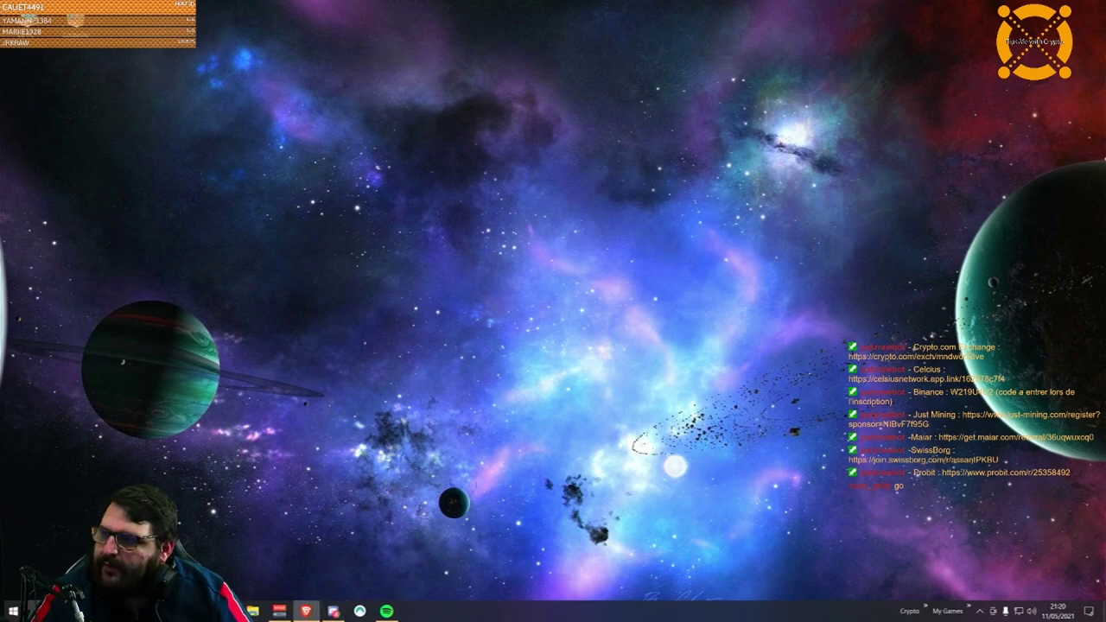
Step: Open the French Binance homepage in the Brave browser and accept the site's cookie notice
{"action": "left_click", "coordinate": [306, 611]}
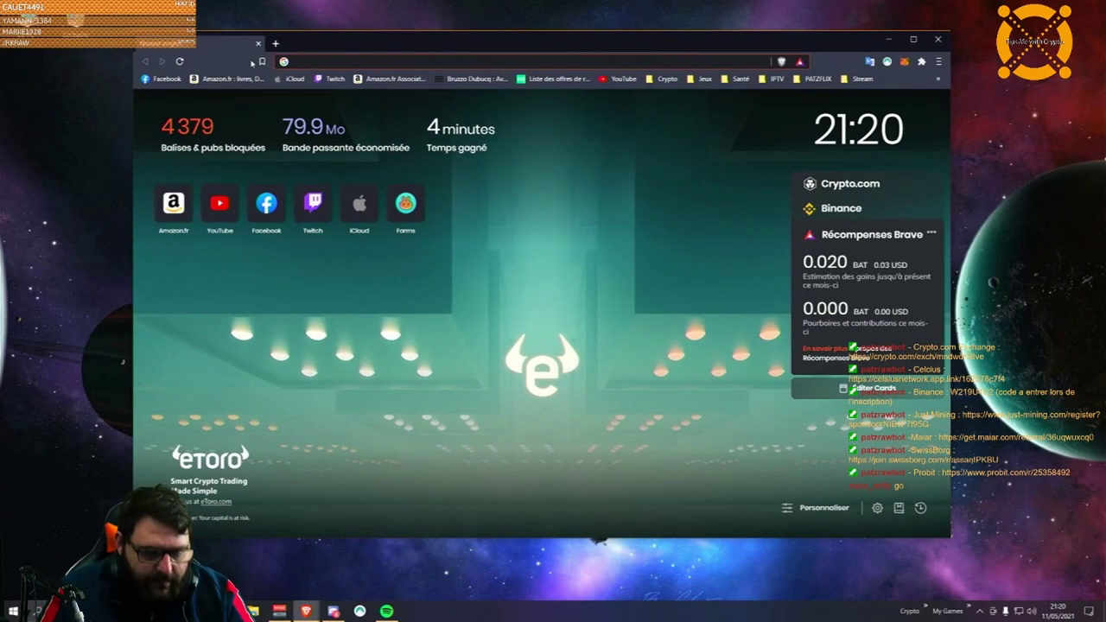
{"action": "type", "text": "binance"}
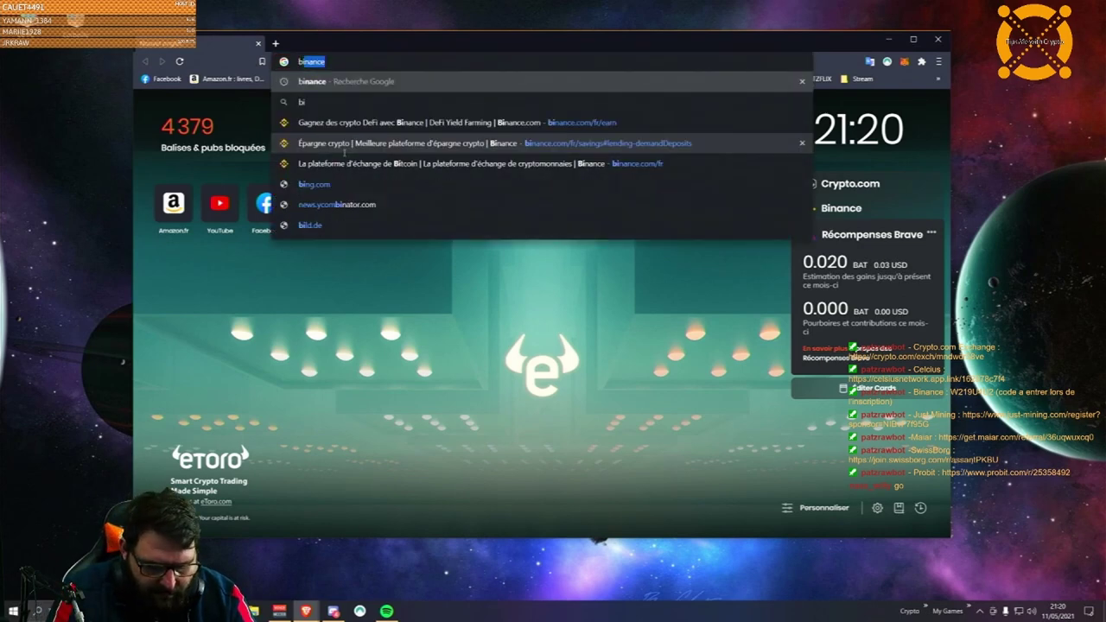
{"action": "key", "text": "Return"}
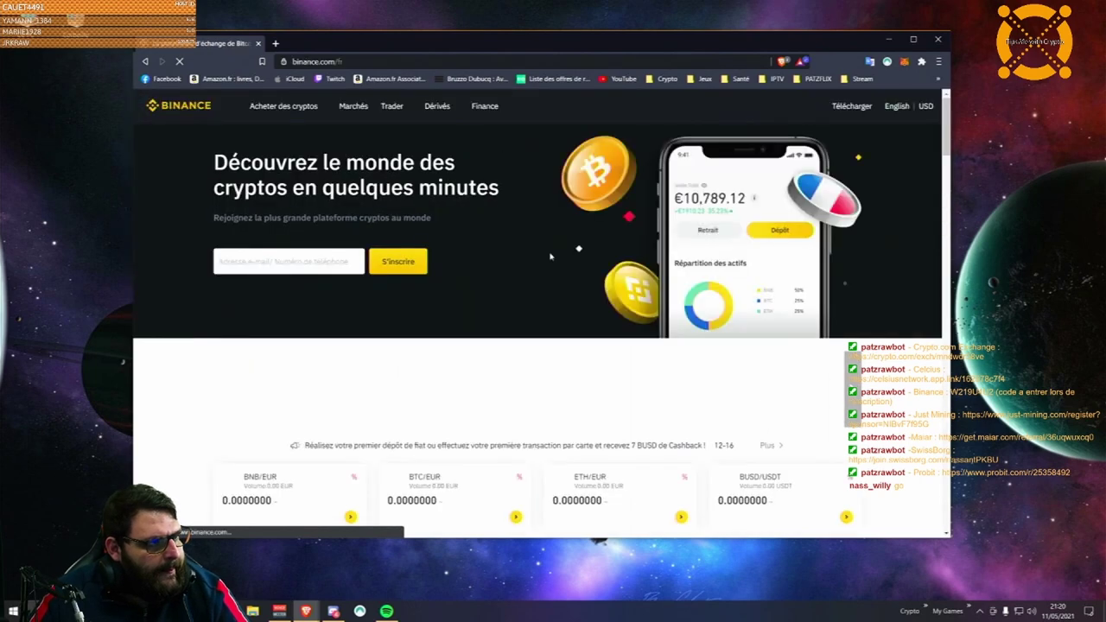
{"action": "mouse_move", "coordinate": [686, 110]}
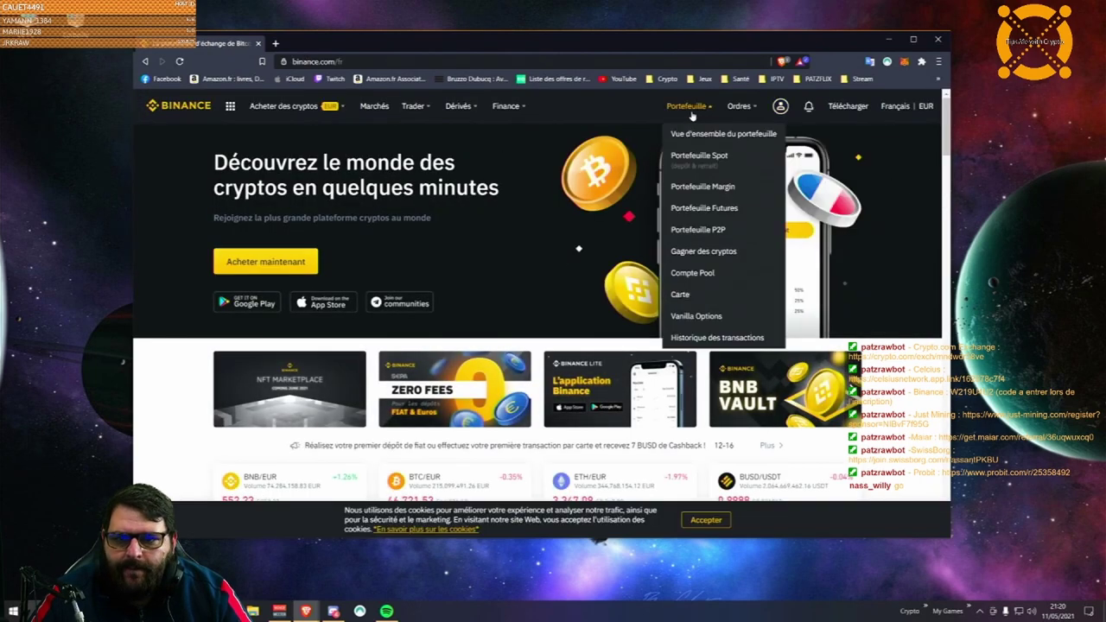
{"action": "mouse_move", "coordinate": [773, 110]}
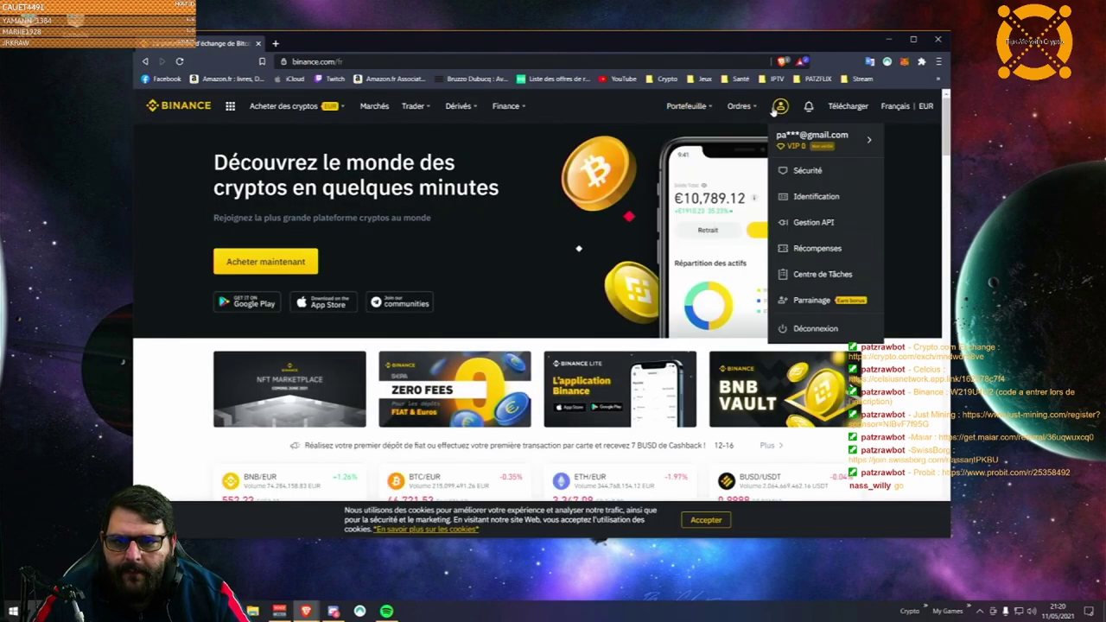
{"action": "mouse_move", "coordinate": [458, 106]}
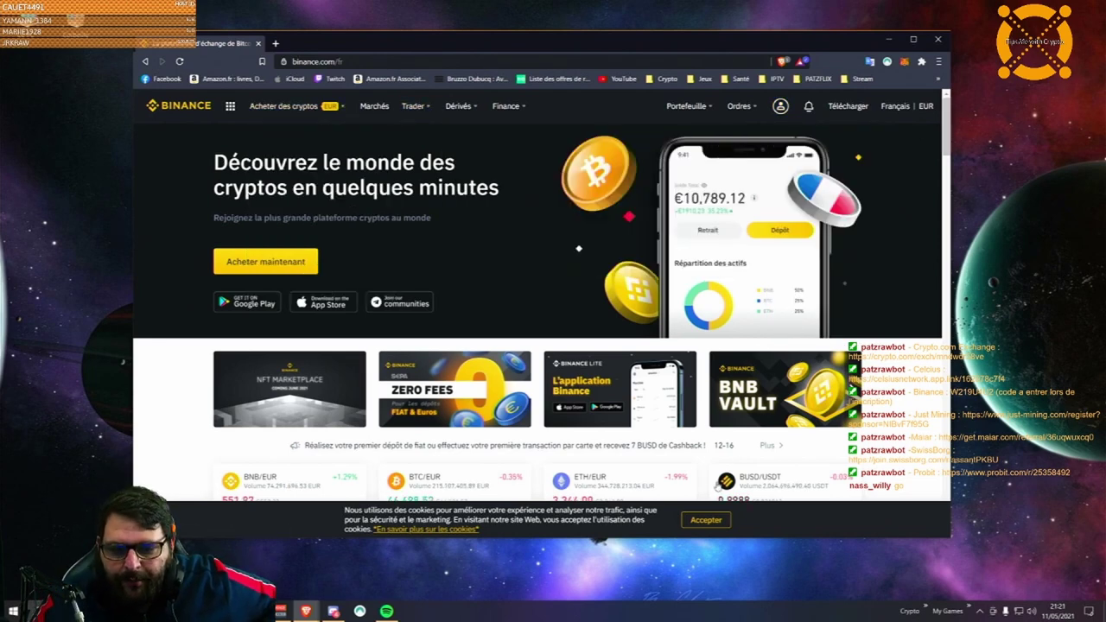
{"action": "left_click", "coordinate": [702, 521]}
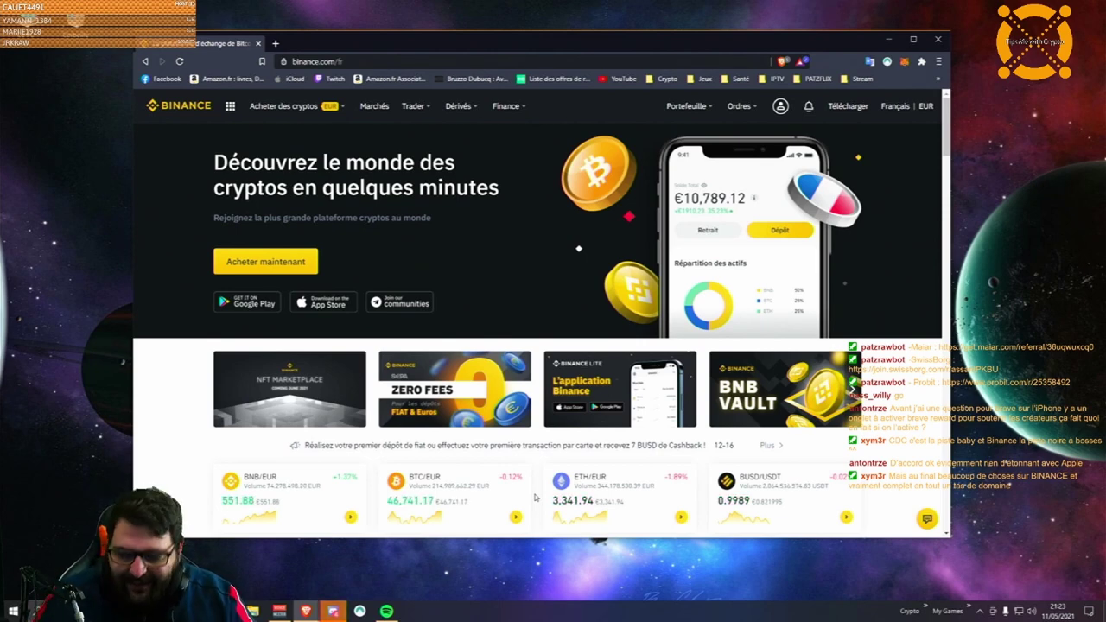
Step: Enlarge the browser window and reposition it on the desktop
{"action": "left_click_drag", "start_coordinate": [497, 42], "coordinate": [501, 28]}
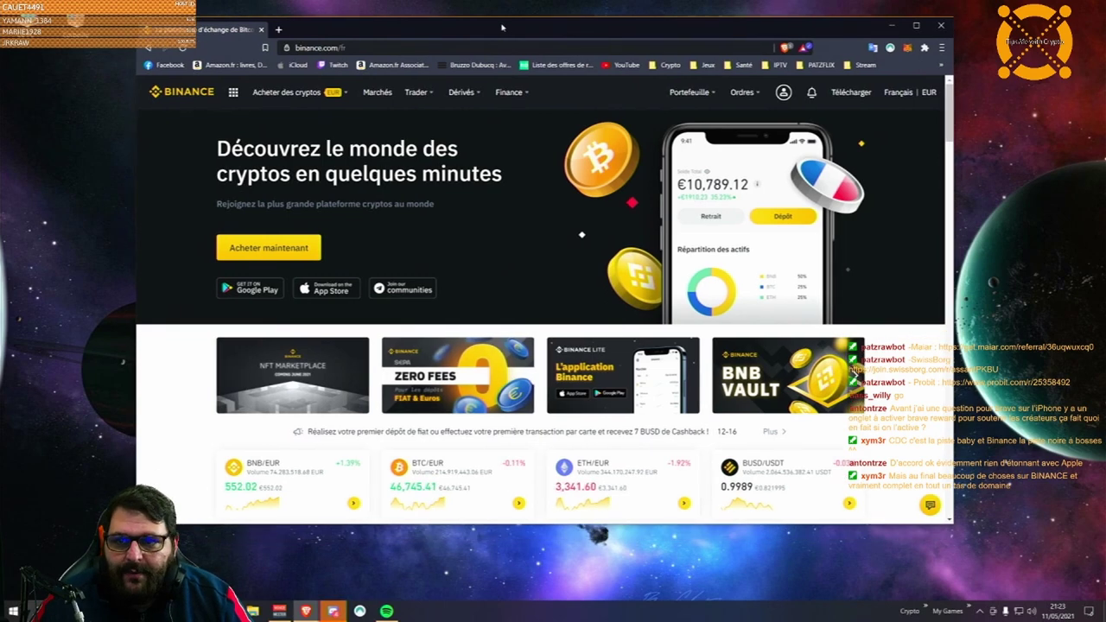
{"action": "left_click", "coordinate": [948, 519]}
{"action": "left_click", "coordinate": [948, 80]}
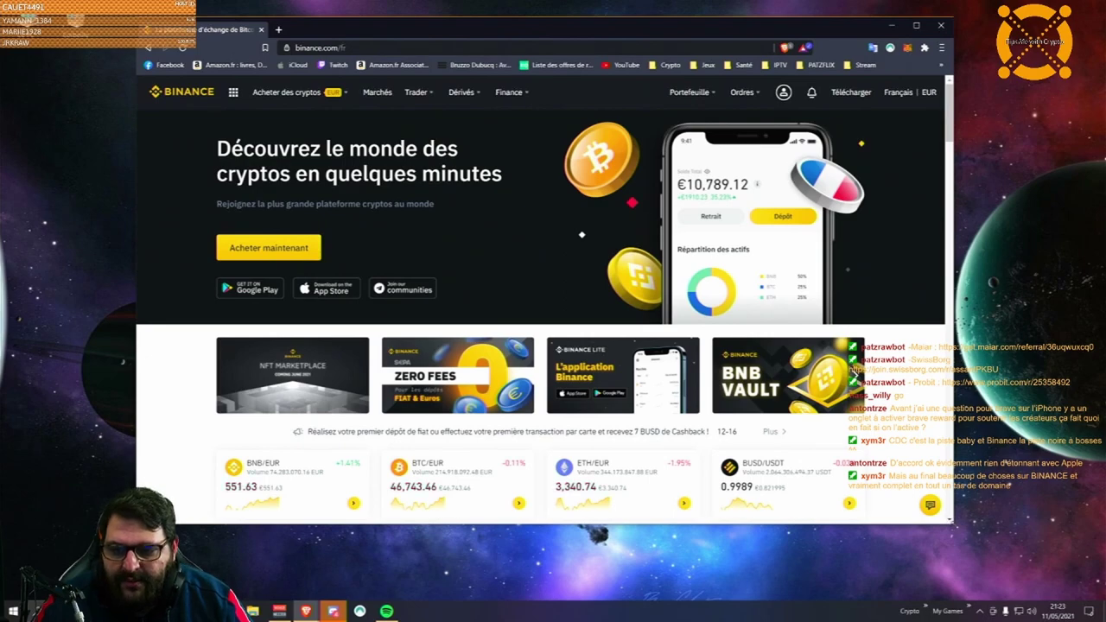
{"action": "left_click_drag", "start_coordinate": [951, 521], "coordinate": [1071, 585]}
{"action": "left_click_drag", "start_coordinate": [587, 19], "coordinate": [506, 15]}
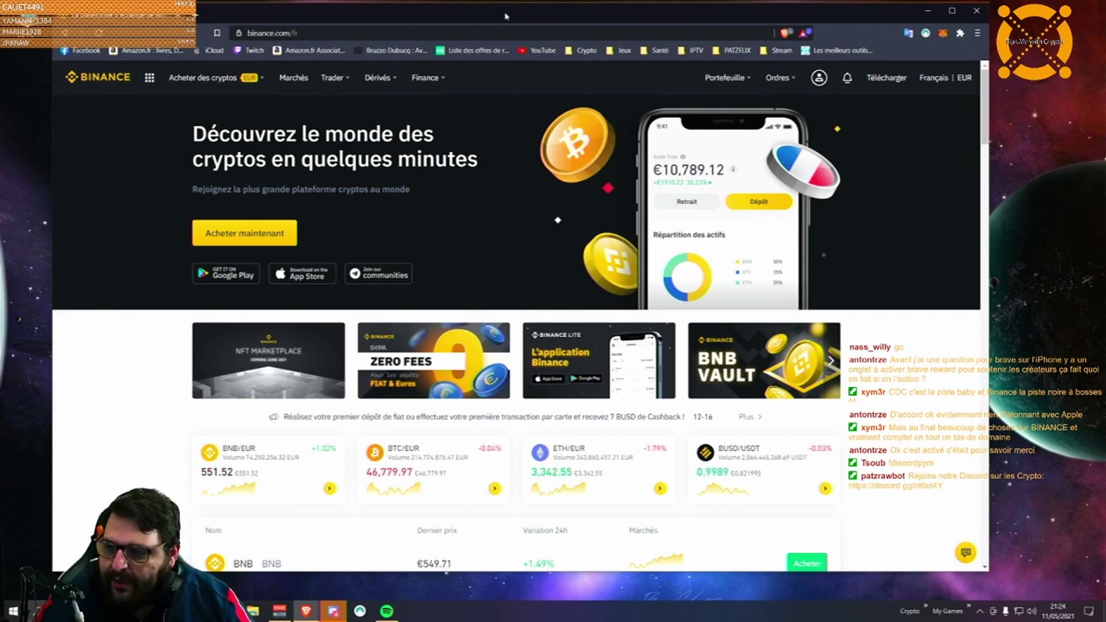
{"action": "key", "text": "alt+Tab"}
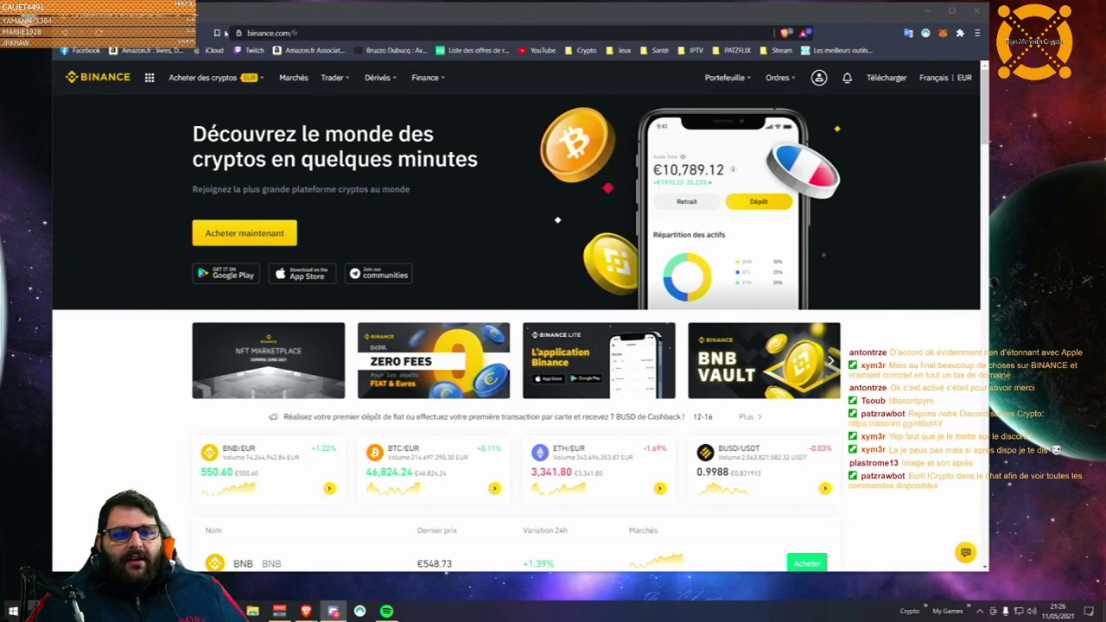
{"action": "mouse_move", "coordinate": [774, 69]}
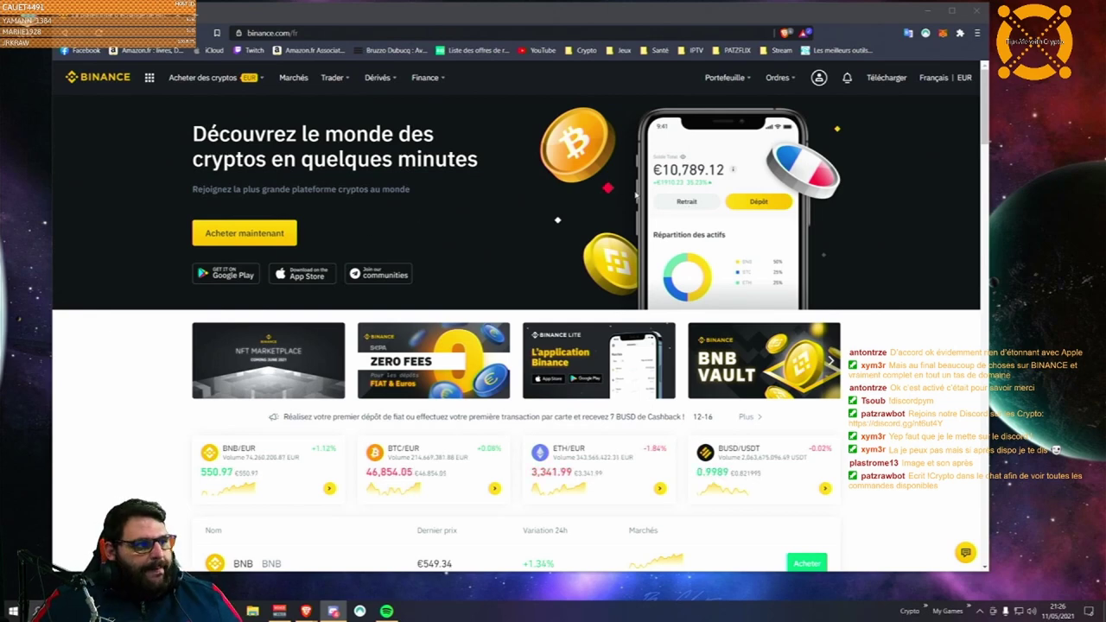
{"action": "mouse_move", "coordinate": [722, 78]}
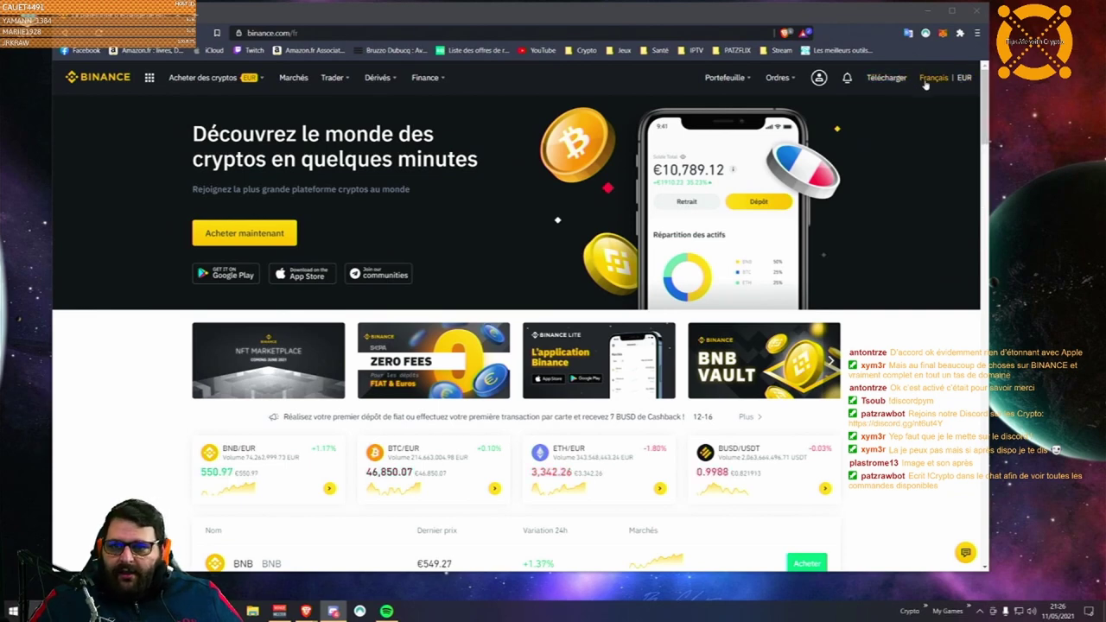
{"action": "mouse_move", "coordinate": [895, 83]}
{"action": "mouse_move", "coordinate": [847, 81]}
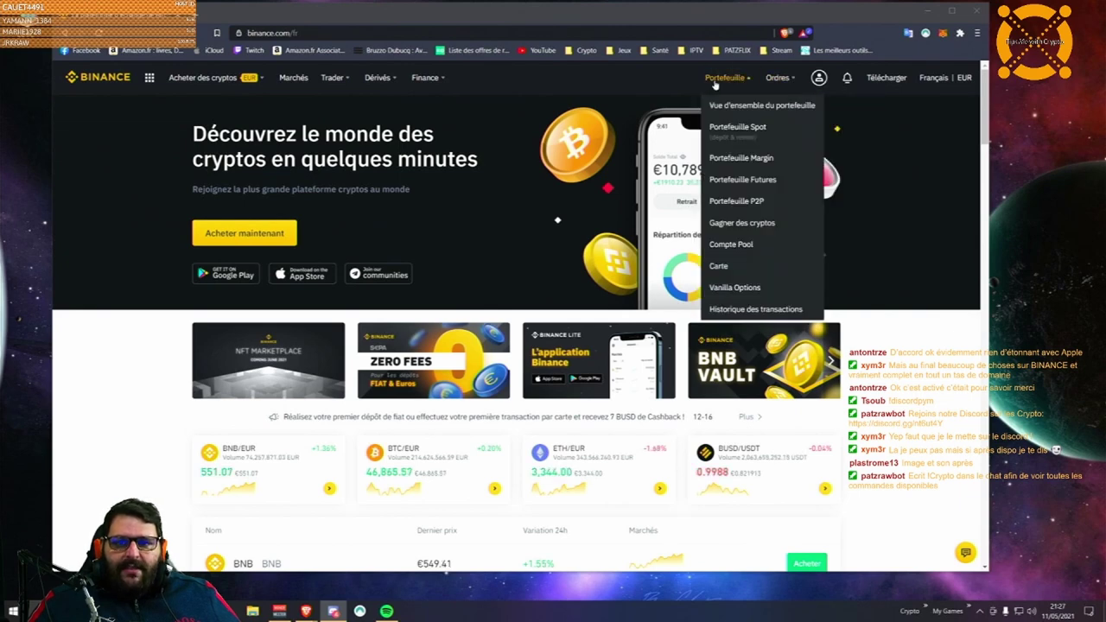
{"action": "mouse_move", "coordinate": [209, 87]}
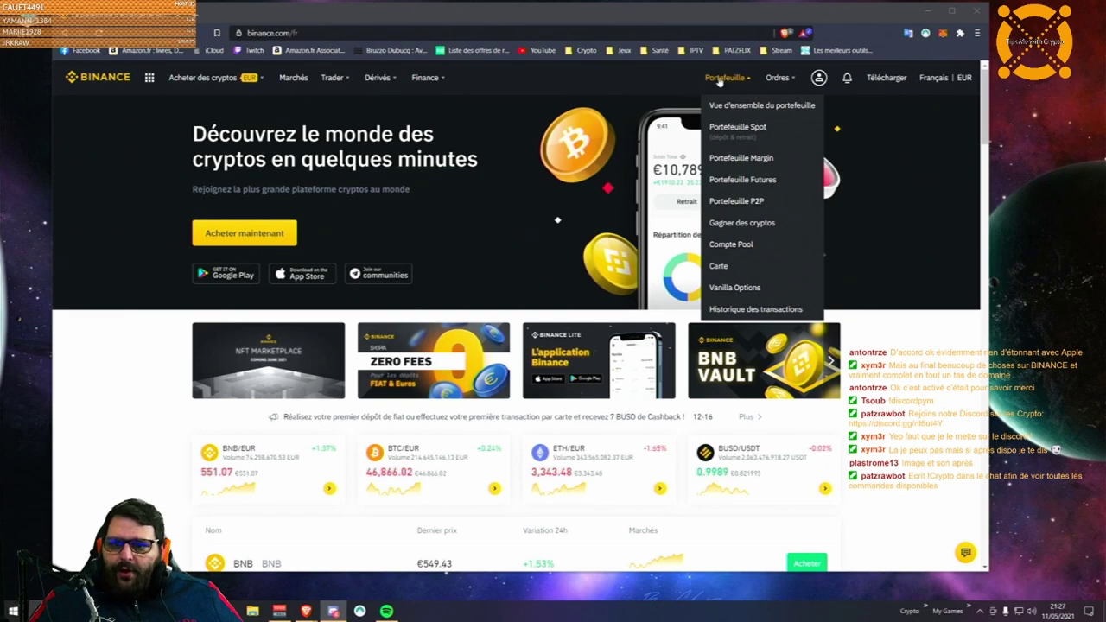
Step: Open the wallet overview page (Vue d'ensemble du portefeuille) of the Binance account
{"action": "left_click", "coordinate": [732, 105]}
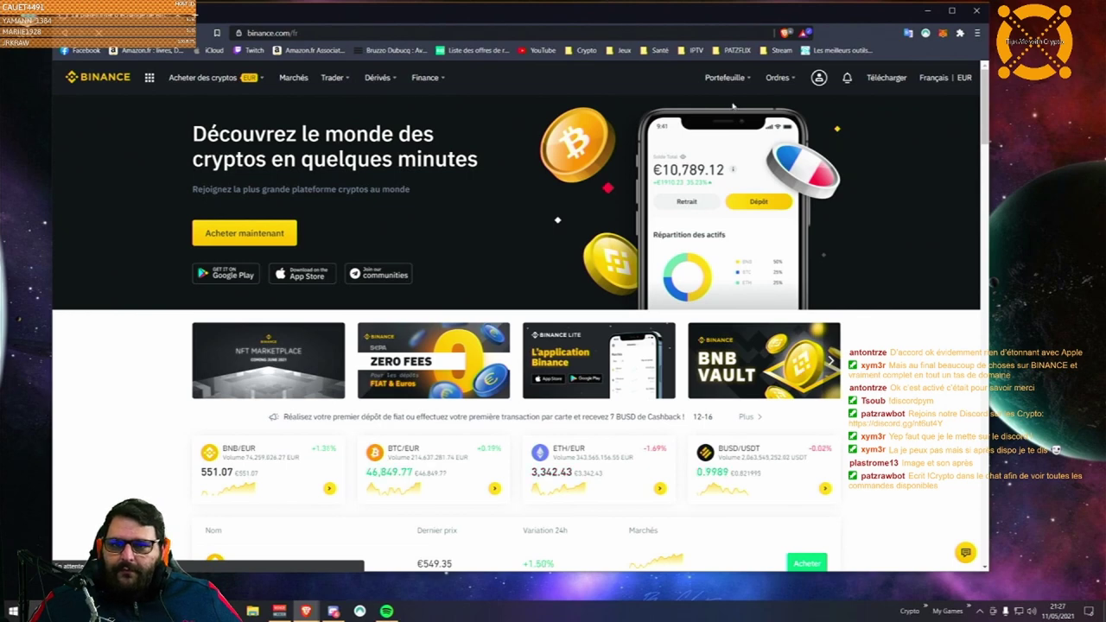
{"action": "mouse_move", "coordinate": [715, 84]}
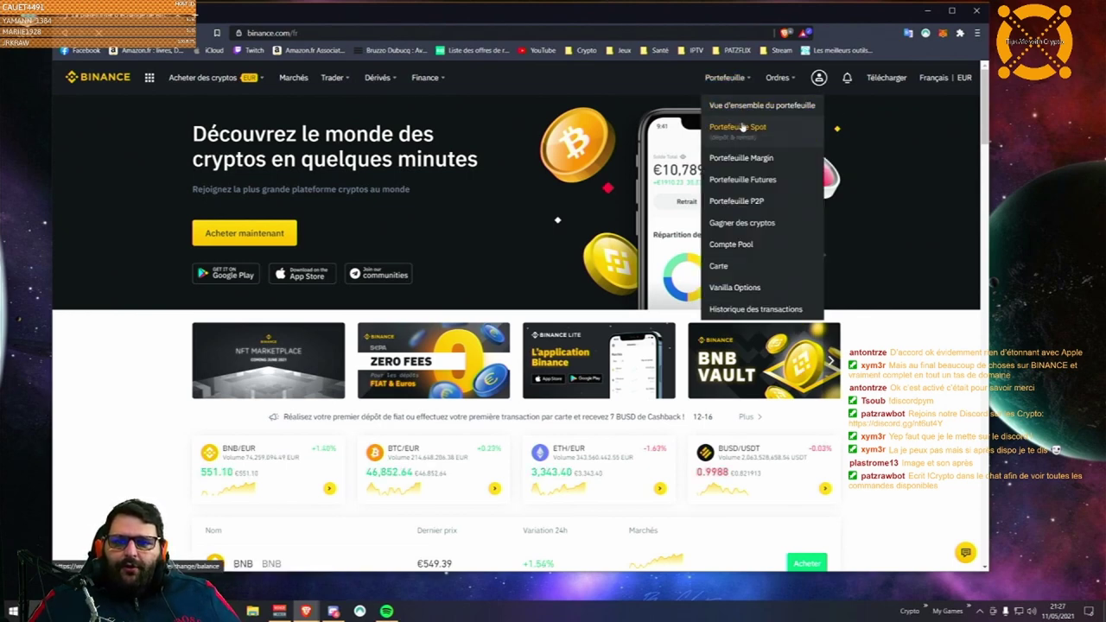
{"action": "left_click", "coordinate": [767, 249]}
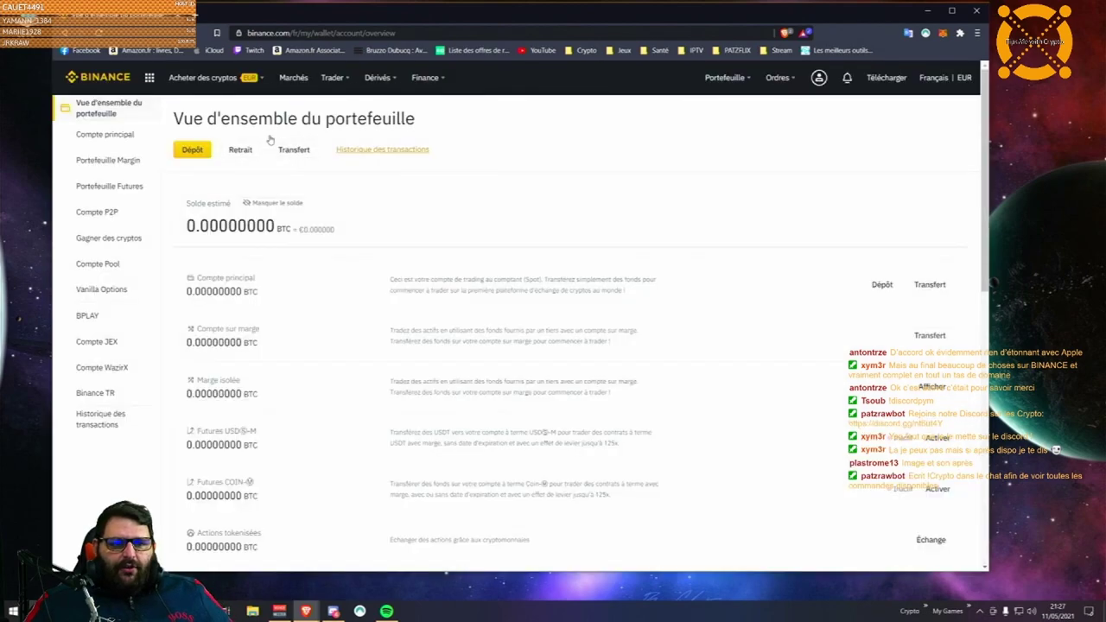
{"action": "mouse_move", "coordinate": [332, 77]}
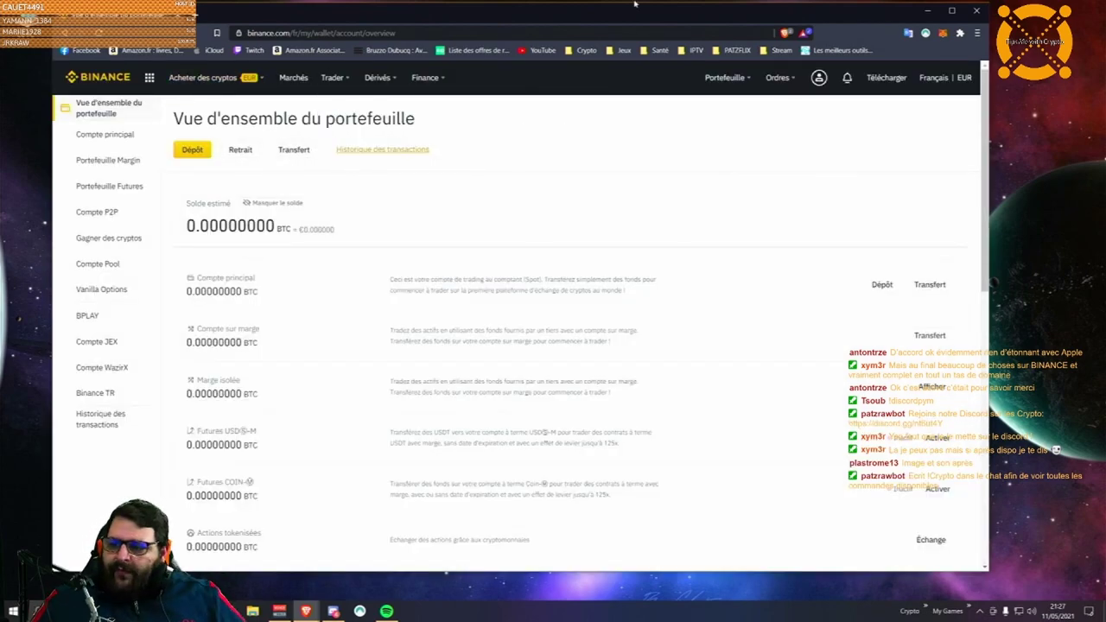
{"action": "left_click", "coordinate": [333, 611]}
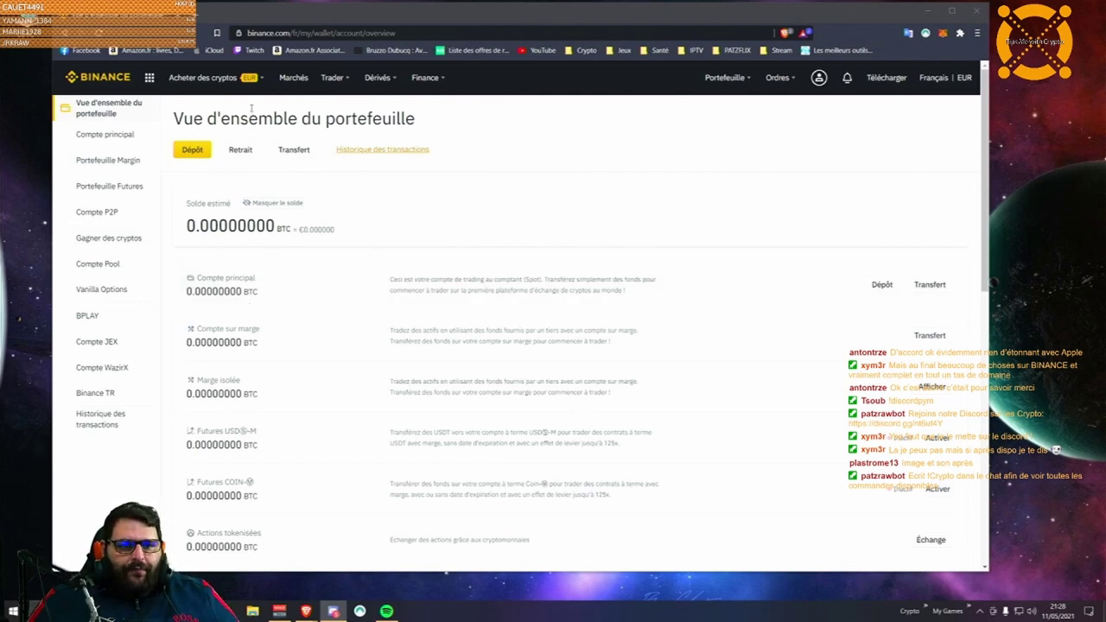
{"action": "left_click_drag", "start_coordinate": [173, 120], "coordinate": [418, 129]}
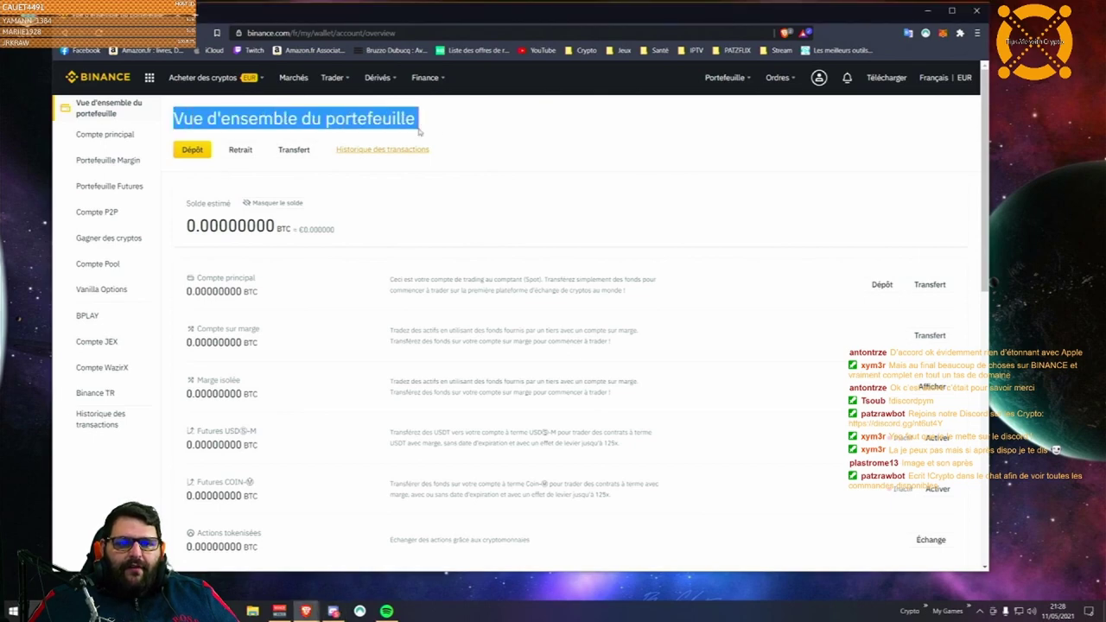
{"action": "left_click", "coordinate": [467, 131]}
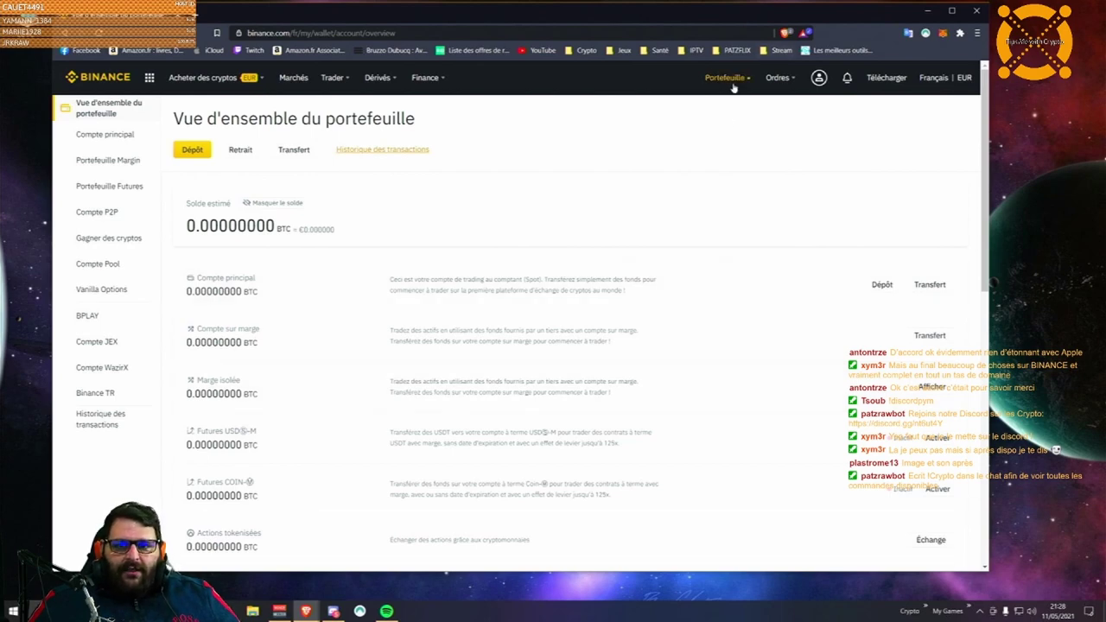
Step: Open the Spot wallet (Compte principal) and look through its fiat and crypto balance lists
{"action": "left_click", "coordinate": [732, 130]}
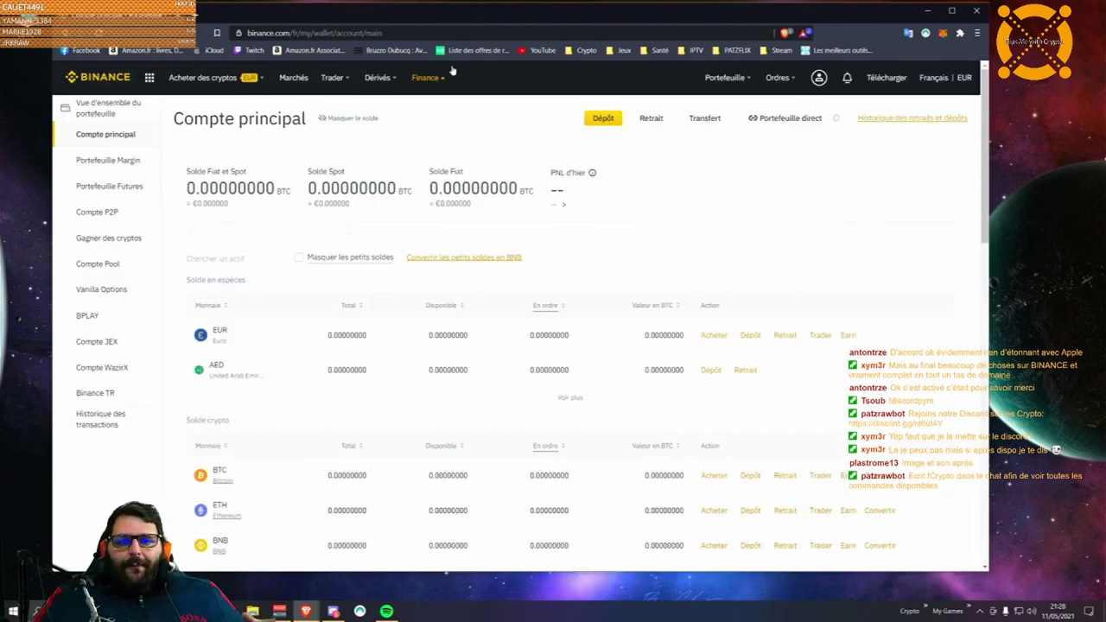
{"action": "scroll", "coordinate": [235, 251], "scroll_direction": "down", "scroll_amount": 4}
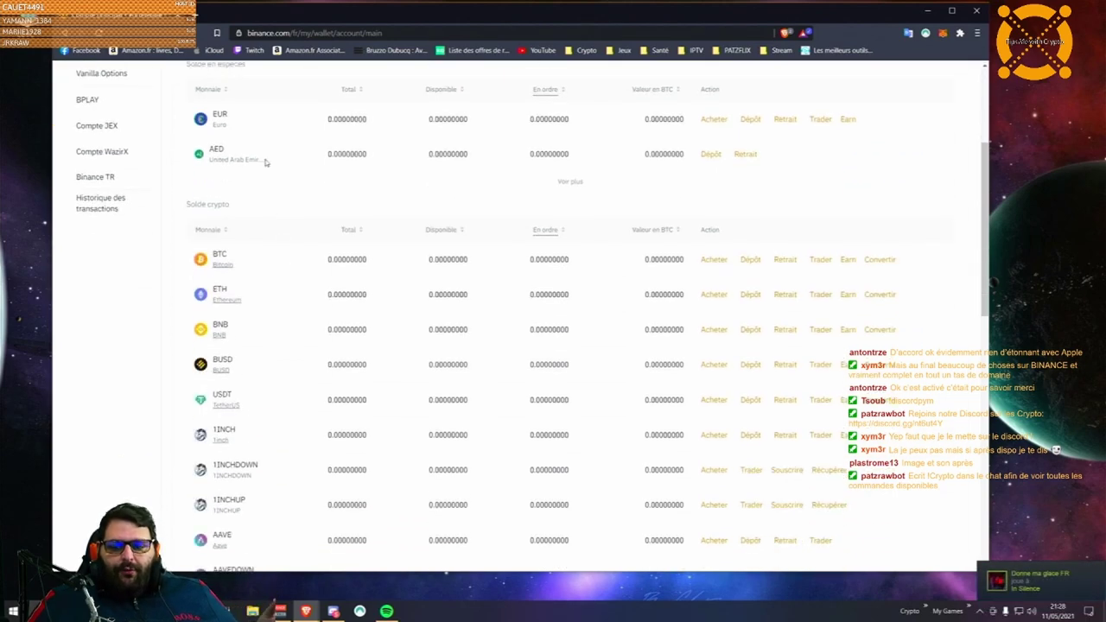
{"action": "scroll", "coordinate": [266, 161], "scroll_direction": "up", "scroll_amount": 1}
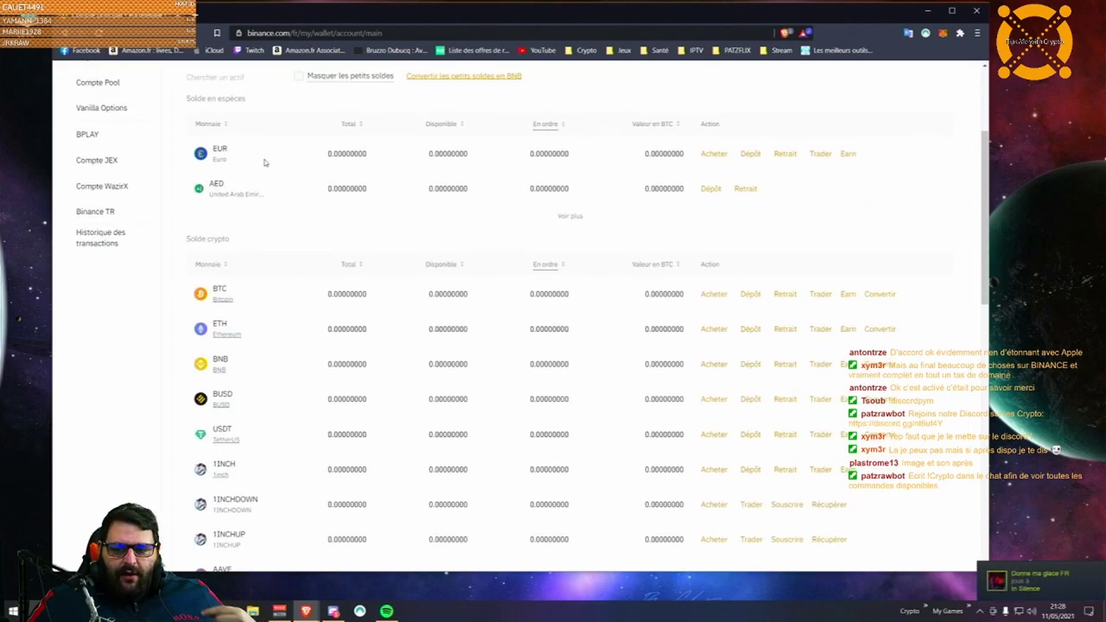
{"action": "left_click", "coordinate": [979, 610]}
{"action": "right_click", "coordinate": [1001, 546]}
{"action": "left_click", "coordinate": [963, 546]}
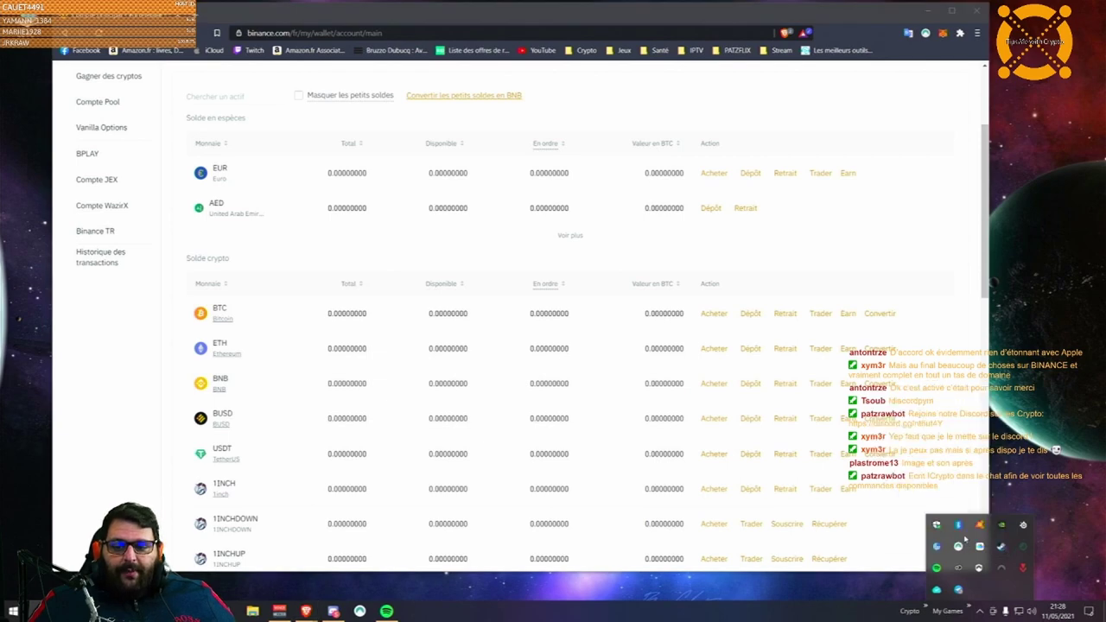
{"action": "left_click", "coordinate": [605, 380]}
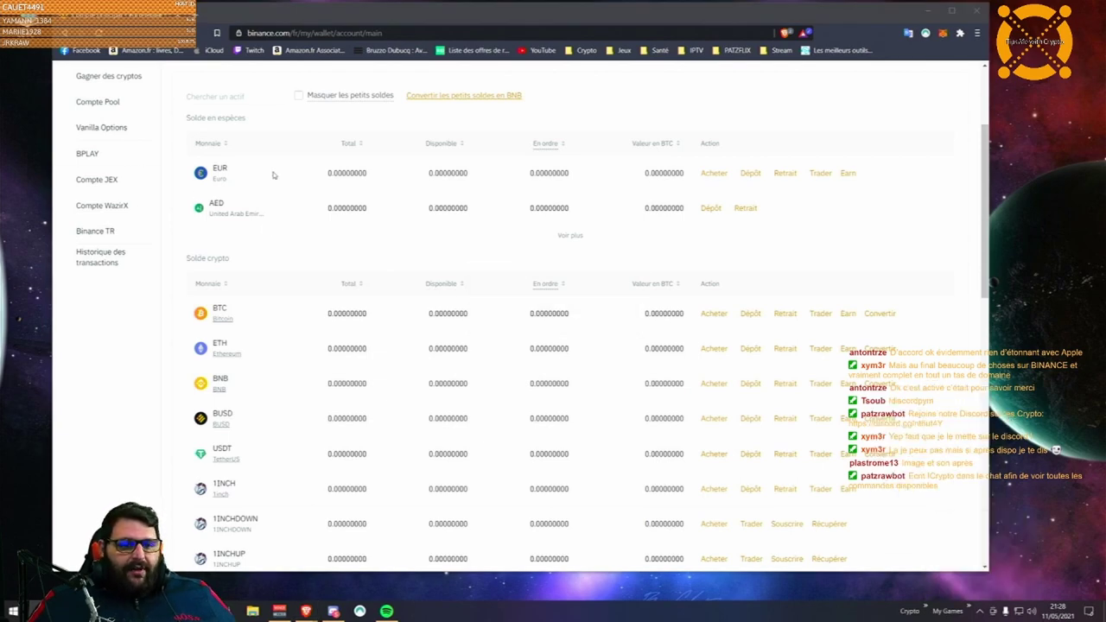
Step: Open the EUR fiat deposit page and view the available deposit currencies, keeping EUR selected
{"action": "left_click", "coordinate": [750, 175]}
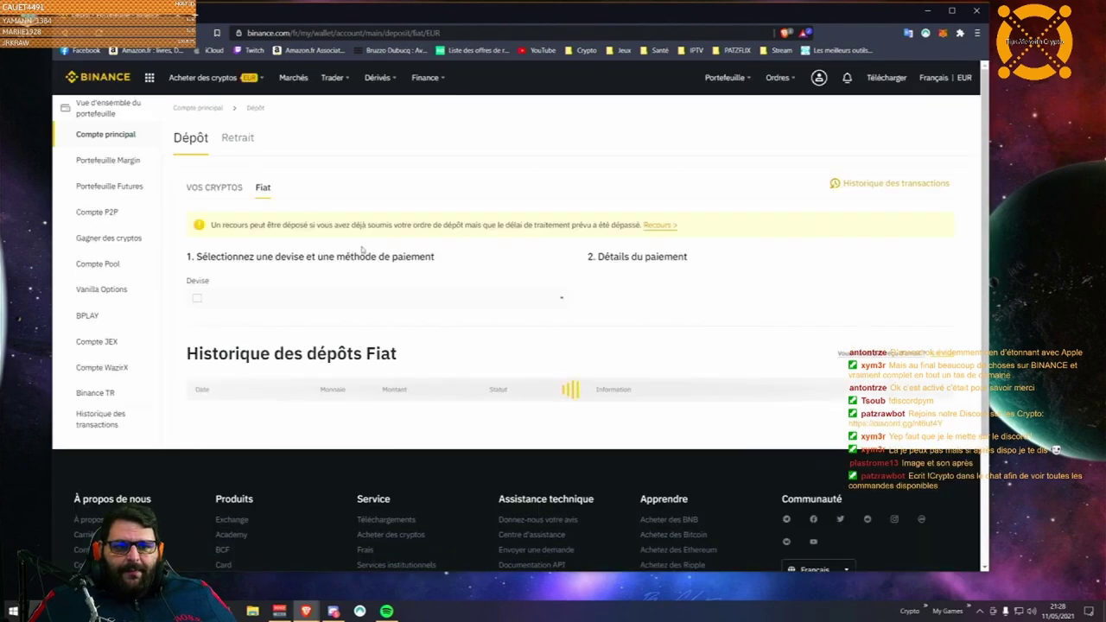
{"action": "left_click", "coordinate": [356, 304]}
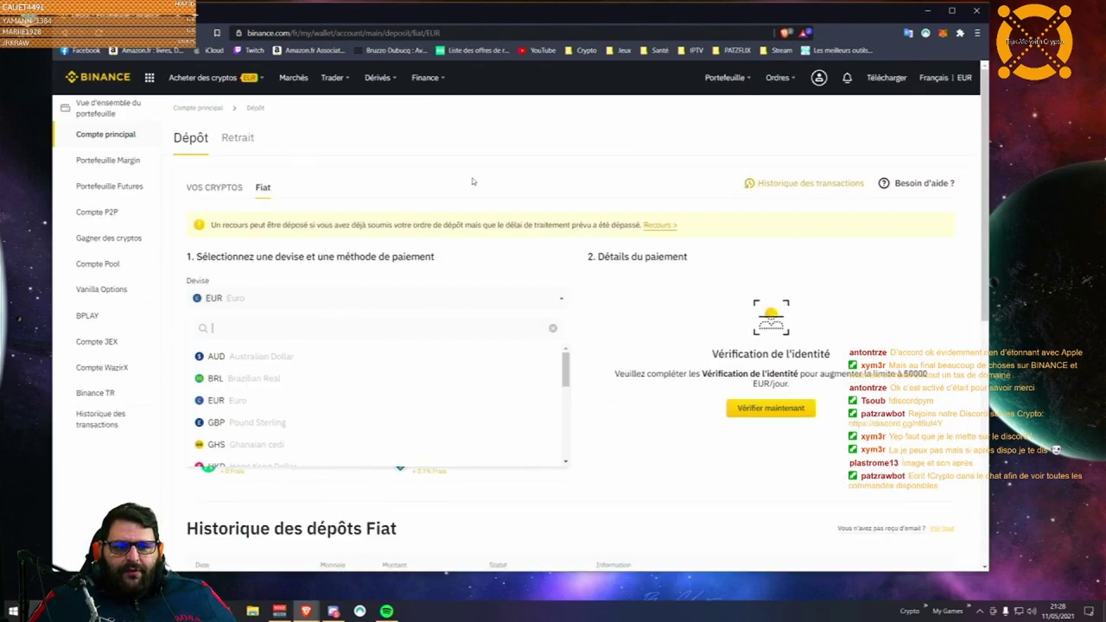
{"action": "left_click", "coordinate": [520, 254]}
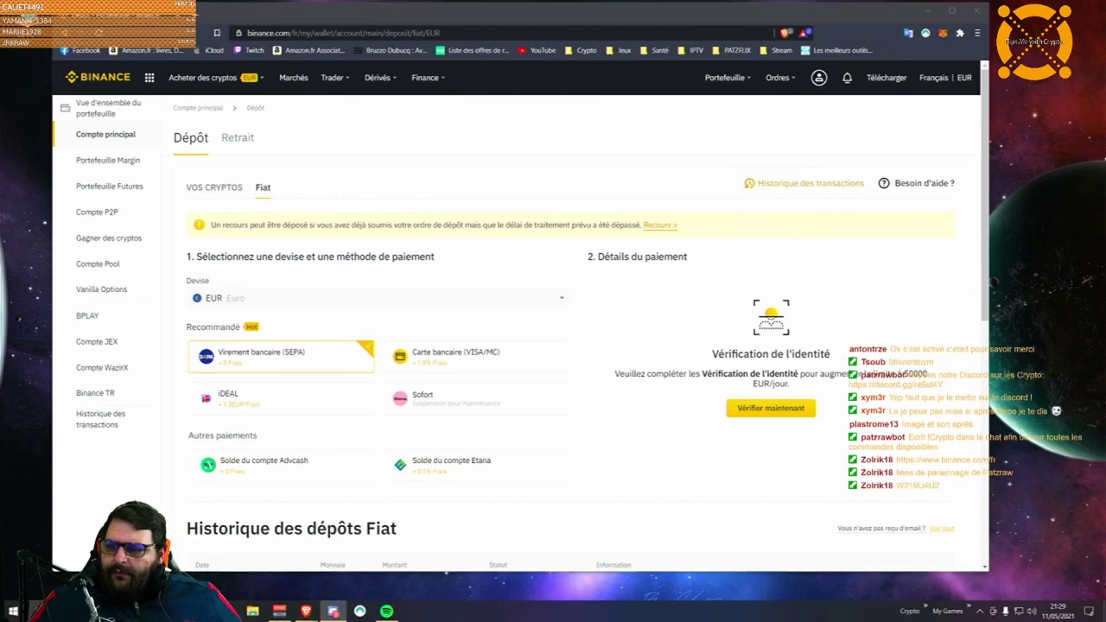
{"action": "left_click", "coordinate": [549, 146]}
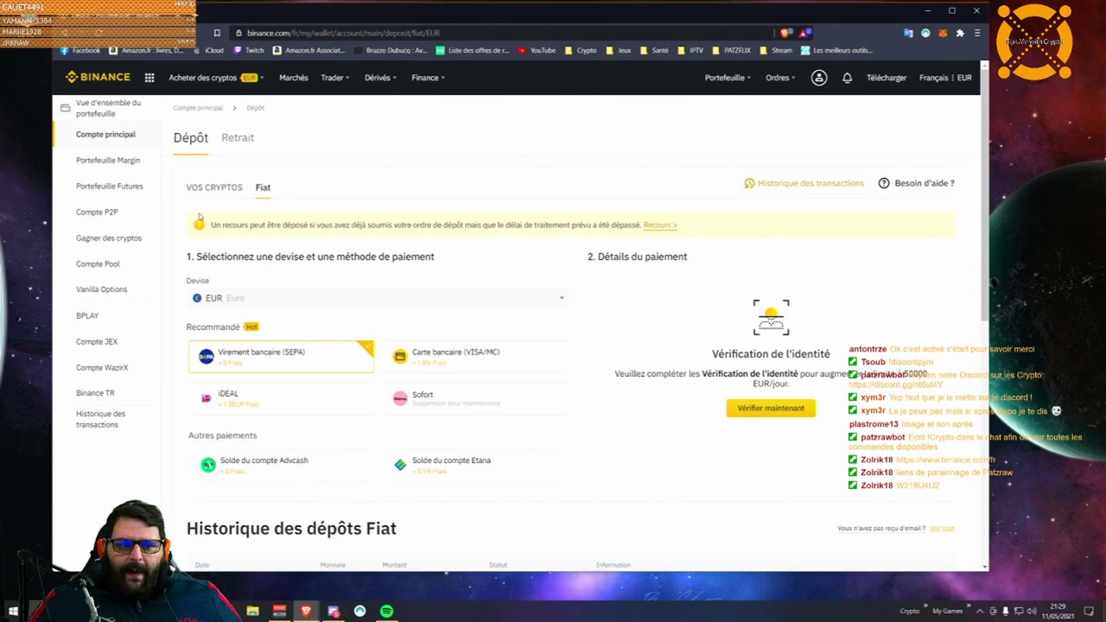
Step: Return to the main account and open the BTC deposit page to view its network options and address
{"action": "left_click", "coordinate": [119, 143]}
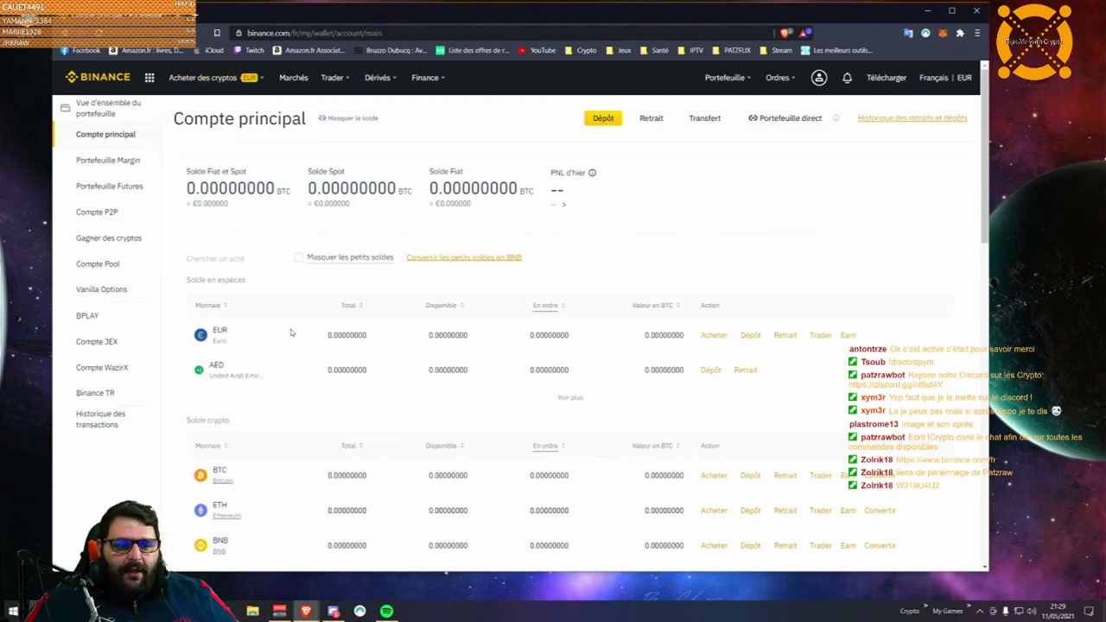
{"action": "scroll", "coordinate": [542, 384], "scroll_direction": "down", "scroll_amount": 2}
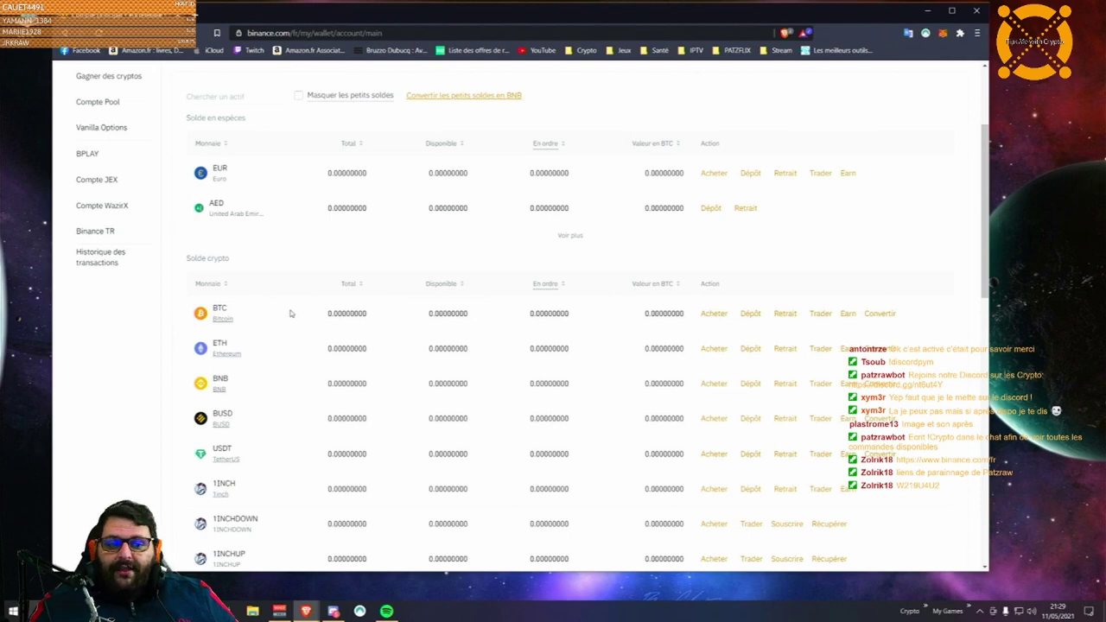
{"action": "left_click", "coordinate": [751, 314]}
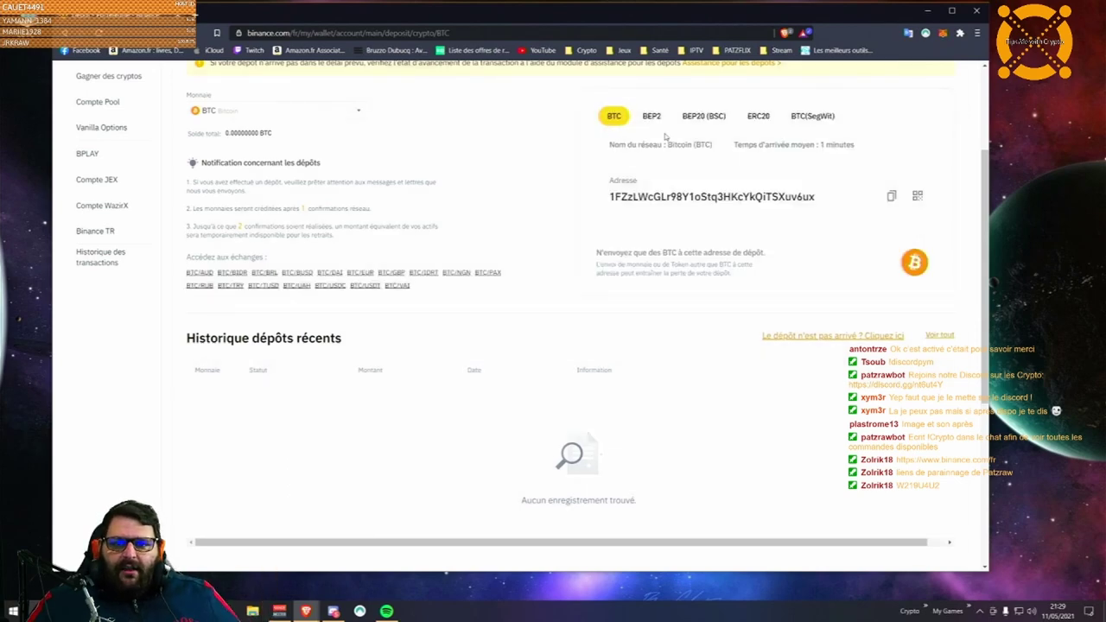
{"action": "scroll", "coordinate": [627, 246], "scroll_direction": "up", "scroll_amount": 2}
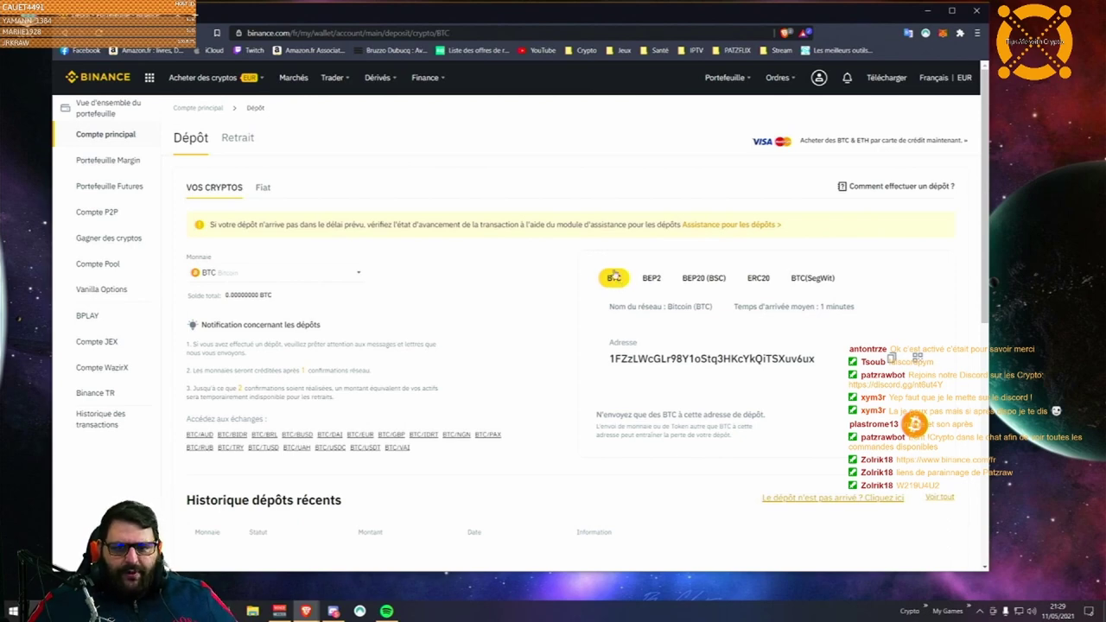
Step: View the BTC deposit details for the BEP2 network, dismissing its memo notice, and move the browser window clear of the chat overlay
{"action": "mouse_move", "coordinate": [150, 77]}
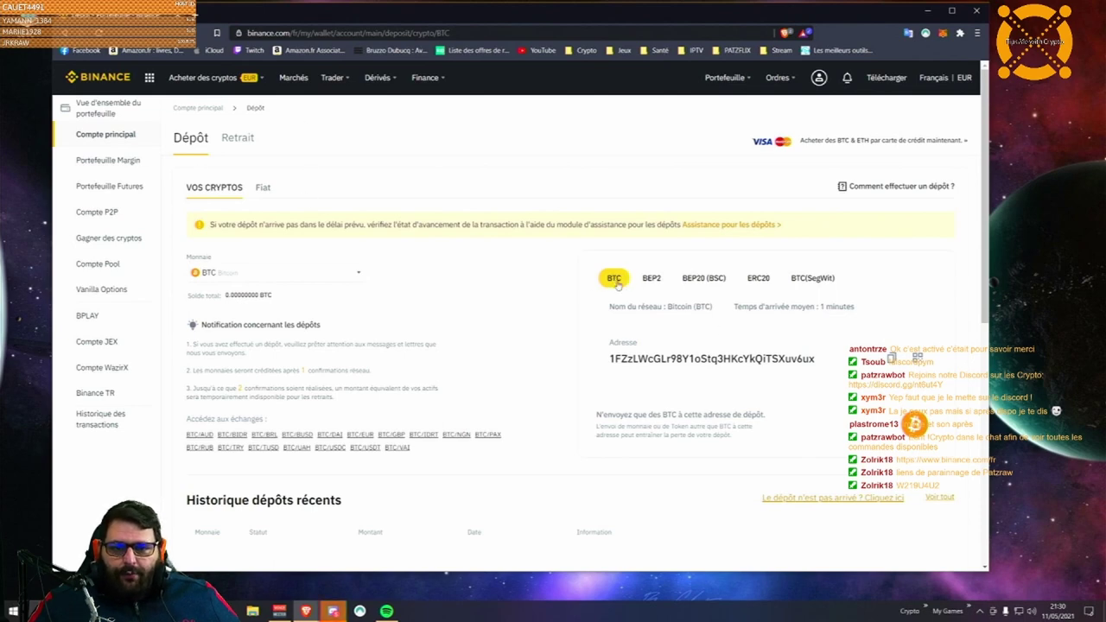
{"action": "left_click", "coordinate": [652, 279]}
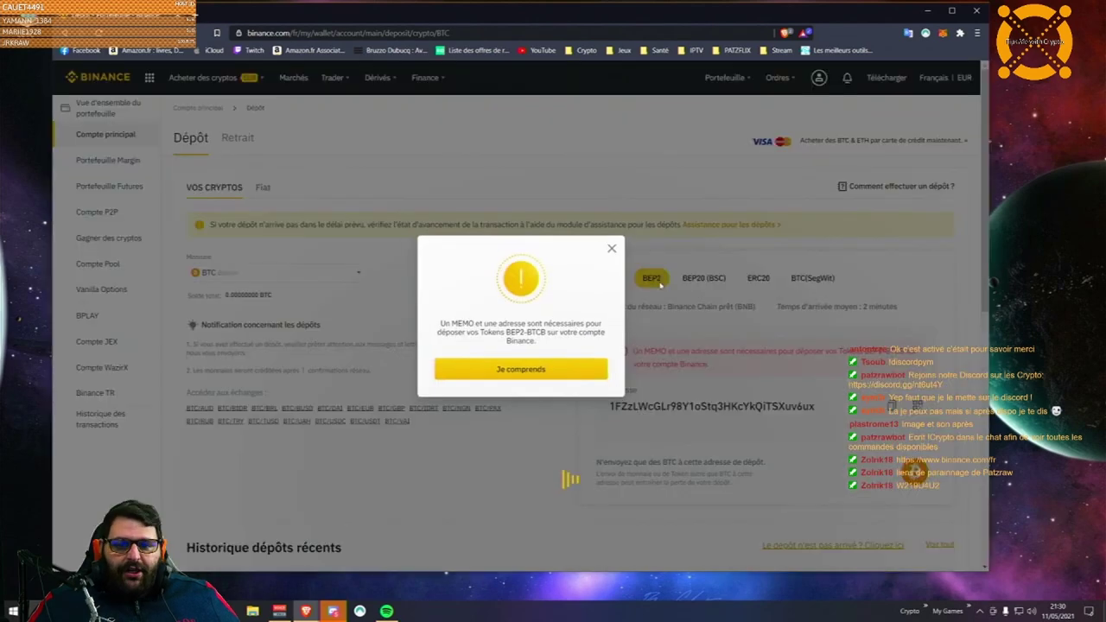
{"action": "left_click", "coordinate": [612, 248]}
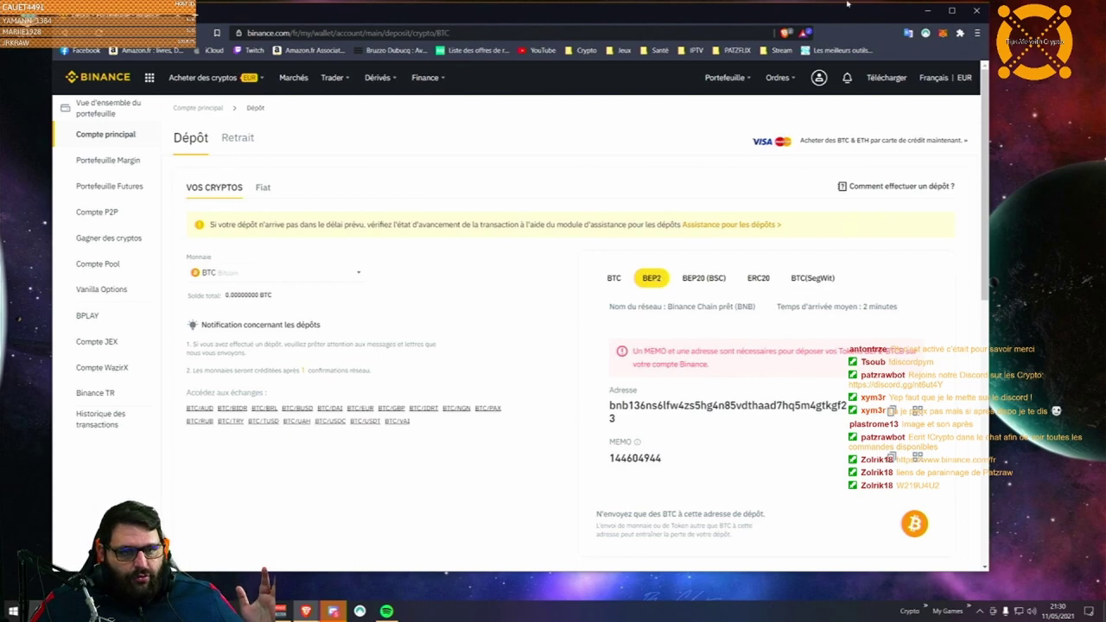
{"action": "left_click_drag", "start_coordinate": [849, 15], "coordinate": [702, 14]}
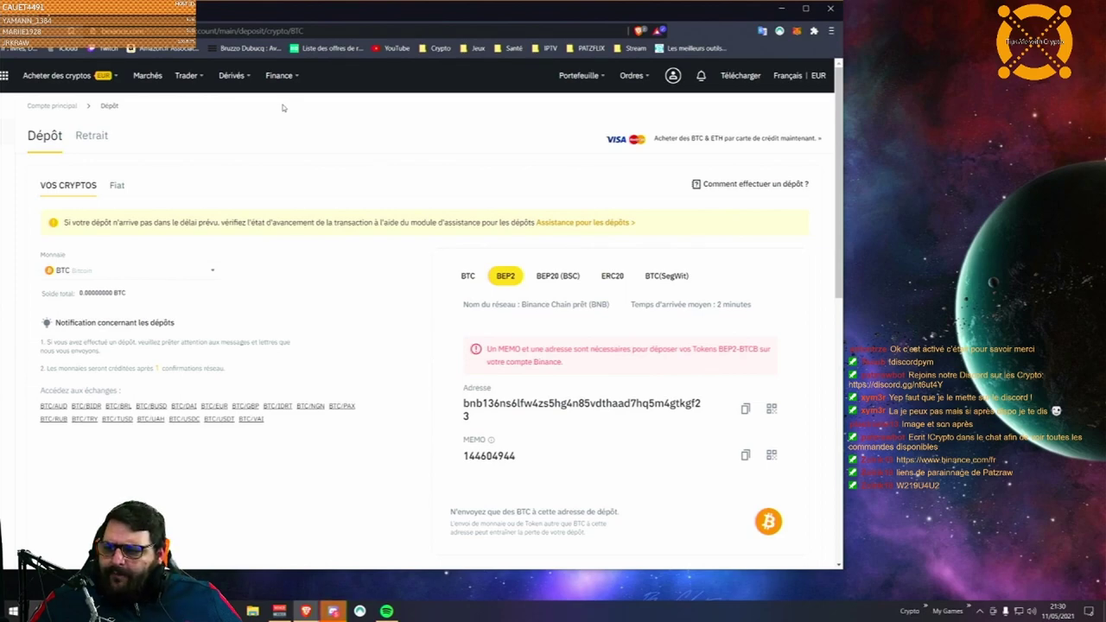
Step: View the BTC deposit details for the BEP20 (BSC), ERC20 and BTC(SegWit) networks, dismissing their notices, and return to the BTC network
{"action": "left_click", "coordinate": [548, 275]}
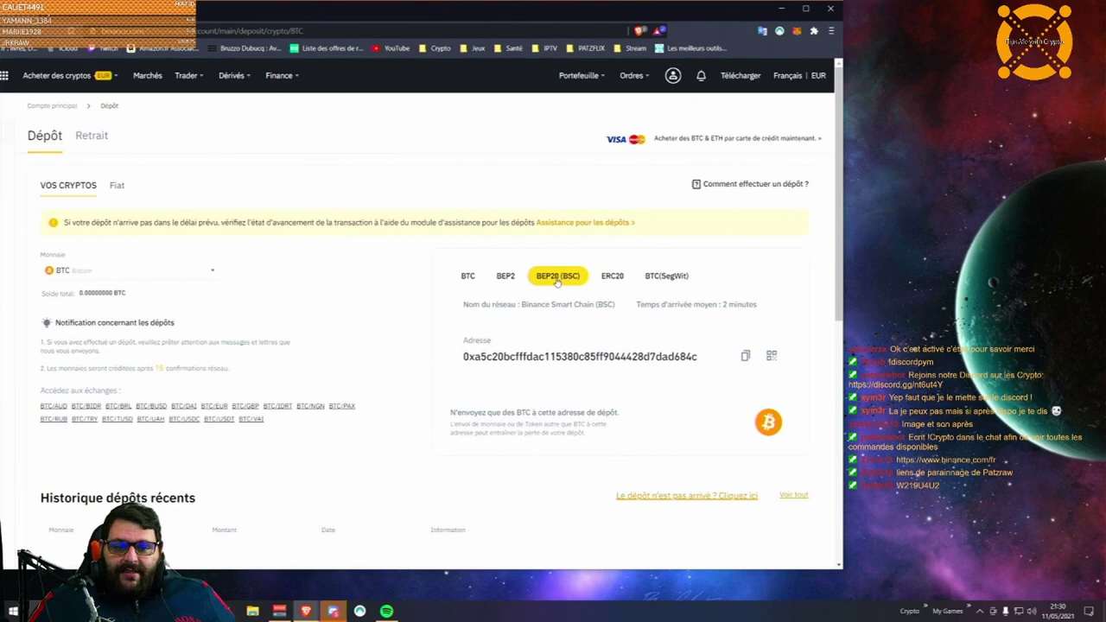
{"action": "left_click", "coordinate": [613, 276]}
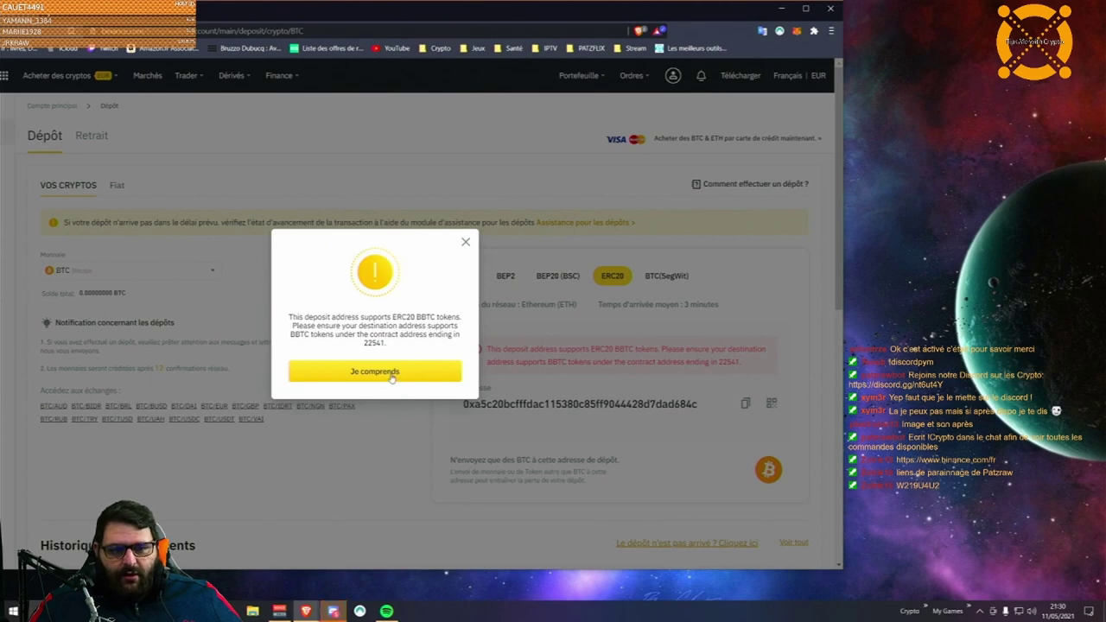
{"action": "left_click", "coordinate": [426, 371]}
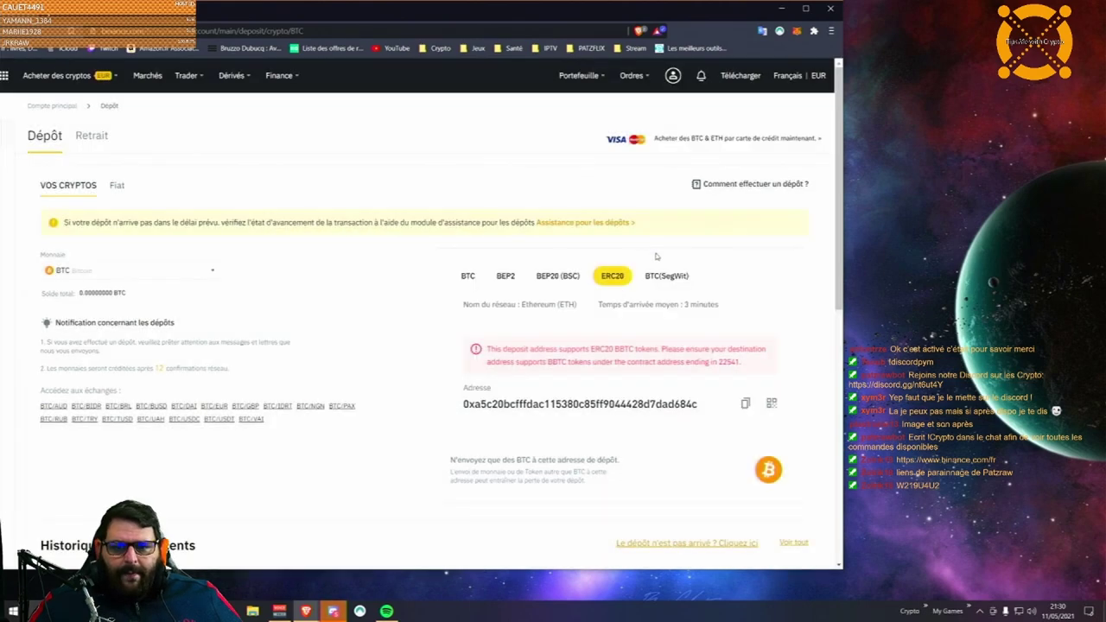
{"action": "left_click", "coordinate": [663, 278]}
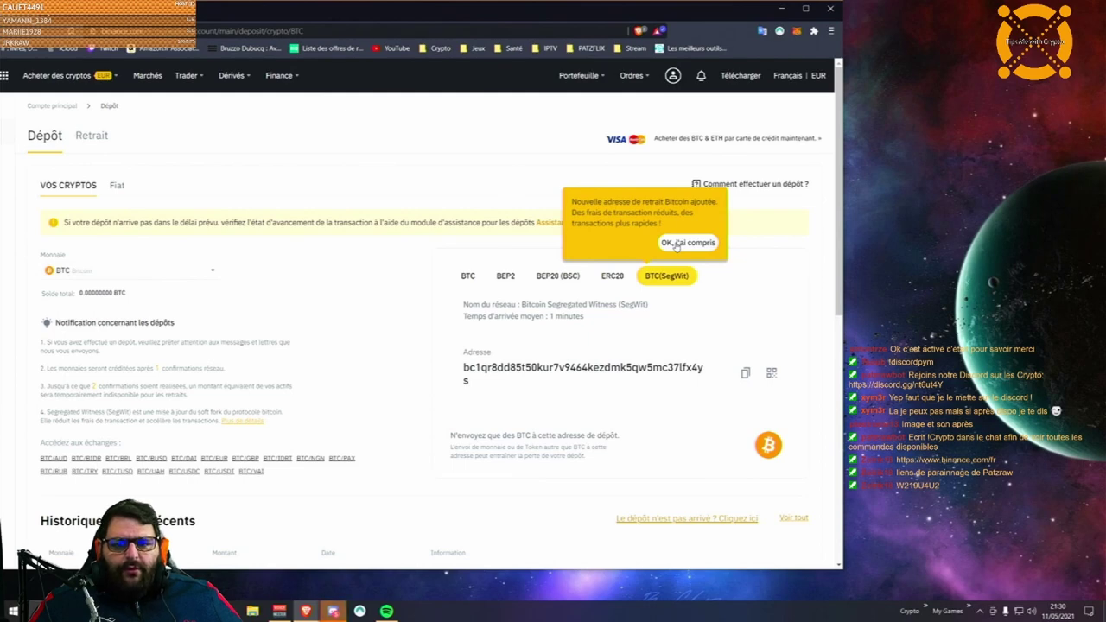
{"action": "left_click", "coordinate": [676, 245]}
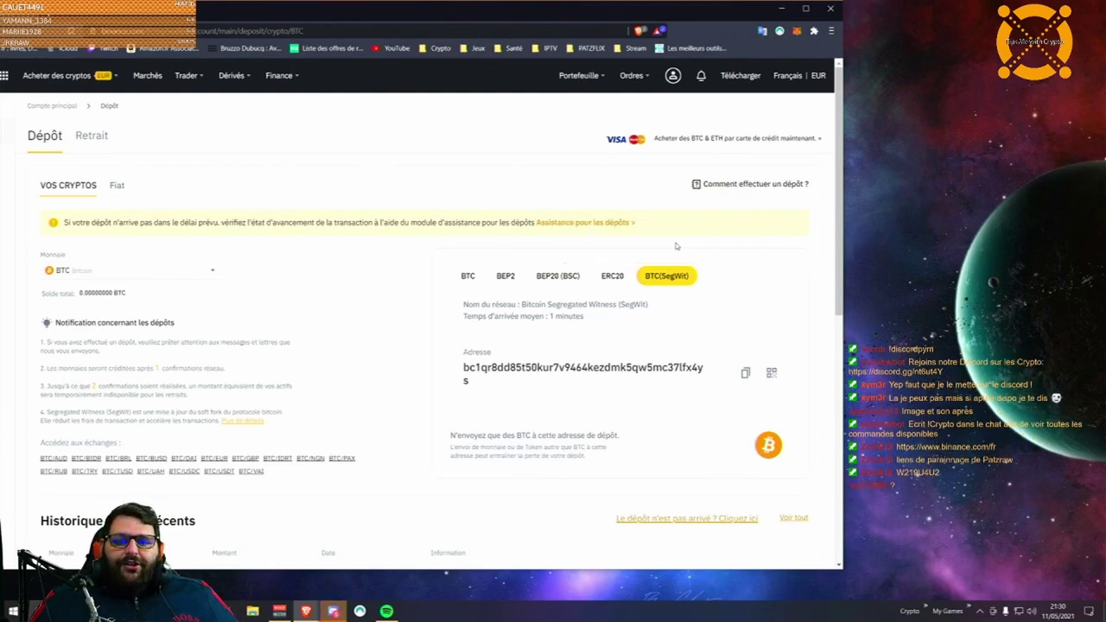
{"action": "left_click", "coordinate": [466, 278]}
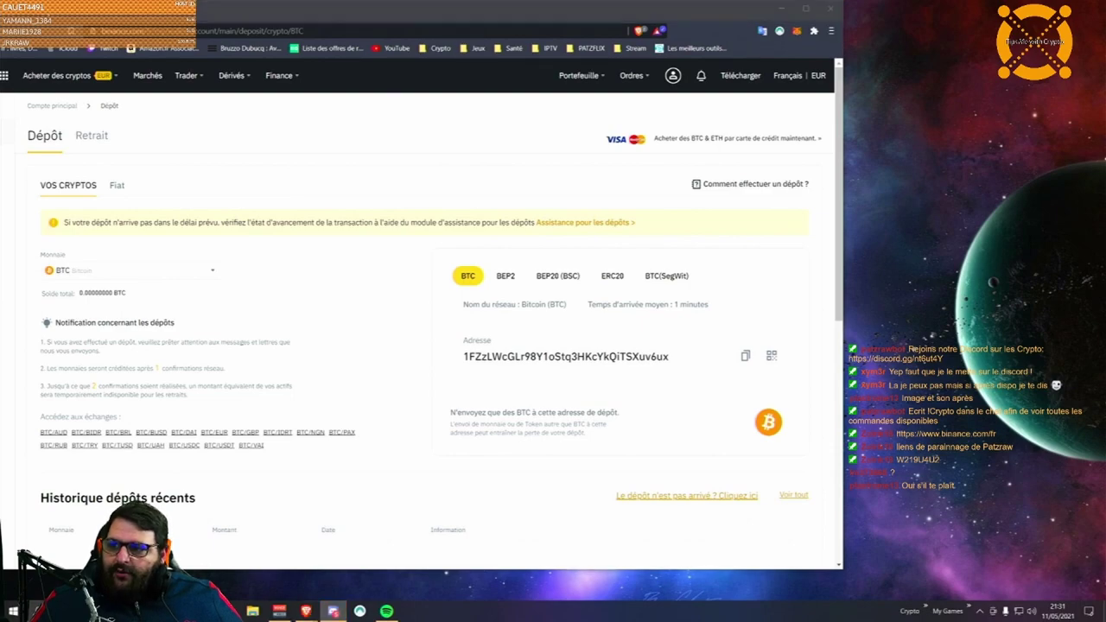
Step: Bring the Discord window over the browser and read the role menu in the à-lire-en-premier channel, highlighting "Débuter & Comprendre"
{"action": "left_click_drag", "start_coordinate": [993, 28], "coordinate": [405, 87]}
{"action": "scroll", "coordinate": [245, 281], "scroll_direction": "up", "scroll_amount": 5}
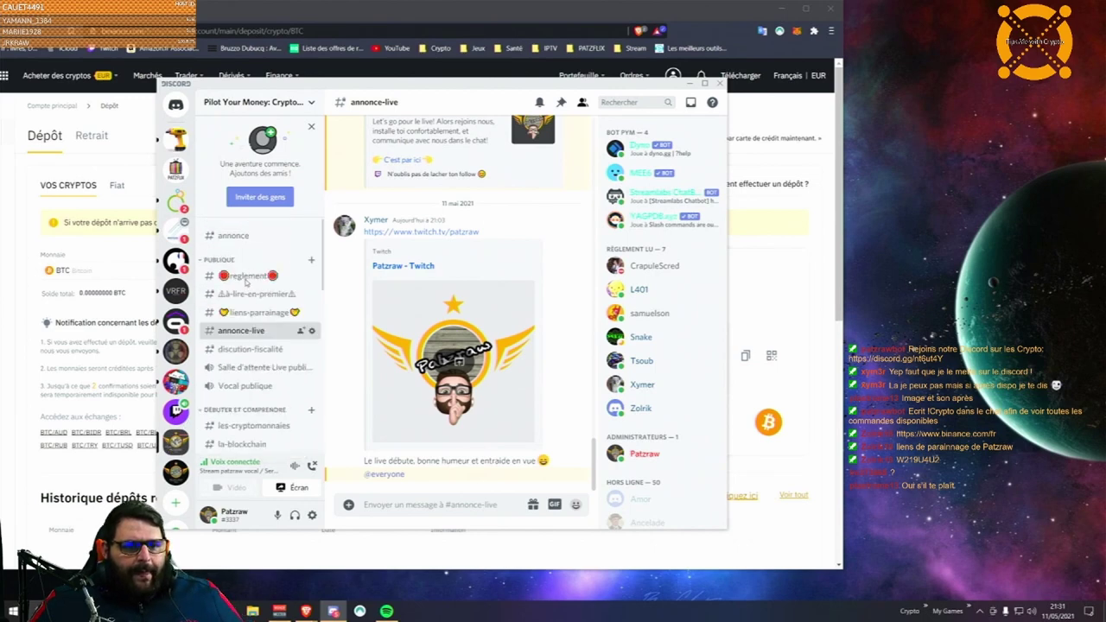
{"action": "left_click", "coordinate": [255, 293]}
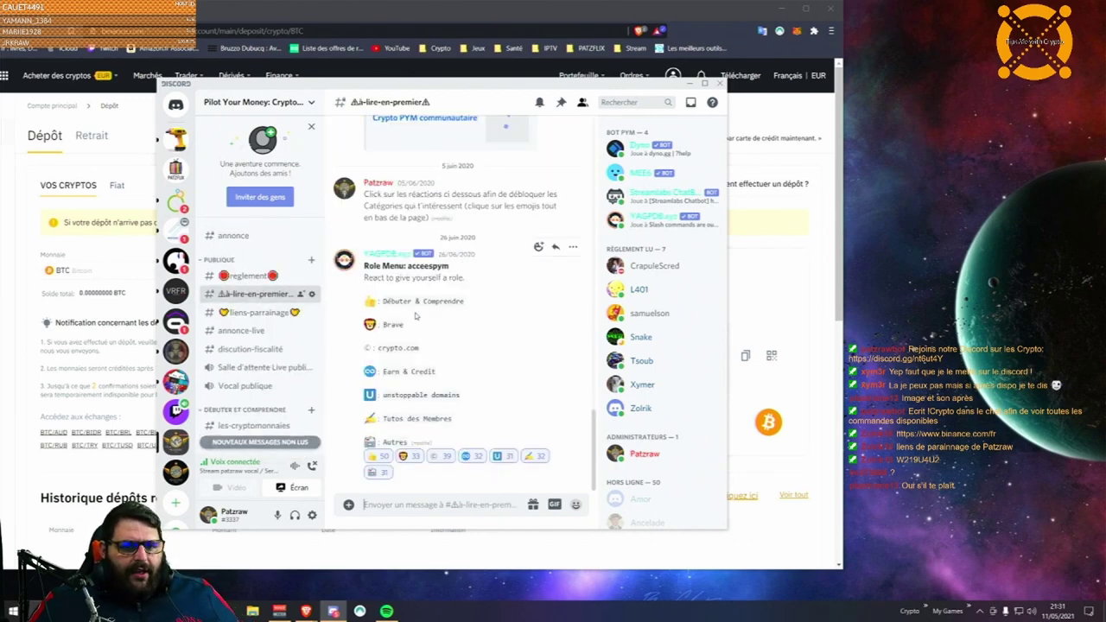
{"action": "scroll", "coordinate": [484, 367], "scroll_direction": "up", "scroll_amount": 3}
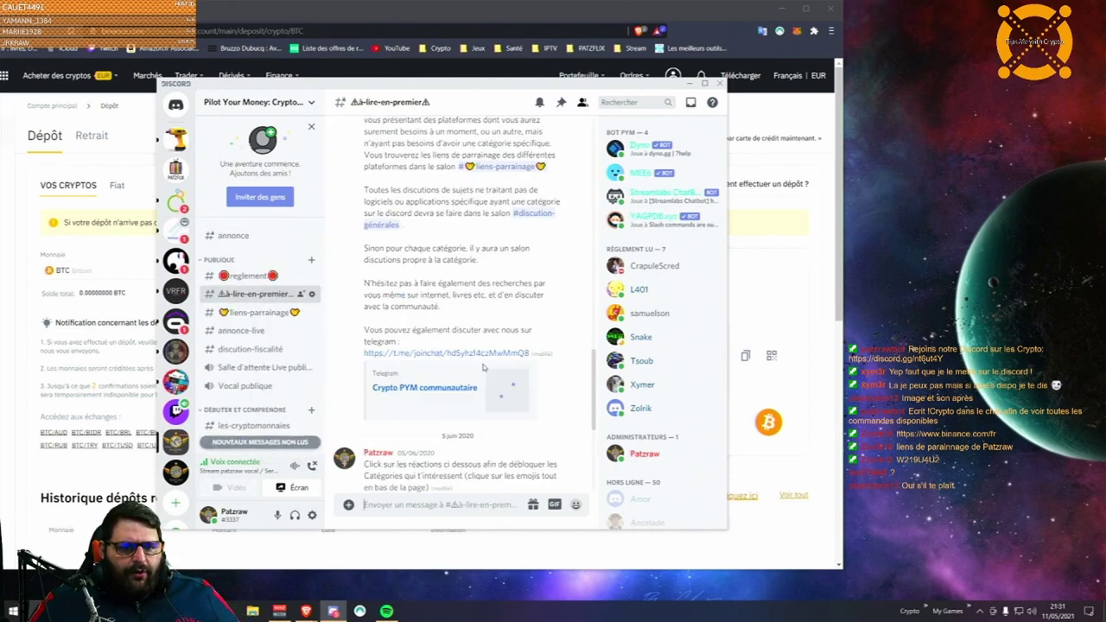
{"action": "scroll", "coordinate": [484, 367], "scroll_direction": "down", "scroll_amount": 3}
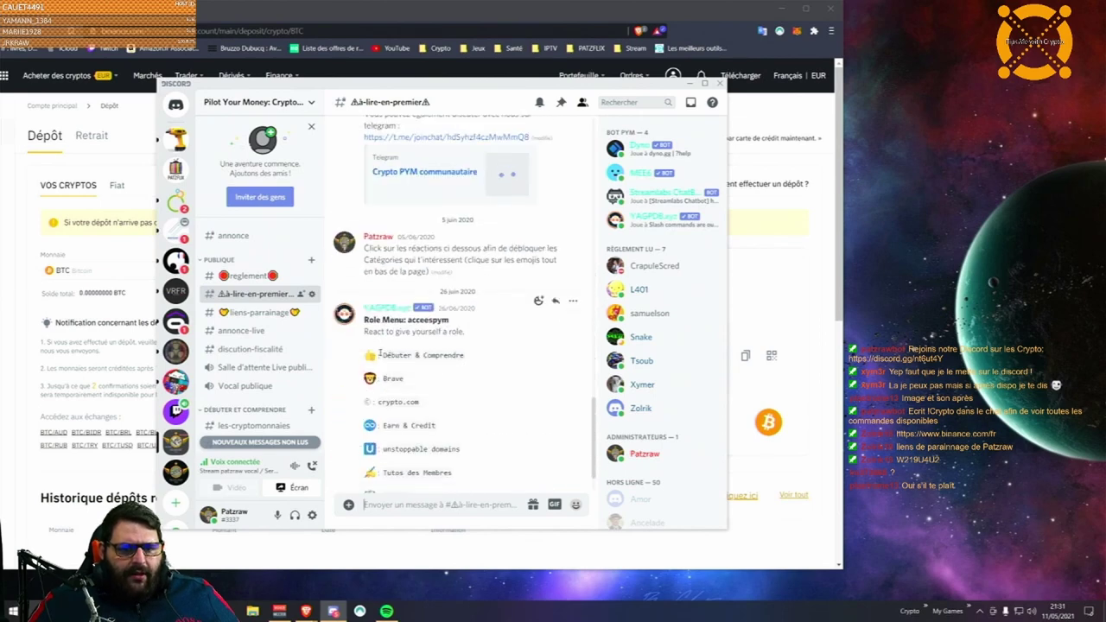
{"action": "left_click_drag", "start_coordinate": [379, 355], "coordinate": [497, 358]}
{"action": "scroll", "coordinate": [447, 371], "scroll_direction": "down", "scroll_amount": 1}
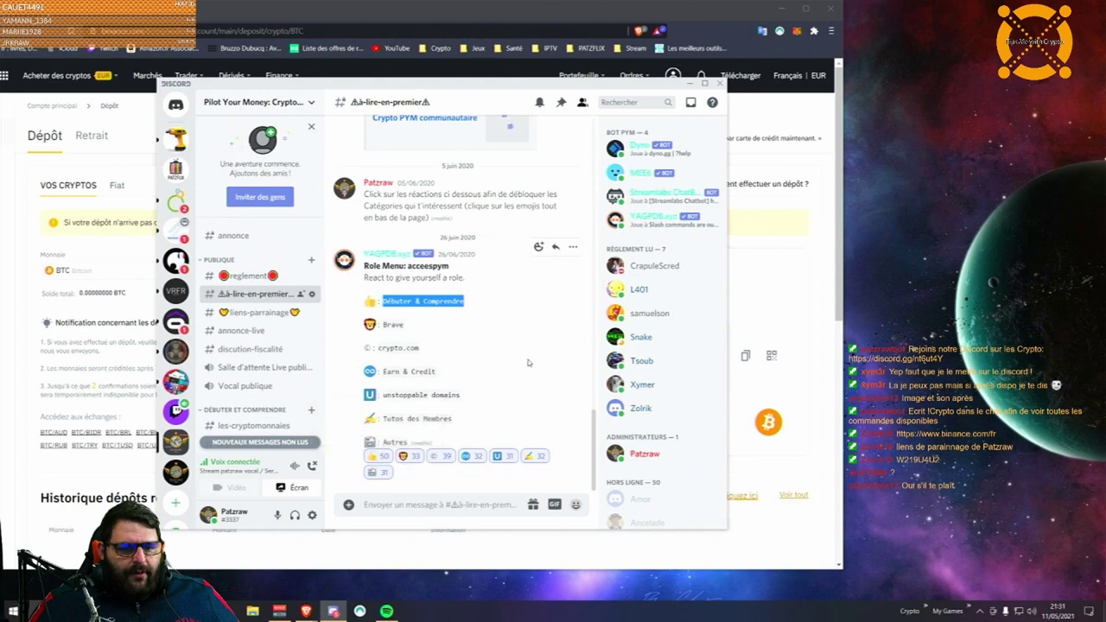
Step: Browse the Débuter et comprendre channels from les-cryptomonnaies to discution-générales, return to les-cryptomonnaies, and move Discord out of view
{"action": "scroll", "coordinate": [245, 362], "scroll_direction": "down", "scroll_amount": 4}
{"action": "scroll", "coordinate": [244, 363], "scroll_direction": "down", "scroll_amount": 1}
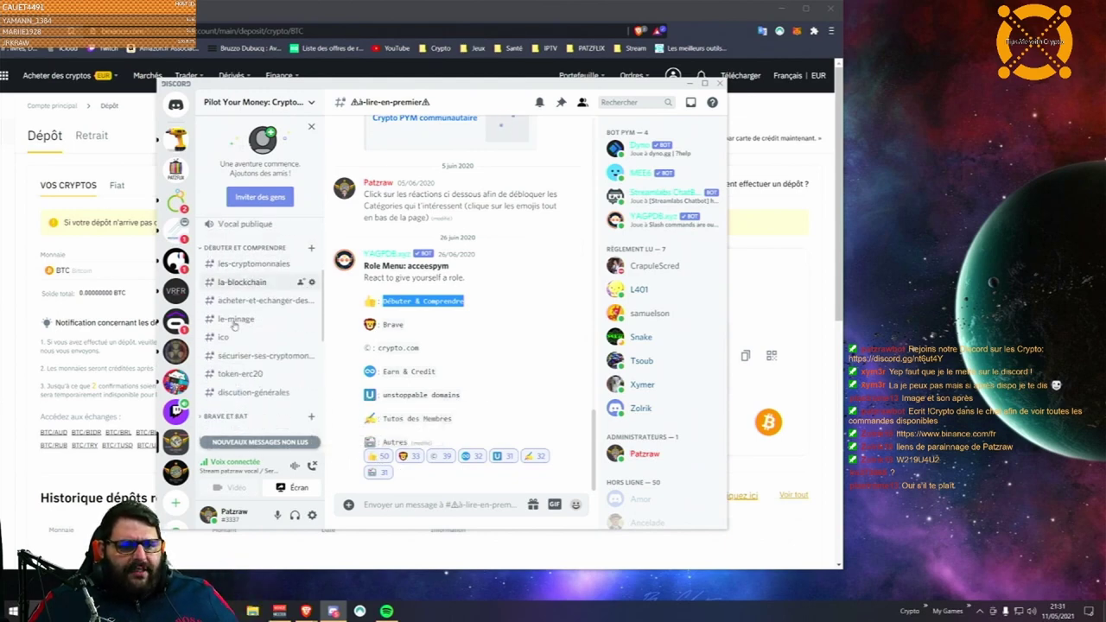
{"action": "left_click", "coordinate": [252, 268]}
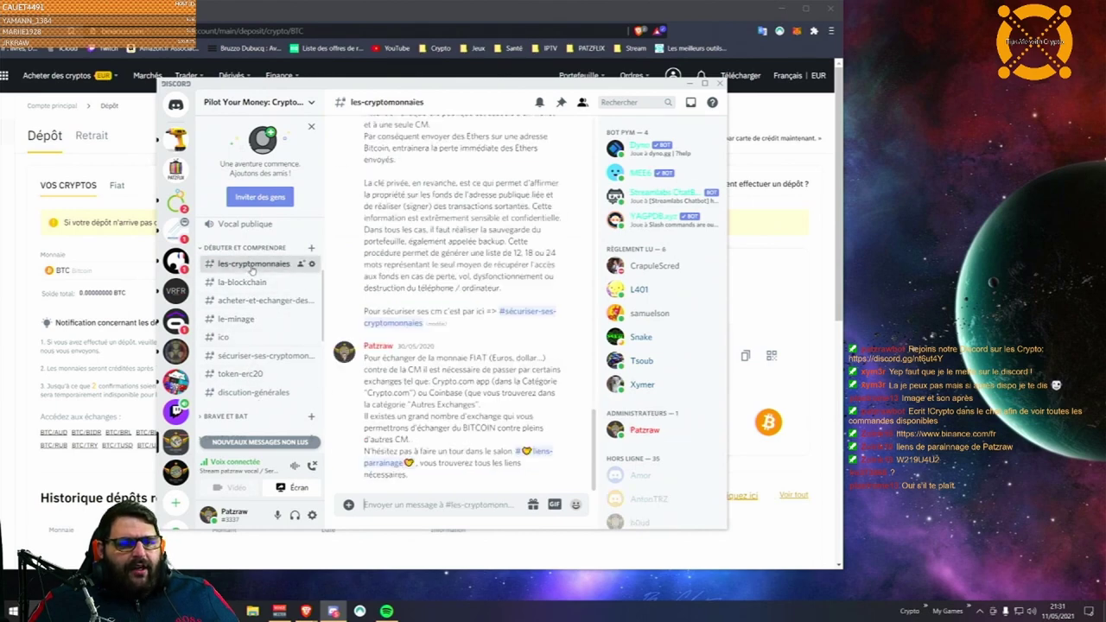
{"action": "left_click", "coordinate": [257, 284]}
{"action": "left_click", "coordinate": [258, 300]}
{"action": "left_click", "coordinate": [253, 320]}
{"action": "left_click", "coordinate": [234, 337]}
{"action": "left_click", "coordinate": [251, 355]}
{"action": "left_click", "coordinate": [246, 373]}
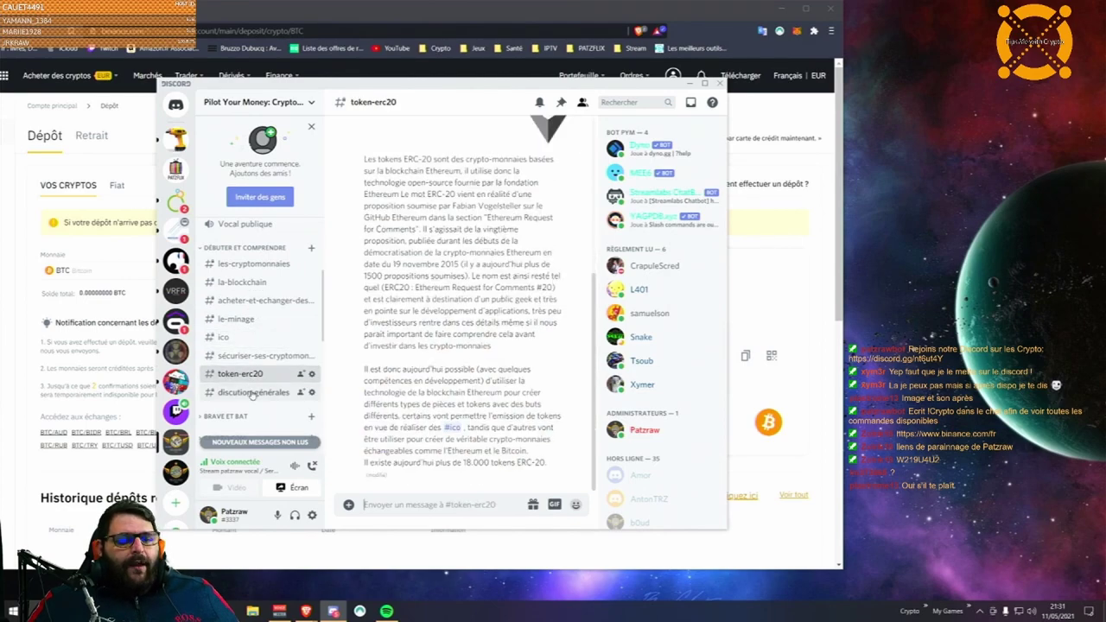
{"action": "left_click", "coordinate": [252, 393]}
{"action": "left_click", "coordinate": [236, 268]}
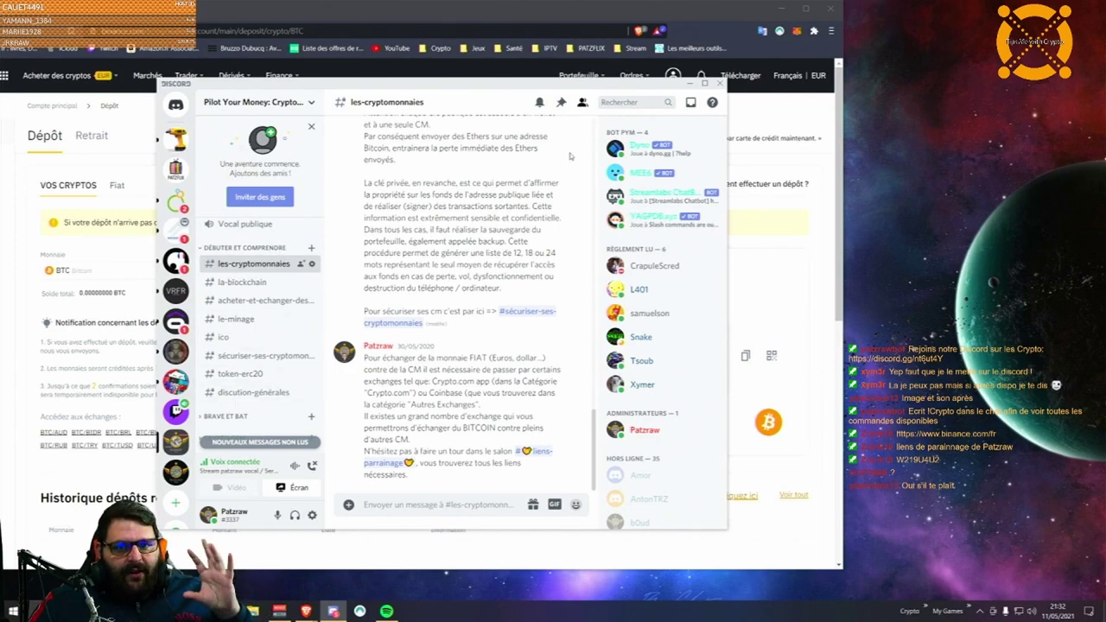
{"action": "left_click_drag", "start_coordinate": [655, 88], "coordinate": [804, 98]}
{"action": "left_click", "coordinate": [838, 93]}
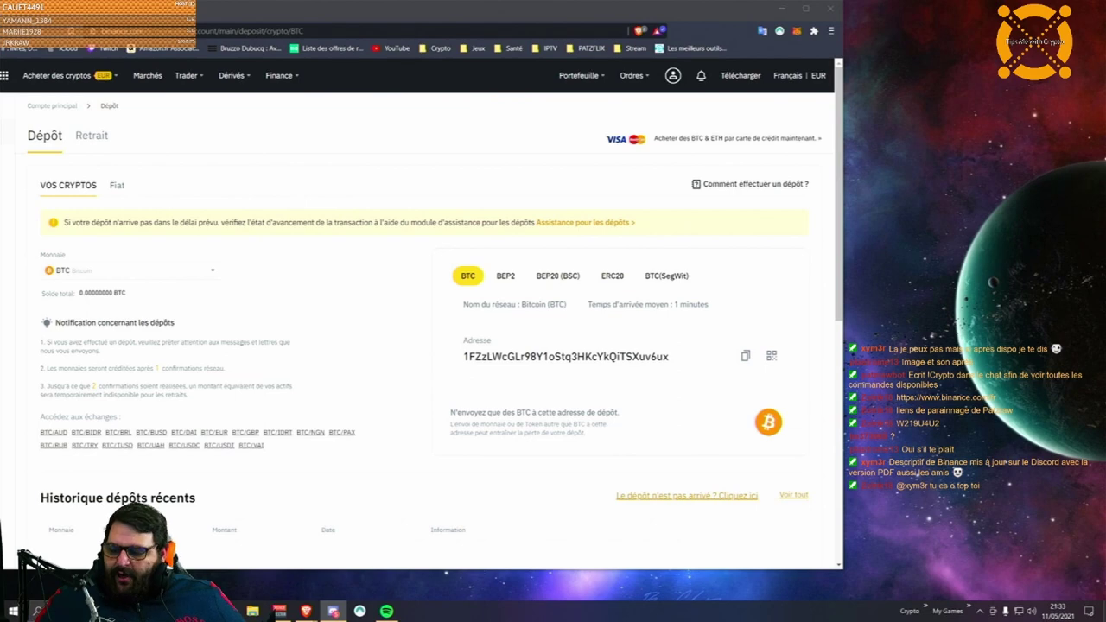
Step: Switch to Discord, look through the guide pages in the binance channel and open the original Academy page image in the browser
{"action": "left_click", "coordinate": [333, 611]}
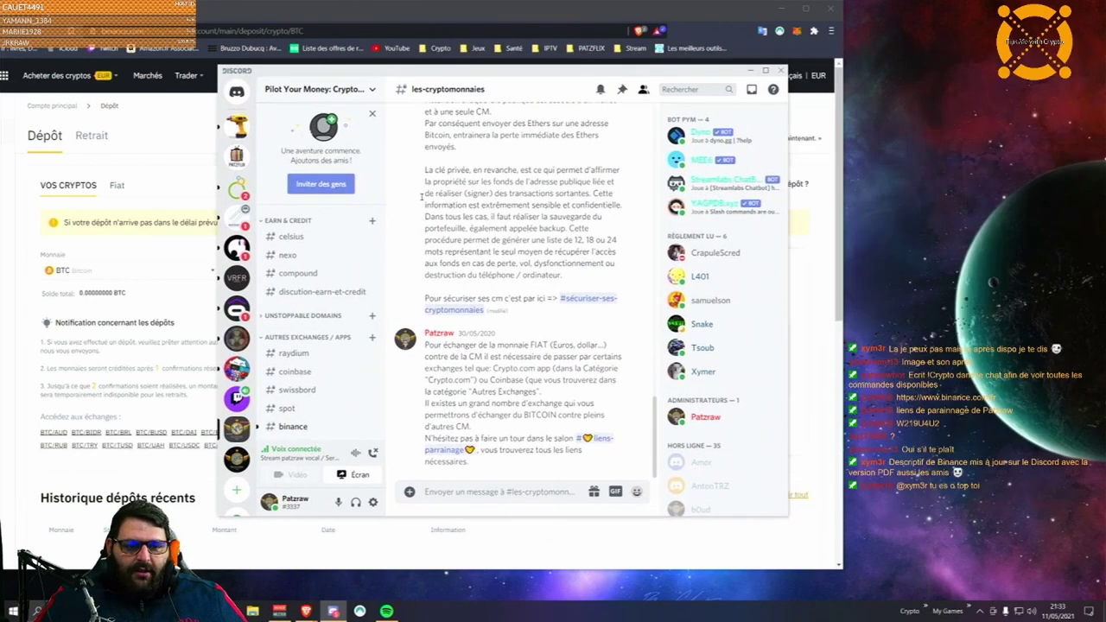
{"action": "left_click", "coordinate": [292, 427]}
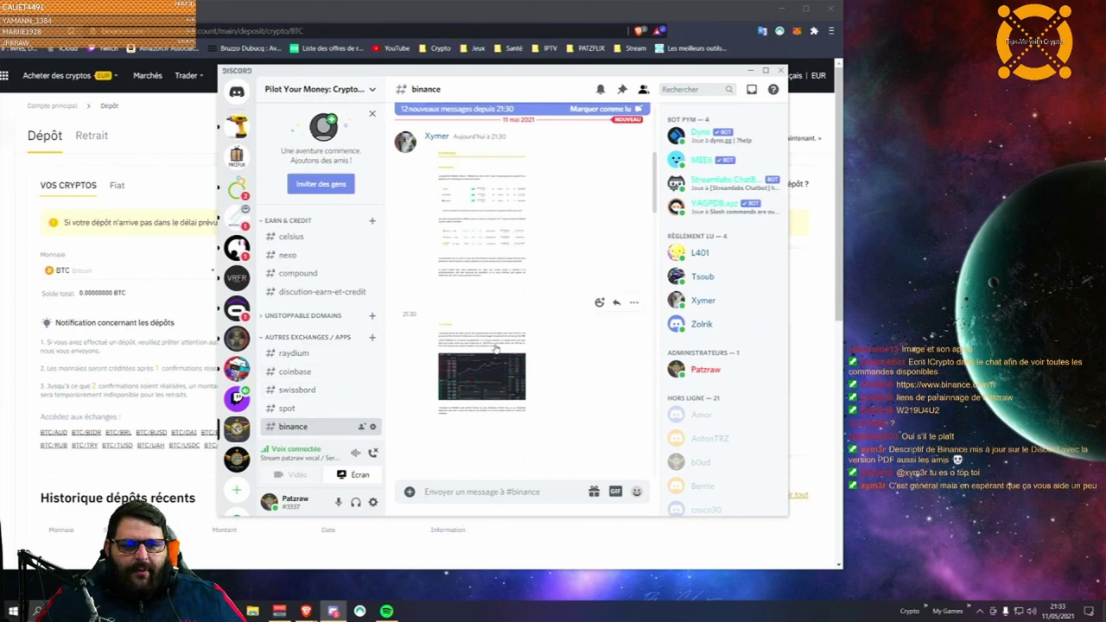
{"action": "scroll", "coordinate": [510, 352], "scroll_direction": "up", "scroll_amount": 5}
{"action": "scroll", "coordinate": [511, 353], "scroll_direction": "down", "scroll_amount": 10}
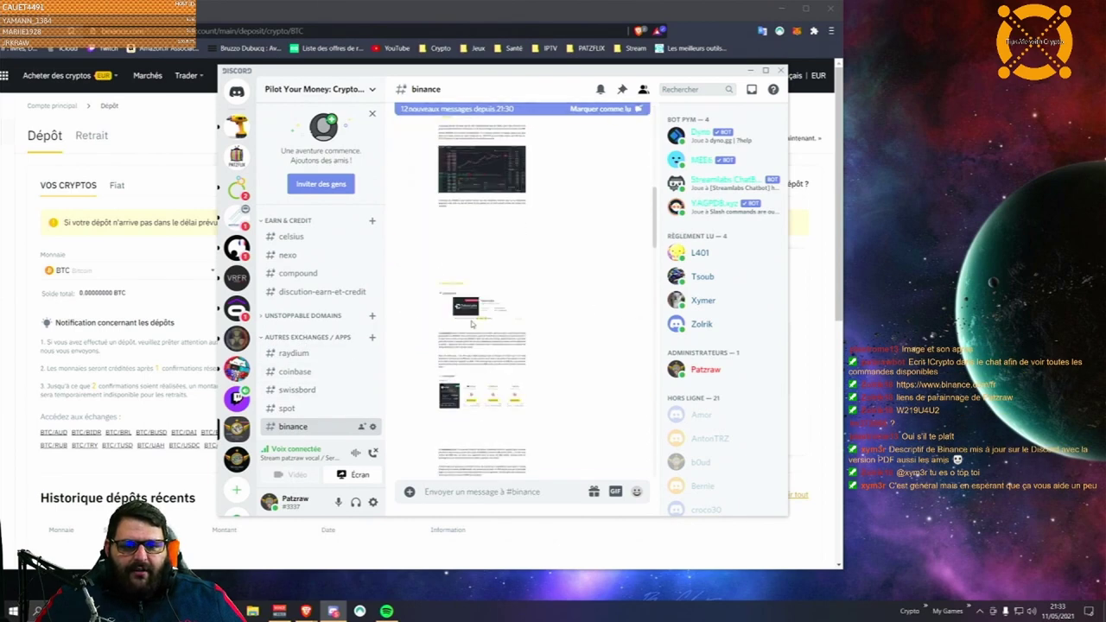
{"action": "scroll", "coordinate": [475, 322], "scroll_direction": "down", "scroll_amount": 3}
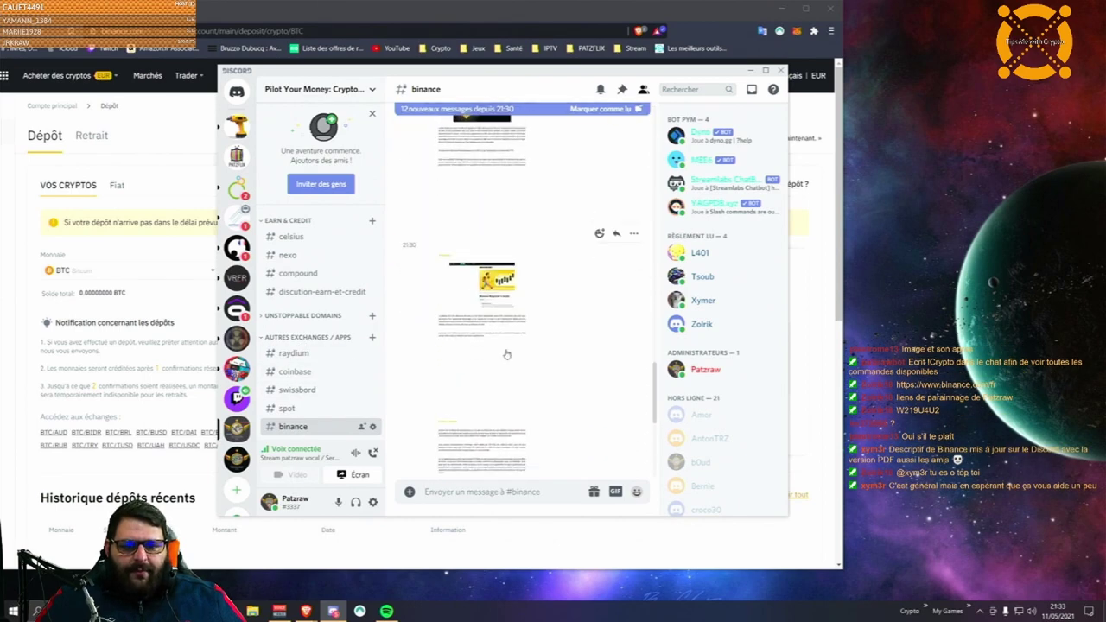
{"action": "left_click", "coordinate": [507, 310]}
{"action": "left_click", "coordinate": [424, 447]}
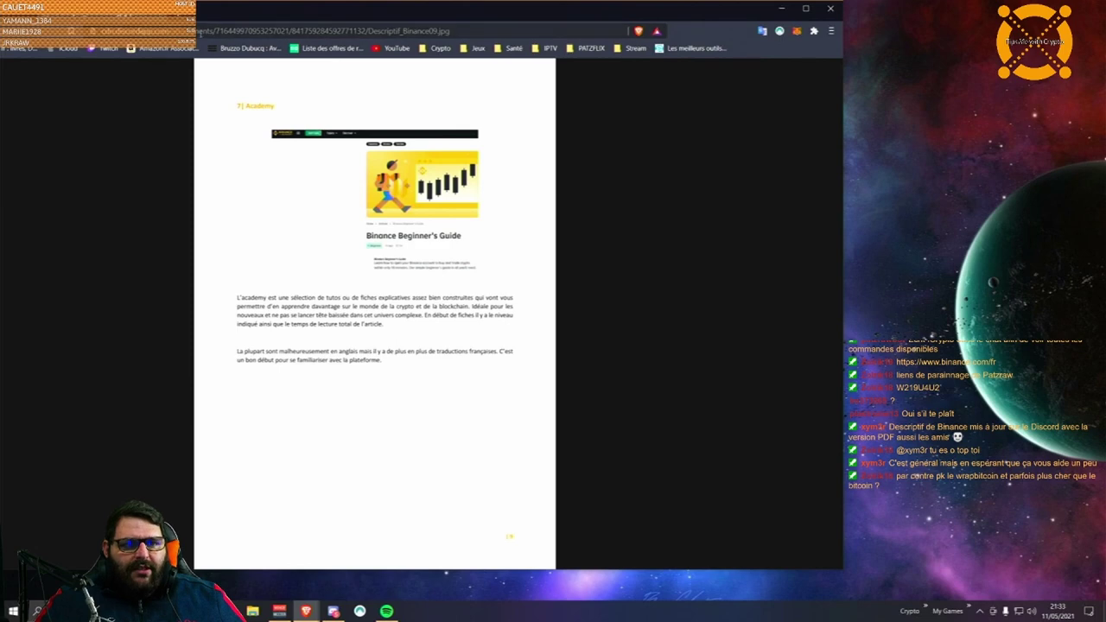
Step: Close the guide image's browser tab and move the Discord window off the Binance deposit page
{"action": "key", "text": "ctrl+w"}
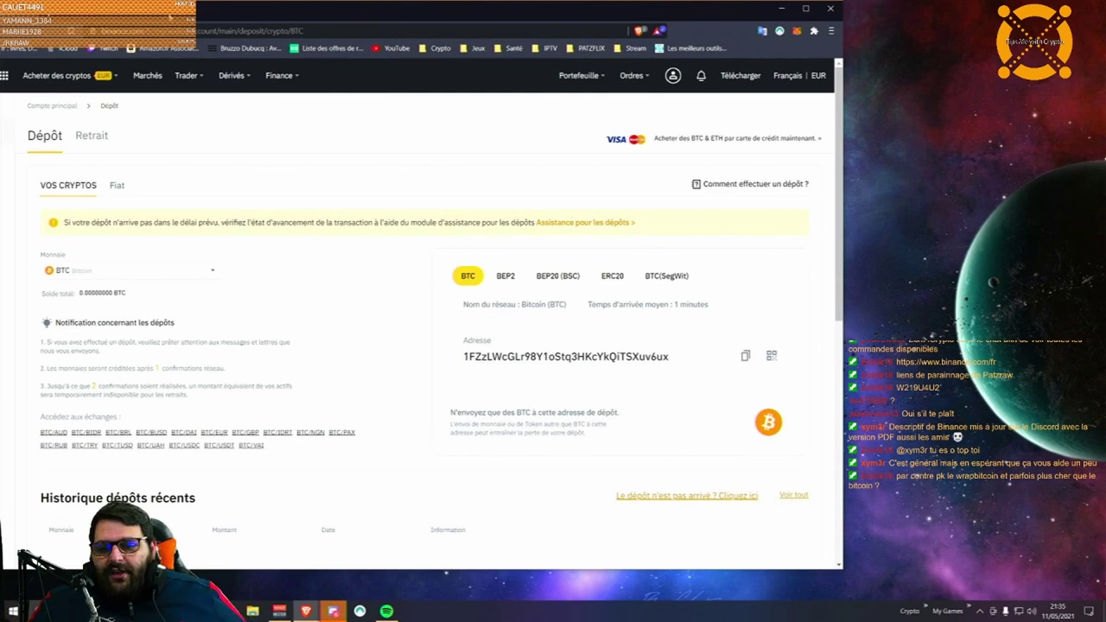
{"action": "left_click", "coordinate": [333, 611]}
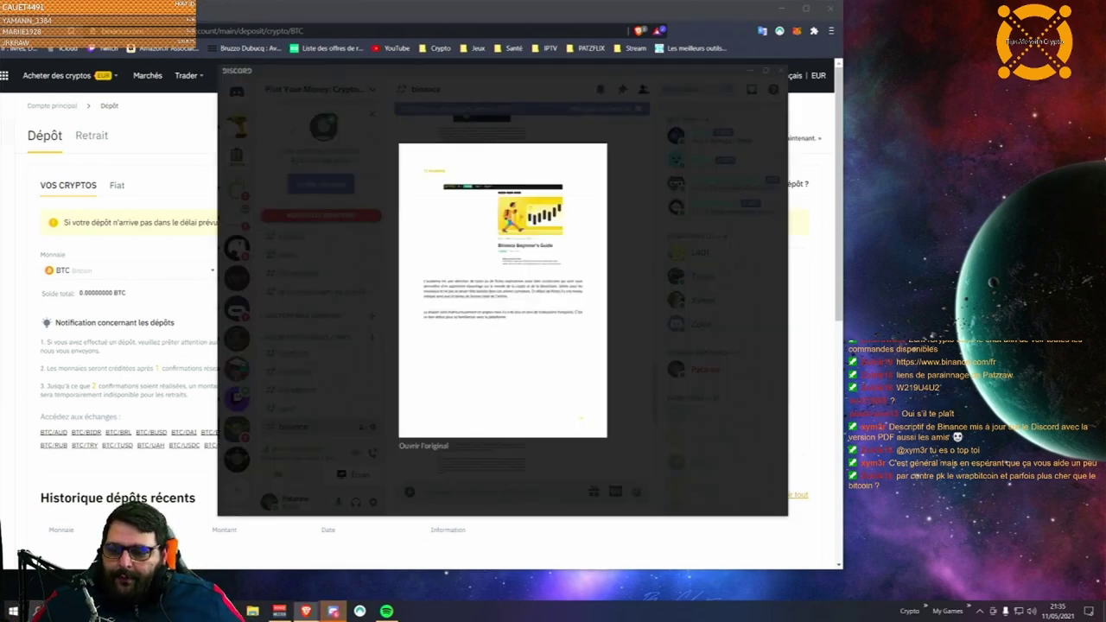
{"action": "left_click_drag", "start_coordinate": [577, 78], "coordinate": [1105, 95]}
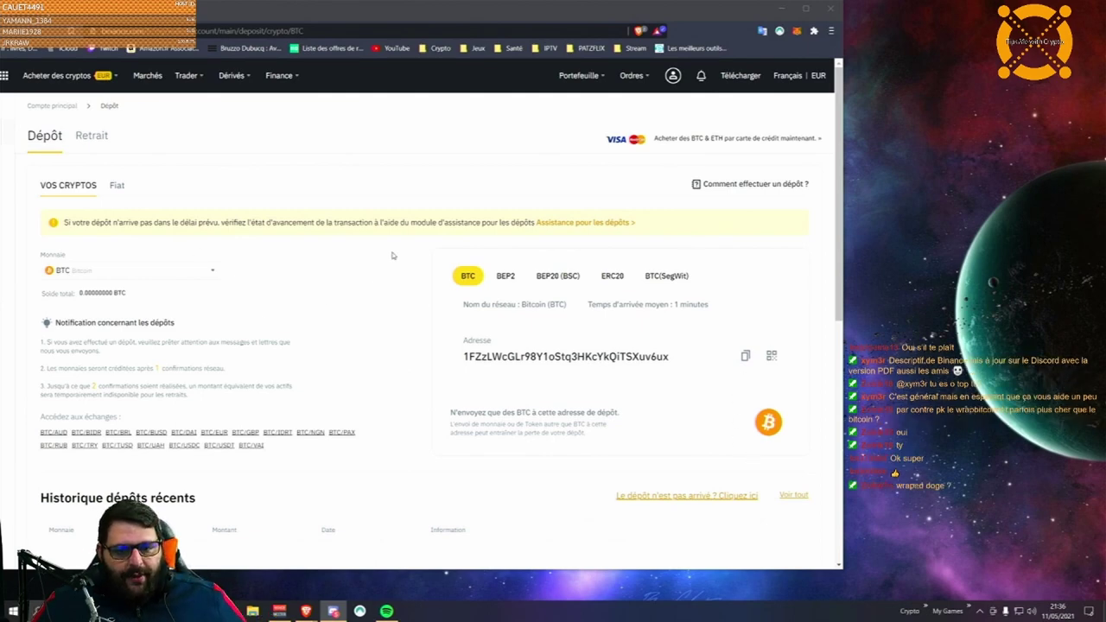
Step: Review the BEP2 network's memo notice for BTC deposits, dismiss it and reselect the BTC network
{"action": "left_click", "coordinate": [502, 277]}
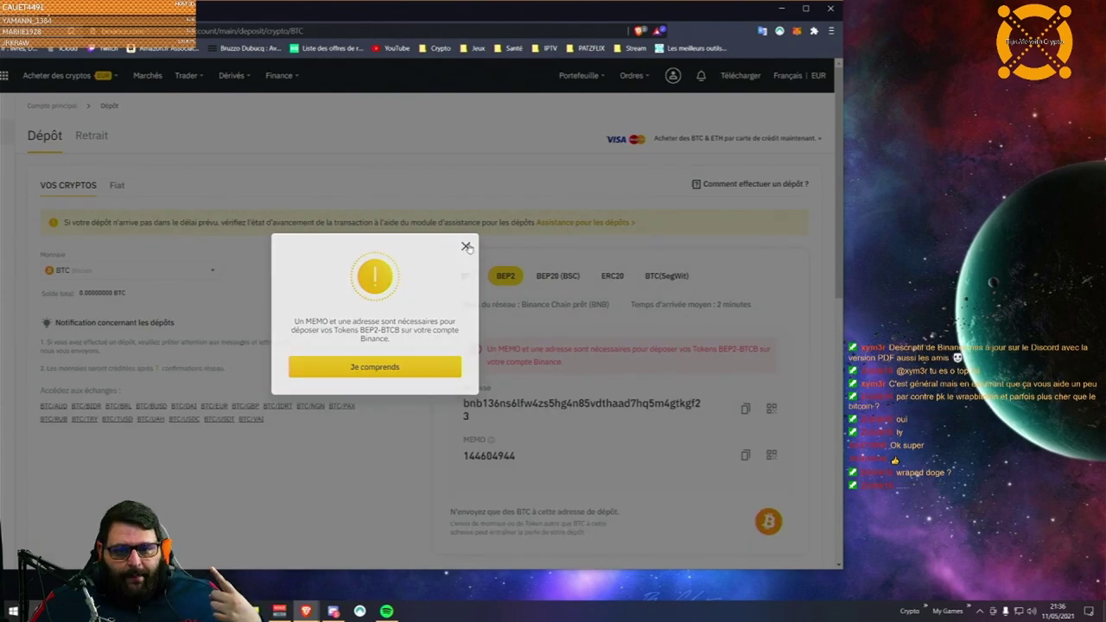
{"action": "left_click", "coordinate": [466, 246]}
{"action": "left_click", "coordinate": [465, 277]}
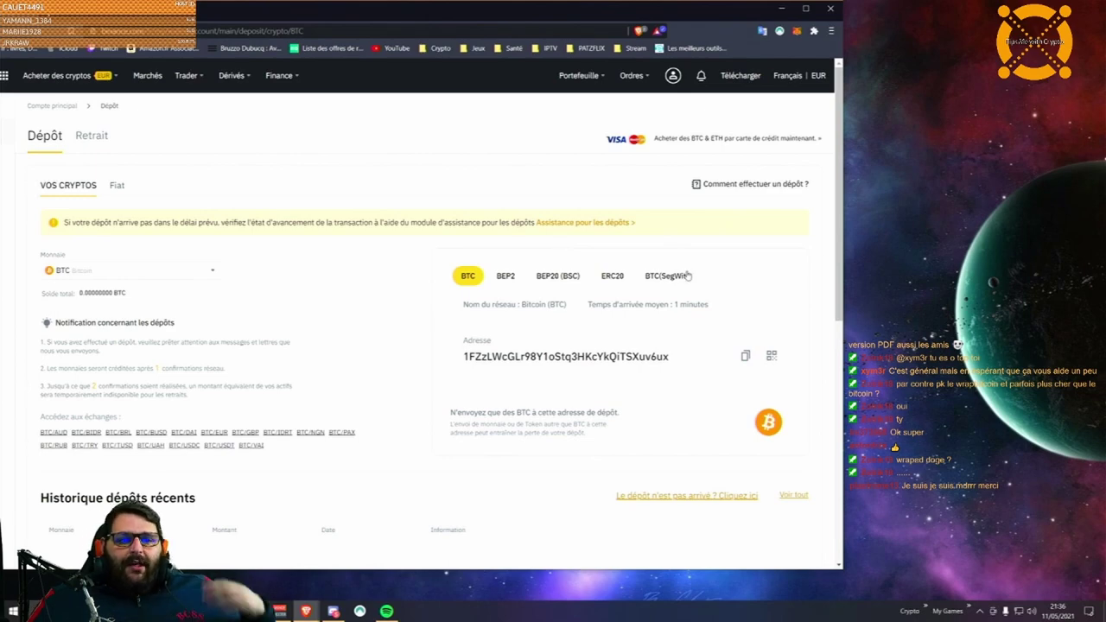
Step: Reposition the browser window to show the Binance wallet sidebar and narrow it so it clears the chat overlay
{"action": "left_click_drag", "start_coordinate": [664, 19], "coordinate": [757, 19]}
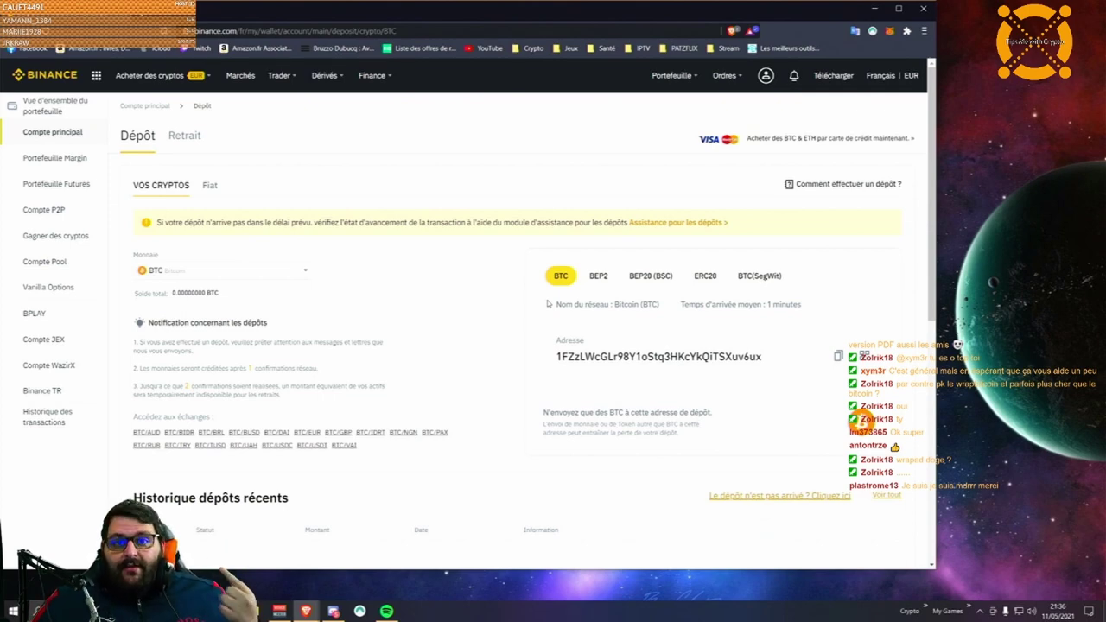
{"action": "left_click_drag", "start_coordinate": [934, 208], "coordinate": [831, 211]}
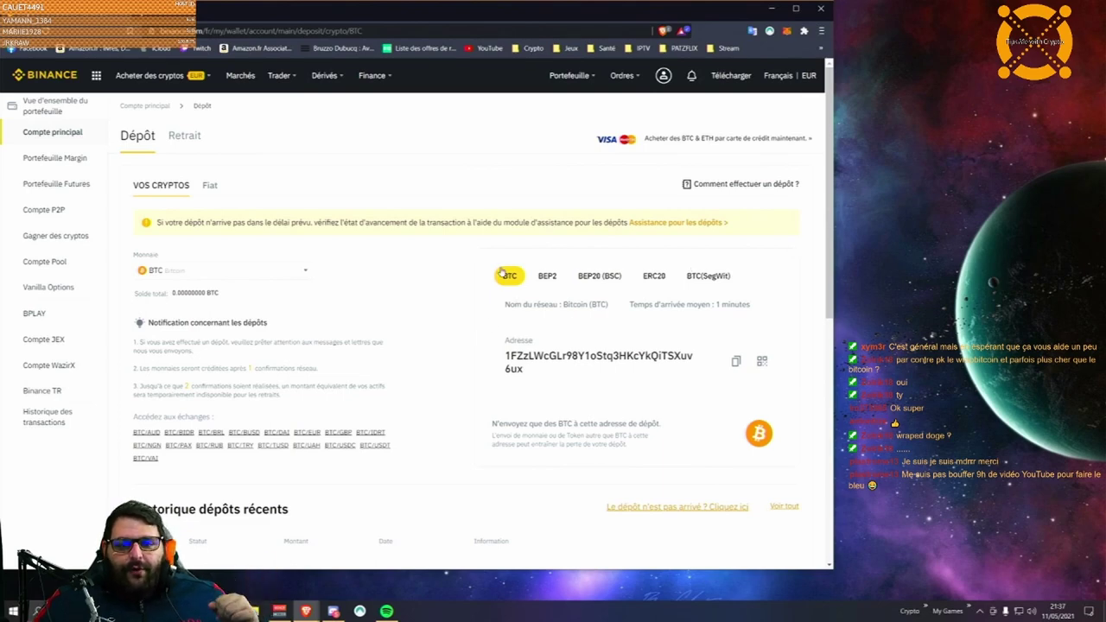
Step: Examine the BEP2 network name and deposit details, dismissing the memo notice, and switch back to the BTC network
{"action": "left_click", "coordinate": [552, 278]}
{"action": "left_click", "coordinate": [506, 246]}
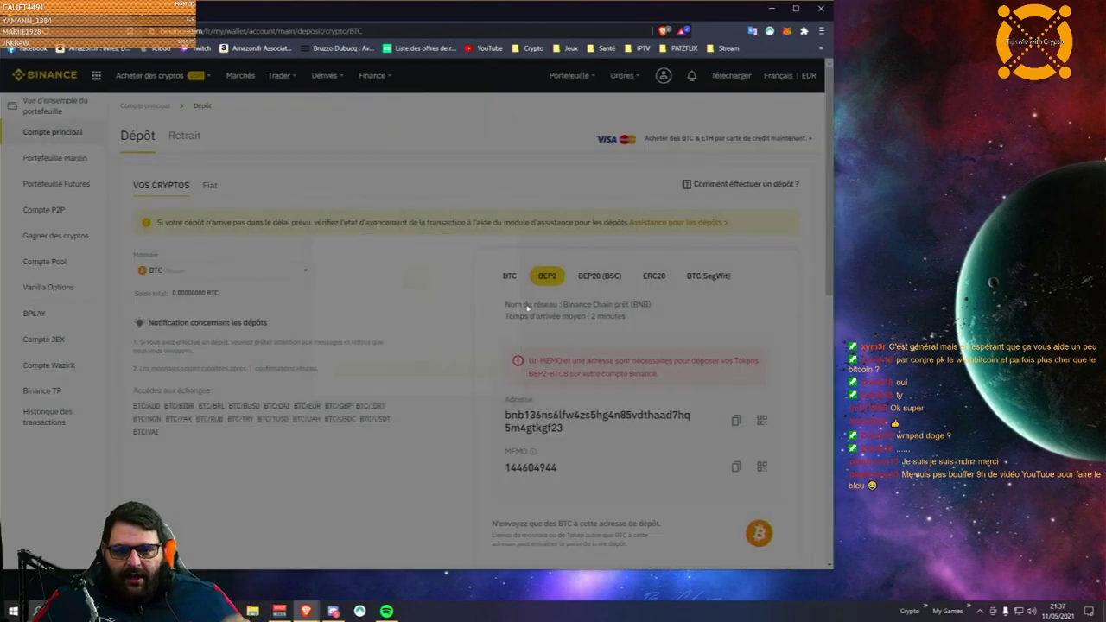
{"action": "left_click_drag", "start_coordinate": [506, 304], "coordinate": [619, 304]}
{"action": "left_click", "coordinate": [517, 304]}
{"action": "left_click_drag", "start_coordinate": [517, 304], "coordinate": [608, 304]}
{"action": "left_click", "coordinate": [609, 305]}
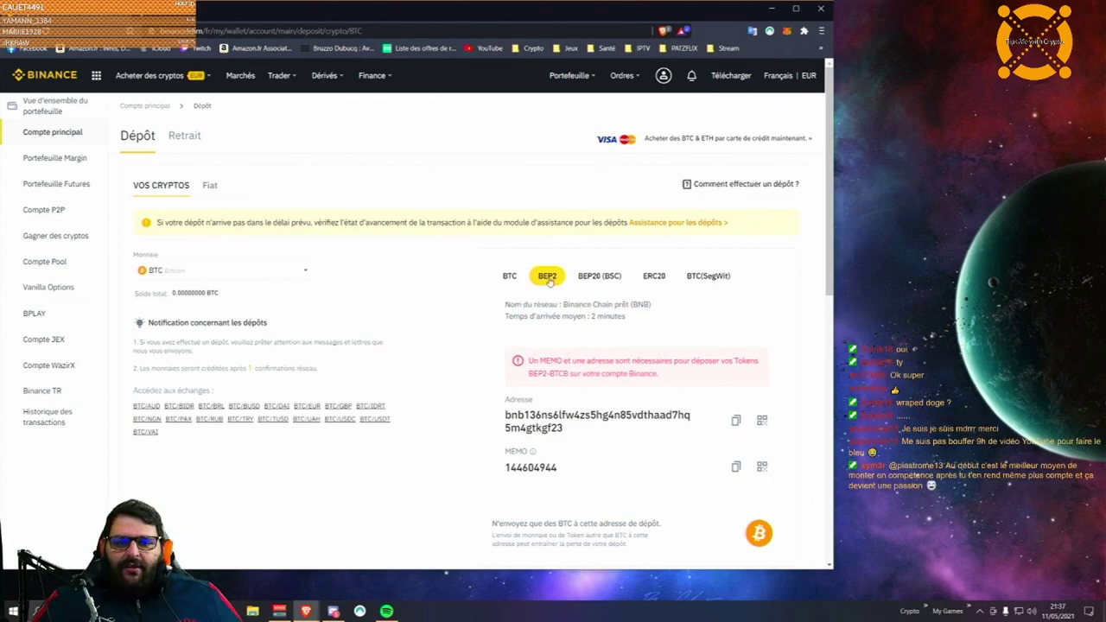
{"action": "left_click", "coordinate": [508, 277]}
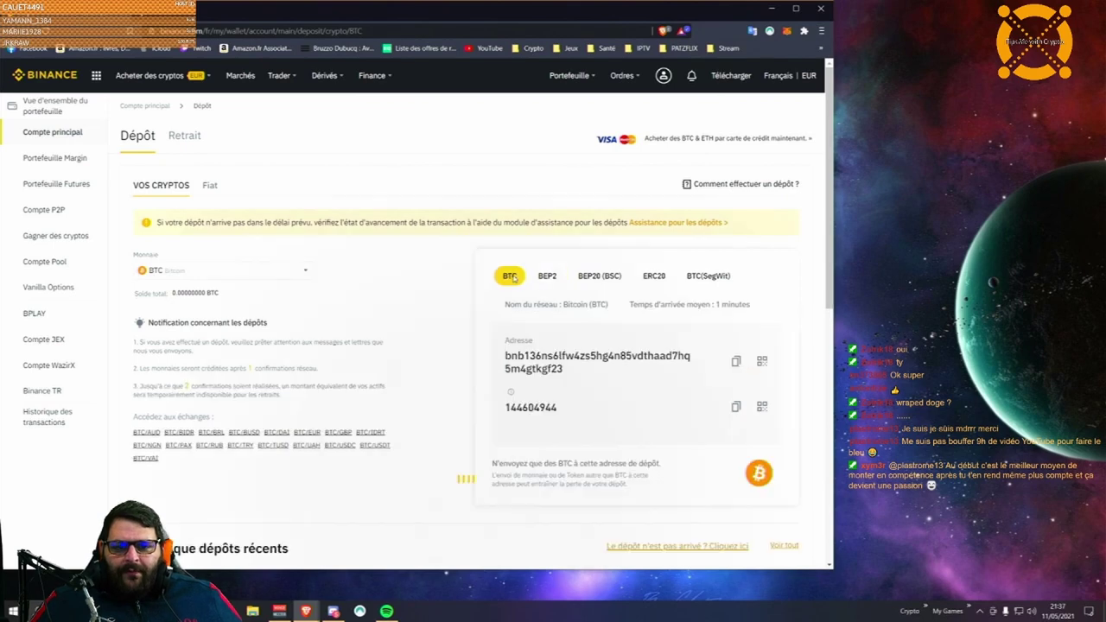
Step: Examine the network names for BTC and ERC20 deposits, dismissing the ERC20 token notice, and return to the BTC network
{"action": "left_click_drag", "start_coordinate": [520, 304], "coordinate": [608, 304]}
{"action": "left_click", "coordinate": [576, 301]}
{"action": "double_click", "coordinate": [576, 302]}
{"action": "left_click", "coordinate": [653, 276]}
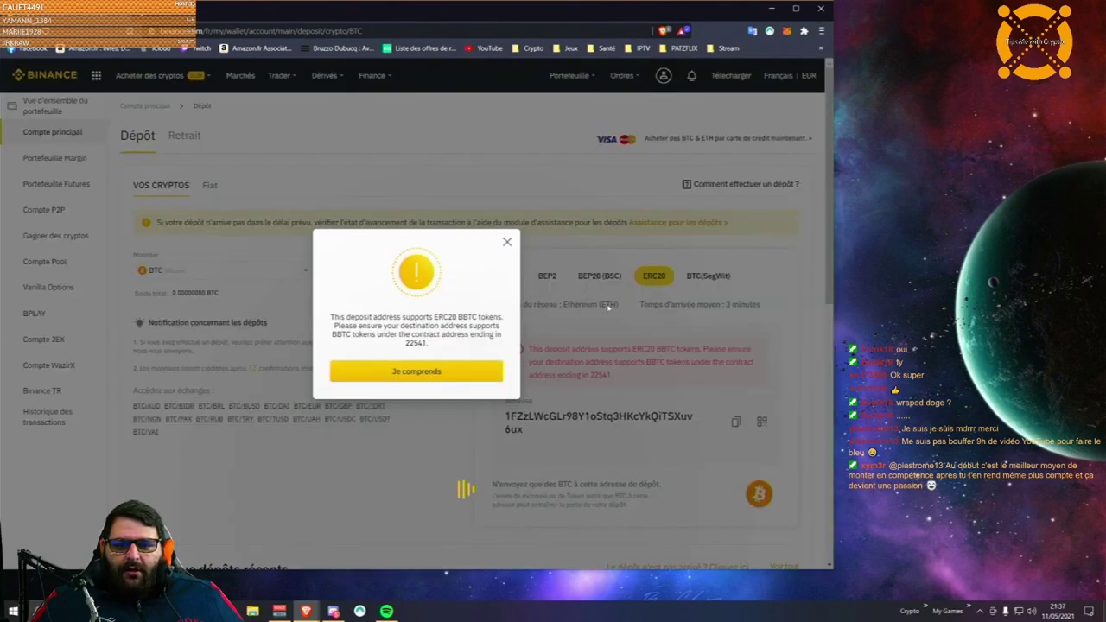
{"action": "left_click", "coordinate": [507, 241]}
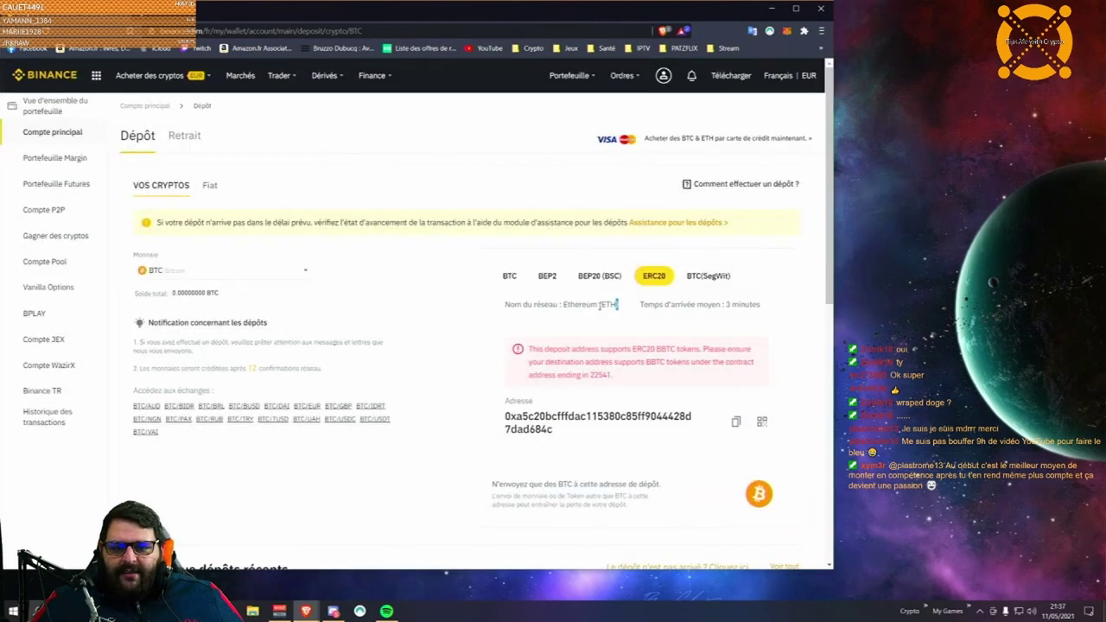
{"action": "left_click", "coordinate": [510, 275]}
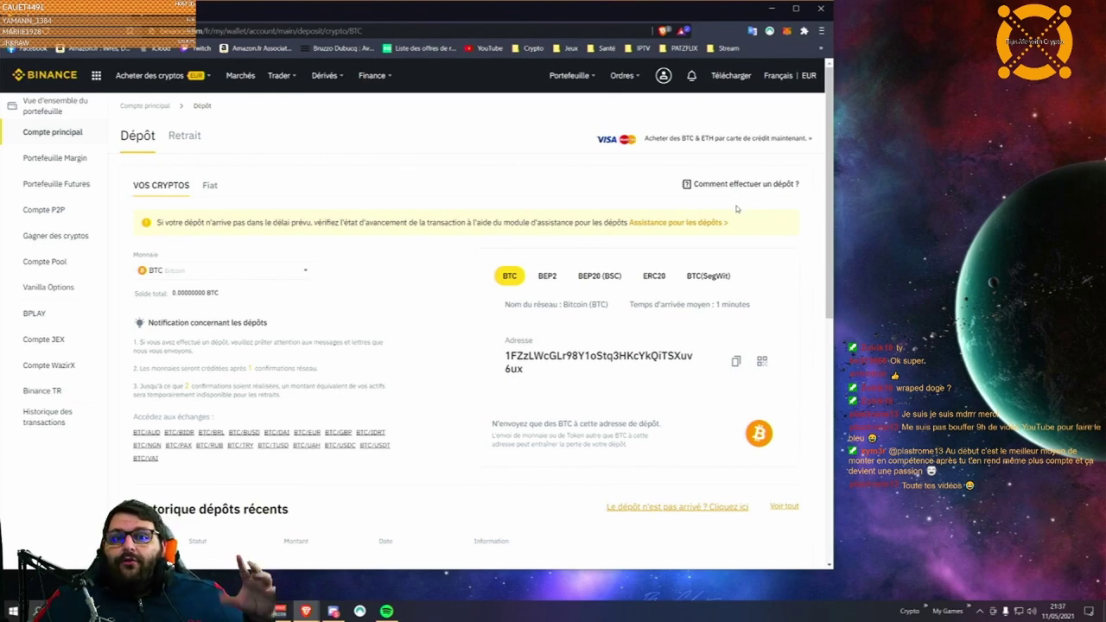
Step: Show the BEP2 deposit address and memo again after dismissing the notice, and reselect the BTC network
{"action": "left_click", "coordinate": [547, 276]}
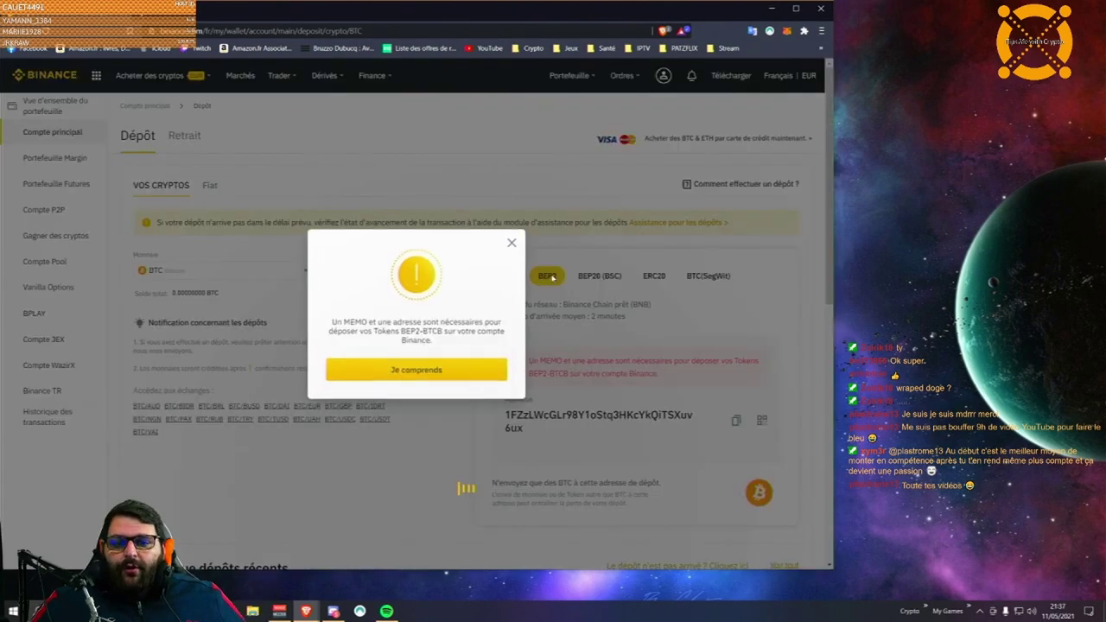
{"action": "left_click", "coordinate": [508, 247]}
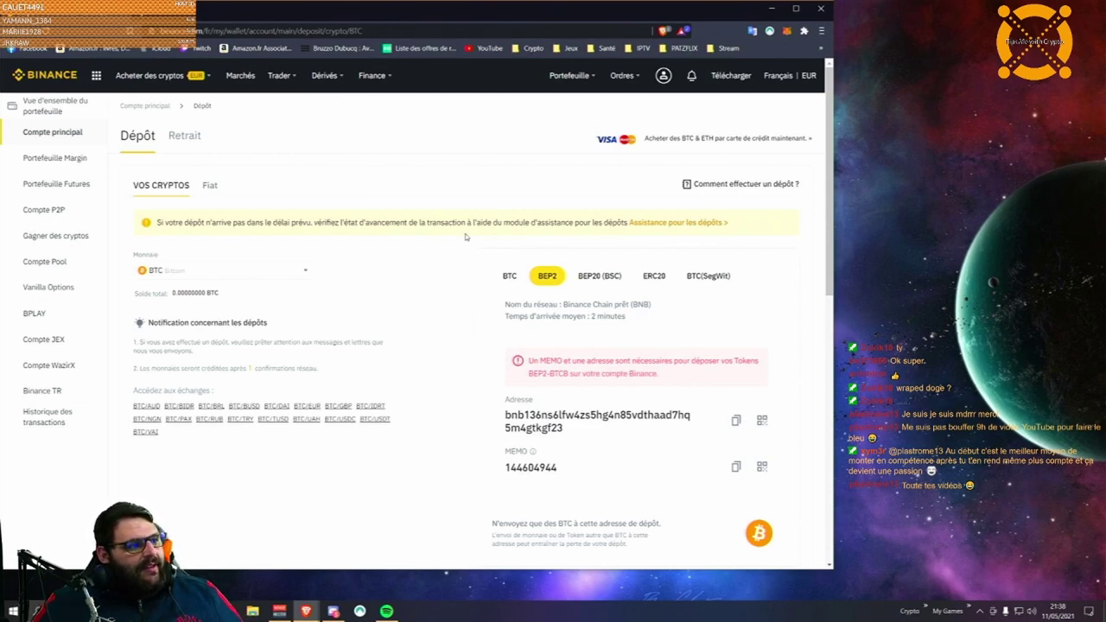
{"action": "left_click", "coordinate": [510, 274]}
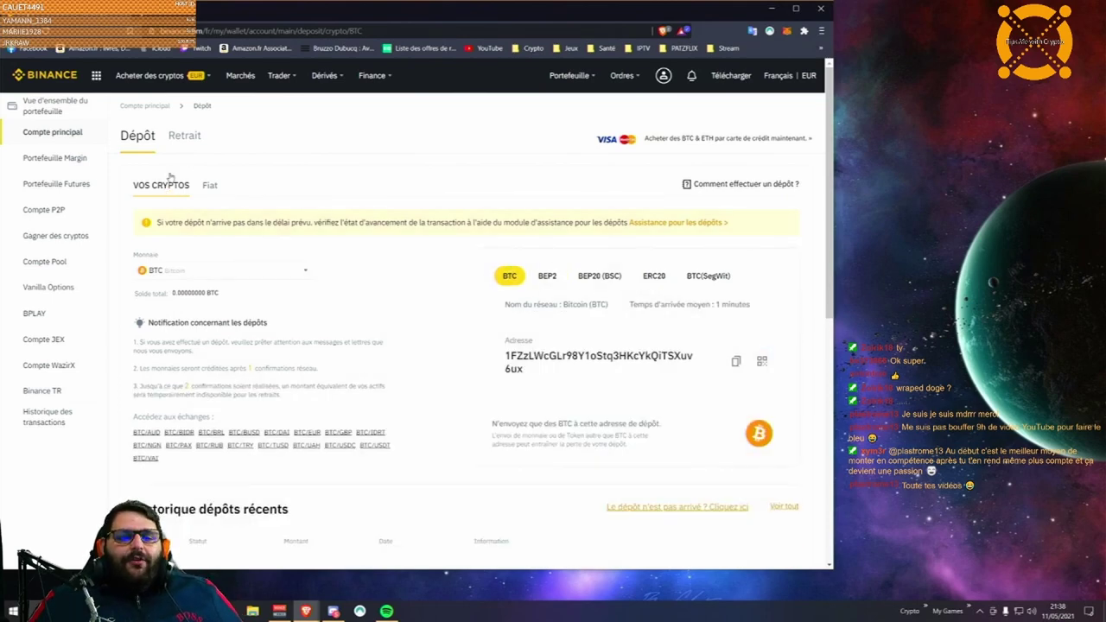
Step: Open the main account through the Spot wallet entry and review the fiat and crypto balance lists
{"action": "left_click", "coordinate": [61, 137]}
{"action": "mouse_move", "coordinate": [572, 76]}
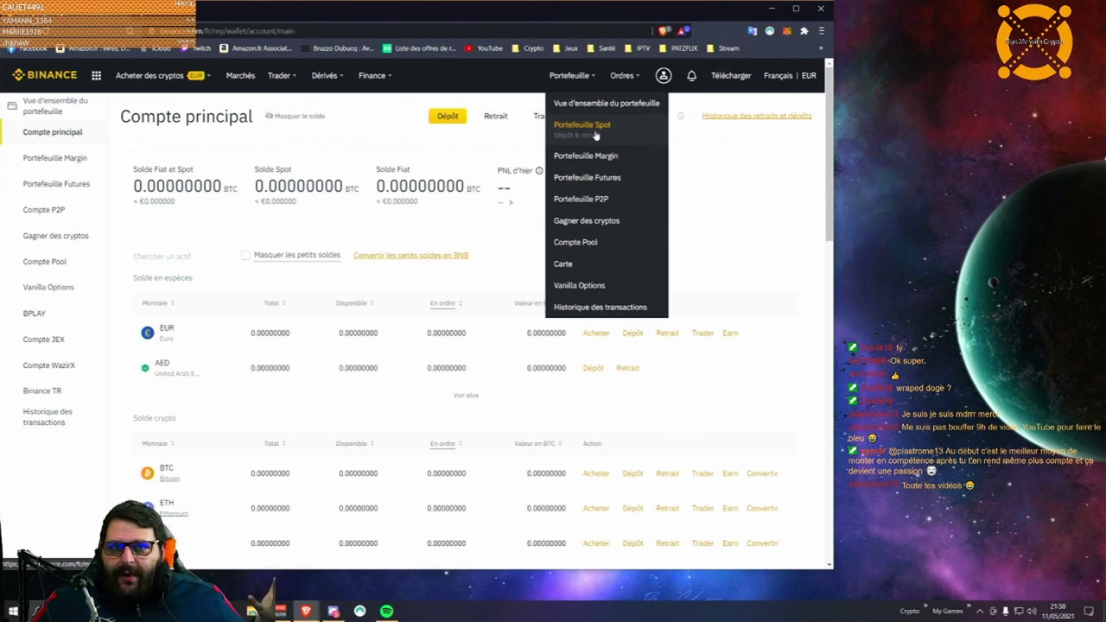
{"action": "left_click", "coordinate": [594, 133]}
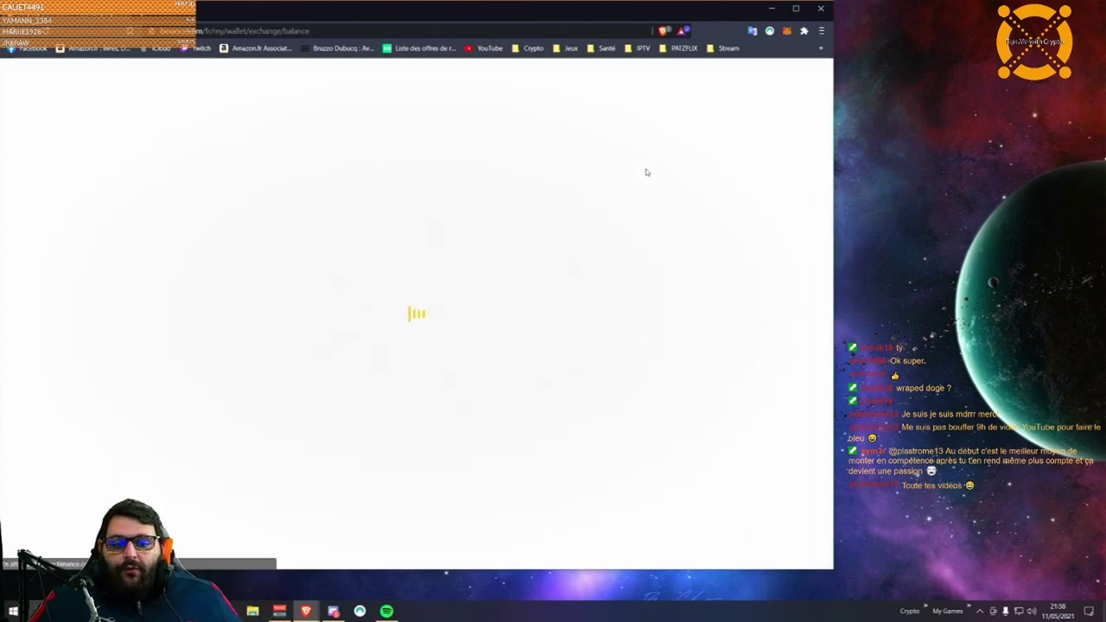
{"action": "scroll", "coordinate": [643, 169], "scroll_direction": "down", "scroll_amount": 6}
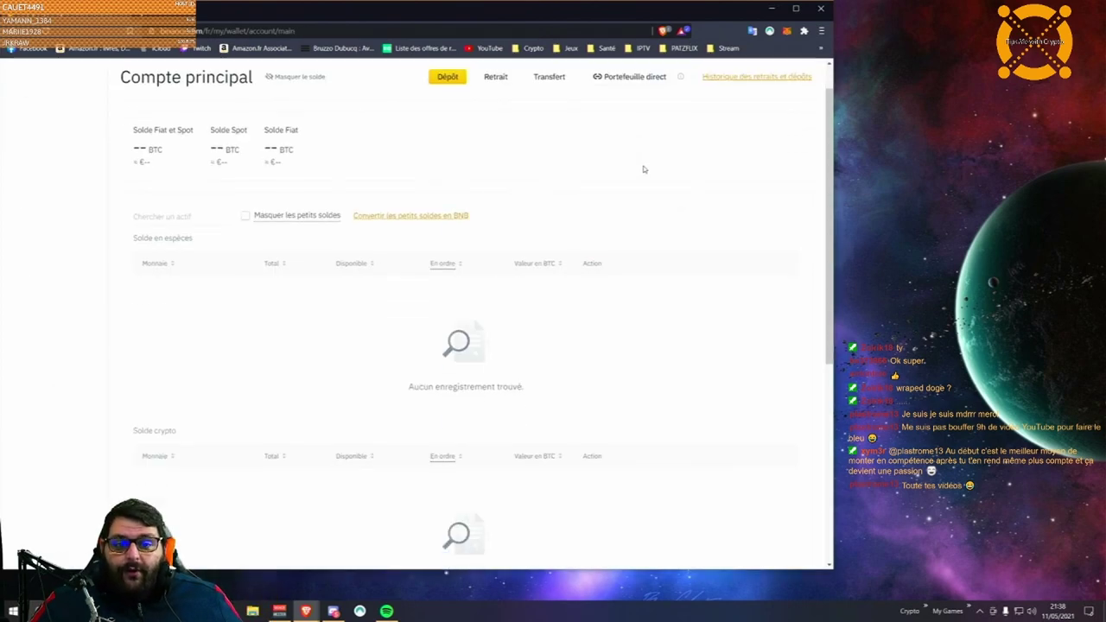
{"action": "scroll", "coordinate": [642, 169], "scroll_direction": "up", "scroll_amount": 3}
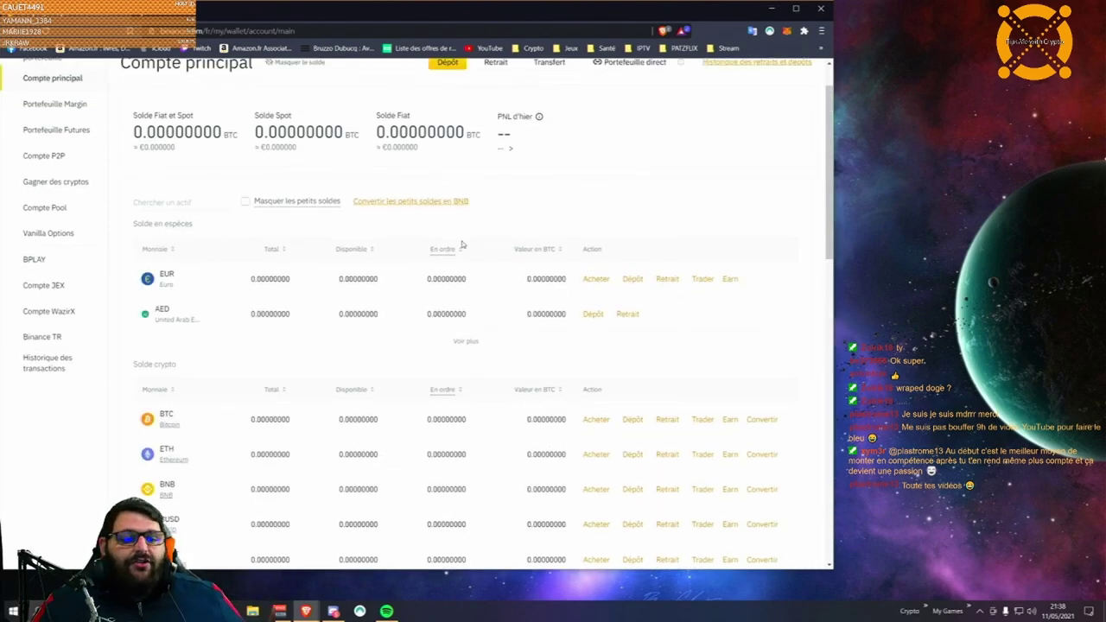
{"action": "scroll", "coordinate": [393, 340], "scroll_direction": "down", "scroll_amount": 10}
{"action": "scroll", "coordinate": [394, 340], "scroll_direction": "down", "scroll_amount": 3}
{"action": "scroll", "coordinate": [396, 341], "scroll_direction": "up", "scroll_amount": 10}
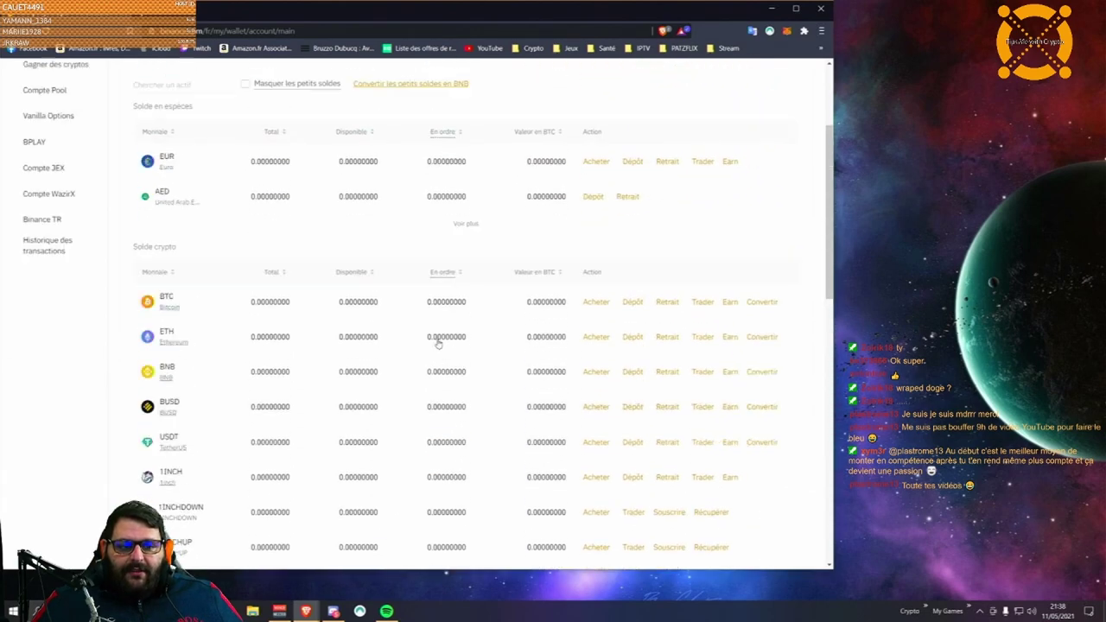
{"action": "scroll", "coordinate": [437, 343], "scroll_direction": "up", "scroll_amount": 4}
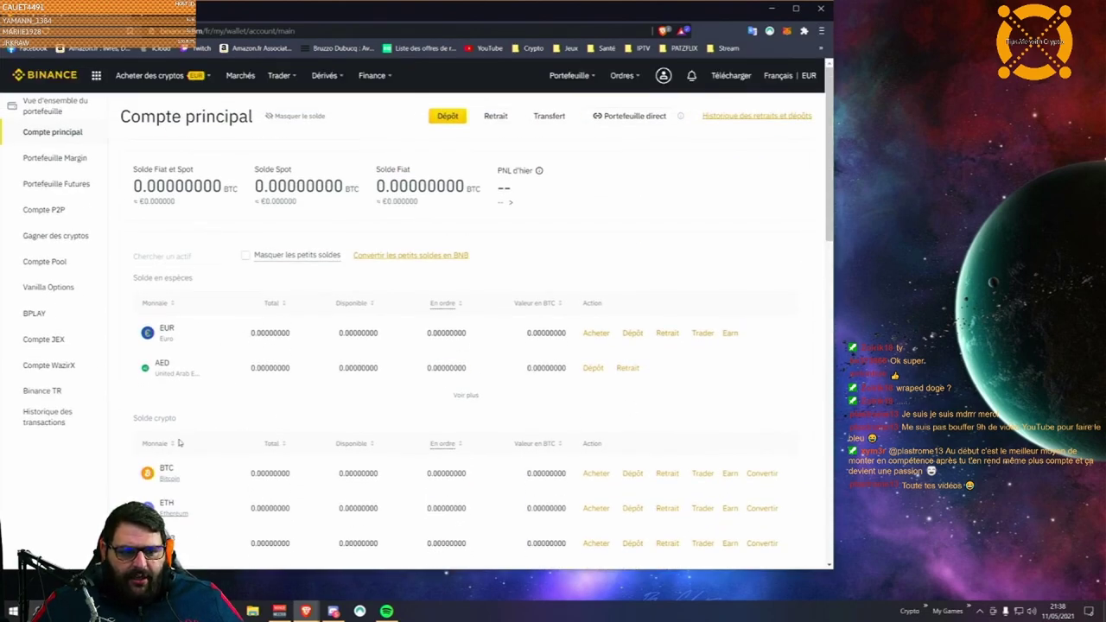
Step: Search the wallet's assets for "doge", view the available actions, and clear the search
{"action": "left_click", "coordinate": [173, 254]}
{"action": "type", "text": "doge"}
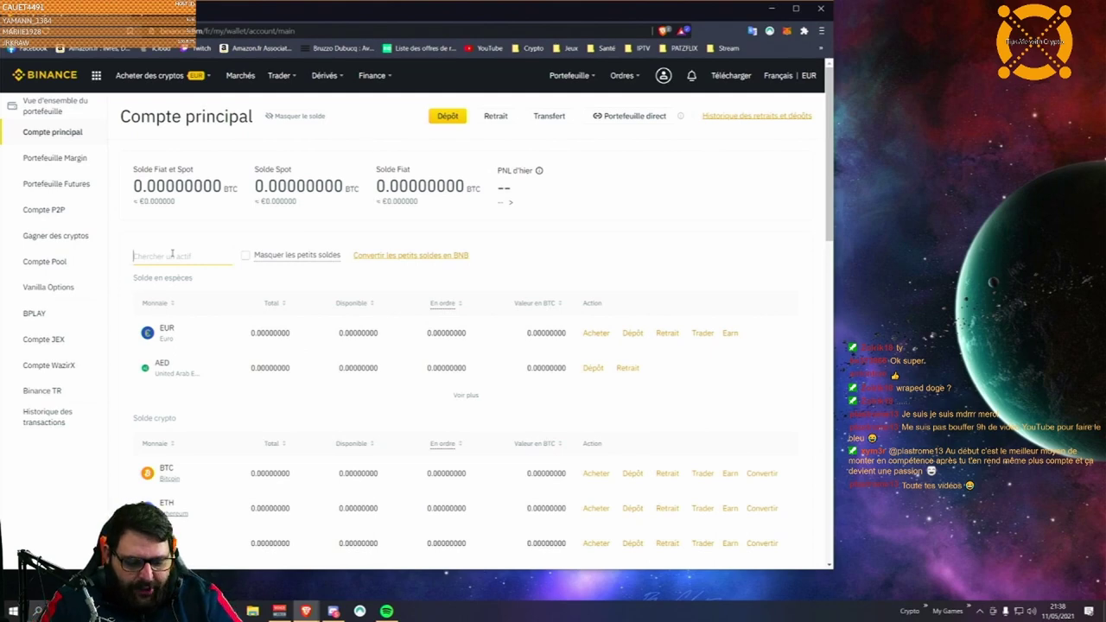
{"action": "scroll", "coordinate": [182, 300], "scroll_direction": "down", "scroll_amount": 2}
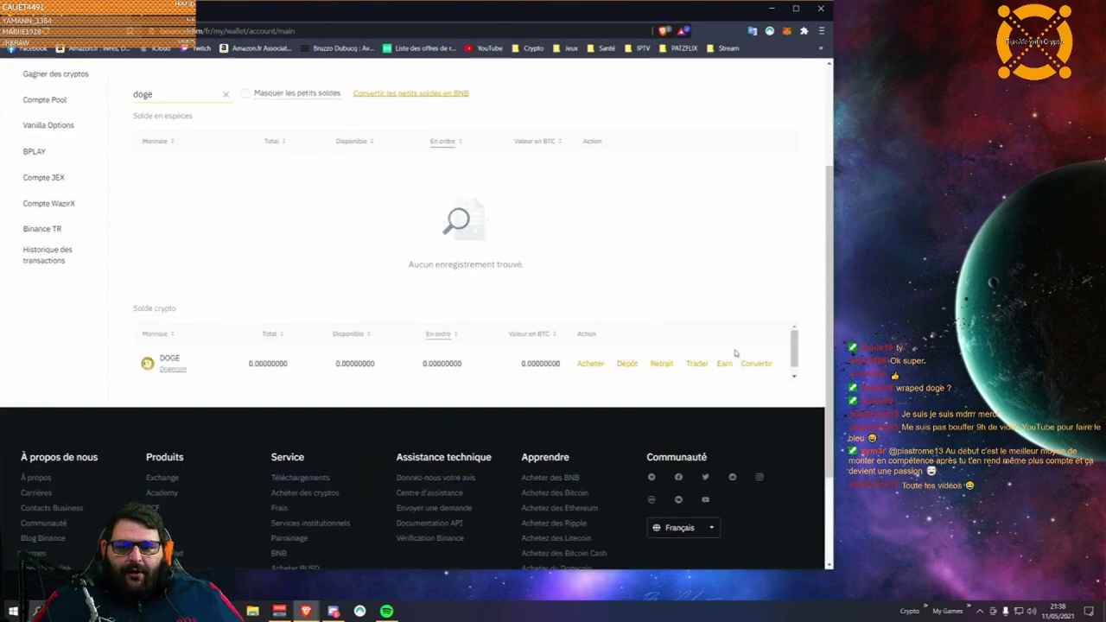
{"action": "scroll", "coordinate": [225, 343], "scroll_direction": "up", "scroll_amount": 2}
{"action": "left_click", "coordinate": [225, 256]}
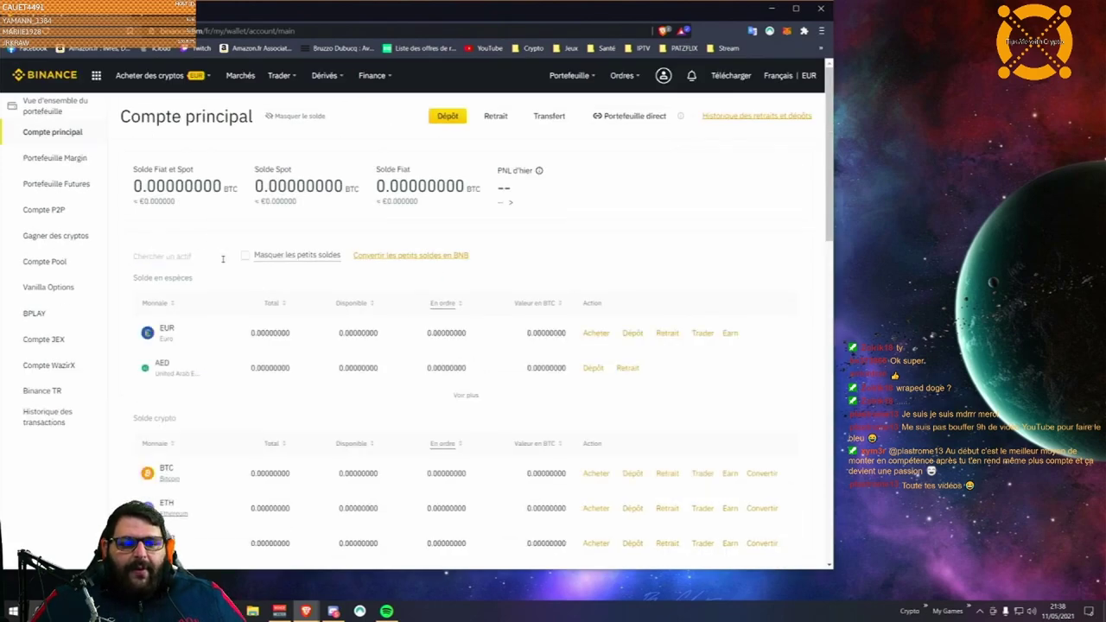
Step: Look through the list of wallets and open the "Gagner des cryptos" page
{"action": "mouse_move", "coordinate": [591, 76]}
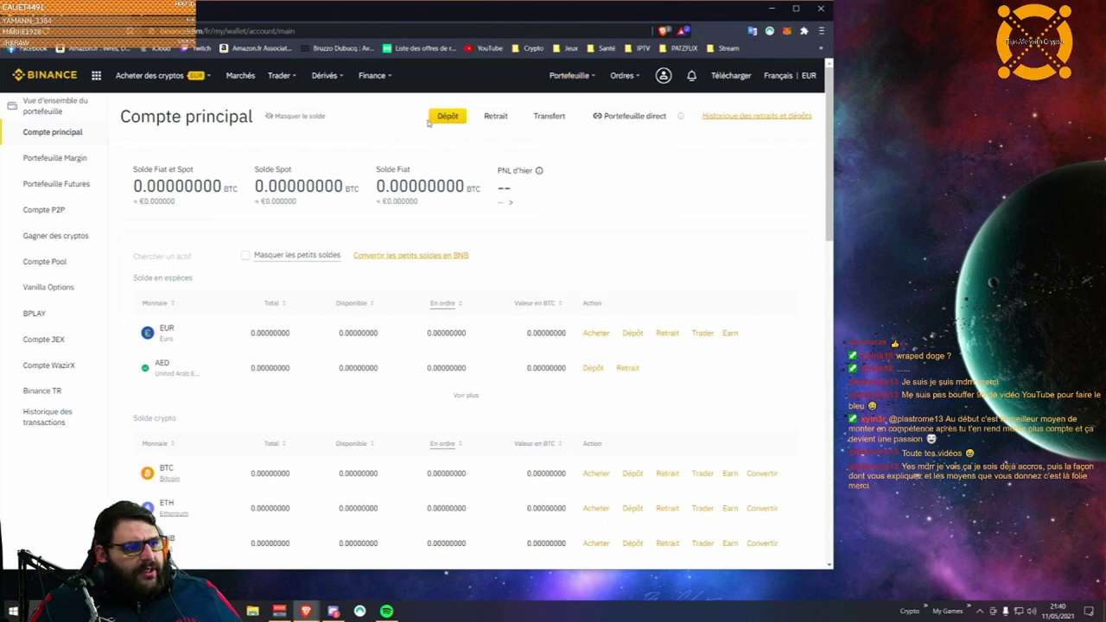
{"action": "mouse_move", "coordinate": [615, 97]}
{"action": "mouse_move", "coordinate": [570, 76]}
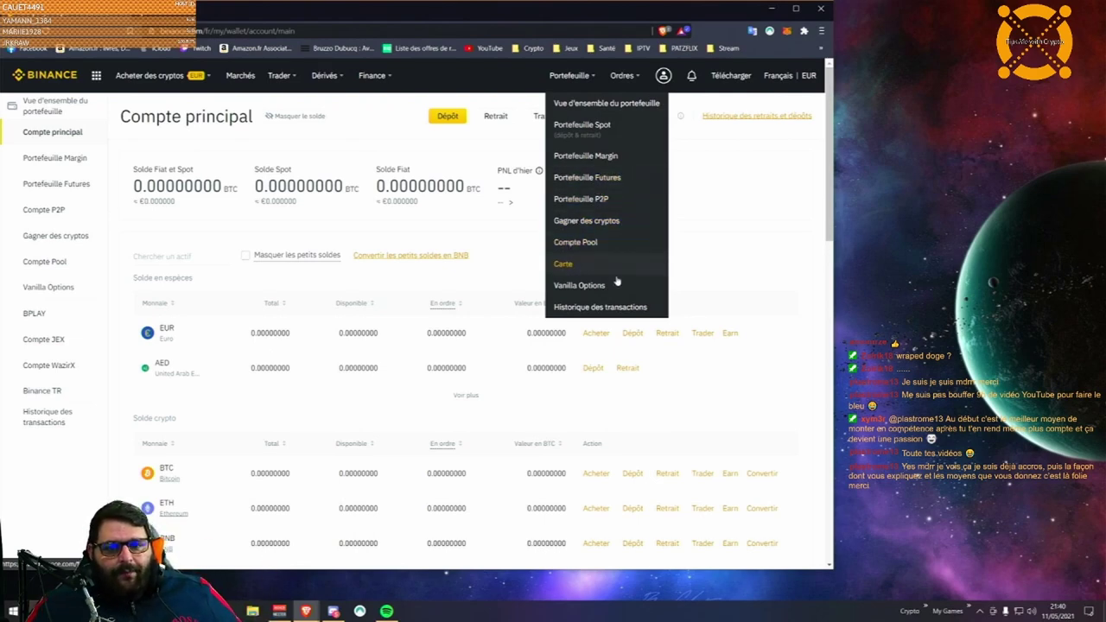
{"action": "left_click", "coordinate": [627, 231]}
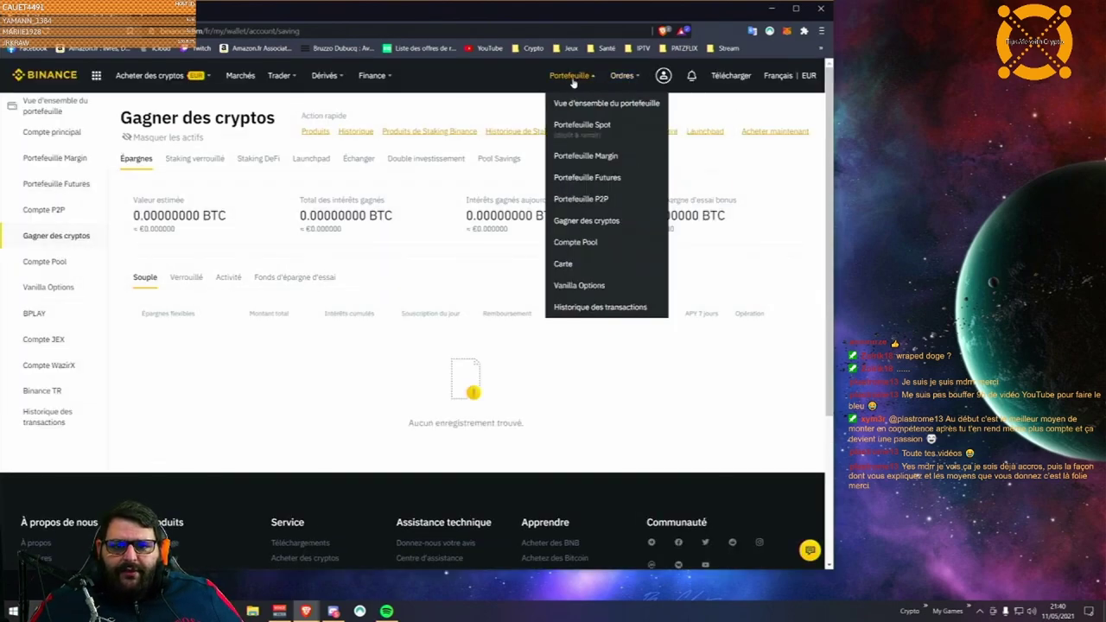
Step: Open the Binance Visa card page and review its description and advantages
{"action": "left_click", "coordinate": [591, 264]}
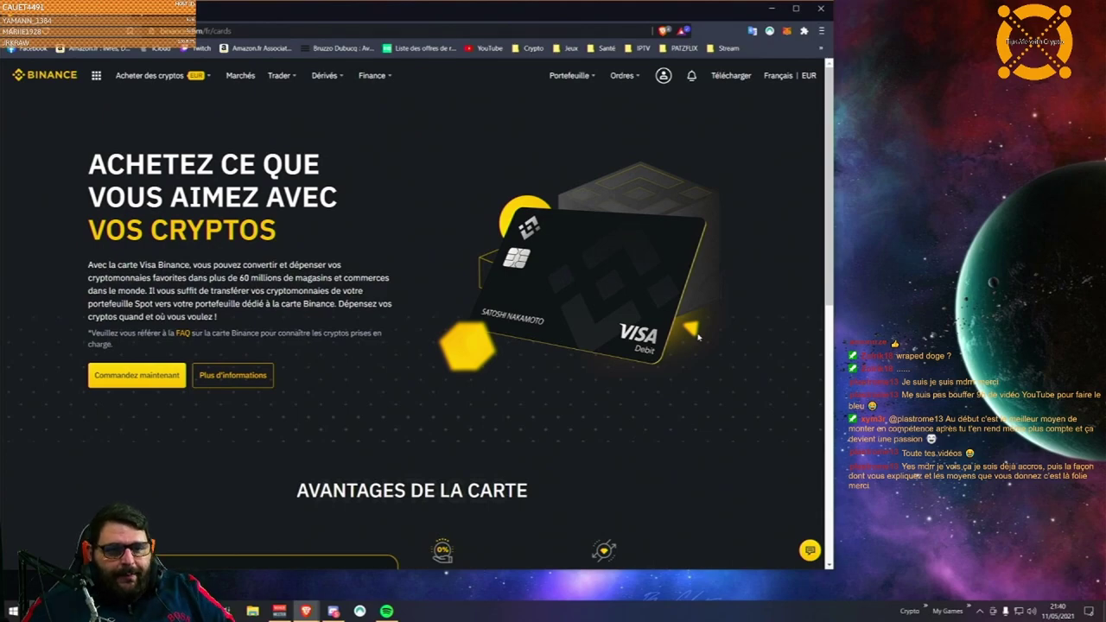
{"action": "scroll", "coordinate": [467, 259], "scroll_direction": "down", "scroll_amount": 5}
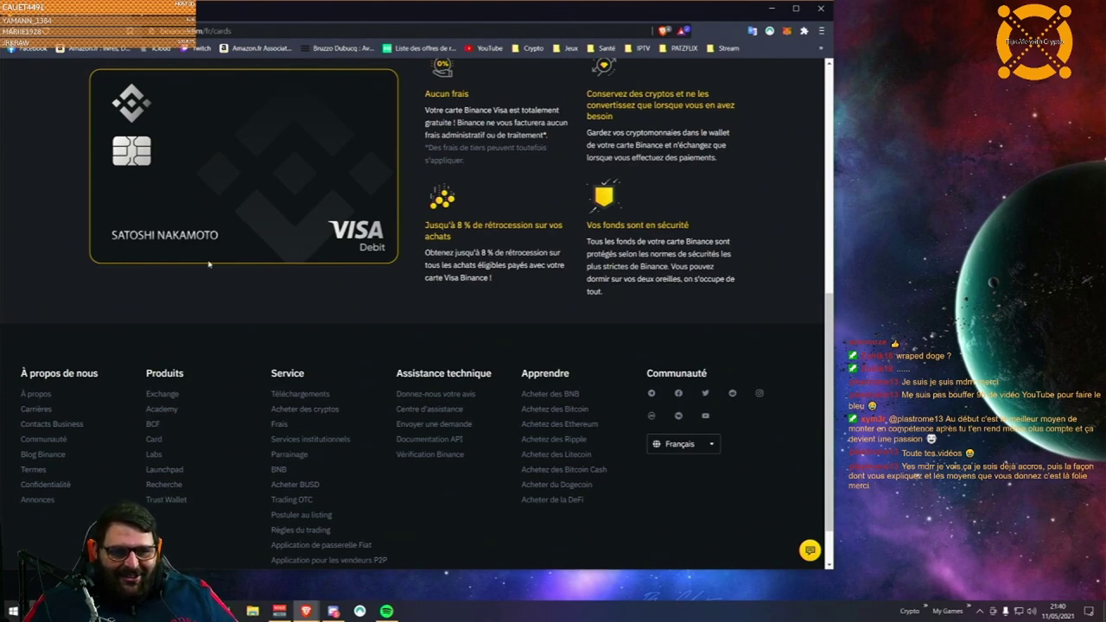
{"action": "scroll", "coordinate": [166, 255], "scroll_direction": "up", "scroll_amount": 3}
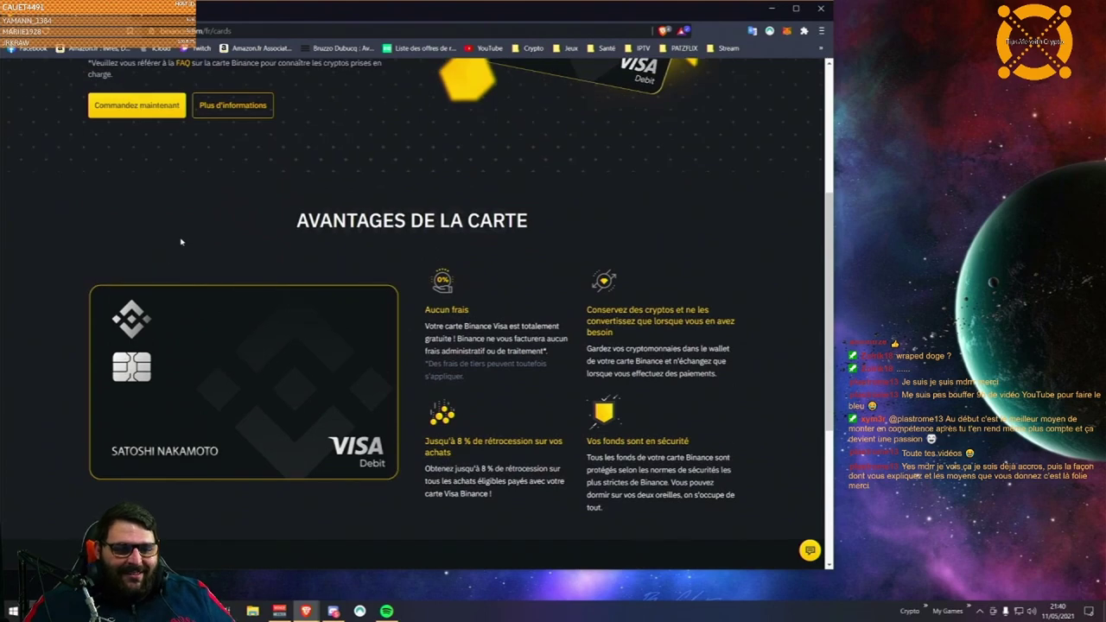
{"action": "scroll", "coordinate": [312, 238], "scroll_direction": "up", "scroll_amount": 3}
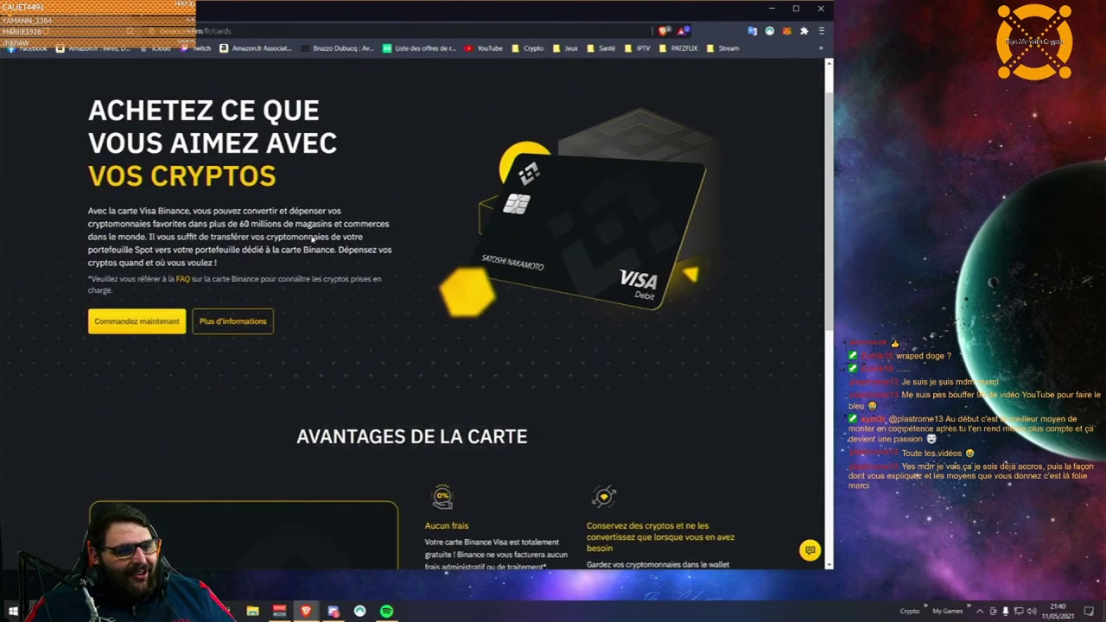
{"action": "scroll", "coordinate": [152, 472], "scroll_direction": "down", "scroll_amount": 2}
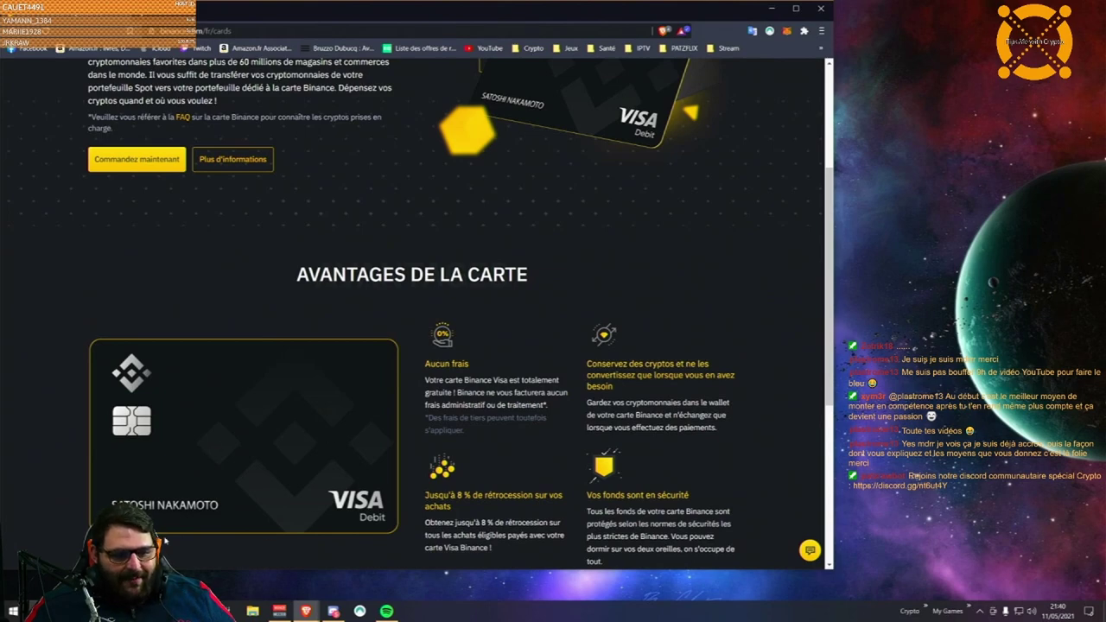
{"action": "scroll", "coordinate": [352, 450], "scroll_direction": "up", "scroll_amount": 3}
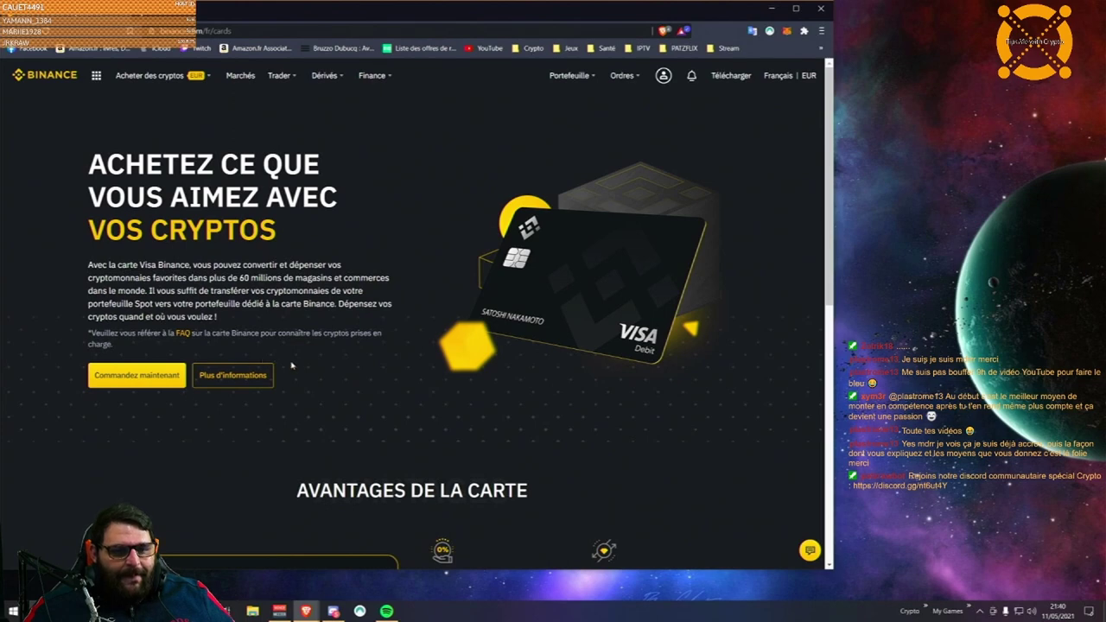
Step: Try to order the Binance Visa card, and return to the card page
{"action": "left_click", "coordinate": [137, 380]}
{"action": "left_click", "coordinate": [465, 376]}
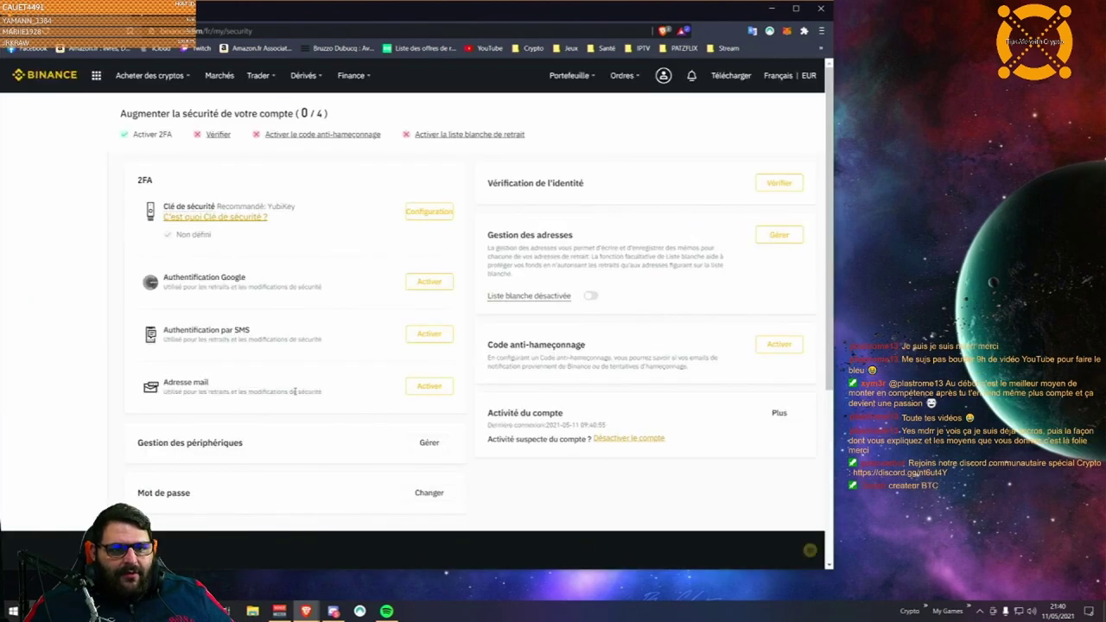
{"action": "key", "text": "alt+Left"}
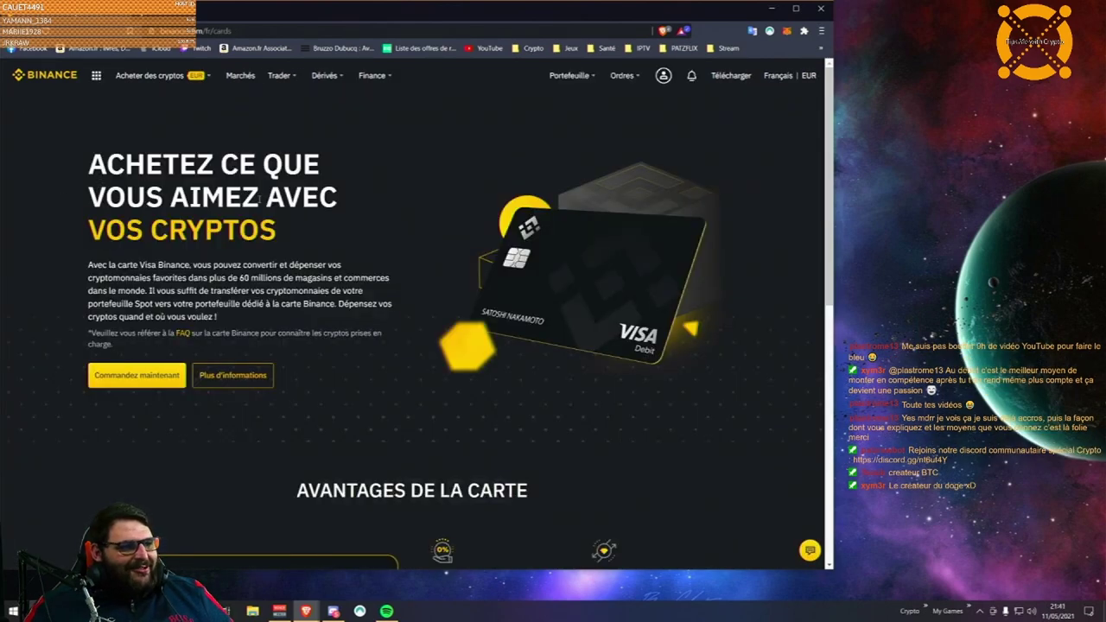
Step: Examine the card's listed advantages, including fees, purchase cashback and fund security, and return to the page's introduction
{"action": "scroll", "coordinate": [236, 323], "scroll_direction": "down", "scroll_amount": 4}
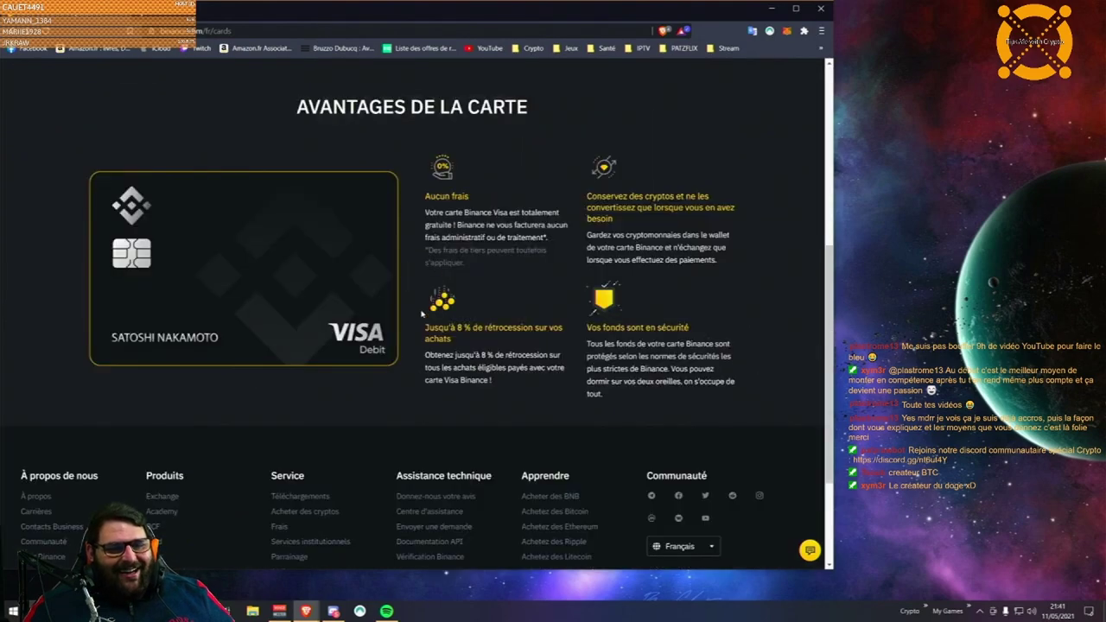
{"action": "scroll", "coordinate": [398, 278], "scroll_direction": "up", "scroll_amount": 1}
{"action": "scroll", "coordinate": [399, 278], "scroll_direction": "down", "scroll_amount": 3}
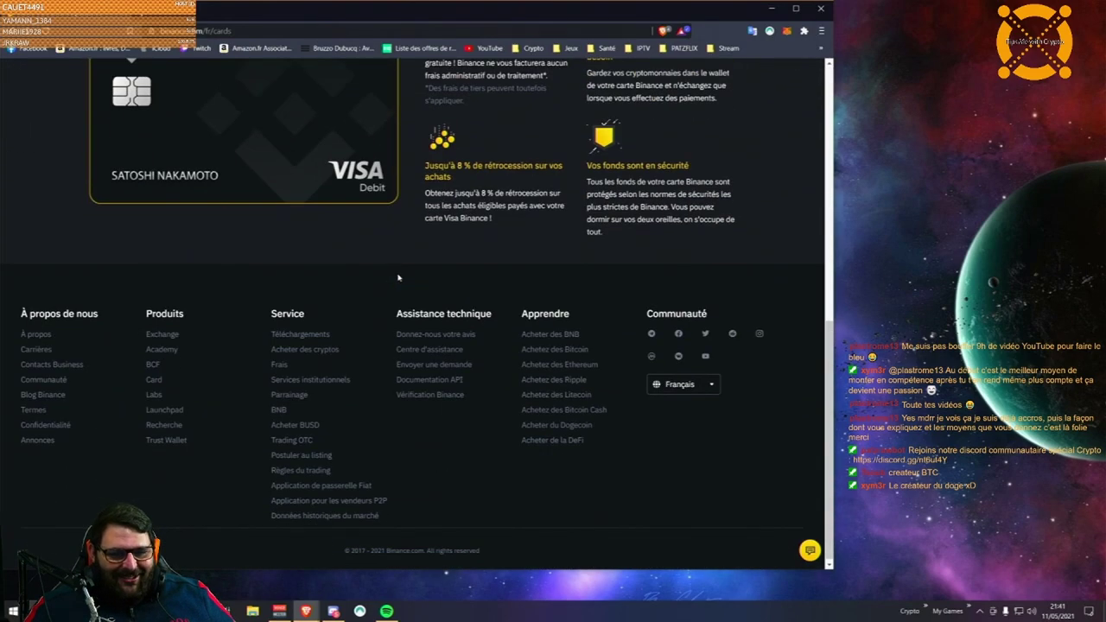
{"action": "scroll", "coordinate": [398, 277], "scroll_direction": "up", "scroll_amount": 5}
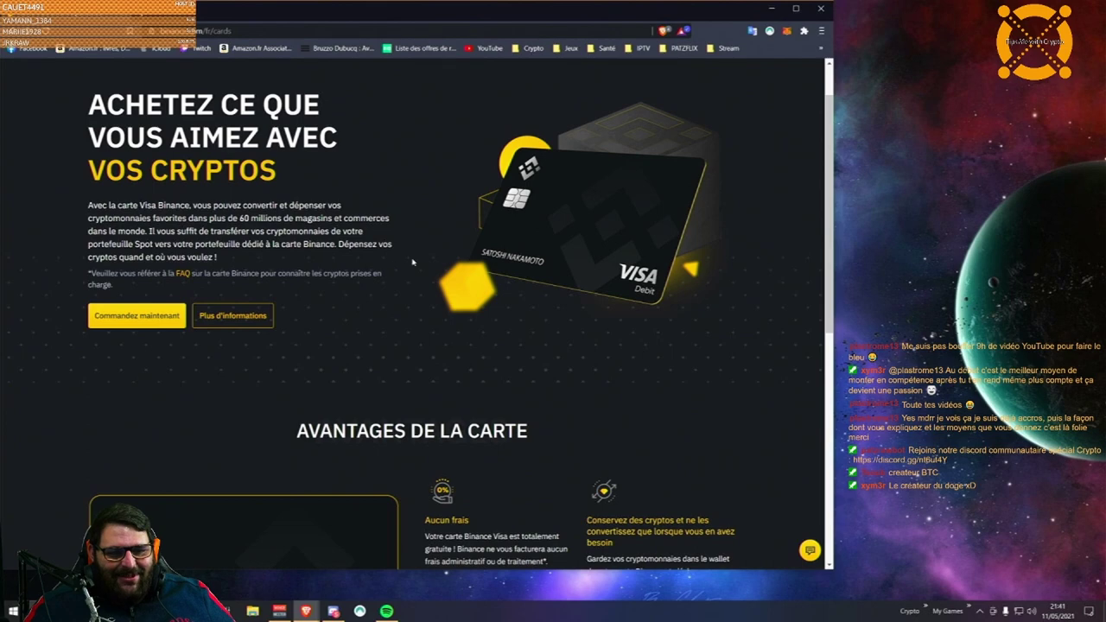
{"action": "scroll", "coordinate": [413, 262], "scroll_direction": "up", "scroll_amount": 1}
{"action": "scroll", "coordinate": [417, 230], "scroll_direction": "down", "scroll_amount": 1}
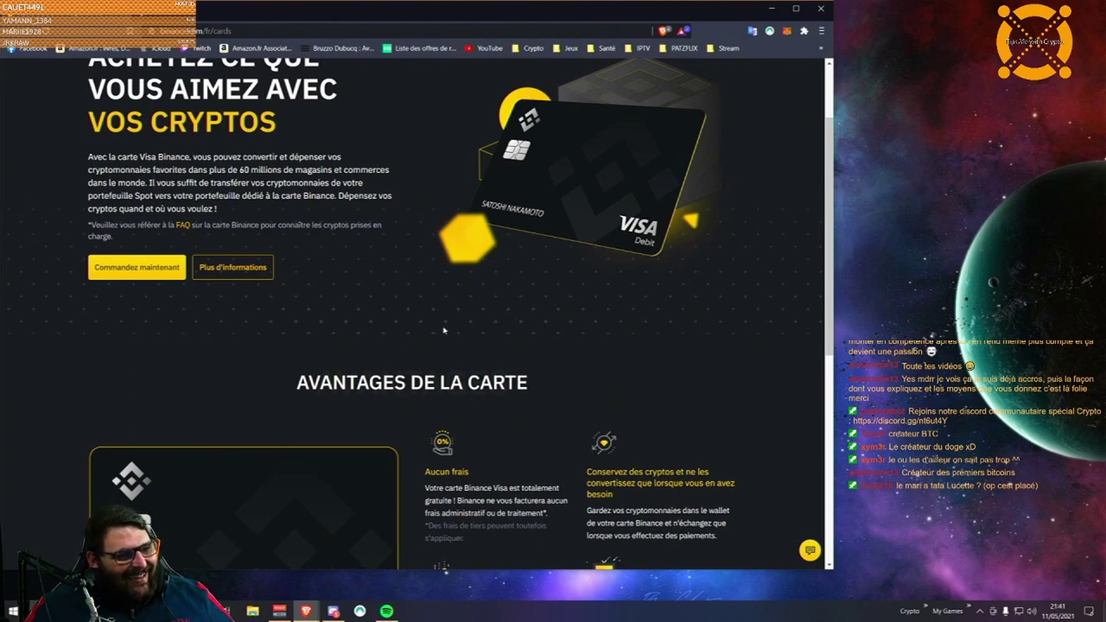
{"action": "scroll", "coordinate": [443, 330], "scroll_direction": "down", "scroll_amount": 5}
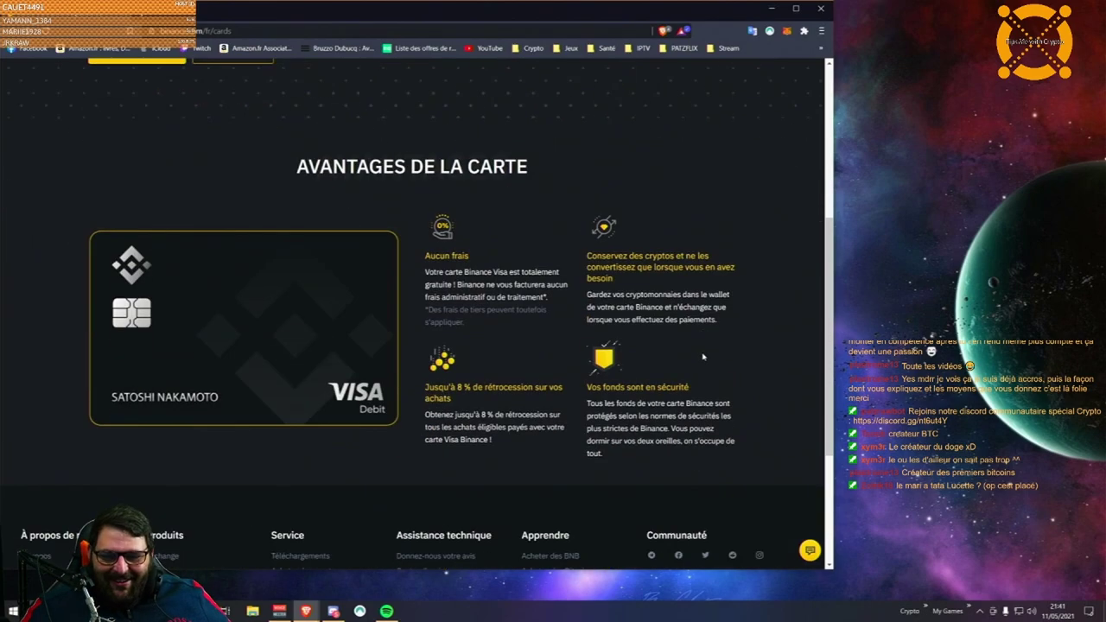
{"action": "mouse_move", "coordinate": [735, 384]}
{"action": "scroll", "coordinate": [560, 370], "scroll_direction": "up", "scroll_amount": 4}
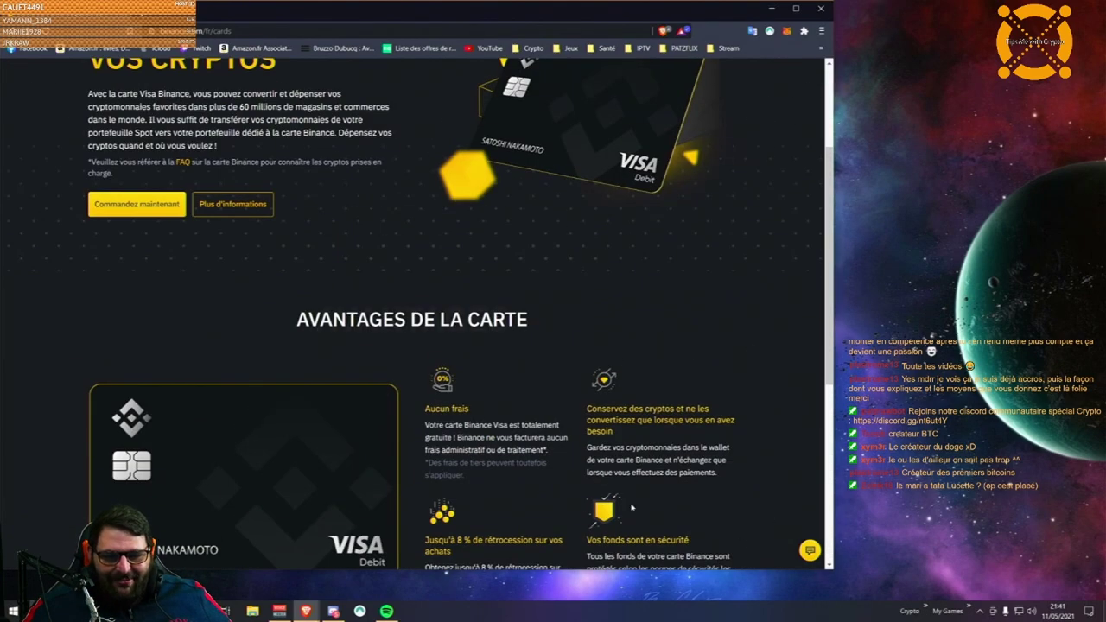
{"action": "scroll", "coordinate": [518, 348], "scroll_direction": "down", "scroll_amount": 3}
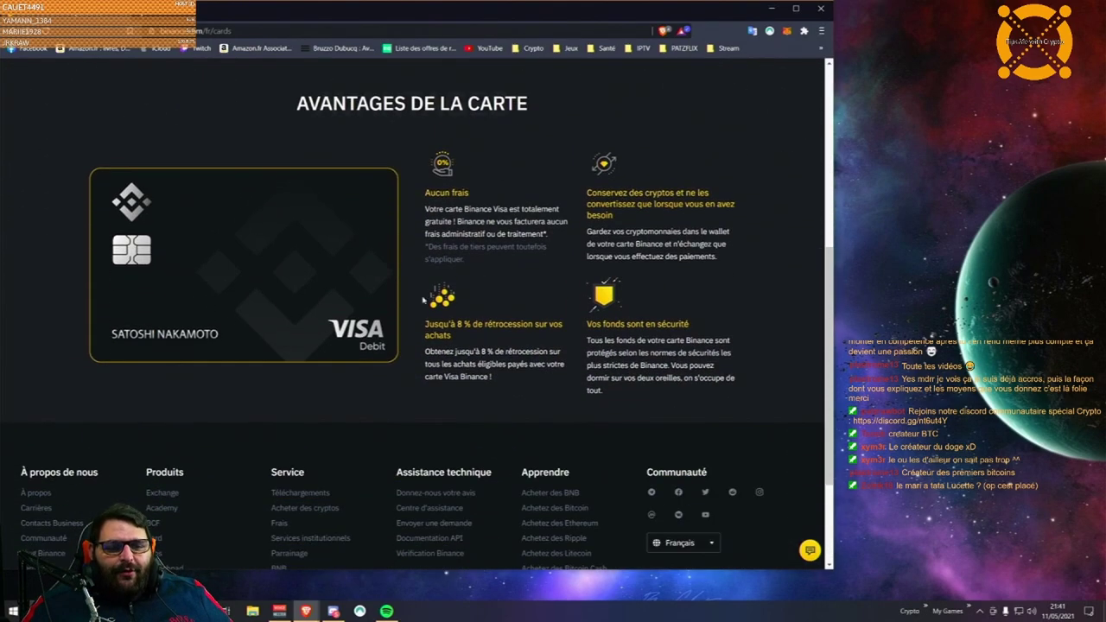
{"action": "scroll", "coordinate": [337, 287], "scroll_direction": "up", "scroll_amount": 3}
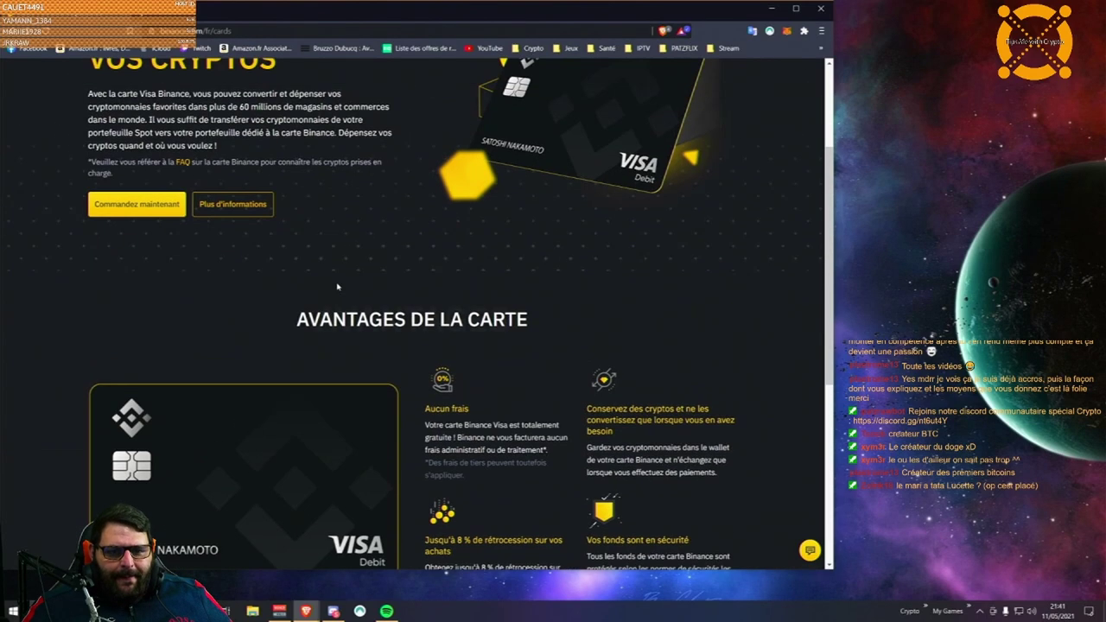
{"action": "scroll", "coordinate": [727, 232], "scroll_direction": "up", "scroll_amount": 2}
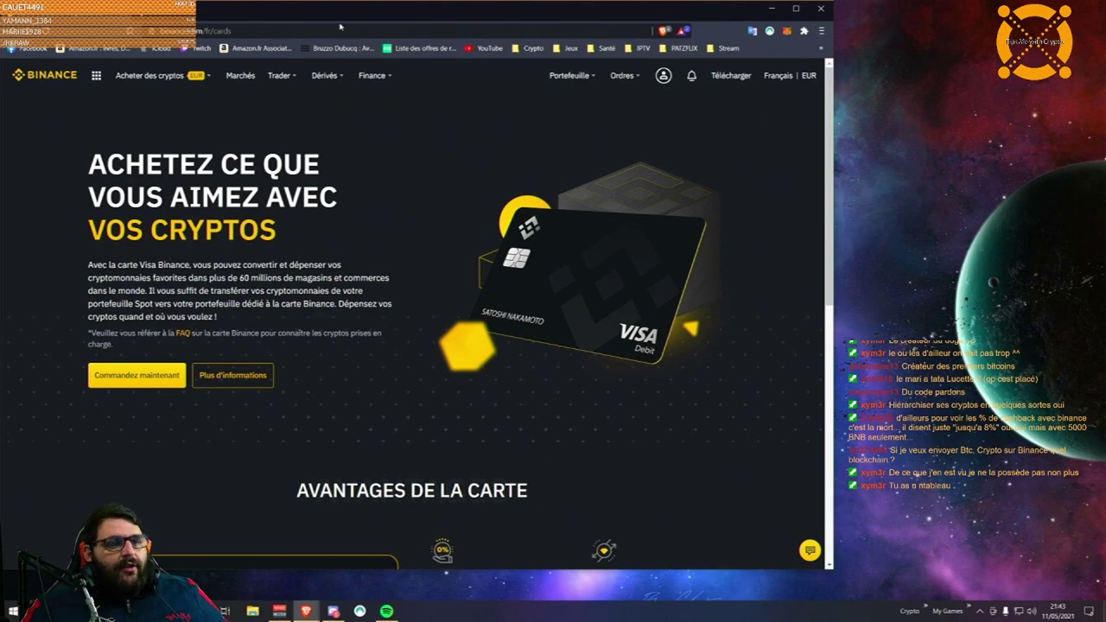
Step: Close the blank browser tab and open the Spot wallet from the Binance card page
{"action": "left_click", "coordinate": [201, 14]}
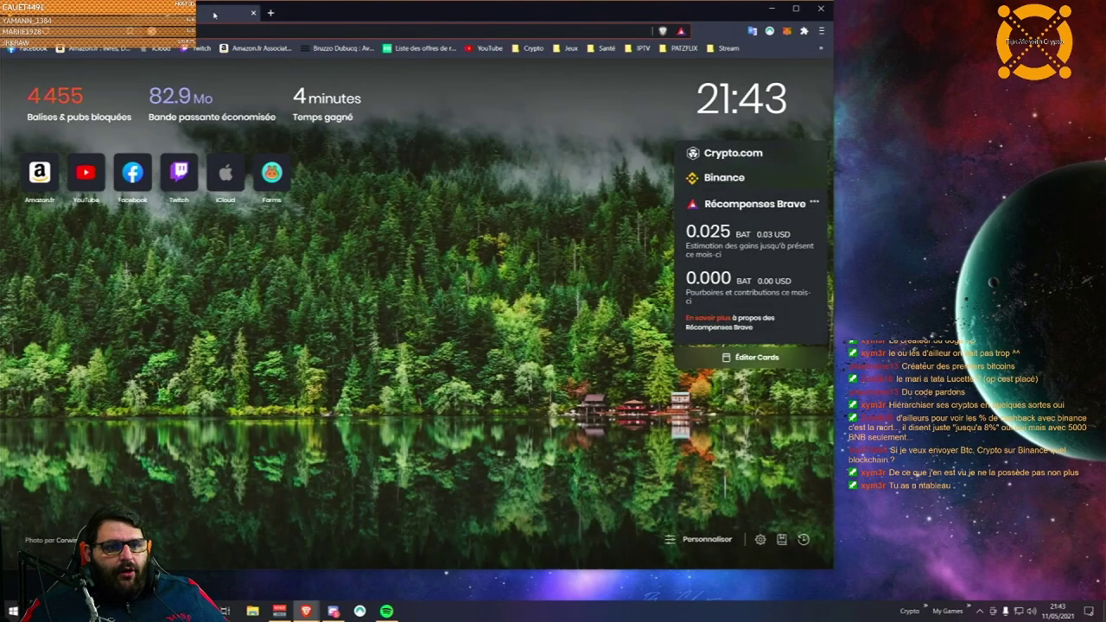
{"action": "left_click", "coordinate": [252, 15]}
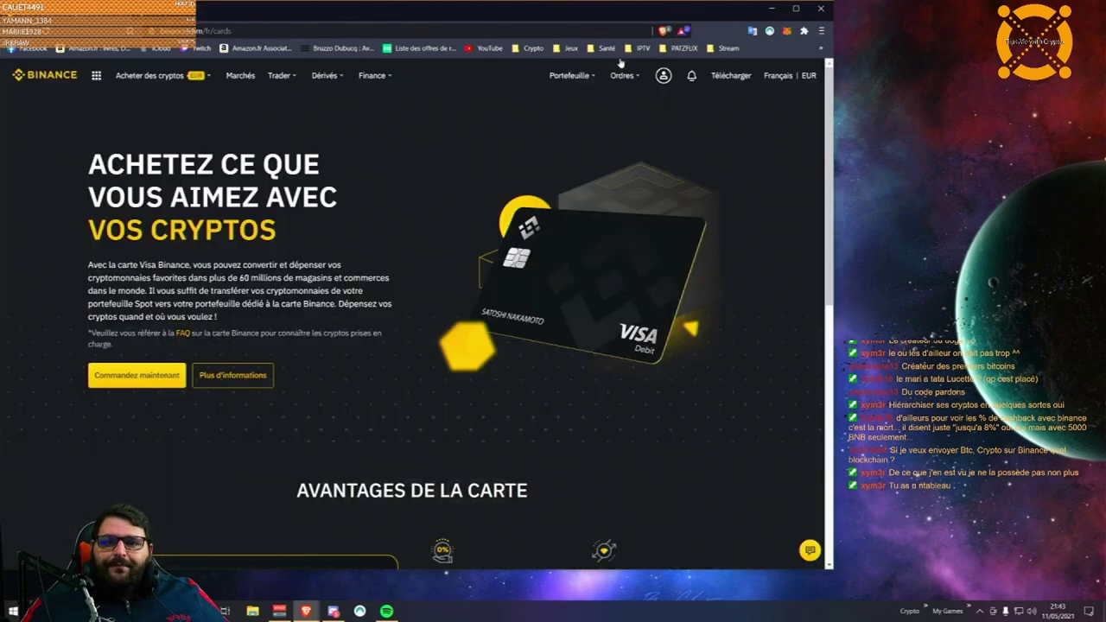
{"action": "mouse_move", "coordinate": [566, 75]}
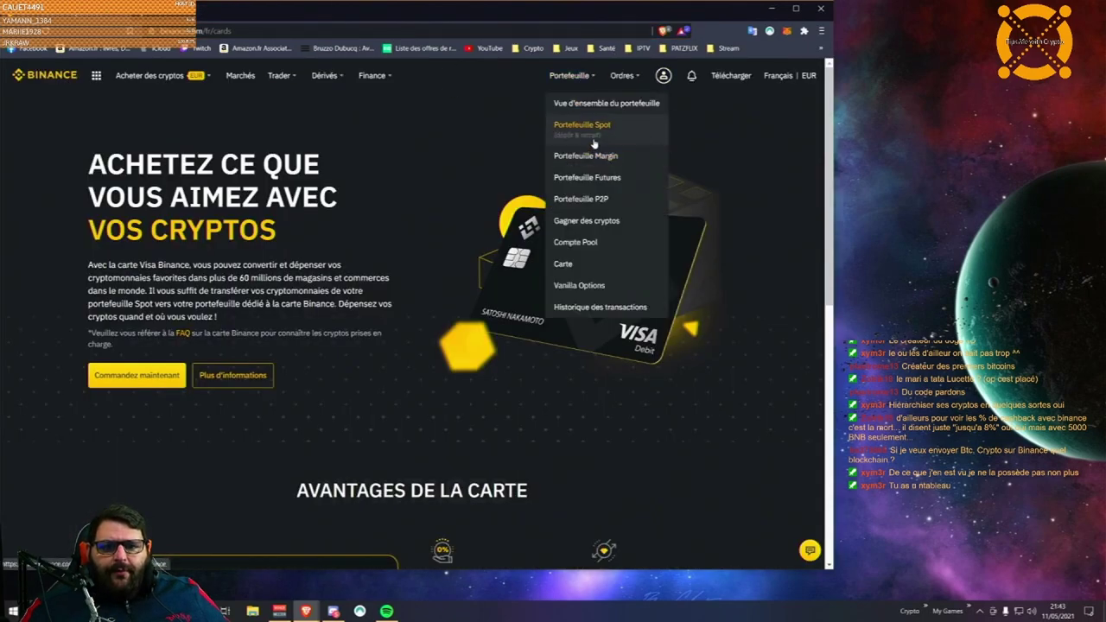
{"action": "left_click", "coordinate": [595, 132]}
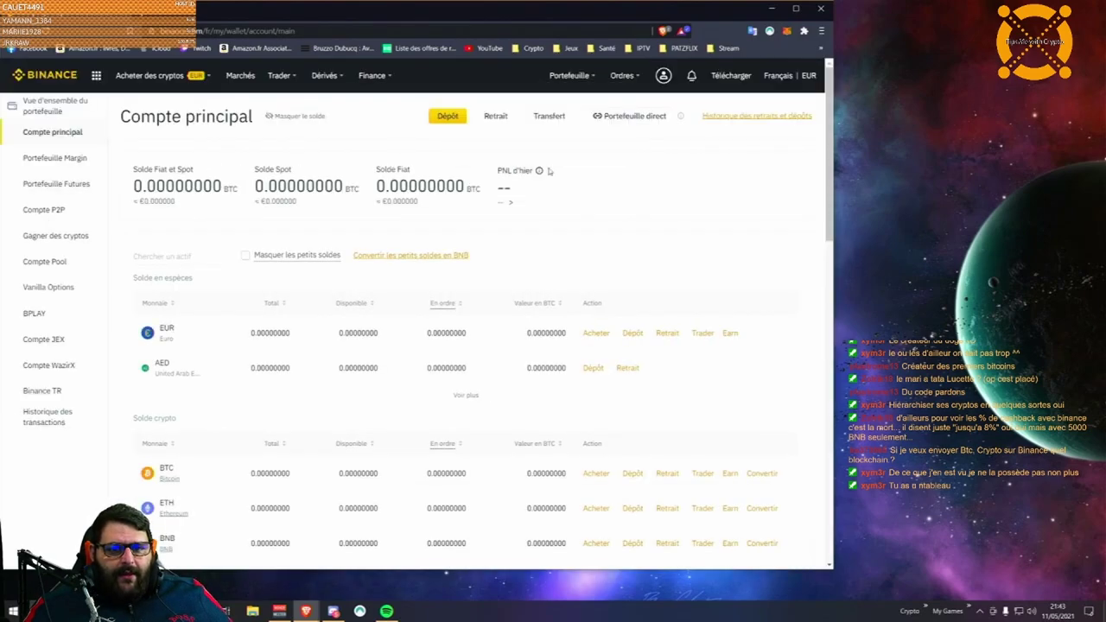
Step: Open the deposit page for BTC from the crypto balances and go to its network choices
{"action": "mouse_move", "coordinate": [570, 76]}
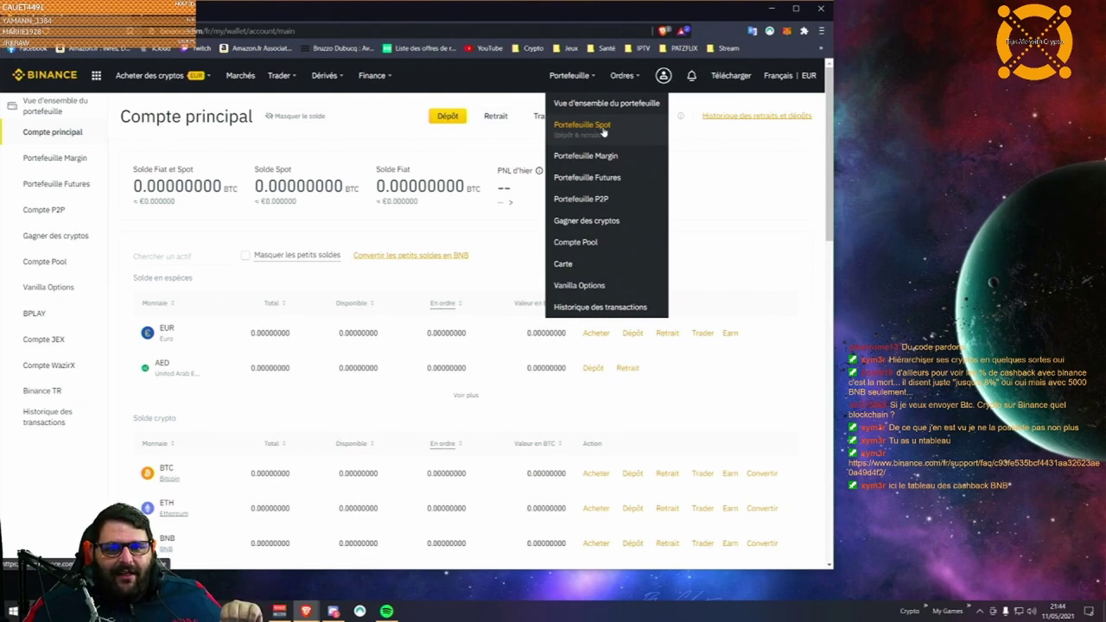
{"action": "scroll", "coordinate": [296, 425], "scroll_direction": "down", "scroll_amount": 3}
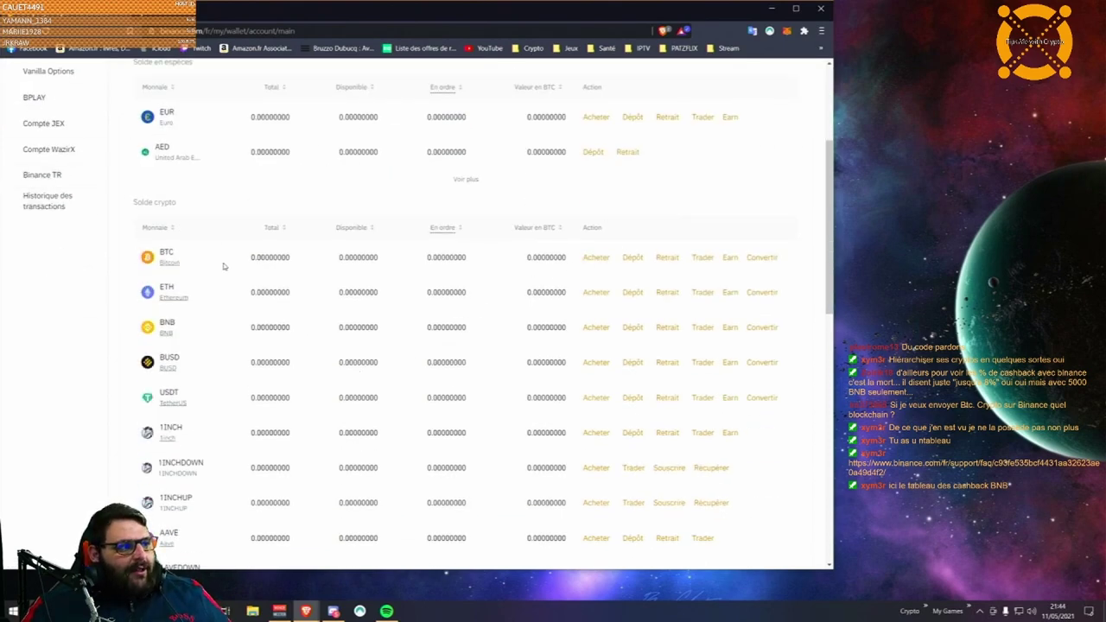
{"action": "left_click", "coordinate": [637, 258]}
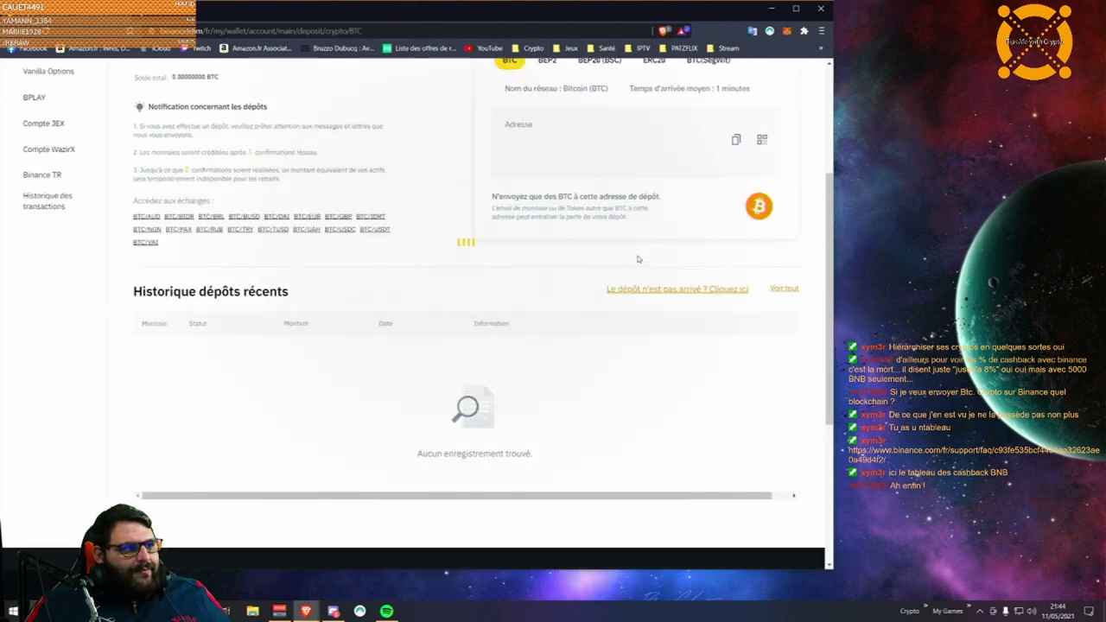
{"action": "scroll", "coordinate": [535, 246], "scroll_direction": "up", "scroll_amount": 3}
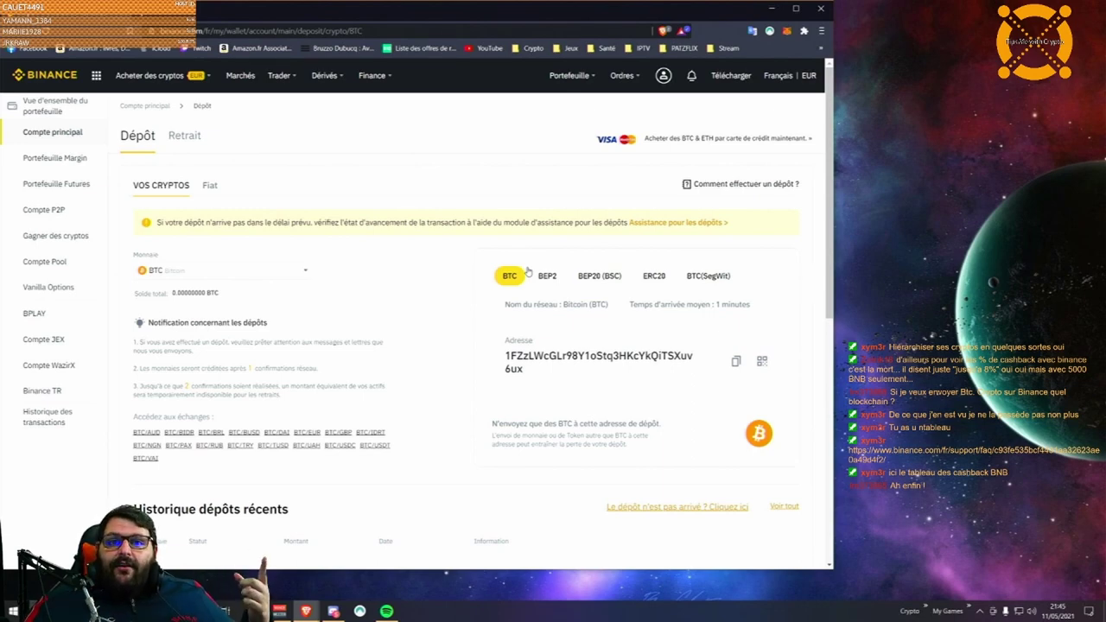
Step: Select the ERC20 network for the BTC deposit, acknowledge the token notice and check the network name
{"action": "left_click", "coordinate": [653, 276]}
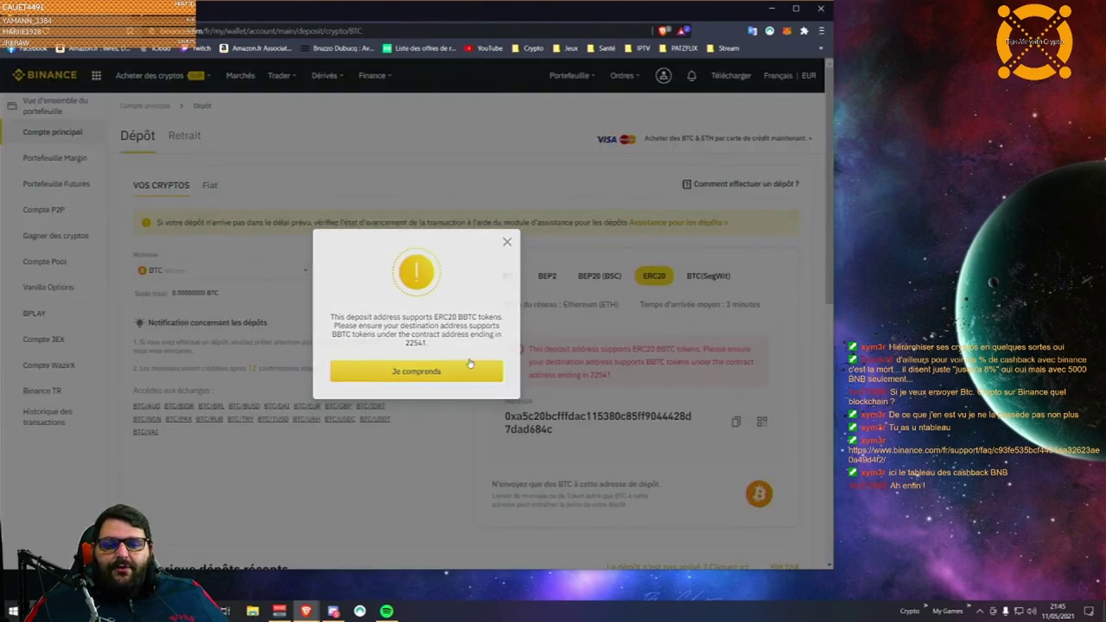
{"action": "left_click", "coordinate": [453, 372]}
{"action": "left_click_drag", "start_coordinate": [564, 304], "coordinate": [639, 308]}
{"action": "left_click", "coordinate": [615, 305]}
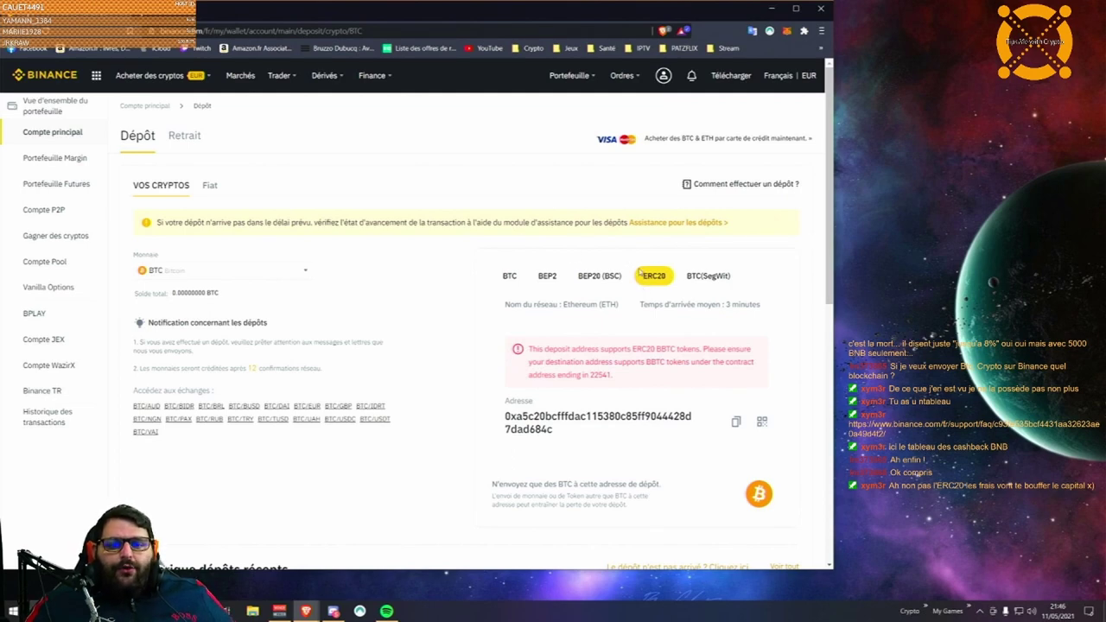
Step: Switch the deposit network to BTC and highlight the full Bitcoin deposit address
{"action": "left_click", "coordinate": [508, 278]}
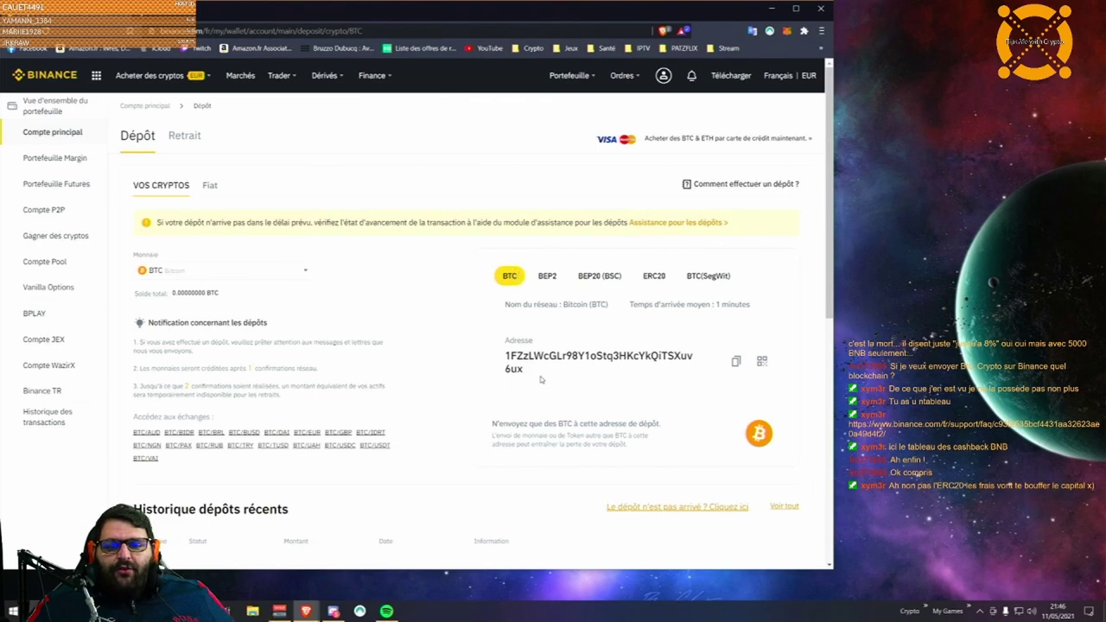
{"action": "double_click", "coordinate": [615, 363]}
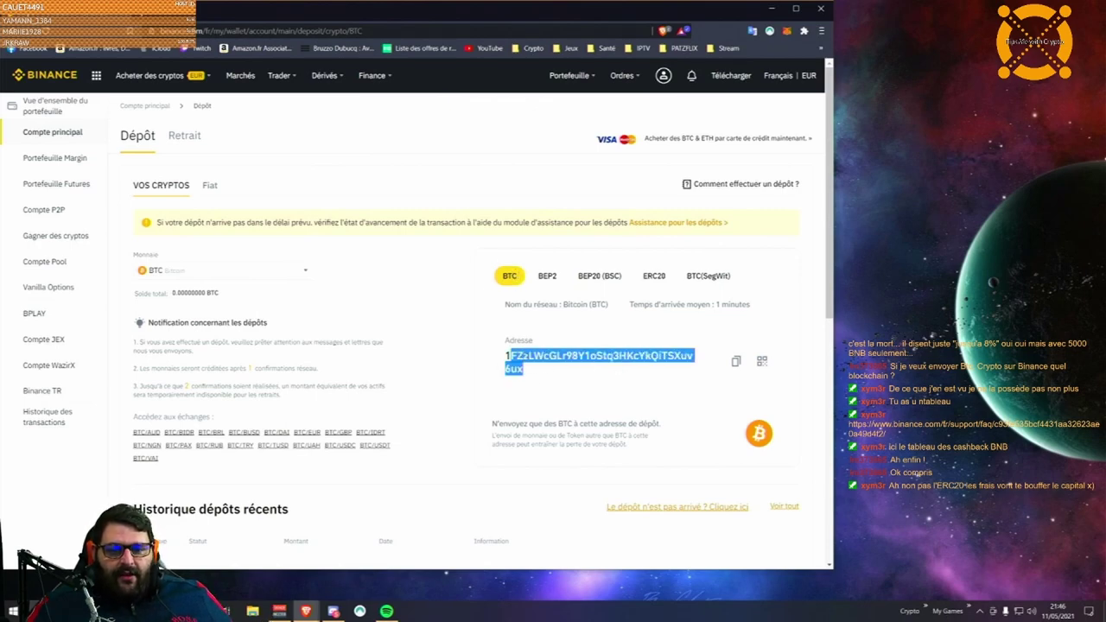
{"action": "left_click", "coordinate": [506, 356]}
{"action": "left_click_drag", "start_coordinate": [506, 356], "coordinate": [524, 369]}
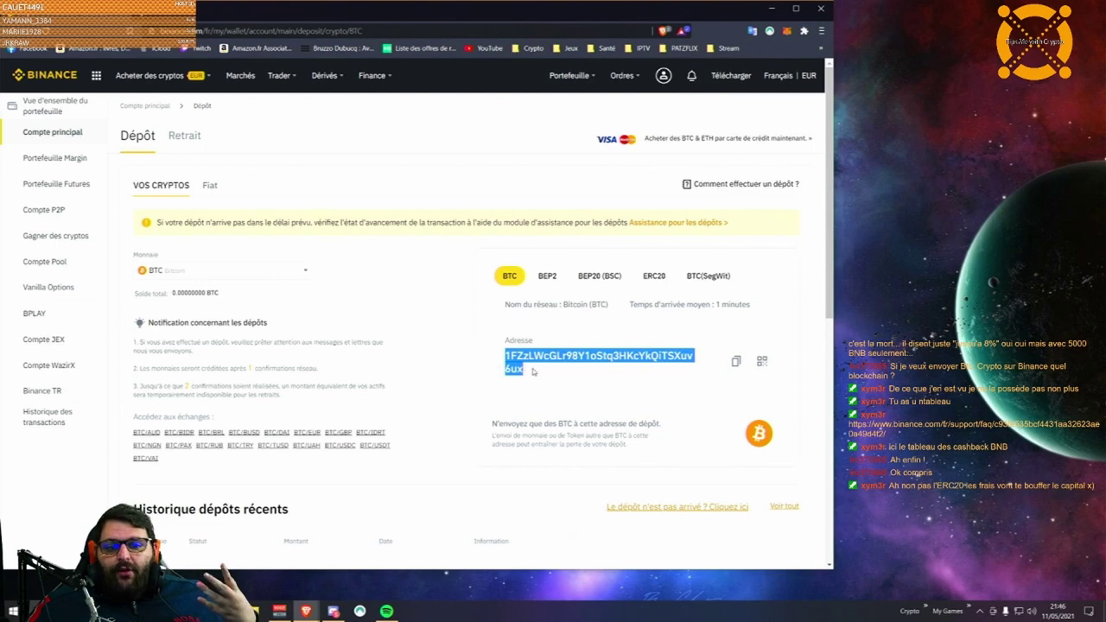
{"action": "left_click", "coordinate": [534, 369]}
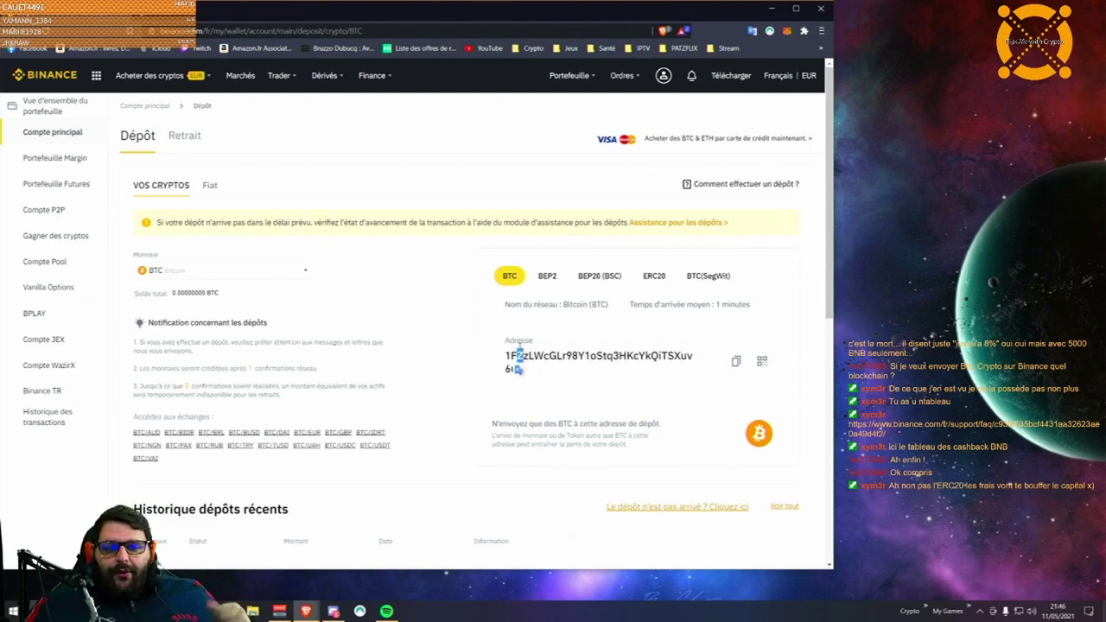
{"action": "left_click_drag", "start_coordinate": [507, 356], "coordinate": [557, 367]}
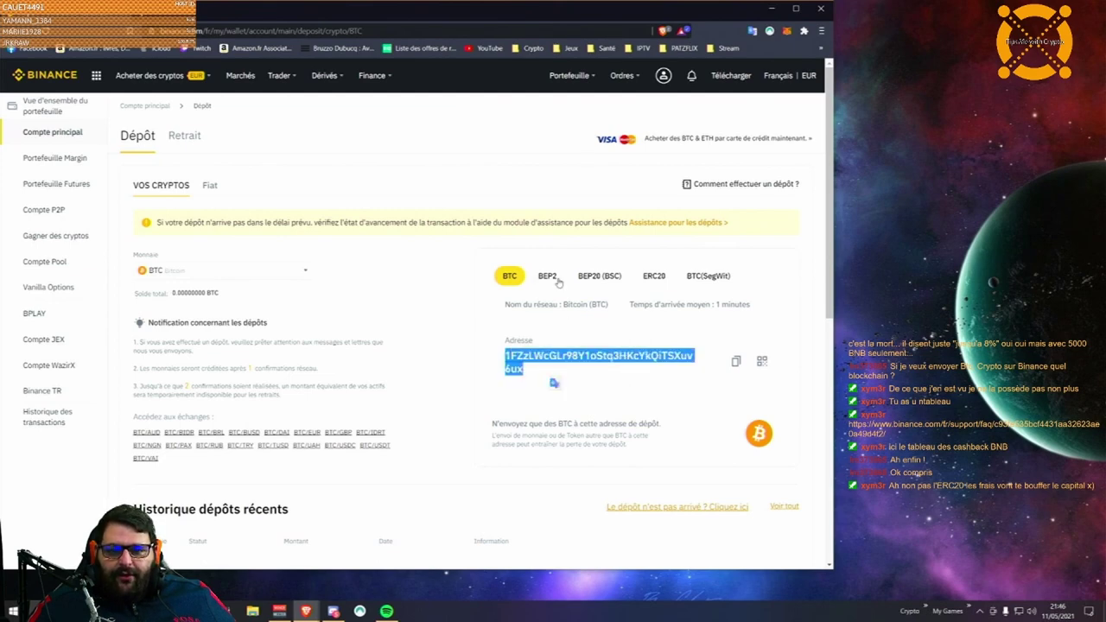
Step: Switch the deposit network to BEP2 and highlight the bnb prefix of its deposit address
{"action": "left_click", "coordinate": [554, 278]}
{"action": "left_click", "coordinate": [510, 244]}
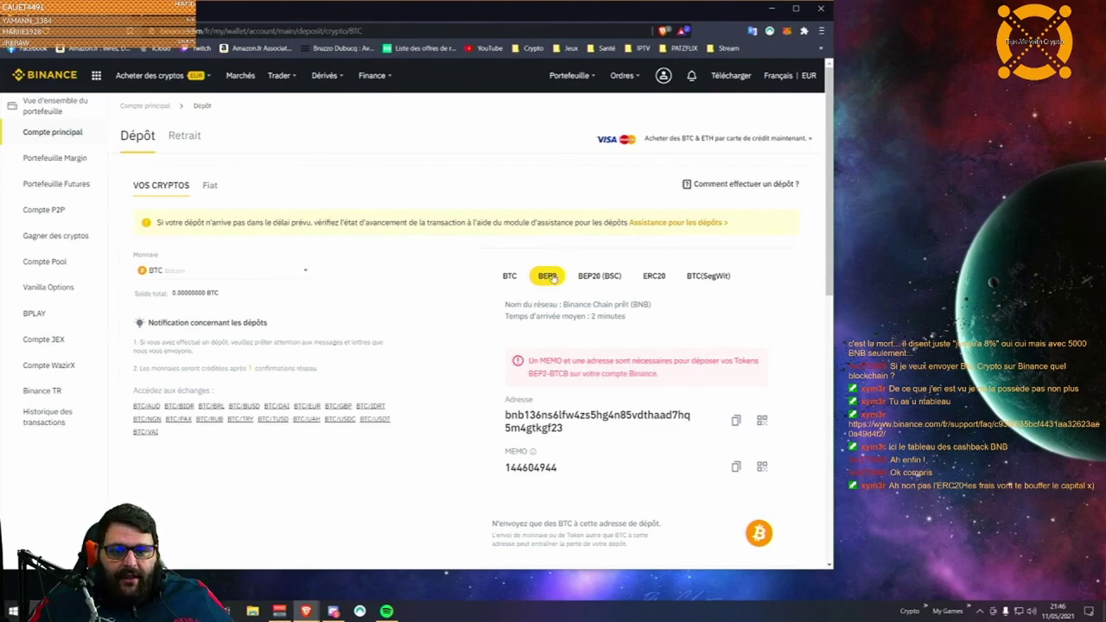
{"action": "left_click_drag", "start_coordinate": [505, 415], "coordinate": [524, 416]}
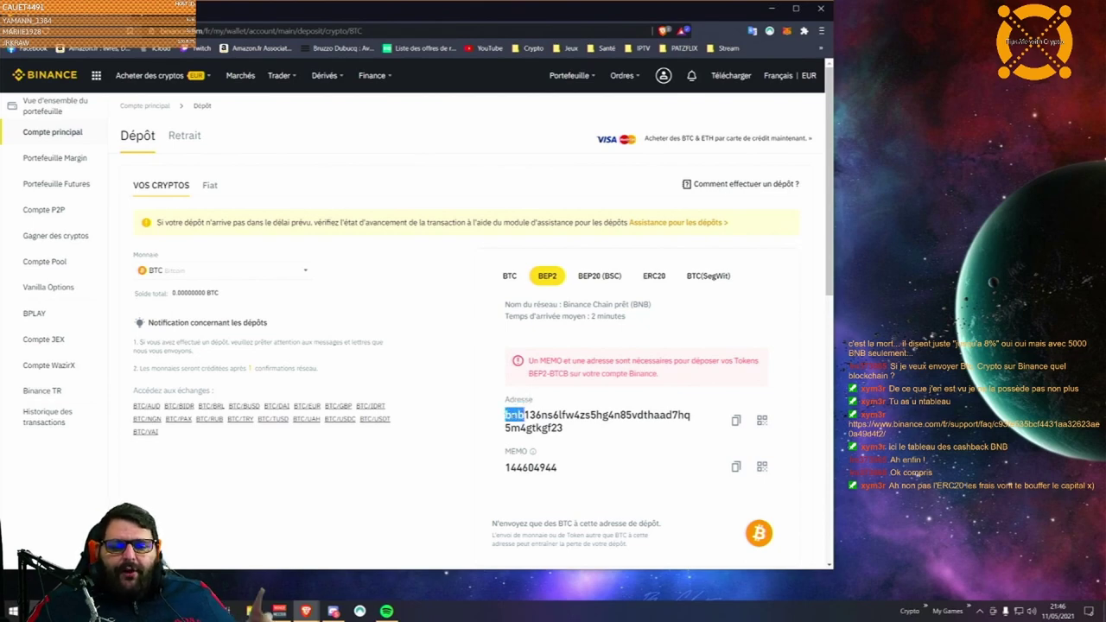
{"action": "left_click_drag", "start_coordinate": [517, 415], "coordinate": [563, 428]}
{"action": "left_click", "coordinate": [519, 442]}
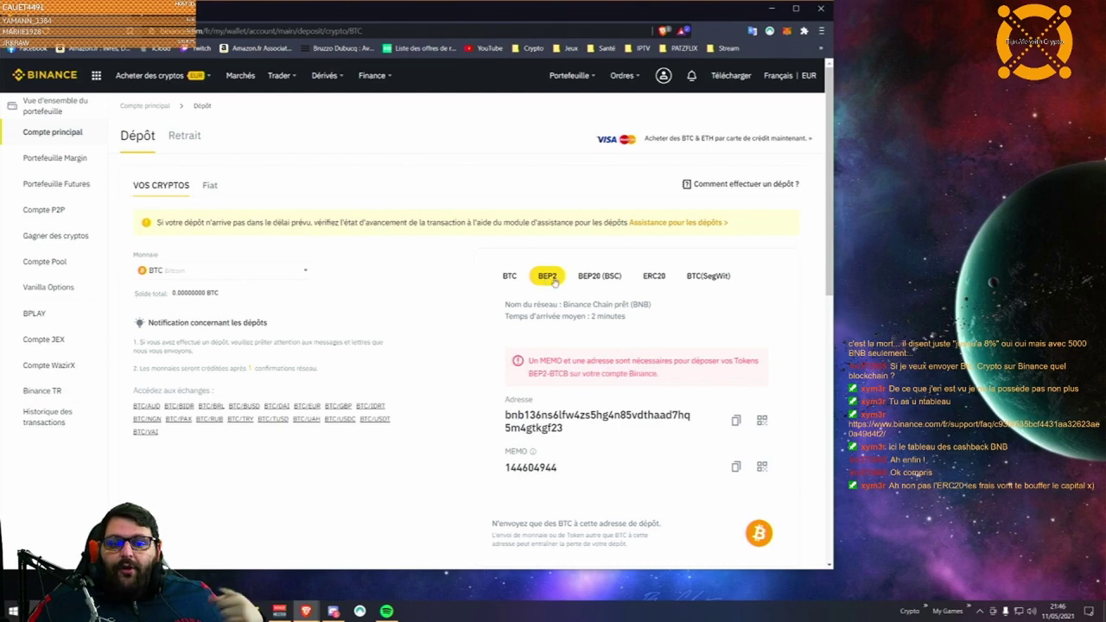
Step: Compare the BTC deposit addresses of the BEP20 (BSC) and ERC20 networks, highlighting each one and finishing on BEP20 (BSC)
{"action": "left_click", "coordinate": [587, 277]}
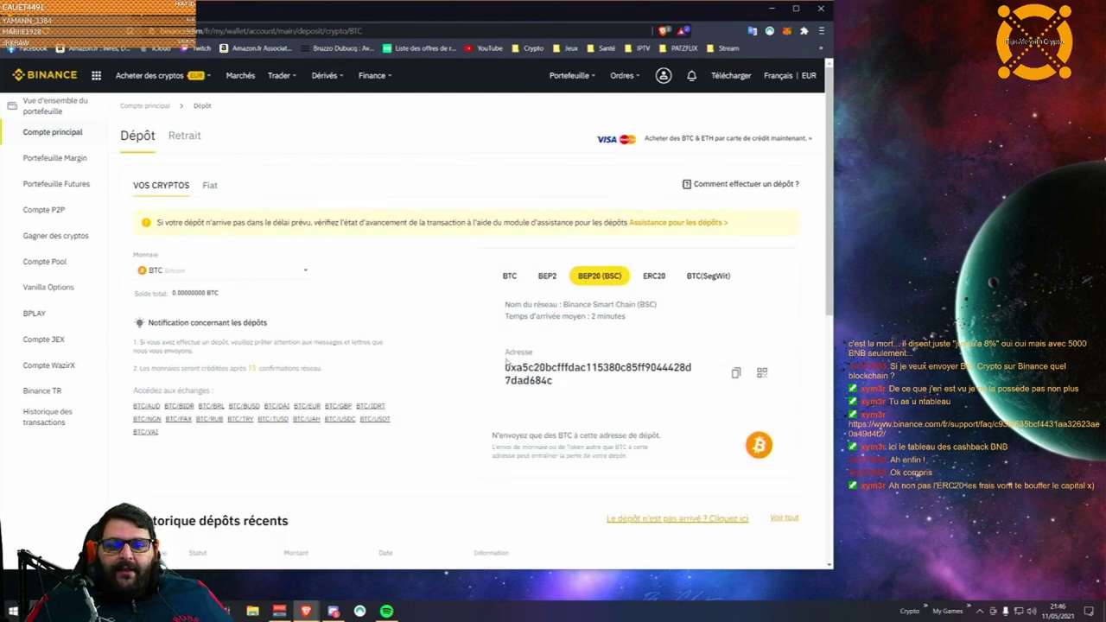
{"action": "left_click_drag", "start_coordinate": [506, 367], "coordinate": [520, 381]}
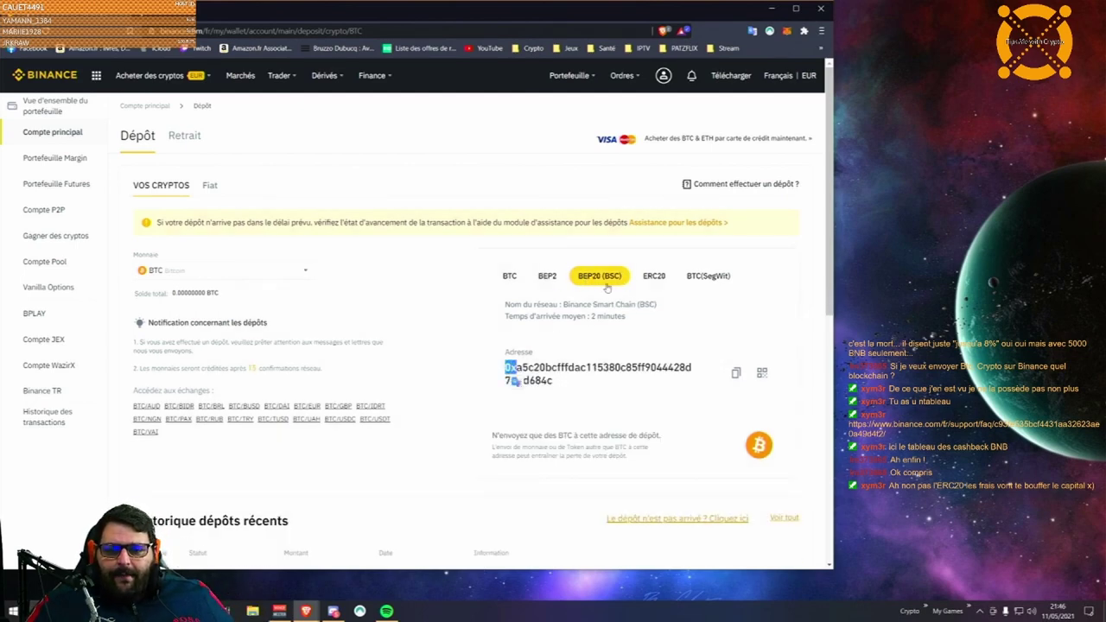
{"action": "left_click", "coordinate": [654, 276]}
{"action": "left_click", "coordinate": [428, 371]}
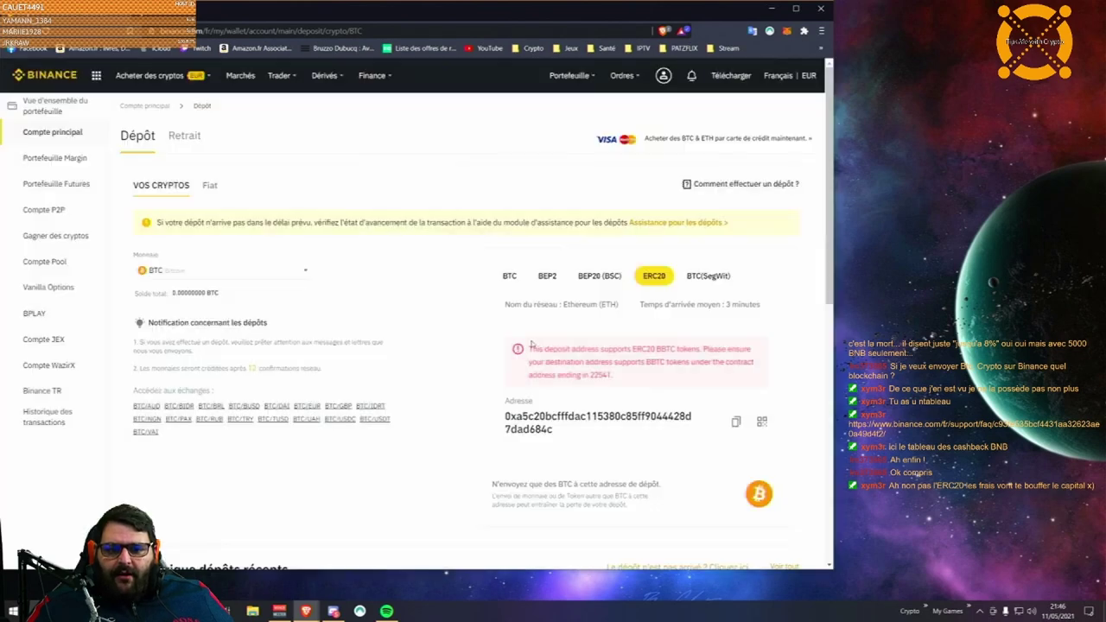
{"action": "left_click_drag", "start_coordinate": [507, 417], "coordinate": [552, 429]}
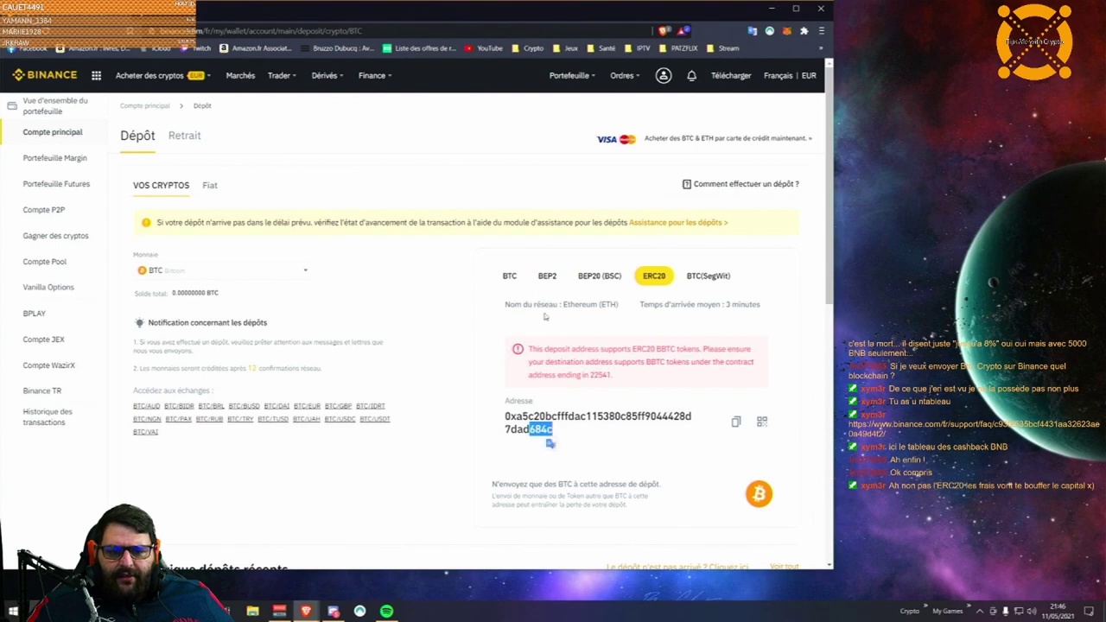
{"action": "left_click", "coordinate": [594, 276]}
{"action": "left_click_drag", "start_coordinate": [504, 367], "coordinate": [548, 380]}
{"action": "left_click", "coordinate": [557, 386]}
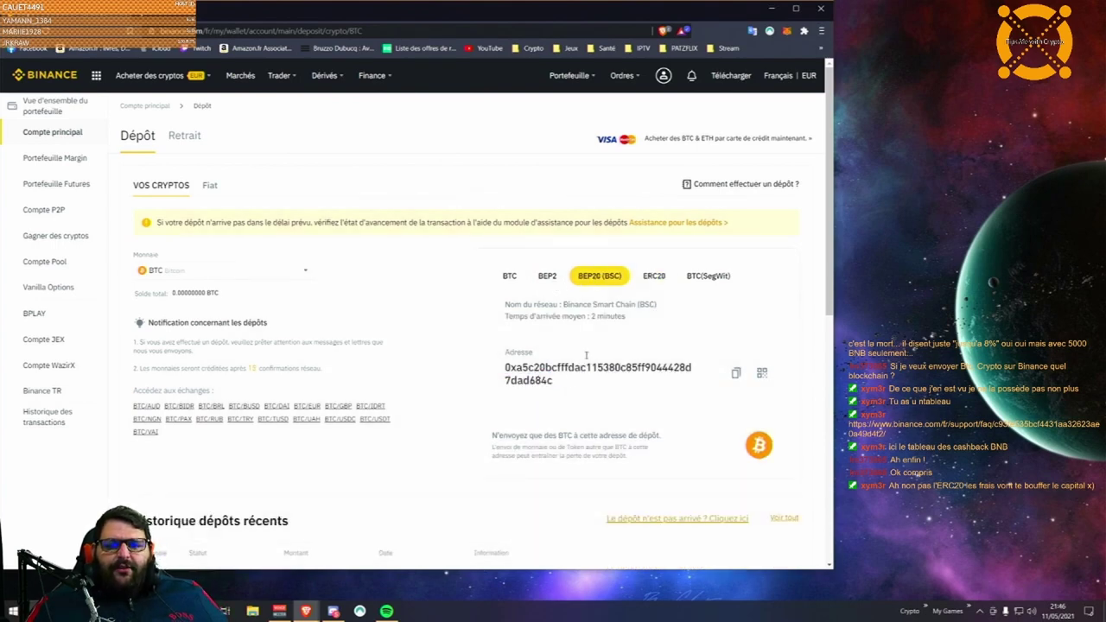
Step: Alternate between the ERC20 and BEP20 (BSC) deposit networks, finishing on ERC20 with its token notice acknowledged
{"action": "left_click", "coordinate": [653, 275]}
{"action": "left_click", "coordinate": [653, 276]}
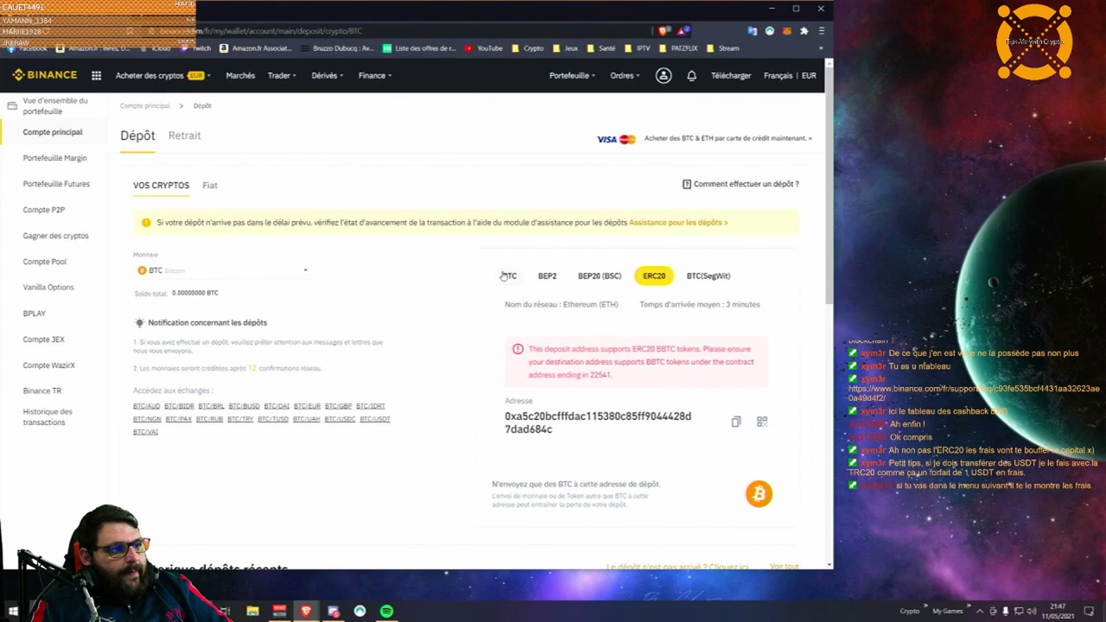
{"action": "left_click", "coordinate": [607, 278]}
{"action": "left_click", "coordinate": [649, 278]}
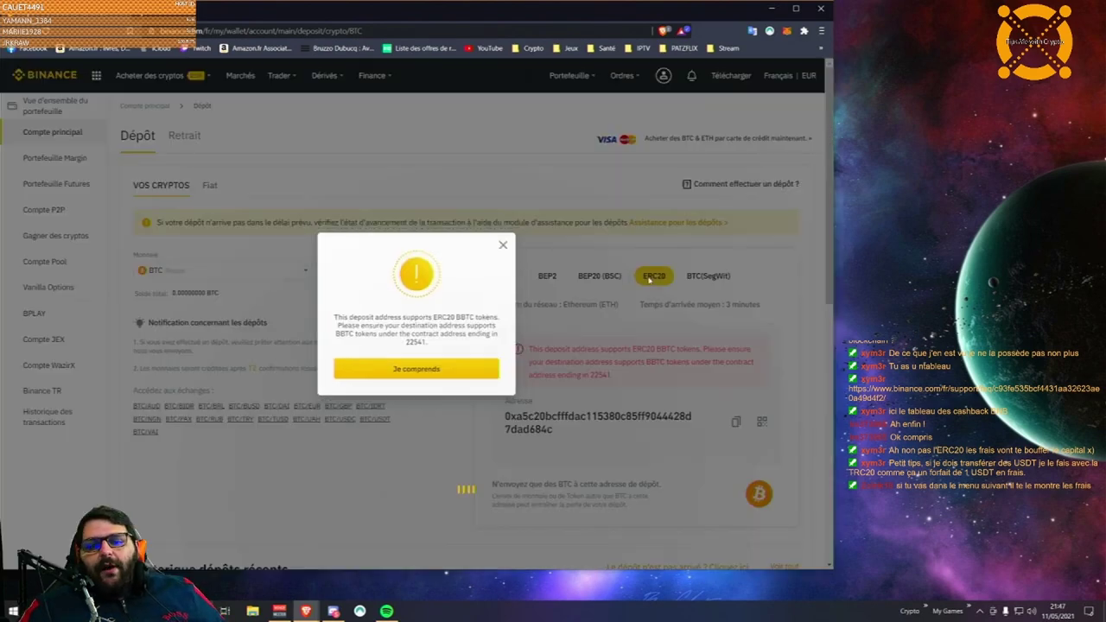
{"action": "left_click", "coordinate": [423, 374]}
{"action": "left_click", "coordinate": [594, 281]}
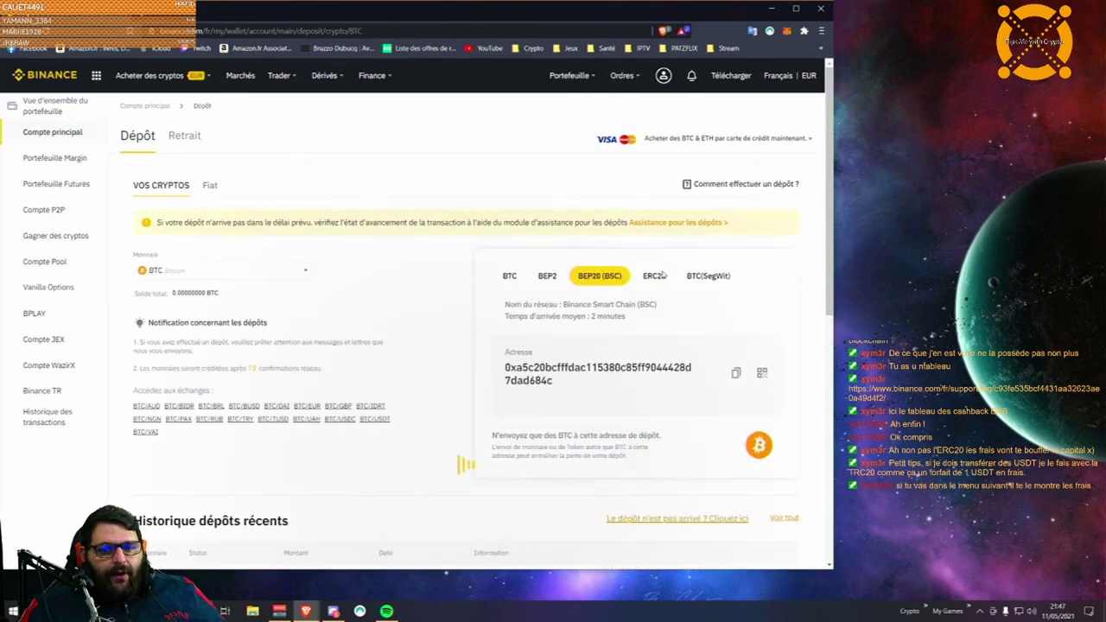
{"action": "left_click", "coordinate": [656, 275]}
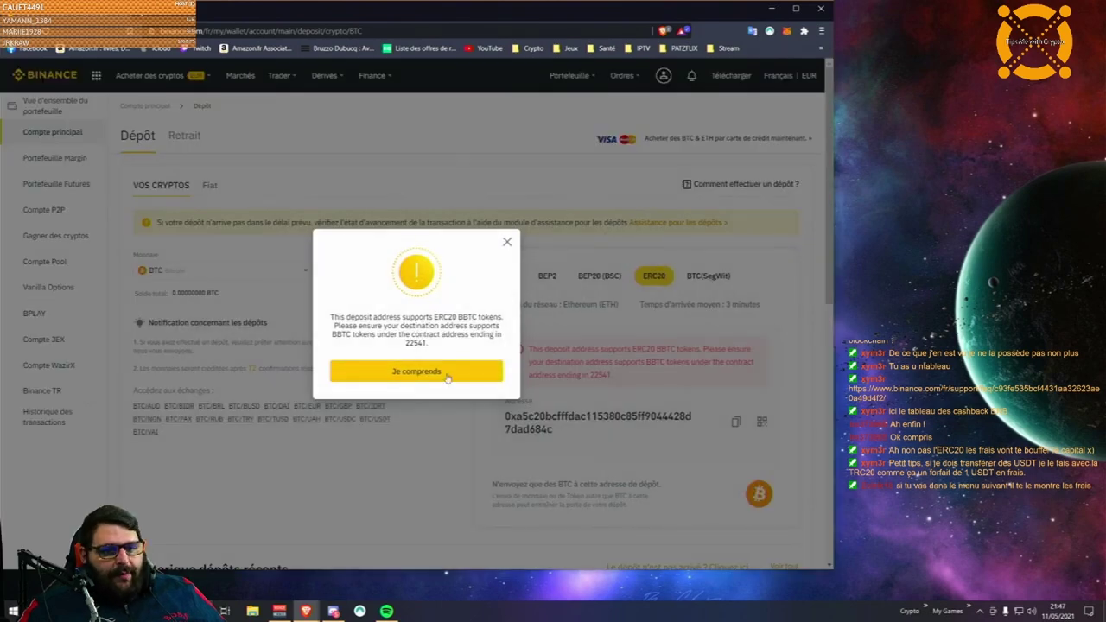
{"action": "left_click", "coordinate": [447, 375]}
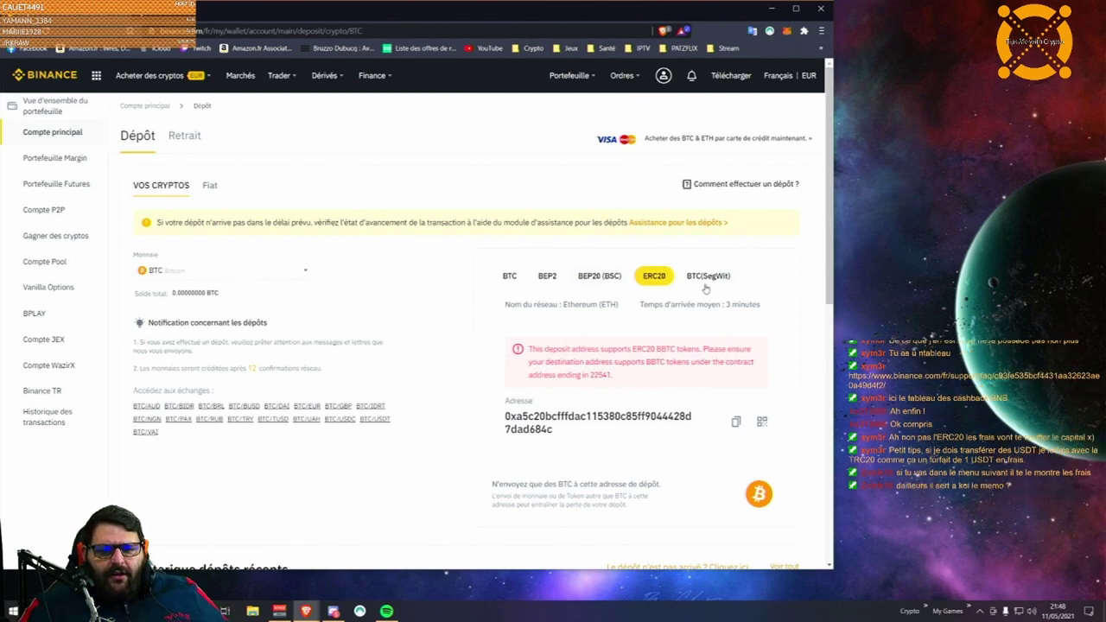
Step: Look over the BTC deposit page, from the currency selection and deposit notes to the recent deposit history
{"action": "left_click", "coordinate": [220, 272]}
{"action": "left_click", "coordinate": [173, 341]}
{"action": "scroll", "coordinate": [694, 304], "scroll_direction": "down", "scroll_amount": 3}
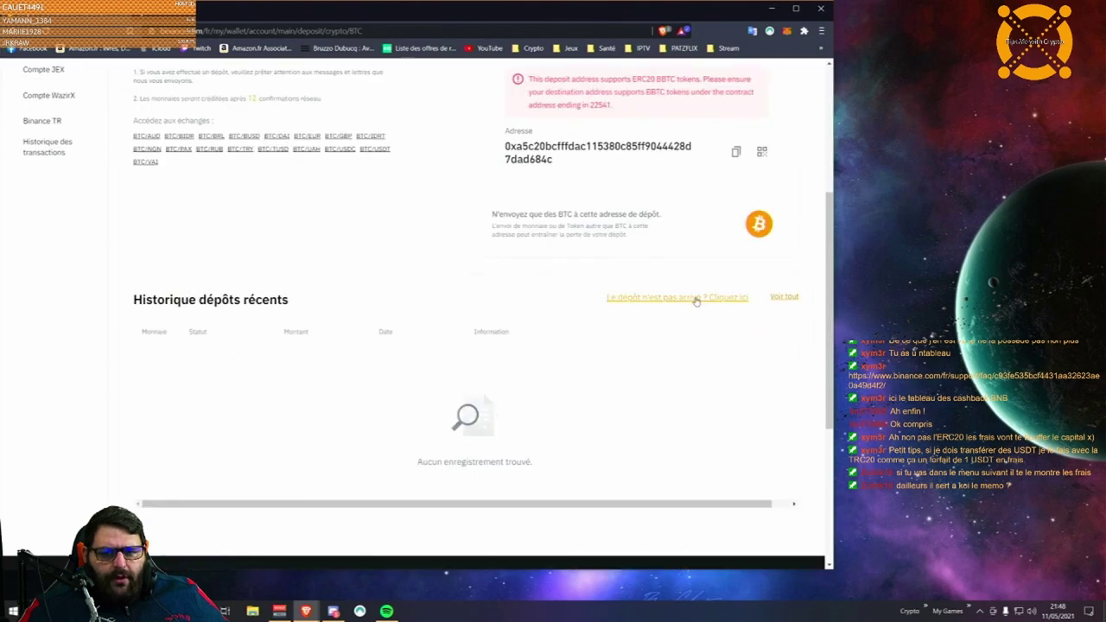
{"action": "scroll", "coordinate": [576, 232], "scroll_direction": "up", "scroll_amount": 2}
{"action": "scroll", "coordinate": [577, 232], "scroll_direction": "up", "scroll_amount": 3}
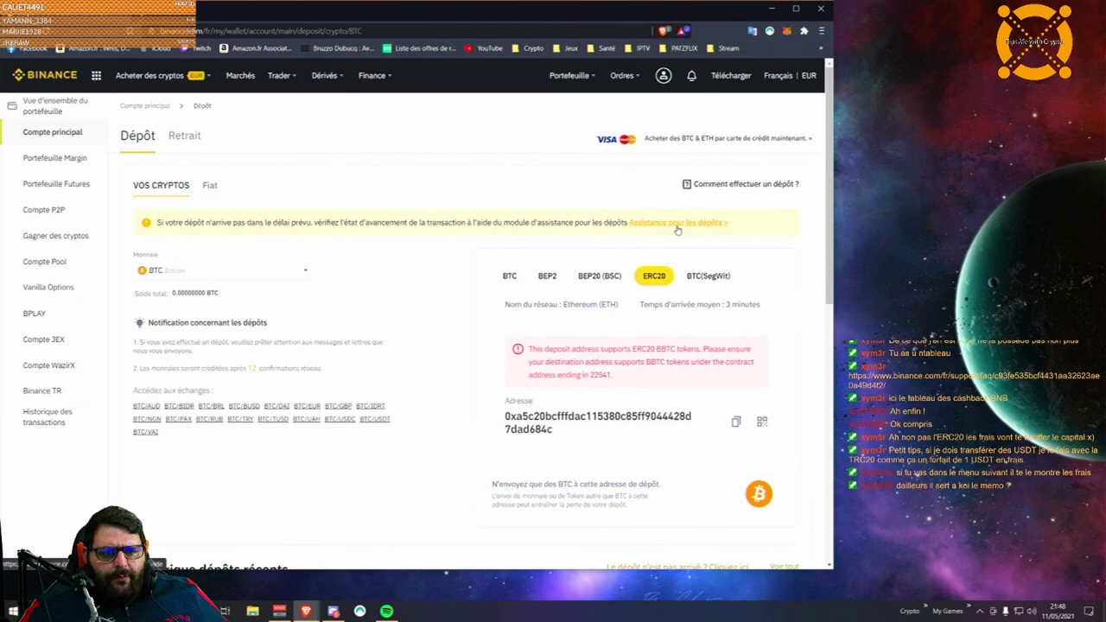
{"action": "scroll", "coordinate": [546, 281], "scroll_direction": "down", "scroll_amount": 1}
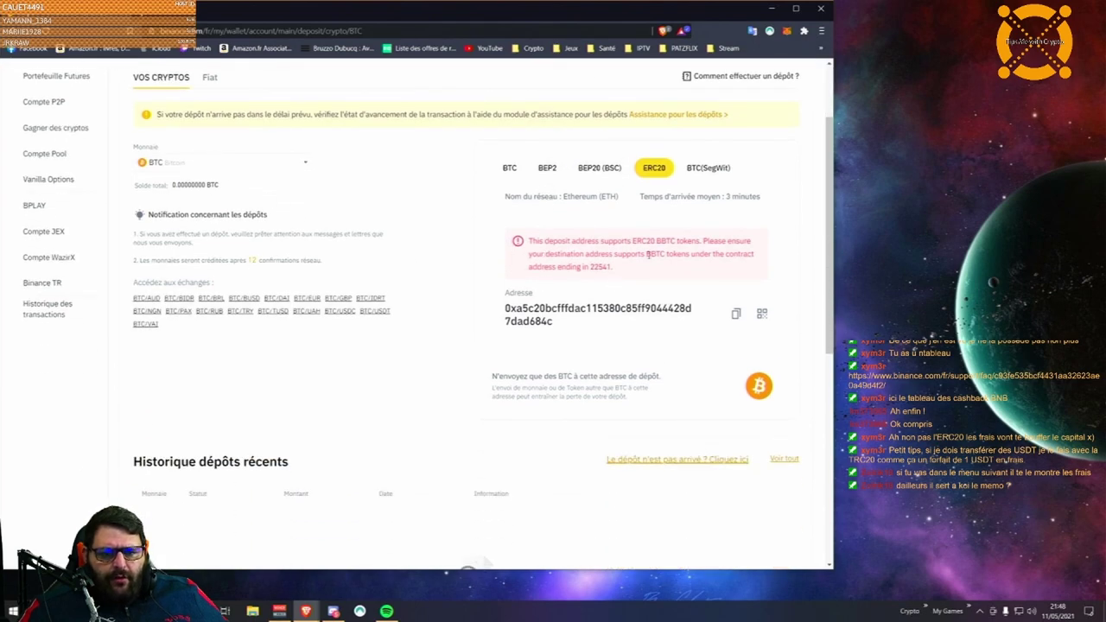
Step: Set the deposit network back to BTC and return to the "Compte principal" page
{"action": "left_click", "coordinate": [512, 177]}
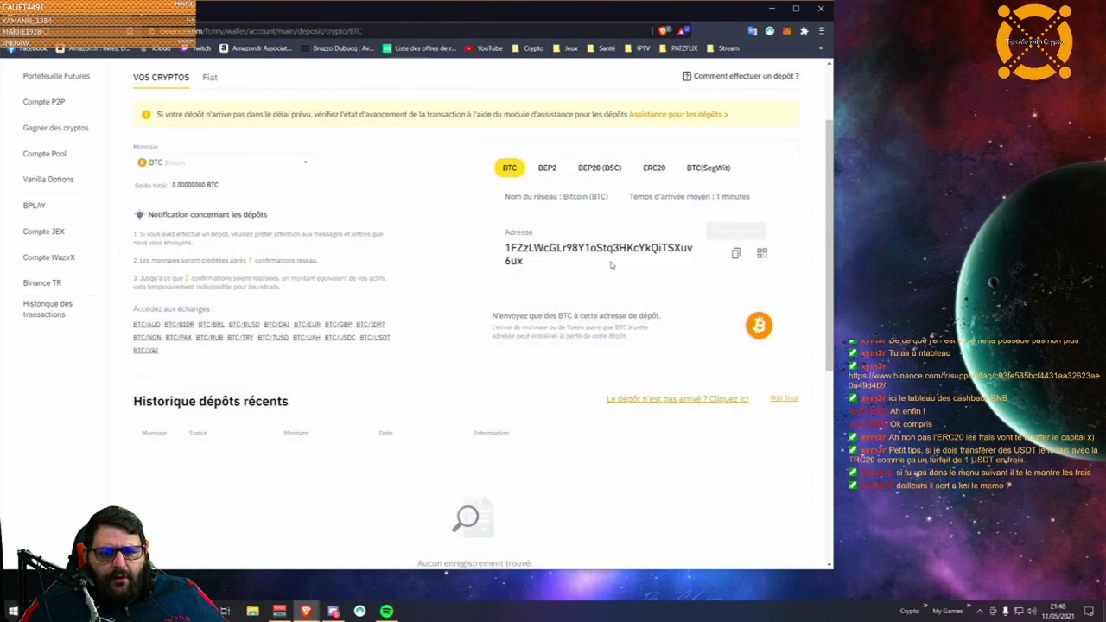
{"action": "scroll", "coordinate": [343, 258], "scroll_direction": "up", "scroll_amount": 2}
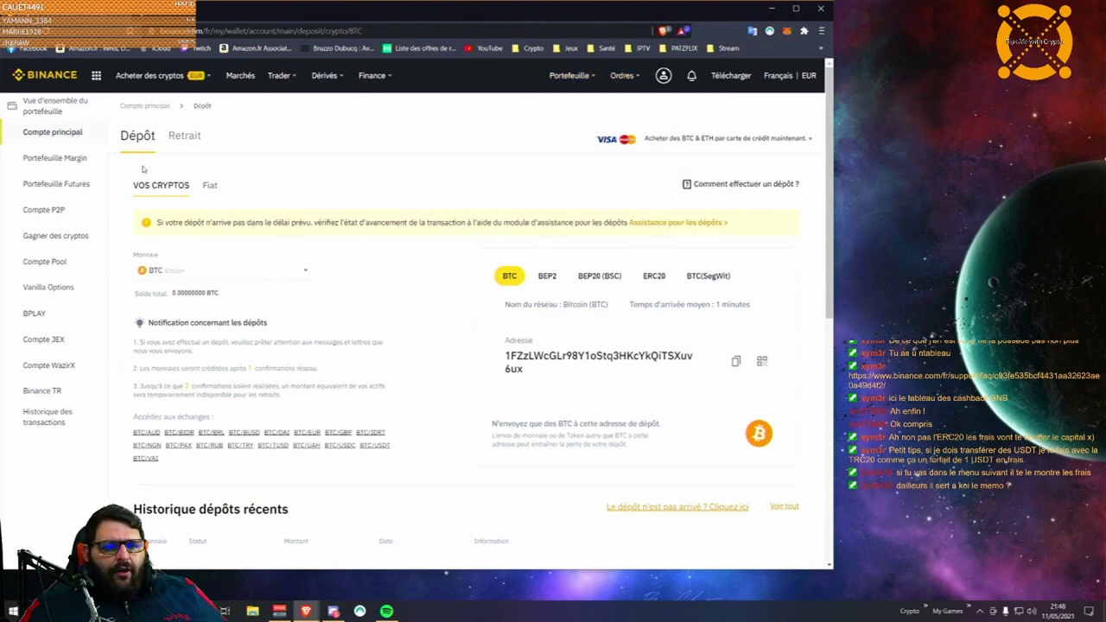
{"action": "left_click", "coordinate": [145, 106]}
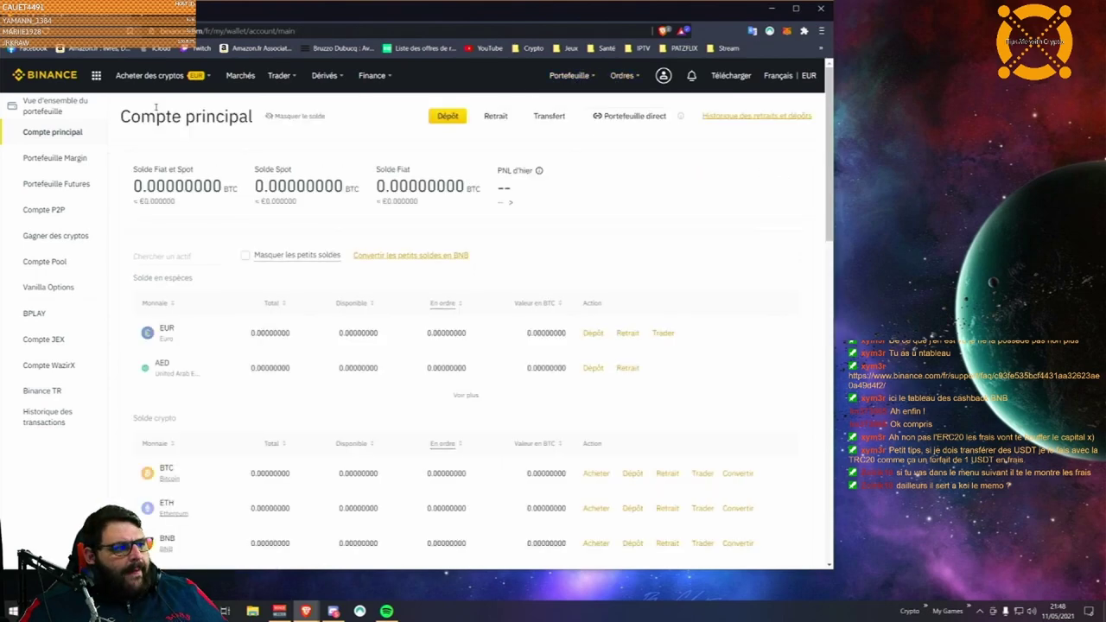
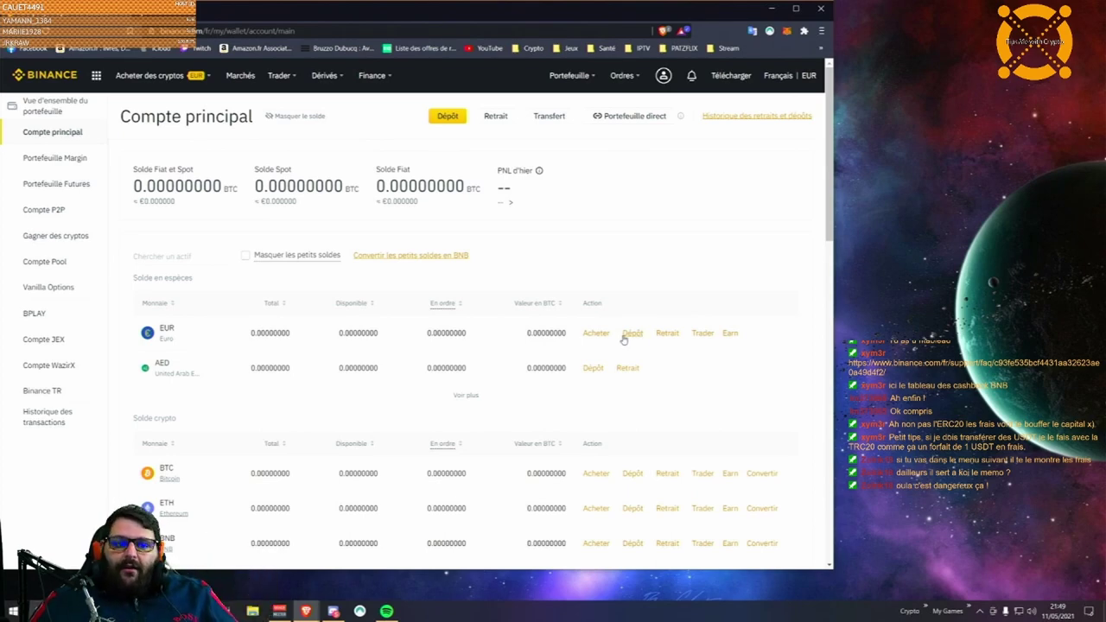
Step: Open the BNB deposit page from the crypto balances and acknowledge the notice about the required MEMO
{"action": "scroll", "coordinate": [202, 489], "scroll_direction": "down", "scroll_amount": 2}
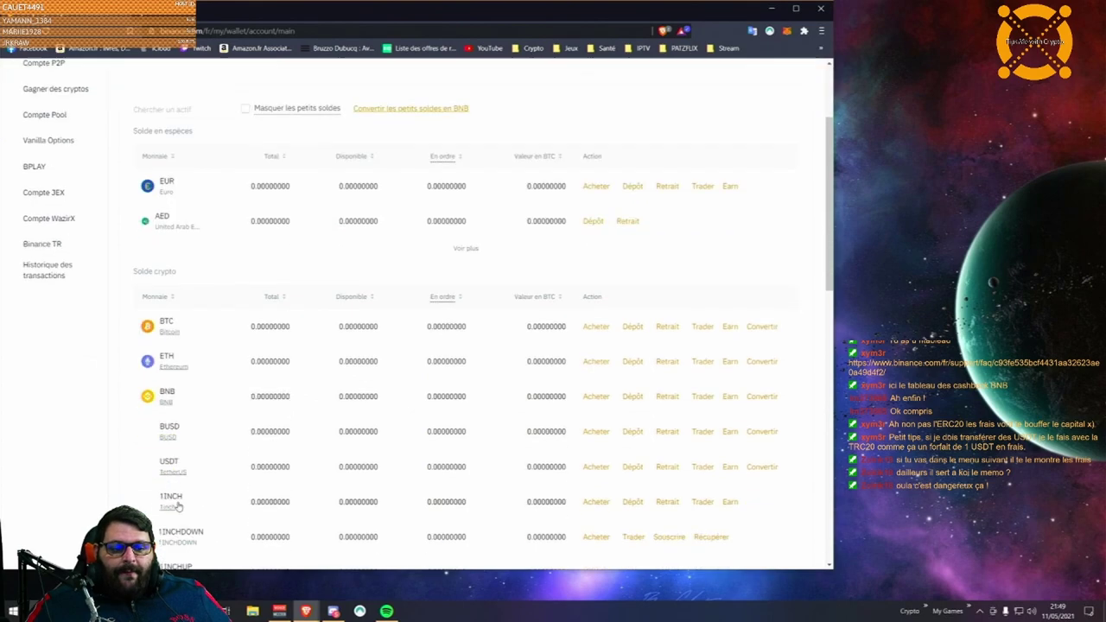
{"action": "left_click", "coordinate": [633, 381]}
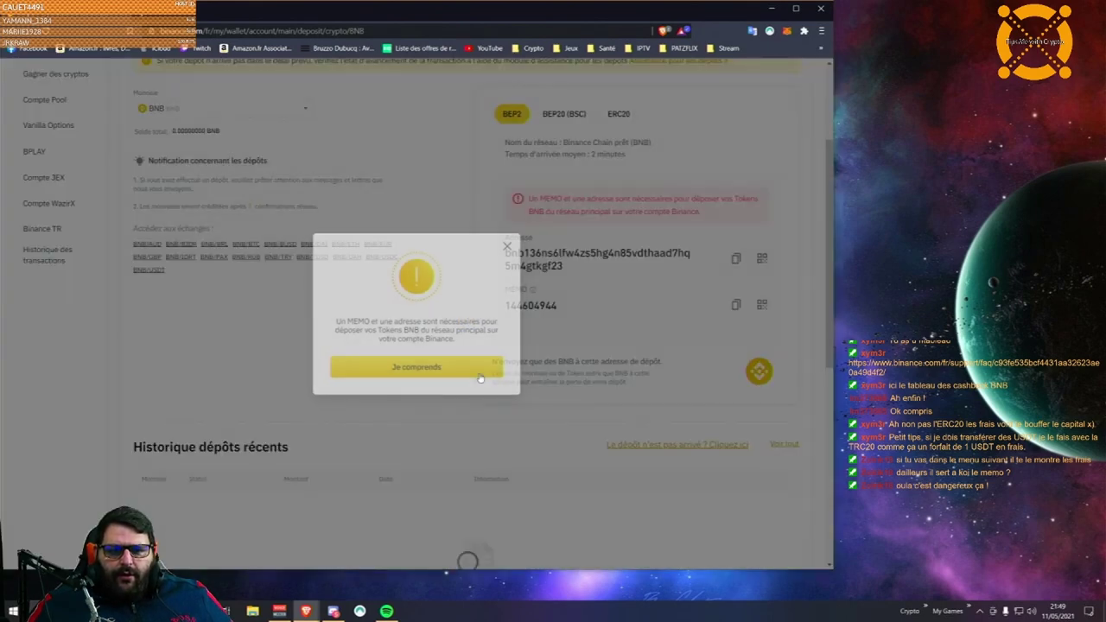
{"action": "left_click", "coordinate": [415, 365]}
Step: Examine the BNB deposit details for the BEP2 network, highlighting the MEMO and the deposit address
{"action": "left_click_drag", "start_coordinate": [529, 305], "coordinate": [603, 287]}
{"action": "left_click", "coordinate": [511, 255]}
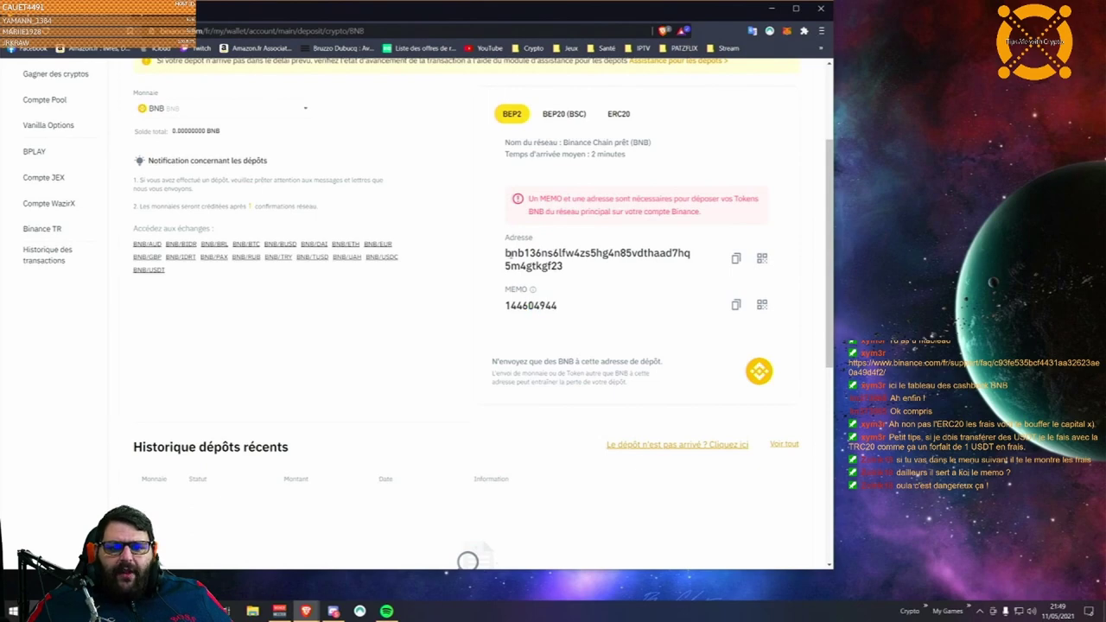
{"action": "scroll", "coordinate": [338, 200], "scroll_direction": "up", "scroll_amount": 2}
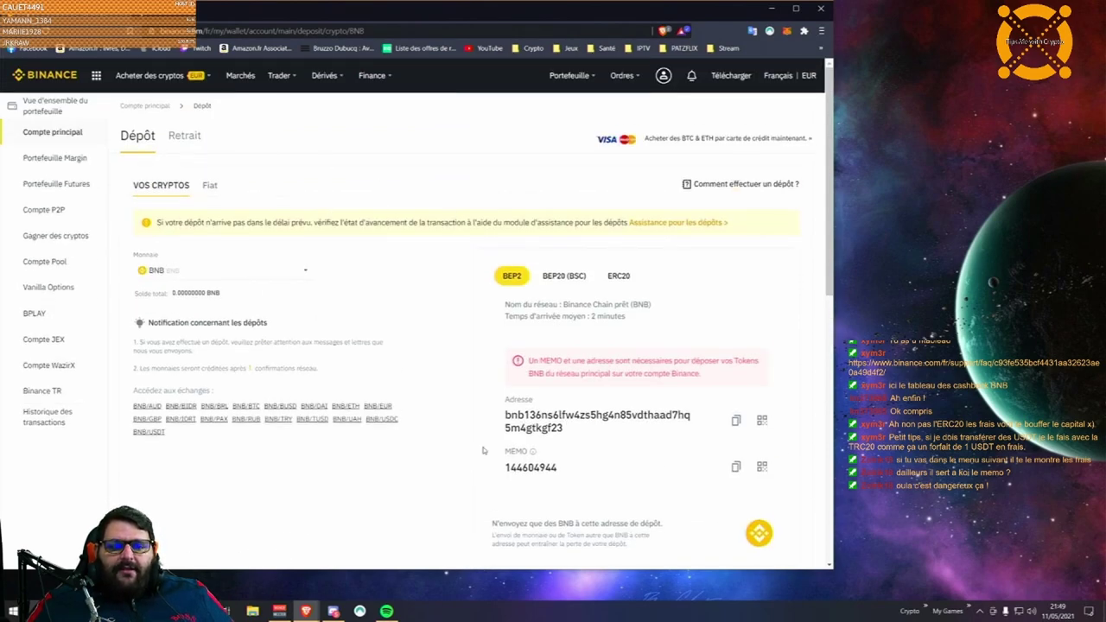
{"action": "scroll", "coordinate": [476, 456], "scroll_direction": "down", "scroll_amount": 3}
{"action": "scroll", "coordinate": [547, 342], "scroll_direction": "up", "scroll_amount": 2}
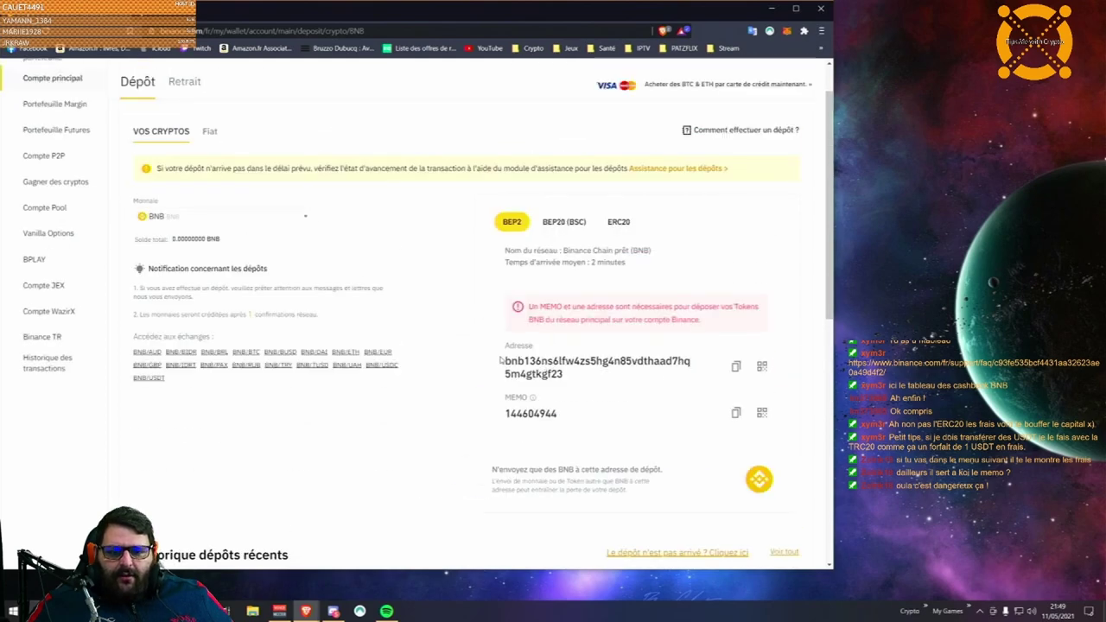
{"action": "left_click_drag", "start_coordinate": [503, 360], "coordinate": [579, 389]}
{"action": "left_click", "coordinate": [578, 389]}
{"action": "left_click_drag", "start_coordinate": [505, 361], "coordinate": [590, 377]}
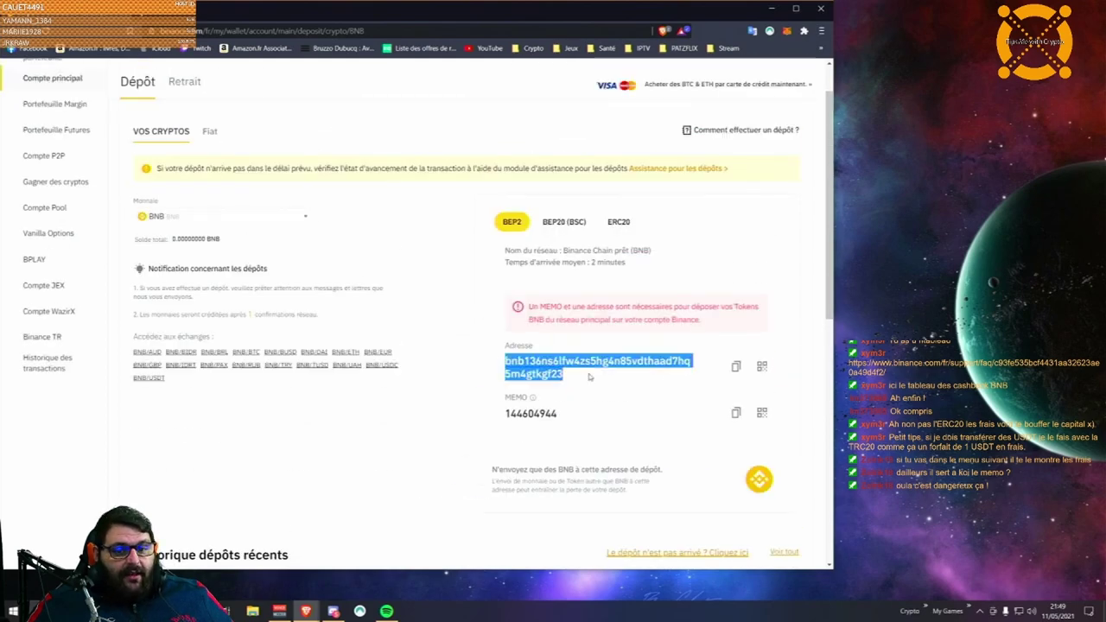
{"action": "left_click", "coordinate": [584, 383]}
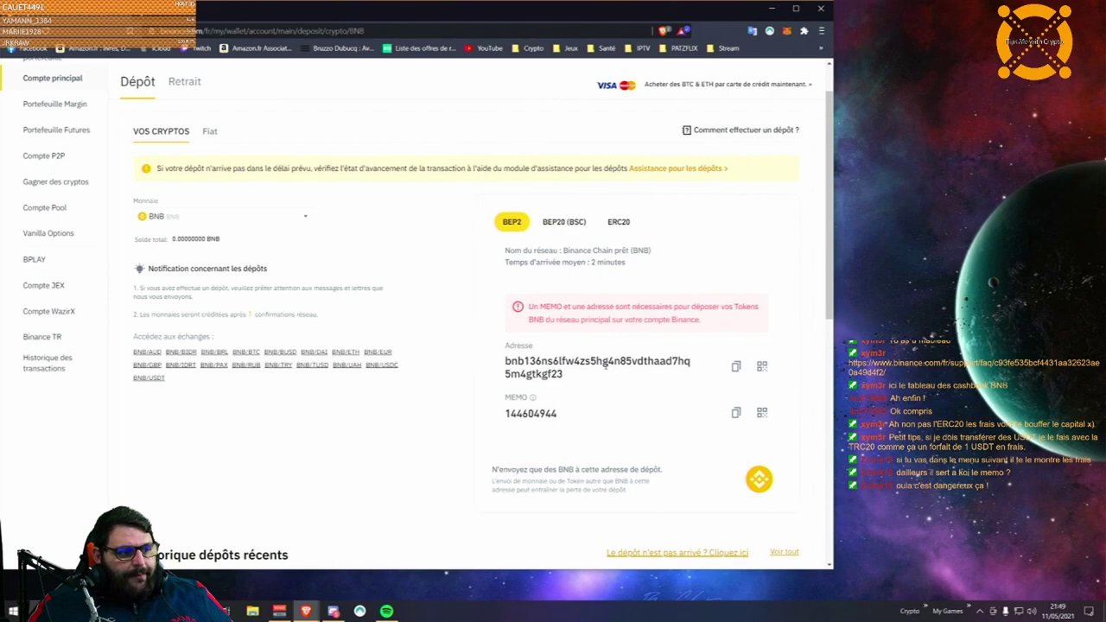
Step: Highlight the MEMO number under the BEP2 deposit address and check the information note beside its label
{"action": "left_click_drag", "start_coordinate": [560, 414], "coordinate": [503, 414]}
{"action": "left_click", "coordinate": [536, 400]}
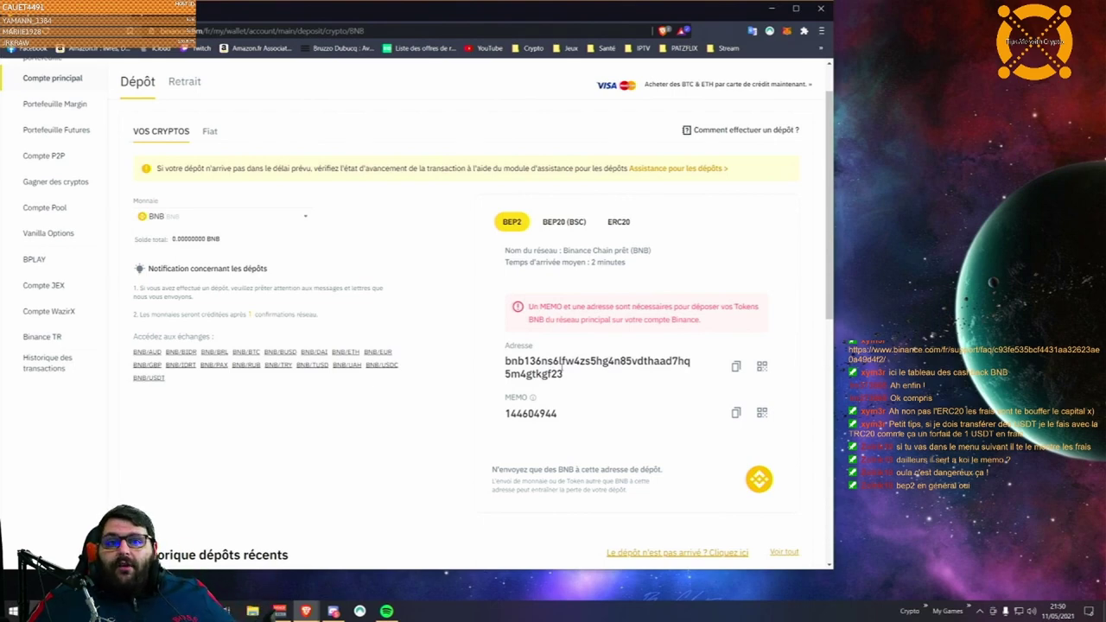
{"action": "left_click_drag", "start_coordinate": [504, 414], "coordinate": [579, 415]}
{"action": "left_click", "coordinate": [550, 389]}
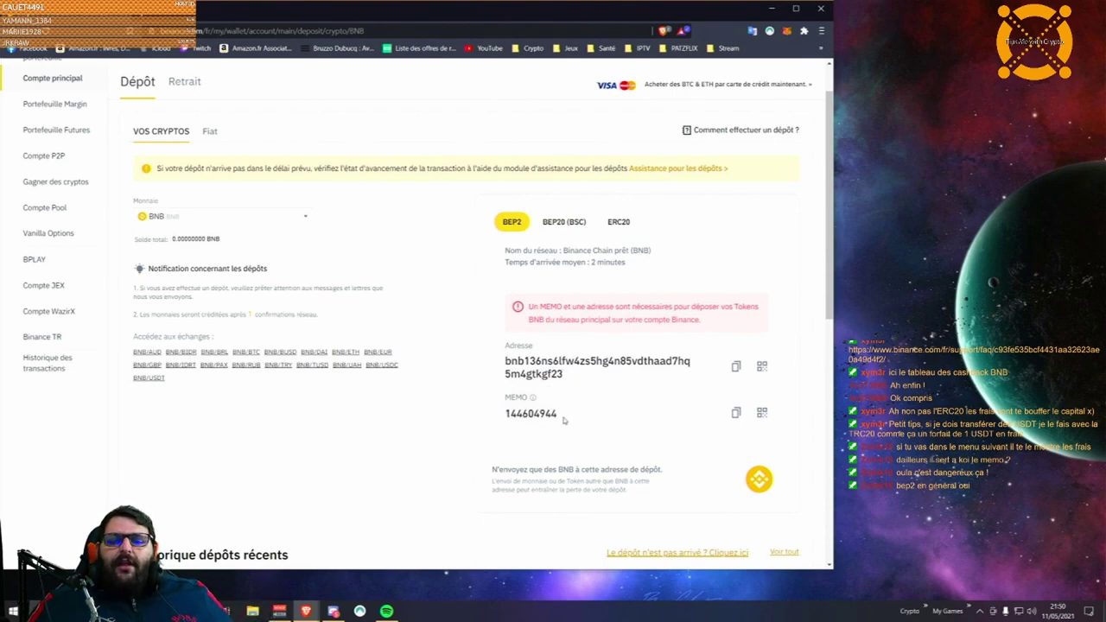
{"action": "mouse_move", "coordinate": [557, 416]}
{"action": "left_mouse_down"}
{"action": "mouse_move", "coordinate": [522, 415]}
{"action": "mouse_move", "coordinate": [558, 415]}
{"action": "left_mouse_up"}
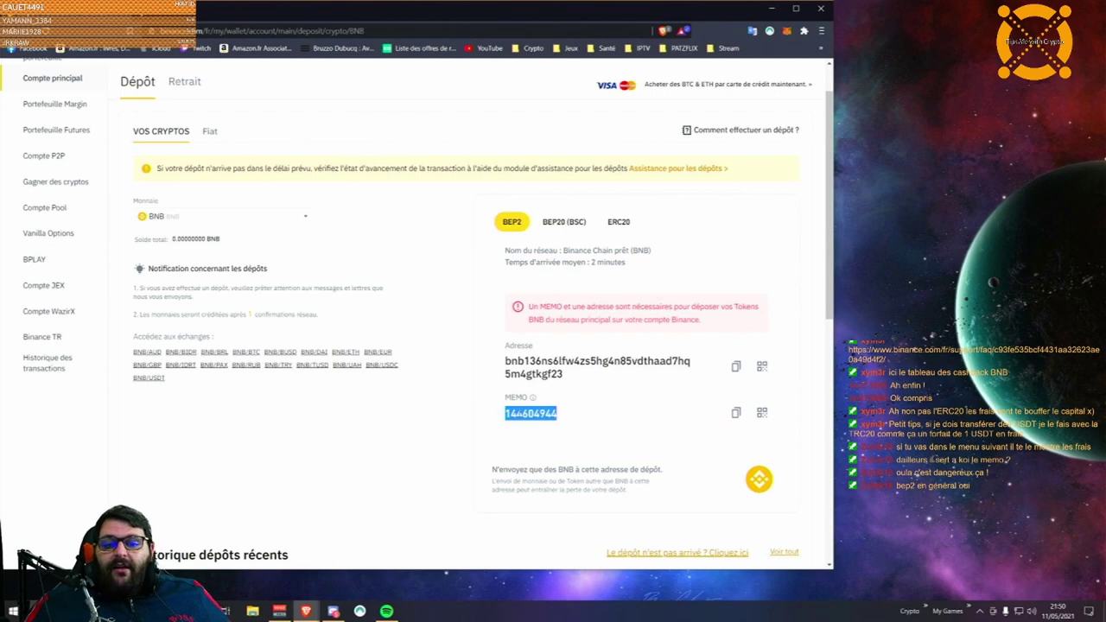
{"action": "left_click", "coordinate": [557, 416]}
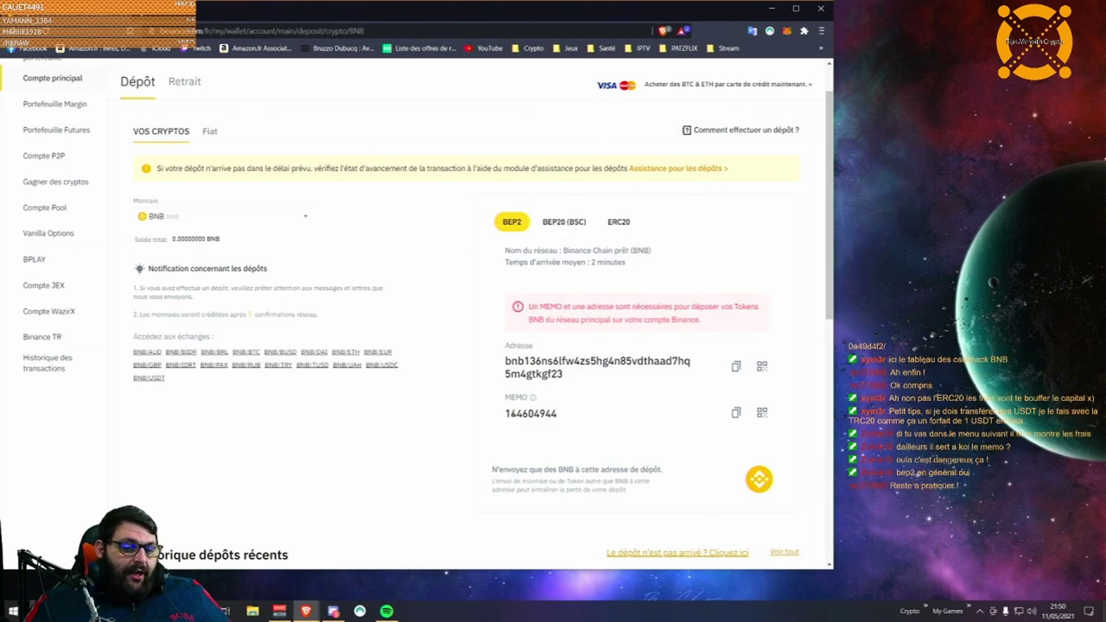
{"action": "mouse_move", "coordinate": [532, 397]}
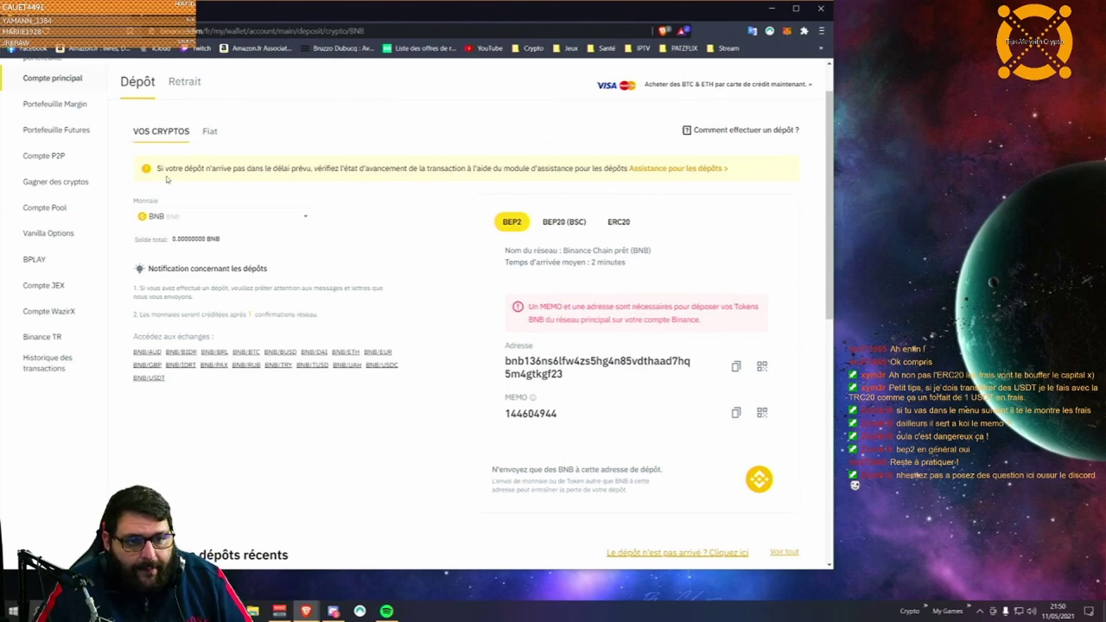
Step: Switch to the crypto withdrawal page and set the currency to ETH
{"action": "left_click", "coordinate": [180, 84]}
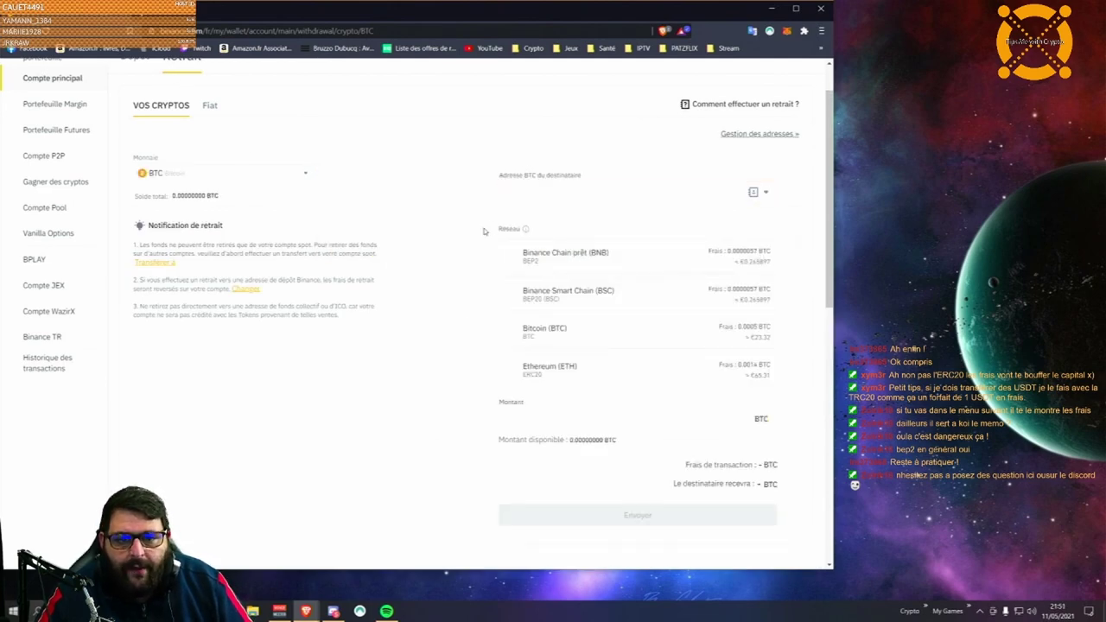
{"action": "scroll", "coordinate": [266, 212], "scroll_direction": "up", "scroll_amount": 2}
{"action": "left_click", "coordinate": [221, 228]}
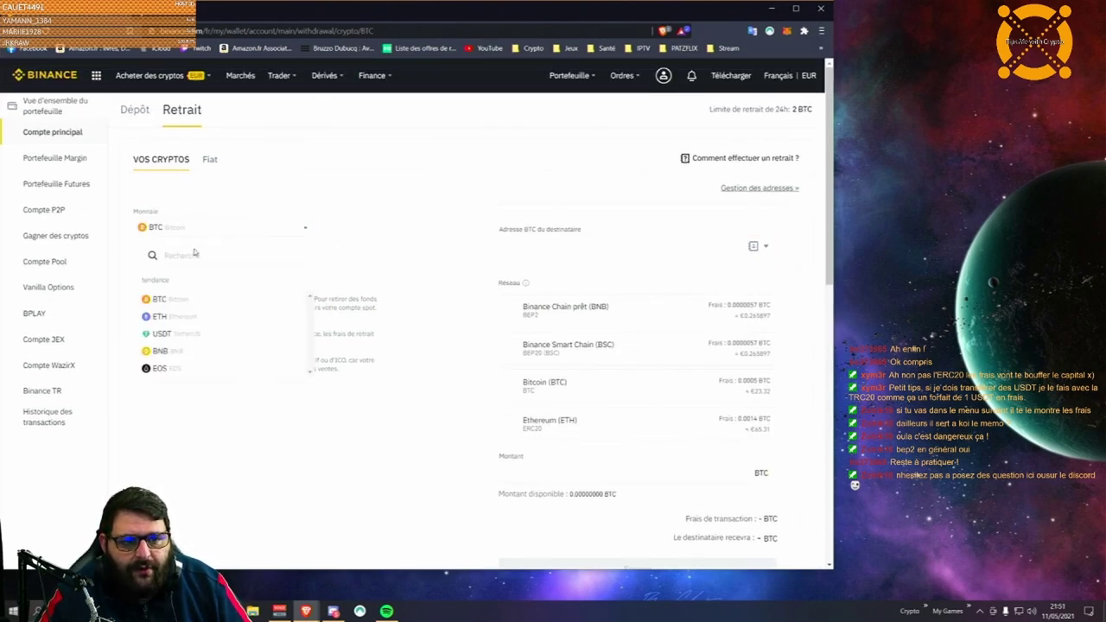
{"action": "left_click", "coordinate": [192, 316]}
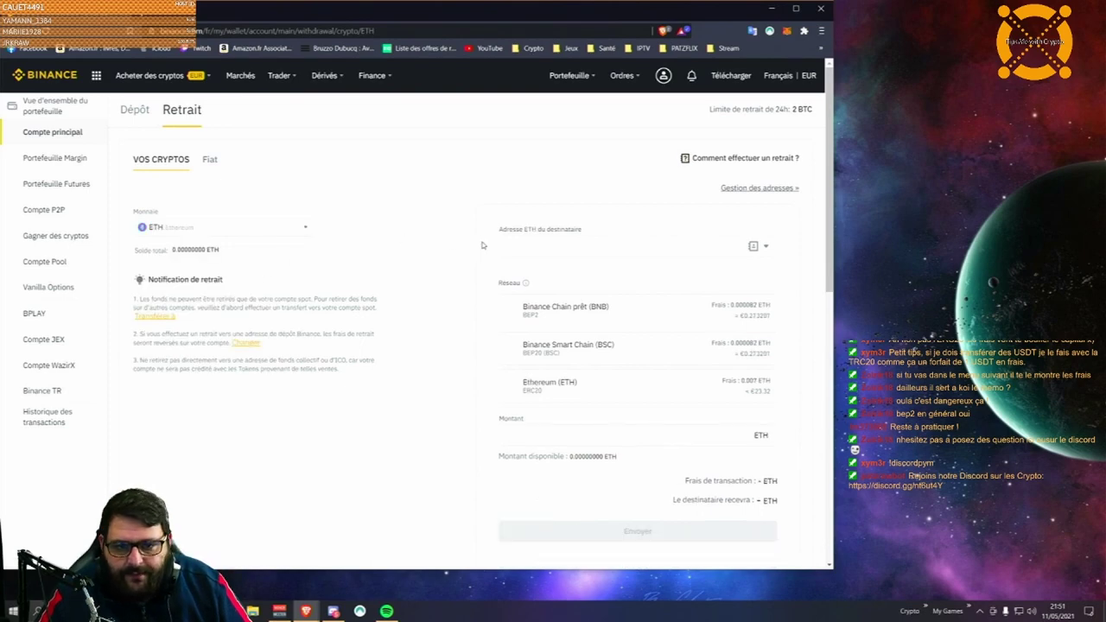
Step: Try a withdrawal amount of 1 ETH with no recipient address and clear the amount again
{"action": "left_click", "coordinate": [569, 248]}
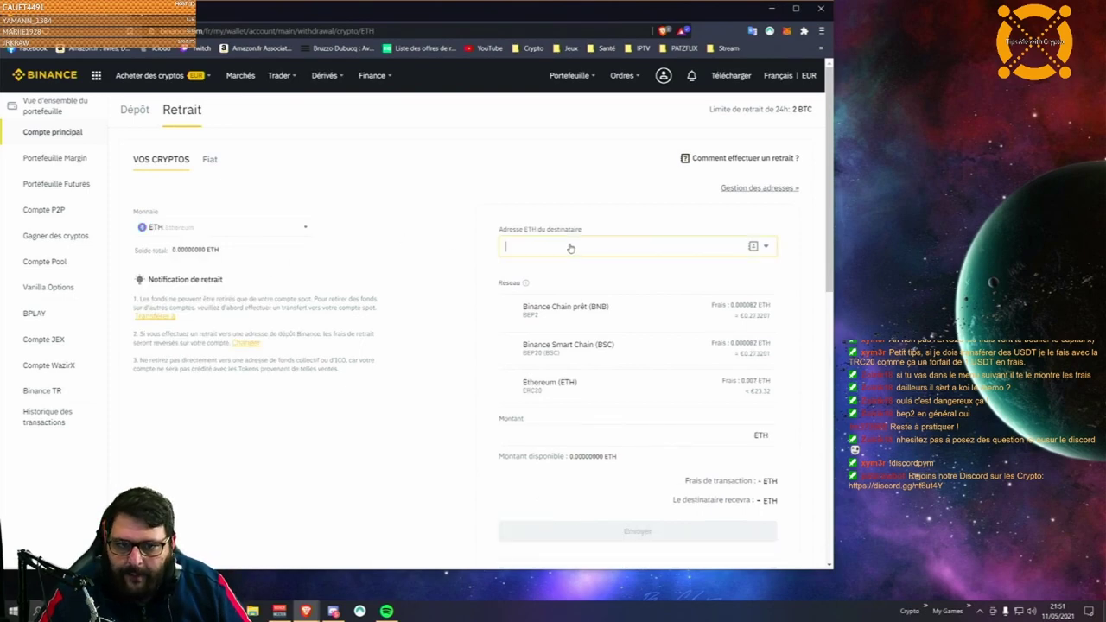
{"action": "left_click", "coordinate": [218, 228]}
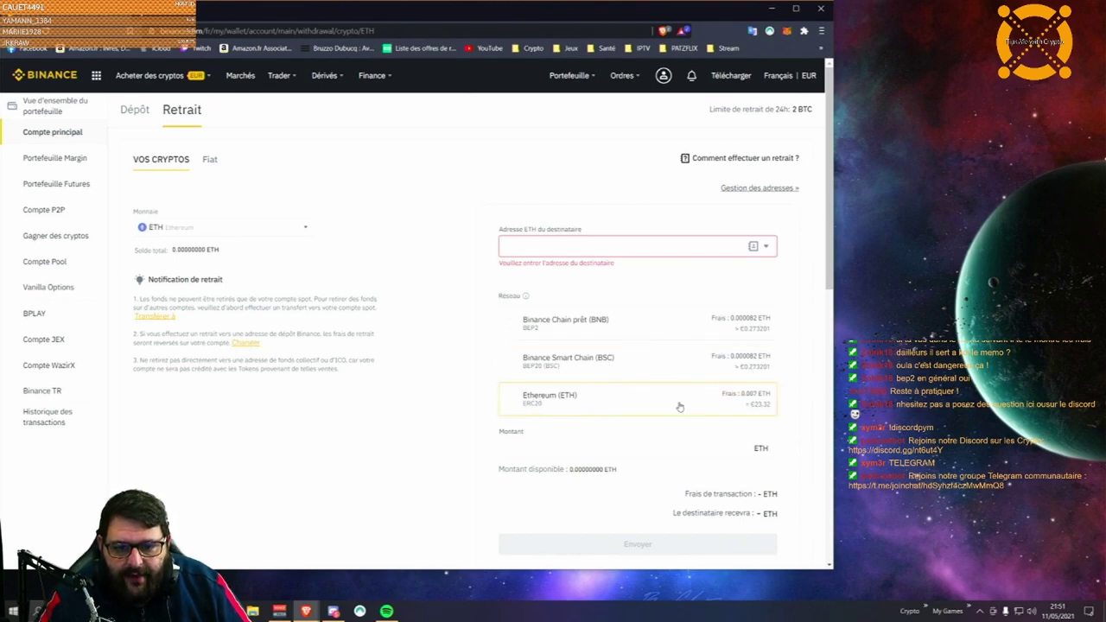
{"action": "left_click", "coordinate": [685, 444]}
{"action": "type", "text": "1"}
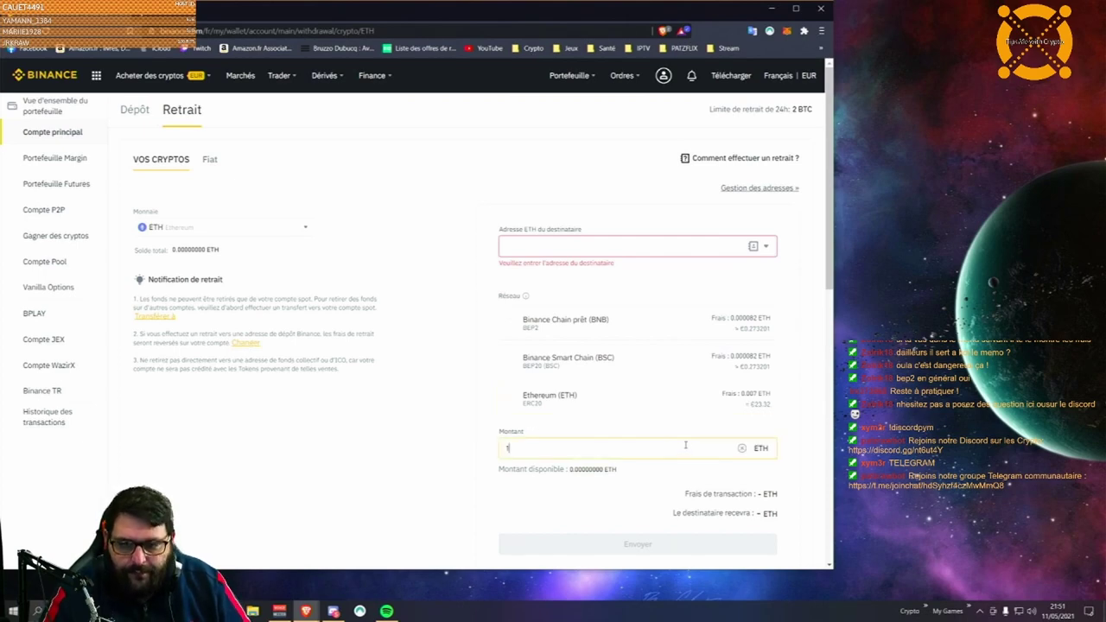
{"action": "left_click", "coordinate": [731, 478]}
{"action": "triple_click", "coordinate": [665, 475]}
{"action": "left_click", "coordinate": [634, 497]}
{"action": "left_click_drag", "start_coordinate": [577, 450], "coordinate": [428, 440]}
{"action": "key", "text": "BackSpace"}
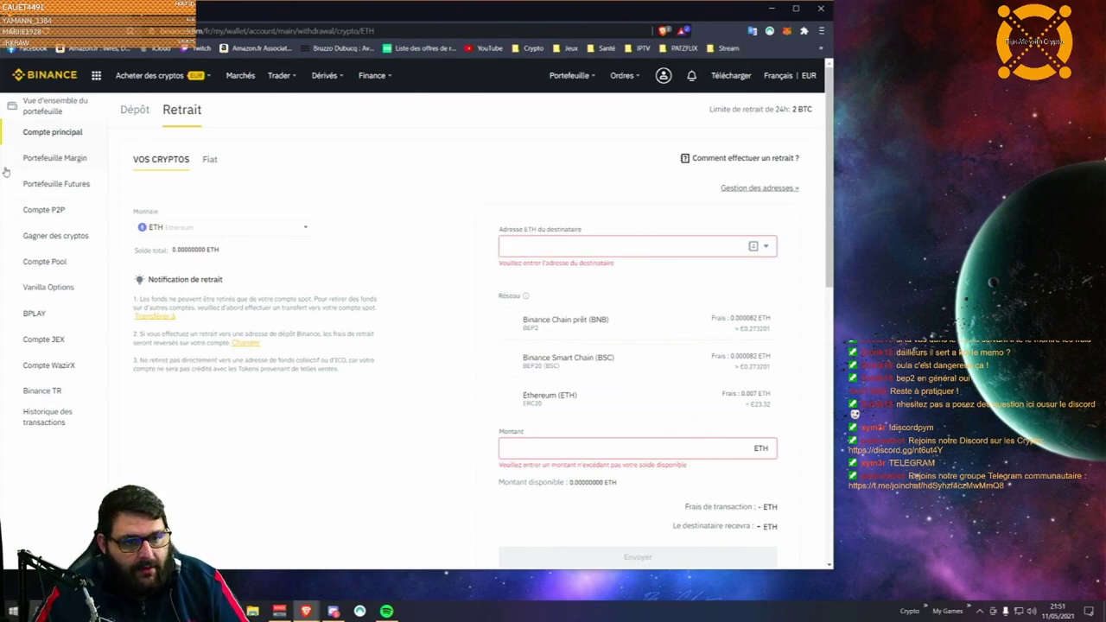
Step: Check the wallet list and return to the "Compte principal" page
{"action": "mouse_move", "coordinate": [580, 79]}
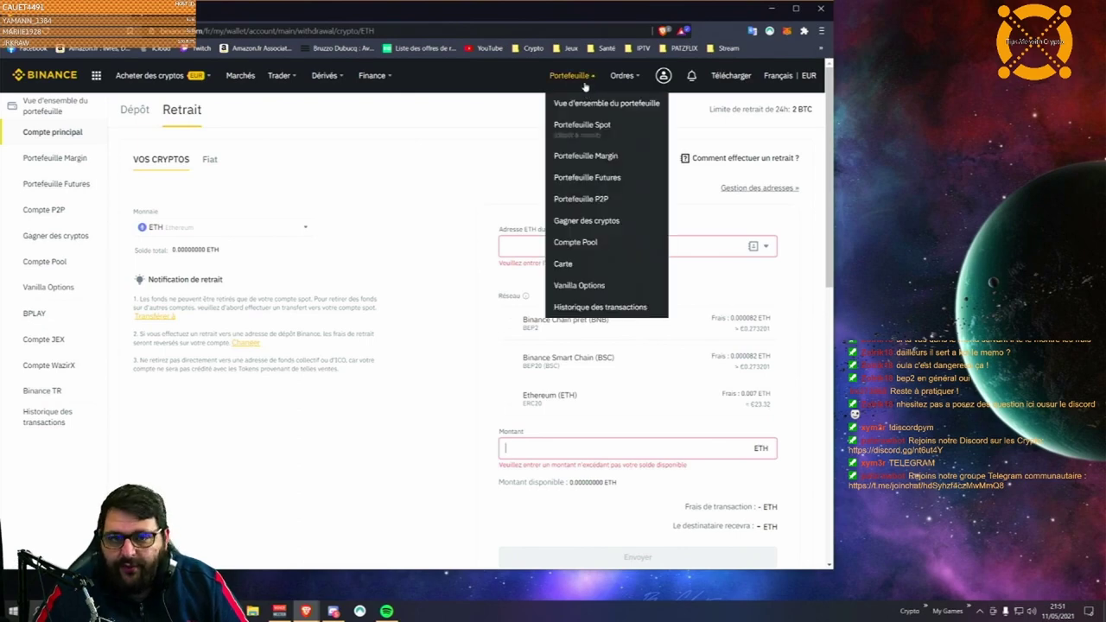
{"action": "left_click", "coordinate": [540, 248]}
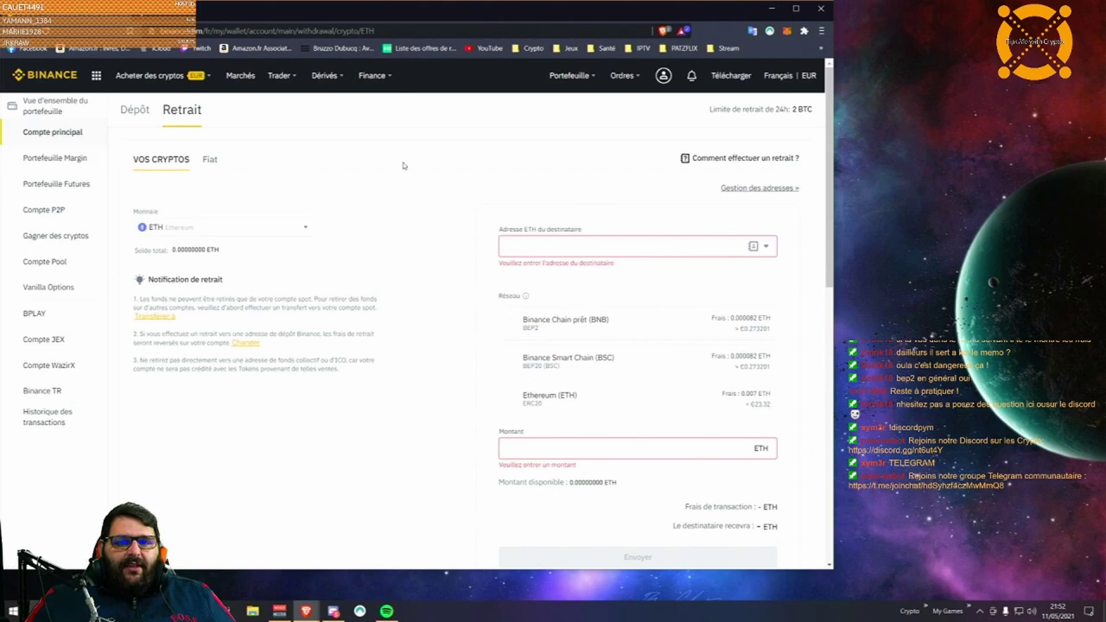
{"action": "left_click", "coordinate": [66, 138]}
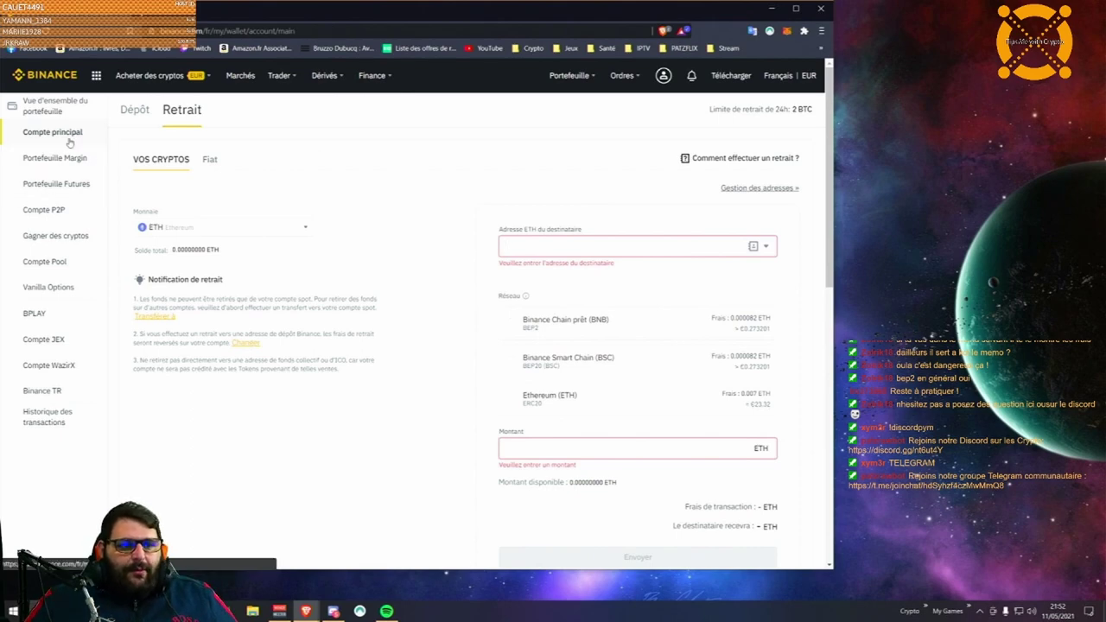
Step: Look through the crypto balances, view the BTC purchase page and return to "Compte principal"
{"action": "scroll", "coordinate": [365, 307], "scroll_direction": "down", "scroll_amount": 6}
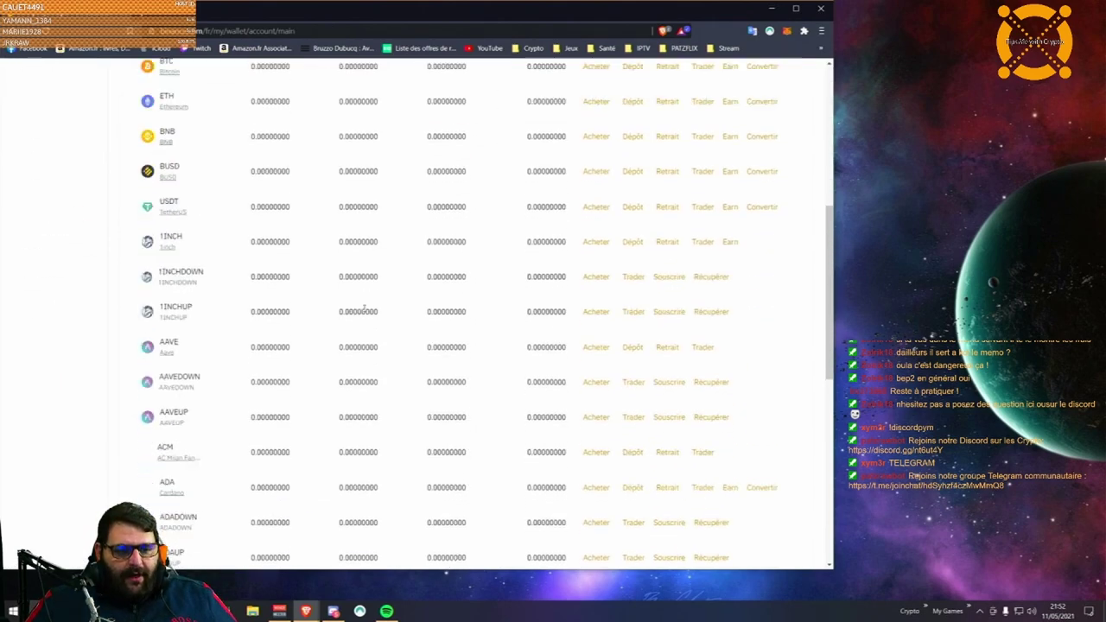
{"action": "scroll", "coordinate": [365, 302], "scroll_direction": "up", "scroll_amount": 4}
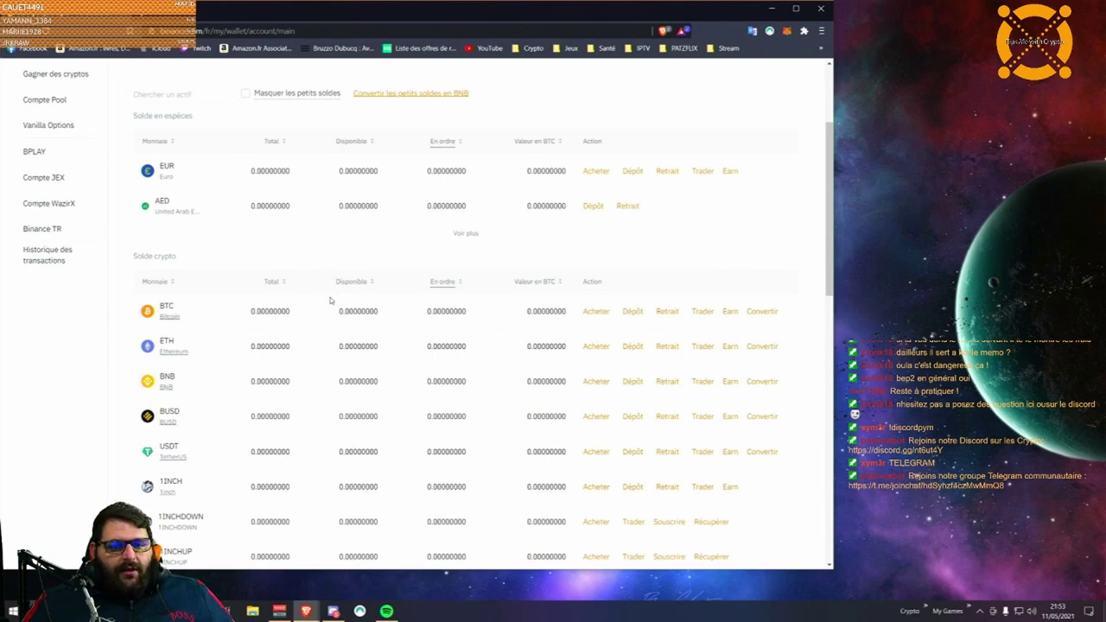
{"action": "left_click", "coordinate": [594, 312]}
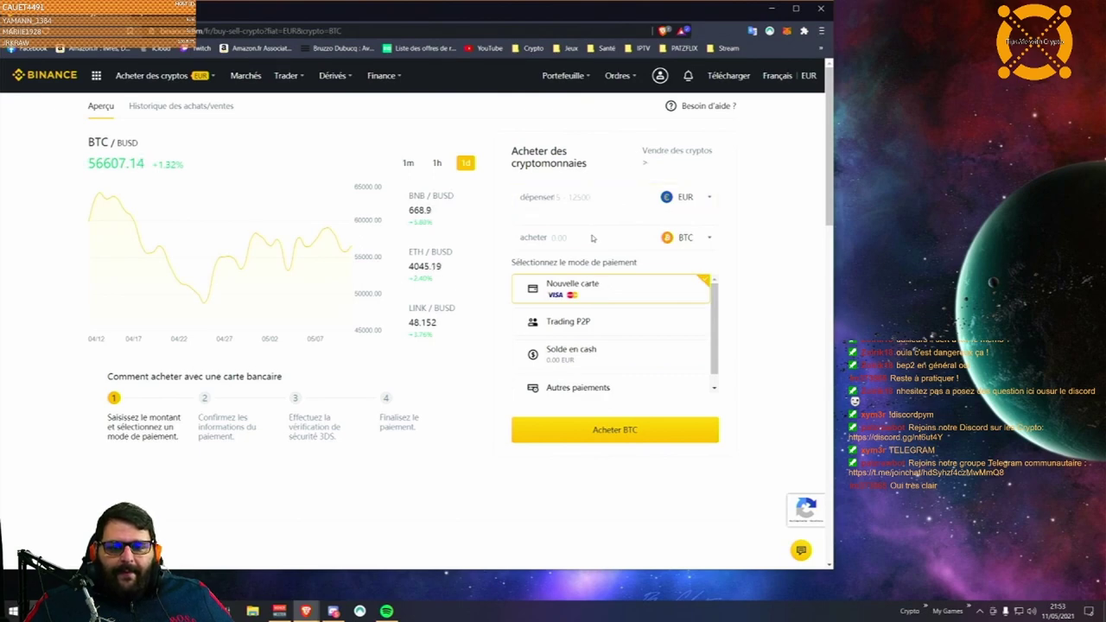
{"action": "key", "text": "alt+Left"}
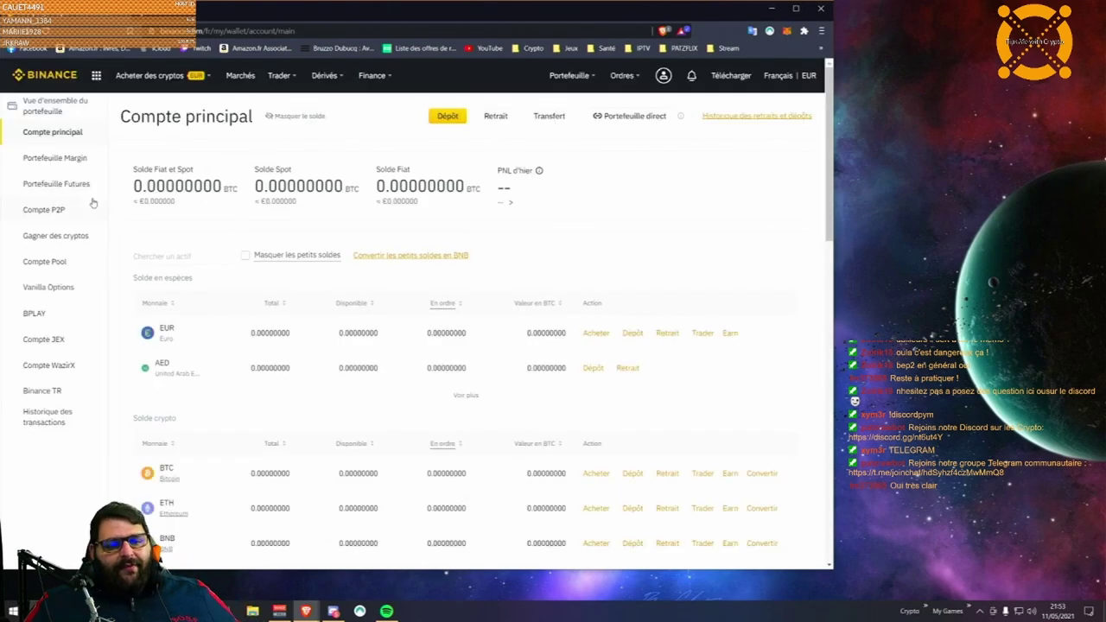
Step: Open spot trading for the BTC/DAI pair from the BTC balance and dismiss the Binance Spot welcome message
{"action": "scroll", "coordinate": [604, 363], "scroll_direction": "down", "scroll_amount": 3}
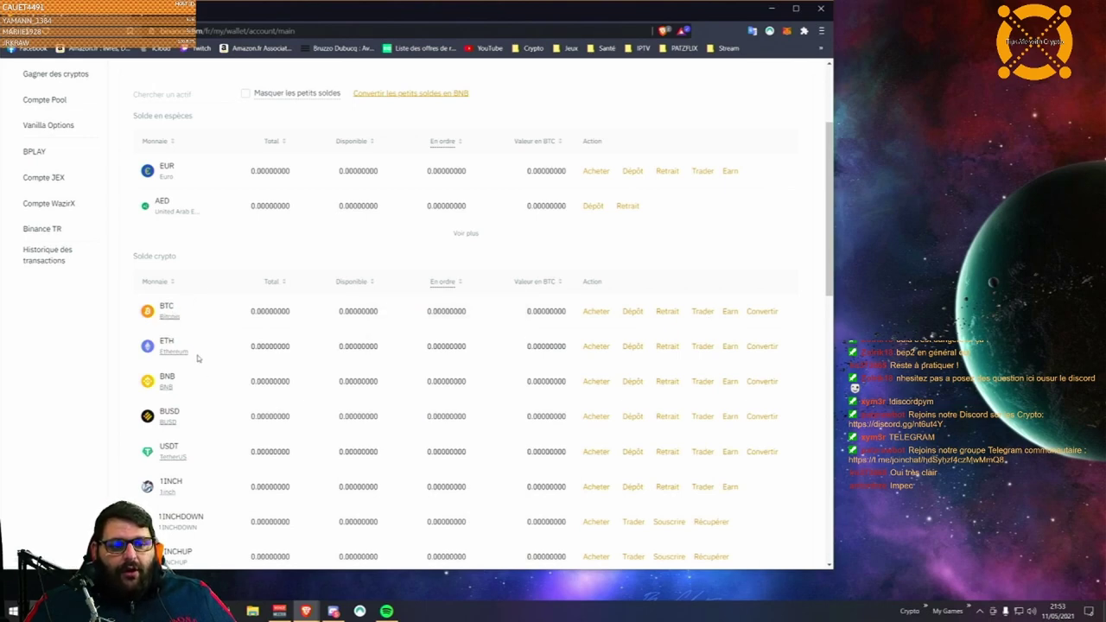
{"action": "left_click", "coordinate": [702, 314]}
{"action": "mouse_move", "coordinate": [740, 341]}
{"action": "left_mouse_down"}
{"action": "mouse_move", "coordinate": [739, 403]}
{"action": "mouse_move", "coordinate": [734, 331]}
{"action": "left_mouse_up"}
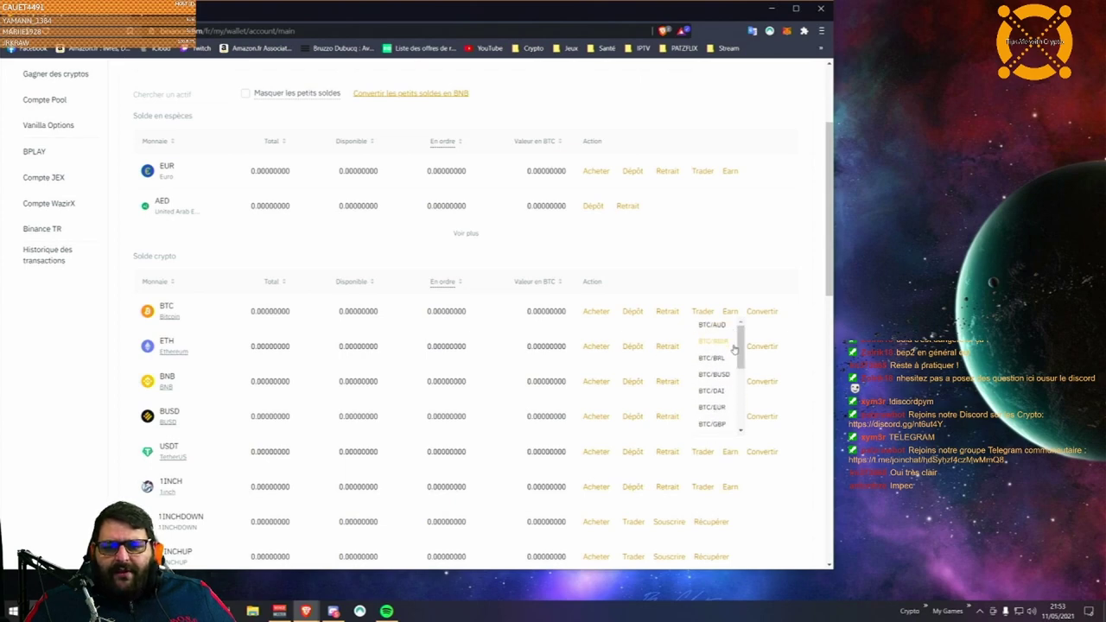
{"action": "left_click", "coordinate": [715, 392]}
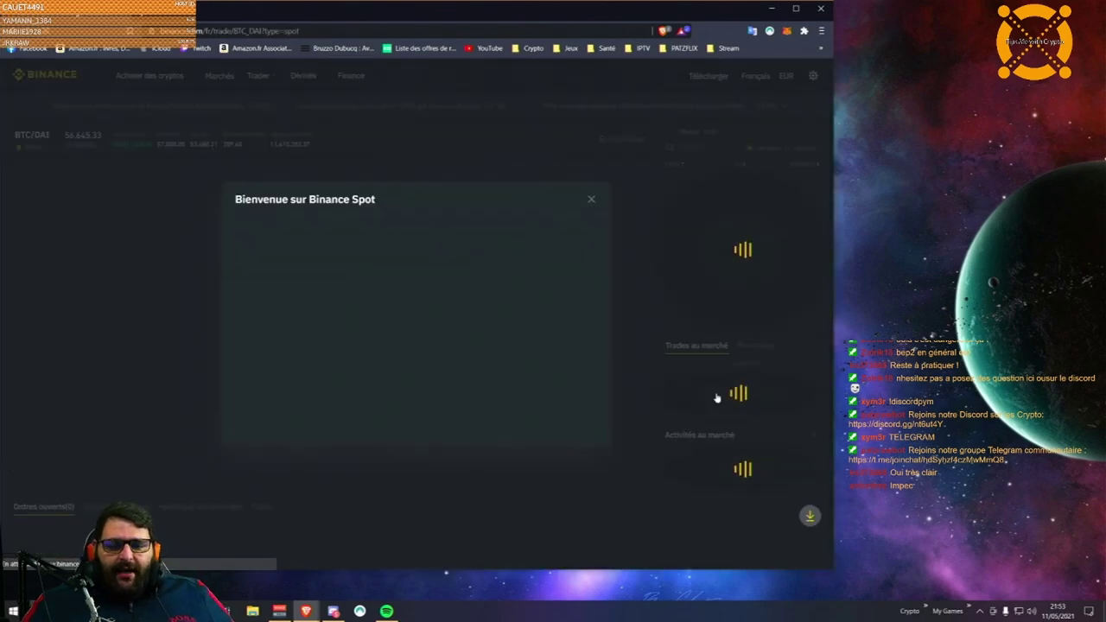
{"action": "left_click", "coordinate": [590, 200]}
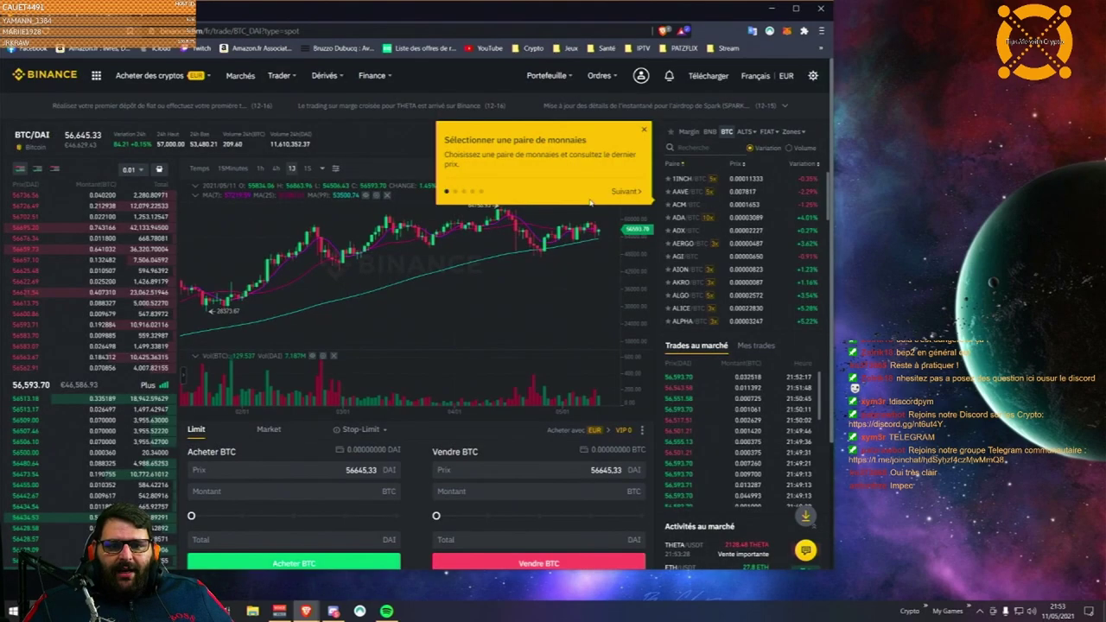
Step: Go through the trading interface tips to the end and zoom the BTC/DAI price chart in on recent candles
{"action": "left_click", "coordinate": [634, 194]}
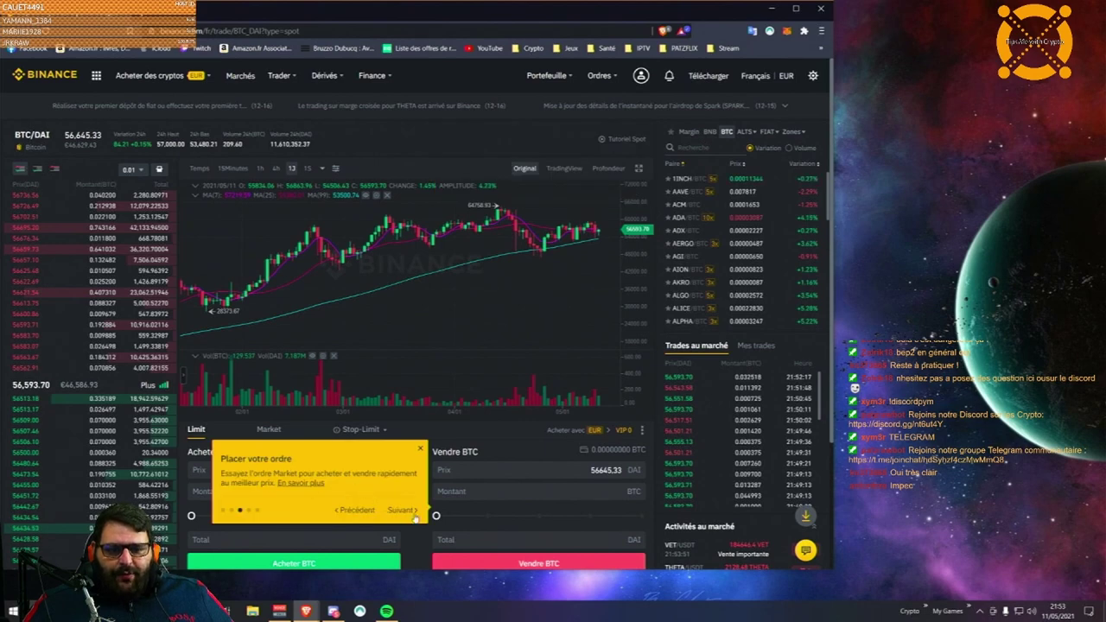
{"action": "left_click", "coordinate": [405, 510]}
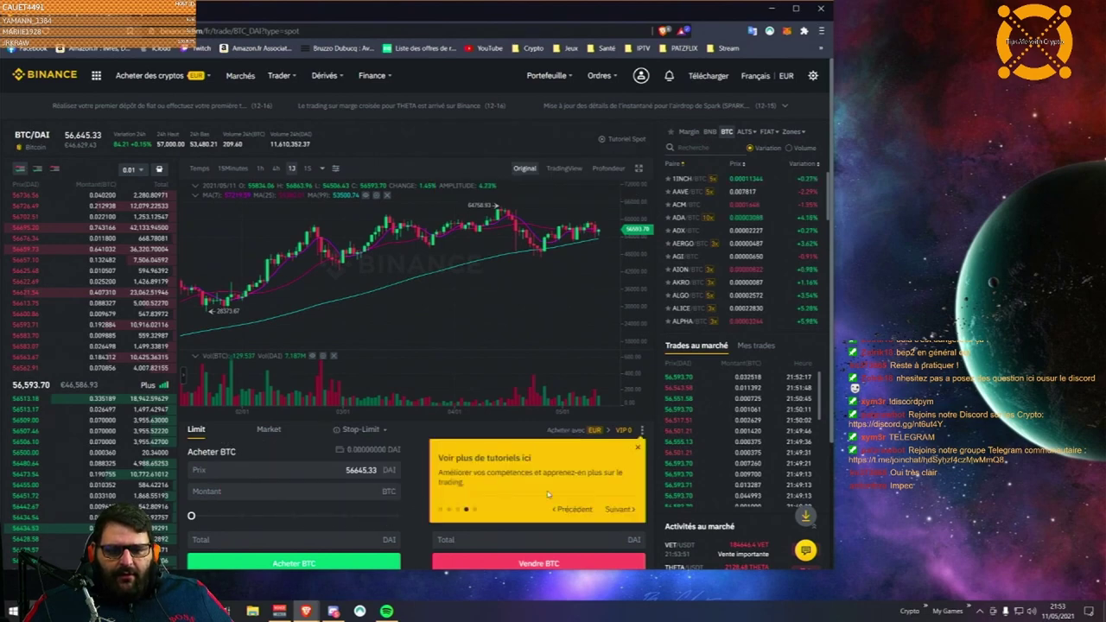
{"action": "left_click", "coordinate": [622, 511]}
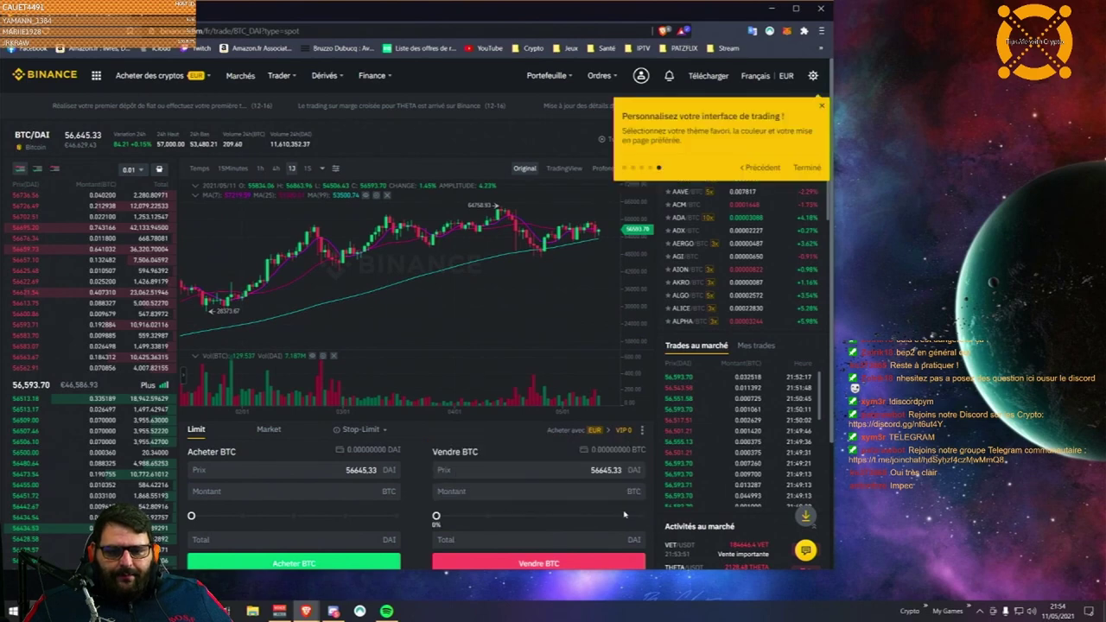
{"action": "left_click", "coordinate": [806, 168]}
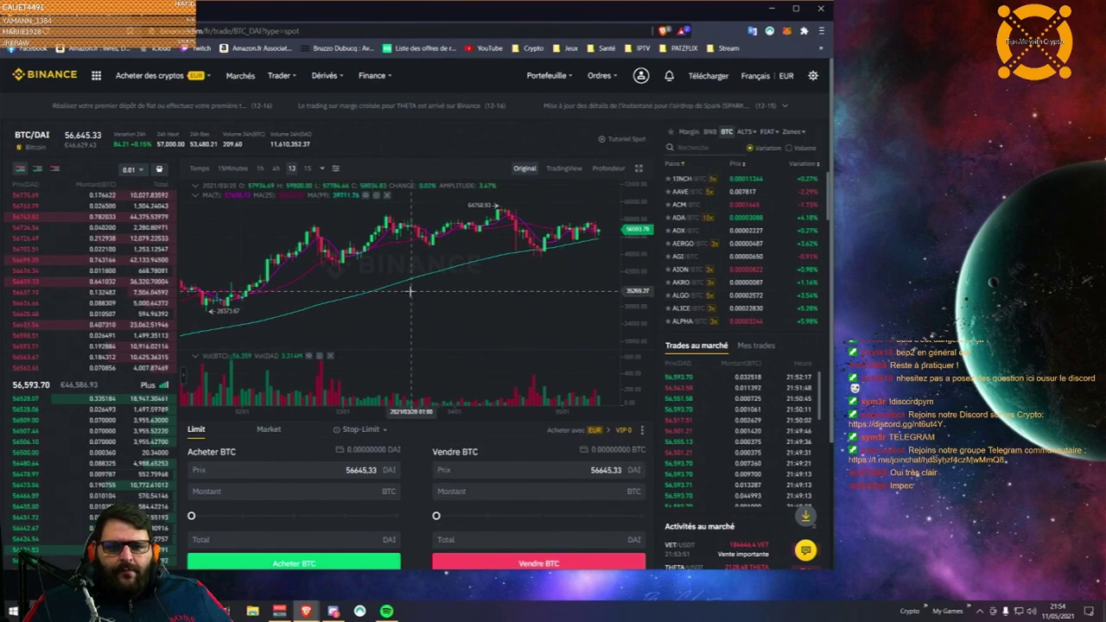
{"action": "scroll", "coordinate": [481, 273], "scroll_direction": "down", "scroll_amount": 5}
{"action": "scroll", "coordinate": [350, 311], "scroll_direction": "up", "scroll_amount": 5}
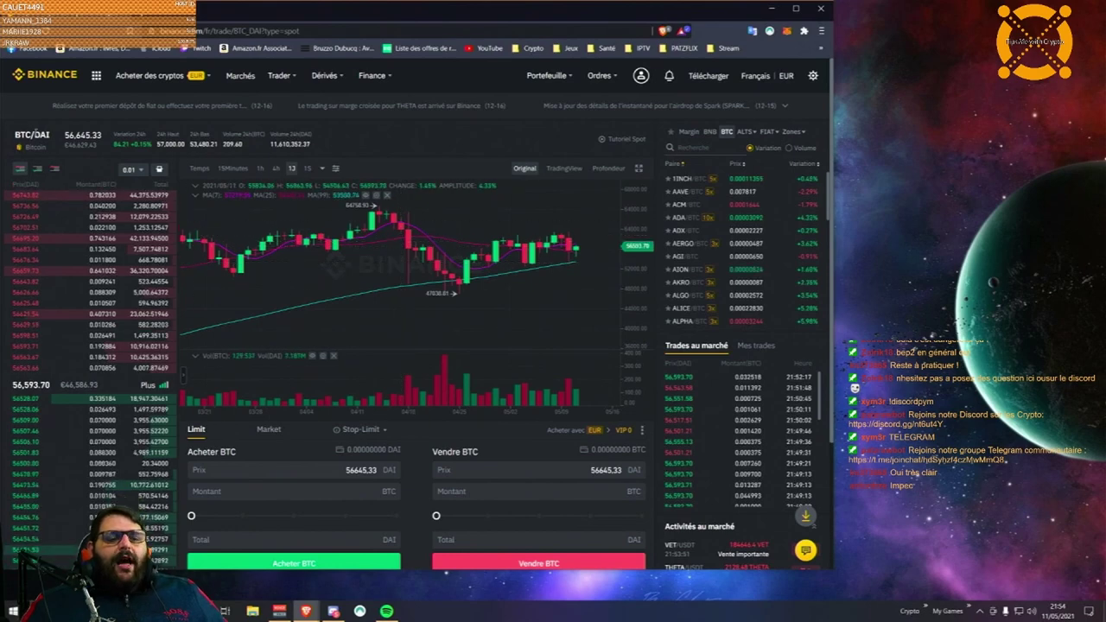
Step: Highlight the BTC/DAI pair name, zoom the price chart in on the latest candles and back out to the full price history
{"action": "double_click", "coordinate": [40, 135]}
{"action": "left_click", "coordinate": [572, 543]}
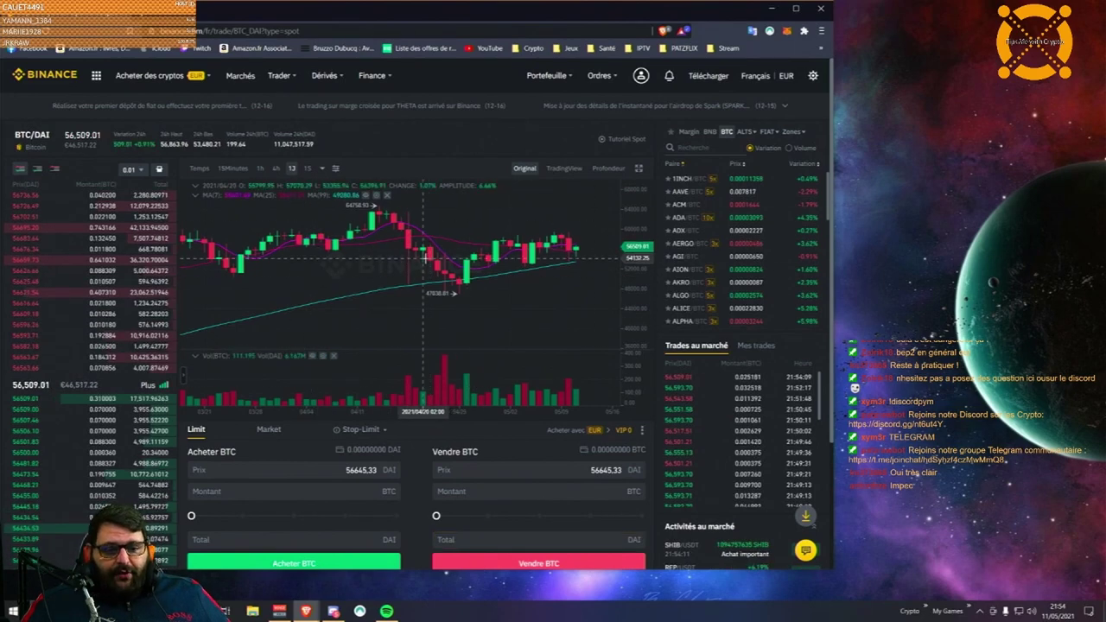
{"action": "scroll", "coordinate": [426, 257], "scroll_direction": "down", "scroll_amount": 3}
{"action": "scroll", "coordinate": [426, 257], "scroll_direction": "up", "scroll_amount": 3}
{"action": "scroll", "coordinate": [425, 256], "scroll_direction": "up", "scroll_amount": 3}
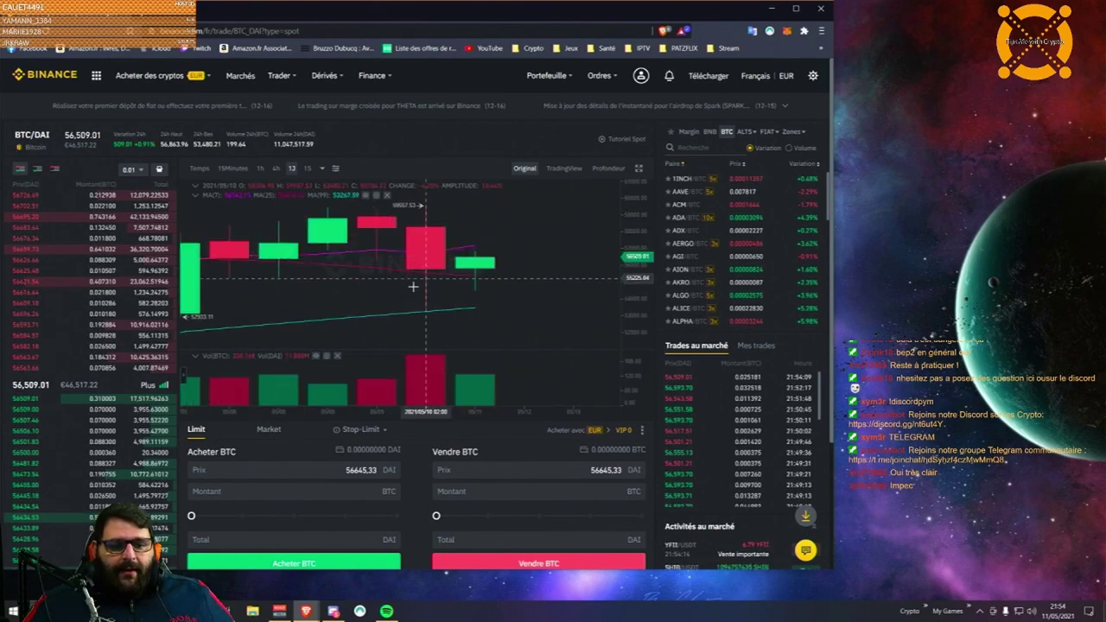
{"action": "scroll", "coordinate": [485, 256], "scroll_direction": "down", "scroll_amount": 5}
{"action": "scroll", "coordinate": [485, 257], "scroll_direction": "down", "scroll_amount": 5}
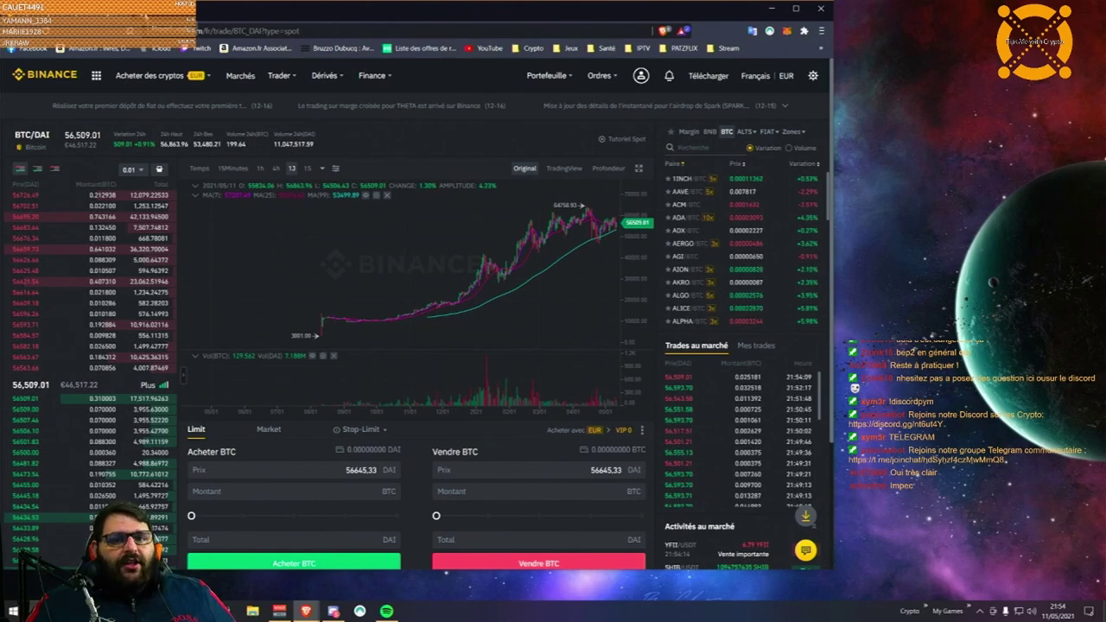
Step: Open the Spot wallet page in a new browser tab and switch to it
{"action": "mouse_move", "coordinate": [546, 76]}
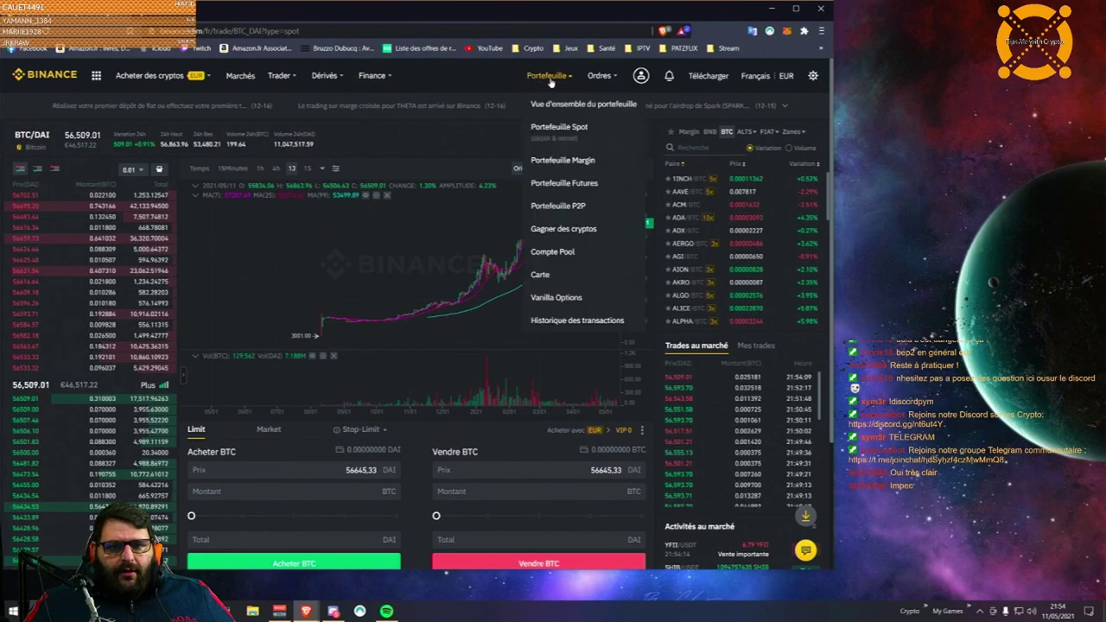
{"action": "right_click", "coordinate": [589, 128]}
{"action": "left_click", "coordinate": [608, 134]}
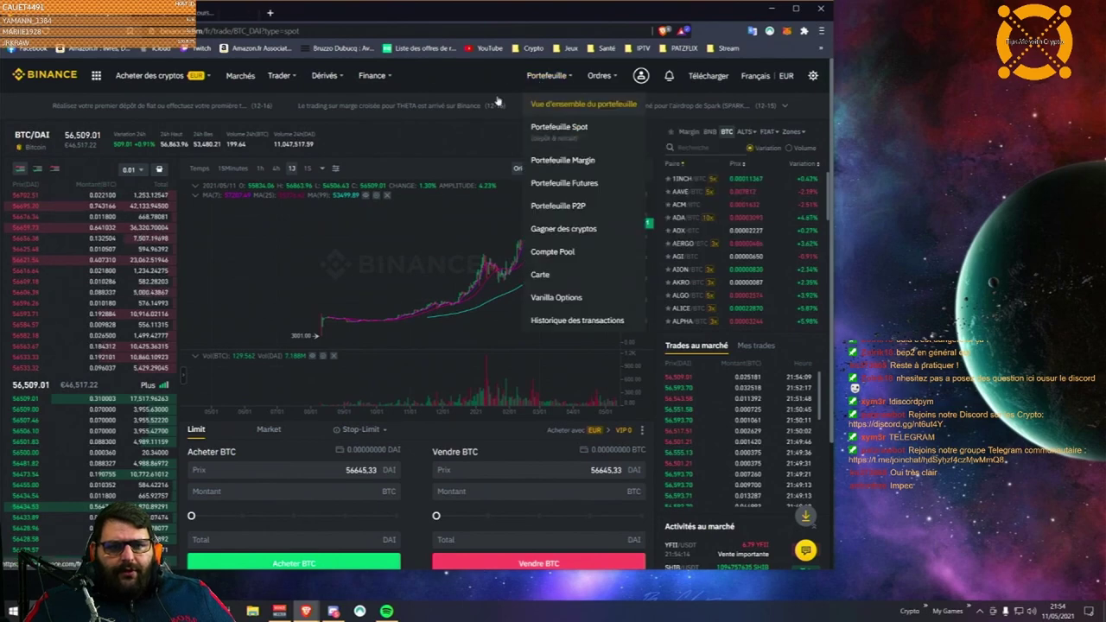
{"action": "left_click", "coordinate": [215, 15]}
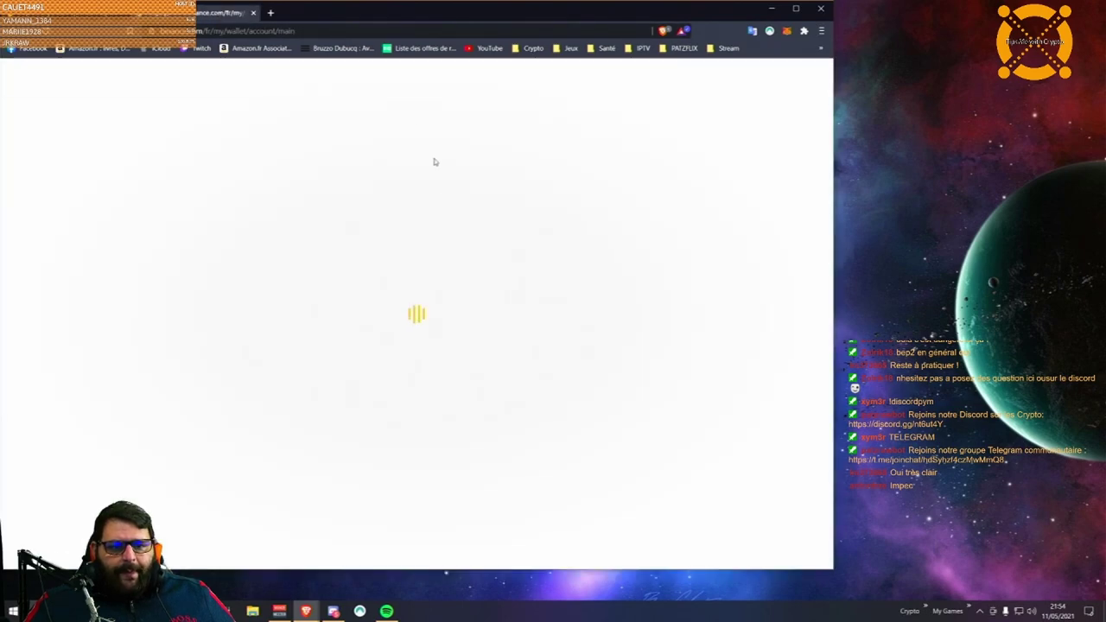
Step: Look through the fiat and crypto balances with their available actions, and return to the BTC/DAI trading page
{"action": "scroll", "coordinate": [526, 249], "scroll_direction": "down", "scroll_amount": 3}
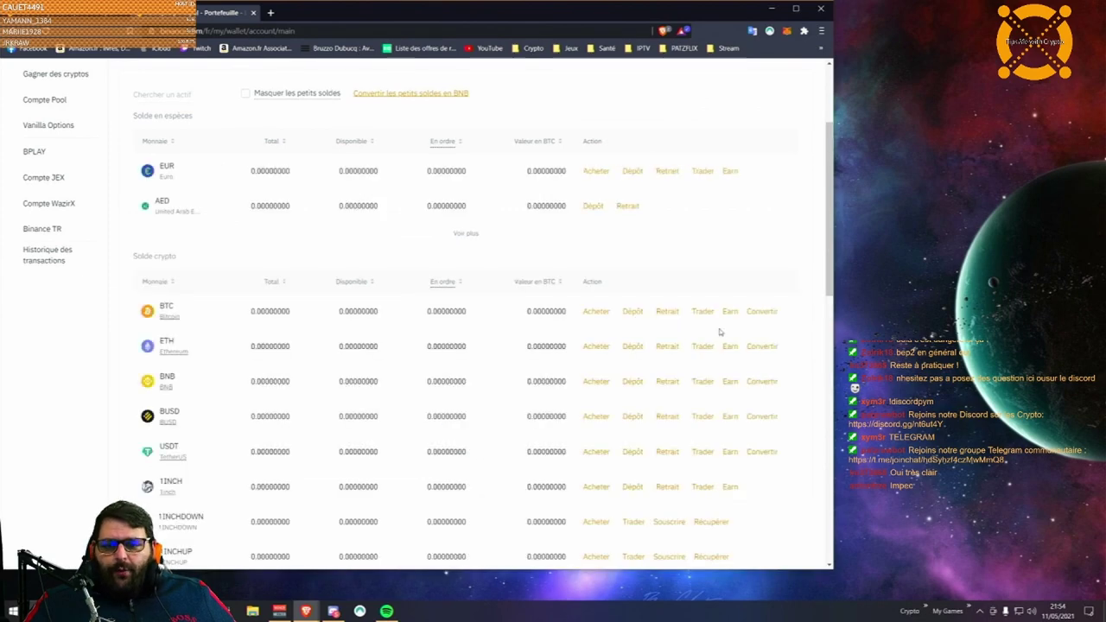
{"action": "scroll", "coordinate": [350, 325], "scroll_direction": "down", "scroll_amount": 10}
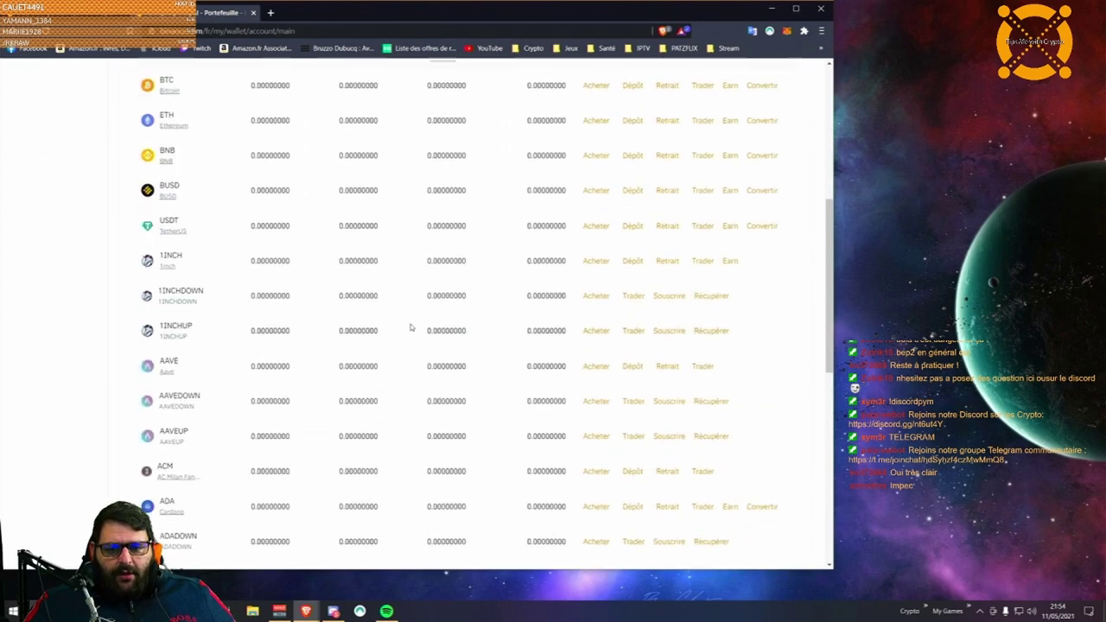
{"action": "scroll", "coordinate": [243, 397], "scroll_direction": "up", "scroll_amount": 4}
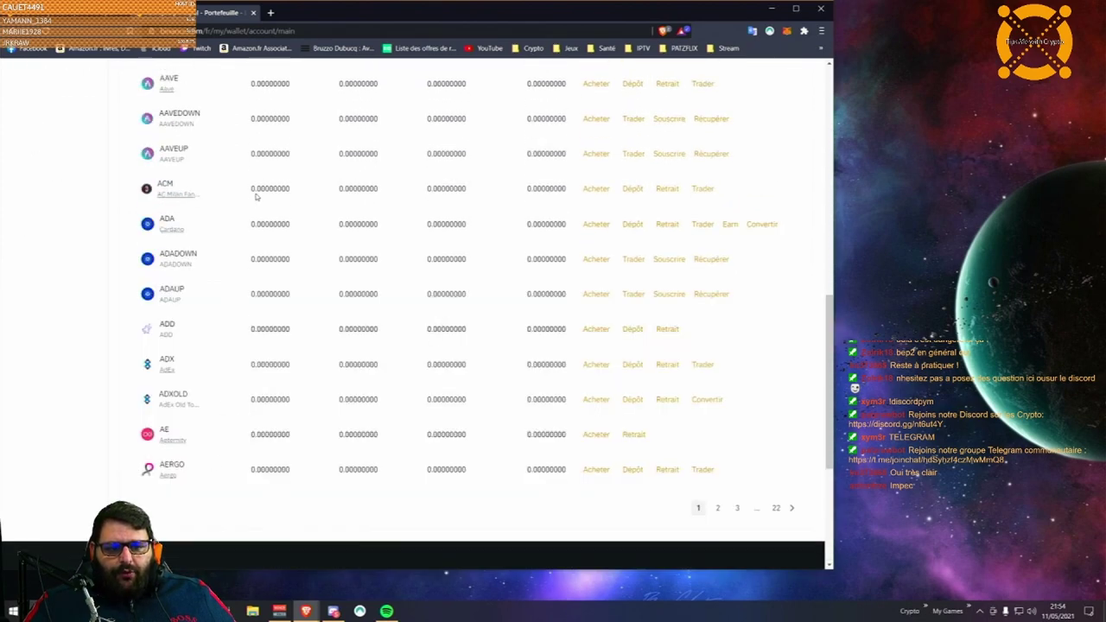
{"action": "scroll", "coordinate": [744, 320], "scroll_direction": "up", "scroll_amount": 3}
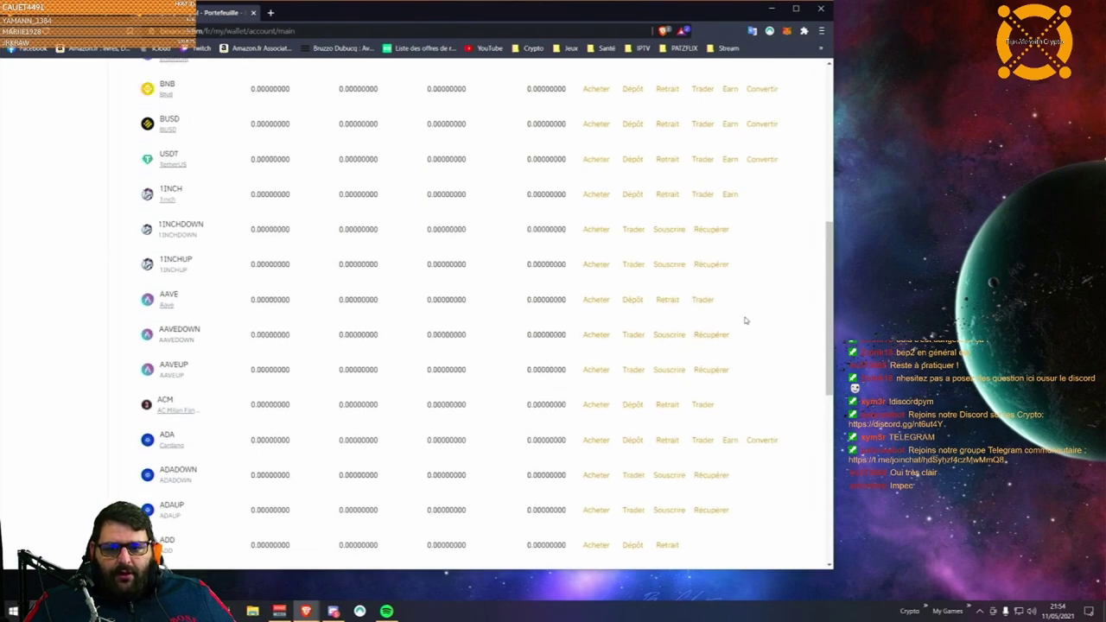
{"action": "scroll", "coordinate": [742, 324], "scroll_direction": "up", "scroll_amount": 3}
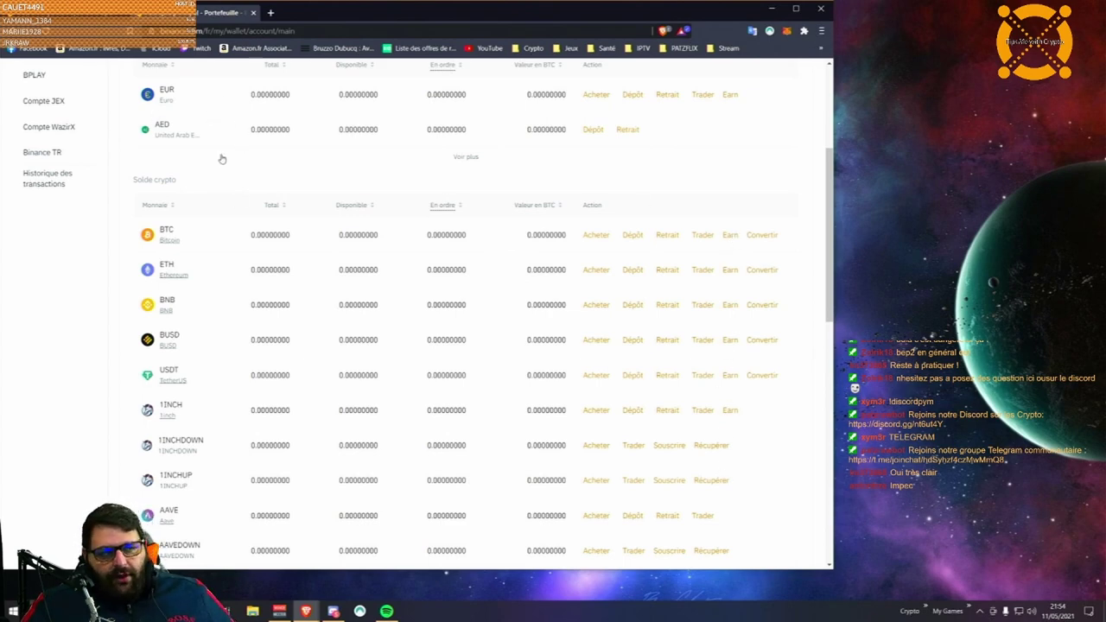
{"action": "scroll", "coordinate": [735, 358], "scroll_direction": "up", "scroll_amount": 5}
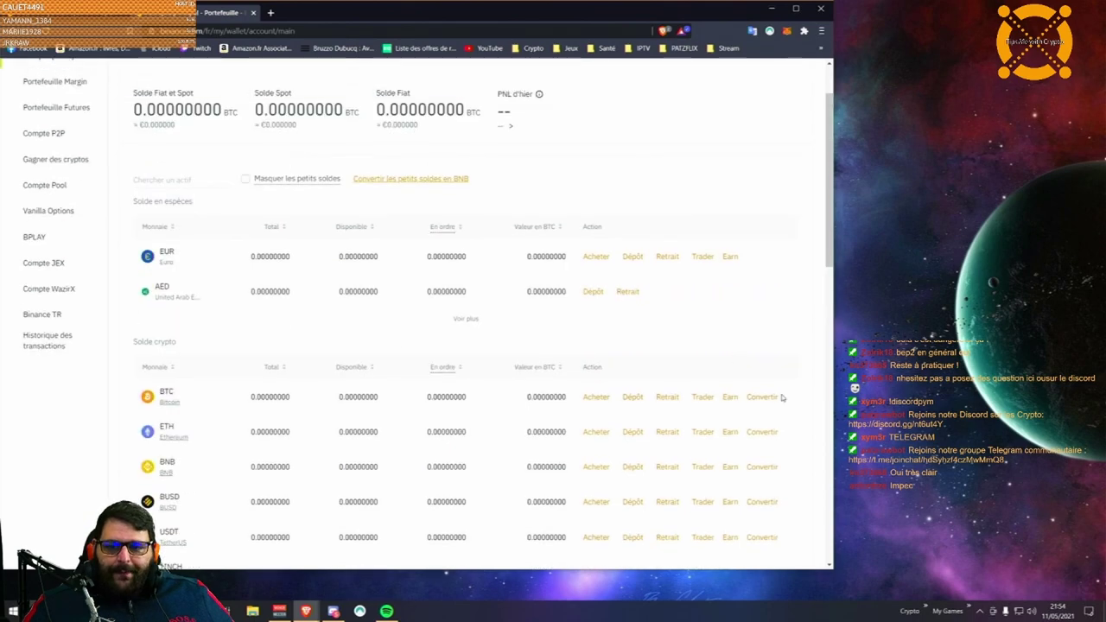
{"action": "scroll", "coordinate": [735, 358], "scroll_direction": "down", "scroll_amount": 5}
{"action": "left_click", "coordinate": [702, 339]}
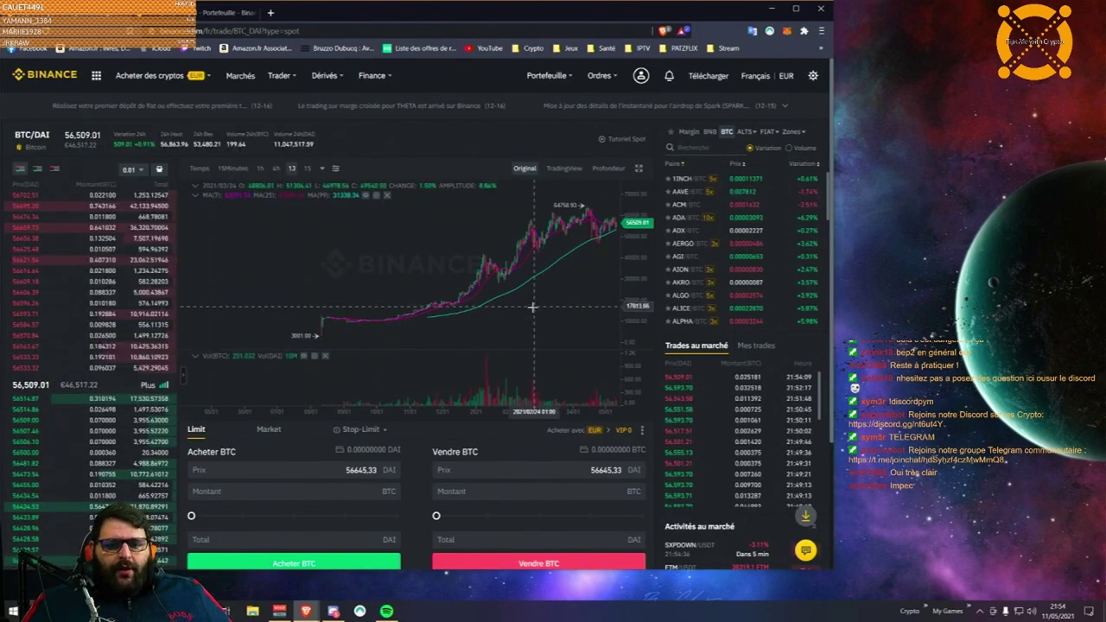
Step: Examine the BTC/DAI limit order forms, switch to market orders and highlight the current BTC price in the order book
{"action": "mouse_move", "coordinate": [389, 434]}
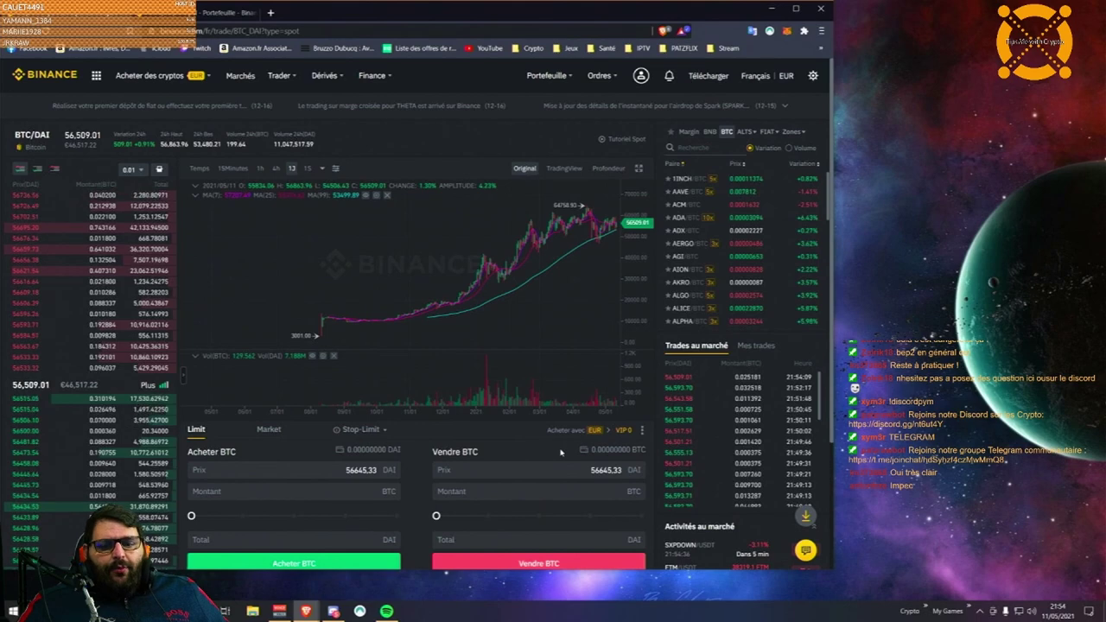
{"action": "scroll", "coordinate": [428, 415], "scroll_direction": "down", "scroll_amount": 2}
{"action": "scroll", "coordinate": [441, 371], "scroll_direction": "up", "scroll_amount": 1}
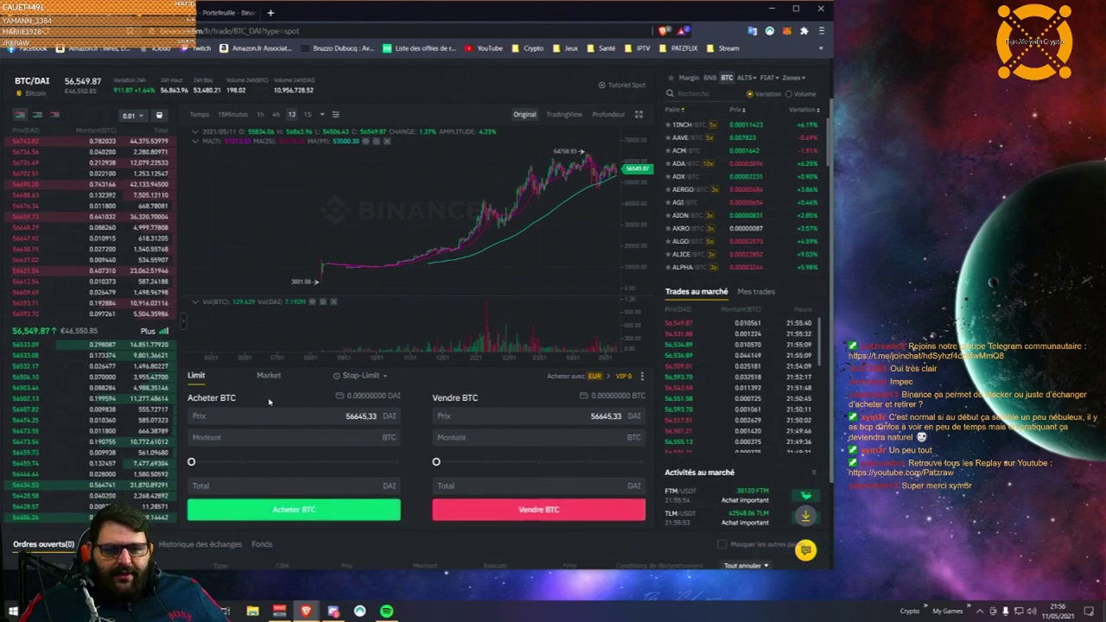
{"action": "scroll", "coordinate": [266, 397], "scroll_direction": "down", "scroll_amount": 1}
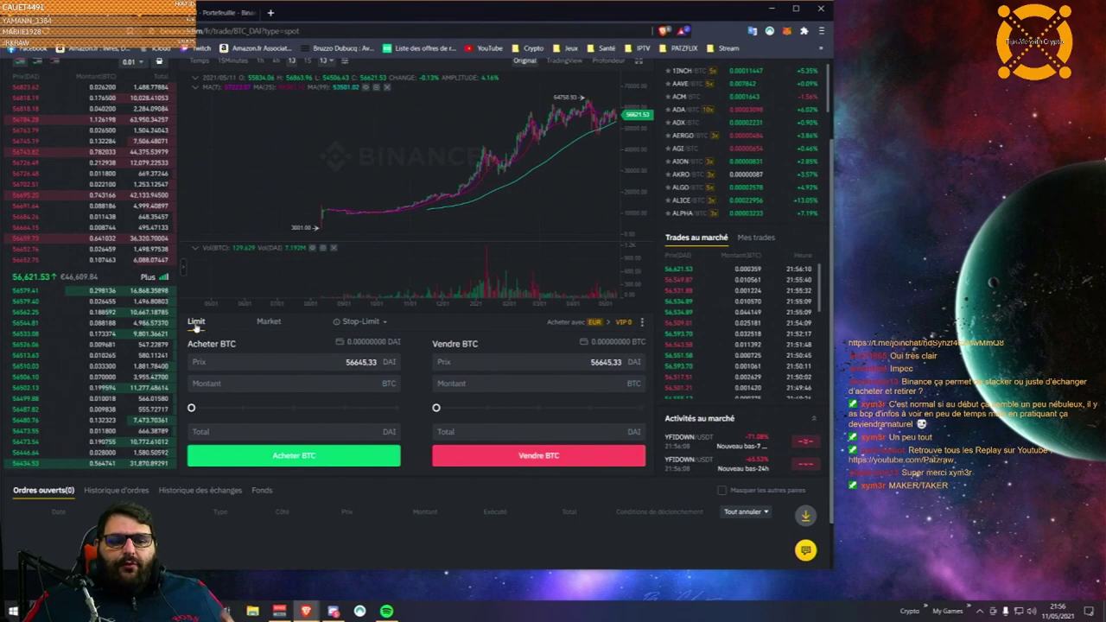
{"action": "mouse_move", "coordinate": [169, 320]}
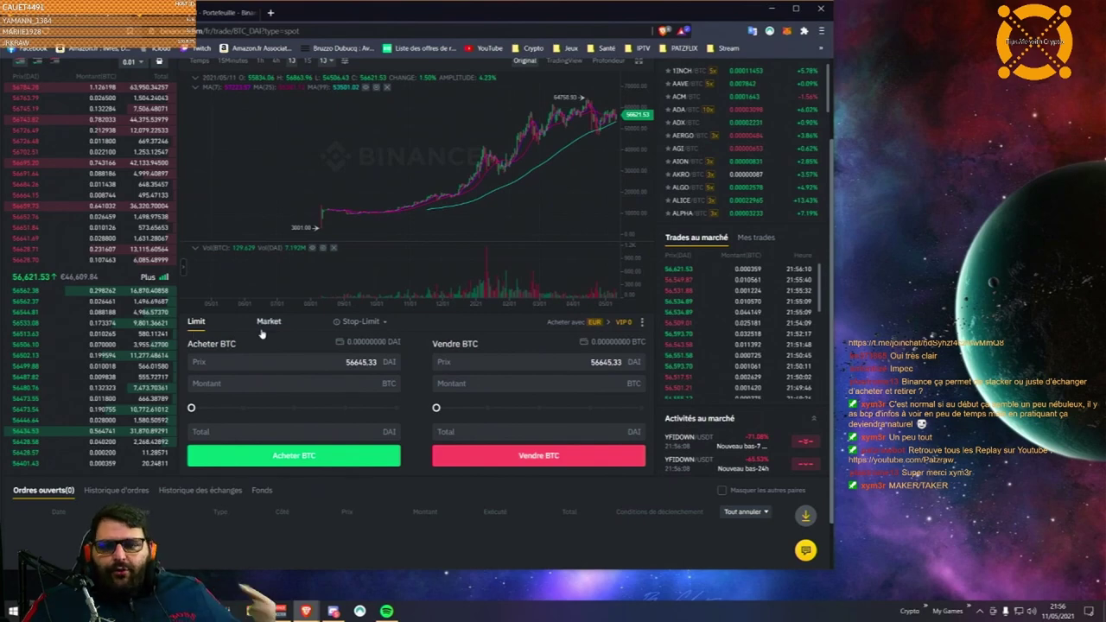
{"action": "left_click", "coordinate": [261, 333]}
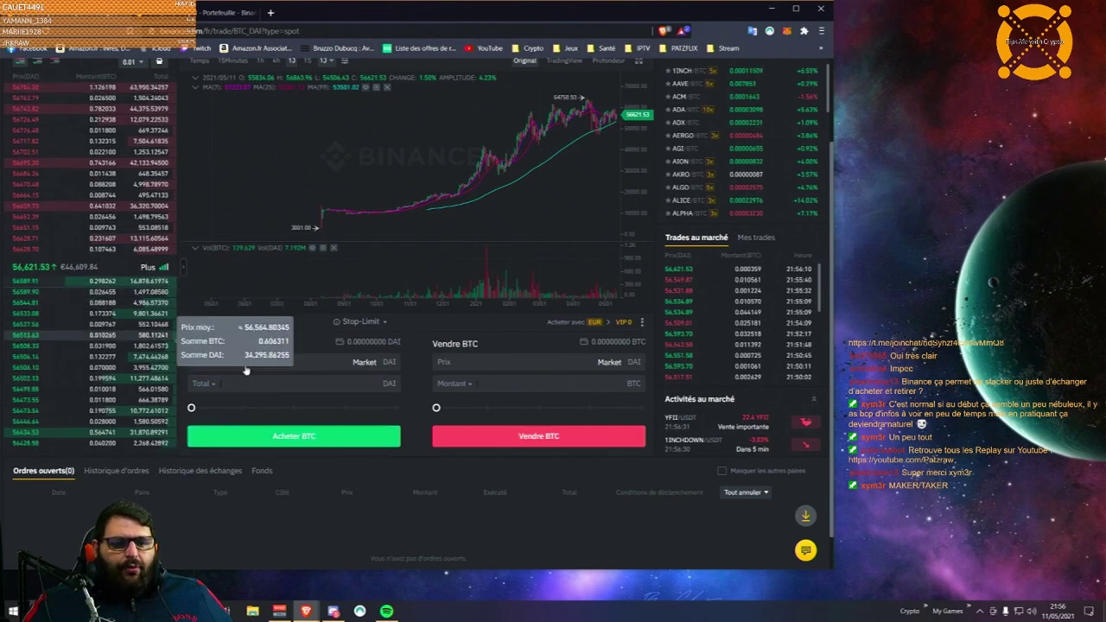
{"action": "double_click", "coordinate": [31, 267]}
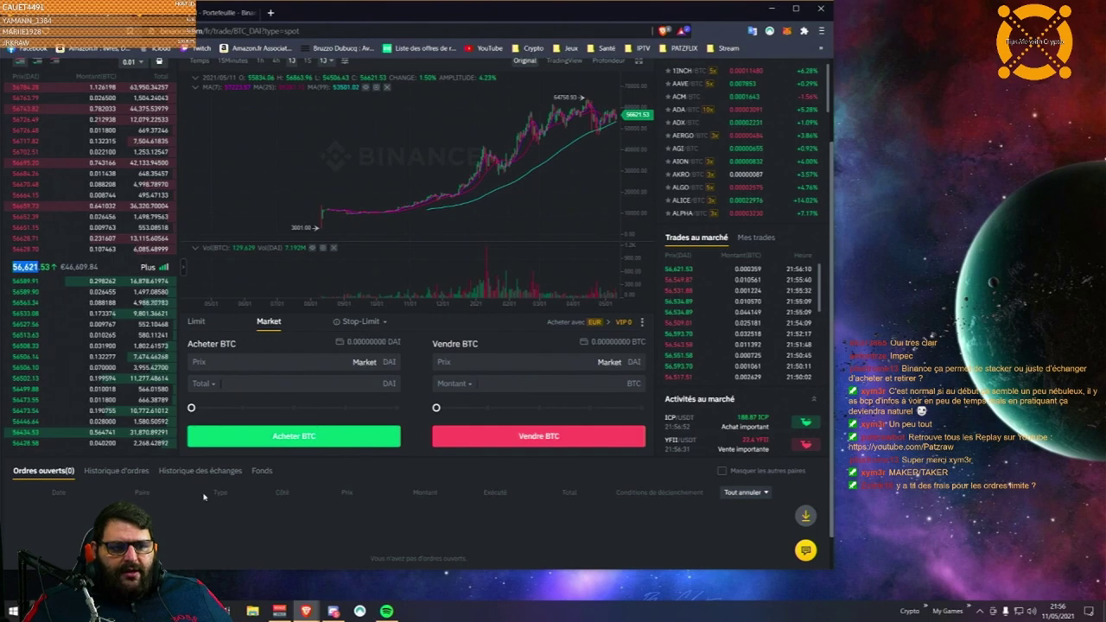
{"action": "mouse_move", "coordinate": [58, 332]}
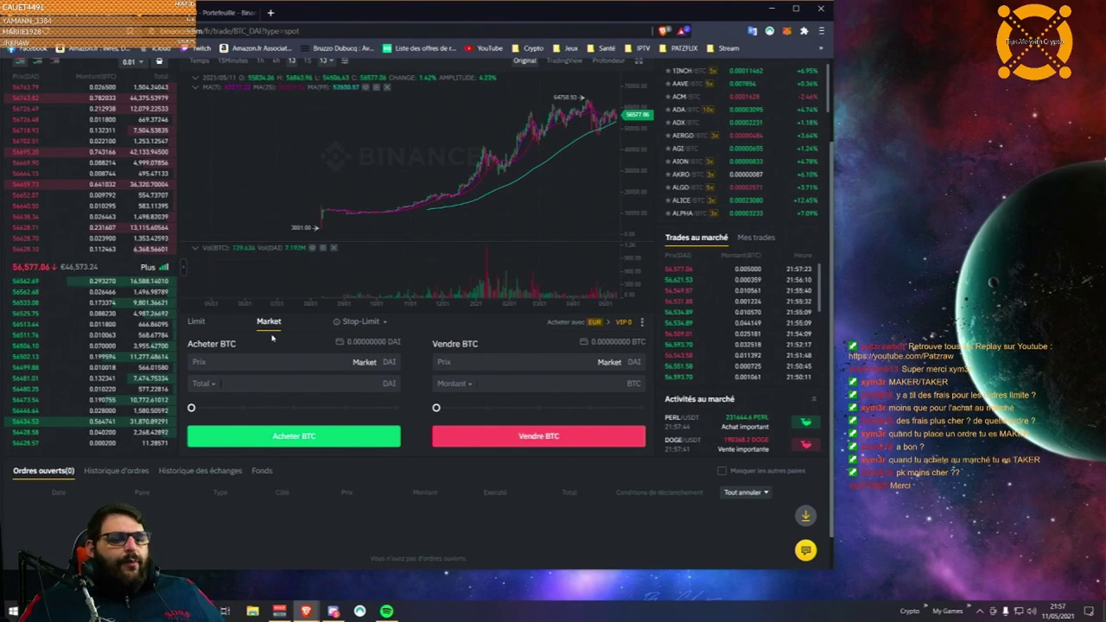
Step: Compare the limit and market order forms, and set the market buy total for BTC to 10 DAI
{"action": "left_click", "coordinate": [196, 334]}
{"action": "left_click", "coordinate": [279, 328]}
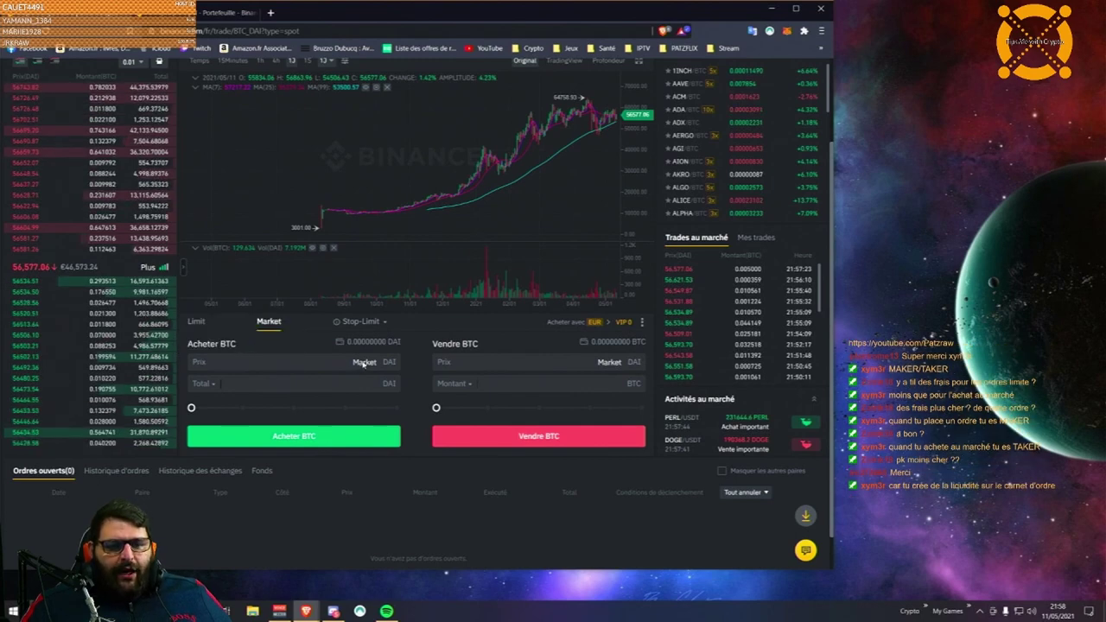
{"action": "left_click", "coordinate": [247, 377]}
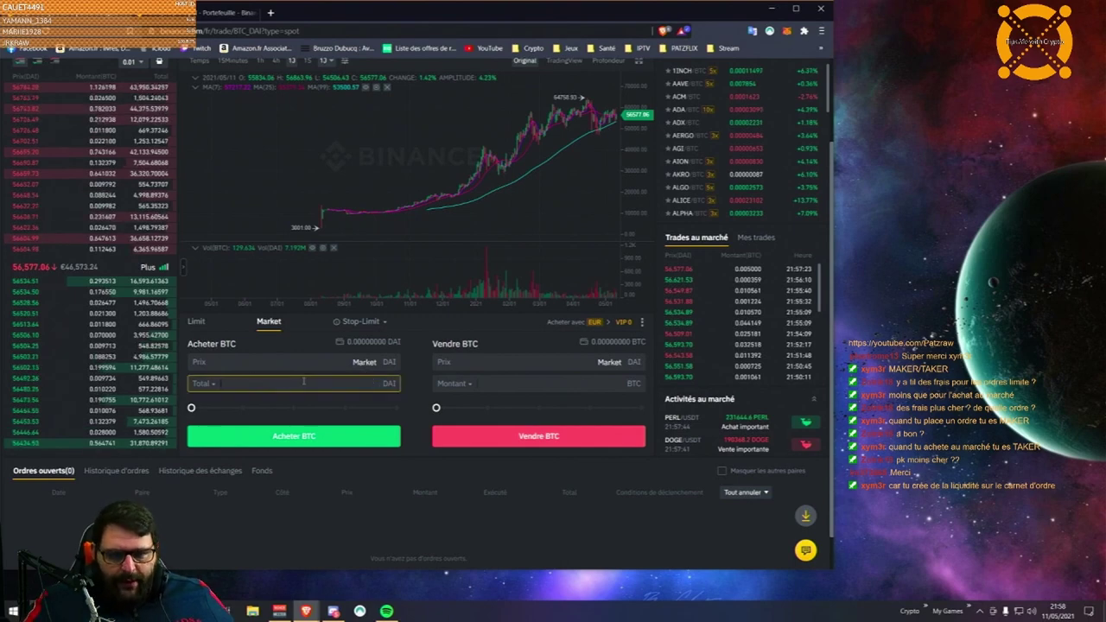
{"action": "type", "text": "10"}
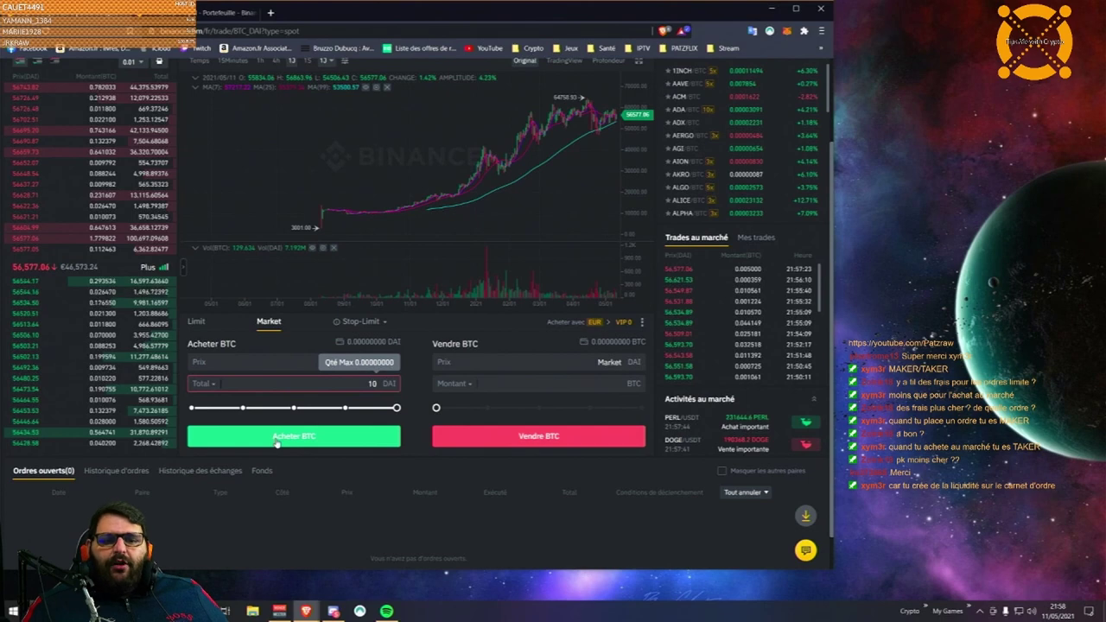
Step: Switch to a limit order and set the BTC buy price to 55000 DAI
{"action": "left_click", "coordinate": [197, 322]}
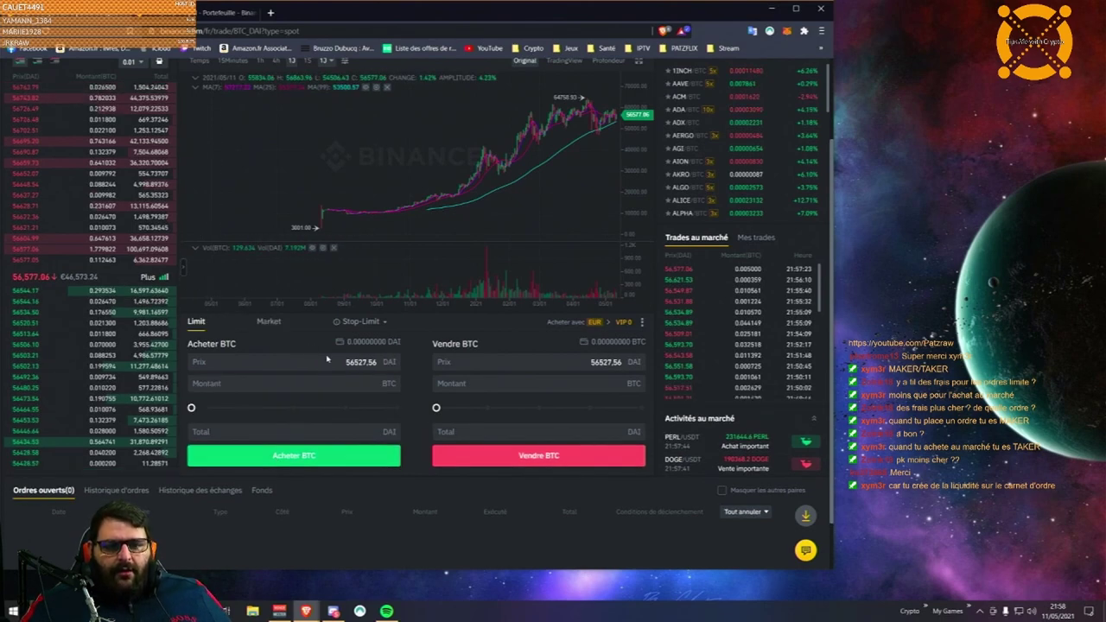
{"action": "left_click", "coordinate": [285, 361]}
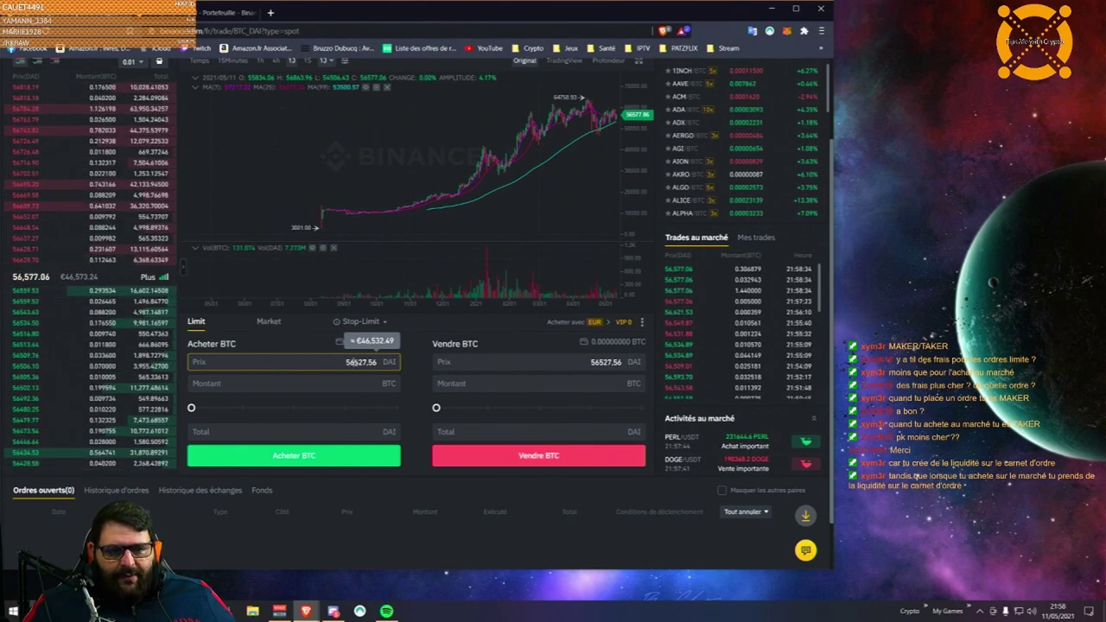
{"action": "left_click_drag", "start_coordinate": [346, 362], "coordinate": [377, 363]}
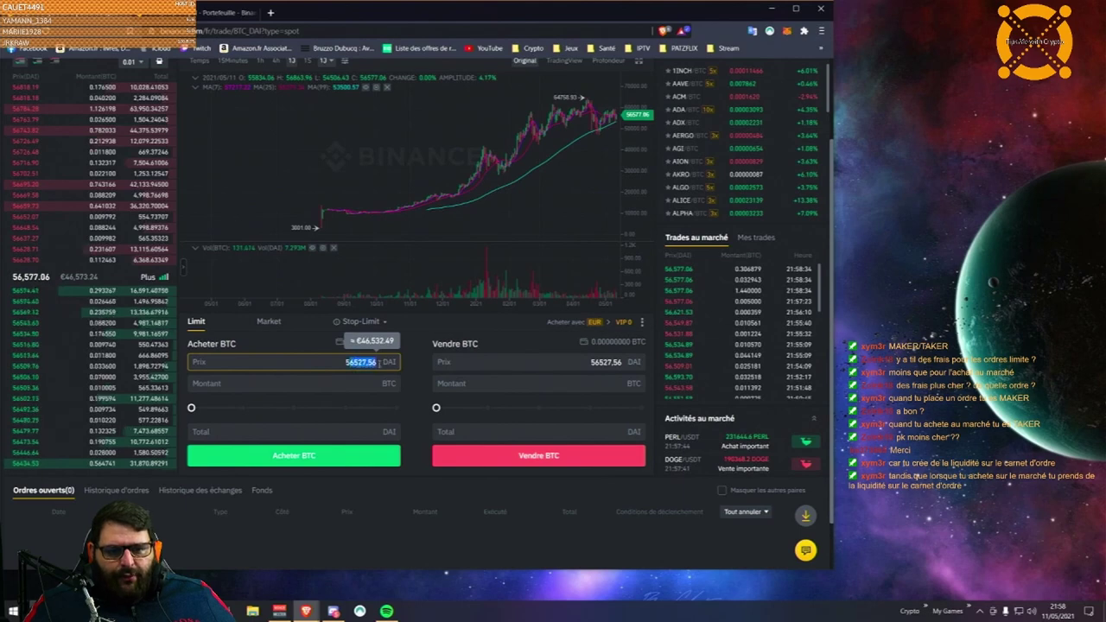
{"action": "type", "text": "55000"}
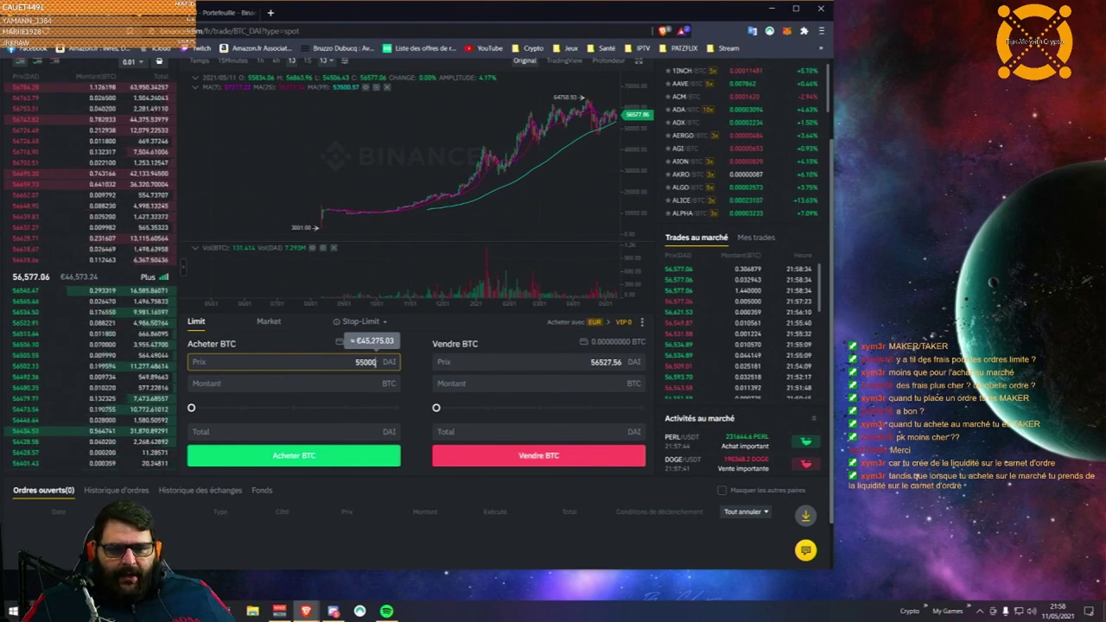
{"action": "double_click", "coordinate": [362, 362]}
{"action": "left_click", "coordinate": [362, 362]}
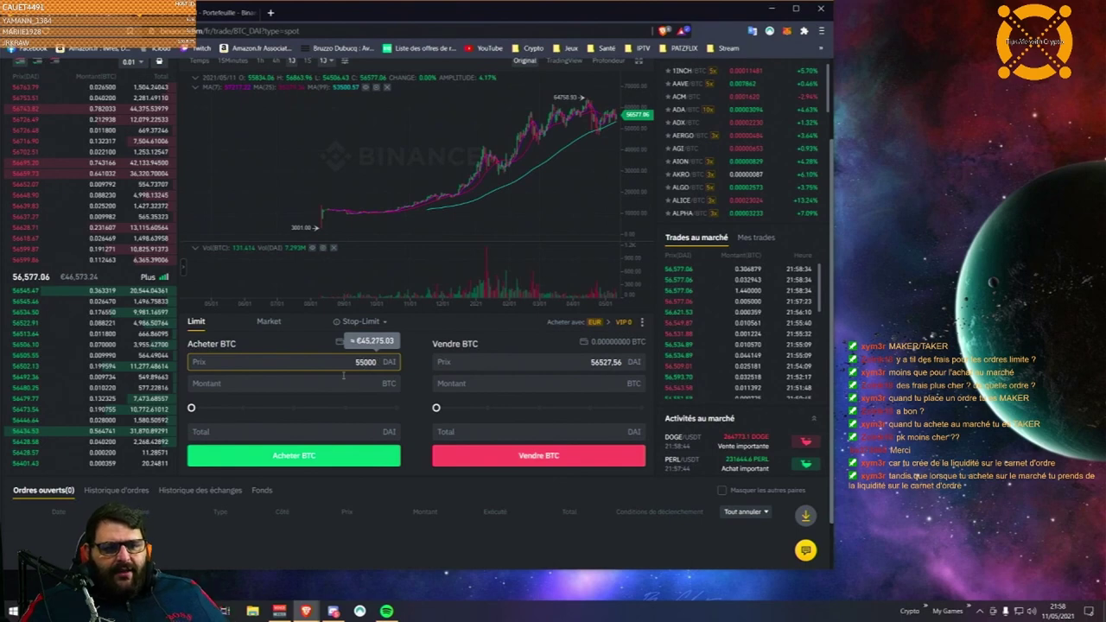
Step: Set the amount of the limit buy order to 0,0023 BTC
{"action": "left_click", "coordinate": [347, 384]}
{"action": "type", "text": "0"}
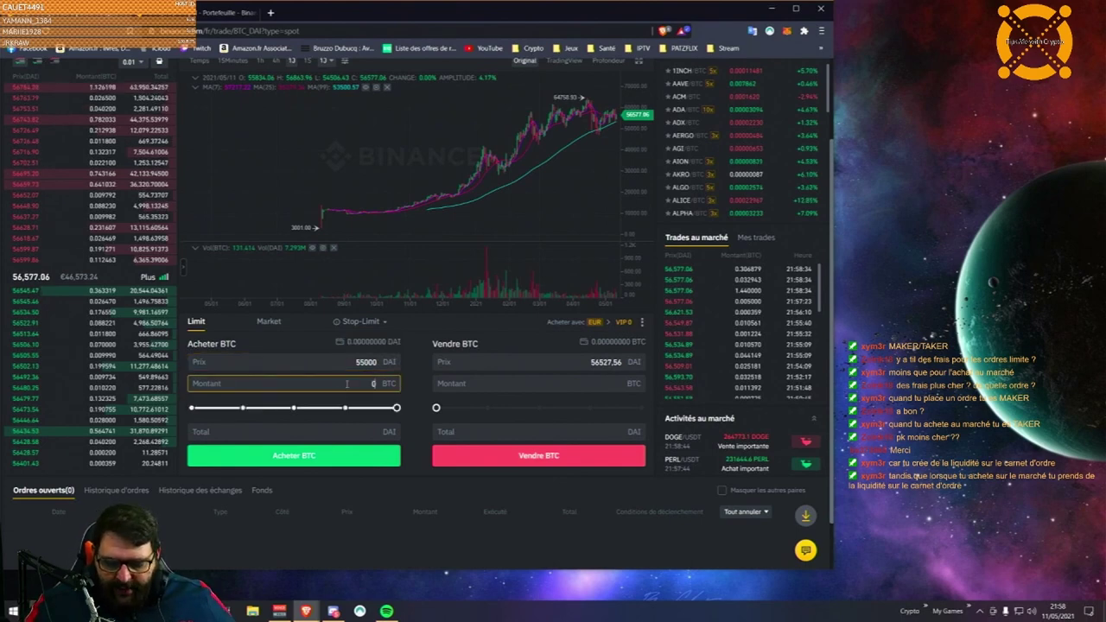
{"action": "key", "text": "BackSpace"}
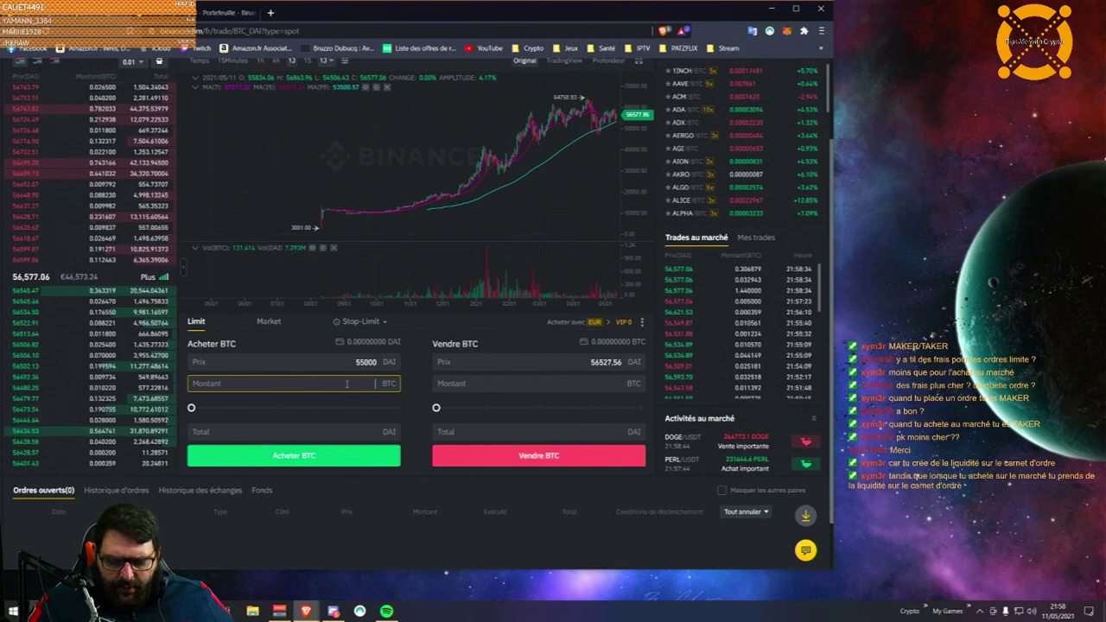
{"action": "type", "text": "0,0023"}
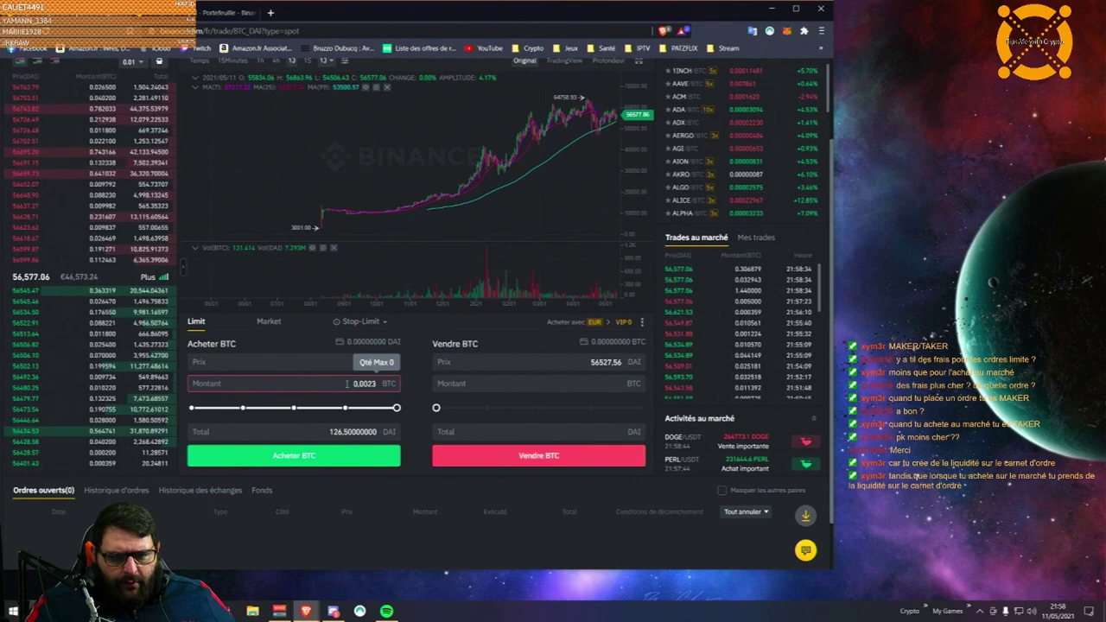
Step: Check the limit buy total and the sell amount field, and return to the market order forms
{"action": "left_click", "coordinate": [353, 431]}
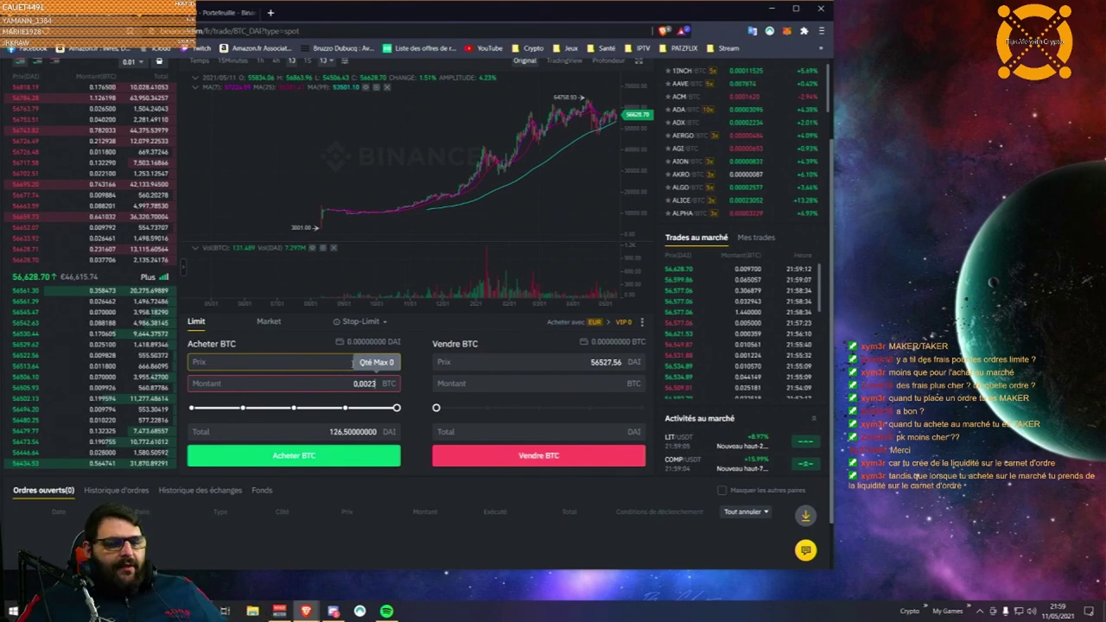
{"action": "left_click", "coordinate": [593, 387]}
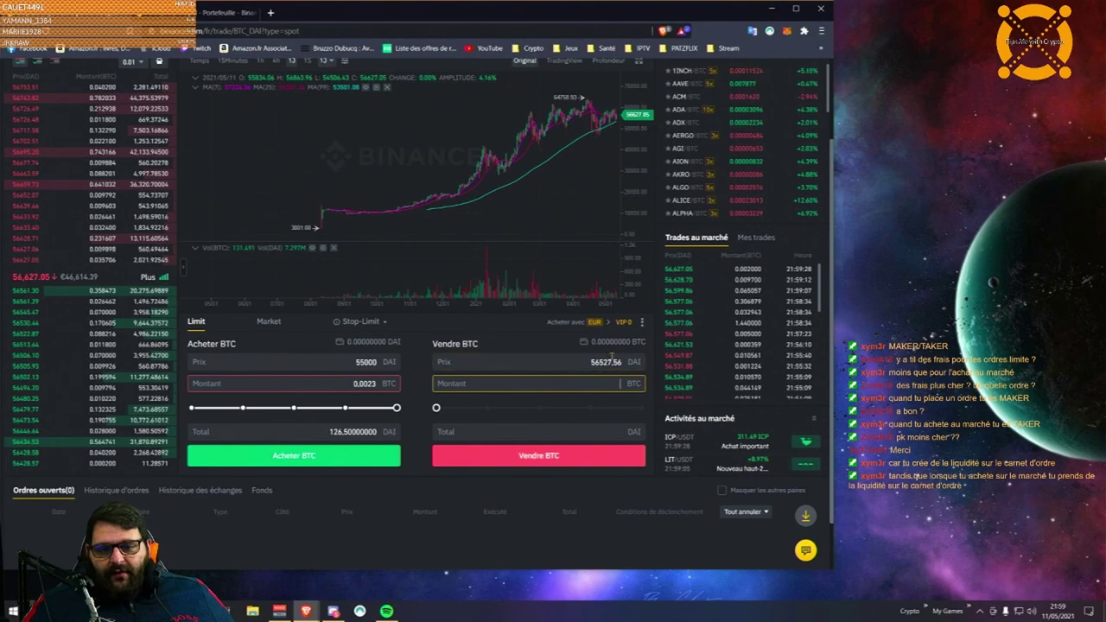
{"action": "left_click", "coordinate": [273, 322]}
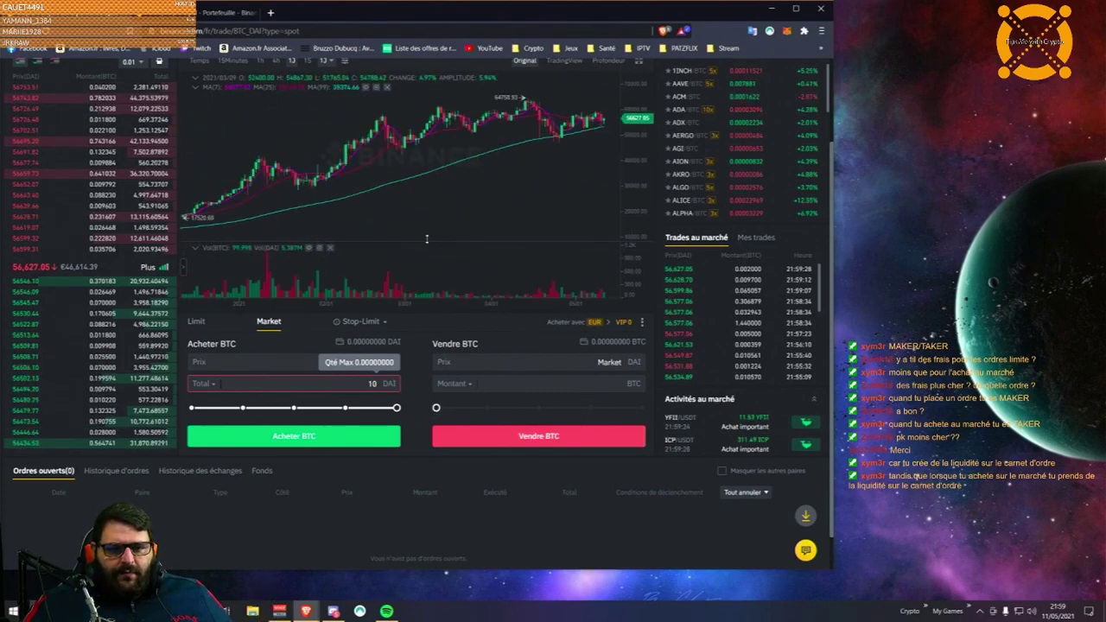
{"action": "left_click_drag", "start_coordinate": [834, 501], "coordinate": [831, 454]}
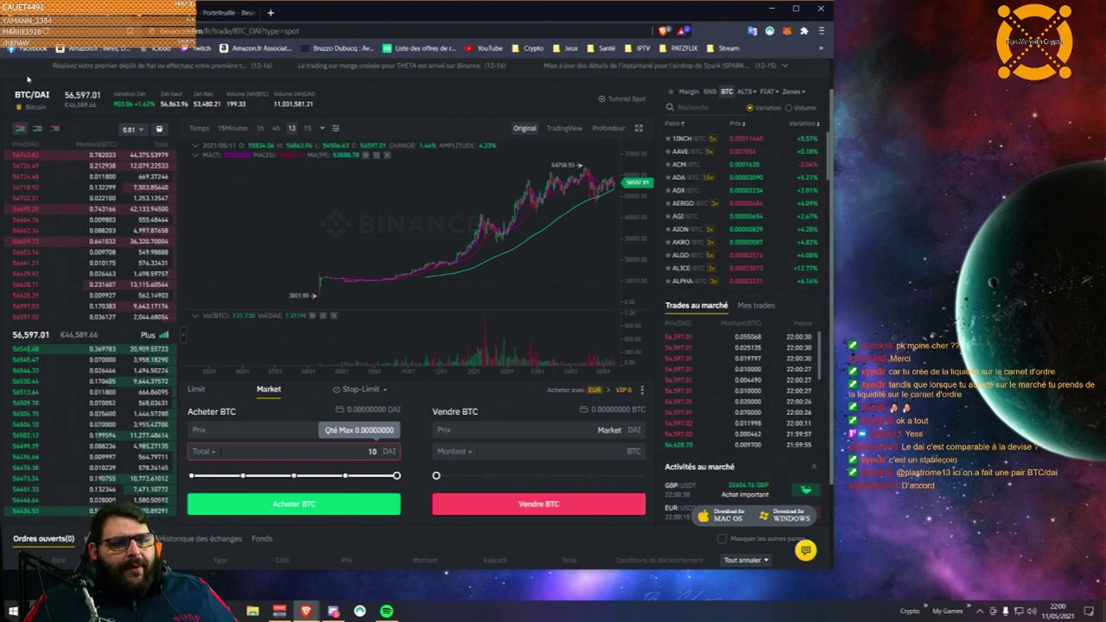
Step: Return to the main account wallet, view the BTC deposit page and its recent deposit history, and go back to the balances
{"action": "key", "text": "alt+Left"}
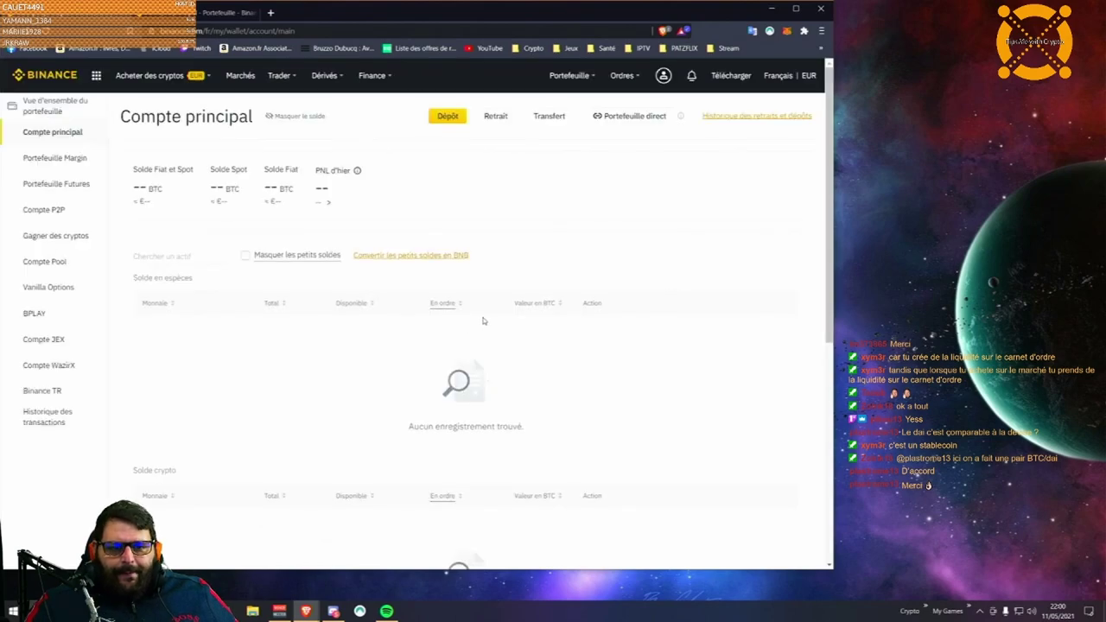
{"action": "scroll", "coordinate": [536, 332], "scroll_direction": "down", "scroll_amount": 2}
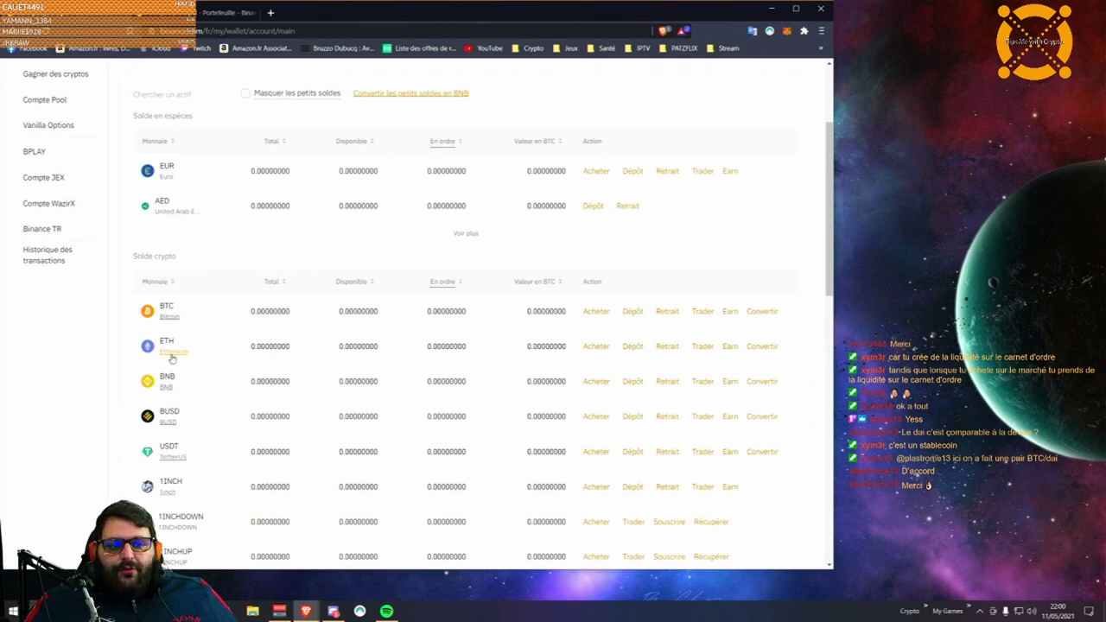
{"action": "scroll", "coordinate": [415, 346], "scroll_direction": "down", "scroll_amount": 1}
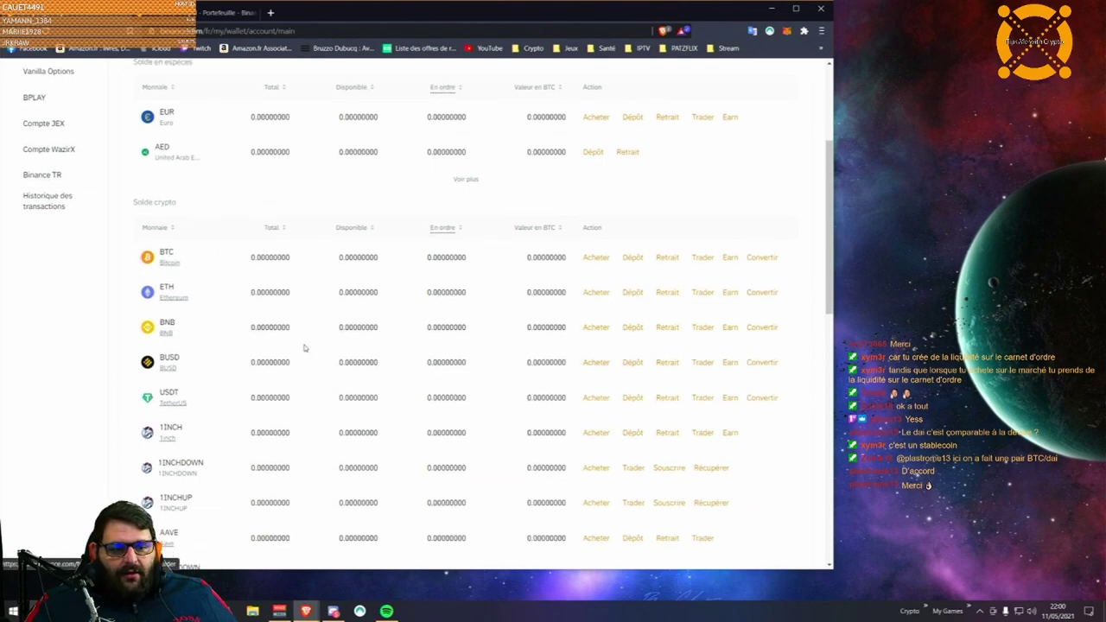
{"action": "left_click", "coordinate": [632, 258]}
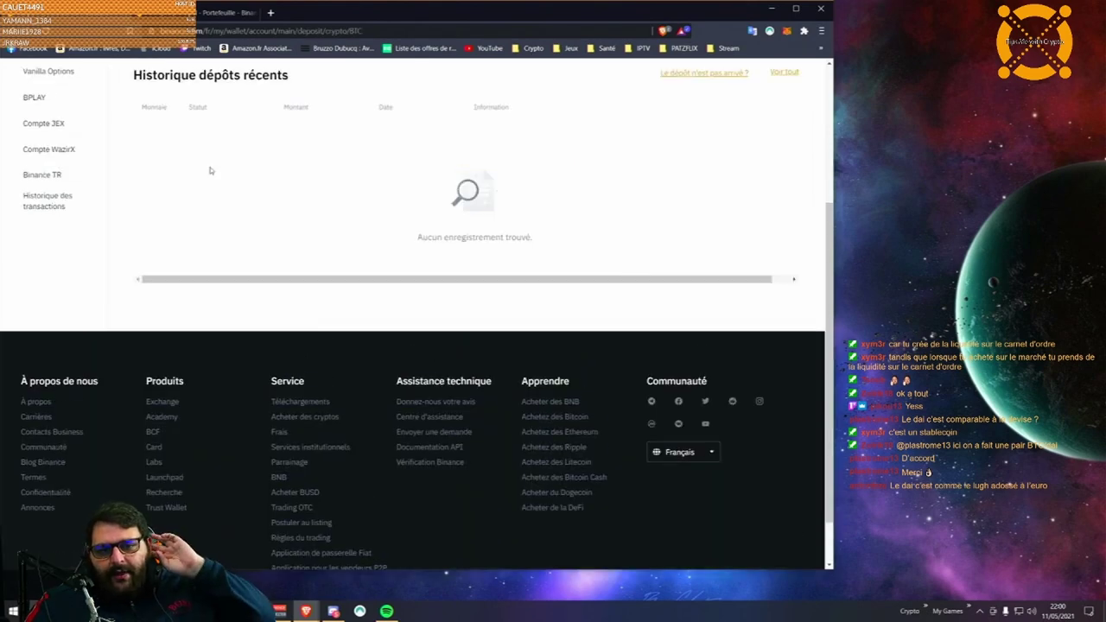
{"action": "scroll", "coordinate": [576, 276], "scroll_direction": "down", "scroll_amount": 3}
{"action": "key", "text": "alt+Left"}
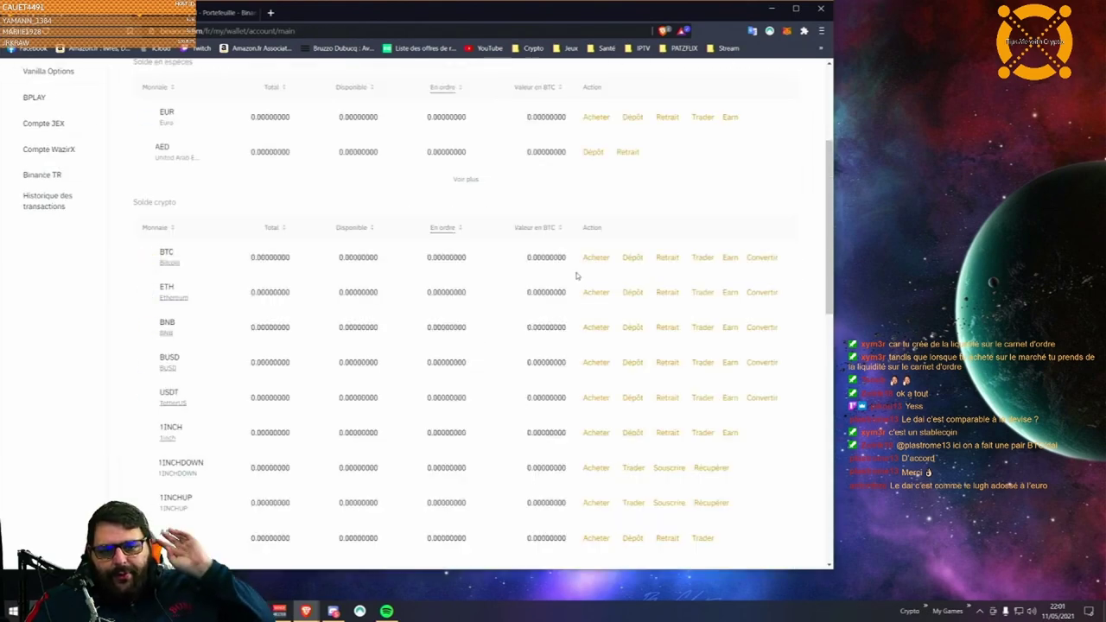
Step: Browse the trading pairs offered for BTC and open the BTC/BUSD spot market
{"action": "left_click", "coordinate": [703, 259]}
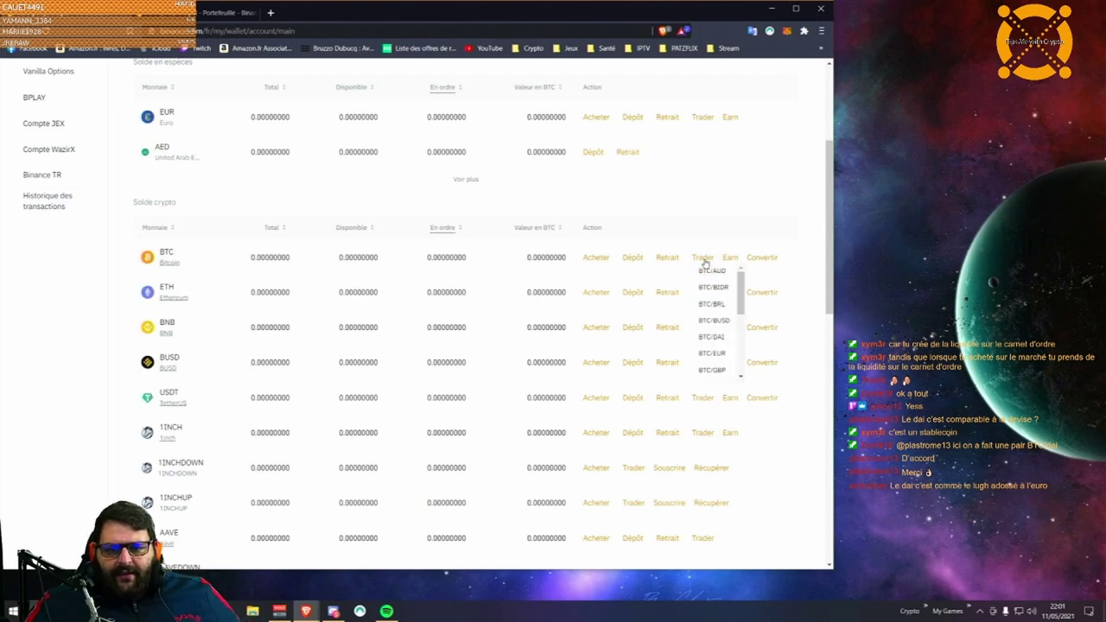
{"action": "scroll", "coordinate": [732, 298], "scroll_direction": "down", "scroll_amount": 5}
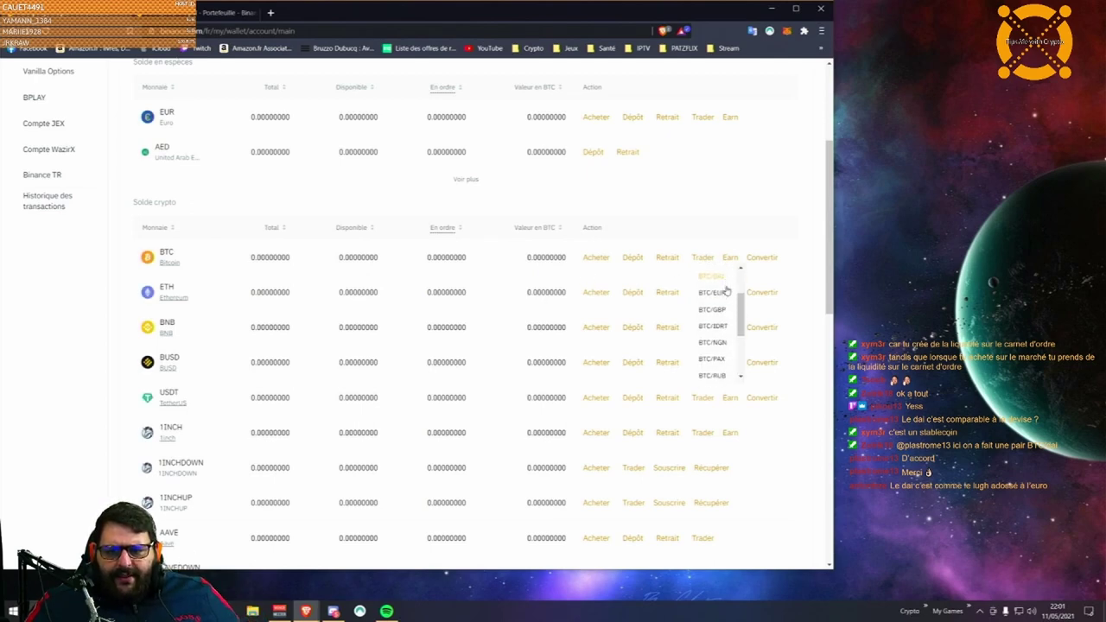
{"action": "scroll", "coordinate": [725, 298], "scroll_direction": "down", "scroll_amount": 1}
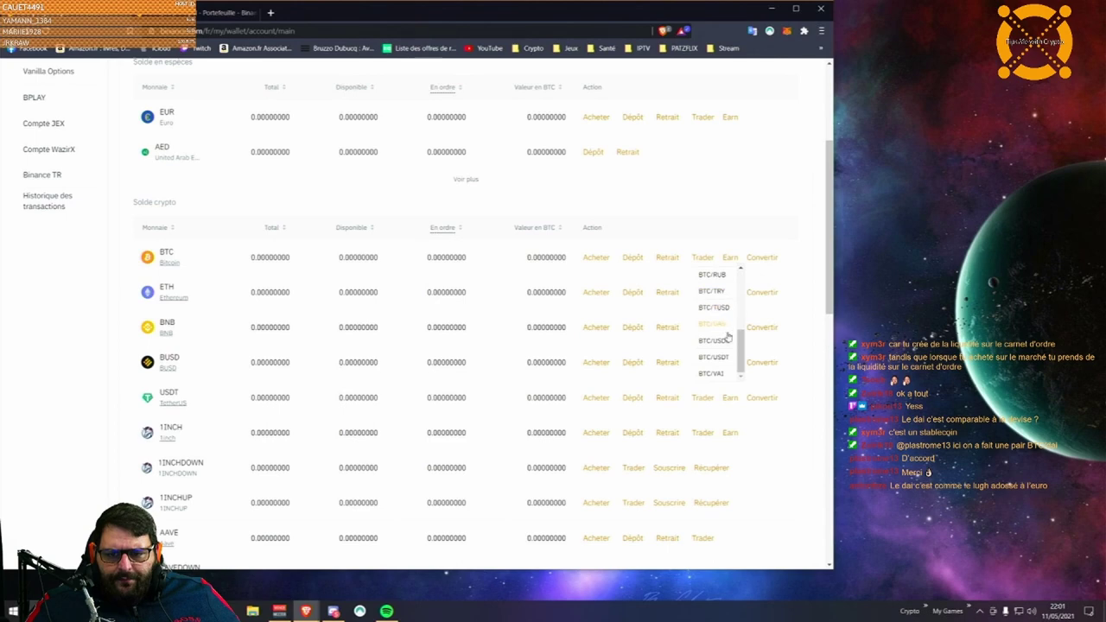
{"action": "scroll", "coordinate": [724, 369], "scroll_direction": "up", "scroll_amount": 6}
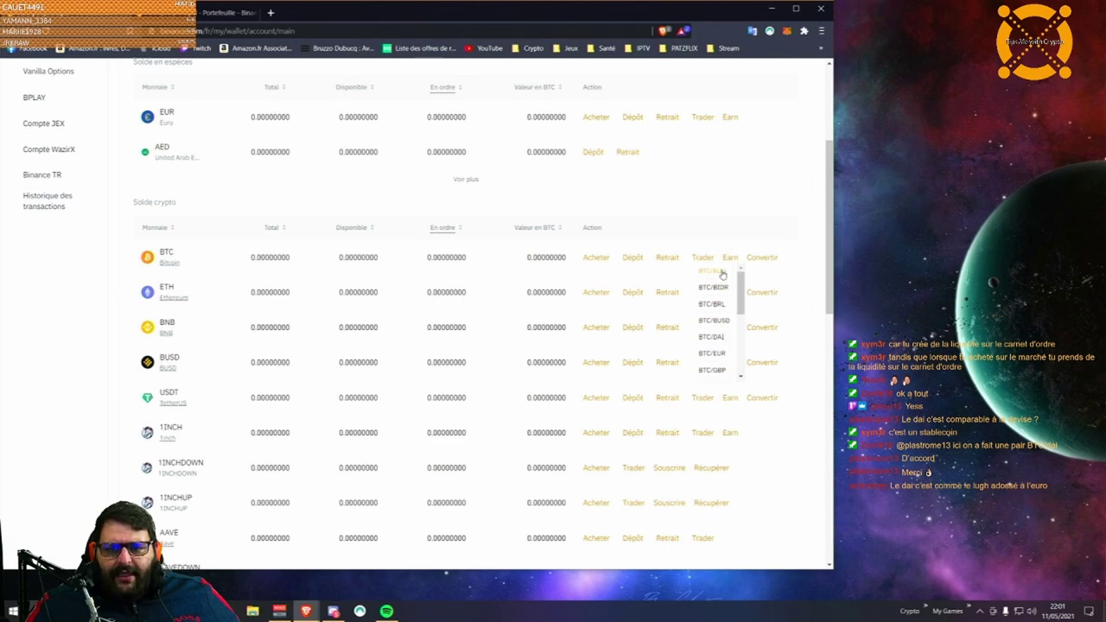
{"action": "left_click", "coordinate": [721, 324]}
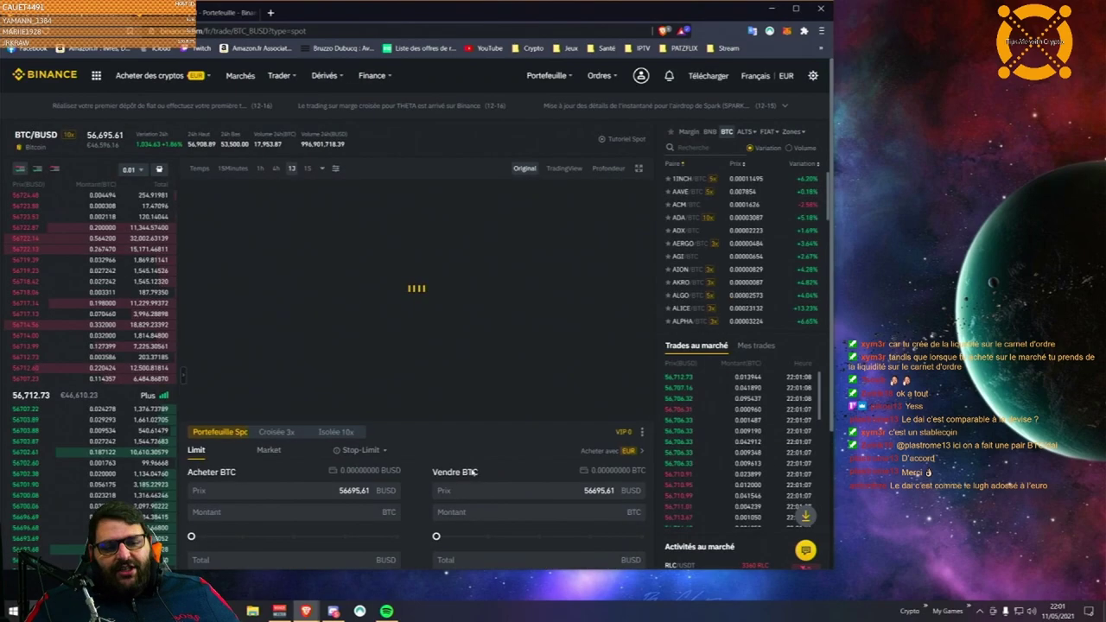
Step: Look over the BTC/BUSD chart and order forms, and filter the market pair list to ETH-quoted pairs
{"action": "scroll", "coordinate": [351, 282], "scroll_direction": "down", "scroll_amount": 2}
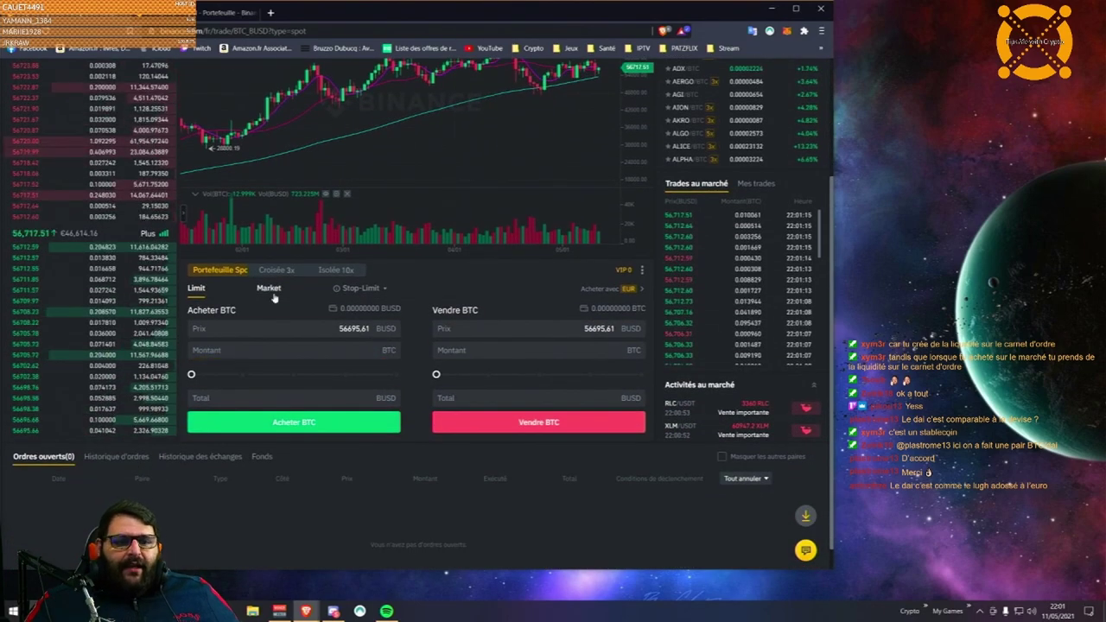
{"action": "scroll", "coordinate": [442, 313], "scroll_direction": "up", "scroll_amount": 2}
{"action": "scroll", "coordinate": [442, 313], "scroll_direction": "up", "scroll_amount": 1}
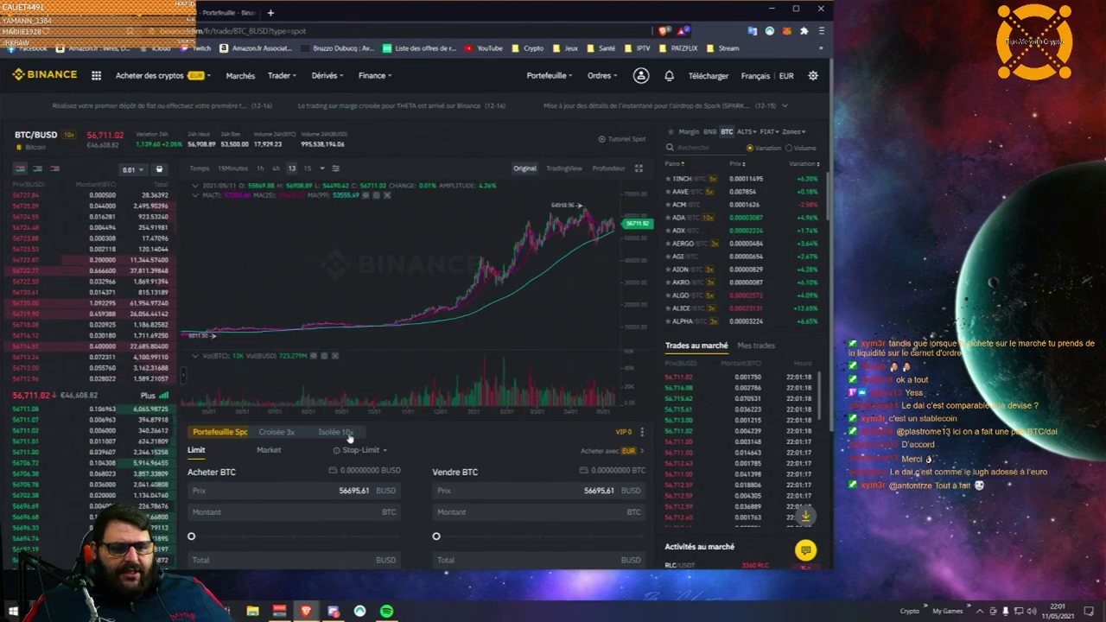
{"action": "scroll", "coordinate": [307, 402], "scroll_direction": "down", "scroll_amount": 1}
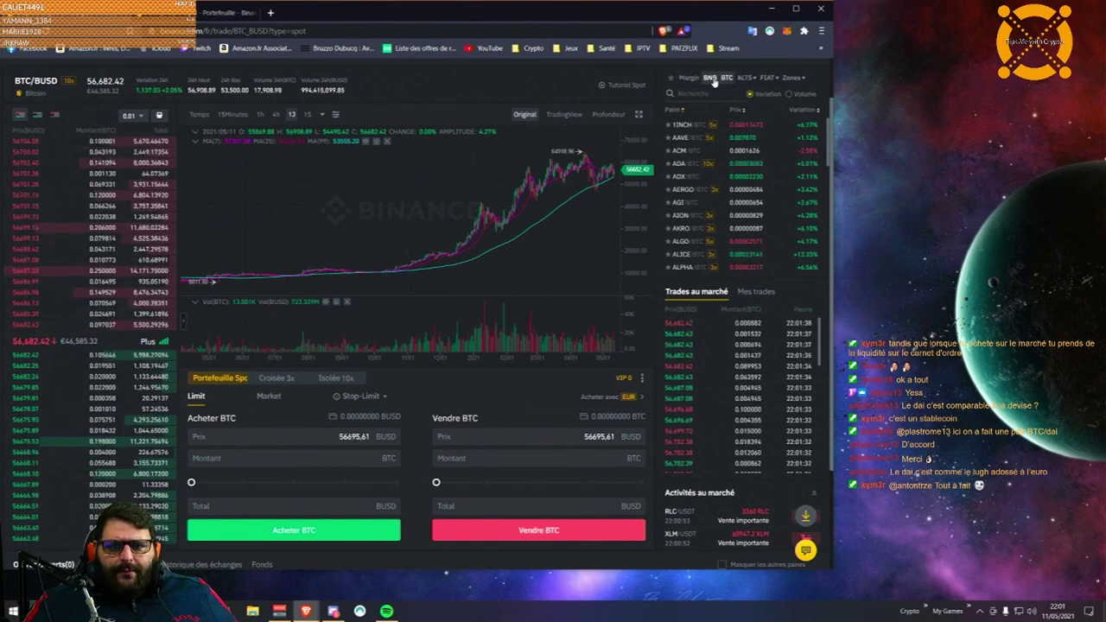
{"action": "mouse_move", "coordinate": [748, 79]}
{"action": "left_click", "coordinate": [752, 106]}
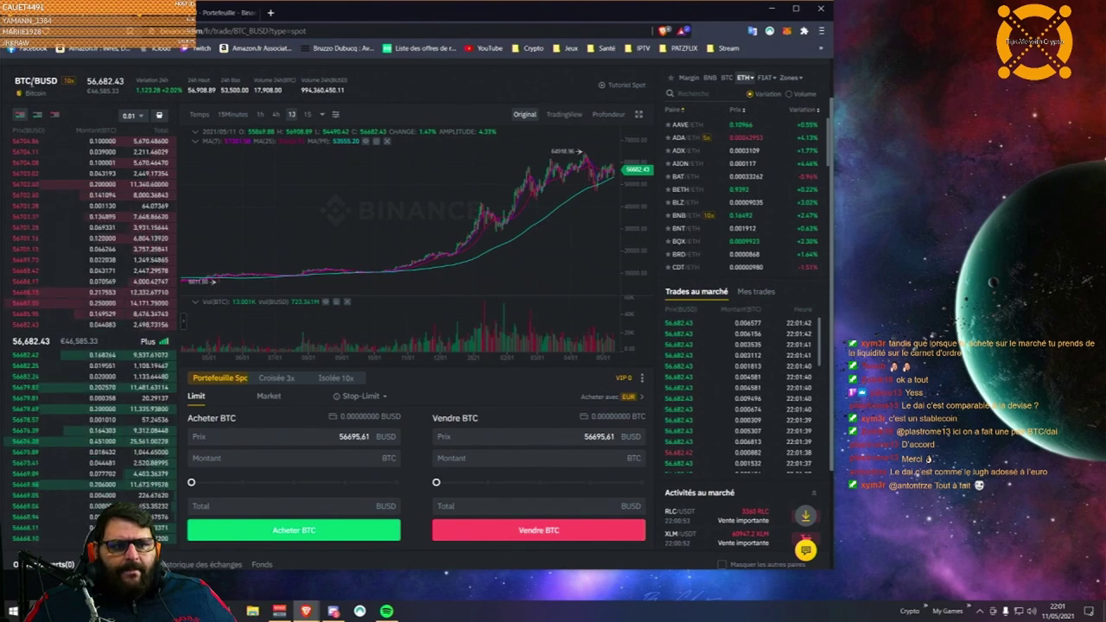
Step: Browse the fiat and stablecoin quote currencies and filter the market pair list to BUSD
{"action": "mouse_move", "coordinate": [752, 83]}
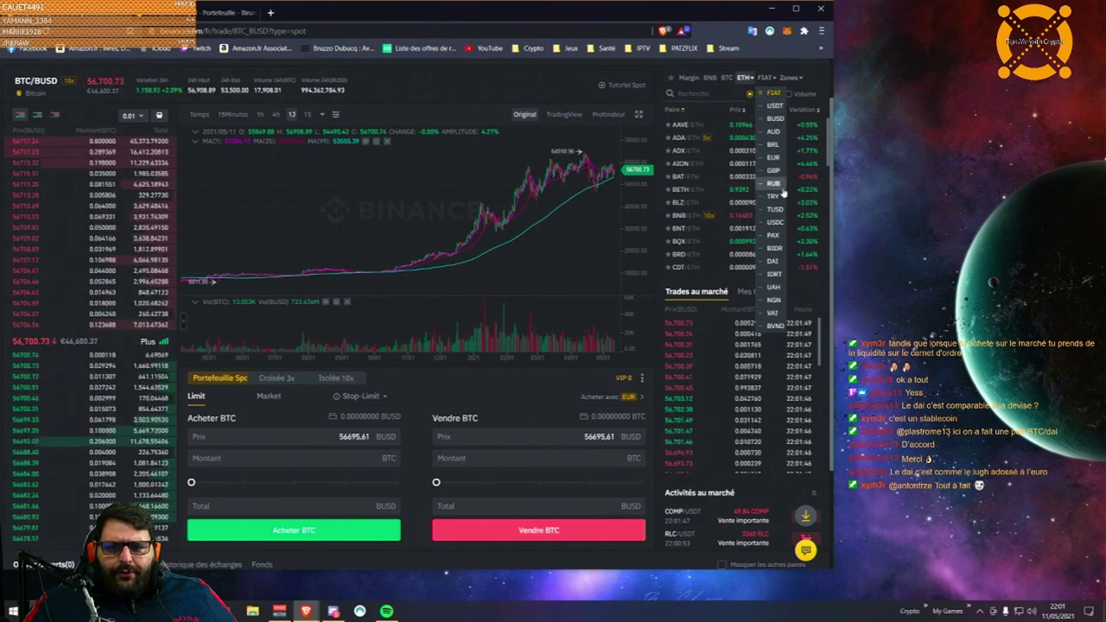
{"action": "scroll", "coordinate": [776, 279], "scroll_direction": "down", "scroll_amount": 1}
{"action": "scroll", "coordinate": [775, 278], "scroll_direction": "down", "scroll_amount": 1}
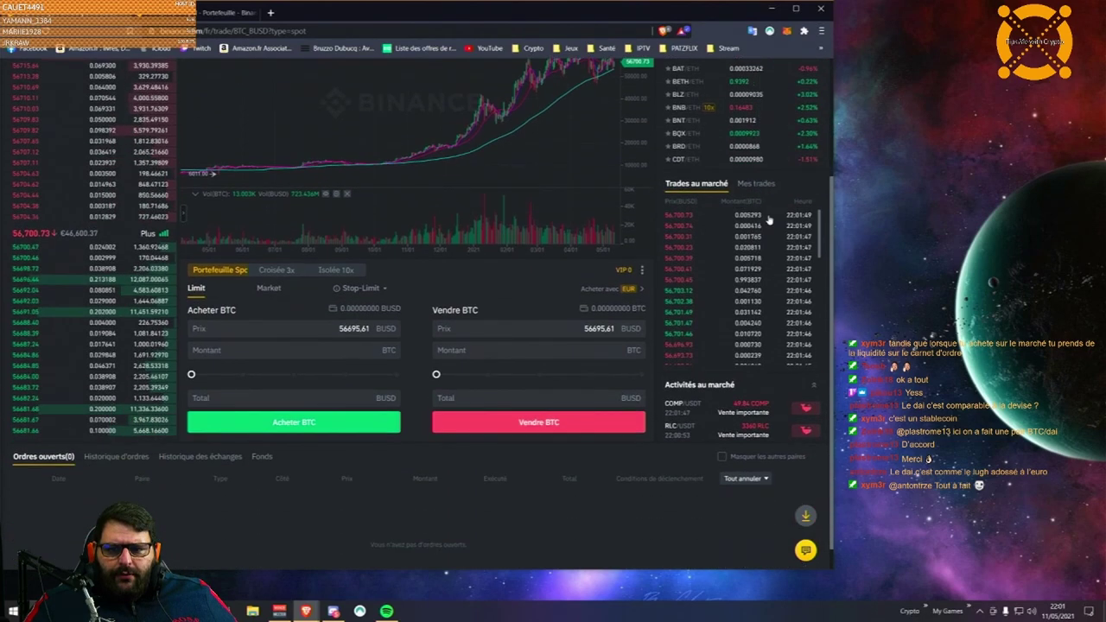
{"action": "scroll", "coordinate": [769, 216], "scroll_direction": "up", "scroll_amount": 2}
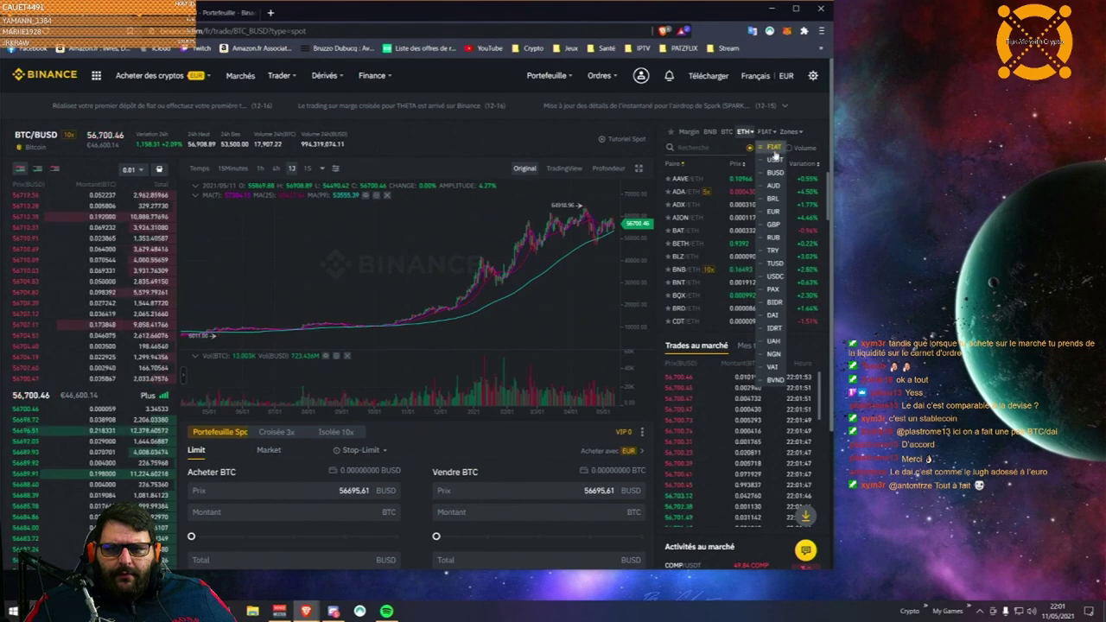
{"action": "left_click", "coordinate": [776, 172]}
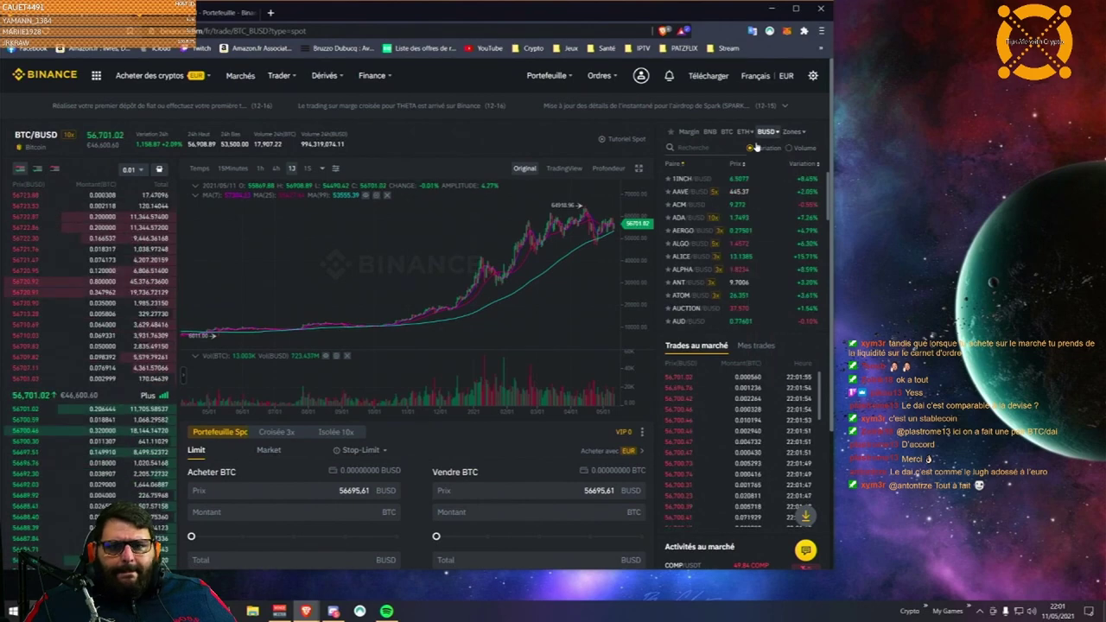
Step: Return to the spot wallet and open the ETH/BUSD spot market from Ethereum's trading pairs
{"action": "mouse_move", "coordinate": [765, 136]}
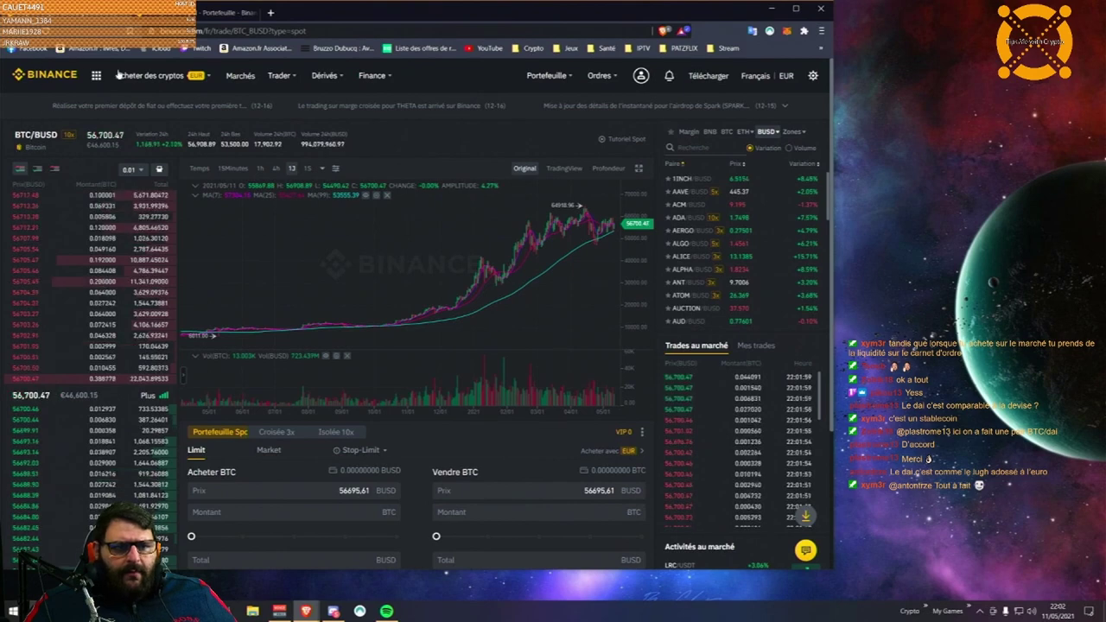
{"action": "mouse_move", "coordinate": [546, 78]}
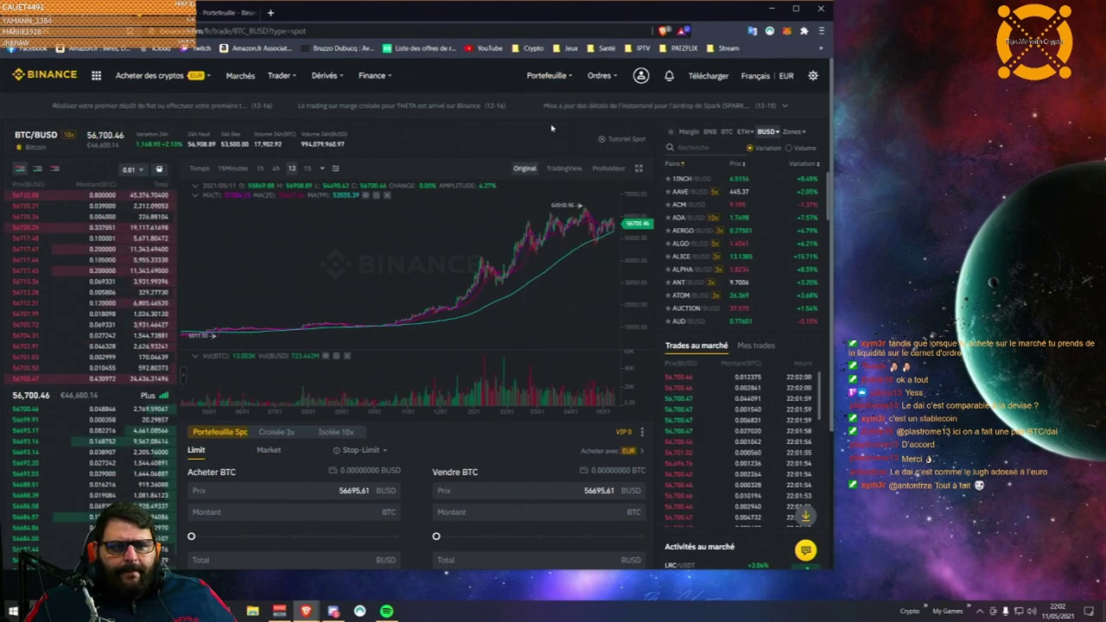
{"action": "left_click", "coordinate": [558, 127]}
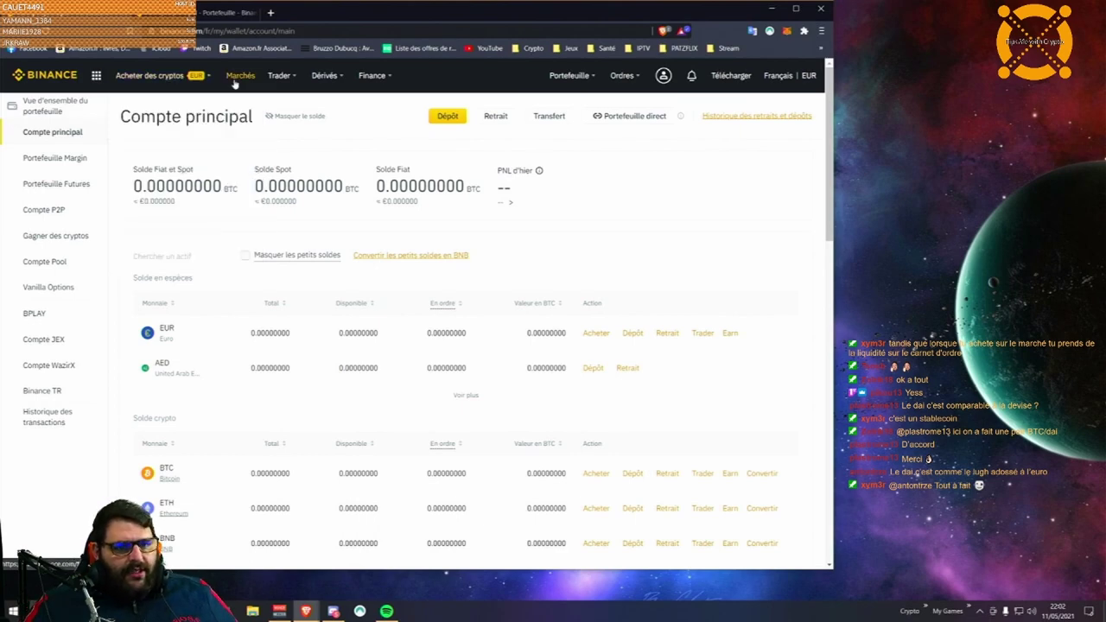
{"action": "scroll", "coordinate": [233, 253], "scroll_direction": "down", "scroll_amount": 3}
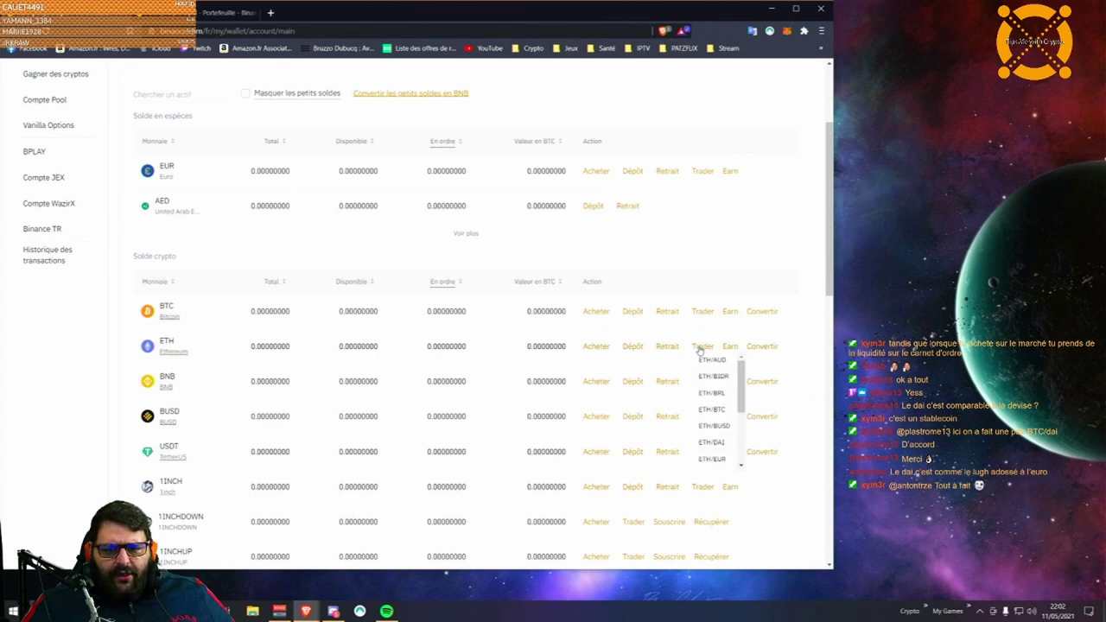
{"action": "left_click", "coordinate": [712, 425]}
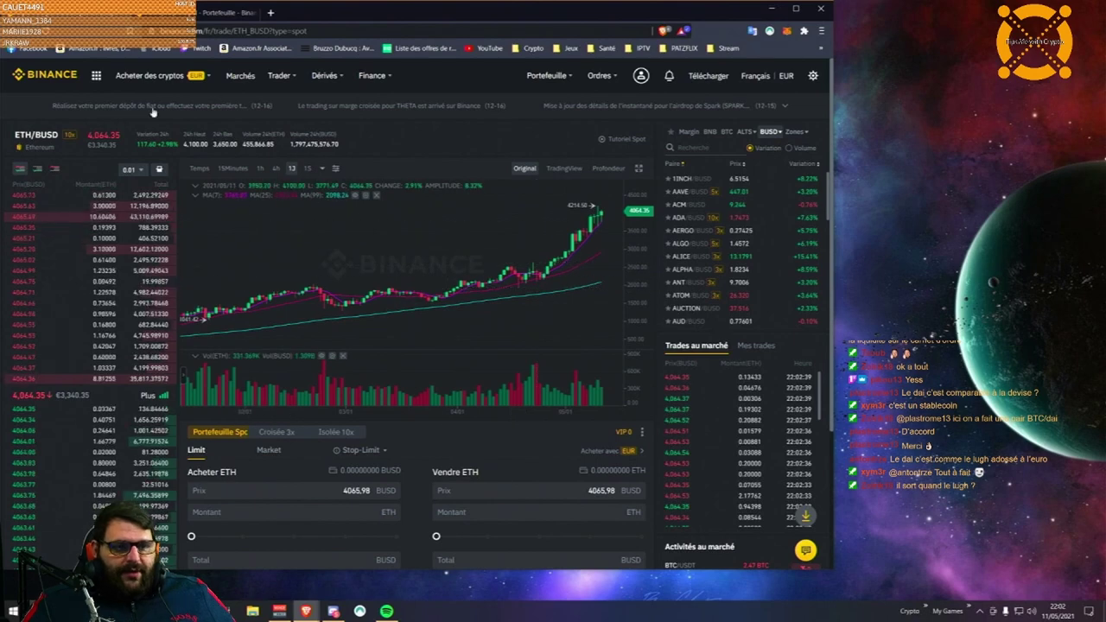
Step: Go to the Binance home page and open the spot wallet from there
{"action": "left_click", "coordinate": [14, 76]}
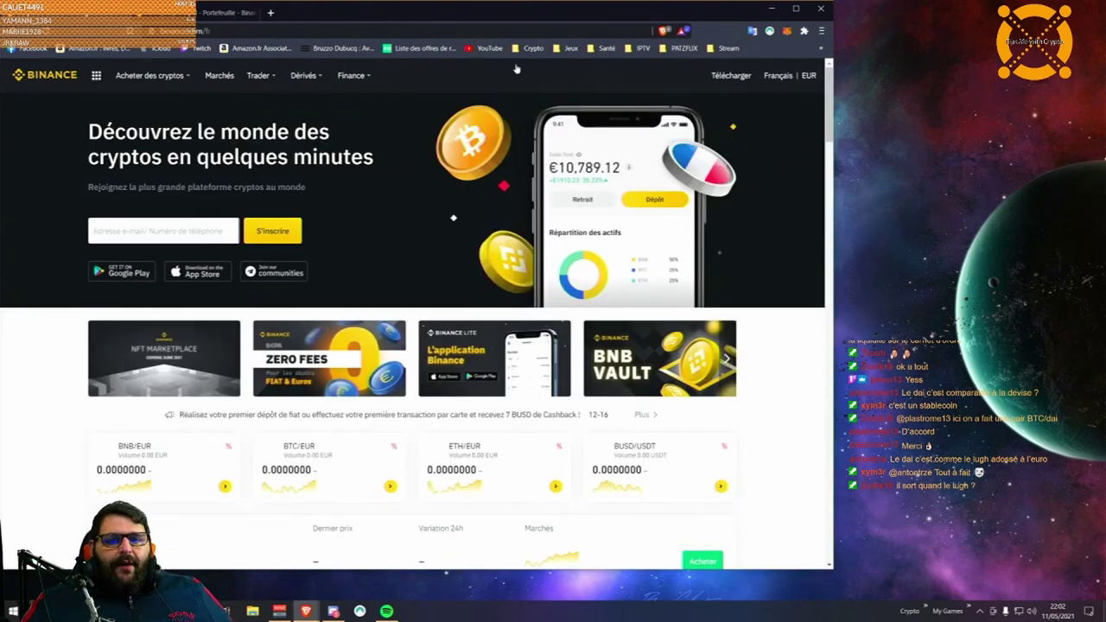
{"action": "mouse_move", "coordinate": [570, 79]}
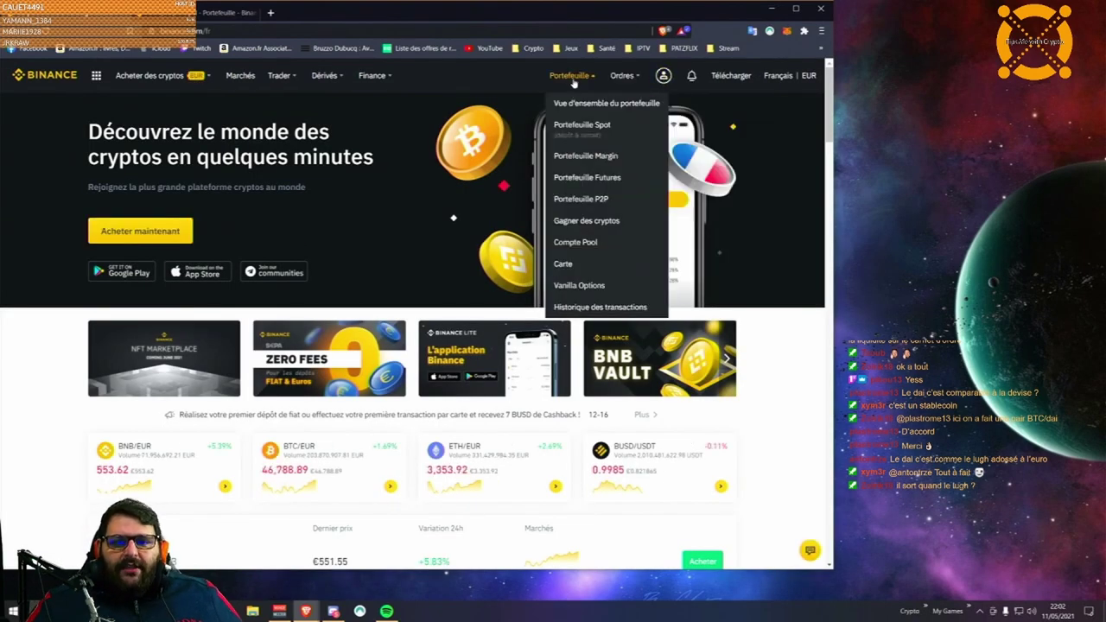
{"action": "left_click", "coordinate": [596, 126]}
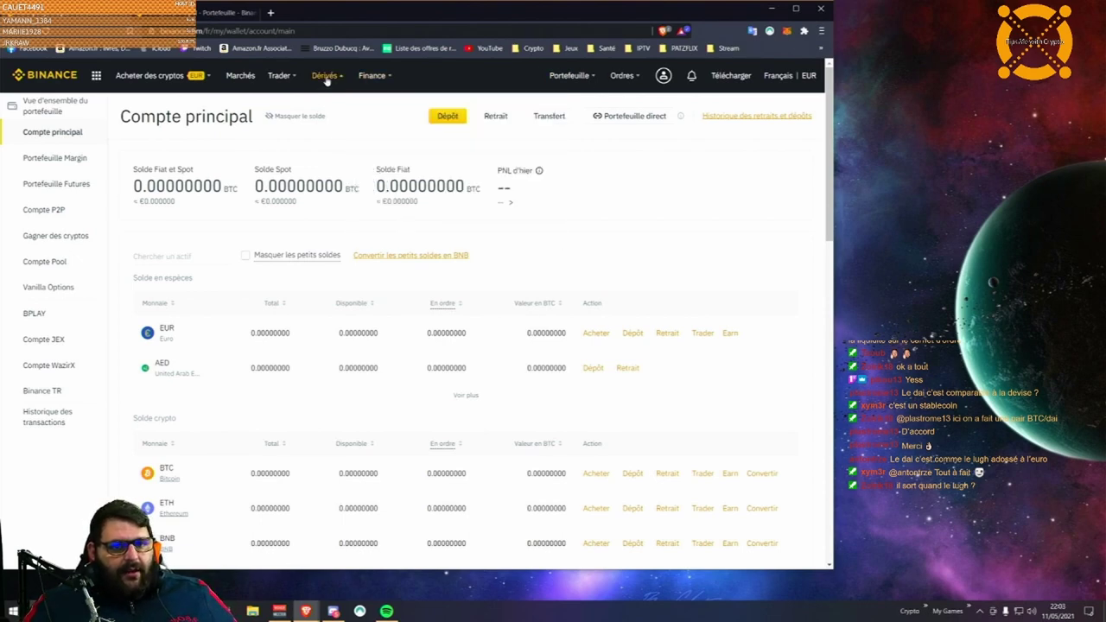
Step: Look over the EUR crypto purchase options and the wallet types, and open the Vanilla Options wallet
{"action": "mouse_move", "coordinate": [204, 80]}
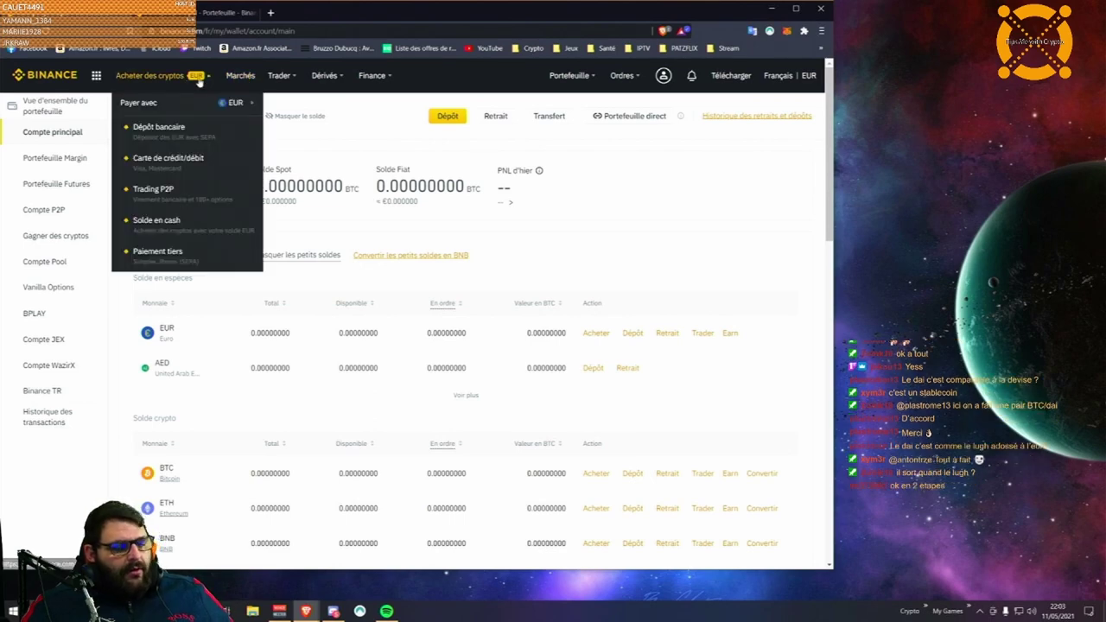
{"action": "mouse_move", "coordinate": [125, 91]}
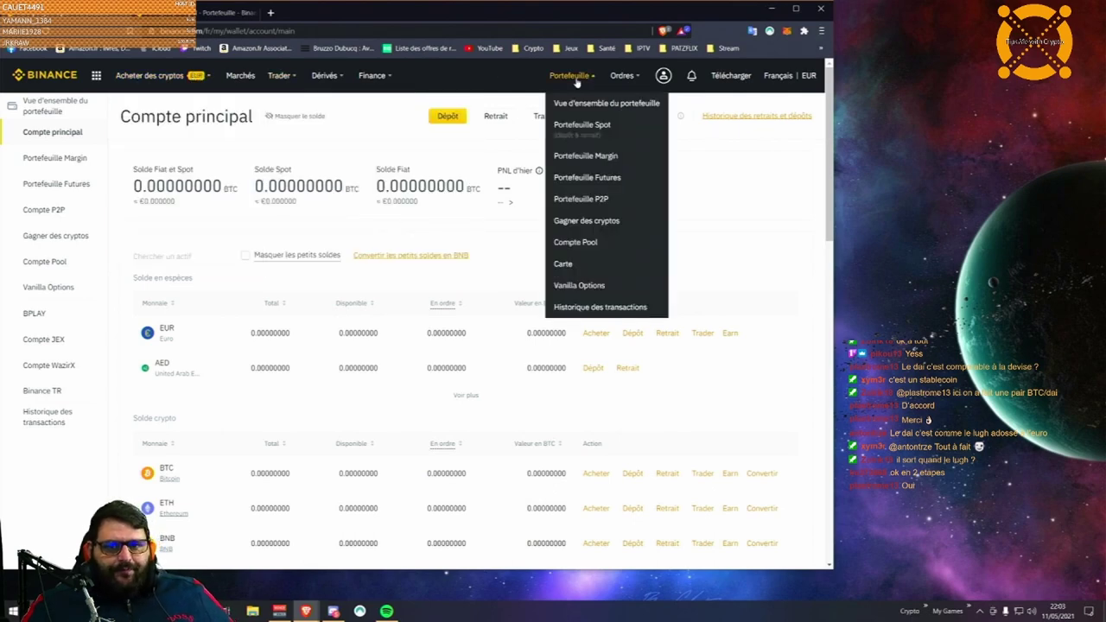
{"action": "mouse_move", "coordinate": [582, 83]}
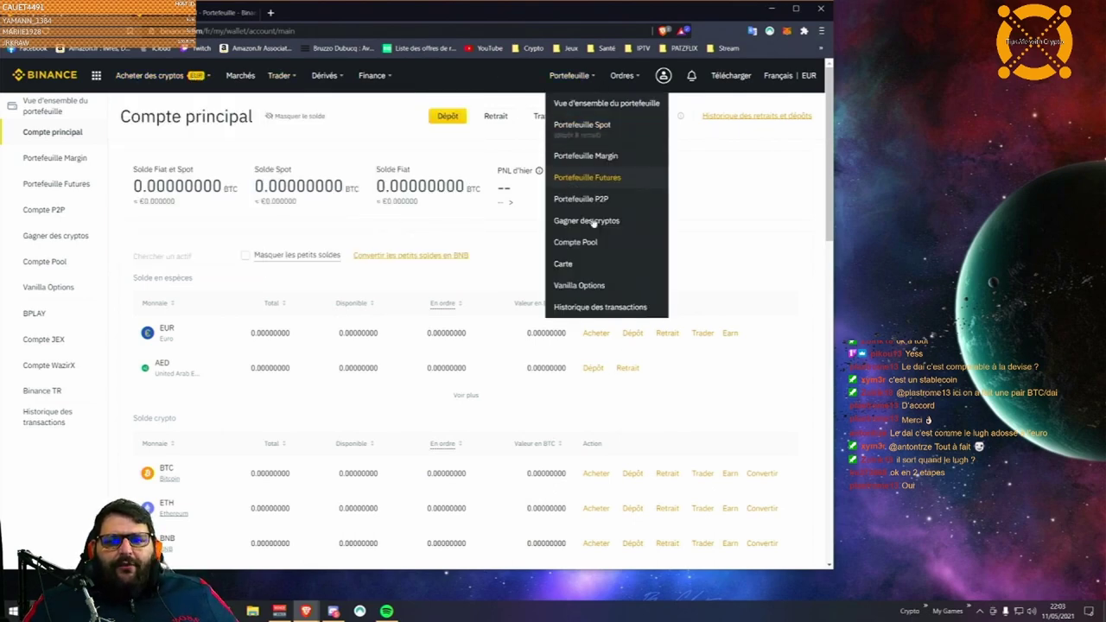
{"action": "left_click", "coordinate": [592, 286]}
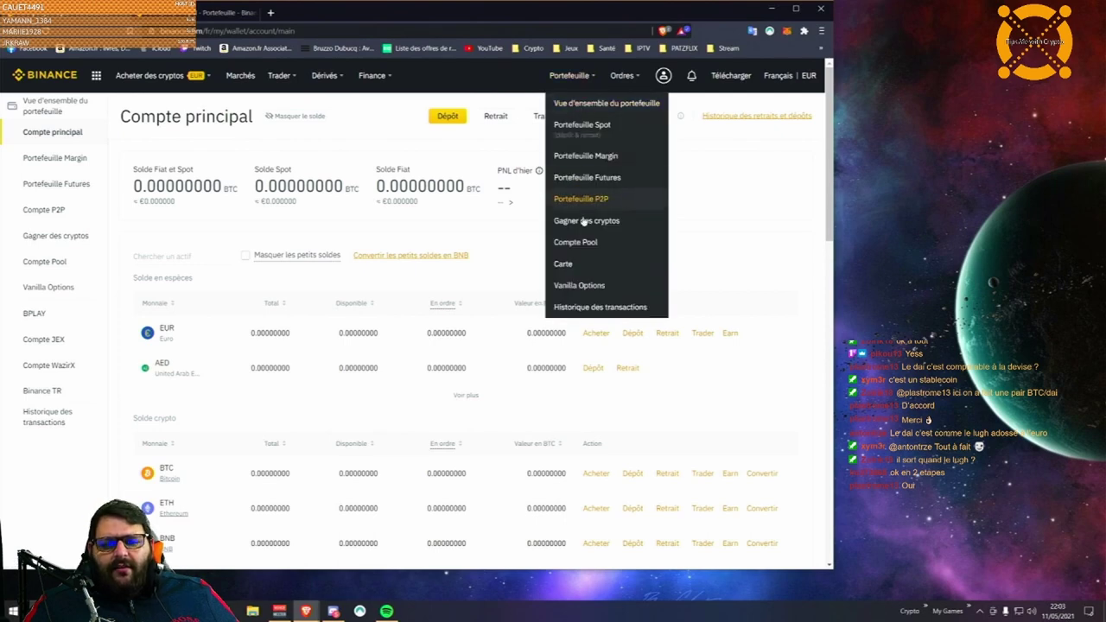
{"action": "left_click", "coordinate": [585, 283]}
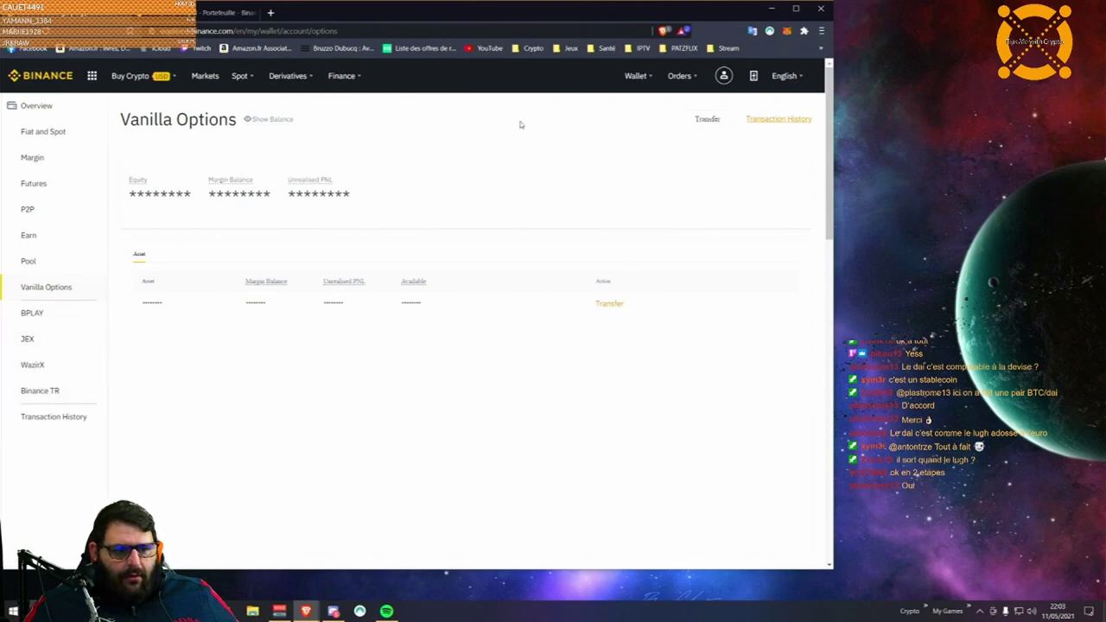
Step: Return to the Fiat and Spot wallet and switch the site language to Français
{"action": "mouse_move", "coordinate": [638, 76]}
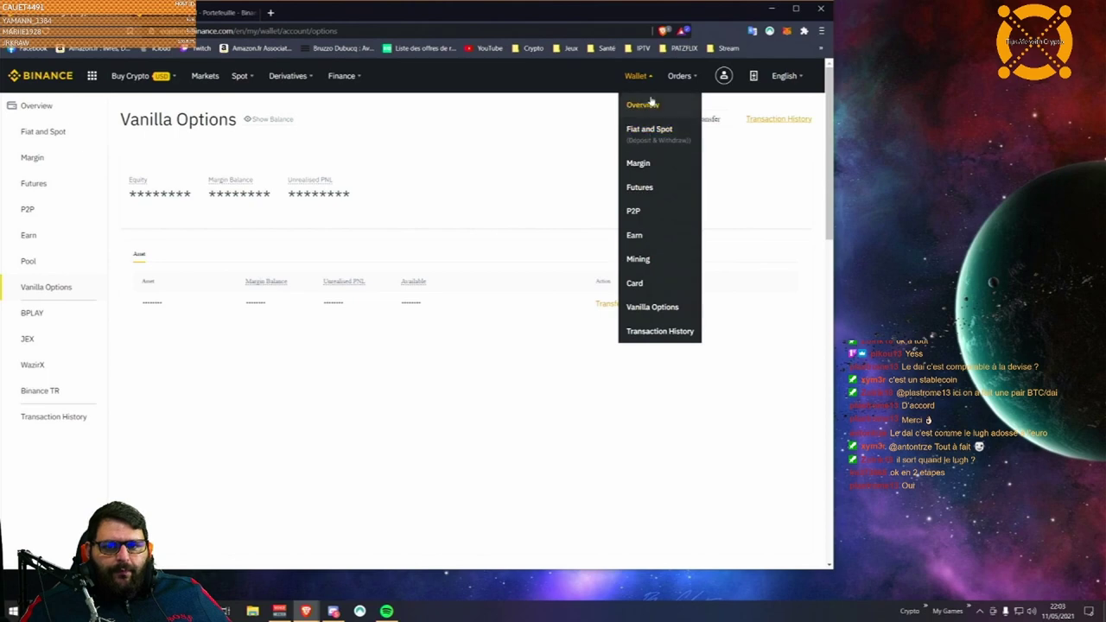
{"action": "left_click", "coordinate": [646, 111]}
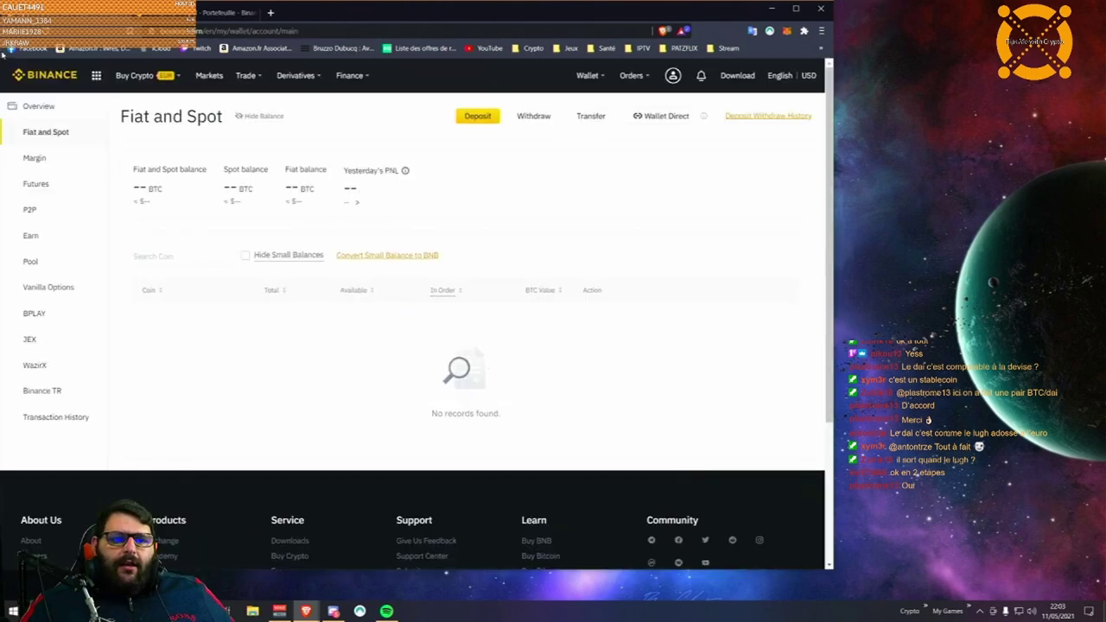
{"action": "left_click", "coordinate": [779, 78]}
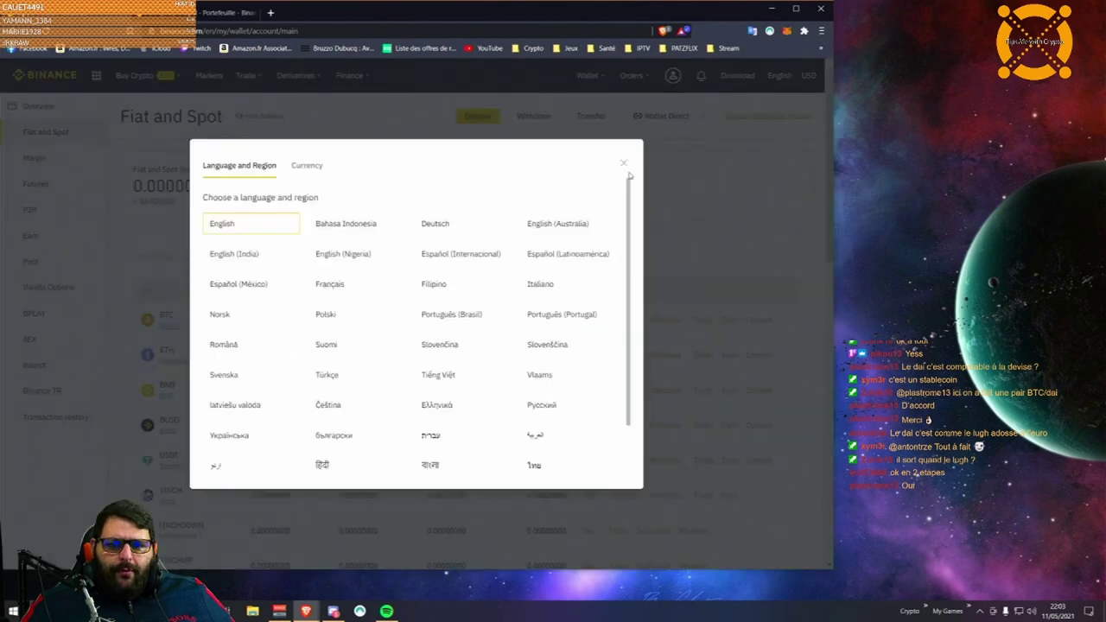
{"action": "left_click", "coordinate": [344, 289]}
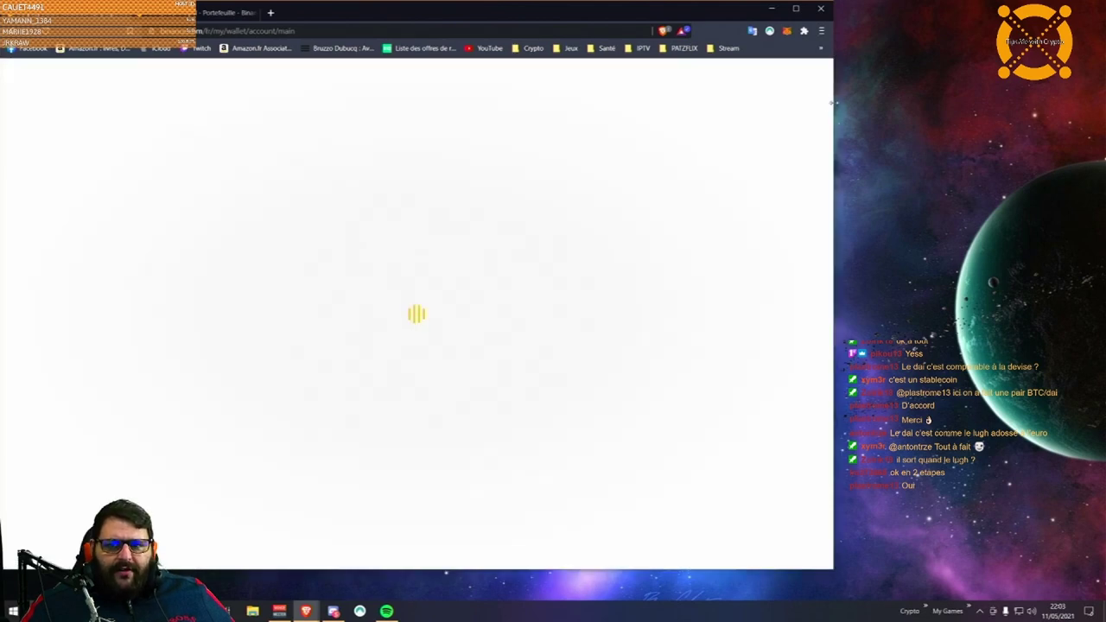
Step: Select EUR as the site's display currency and return to the main account wallet
{"action": "left_click", "coordinate": [807, 78]}
{"action": "left_click", "coordinate": [341, 224]}
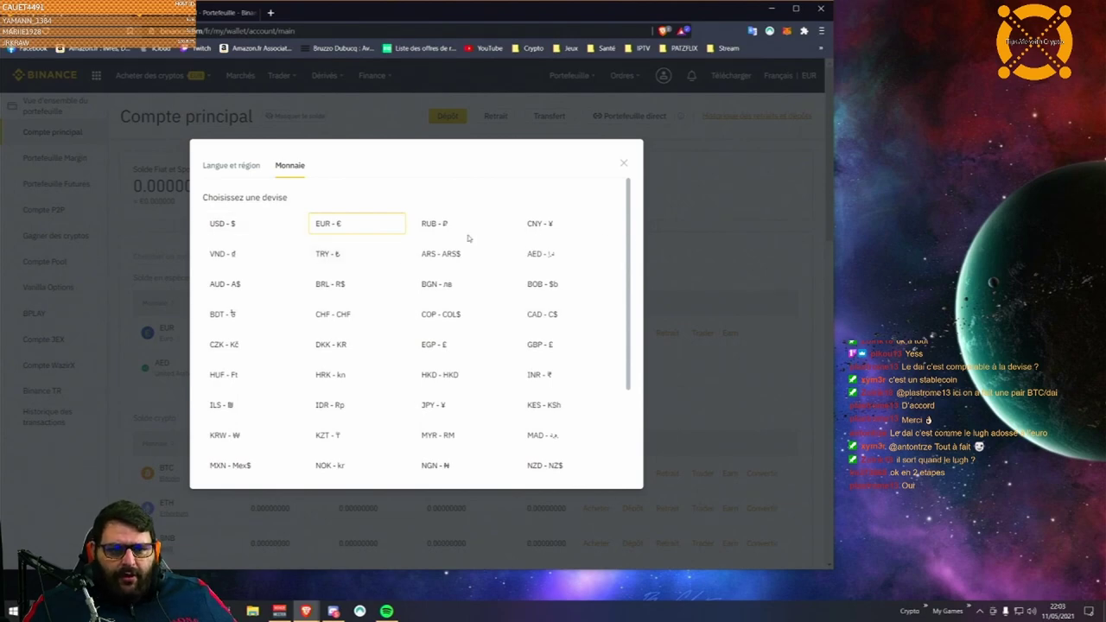
{"action": "left_click", "coordinate": [734, 226]}
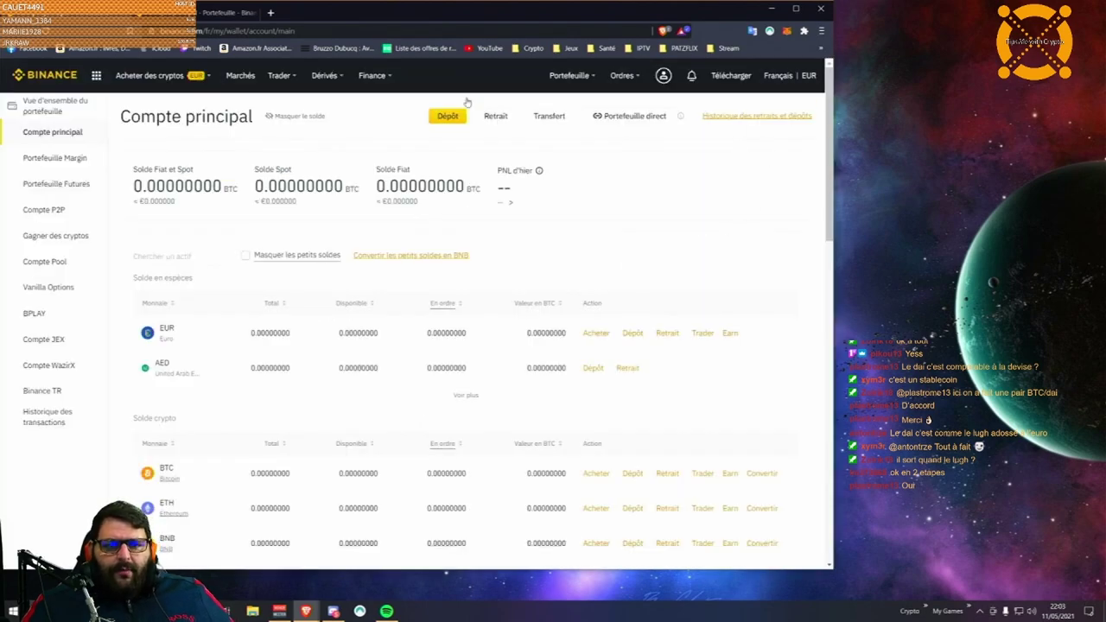
Step: Look over the crypto purchase options, then open the BTC/BUSD spot market from Bitcoin's trading pairs in the wallet
{"action": "mouse_move", "coordinate": [157, 80]}
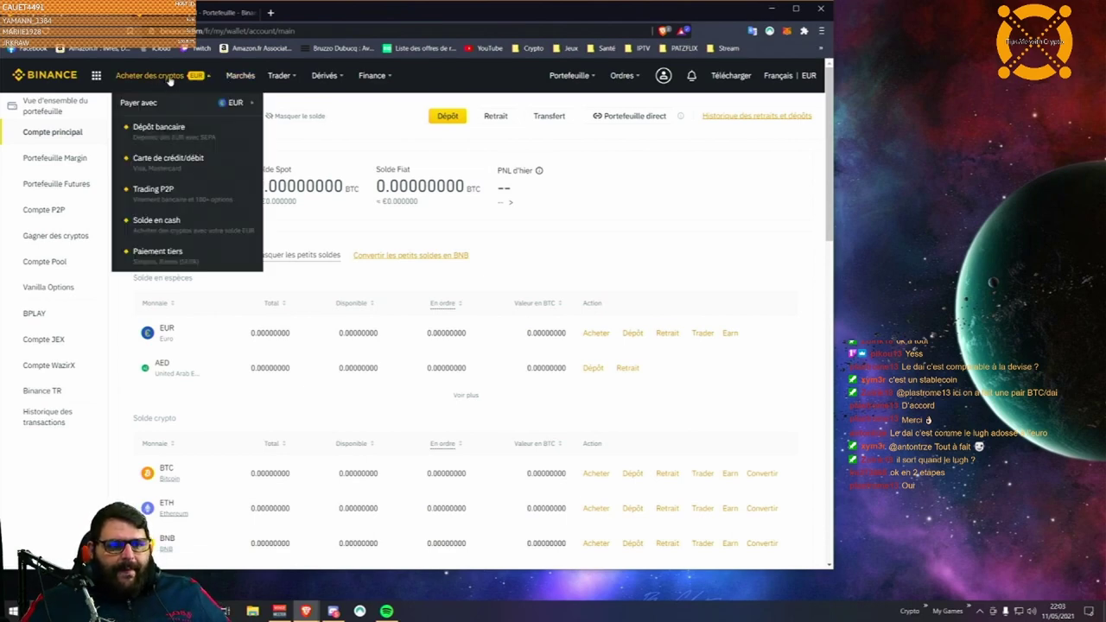
{"action": "mouse_move", "coordinate": [383, 79]}
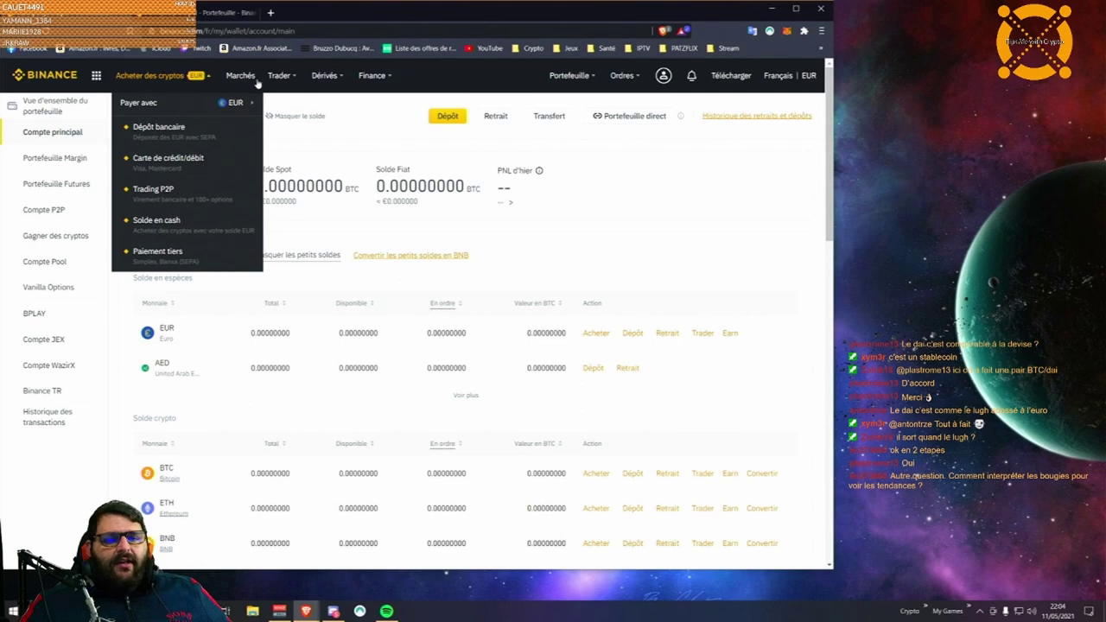
{"action": "mouse_move", "coordinate": [583, 80]}
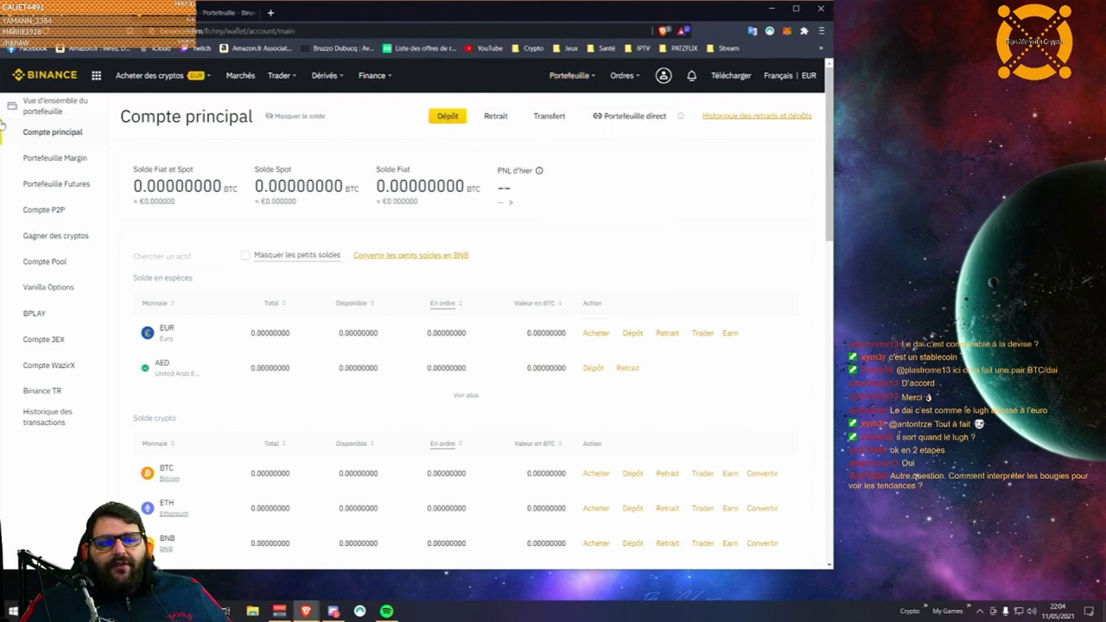
{"action": "scroll", "coordinate": [591, 379], "scroll_direction": "down", "scroll_amount": 1}
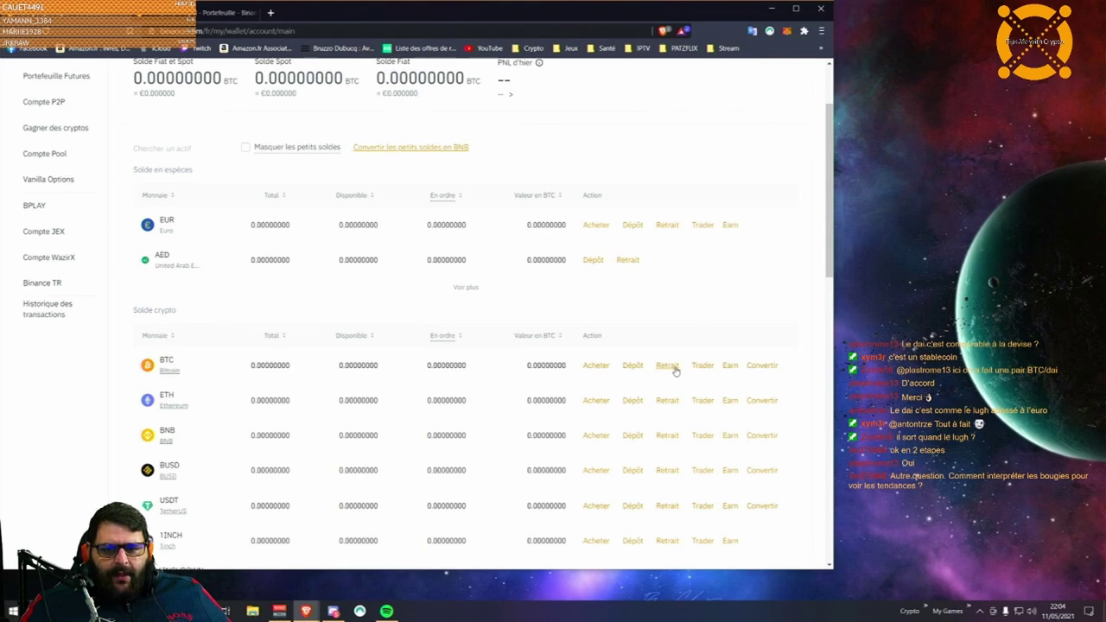
{"action": "mouse_move", "coordinate": [703, 369]}
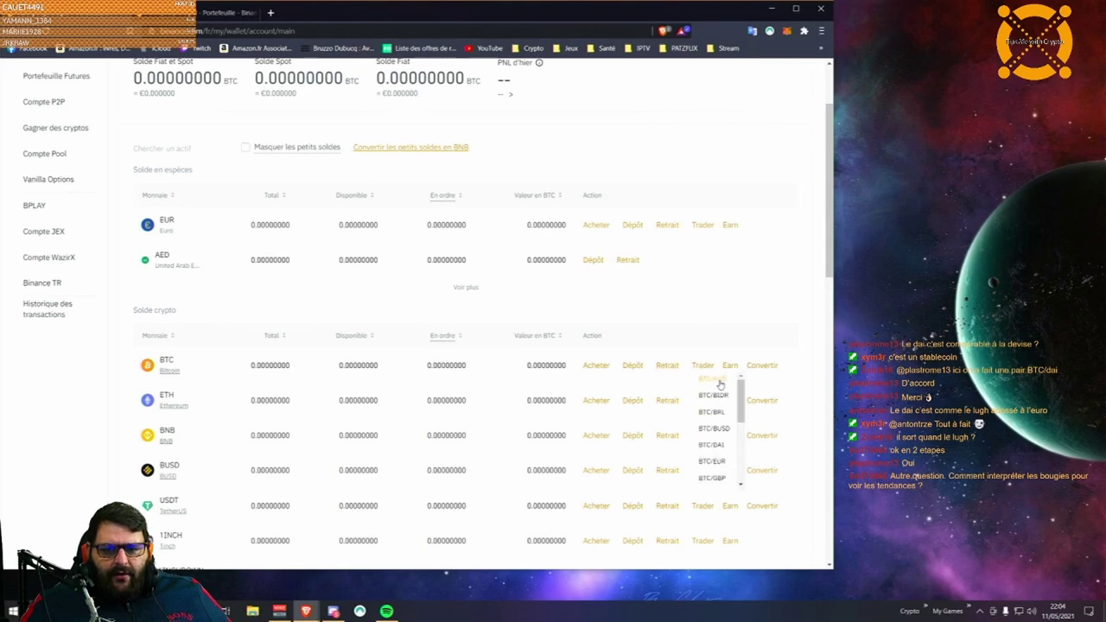
{"action": "left_click", "coordinate": [728, 429]}
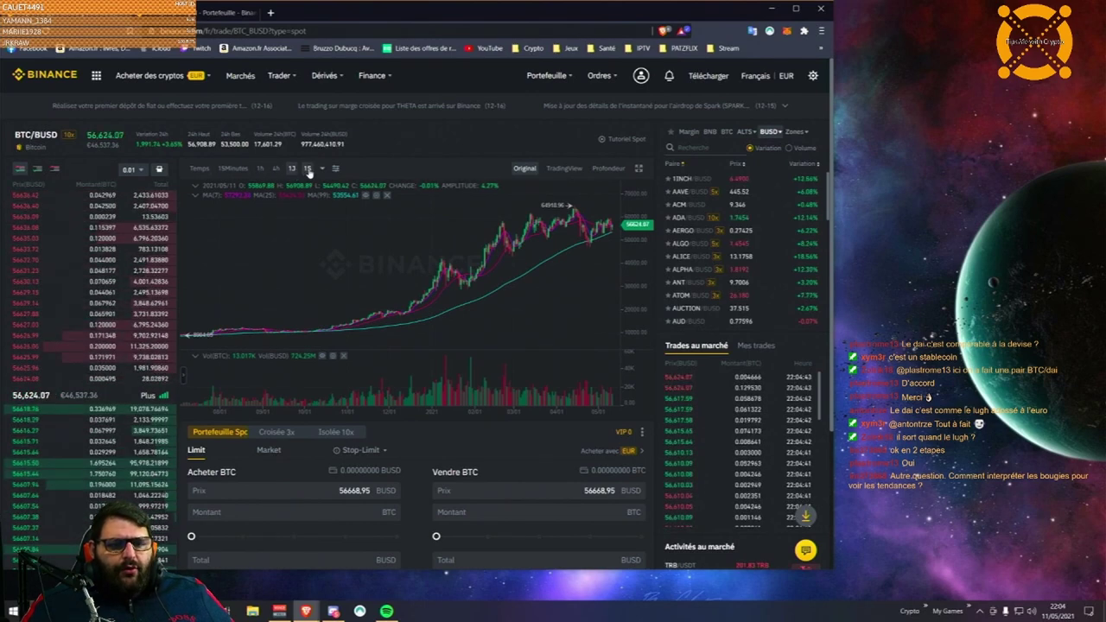
Step: Examine the daily BTC/BUSD chart, comparing individual recent candles with the overall price trend
{"action": "scroll", "coordinate": [395, 276], "scroll_direction": "up", "scroll_amount": 5}
{"action": "scroll", "coordinate": [394, 277], "scroll_direction": "up", "scroll_amount": 3}
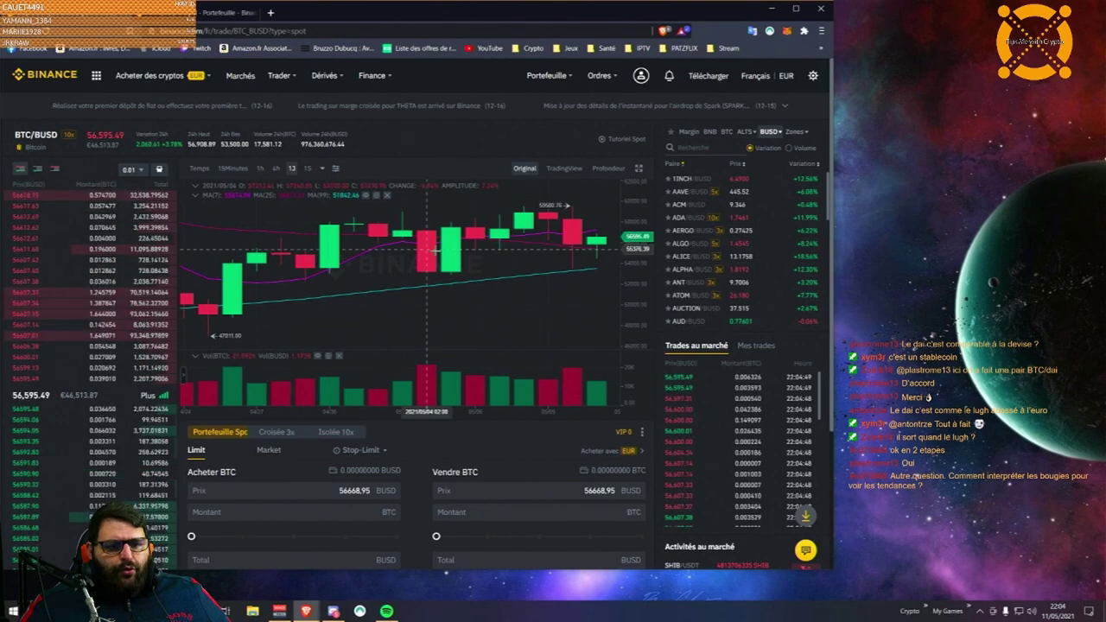
{"action": "scroll", "coordinate": [488, 278], "scroll_direction": "down", "scroll_amount": 8}
{"action": "scroll", "coordinate": [488, 279], "scroll_direction": "up", "scroll_amount": 8}
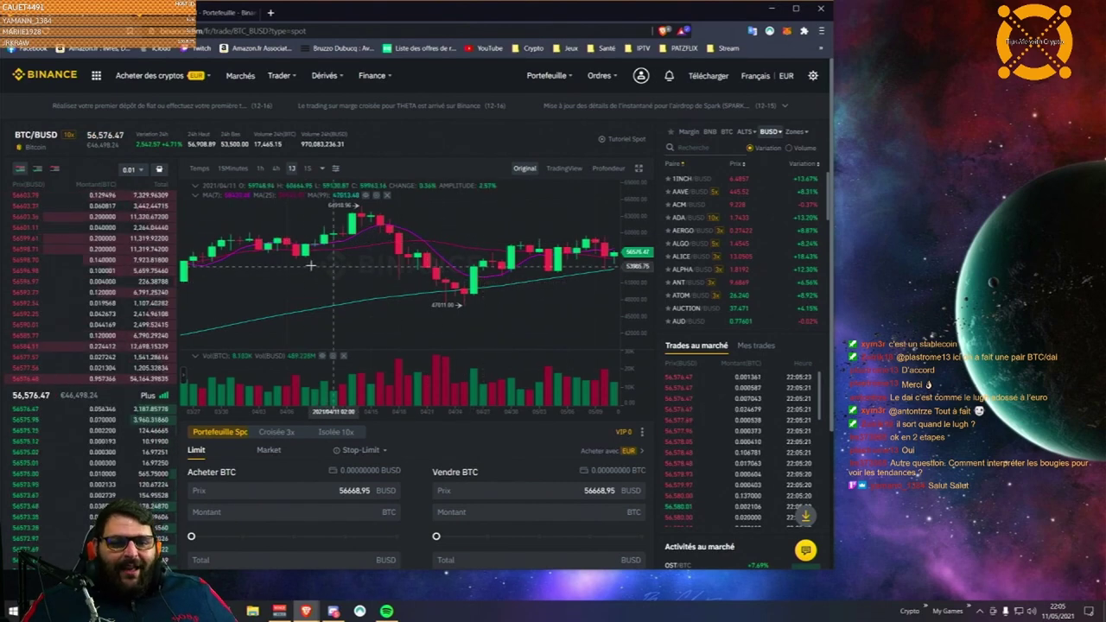
{"action": "scroll", "coordinate": [419, 258], "scroll_direction": "up", "scroll_amount": 5}
{"action": "scroll", "coordinate": [418, 257], "scroll_direction": "down", "scroll_amount": 10}
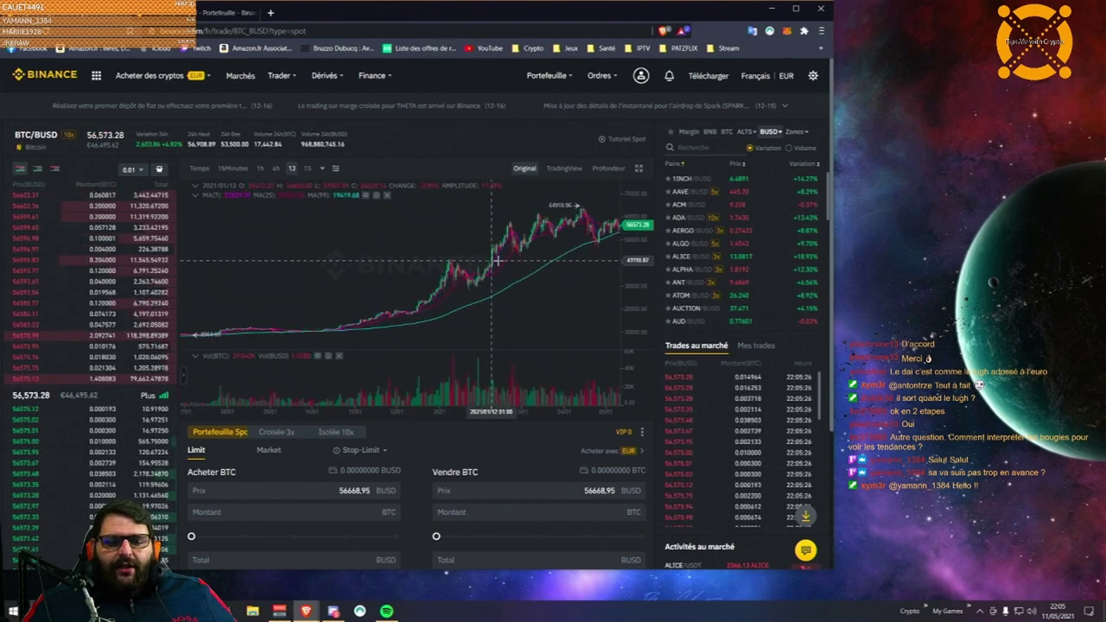
{"action": "scroll", "coordinate": [509, 259], "scroll_direction": "down", "scroll_amount": 4}
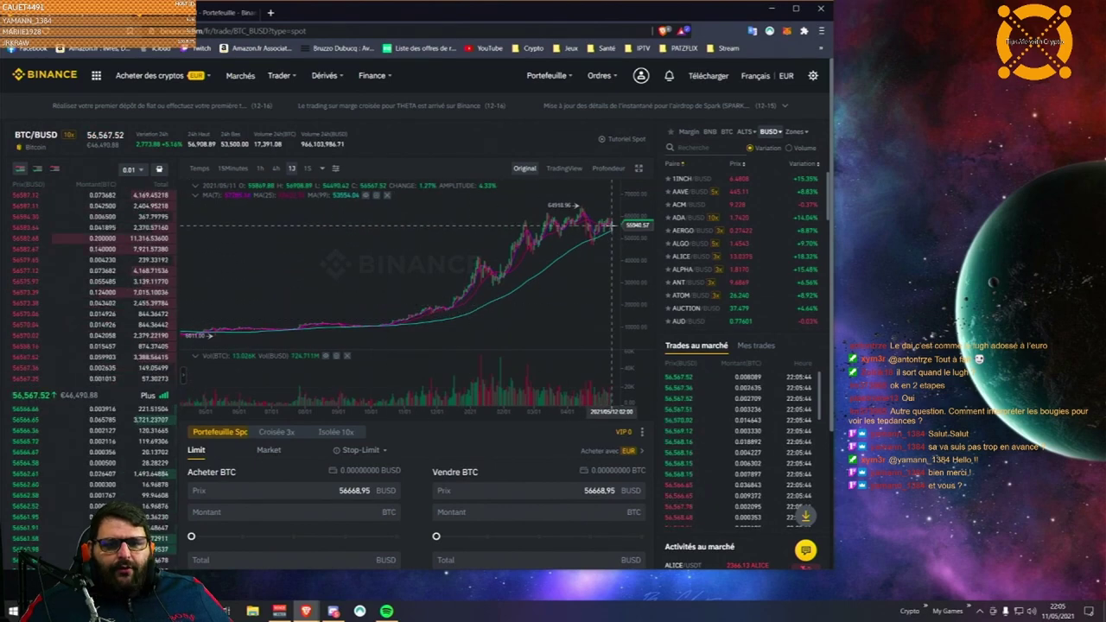
{"action": "scroll", "coordinate": [552, 285], "scroll_direction": "up", "scroll_amount": 5}
{"action": "scroll", "coordinate": [449, 261], "scroll_direction": "down", "scroll_amount": 5}
{"action": "scroll", "coordinate": [449, 261], "scroll_direction": "up", "scroll_amount": 3}
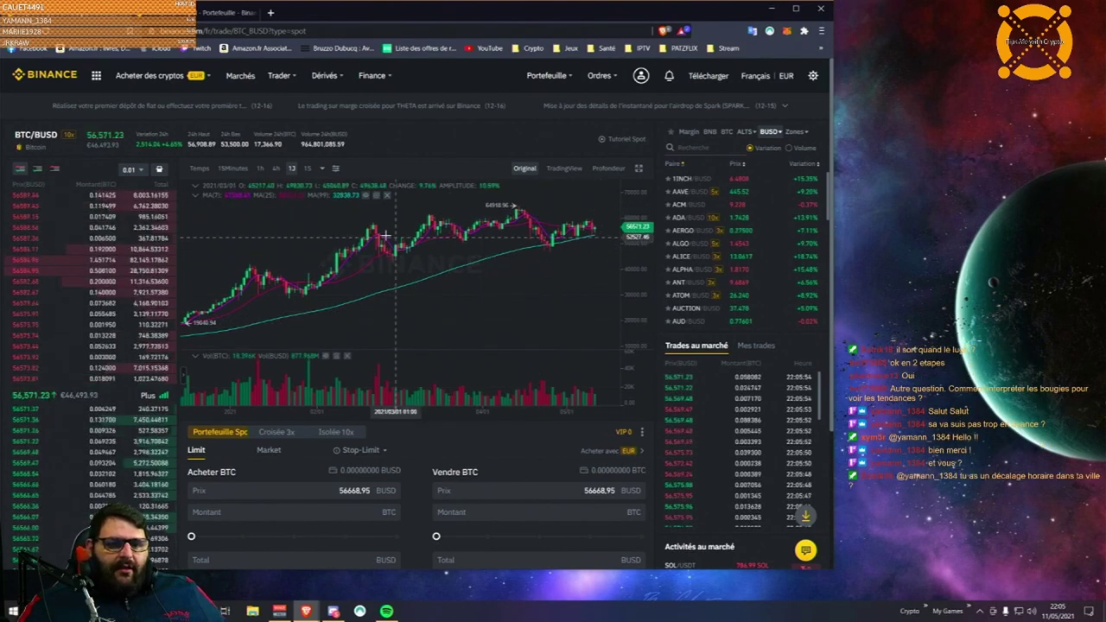
Step: Examine the April and May 2021 daily candles against the long-term trend, ending on the 5 May candle
{"action": "scroll", "coordinate": [467, 241], "scroll_direction": "down", "scroll_amount": 5}
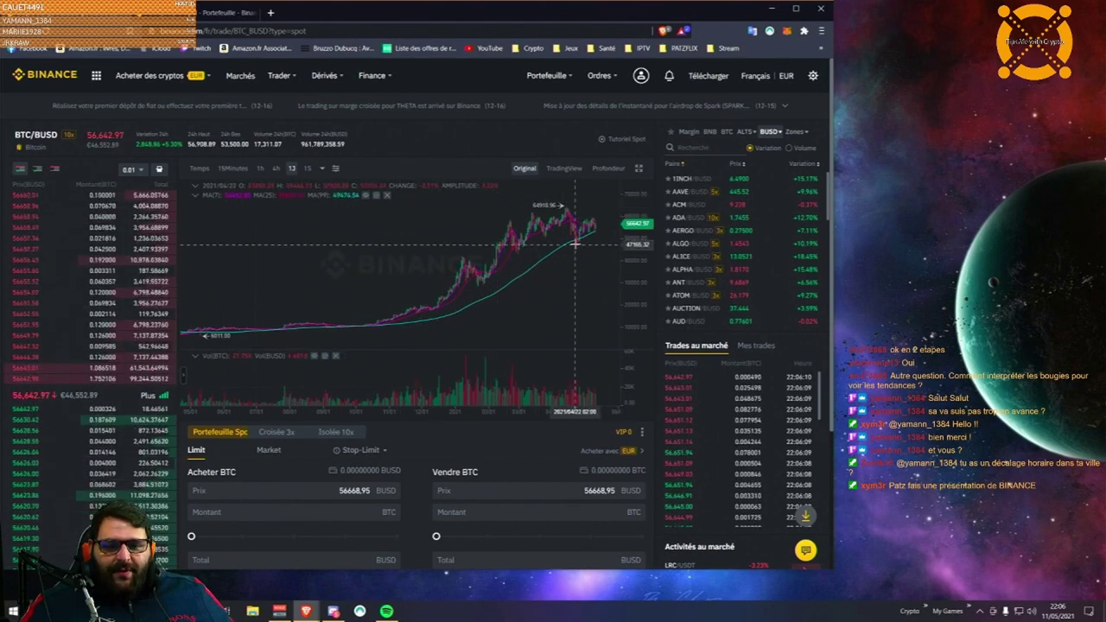
{"action": "scroll", "coordinate": [455, 301], "scroll_direction": "down", "scroll_amount": 1}
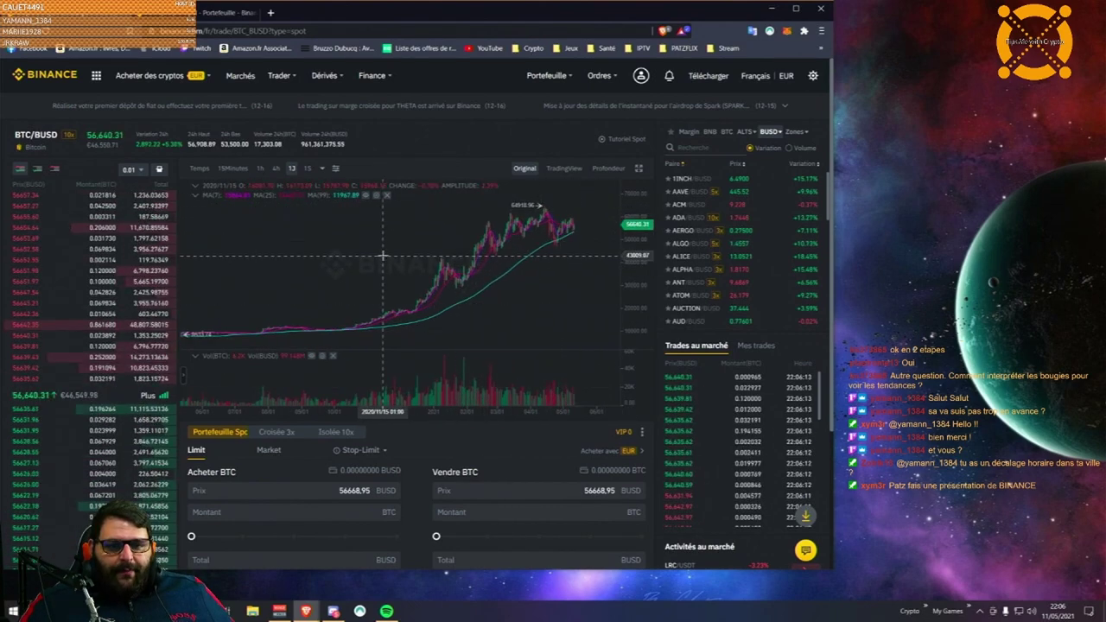
{"action": "scroll", "coordinate": [439, 285], "scroll_direction": "up", "scroll_amount": 5}
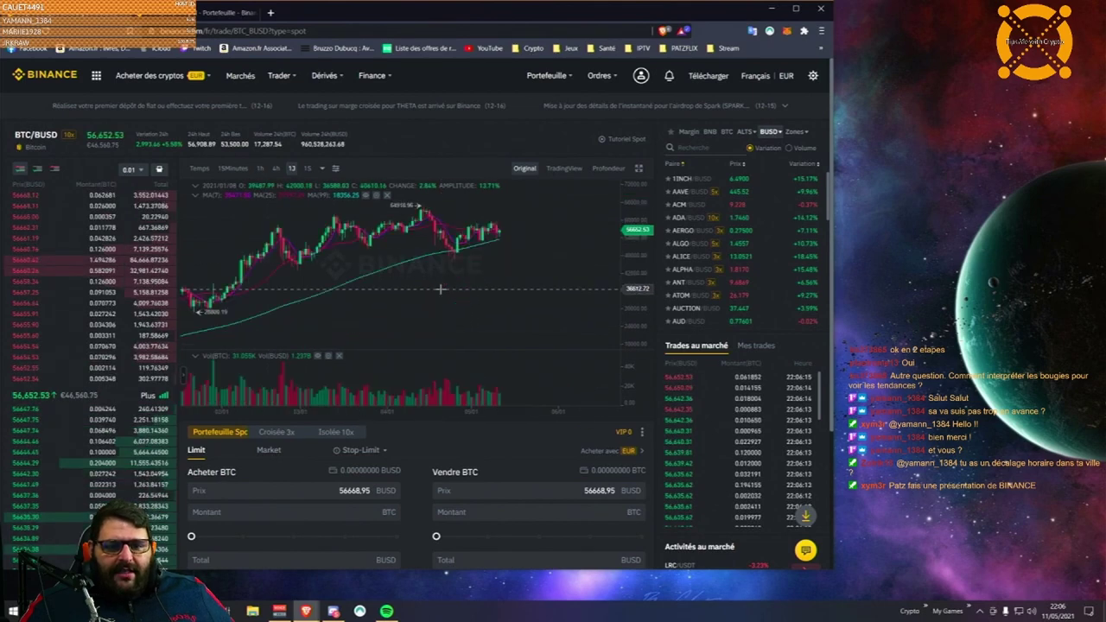
{"action": "scroll", "coordinate": [438, 291], "scroll_direction": "down", "scroll_amount": 5}
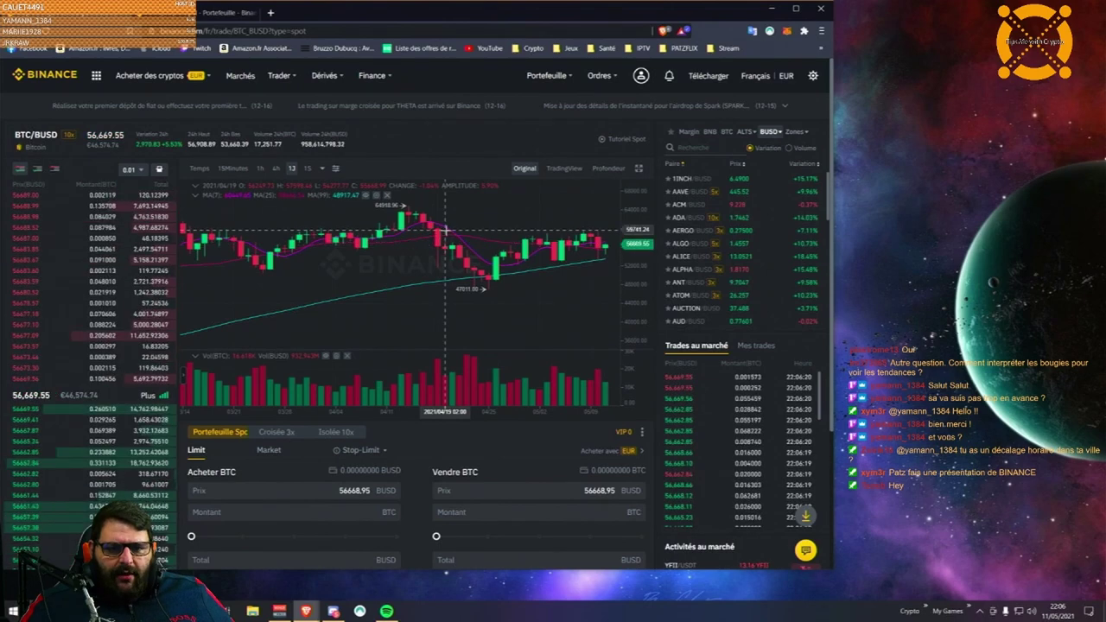
{"action": "scroll", "coordinate": [483, 278], "scroll_direction": "up", "scroll_amount": 5}
{"action": "scroll", "coordinate": [431, 280], "scroll_direction": "down", "scroll_amount": 5}
{"action": "scroll", "coordinate": [402, 280], "scroll_direction": "up", "scroll_amount": 4}
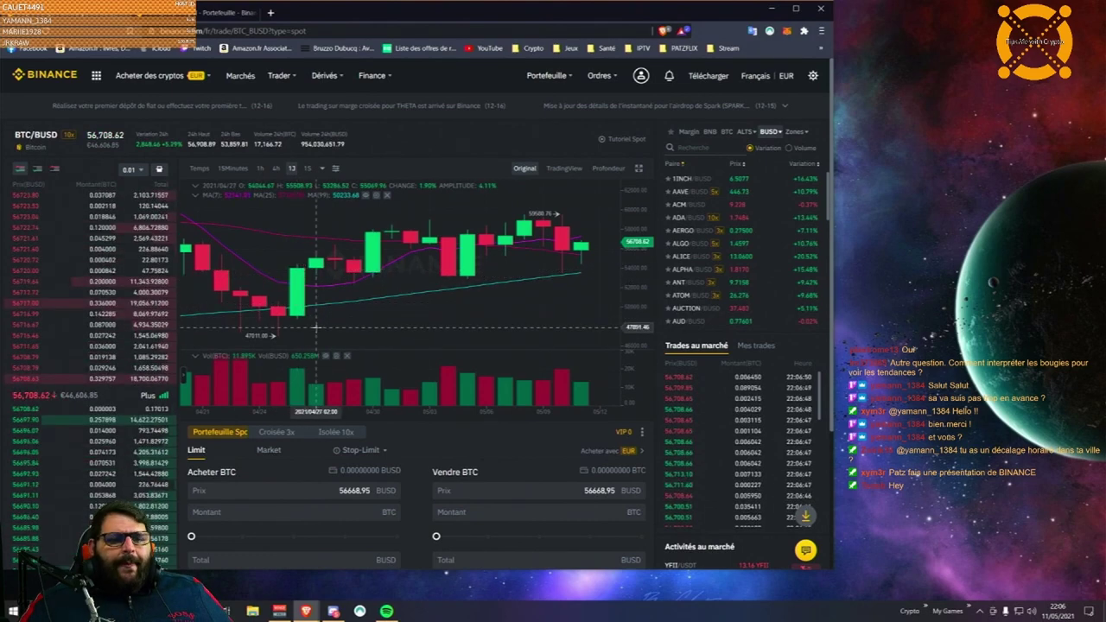
{"action": "left_click_drag", "start_coordinate": [248, 304], "coordinate": [394, 298]}
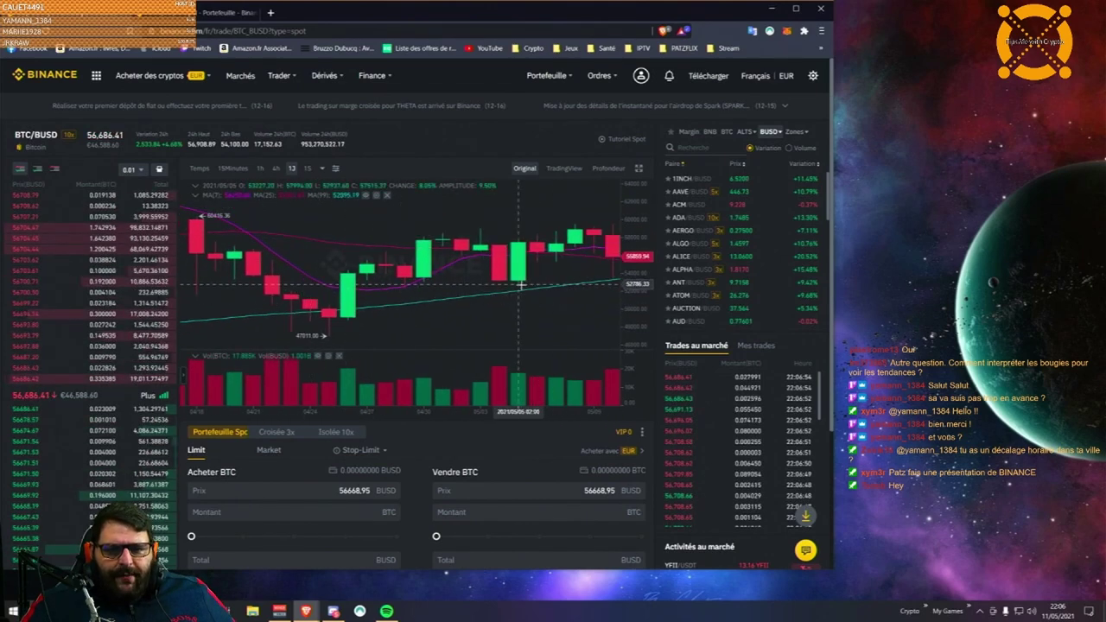
{"action": "scroll", "coordinate": [416, 281], "scroll_direction": "up", "scroll_amount": 3}
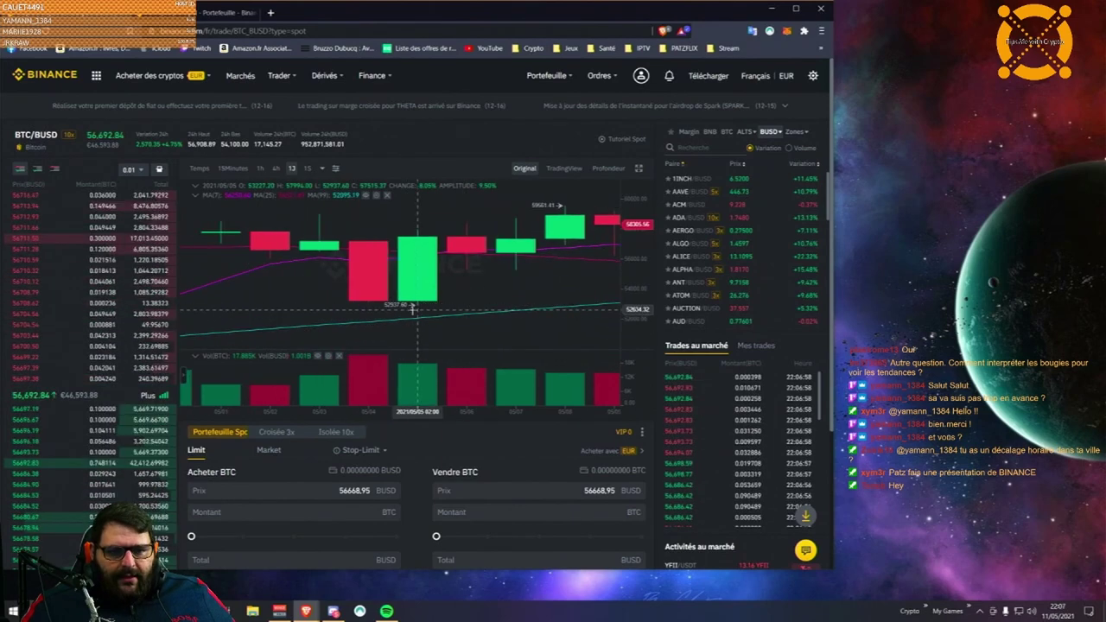
Step: Examine earlier daily BTC/BUSD candles from March back to January 2021, including their bodies and wicks
{"action": "scroll", "coordinate": [380, 304], "scroll_direction": "down", "scroll_amount": 10}
{"action": "scroll", "coordinate": [380, 304], "scroll_direction": "up", "scroll_amount": 8}
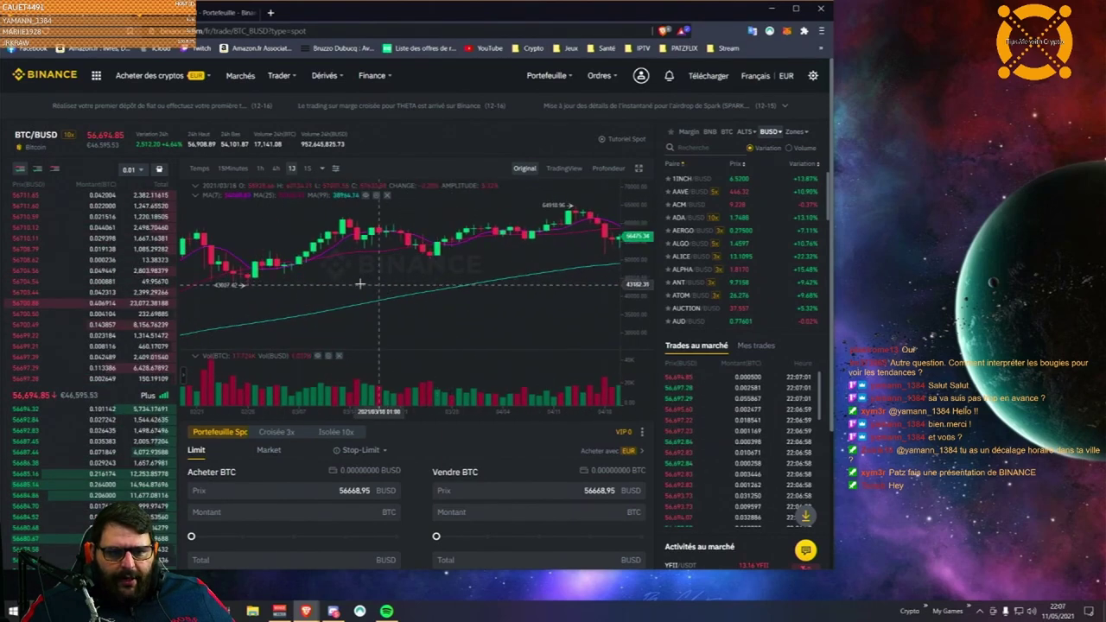
{"action": "left_click_drag", "start_coordinate": [346, 303], "coordinate": [479, 306]}
{"action": "left_click_drag", "start_coordinate": [311, 300], "coordinate": [469, 286]}
{"action": "scroll", "coordinate": [372, 302], "scroll_direction": "up", "scroll_amount": 4}
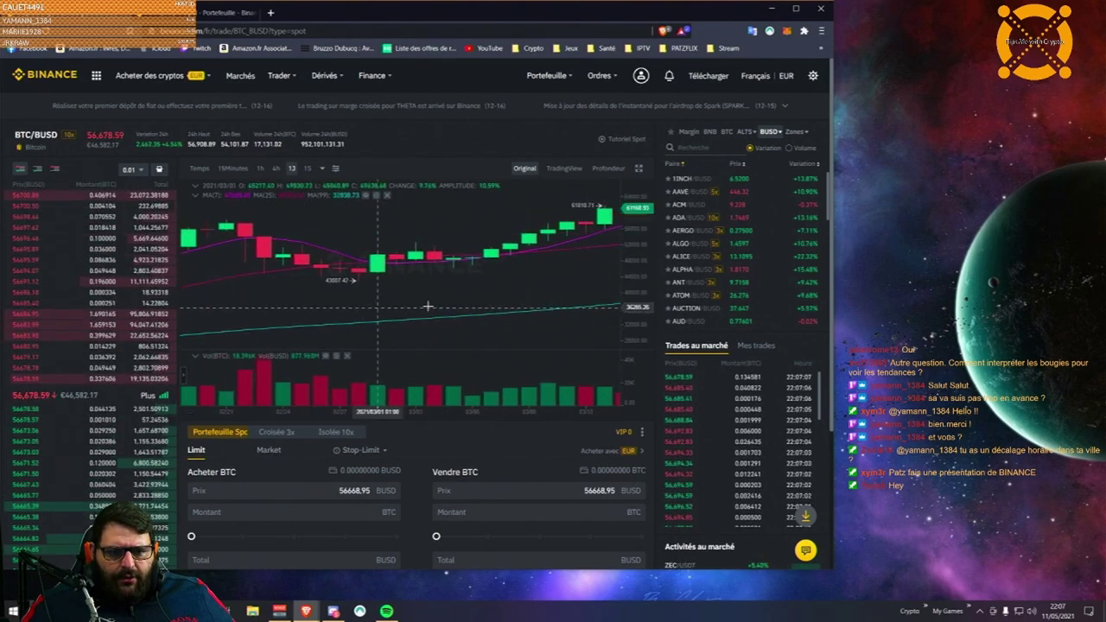
{"action": "left_click_drag", "start_coordinate": [372, 310], "coordinate": [501, 309]}
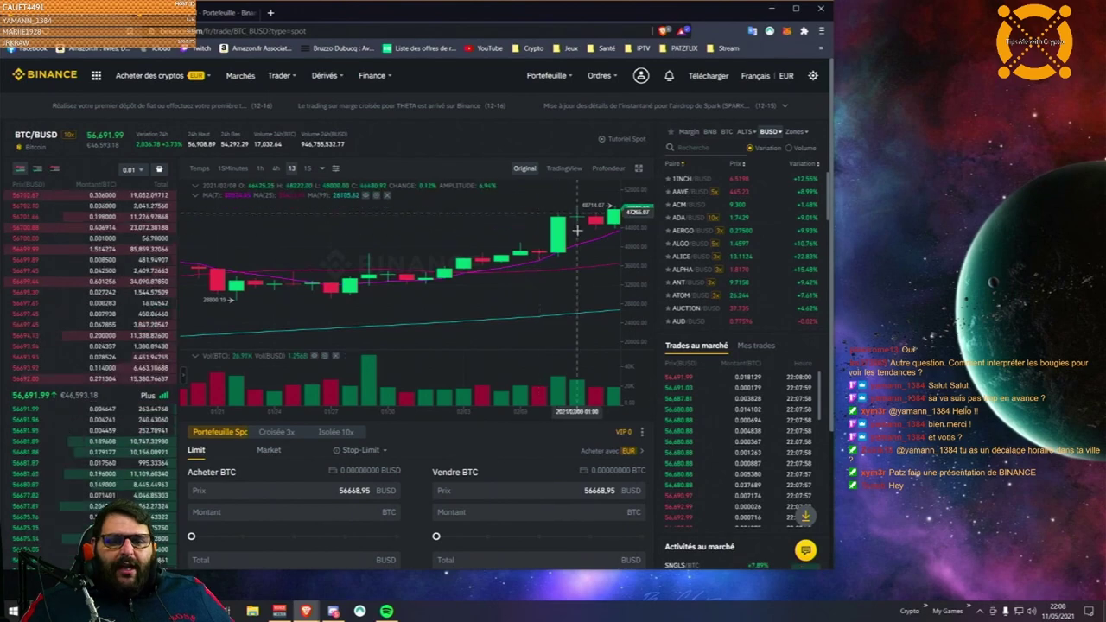
{"action": "left_click_drag", "start_coordinate": [449, 258], "coordinate": [267, 232]}
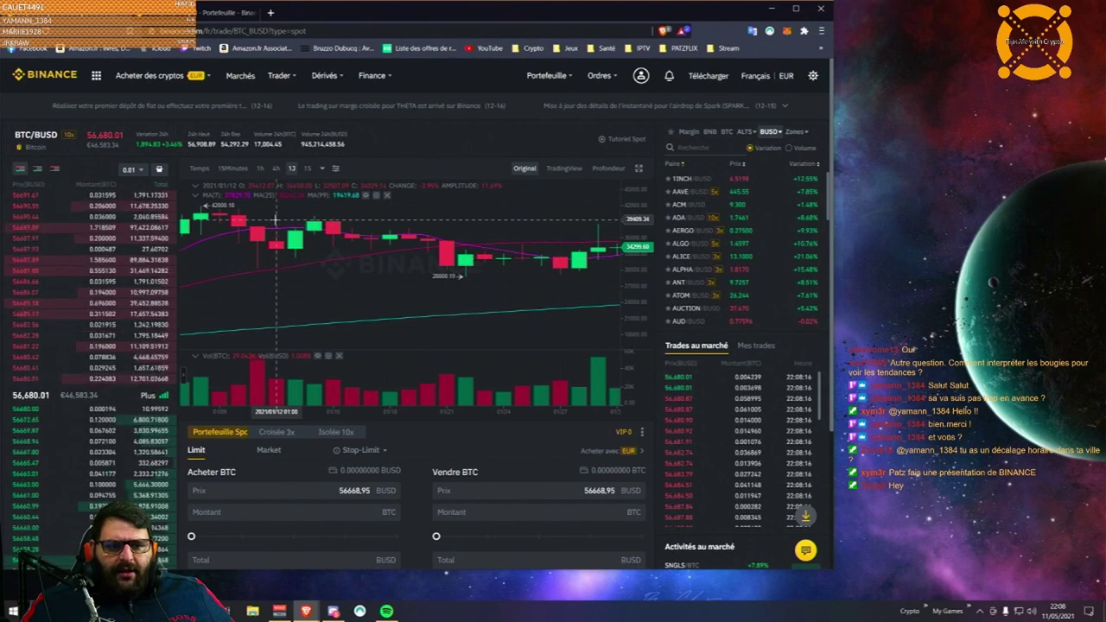
{"action": "scroll", "coordinate": [273, 233], "scroll_direction": "up", "scroll_amount": 3}
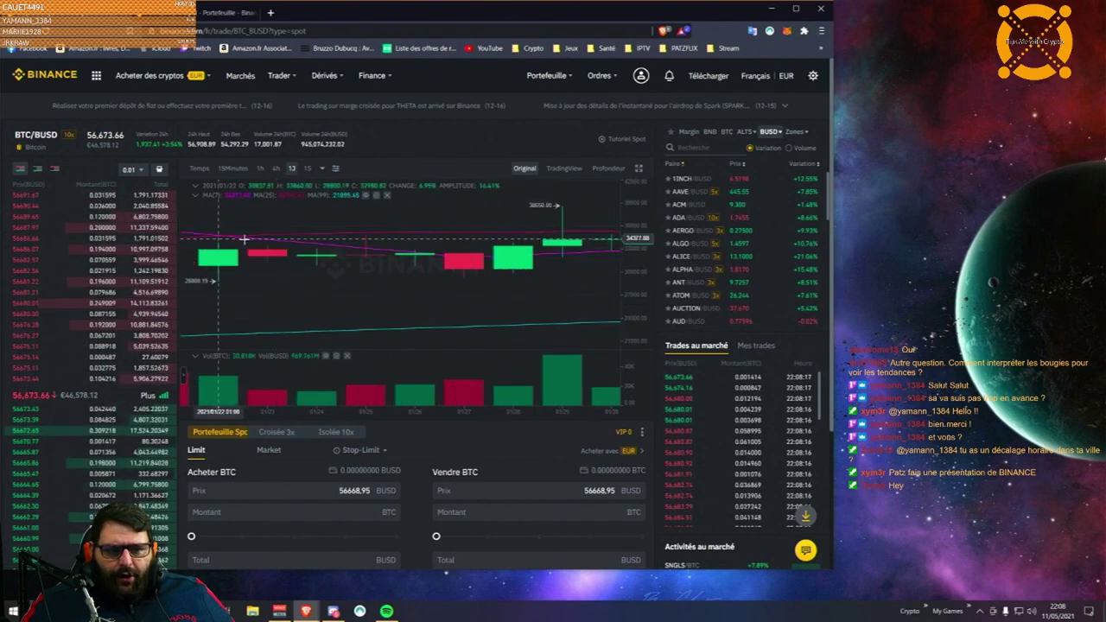
{"action": "left_click_drag", "start_coordinate": [373, 242], "coordinate": [538, 254]}
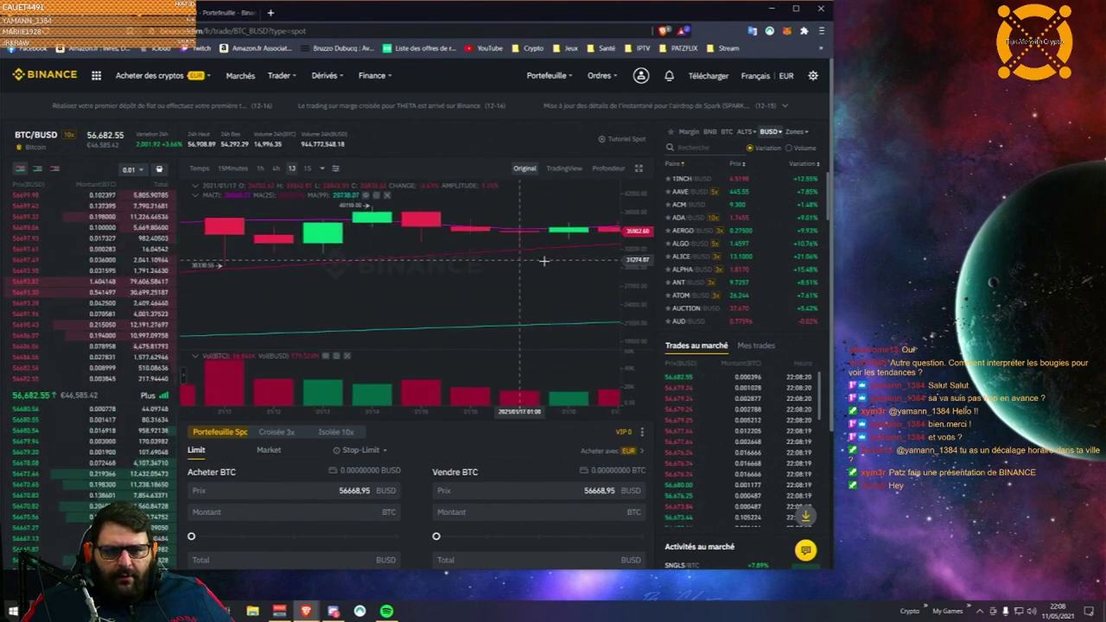
{"action": "left_click_drag", "start_coordinate": [216, 259], "coordinate": [461, 262]}
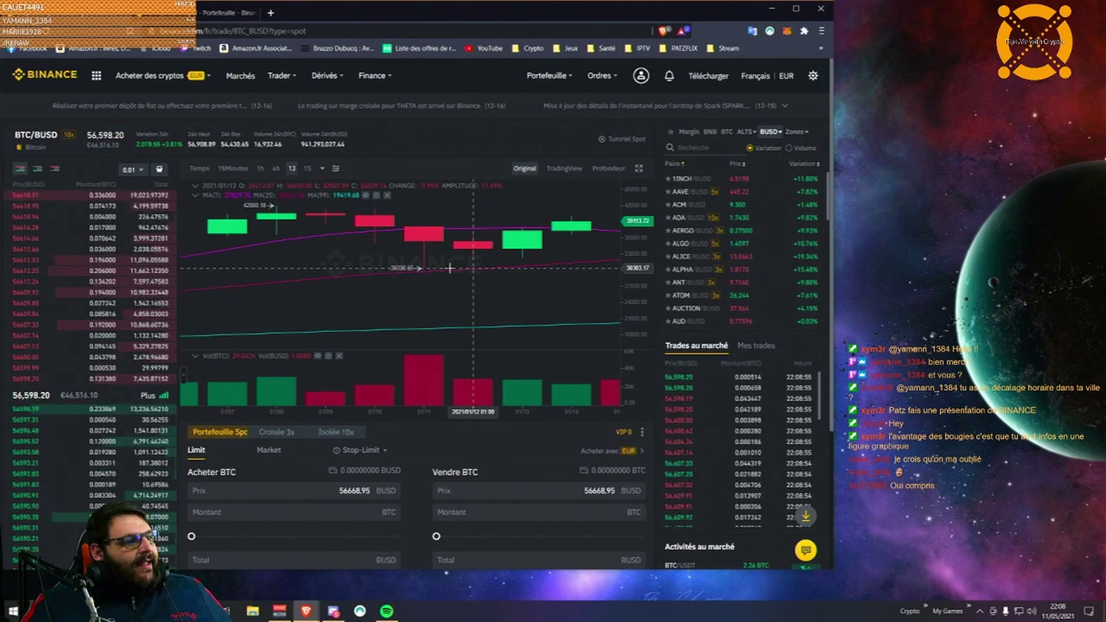
{"action": "scroll", "coordinate": [432, 246], "scroll_direction": "down", "scroll_amount": 10}
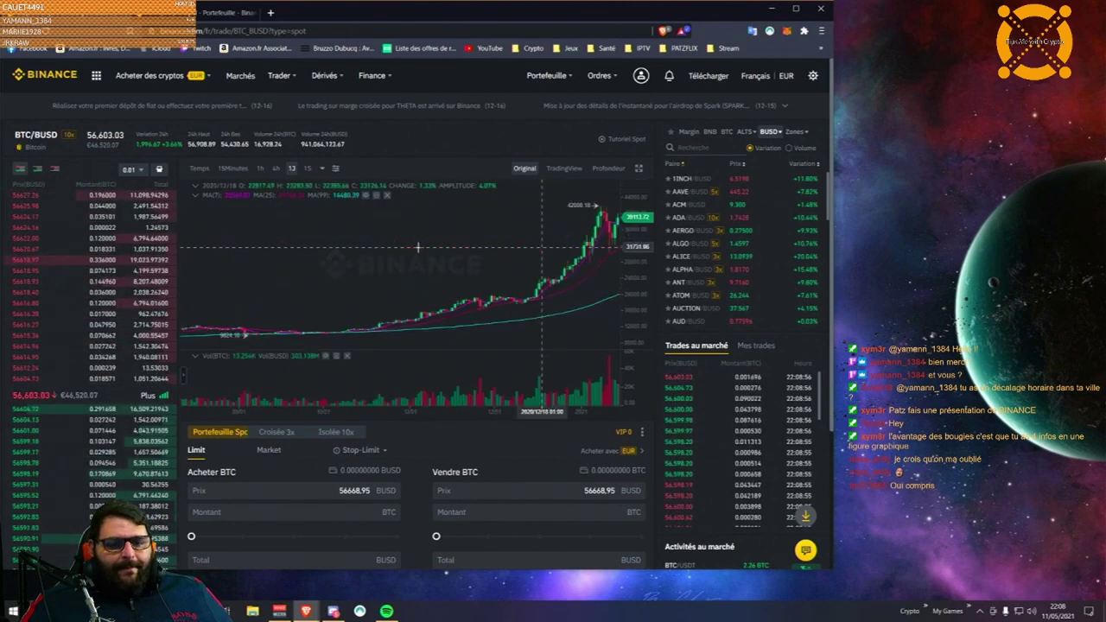
Step: Switch the BTC/BUSD chart to the 4h interval and view its price history back to January 2021
{"action": "left_click", "coordinate": [276, 169]}
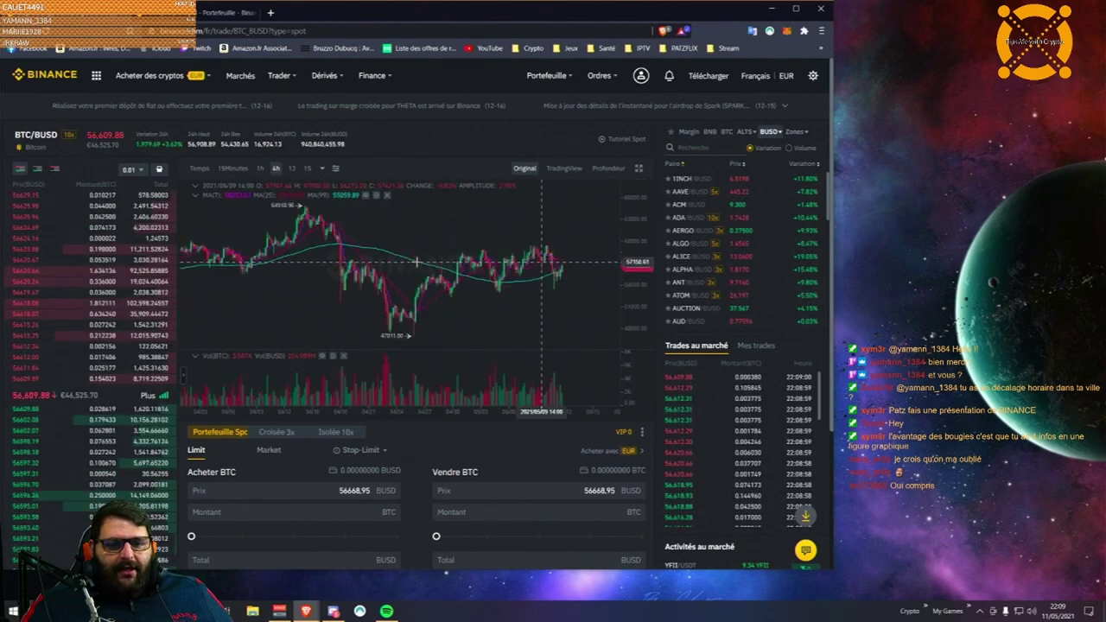
{"action": "left_click_drag", "start_coordinate": [294, 294], "coordinate": [527, 295]}
{"action": "scroll", "coordinate": [527, 296], "scroll_direction": "down", "scroll_amount": 3}
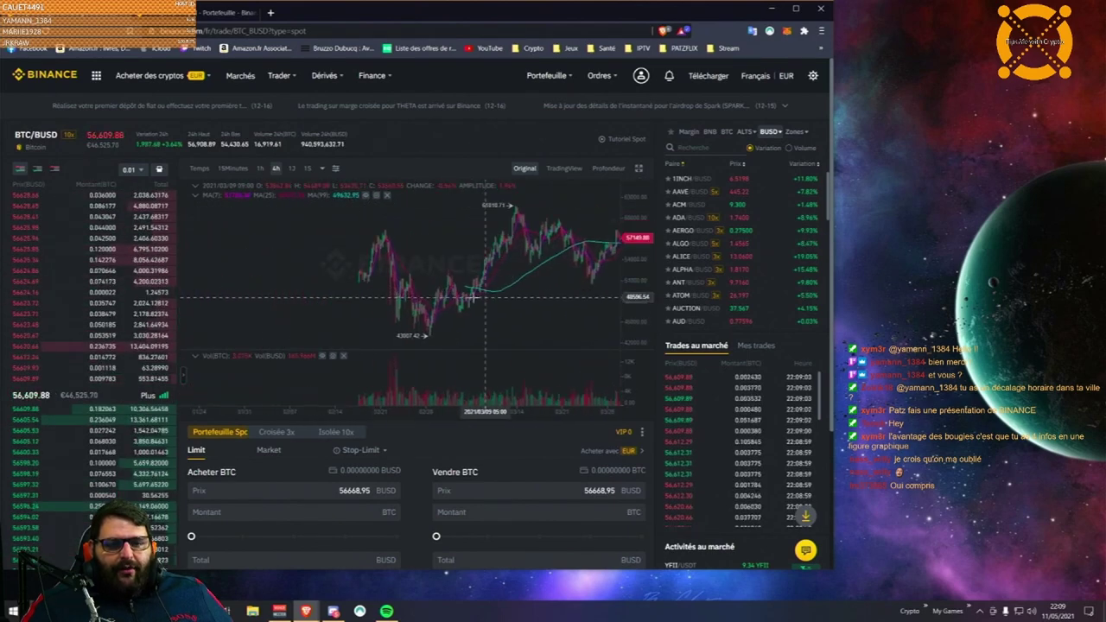
{"action": "left_click_drag", "start_coordinate": [426, 264], "coordinate": [535, 261]}
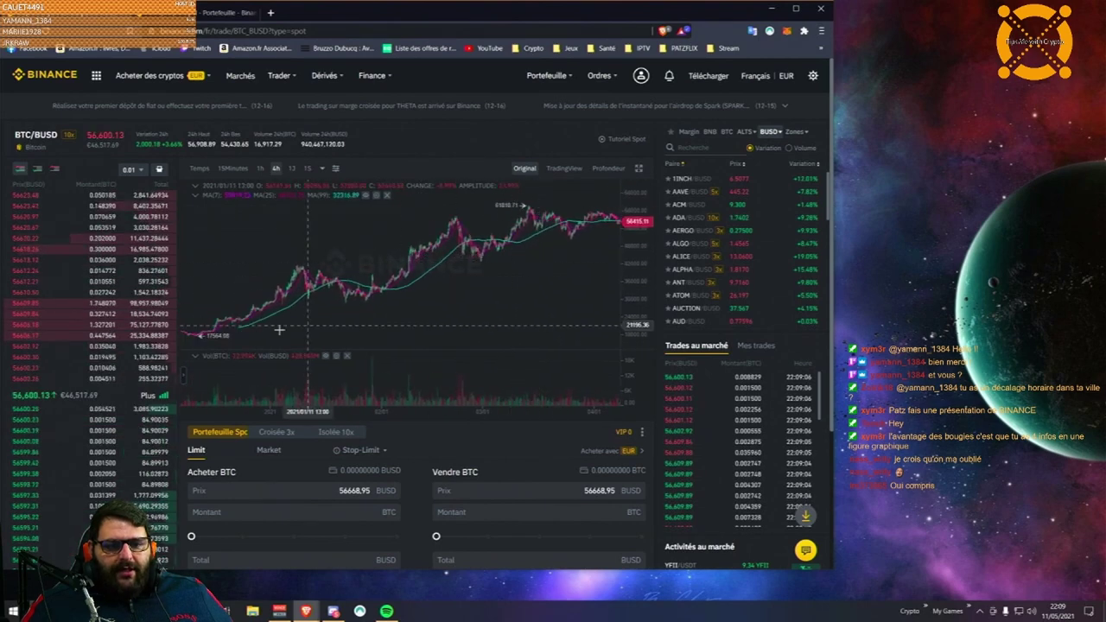
Step: View the BTC/BUSD chart at the weekly interval, the 15-minute interval zoomed out, and in the Temps line view
{"action": "left_click", "coordinate": [307, 170]}
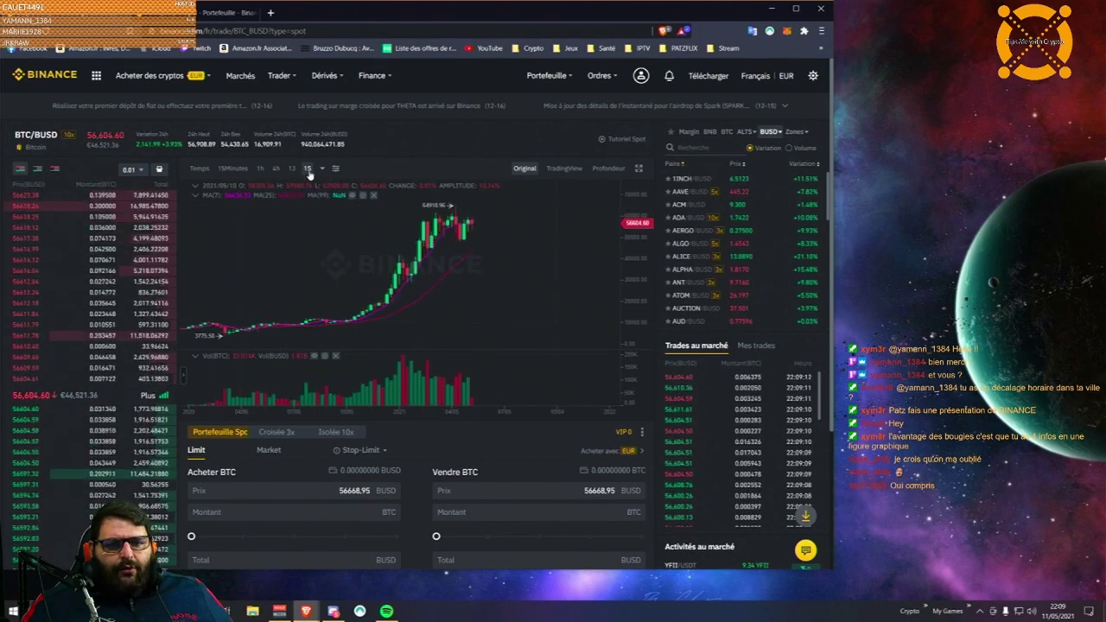
{"action": "left_click", "coordinate": [232, 169]}
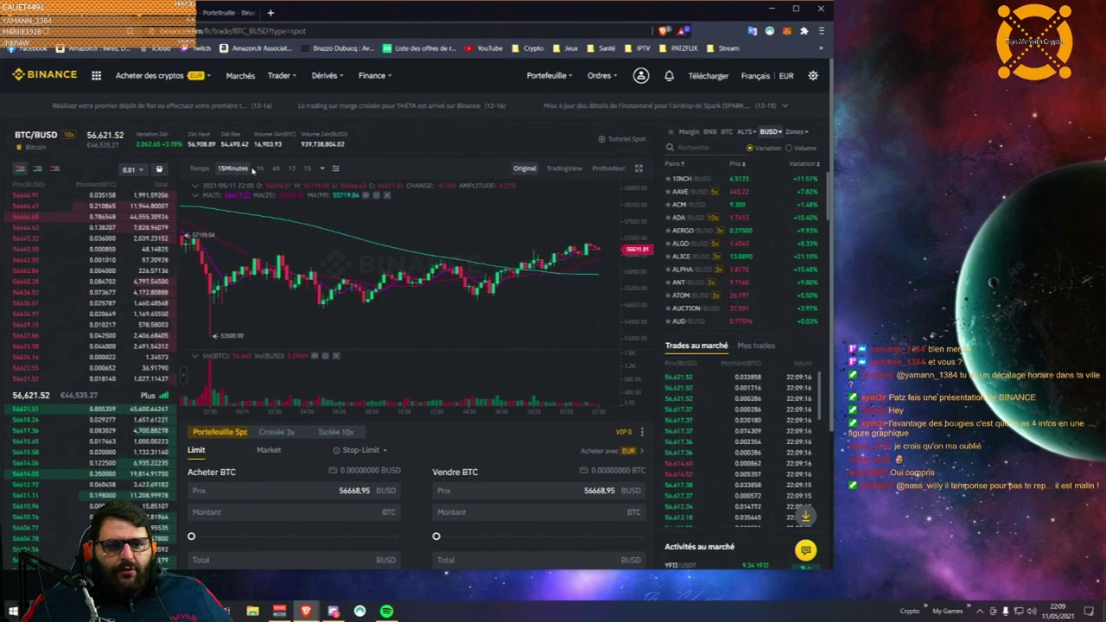
{"action": "scroll", "coordinate": [480, 269], "scroll_direction": "down", "scroll_amount": 3}
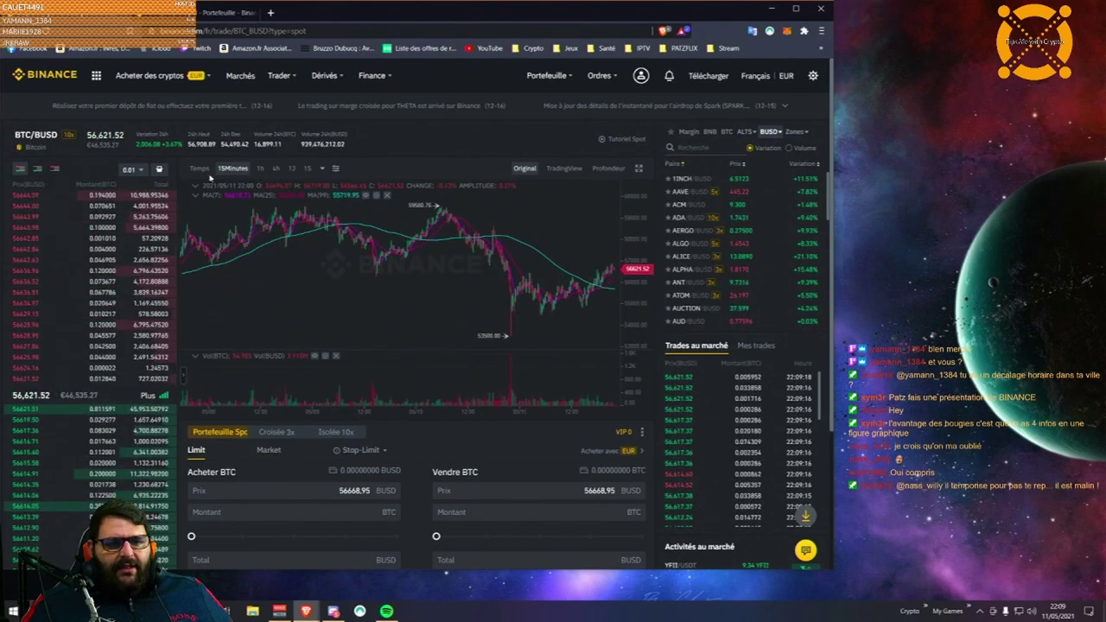
{"action": "left_click", "coordinate": [200, 171]}
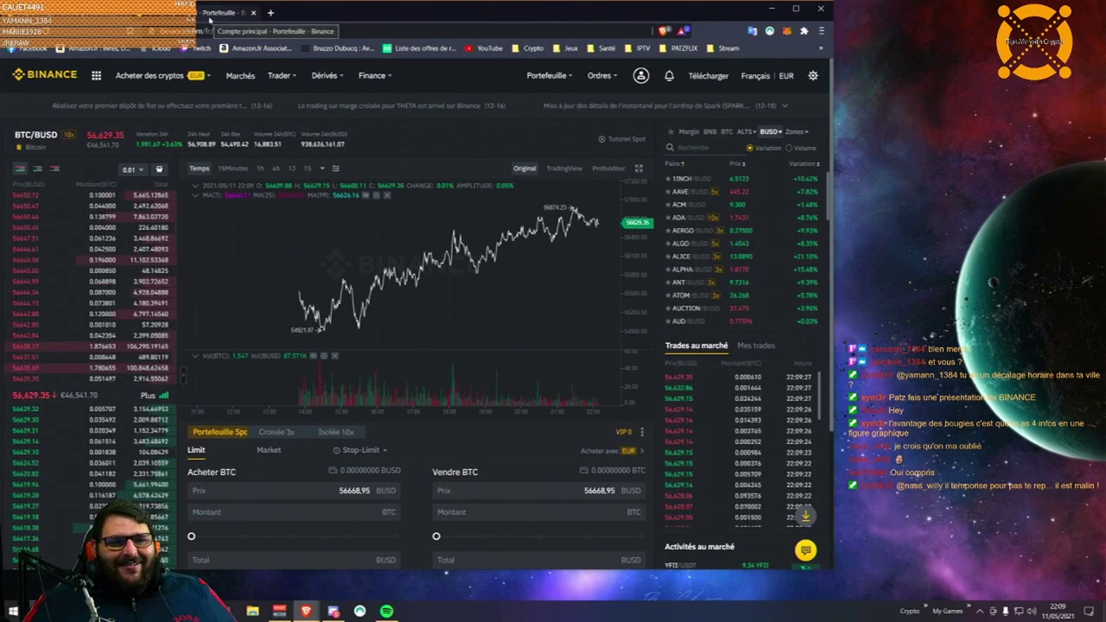
Step: Open the main account wallet page and look over Binance's product list and the crypto purchase methods
{"action": "left_click", "coordinate": [217, 14]}
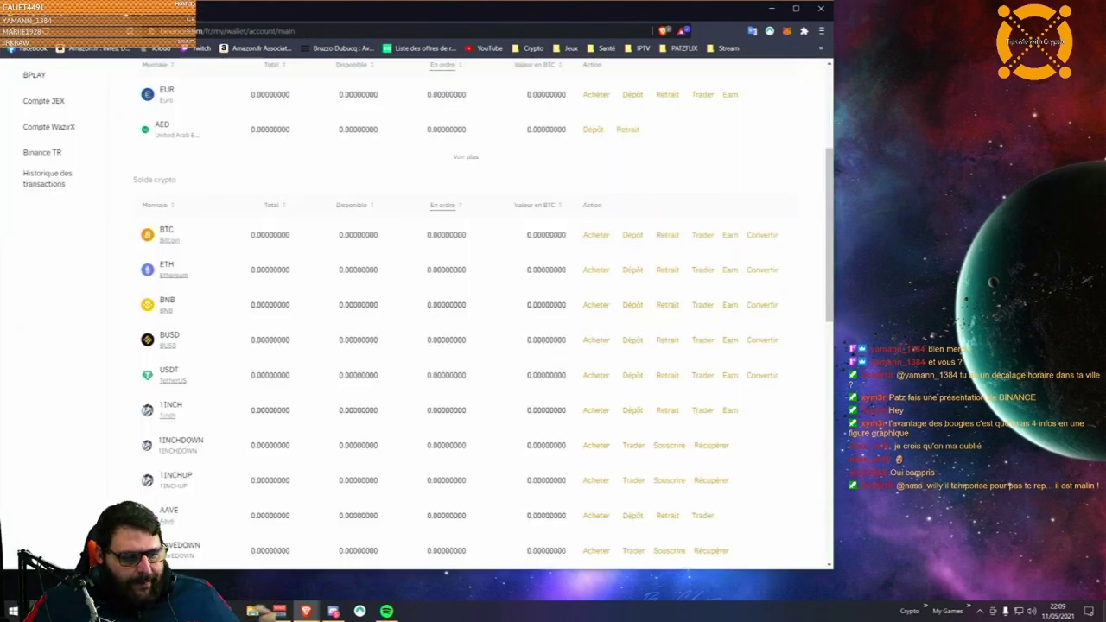
{"action": "scroll", "coordinate": [211, 166], "scroll_direction": "up", "scroll_amount": 2}
{"action": "scroll", "coordinate": [212, 166], "scroll_direction": "up", "scroll_amount": 1}
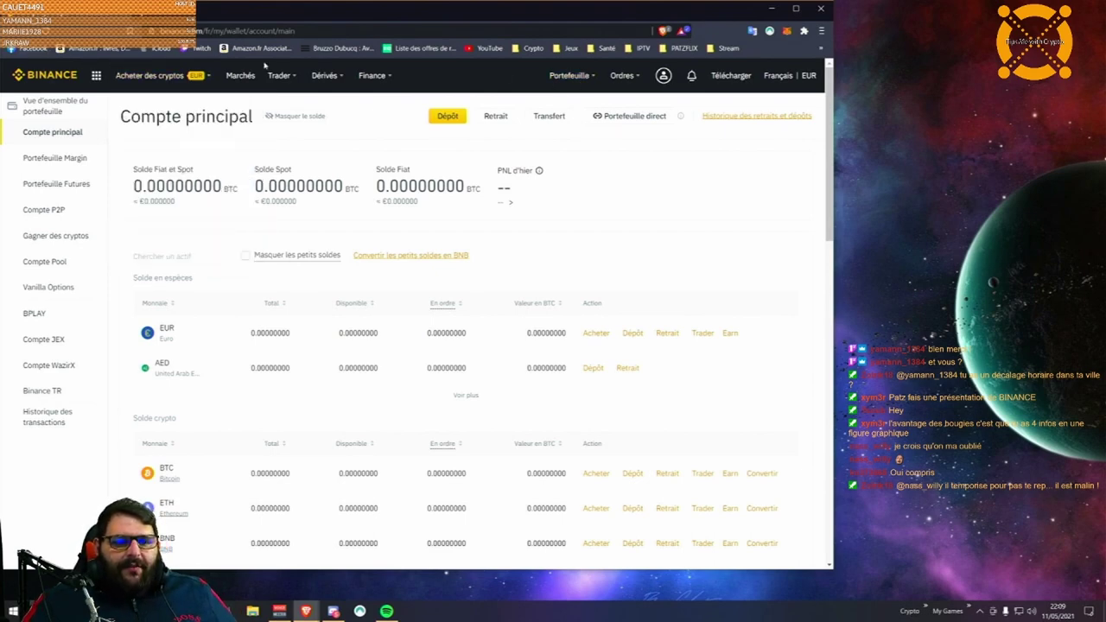
{"action": "mouse_move", "coordinate": [94, 78]}
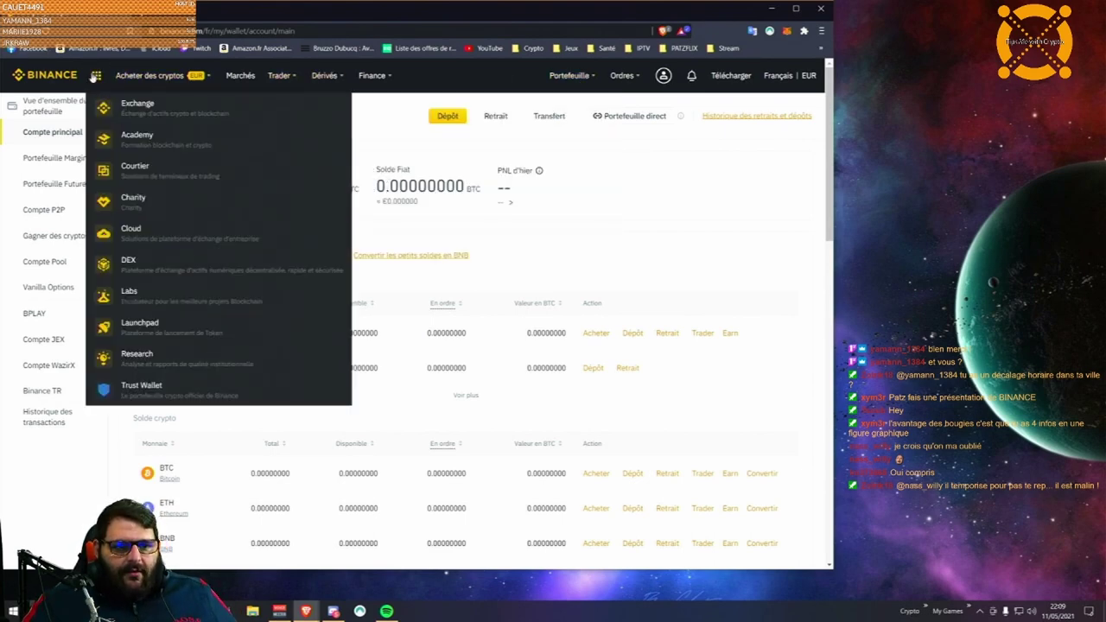
{"action": "mouse_move", "coordinate": [123, 106]}
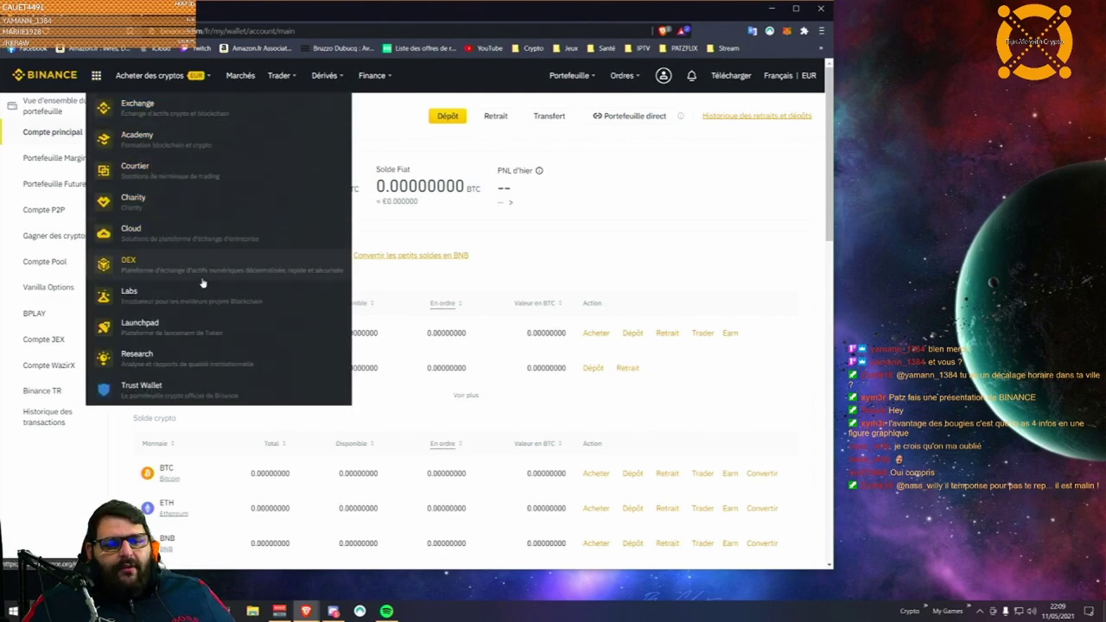
{"action": "mouse_move", "coordinate": [214, 79]}
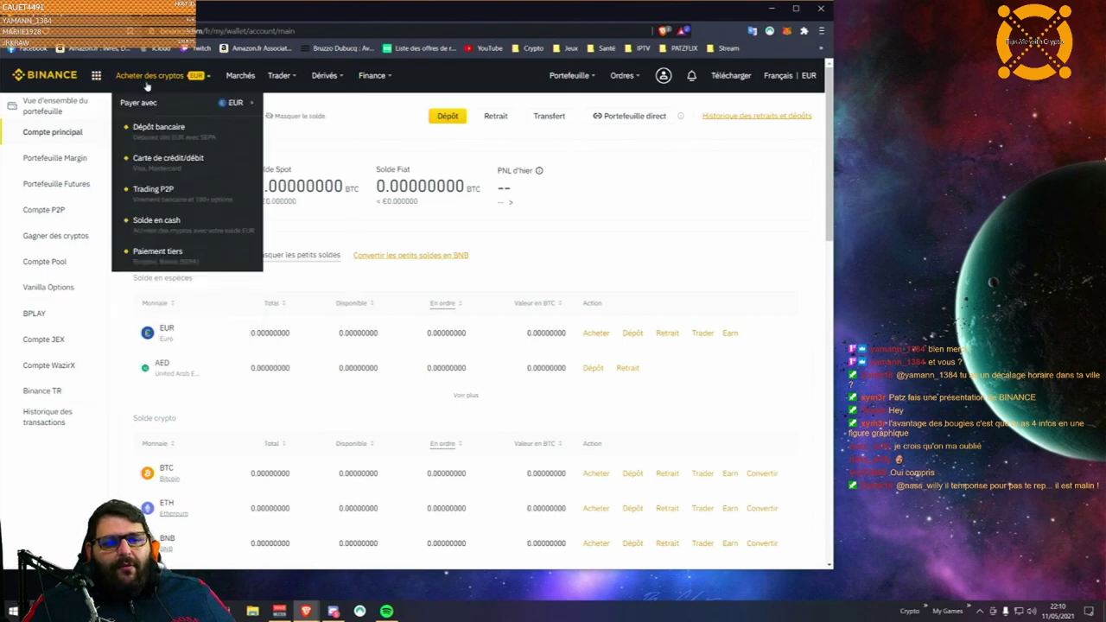
{"action": "mouse_move", "coordinate": [284, 84]}
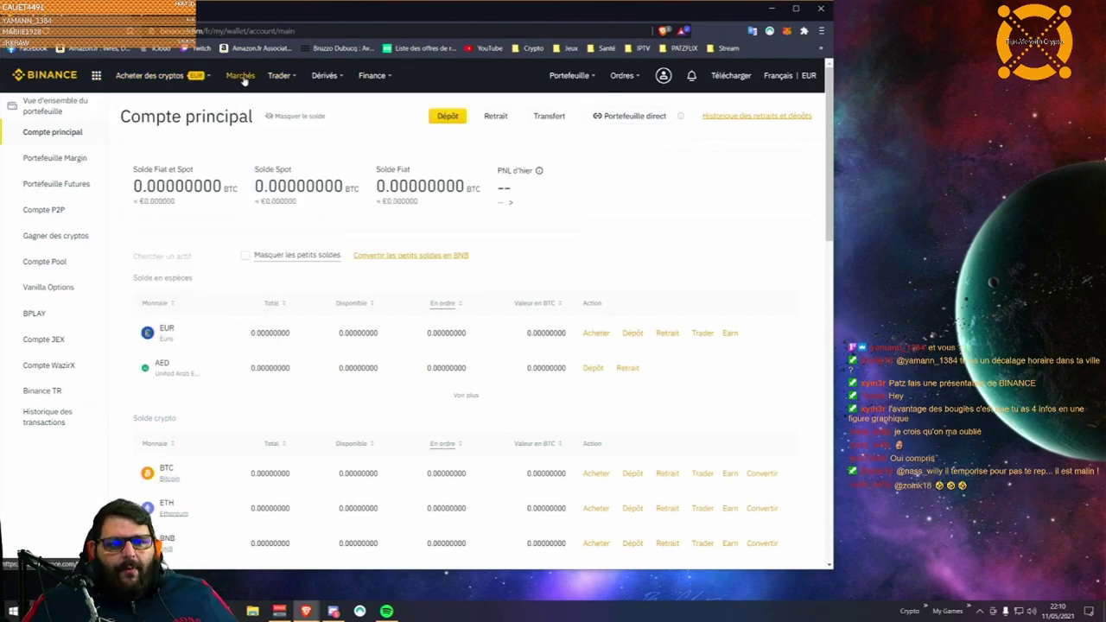
Step: Open the Marchés page and browse the BNB pairs of the spot markets
{"action": "left_click", "coordinate": [241, 77]}
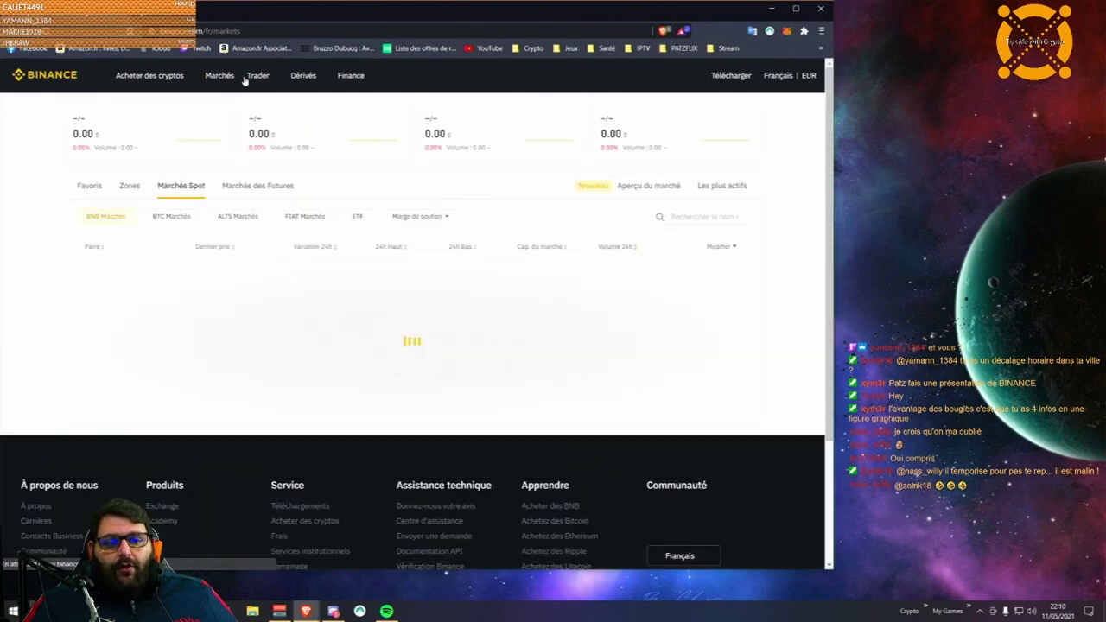
{"action": "scroll", "coordinate": [771, 236], "scroll_direction": "down", "scroll_amount": 1}
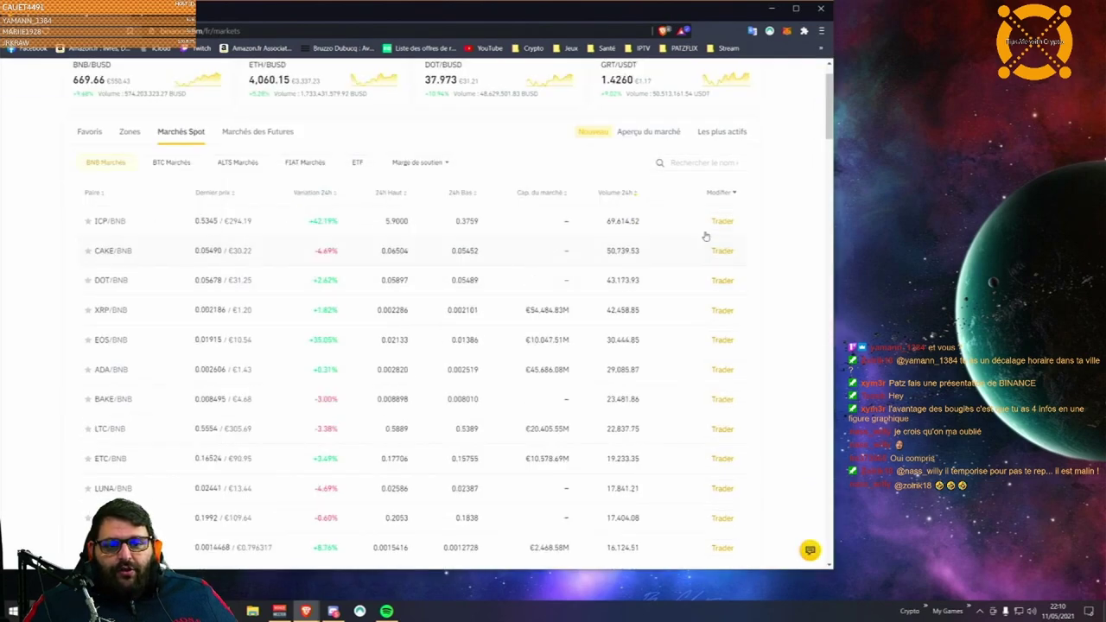
{"action": "scroll", "coordinate": [249, 226], "scroll_direction": "up", "scroll_amount": 1}
Step: Look over the trading and derivatives offerings, and open Binance Earn from the finance offerings
{"action": "mouse_move", "coordinate": [278, 75]}
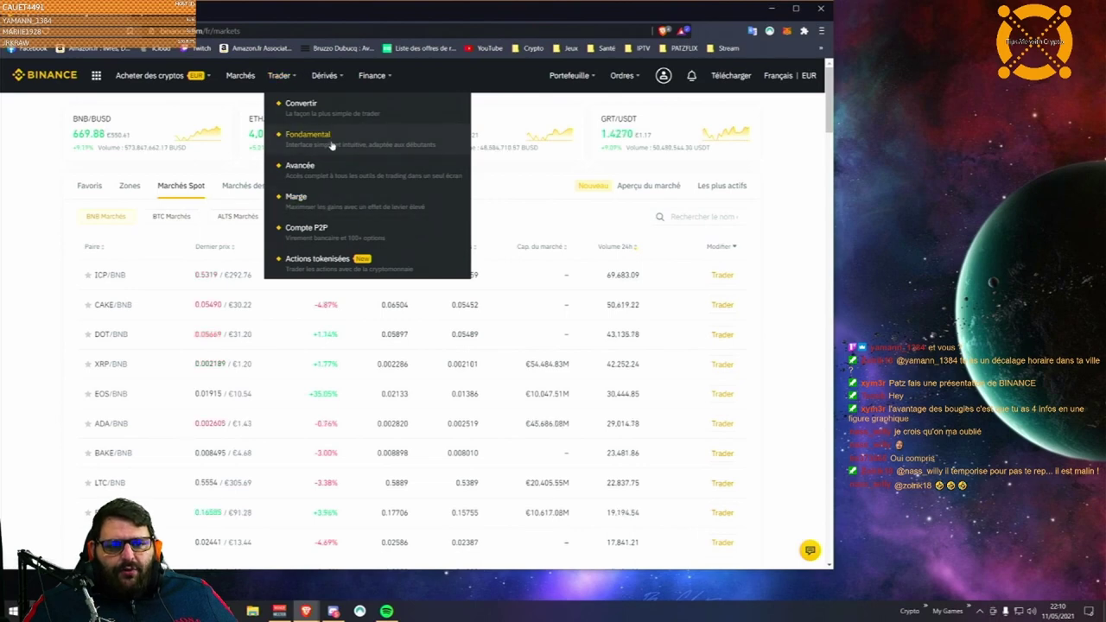
{"action": "mouse_move", "coordinate": [325, 76]}
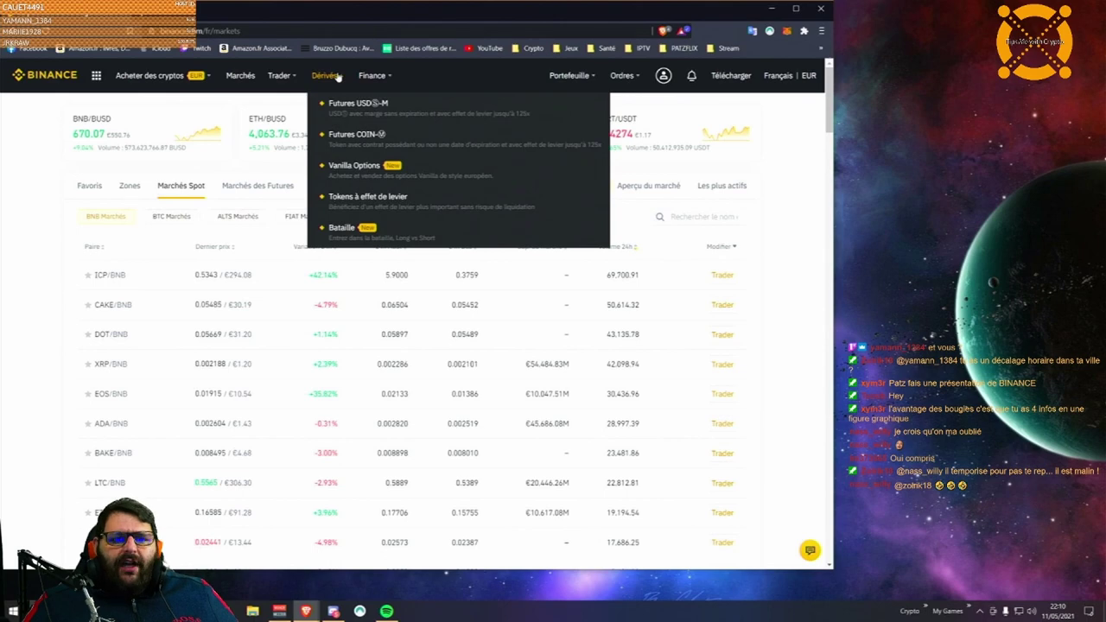
{"action": "mouse_move", "coordinate": [372, 76]}
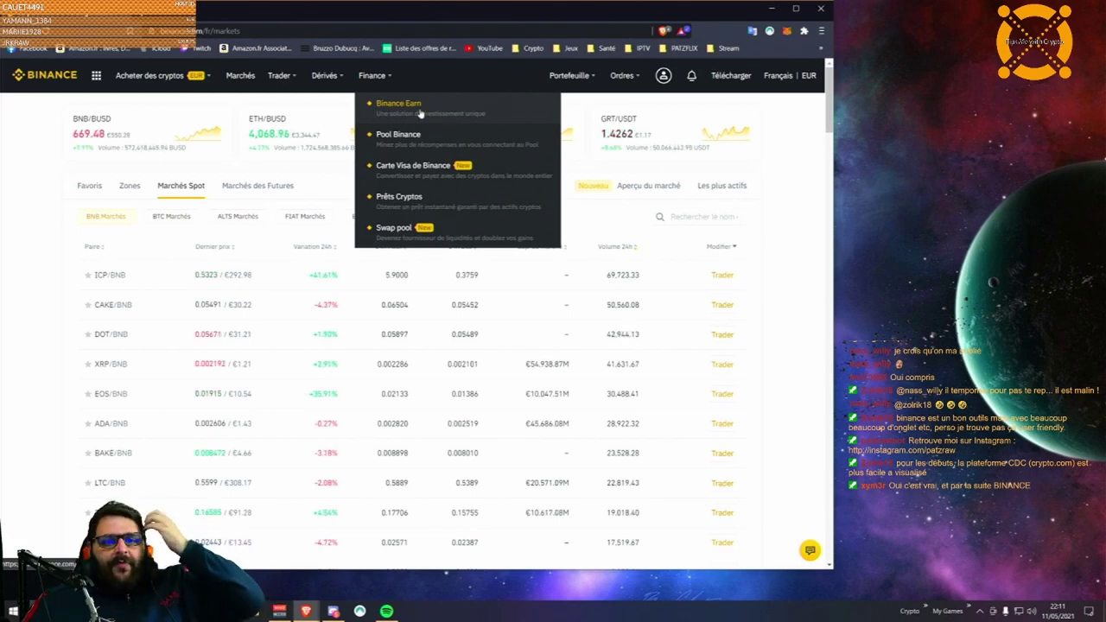
{"action": "left_click", "coordinate": [429, 114]}
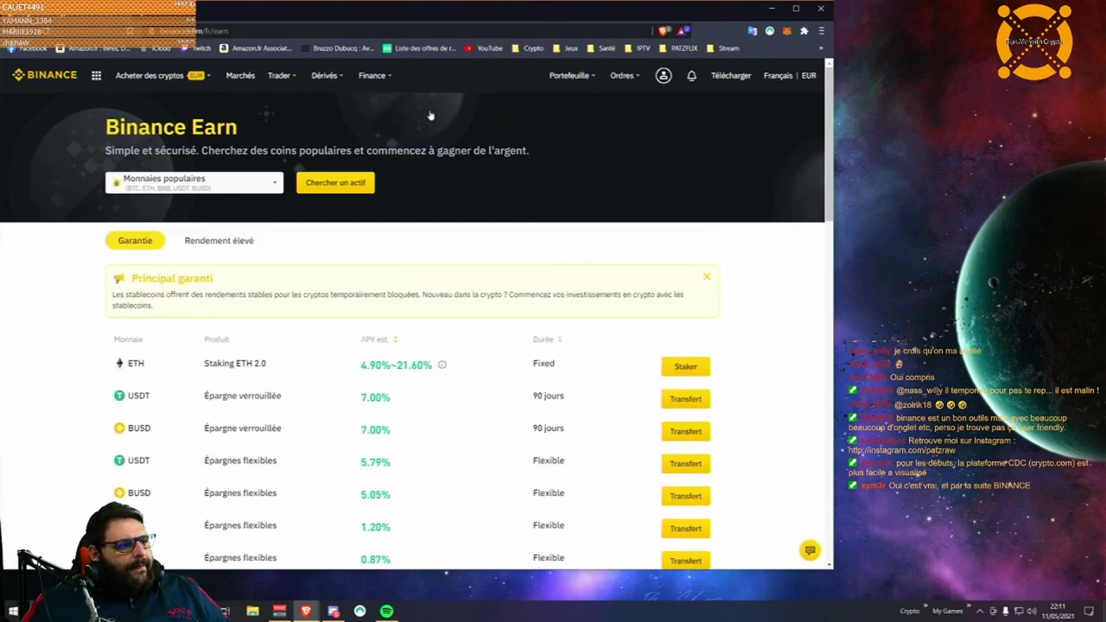
Step: Look through the guaranteed Earn products and highlight the Staking ETH 2.0 entry
{"action": "scroll", "coordinate": [403, 273], "scroll_direction": "down", "scroll_amount": 2}
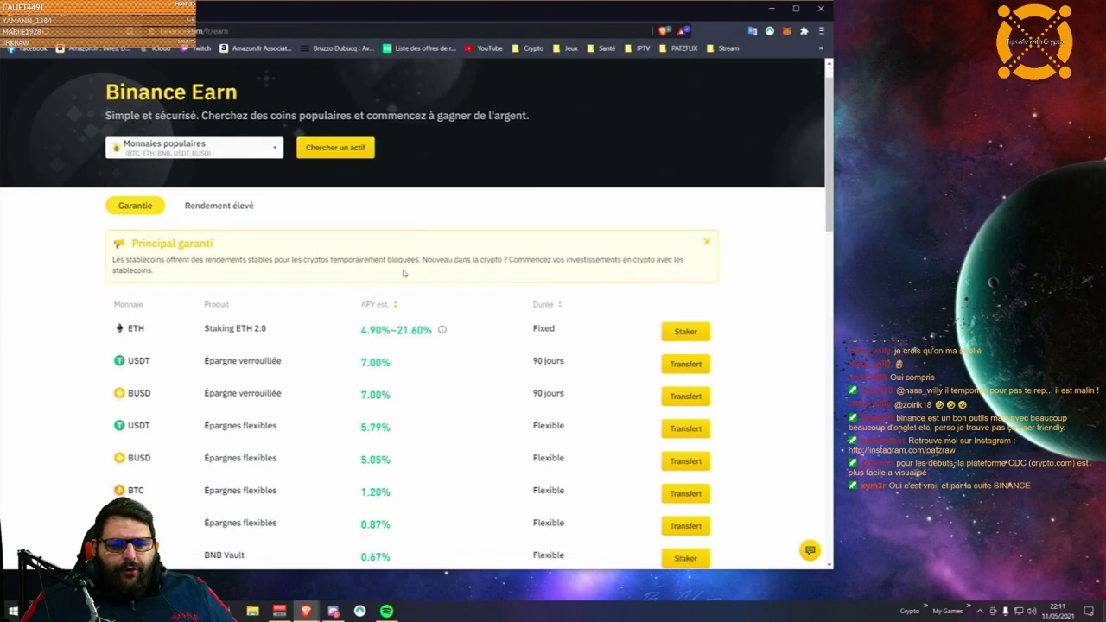
{"action": "scroll", "coordinate": [403, 273], "scroll_direction": "down", "scroll_amount": 1}
{"action": "scroll", "coordinate": [402, 273], "scroll_direction": "up", "scroll_amount": 2}
{"action": "scroll", "coordinate": [403, 273], "scroll_direction": "up", "scroll_amount": 1}
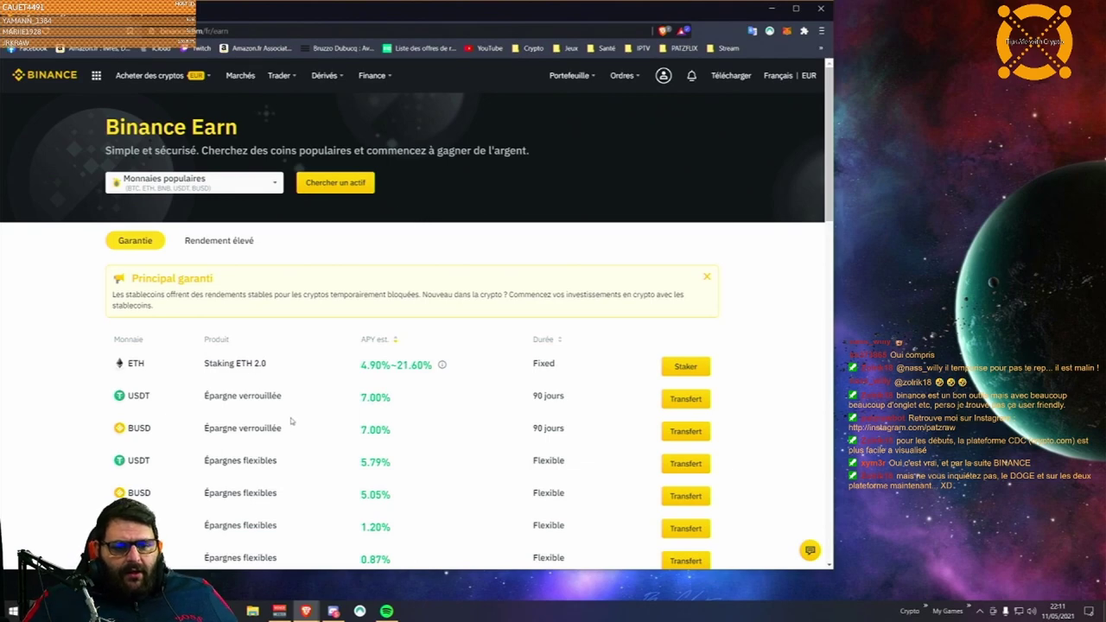
{"action": "left_click_drag", "start_coordinate": [208, 364], "coordinate": [254, 364]}
{"action": "left_click", "coordinate": [259, 364]}
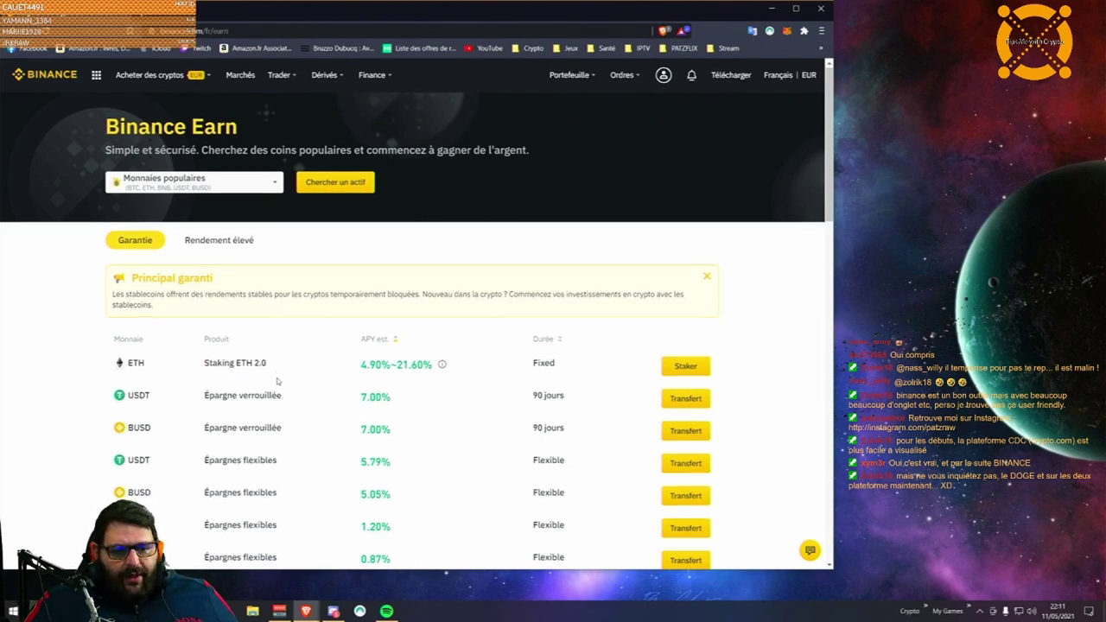
Step: Compare the USDT locked and flexible savings by highlighting their APY rates and the locked product's duration
{"action": "scroll", "coordinate": [277, 380], "scroll_direction": "down", "scroll_amount": 1}
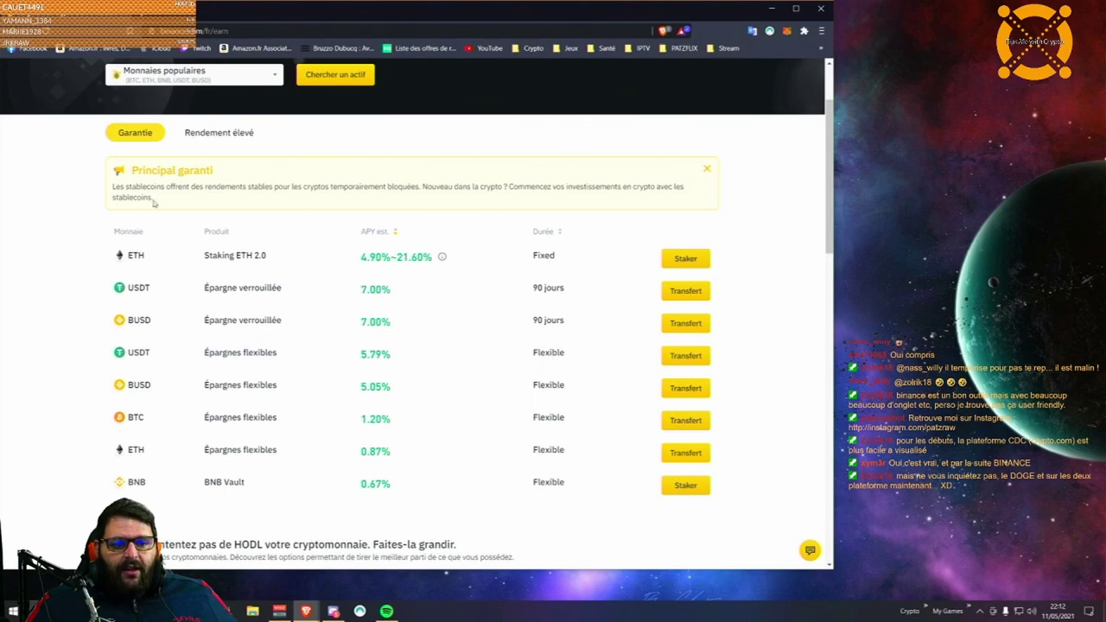
{"action": "left_click_drag", "start_coordinate": [128, 288], "coordinate": [204, 290]}
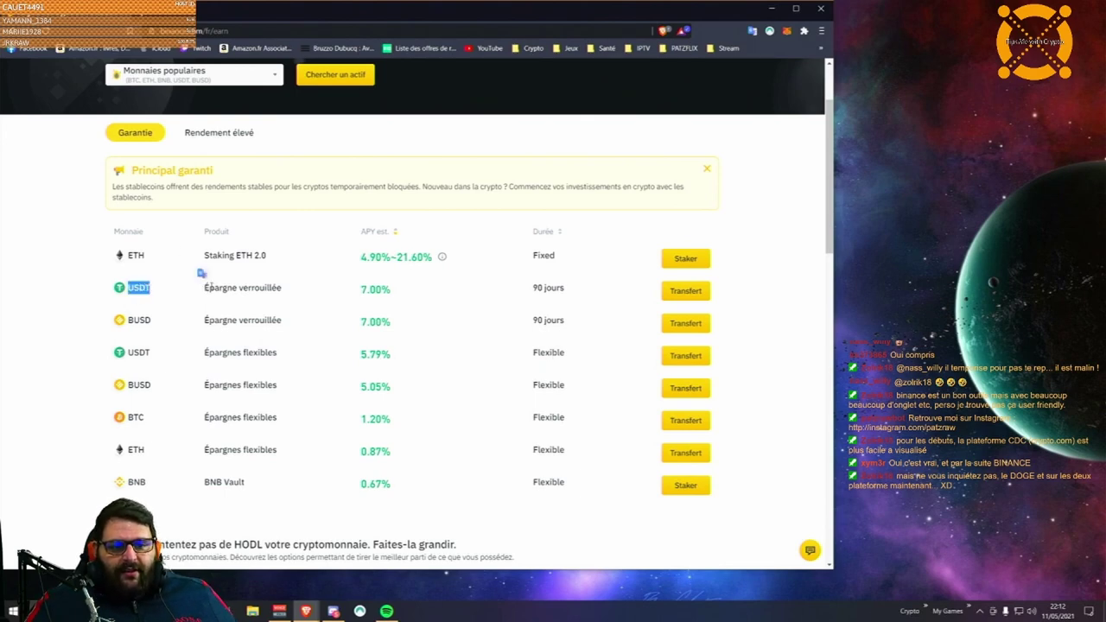
{"action": "left_click_drag", "start_coordinate": [370, 292], "coordinate": [359, 292]}
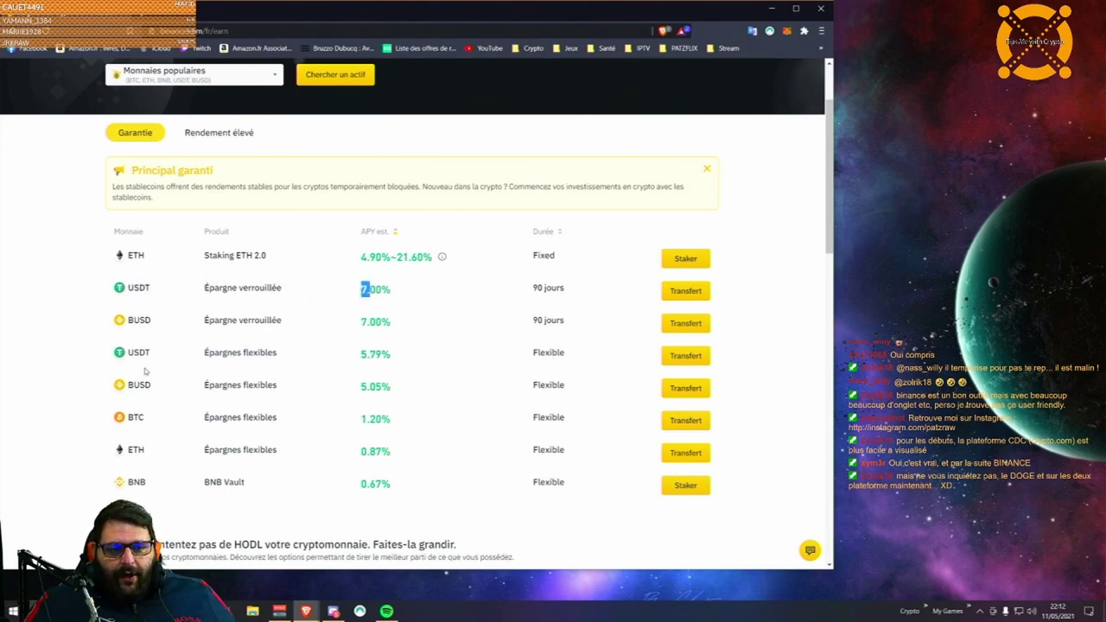
{"action": "left_click_drag", "start_coordinate": [359, 354], "coordinate": [393, 356]}
{"action": "left_click_drag", "start_coordinate": [359, 290], "coordinate": [393, 292]}
{"action": "left_click", "coordinate": [369, 348]}
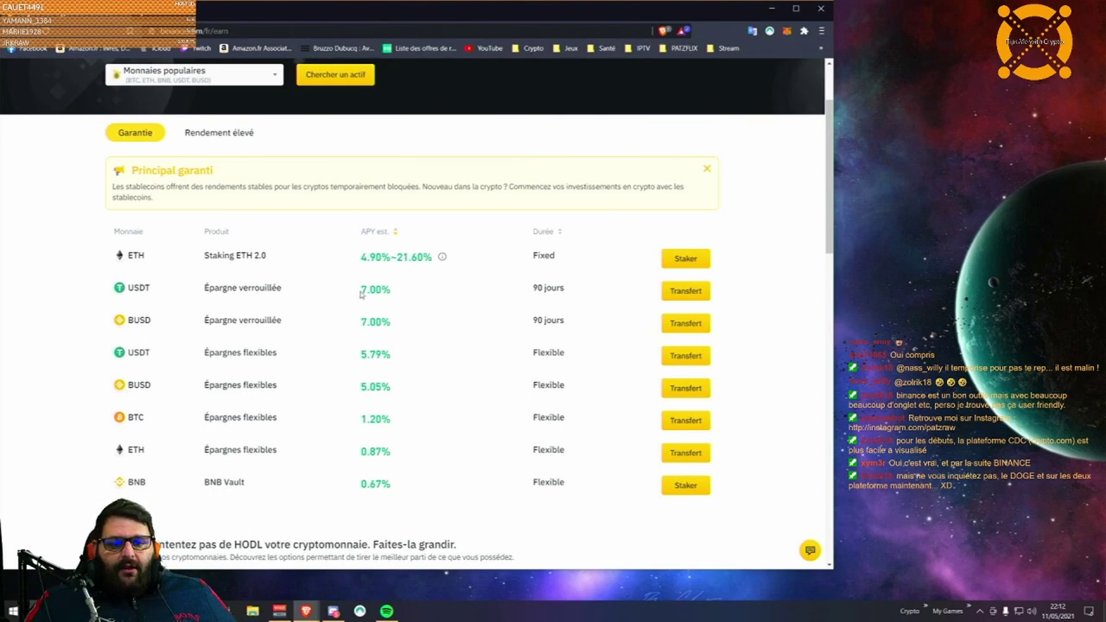
{"action": "left_click_drag", "start_coordinate": [532, 290], "coordinate": [570, 275]}
{"action": "left_click", "coordinate": [513, 300]}
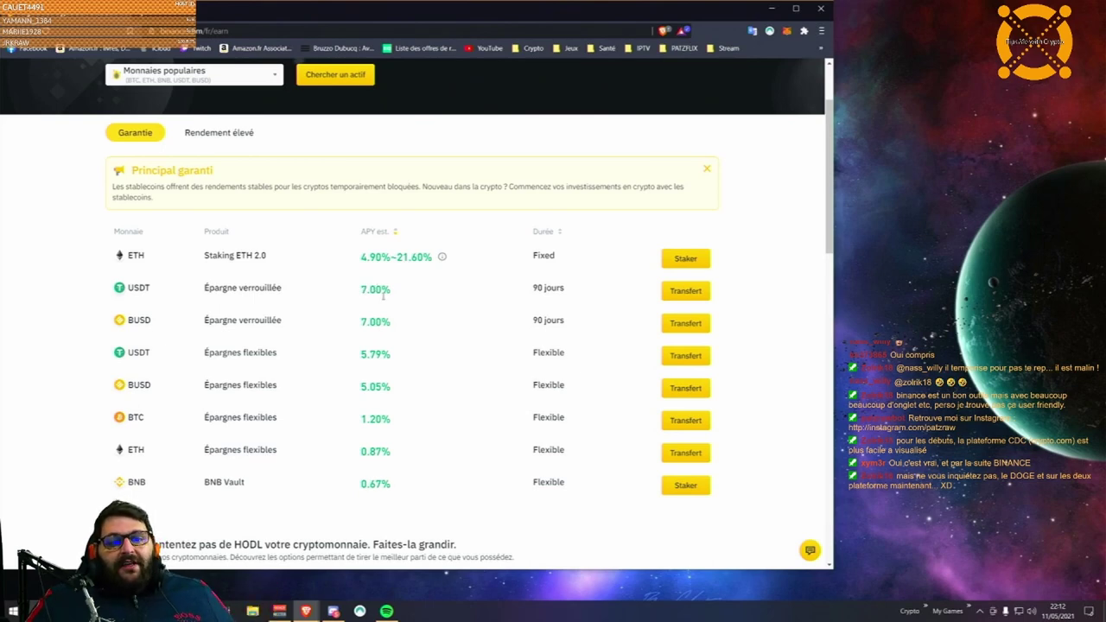
Step: Point out the USDT locked savings row by highlighting its estimated APY in the guaranteed products table
{"action": "scroll", "coordinate": [231, 281], "scroll_direction": "up", "scroll_amount": 1}
{"action": "scroll", "coordinate": [231, 281], "scroll_direction": "up", "scroll_amount": 1}
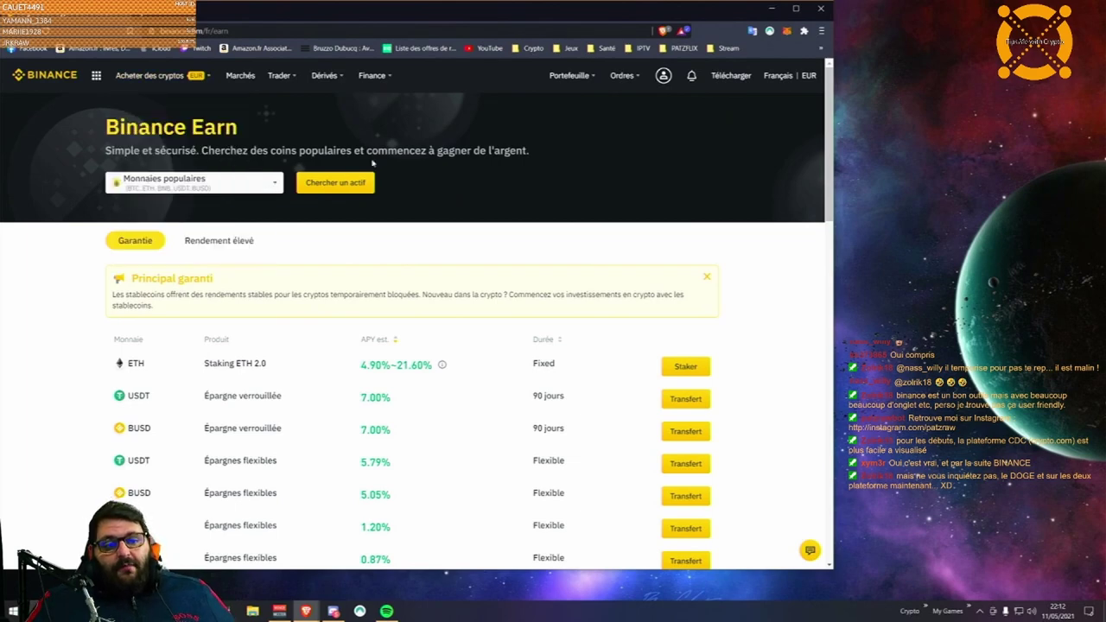
{"action": "scroll", "coordinate": [326, 251], "scroll_direction": "down", "scroll_amount": 3}
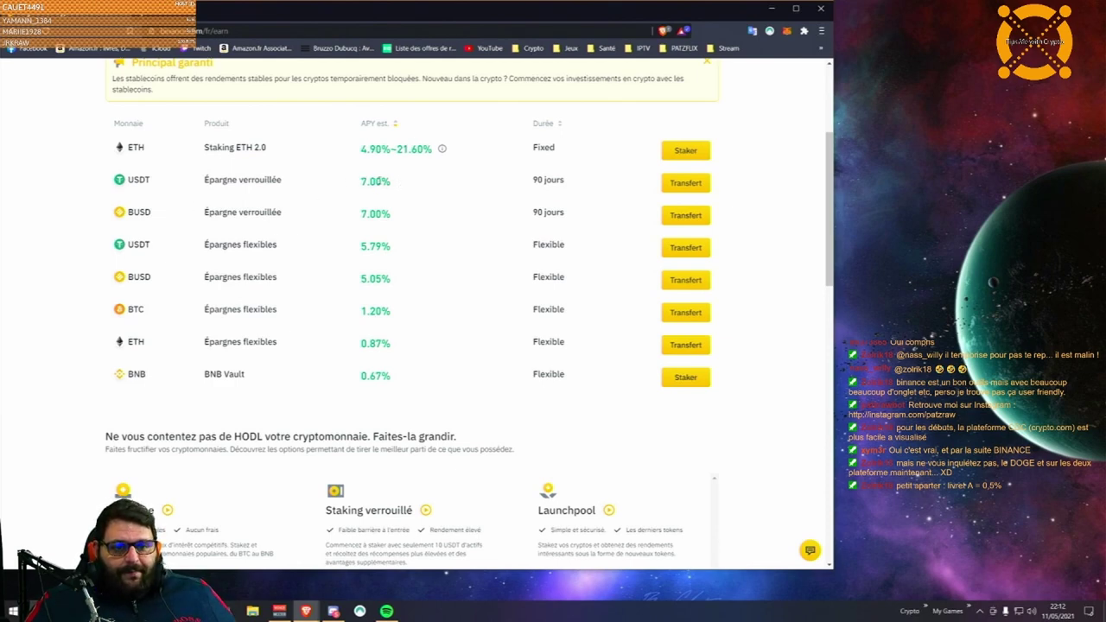
{"action": "double_click", "coordinate": [363, 181]}
{"action": "left_click", "coordinate": [155, 181]}
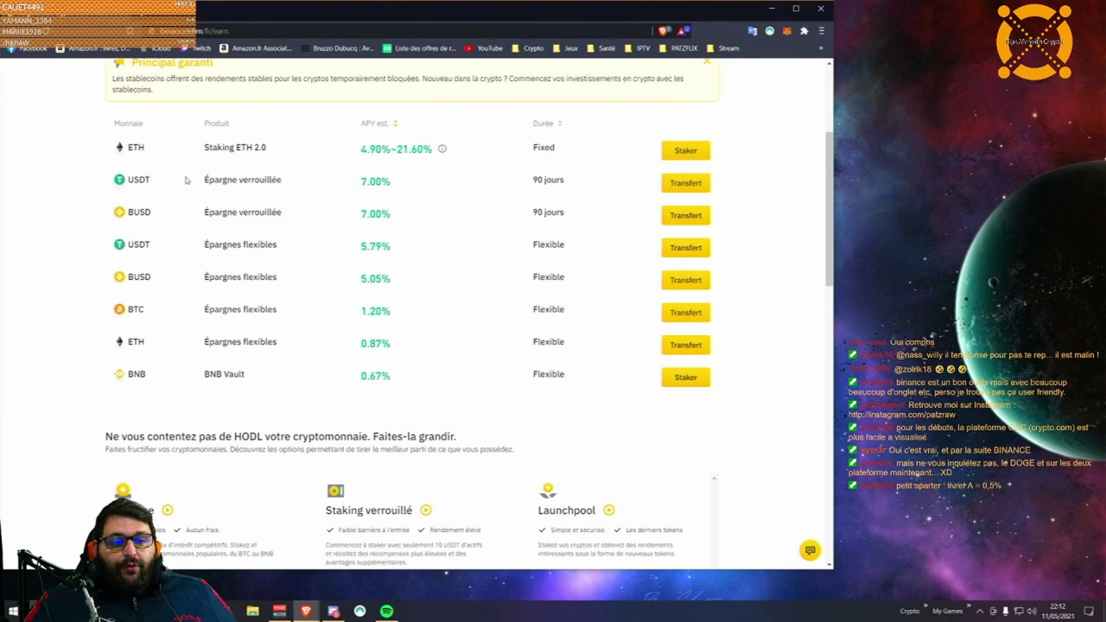
{"action": "double_click", "coordinate": [364, 182]}
{"action": "left_click", "coordinate": [206, 183]}
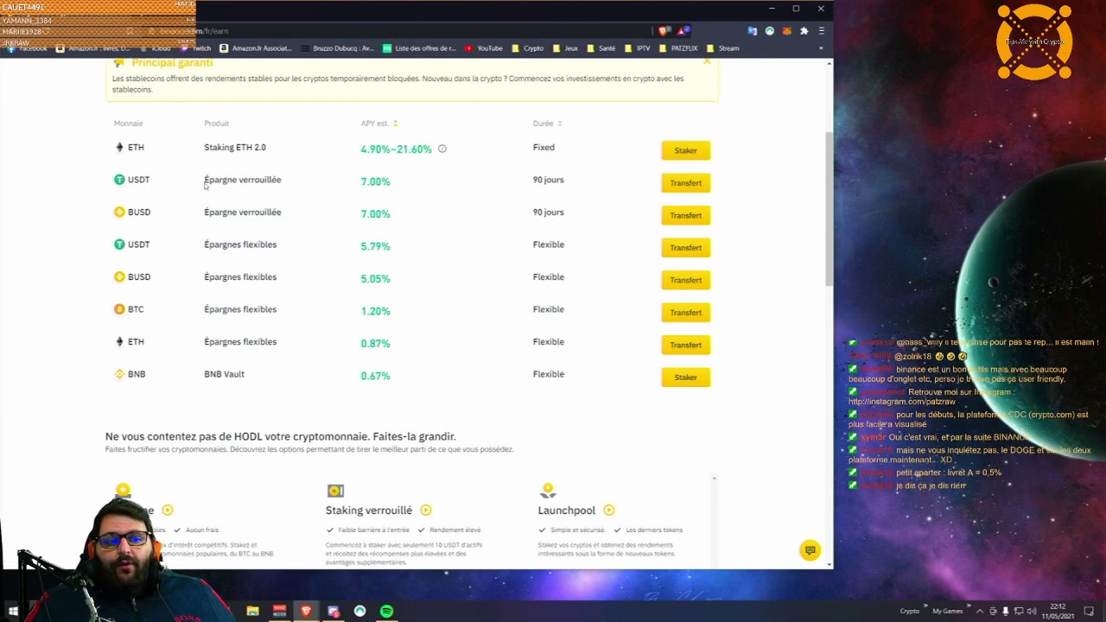
{"action": "left_click_drag", "start_coordinate": [347, 185], "coordinate": [397, 183]}
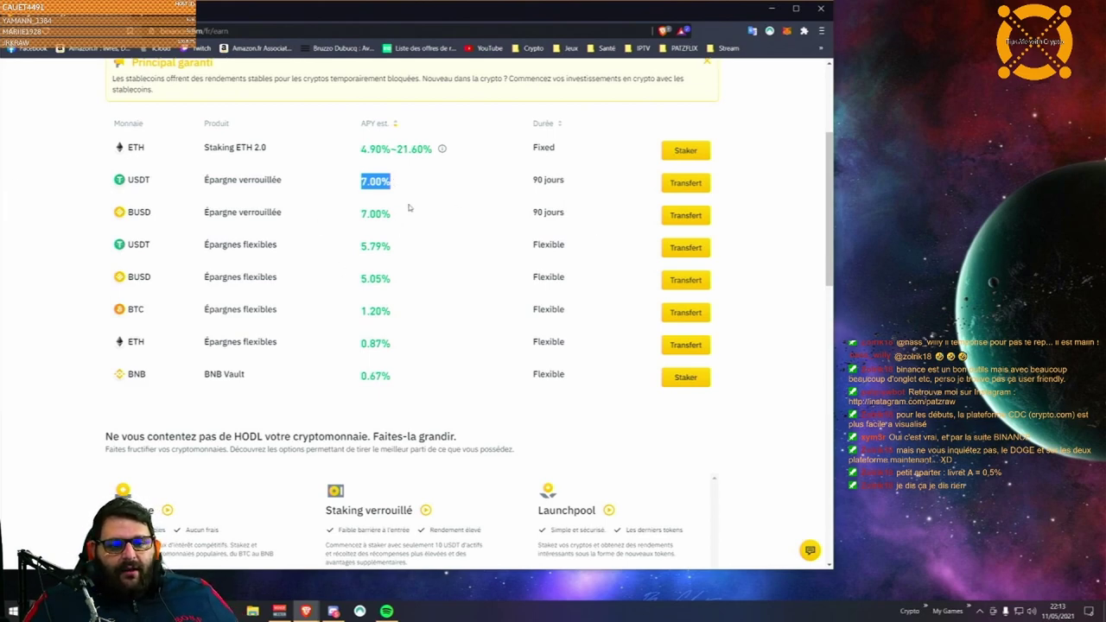
{"action": "left_click", "coordinate": [368, 190]}
{"action": "mouse_move", "coordinate": [382, 181]}
{"action": "left_mouse_down"}
{"action": "mouse_move", "coordinate": [361, 182]}
{"action": "mouse_move", "coordinate": [385, 182]}
{"action": "left_mouse_up"}
{"action": "left_click", "coordinate": [362, 182]}
{"action": "left_click", "coordinate": [393, 183]}
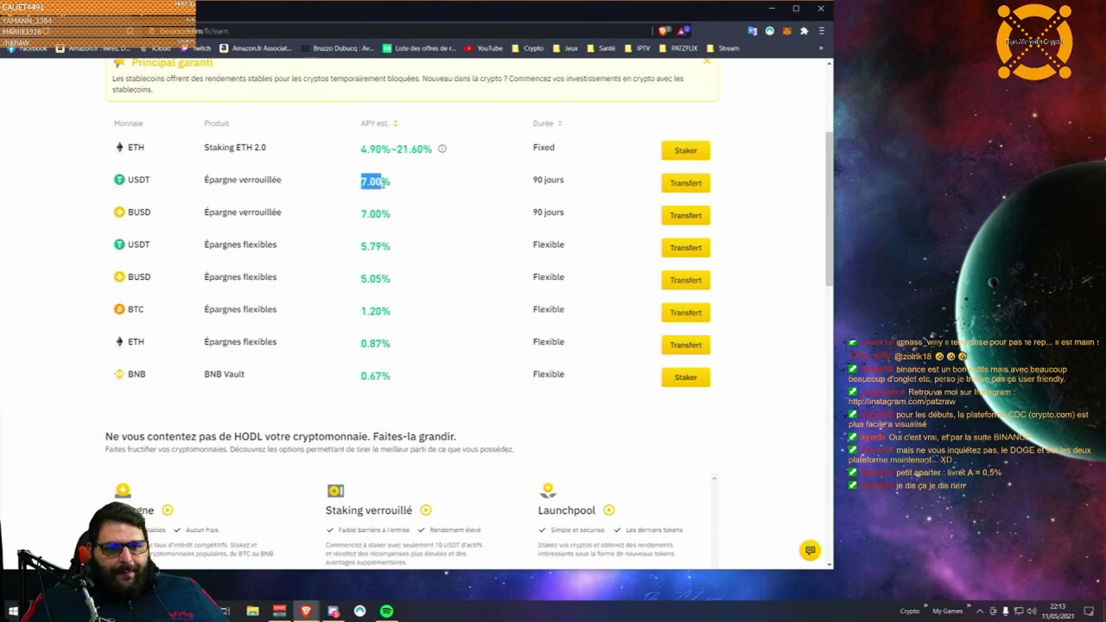
{"action": "left_click", "coordinate": [364, 228]}
Step: Examine the savings and staking options below the table and highlight the Launchpool title
{"action": "scroll", "coordinate": [297, 320], "scroll_direction": "down", "scroll_amount": 2}
{"action": "scroll", "coordinate": [298, 319], "scroll_direction": "down", "scroll_amount": 1}
{"action": "scroll", "coordinate": [297, 319], "scroll_direction": "up", "scroll_amount": 1}
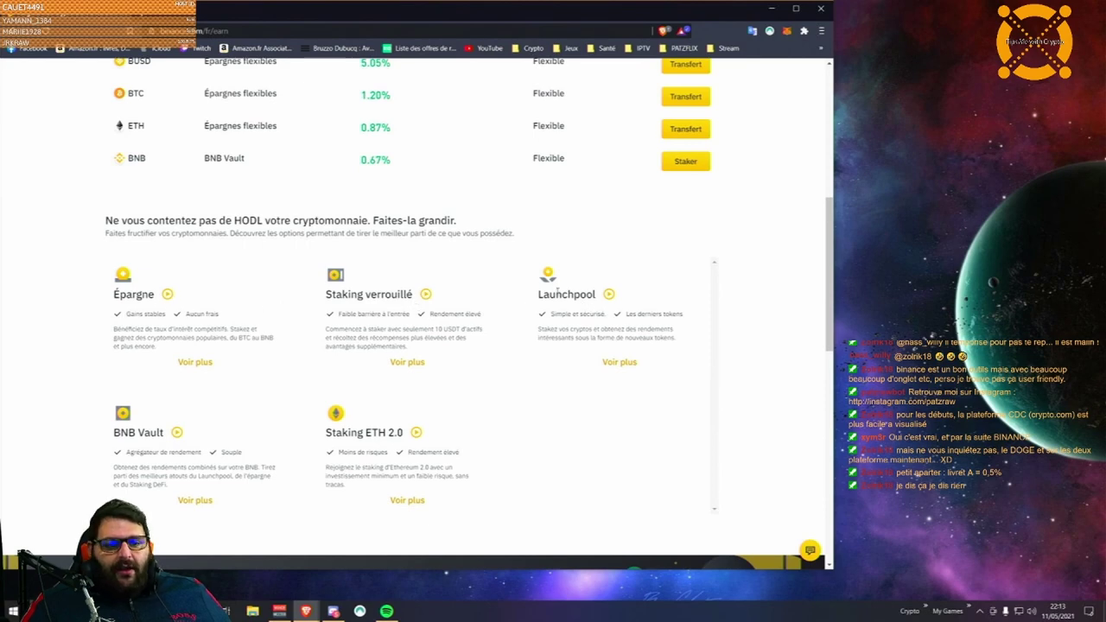
{"action": "left_click_drag", "start_coordinate": [538, 294], "coordinate": [598, 295]}
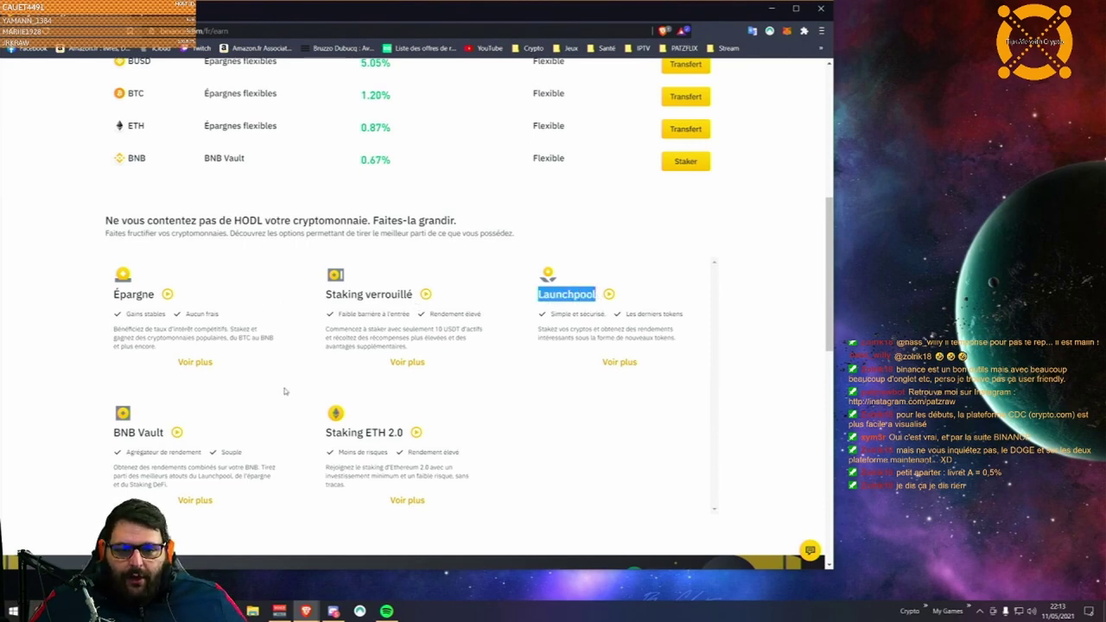
Step: Review the guaranteed products table again and return to the beginning of the Binance Earn page
{"action": "scroll", "coordinate": [256, 353], "scroll_direction": "up", "scroll_amount": 5}
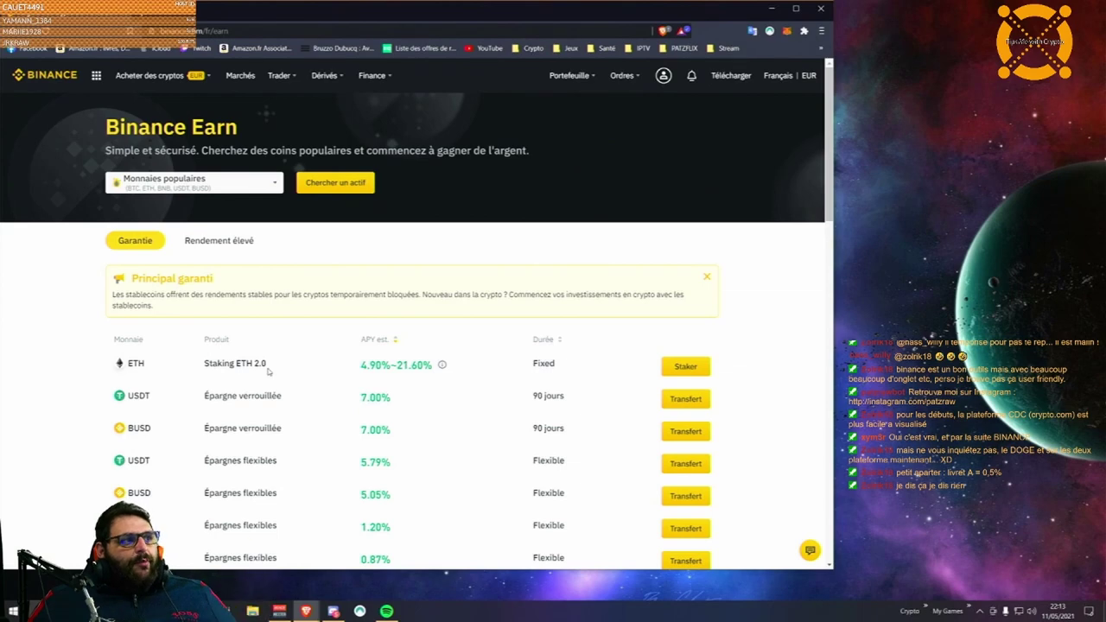
{"action": "scroll", "coordinate": [285, 270], "scroll_direction": "down", "scroll_amount": 2}
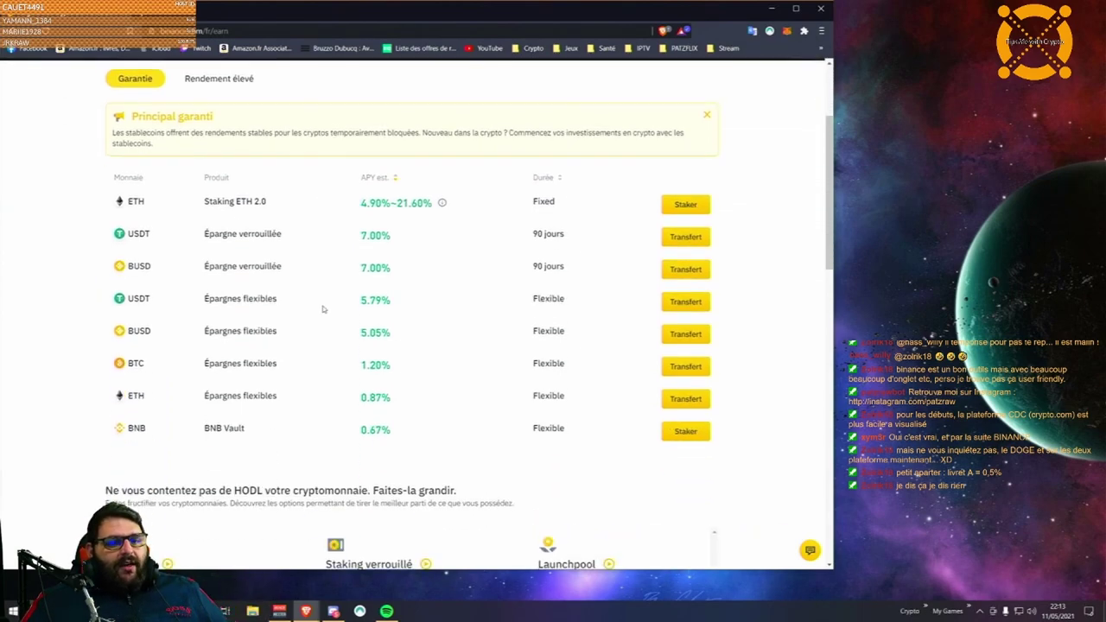
{"action": "scroll", "coordinate": [301, 209], "scroll_direction": "up", "scroll_amount": 2}
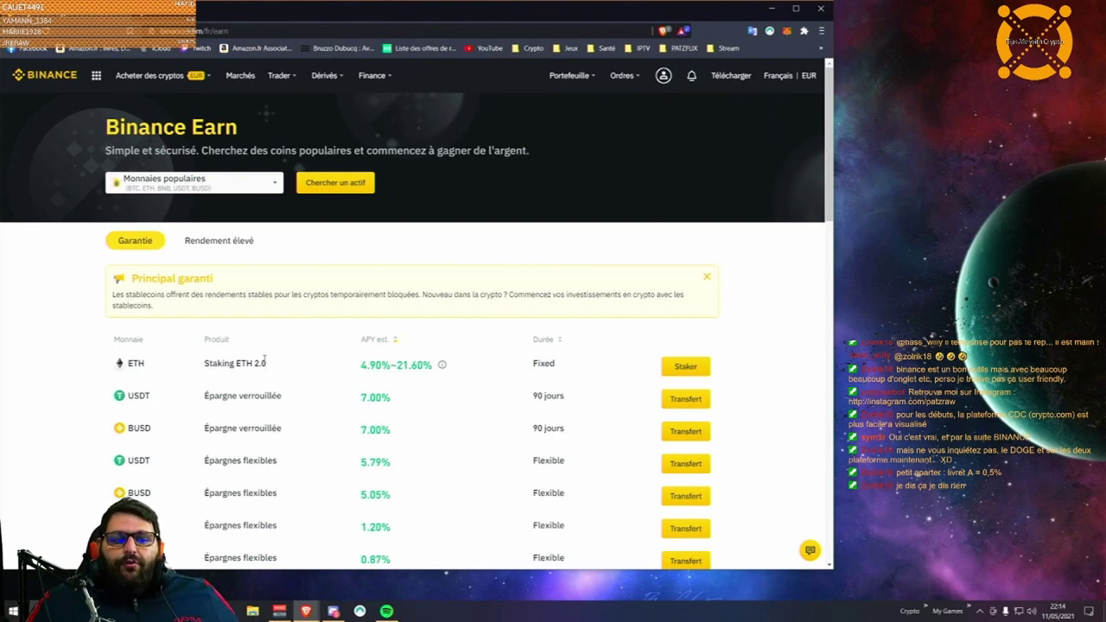
Step: Point out the ETH 2.0 staking product by highlighting its name and its estimated APY range
{"action": "left_click_drag", "start_coordinate": [236, 364], "coordinate": [267, 364]}
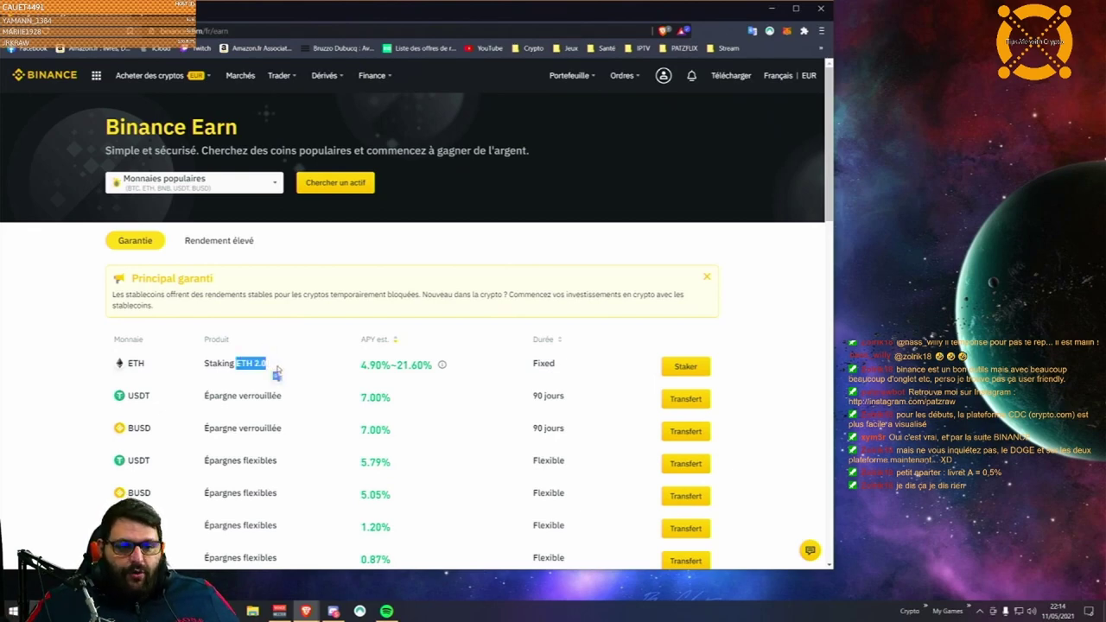
{"action": "left_click", "coordinate": [277, 369]}
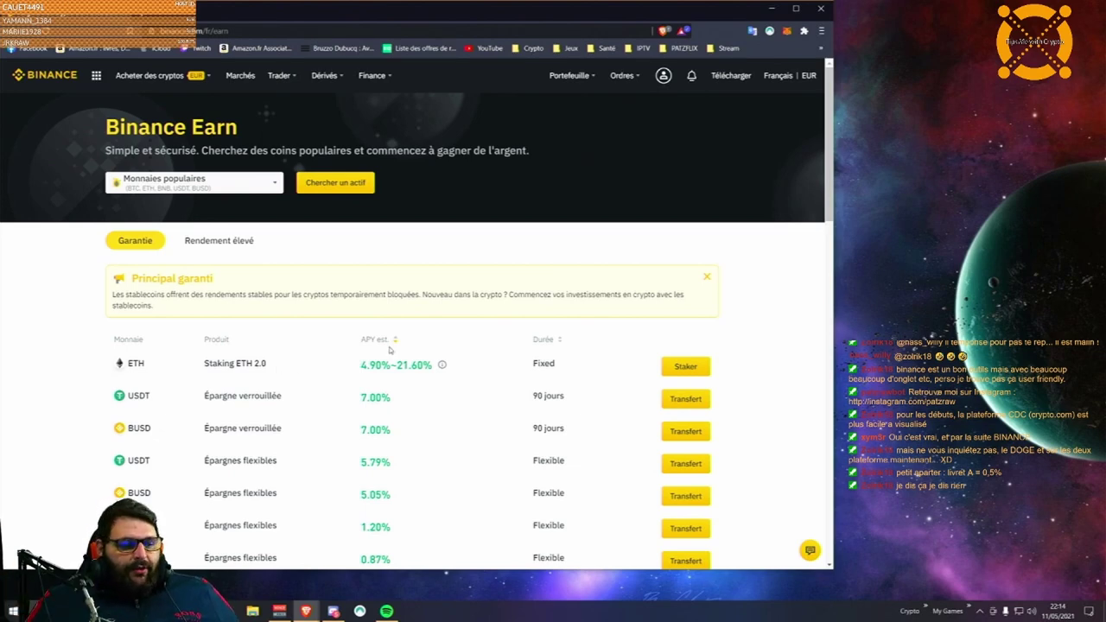
{"action": "left_click_drag", "start_coordinate": [350, 365], "coordinate": [465, 365]}
{"action": "left_click", "coordinate": [426, 365]}
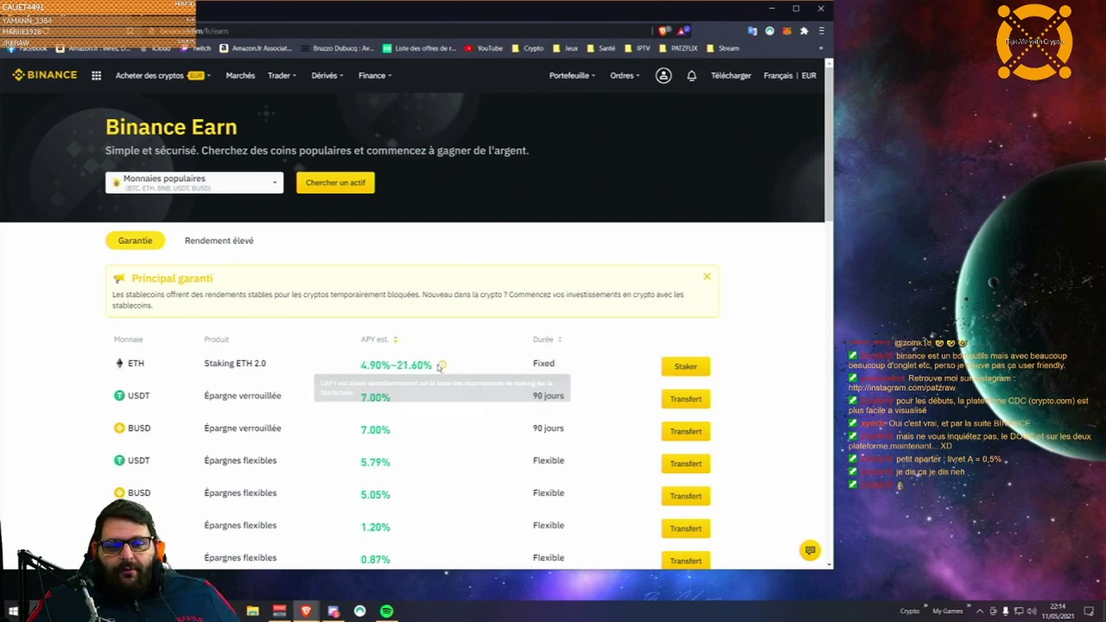
{"action": "left_click_drag", "start_coordinate": [194, 368], "coordinate": [296, 364]}
{"action": "left_click", "coordinate": [294, 365]}
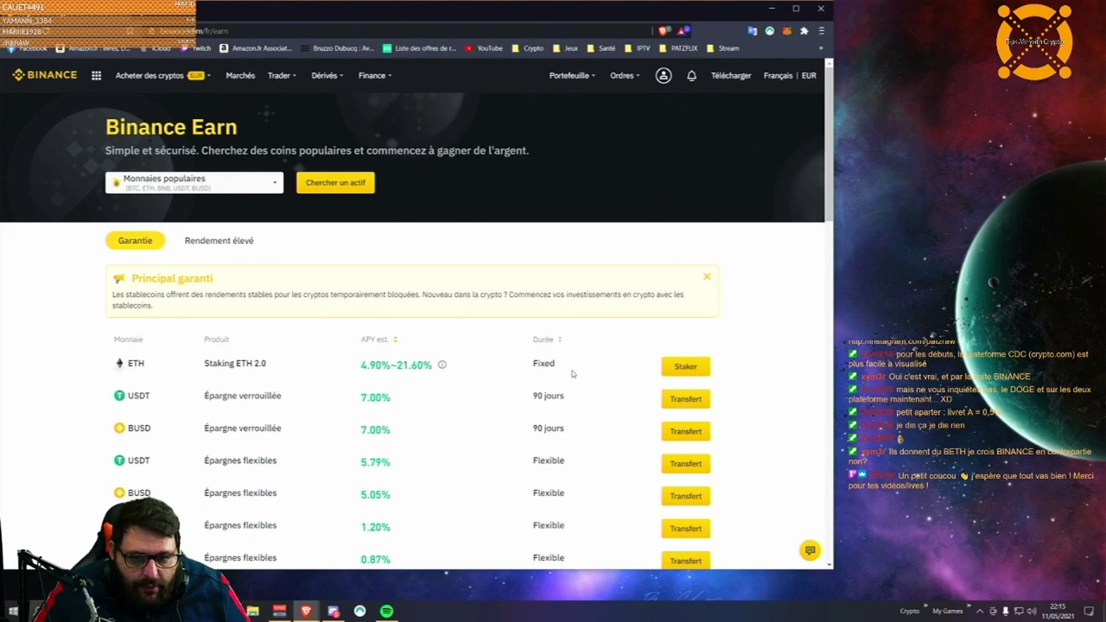
Step: Read the explanation attached to the ETH 2.0 staking APY and highlight that APY range again
{"action": "left_click_drag", "start_coordinate": [433, 365], "coordinate": [361, 365]}
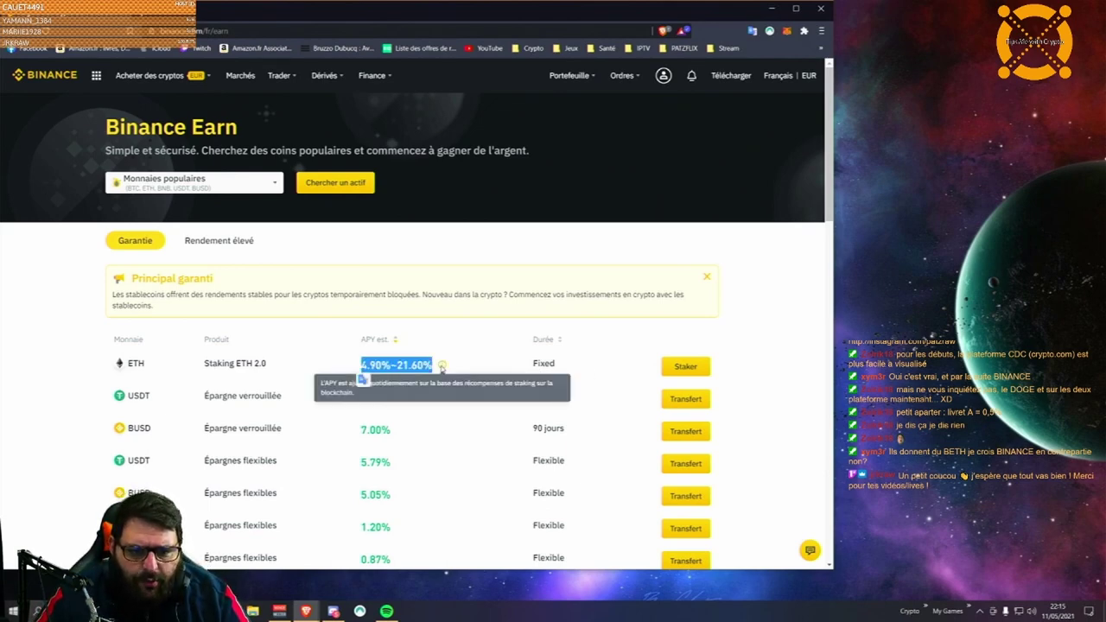
{"action": "left_click", "coordinate": [442, 366]}
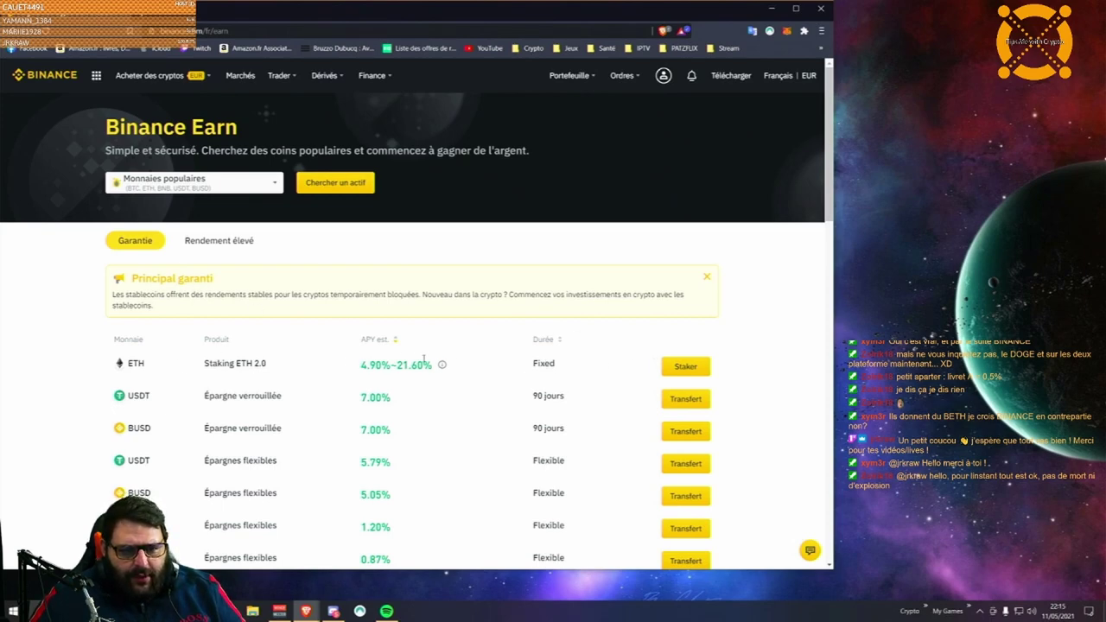
{"action": "mouse_move", "coordinate": [443, 366]}
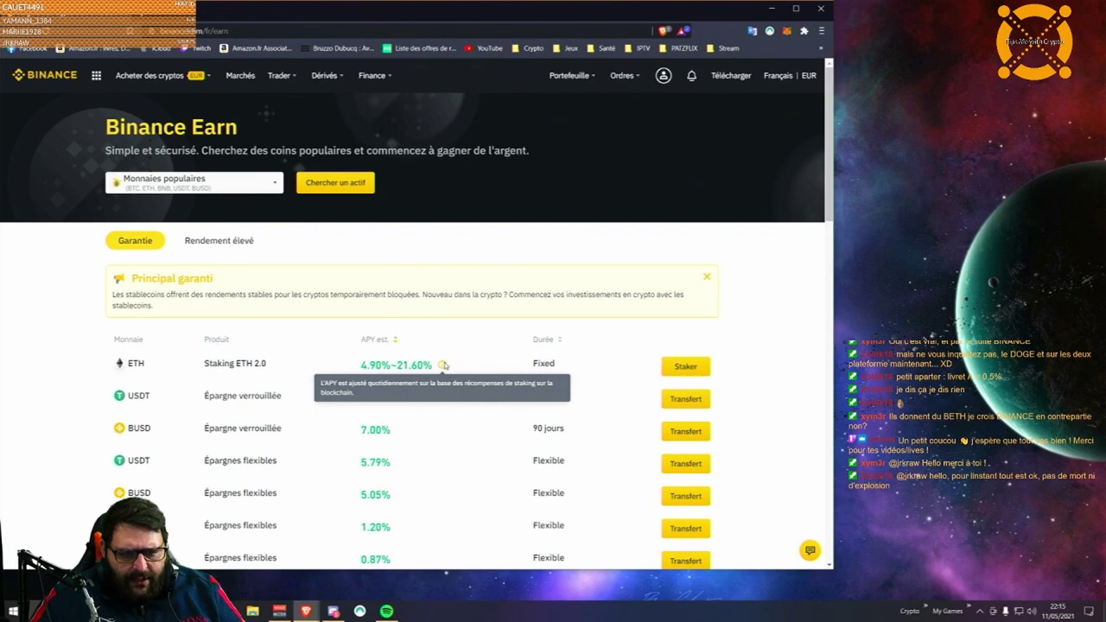
{"action": "left_click_drag", "start_coordinate": [432, 365], "coordinate": [344, 367]}
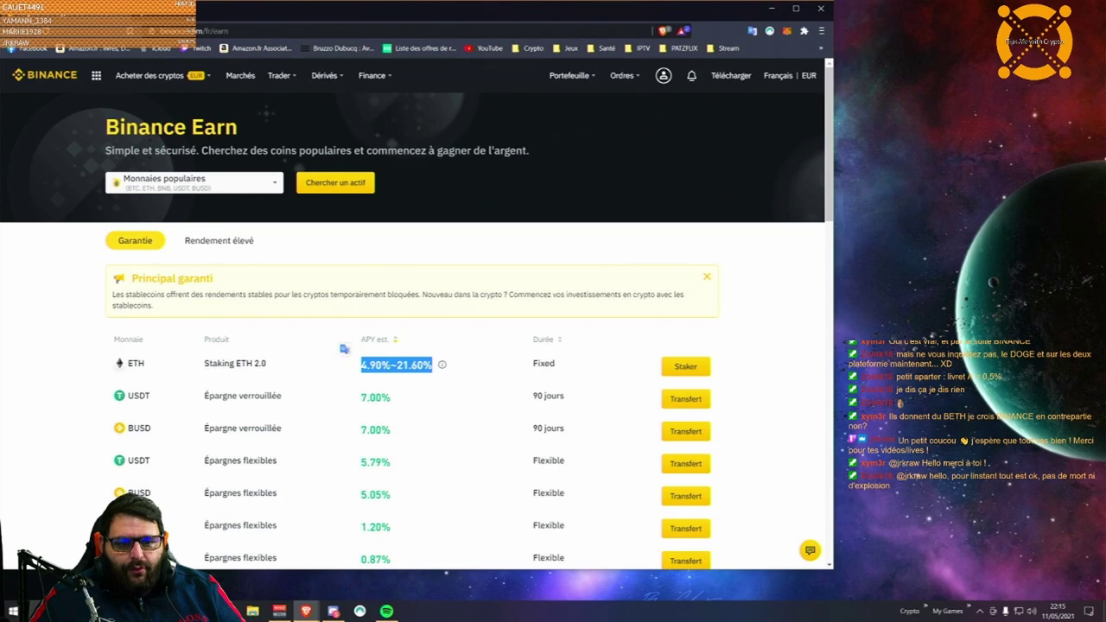
{"action": "left_click", "coordinate": [383, 365]}
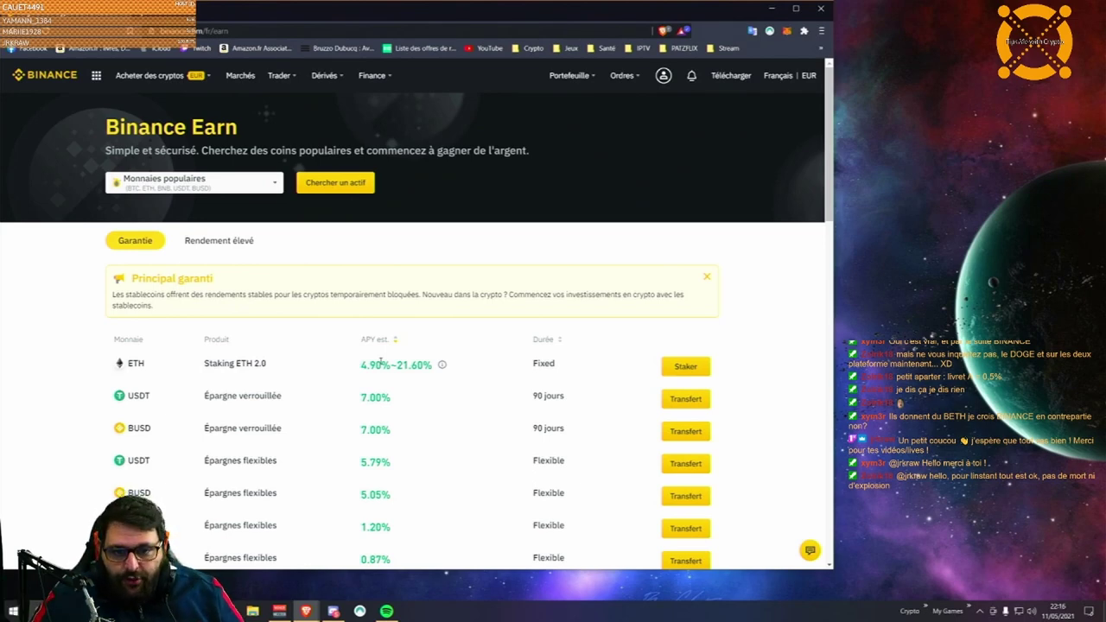
Step: Point out the ETH flexible savings row by highlighting its duration and its estimated APY
{"action": "scroll", "coordinate": [407, 406], "scroll_direction": "down", "scroll_amount": 2}
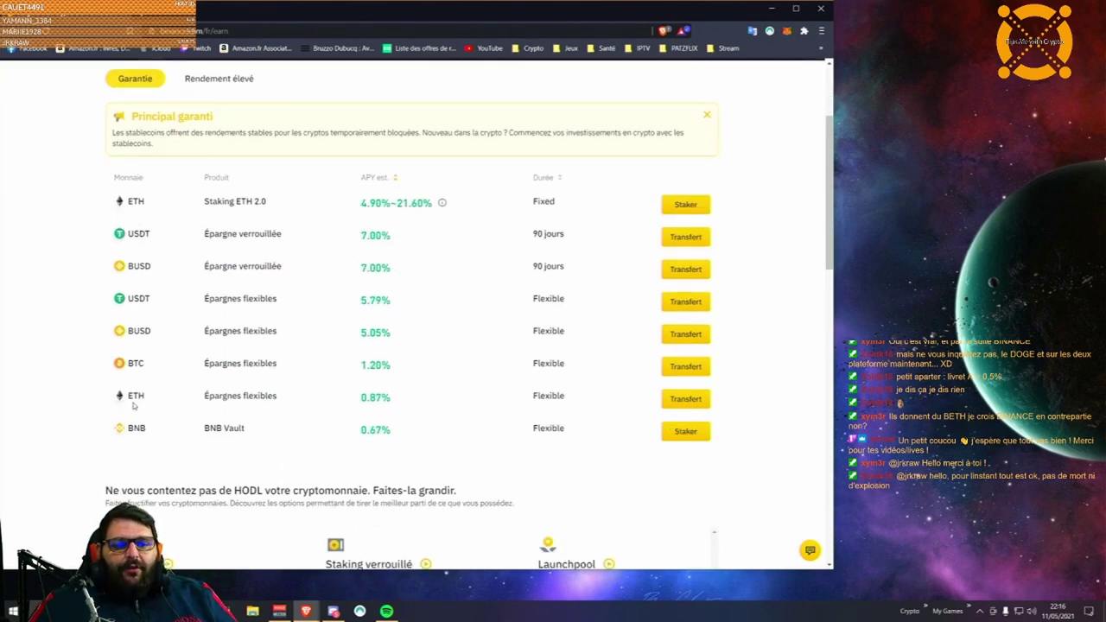
{"action": "left_click_drag", "start_coordinate": [585, 394], "coordinate": [521, 396]}
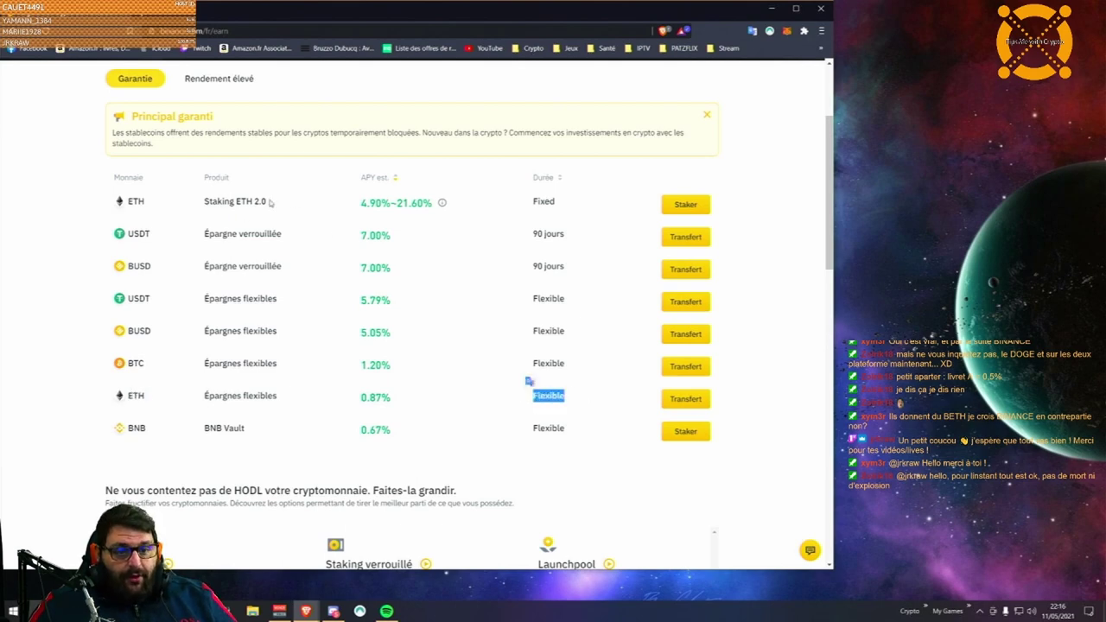
{"action": "left_click", "coordinate": [557, 397]}
{"action": "left_click_drag", "start_coordinate": [367, 397], "coordinate": [395, 403]}
{"action": "left_click", "coordinate": [396, 403]}
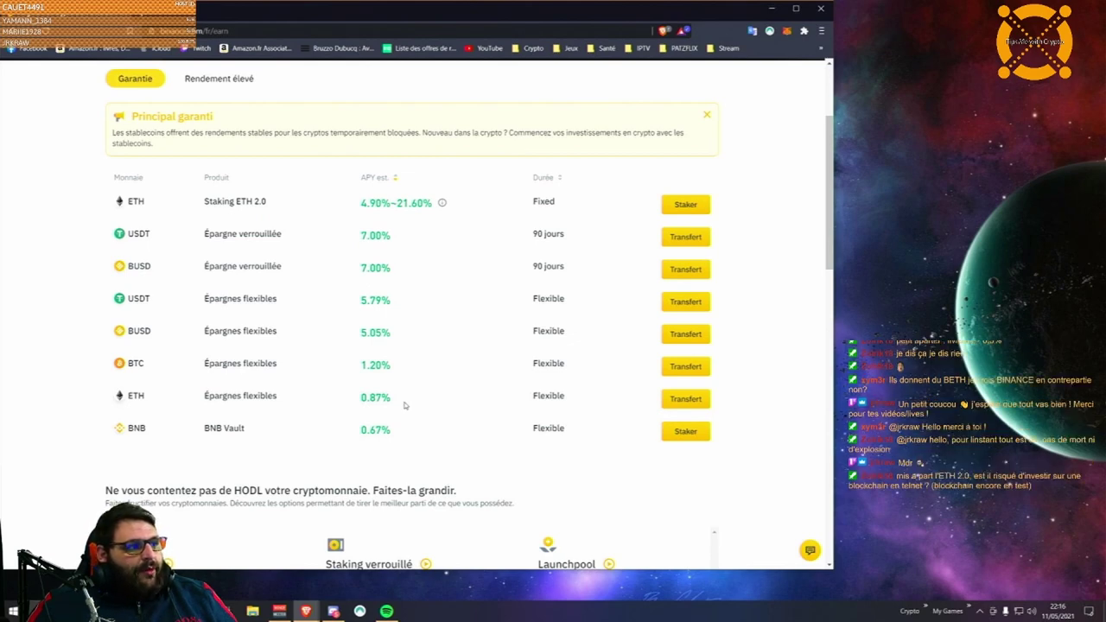
{"action": "left_click_drag", "start_coordinate": [403, 404], "coordinate": [360, 398]}
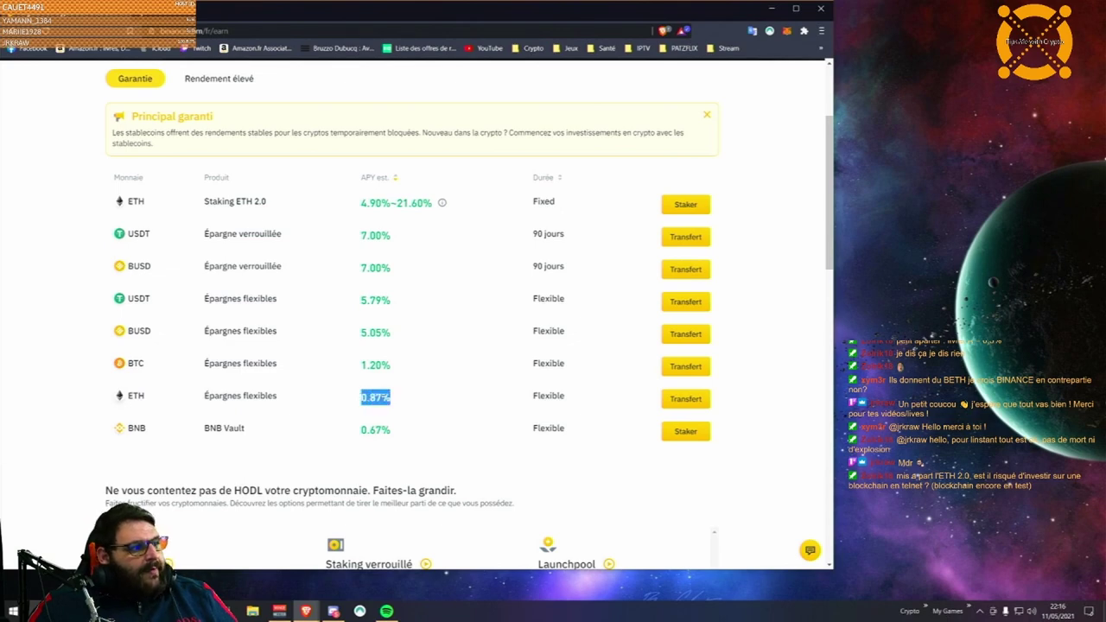
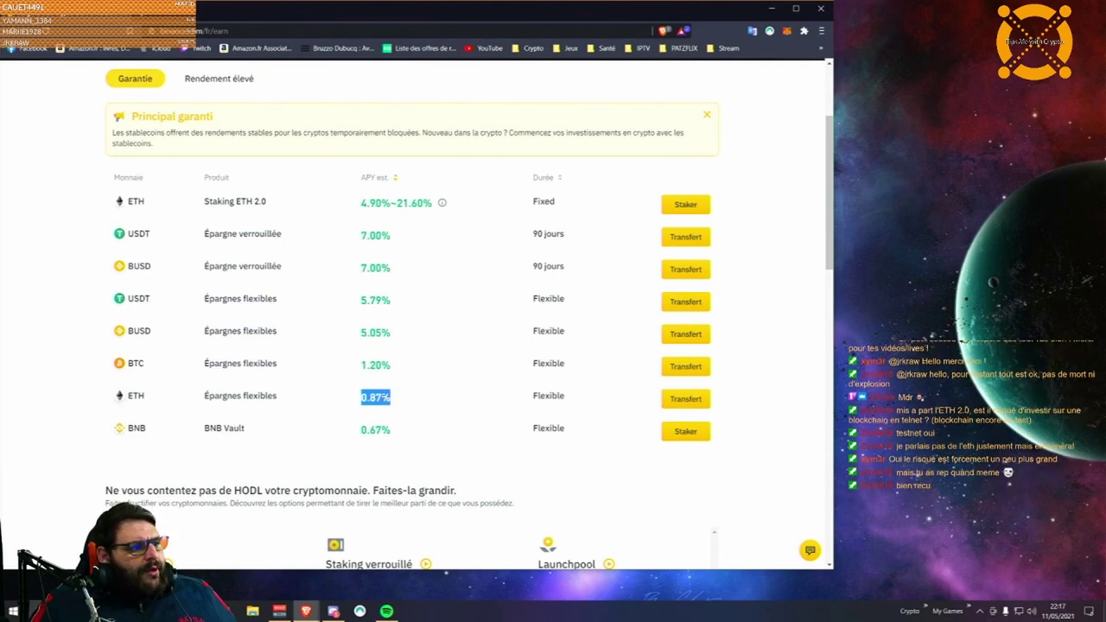
Step: Show the high-yield products of Binance Earn and highlight the BNB rewards of the CHR/BNB pair
{"action": "scroll", "coordinate": [199, 306], "scroll_direction": "down", "scroll_amount": 1}
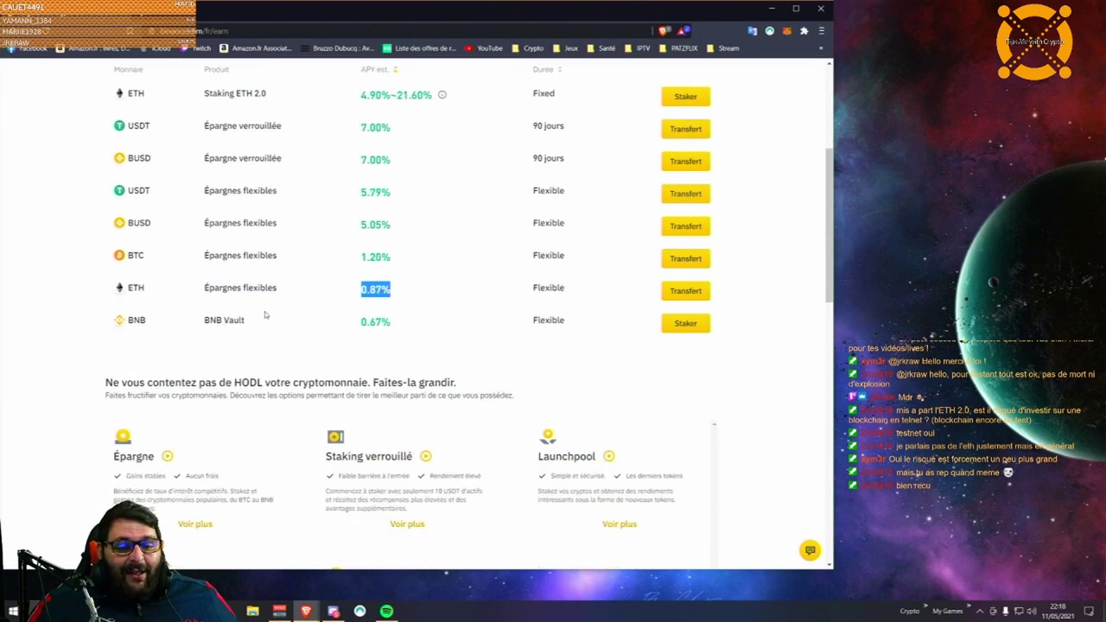
{"action": "scroll", "coordinate": [271, 271], "scroll_direction": "up", "scroll_amount": 2}
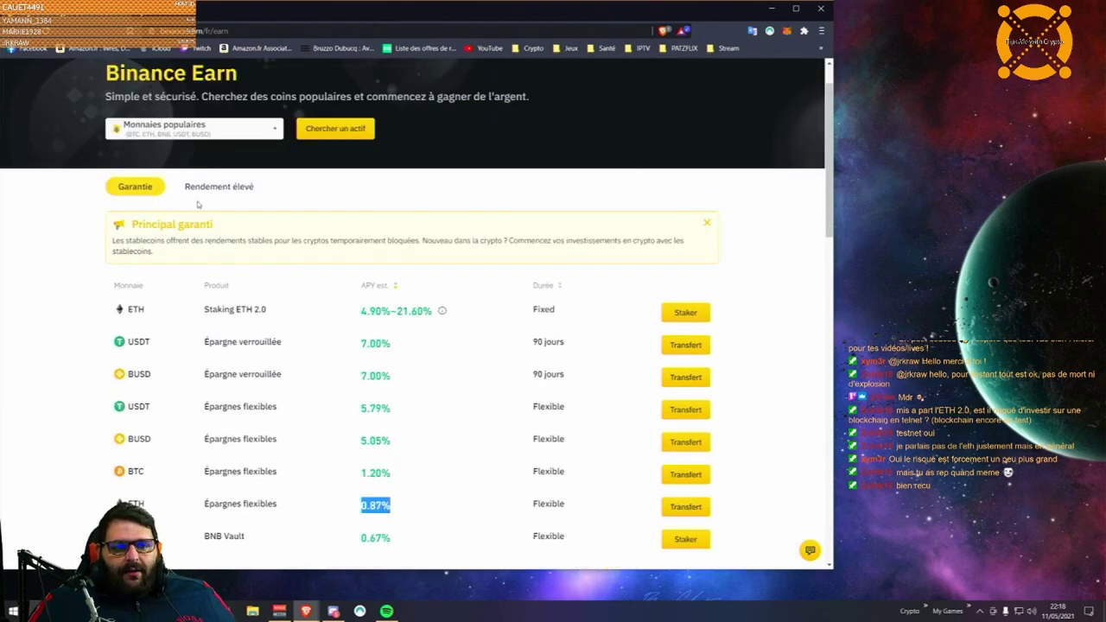
{"action": "left_click", "coordinate": [209, 190]}
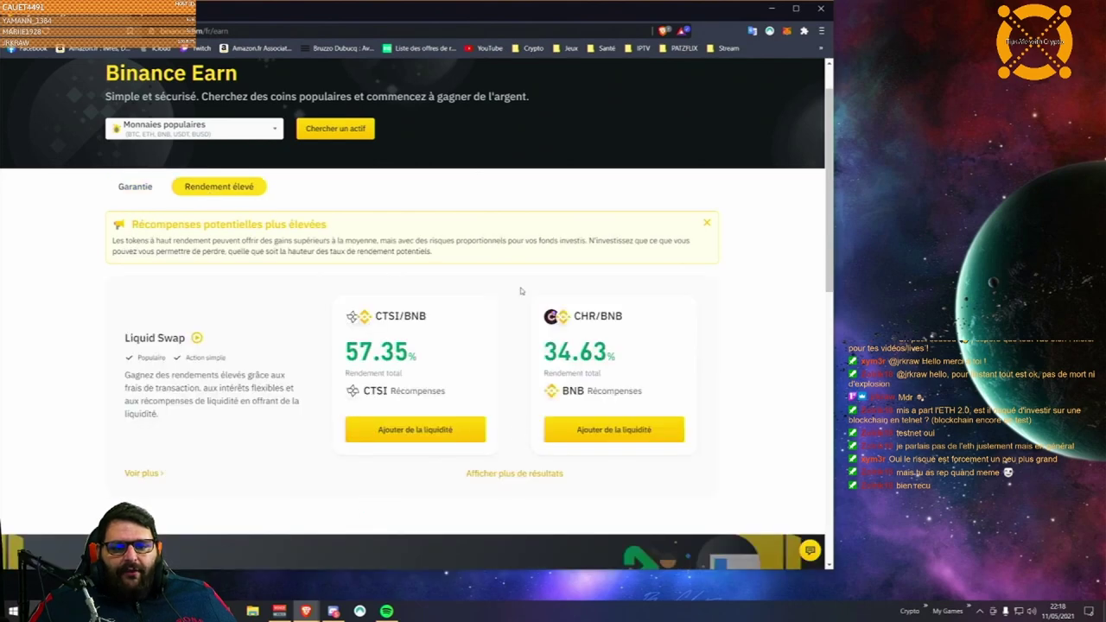
{"action": "left_click_drag", "start_coordinate": [588, 391], "coordinate": [726, 399]}
{"action": "left_click", "coordinate": [724, 396]}
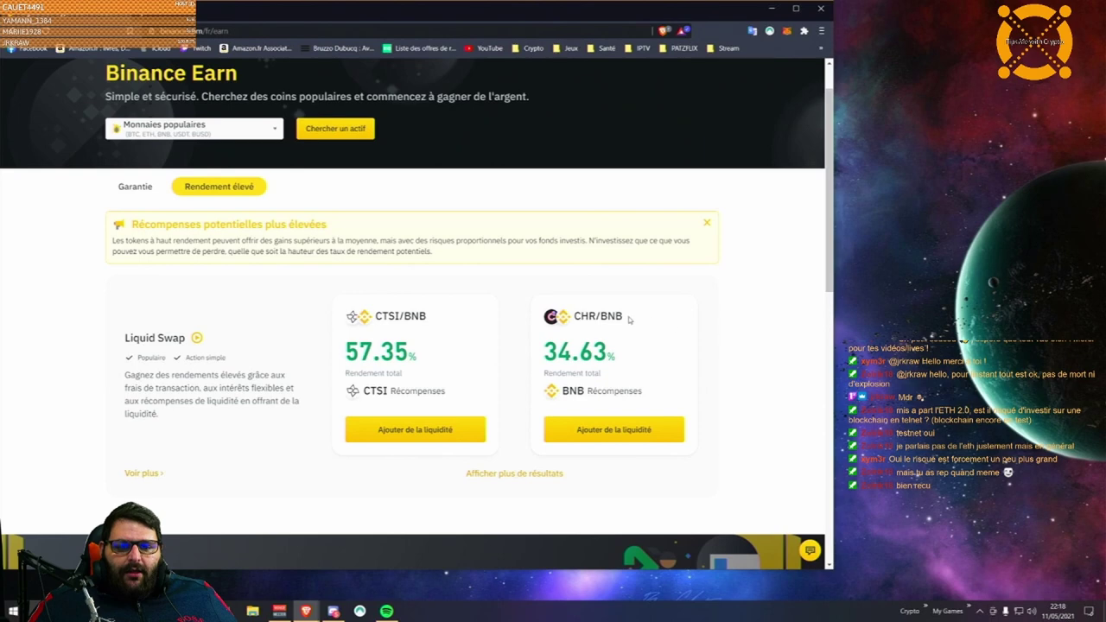
Step: Highlight the Liquid Swap title, the CTSI/BNB total yield and the names of both liquidity pairs
{"action": "left_click_drag", "start_coordinate": [132, 337], "coordinate": [214, 344]}
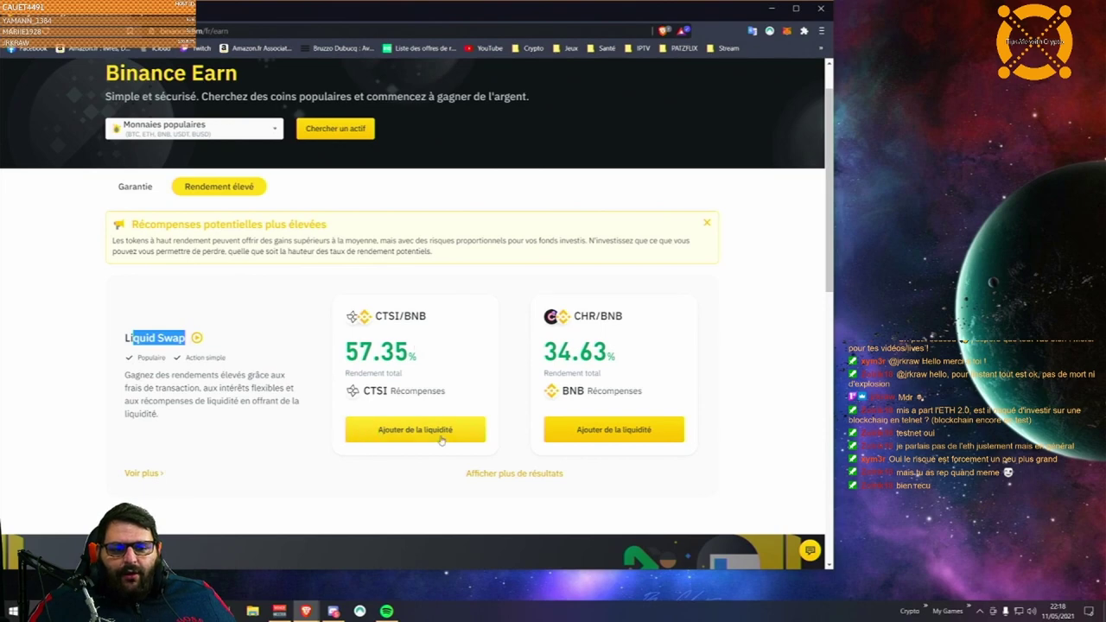
{"action": "left_click", "coordinate": [344, 364]}
{"action": "left_click_drag", "start_coordinate": [412, 355], "coordinate": [345, 354]}
{"action": "left_click_drag", "start_coordinate": [380, 316], "coordinate": [432, 318]}
{"action": "left_click_drag", "start_coordinate": [586, 316], "coordinate": [639, 328]}
{"action": "left_click", "coordinate": [638, 330]}
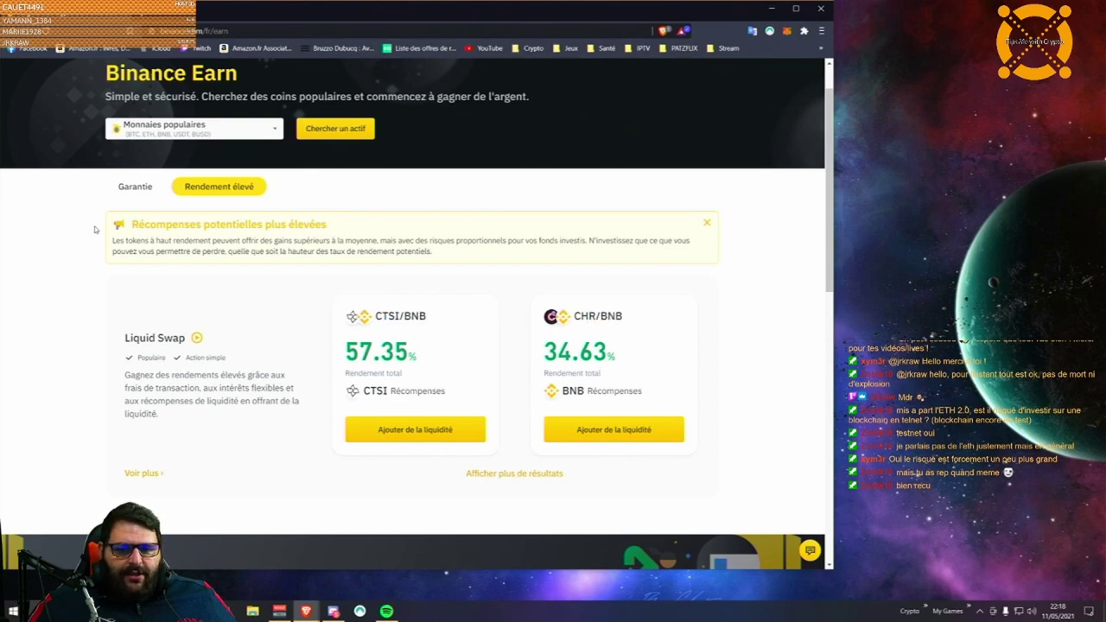
Step: Return to the guaranteed products and open the details of locked staking from the options below the table
{"action": "left_click", "coordinate": [132, 187]}
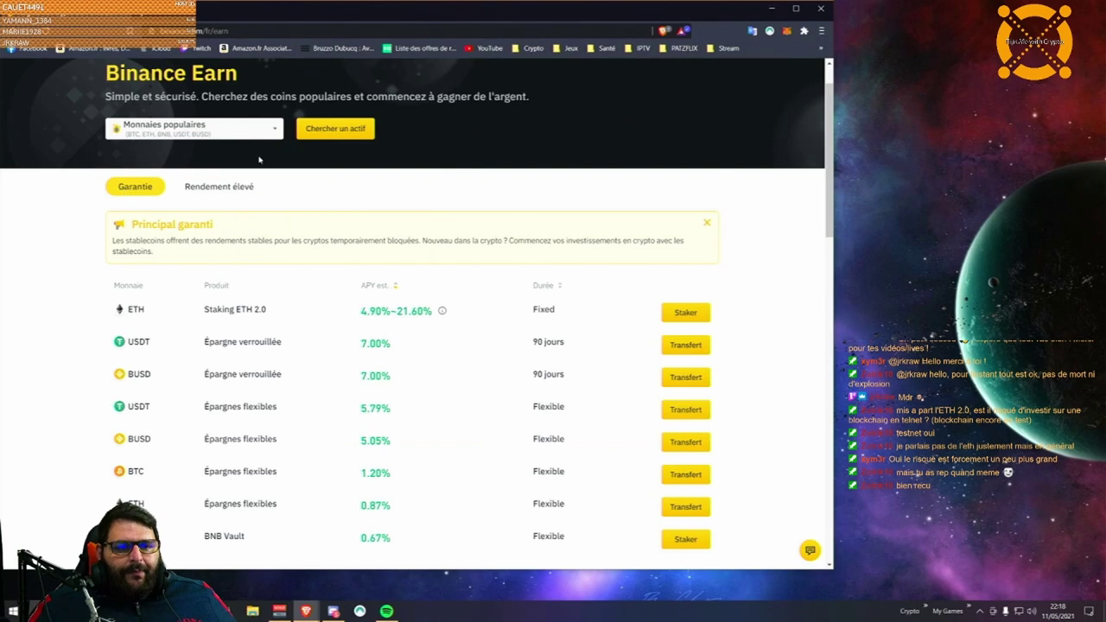
{"action": "scroll", "coordinate": [341, 183], "scroll_direction": "down", "scroll_amount": 3}
{"action": "scroll", "coordinate": [354, 216], "scroll_direction": "down", "scroll_amount": 3}
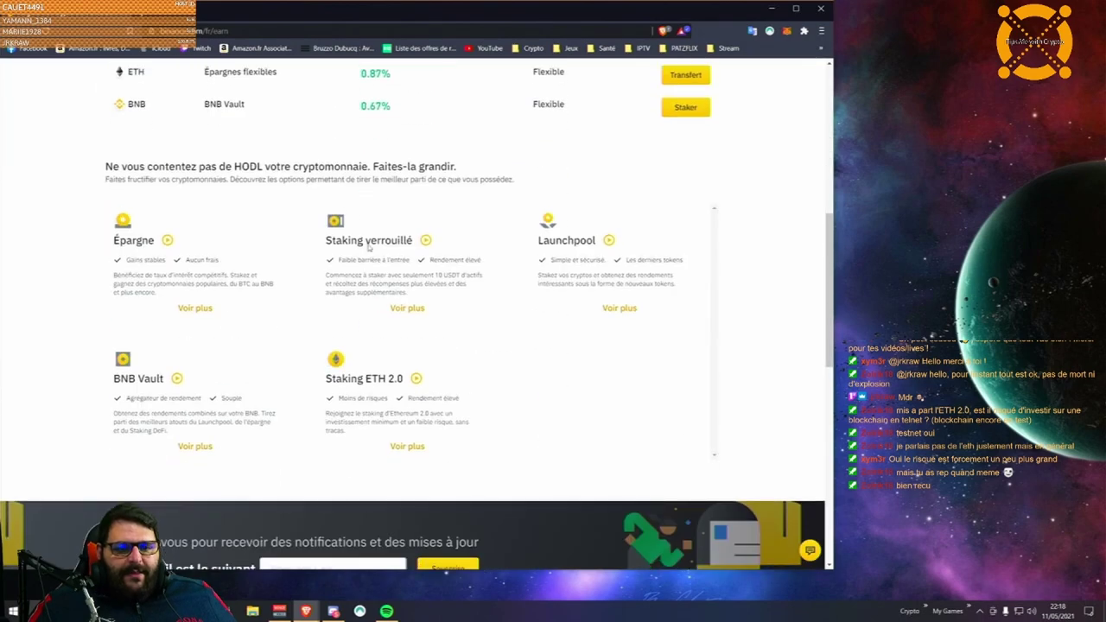
{"action": "left_click", "coordinate": [407, 308]}
Step: Try longer lock-up durations for TVK and MIR in the locked staking list, choosing 90 days for TVK
{"action": "scroll", "coordinate": [414, 315], "scroll_direction": "down", "scroll_amount": 1}
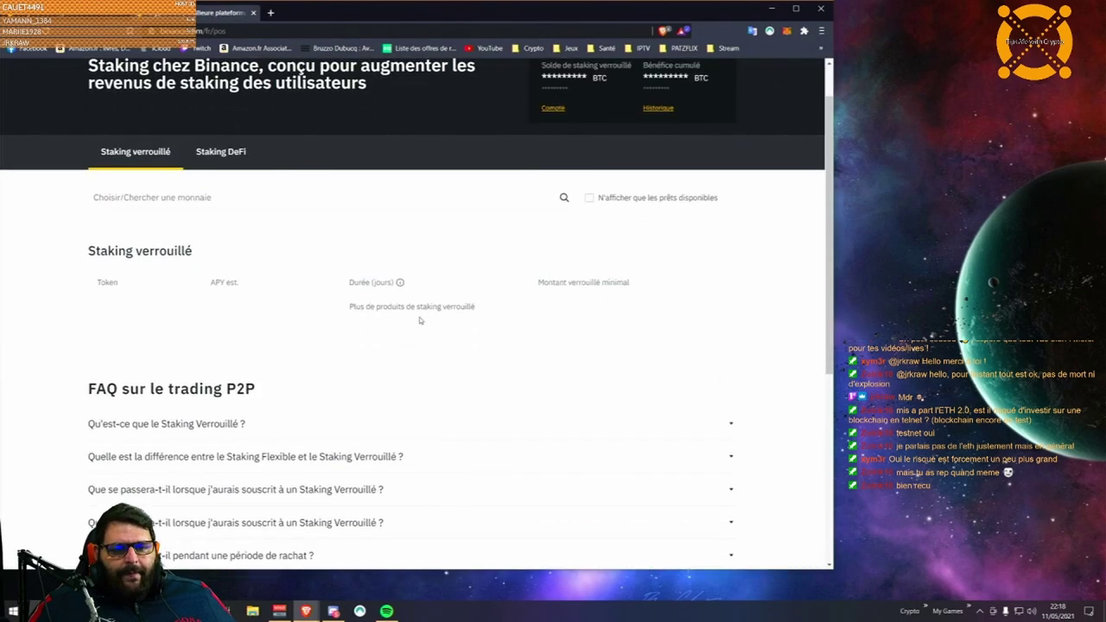
{"action": "scroll", "coordinate": [586, 324], "scroll_direction": "down", "scroll_amount": 1}
{"action": "left_click", "coordinate": [424, 264]}
{"action": "left_click", "coordinate": [424, 307]}
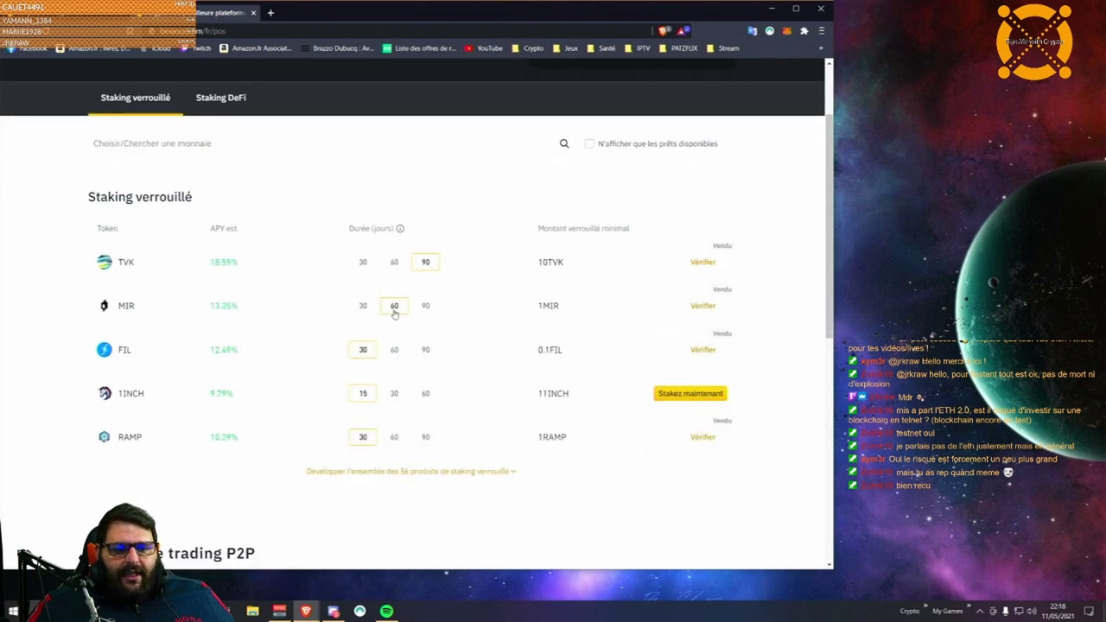
Step: Expand the full list of locked staking products and examine the tokens, APY rates, durations and availability
{"action": "scroll", "coordinate": [416, 334], "scroll_direction": "down", "scroll_amount": 2}
{"action": "left_click", "coordinate": [421, 365]}
{"action": "scroll", "coordinate": [424, 368], "scroll_direction": "down", "scroll_amount": 2}
{"action": "scroll", "coordinate": [424, 368], "scroll_direction": "down", "scroll_amount": 2}
{"action": "scroll", "coordinate": [418, 363], "scroll_direction": "down", "scroll_amount": 4}
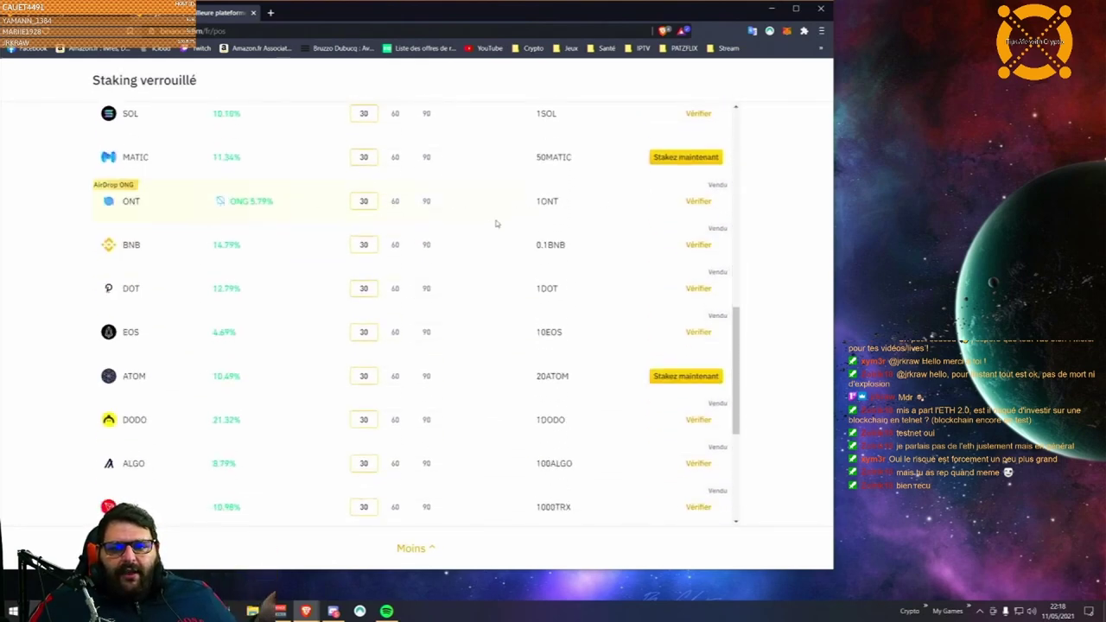
{"action": "scroll", "coordinate": [465, 241], "scroll_direction": "down", "scroll_amount": 1}
{"action": "scroll", "coordinate": [465, 241], "scroll_direction": "up", "scroll_amount": 10}
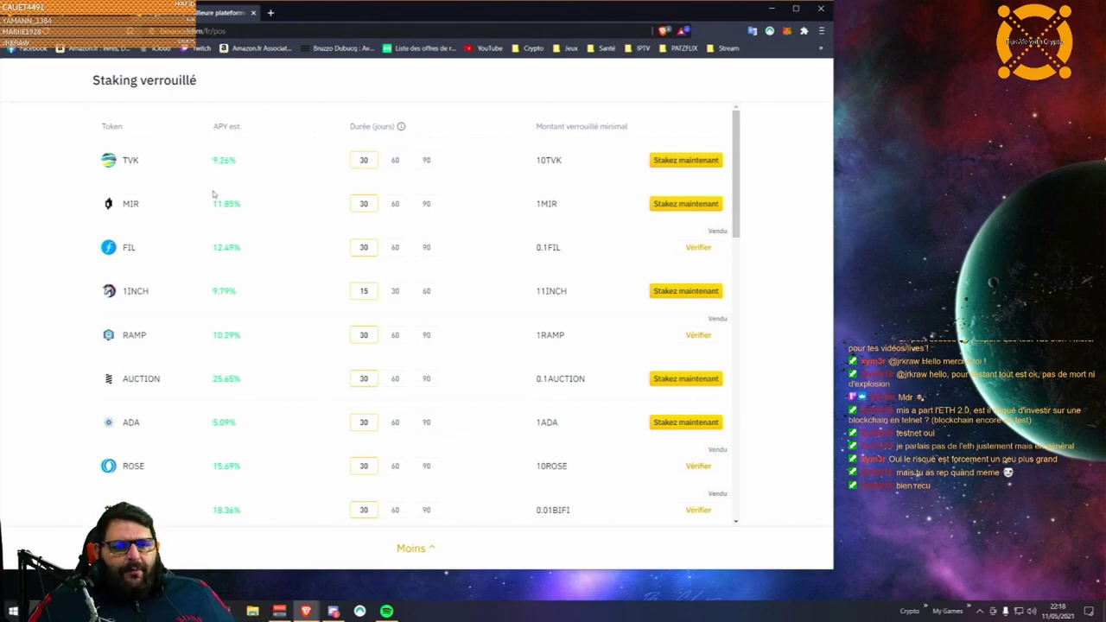
{"action": "scroll", "coordinate": [218, 213], "scroll_direction": "down", "scroll_amount": 5}
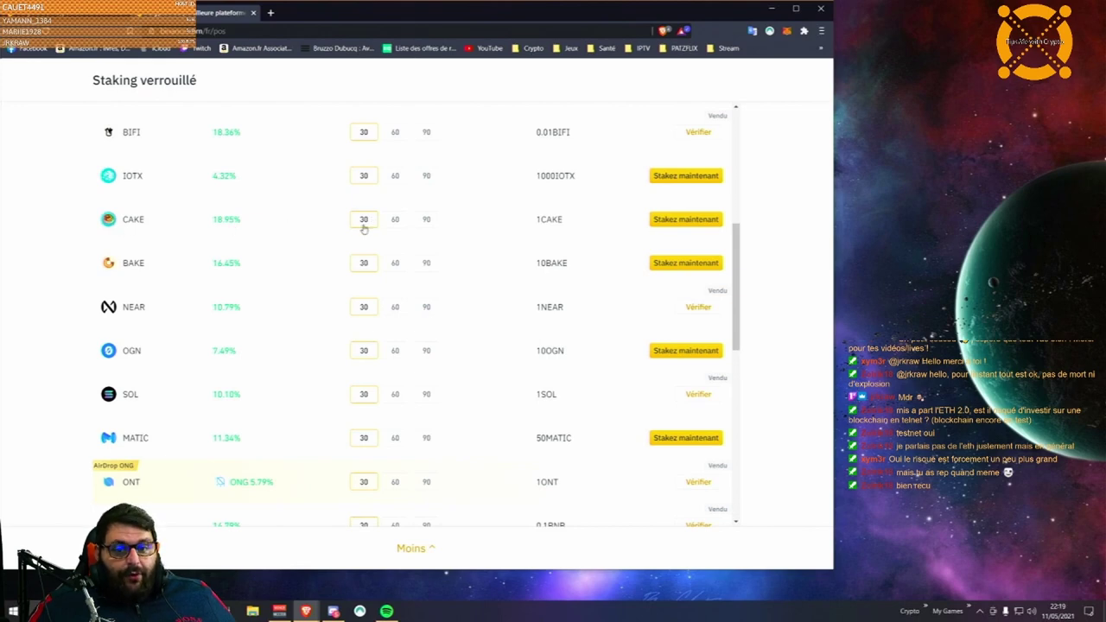
{"action": "scroll", "coordinate": [364, 228], "scroll_direction": "up", "scroll_amount": 3}
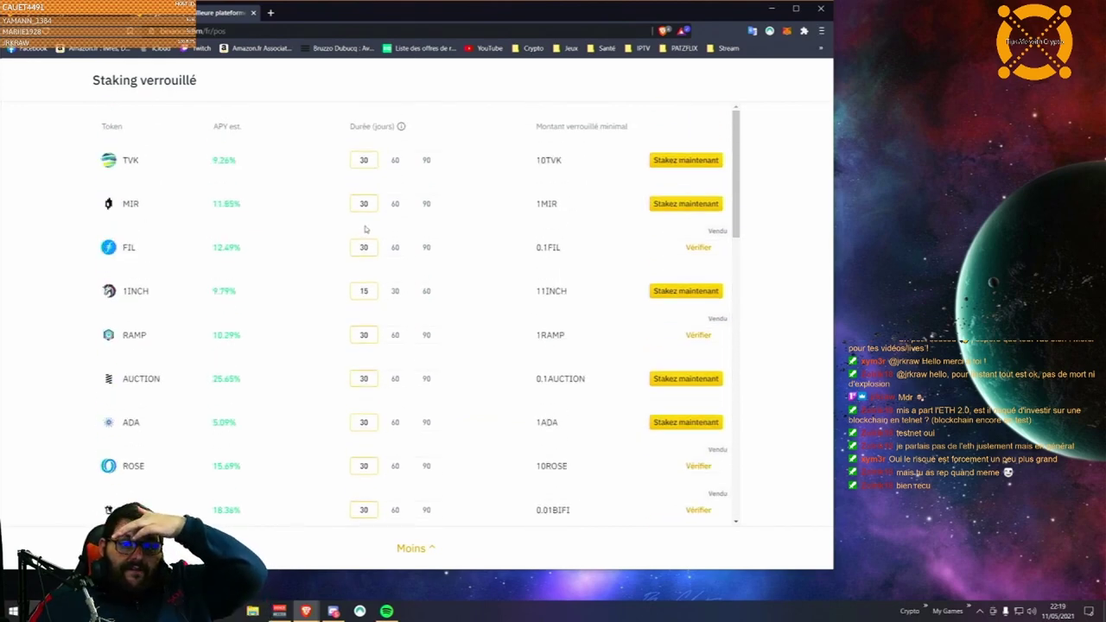
{"action": "scroll", "coordinate": [366, 229], "scroll_direction": "down", "scroll_amount": 3}
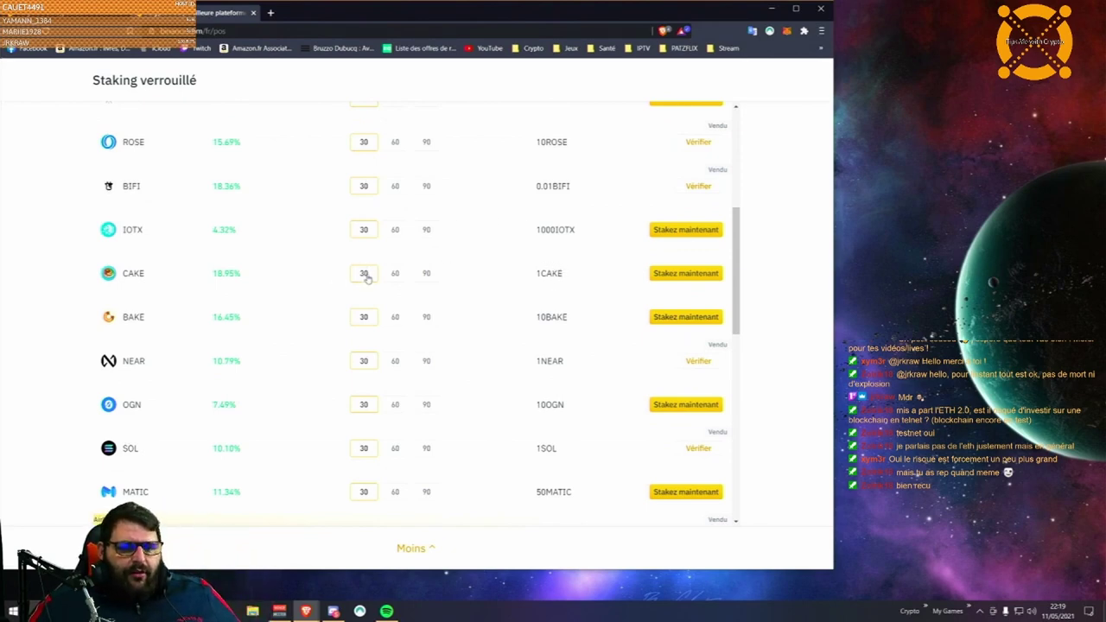
Step: Highlight CAKE's estimated APY and compare its 30, 60 and 90-day locked staking durations, finishing with 90 days selected
{"action": "left_click_drag", "start_coordinate": [207, 277], "coordinate": [277, 279]}
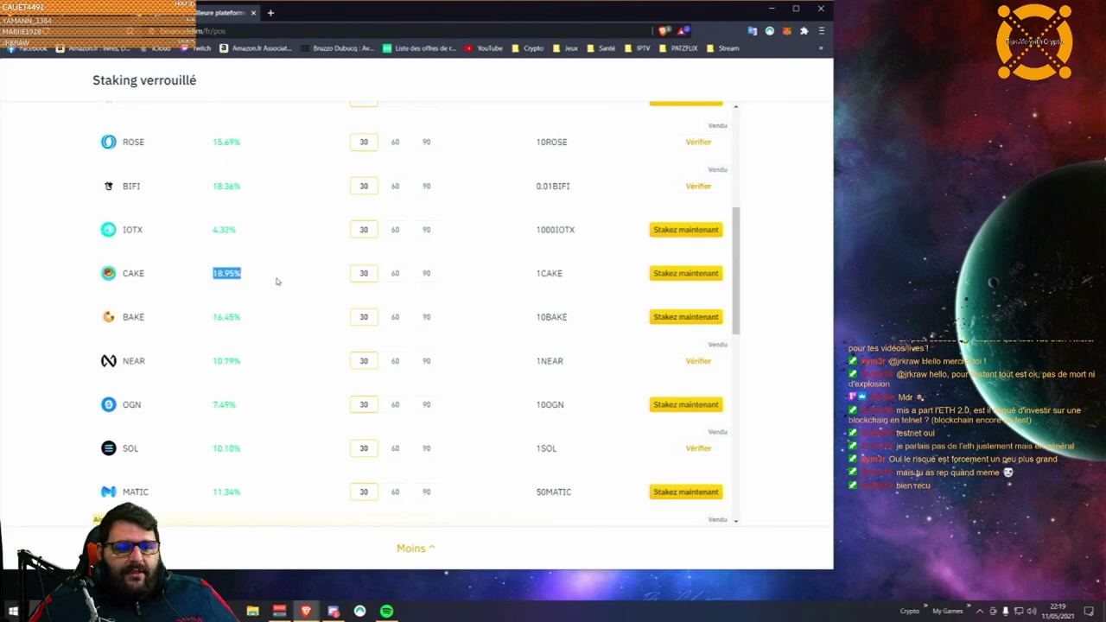
{"action": "left_click", "coordinate": [400, 278]}
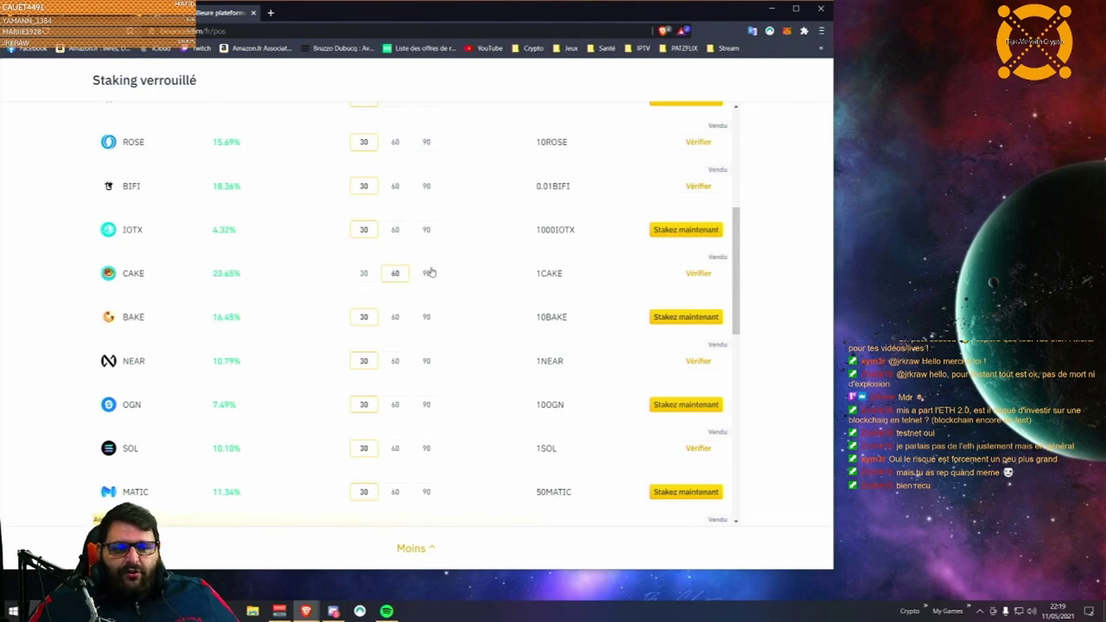
{"action": "left_click", "coordinate": [428, 274]}
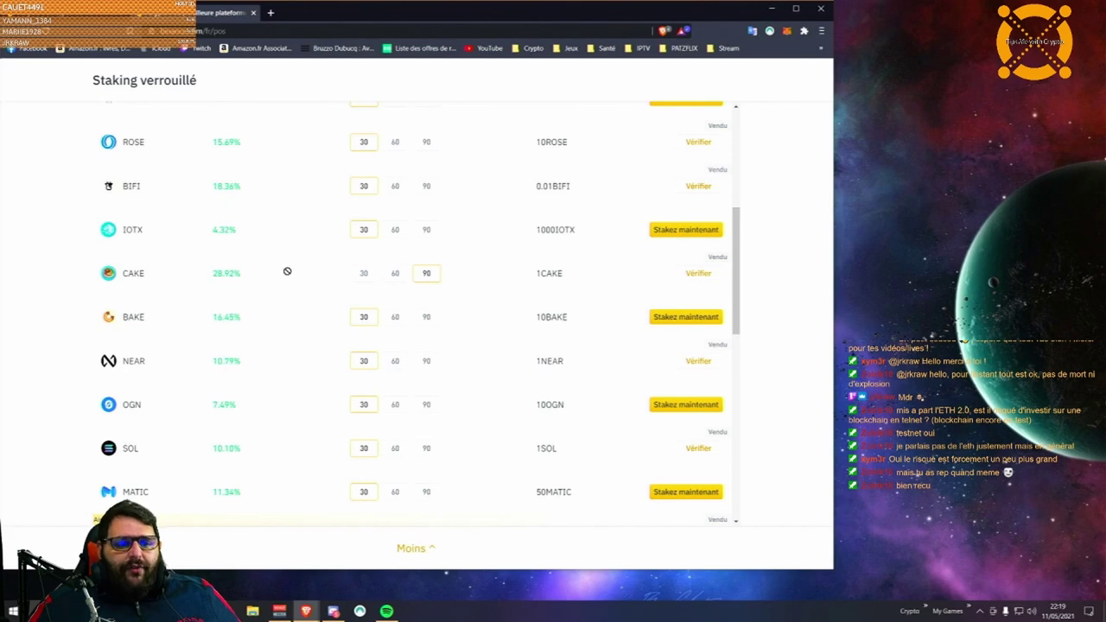
{"action": "left_click", "coordinate": [395, 274]}
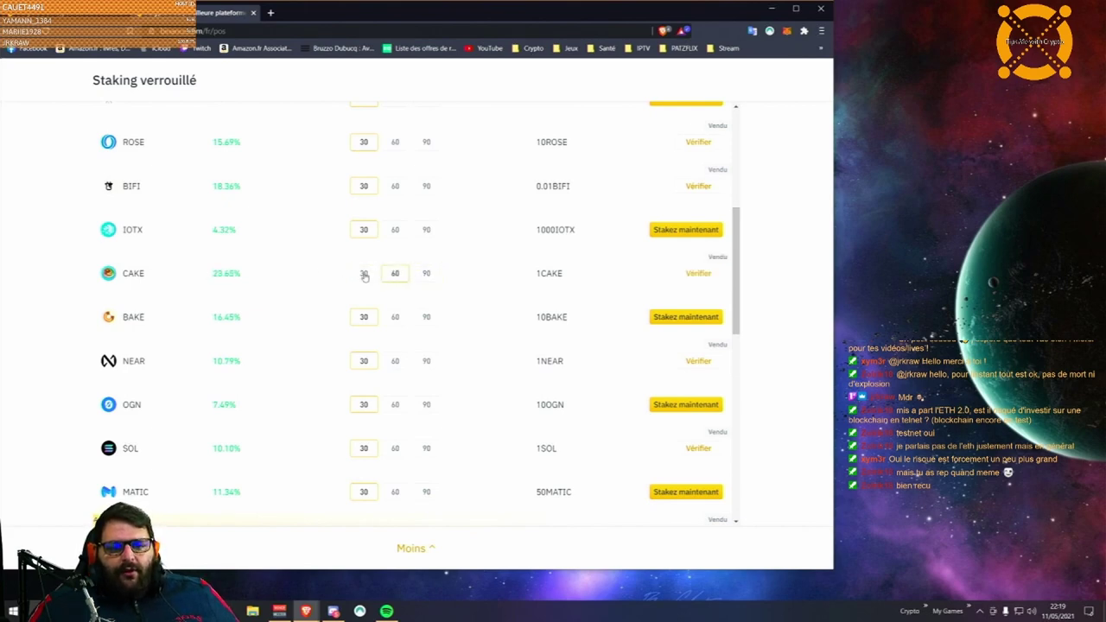
{"action": "left_click", "coordinate": [370, 275]}
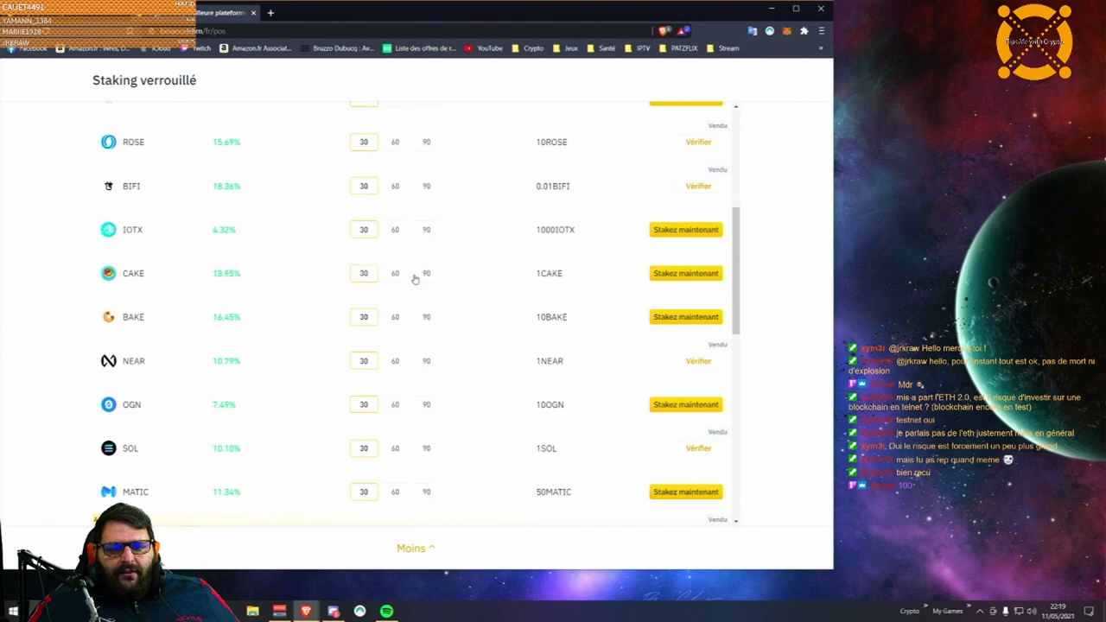
{"action": "left_click", "coordinate": [424, 275]}
{"action": "left_click", "coordinate": [398, 275]}
{"action": "left_click", "coordinate": [426, 274]}
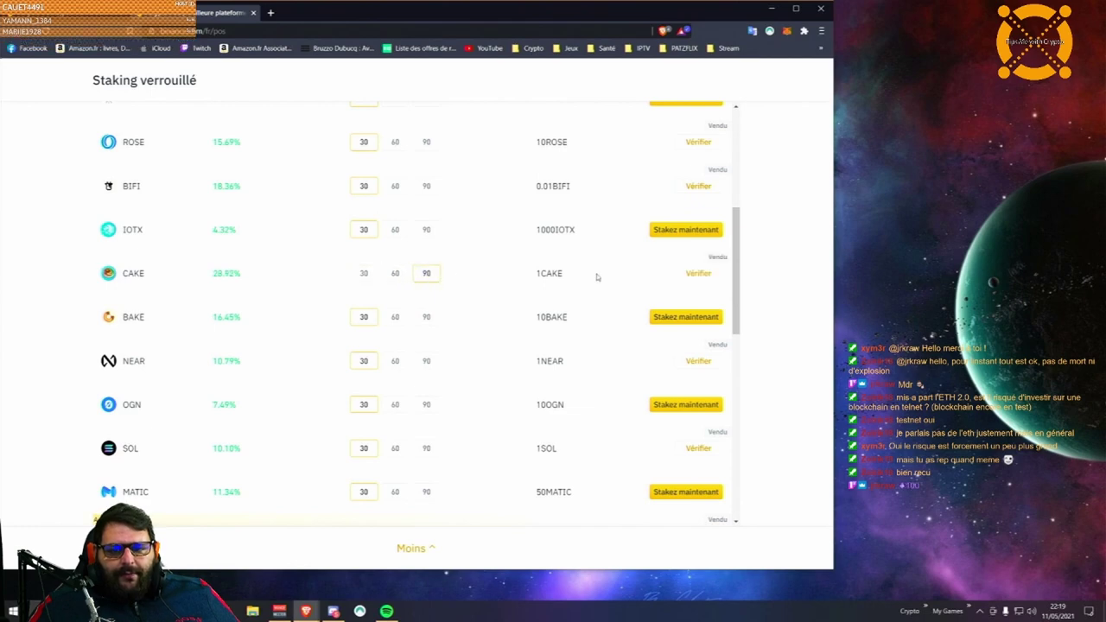
Step: Check the 30-day staking summary in CAKE's locked staking form, then close the form without subscribing
{"action": "left_click", "coordinate": [695, 274]}
{"action": "left_click", "coordinate": [245, 276]}
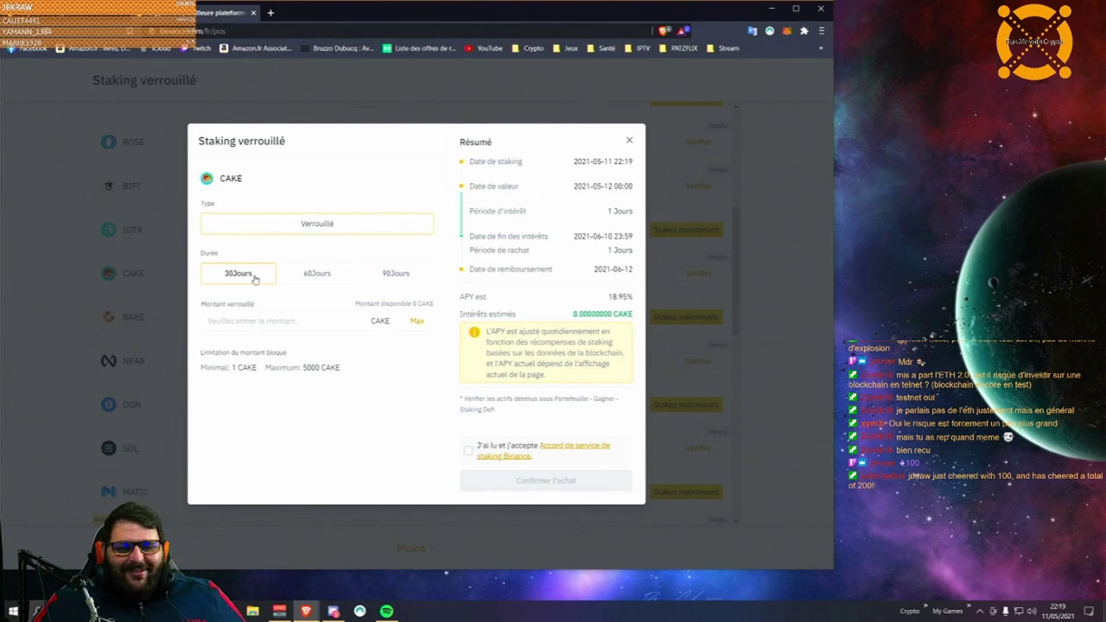
{"action": "left_click", "coordinate": [629, 141]}
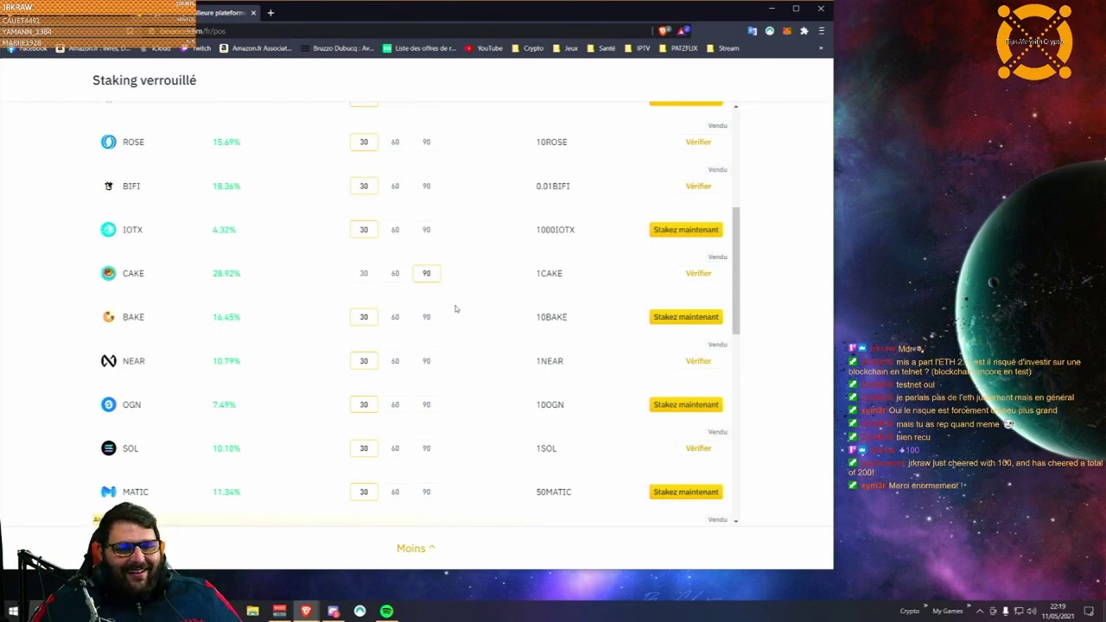
Step: Switch CAKE repeatedly between 30 and 60 days to compare its APY, highlighting its row and ending on 90 days
{"action": "left_click", "coordinate": [394, 274]}
{"action": "left_click", "coordinate": [372, 276]}
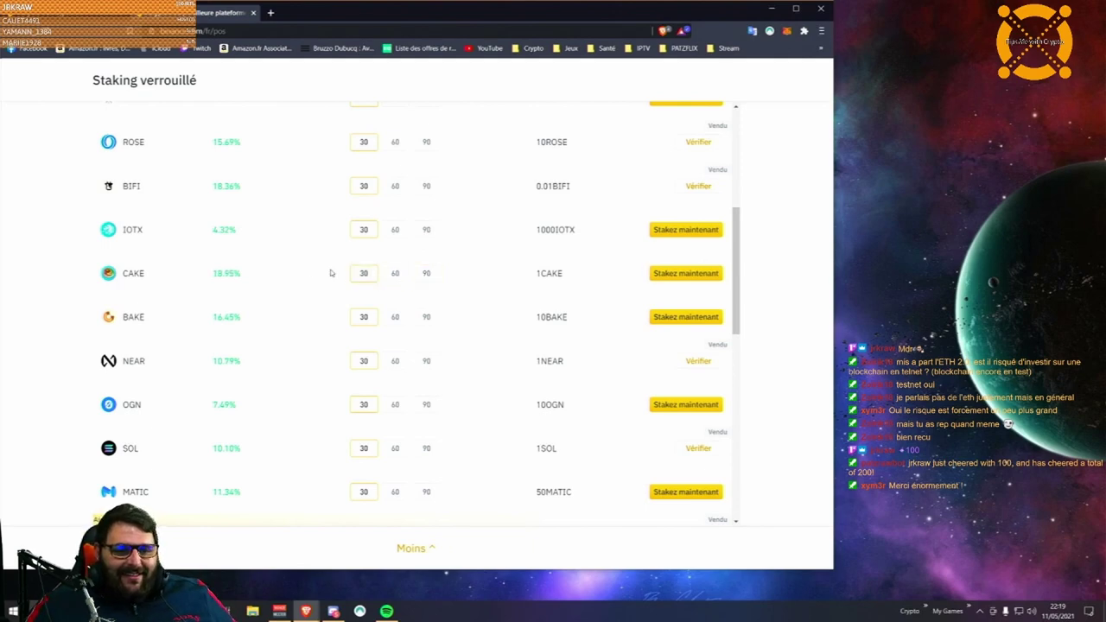
{"action": "double_click", "coordinate": [224, 274]}
{"action": "left_click", "coordinate": [249, 279]}
{"action": "left_click_drag", "start_coordinate": [143, 275], "coordinate": [245, 275]}
{"action": "left_click", "coordinate": [394, 274]}
{"action": "left_click", "coordinate": [370, 277]}
{"action": "left_click", "coordinate": [395, 277]}
{"action": "left_click", "coordinate": [380, 278]}
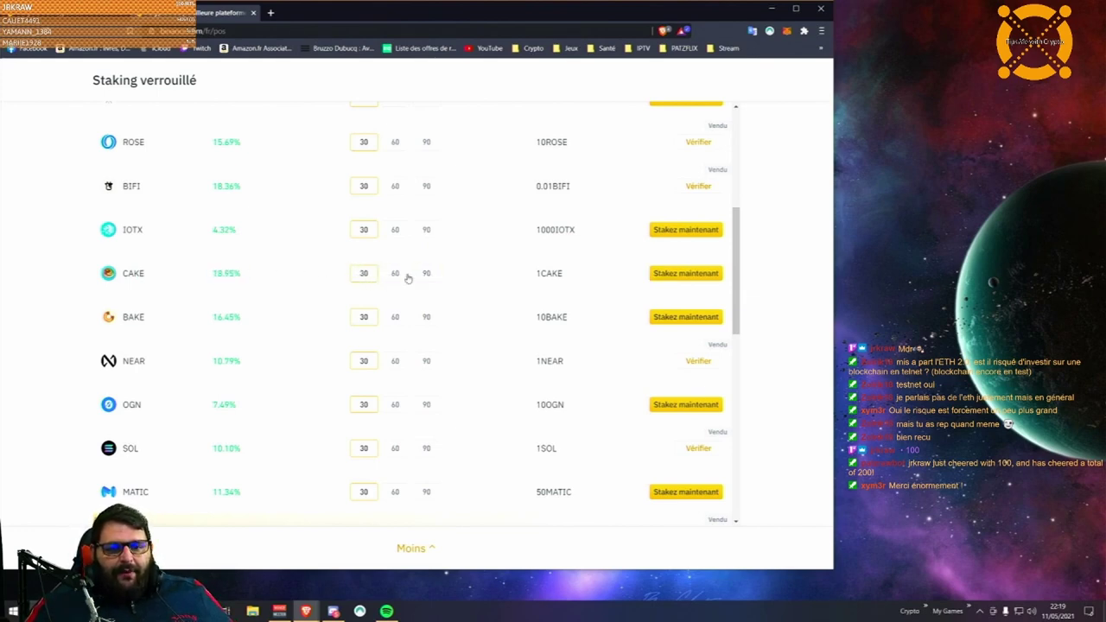
{"action": "left_click", "coordinate": [394, 276]}
{"action": "left_click", "coordinate": [424, 278]}
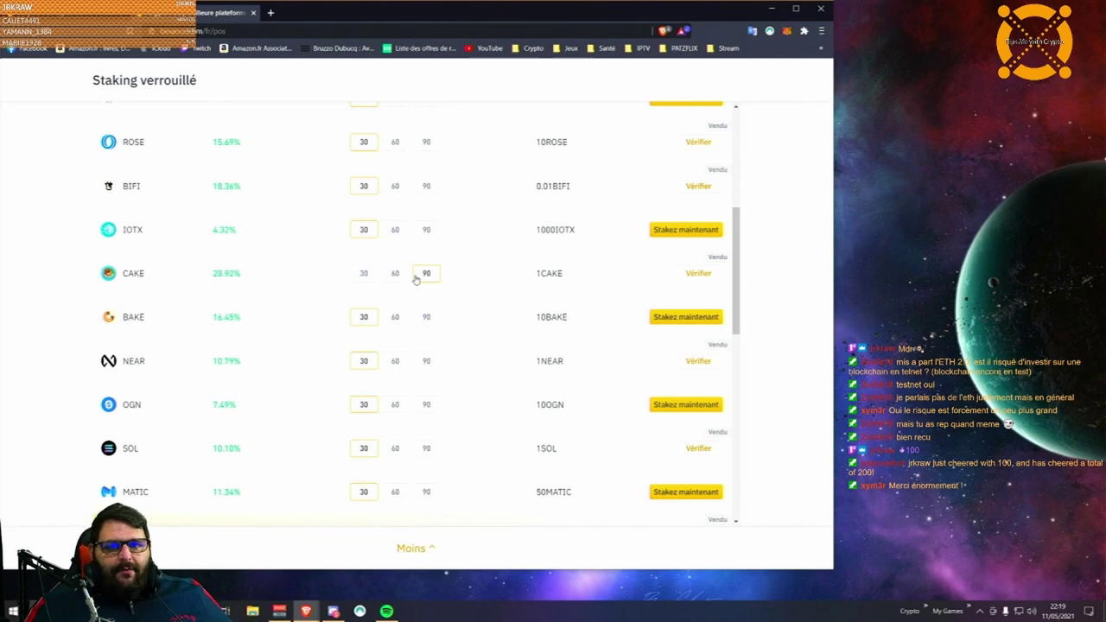
Step: Scan the locked staking list for tokens that are sold out or still available, ending back at its first entries
{"action": "scroll", "coordinate": [207, 254], "scroll_direction": "up", "scroll_amount": 3}
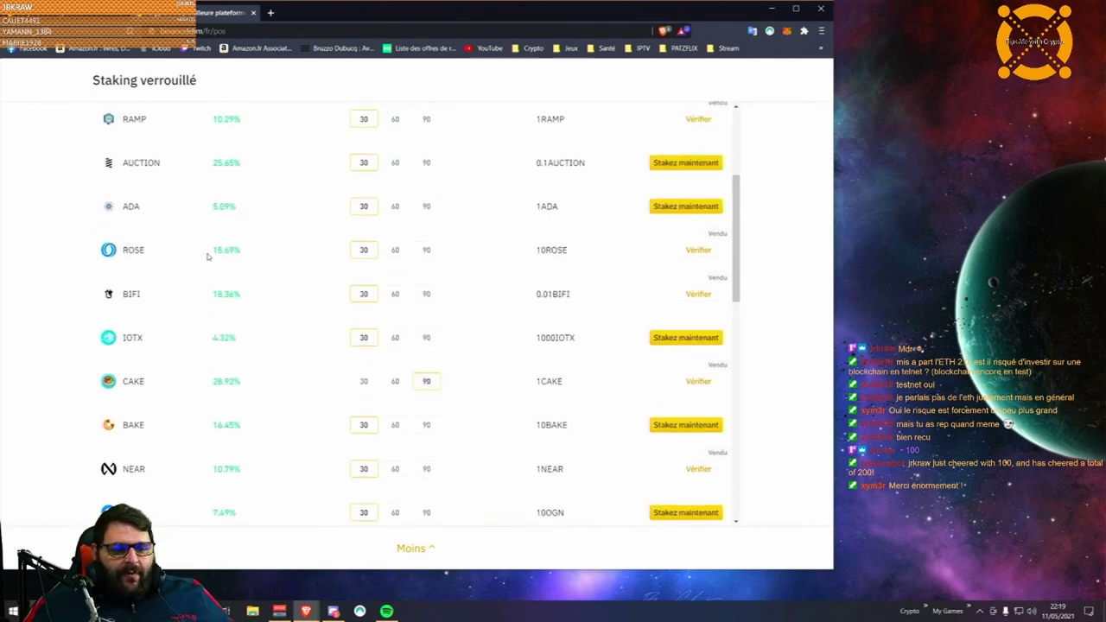
{"action": "scroll", "coordinate": [207, 256], "scroll_direction": "down", "scroll_amount": 4}
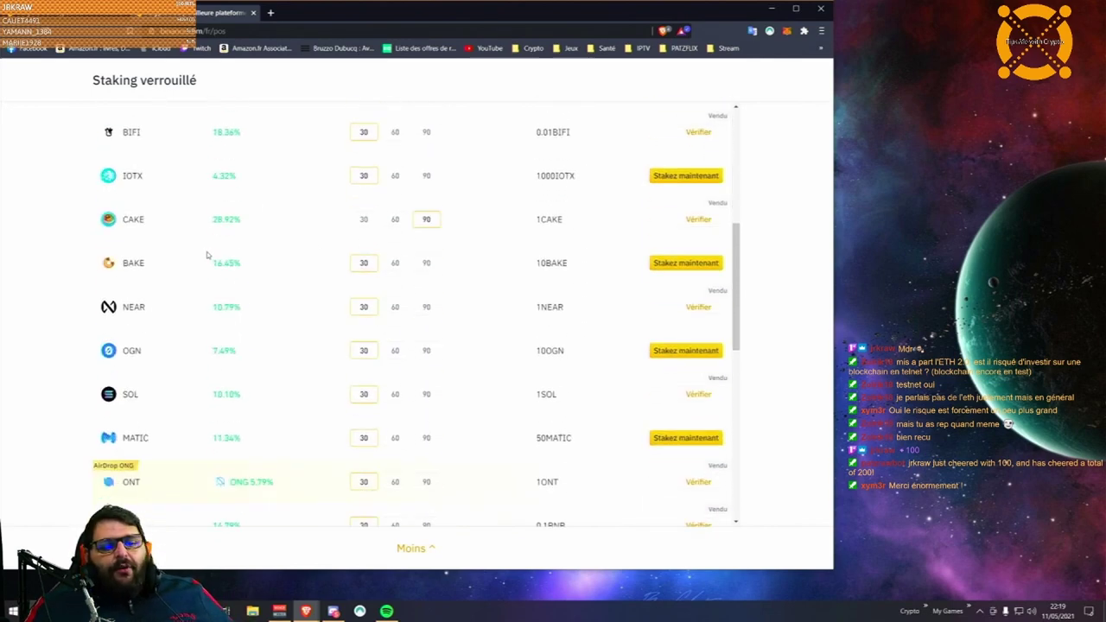
{"action": "scroll", "coordinate": [198, 257], "scroll_direction": "down", "scroll_amount": 6}
{"action": "scroll", "coordinate": [210, 256], "scroll_direction": "down", "scroll_amount": 2}
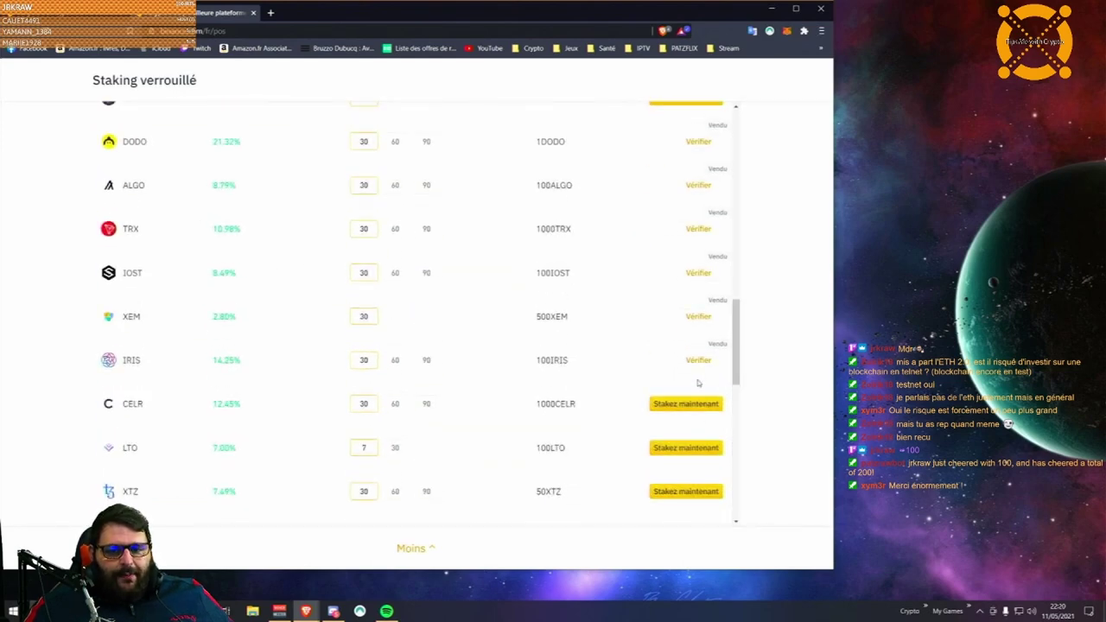
{"action": "scroll", "coordinate": [505, 302], "scroll_direction": "up", "scroll_amount": 8}
{"action": "scroll", "coordinate": [505, 302], "scroll_direction": "up", "scroll_amount": 7}
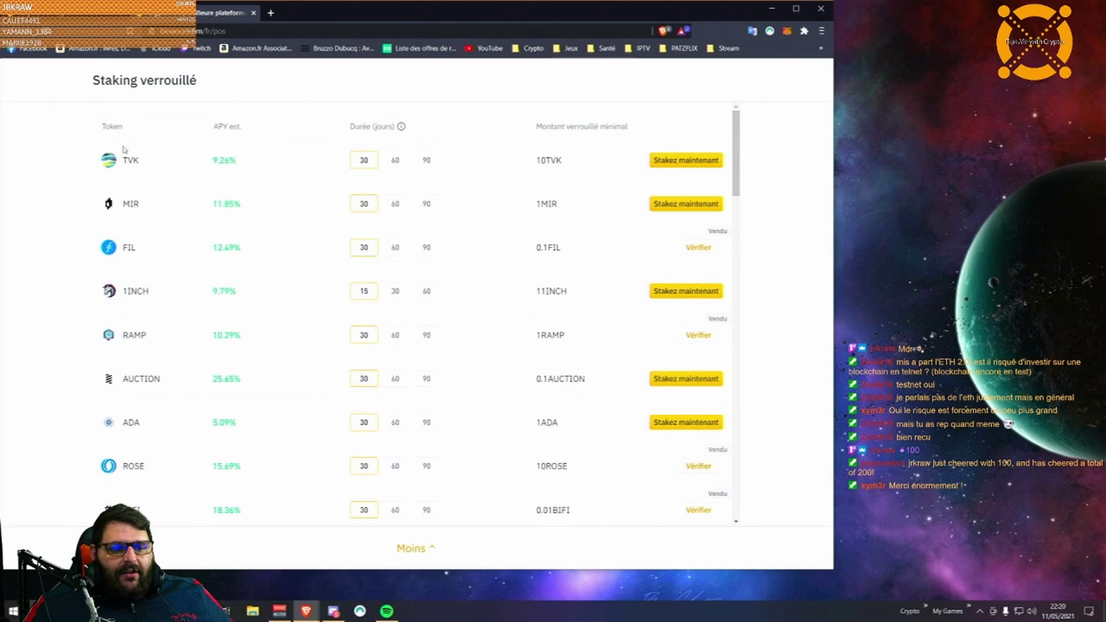
Step: Collapse the locked staking list and bring up the DeFi staking products table
{"action": "left_click", "coordinate": [427, 549]}
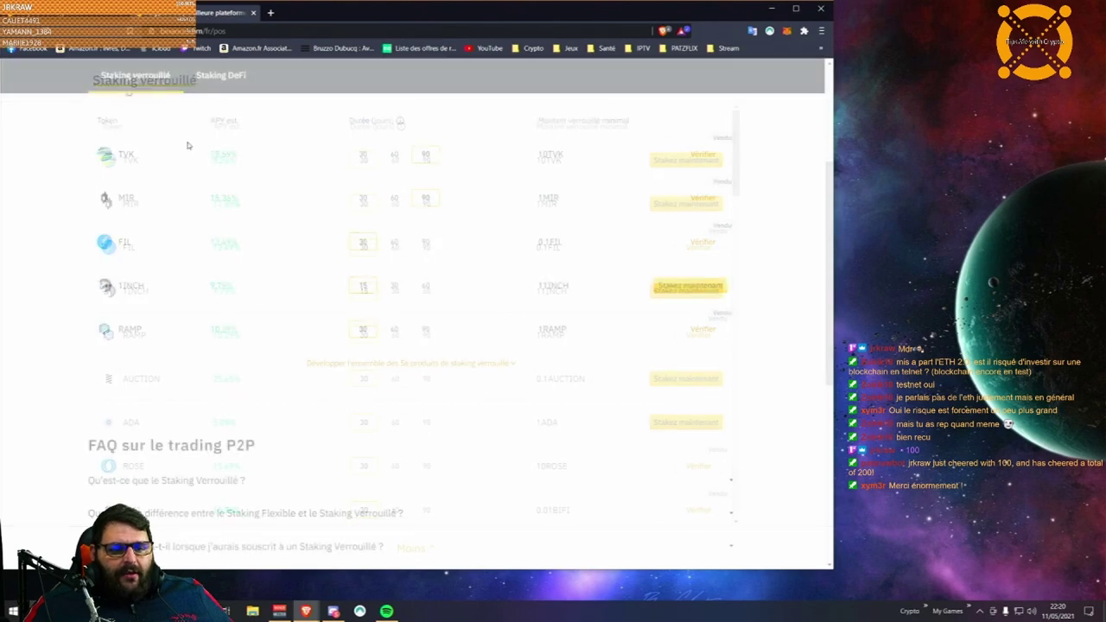
{"action": "left_click", "coordinate": [230, 76]}
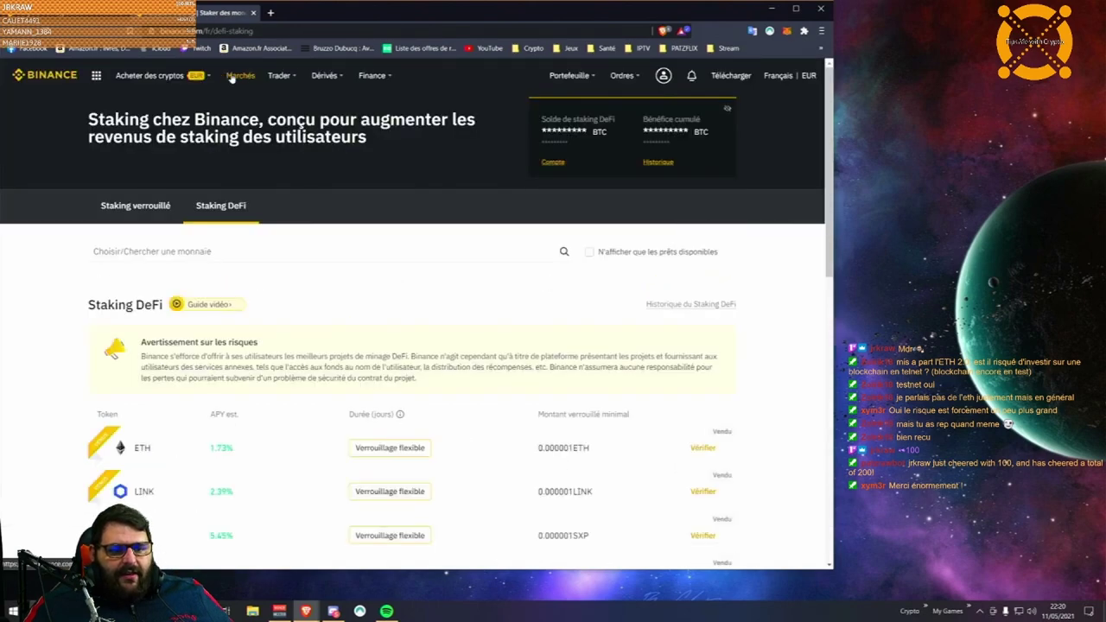
{"action": "scroll", "coordinate": [232, 79], "scroll_direction": "down", "scroll_amount": 1}
{"action": "scroll", "coordinate": [318, 206], "scroll_direction": "down", "scroll_amount": 1}
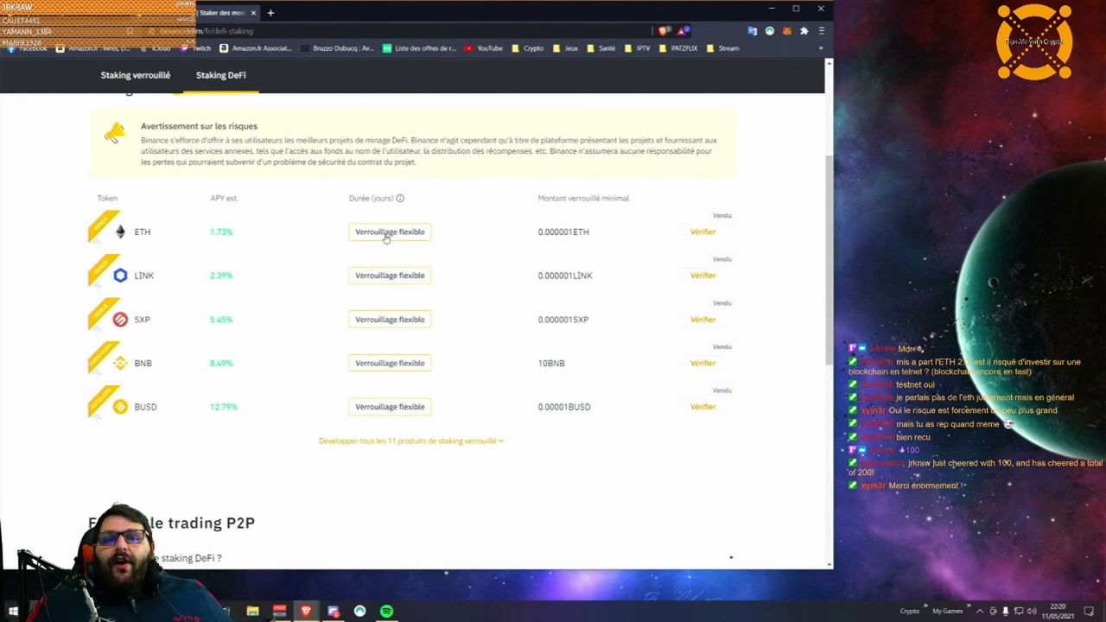
Step: Highlight ETH's estimated APY and minimum locked amount in the DeFi staking table
{"action": "left_click_drag", "start_coordinate": [235, 231], "coordinate": [210, 231]}
{"action": "left_click", "coordinate": [236, 233]}
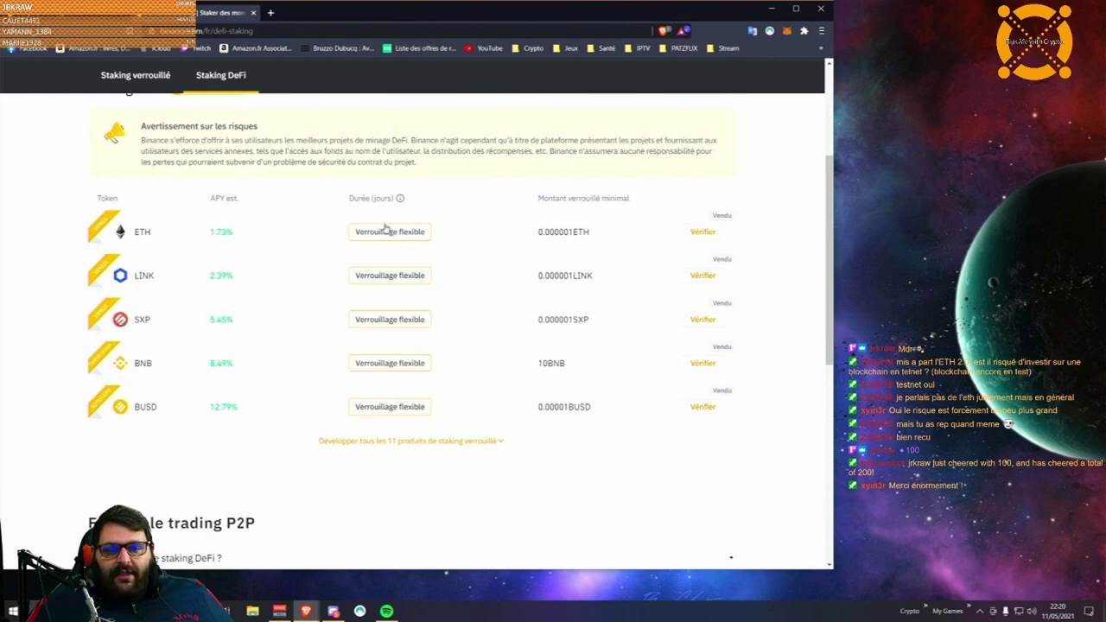
{"action": "scroll", "coordinate": [400, 199], "scroll_direction": "down", "scroll_amount": 1}
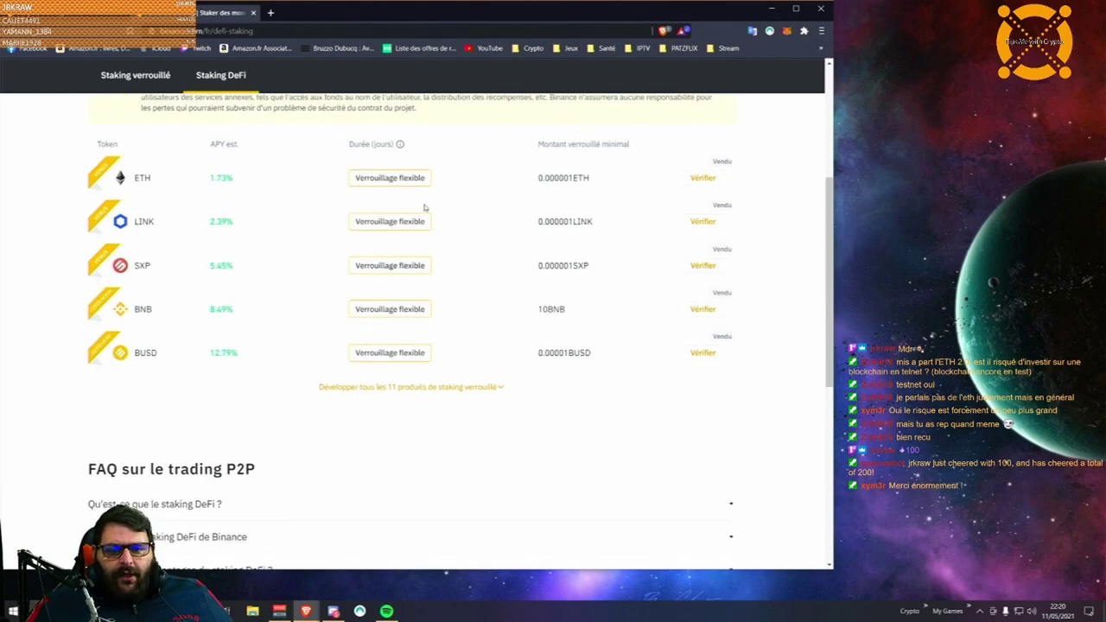
{"action": "left_click_drag", "start_coordinate": [555, 181], "coordinate": [585, 187]}
{"action": "left_click", "coordinate": [622, 179]}
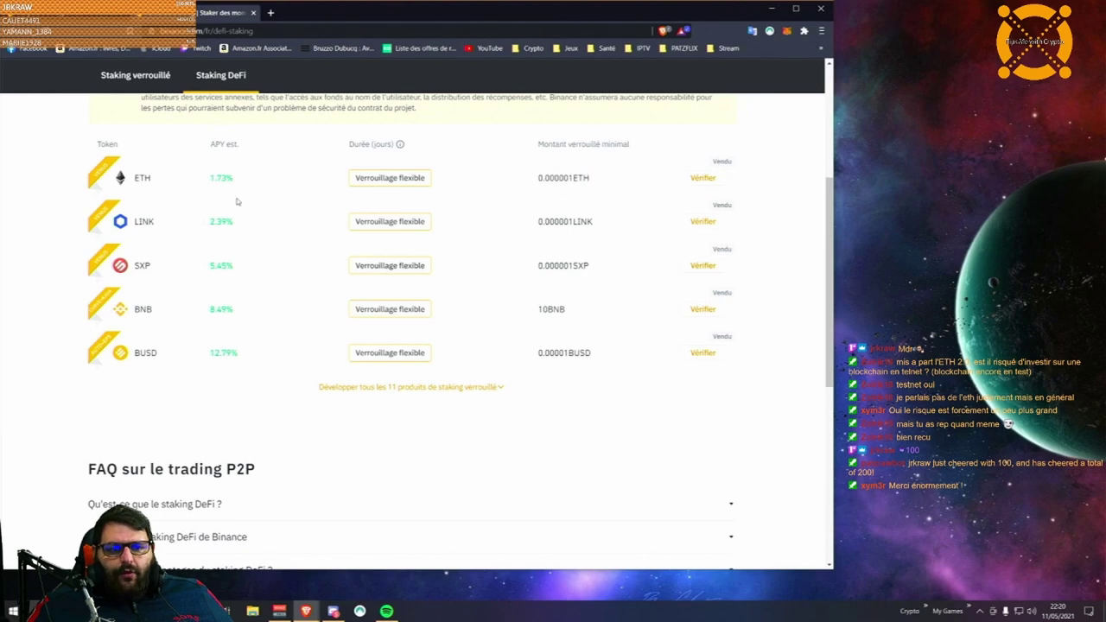
Step: Expand the full list of DeFi staking products and examine the tokens, APY rates, minimum amounts and availability
{"action": "scroll", "coordinate": [318, 197], "scroll_direction": "up", "scroll_amount": 2}
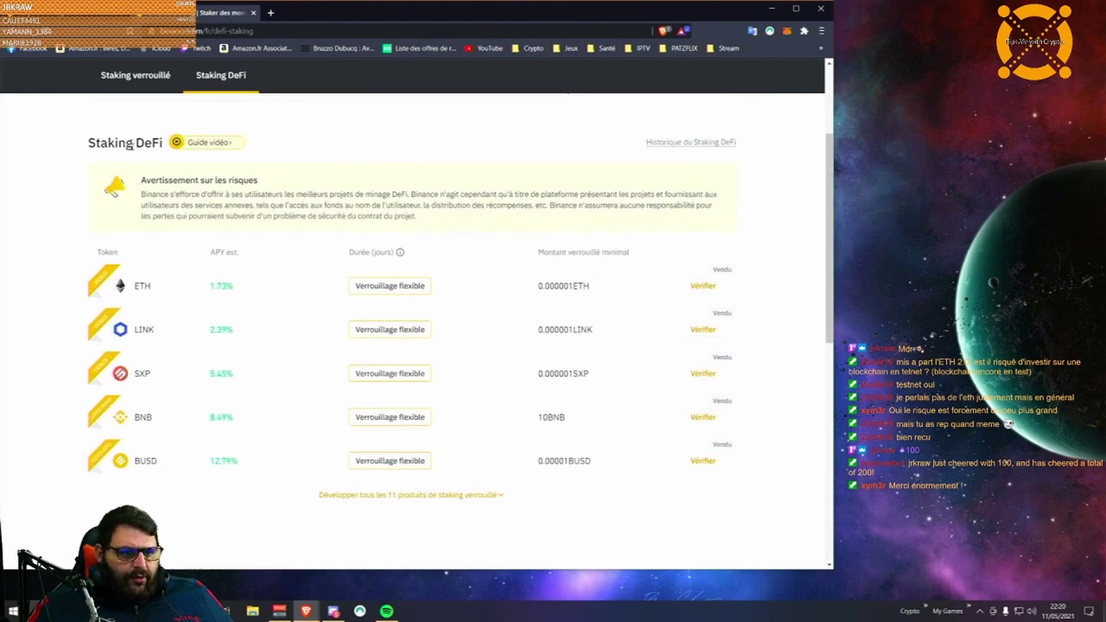
{"action": "scroll", "coordinate": [417, 180], "scroll_direction": "up", "scroll_amount": 2}
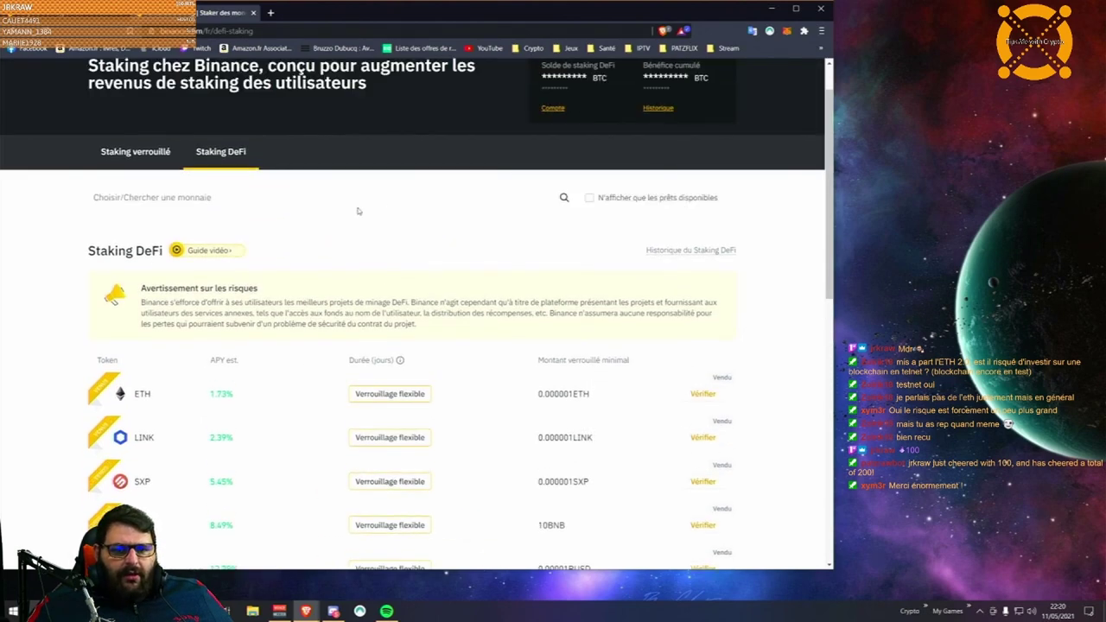
{"action": "scroll", "coordinate": [383, 209], "scroll_direction": "down", "scroll_amount": 1}
{"action": "scroll", "coordinate": [318, 212], "scroll_direction": "up", "scroll_amount": 2}
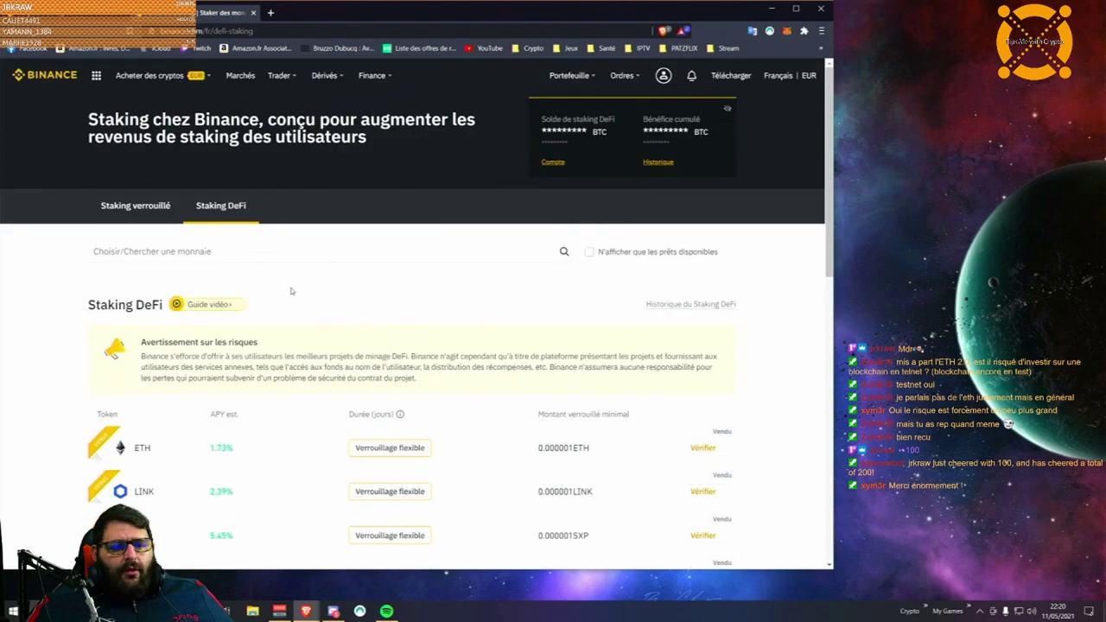
{"action": "scroll", "coordinate": [302, 289], "scroll_direction": "down", "scroll_amount": 3}
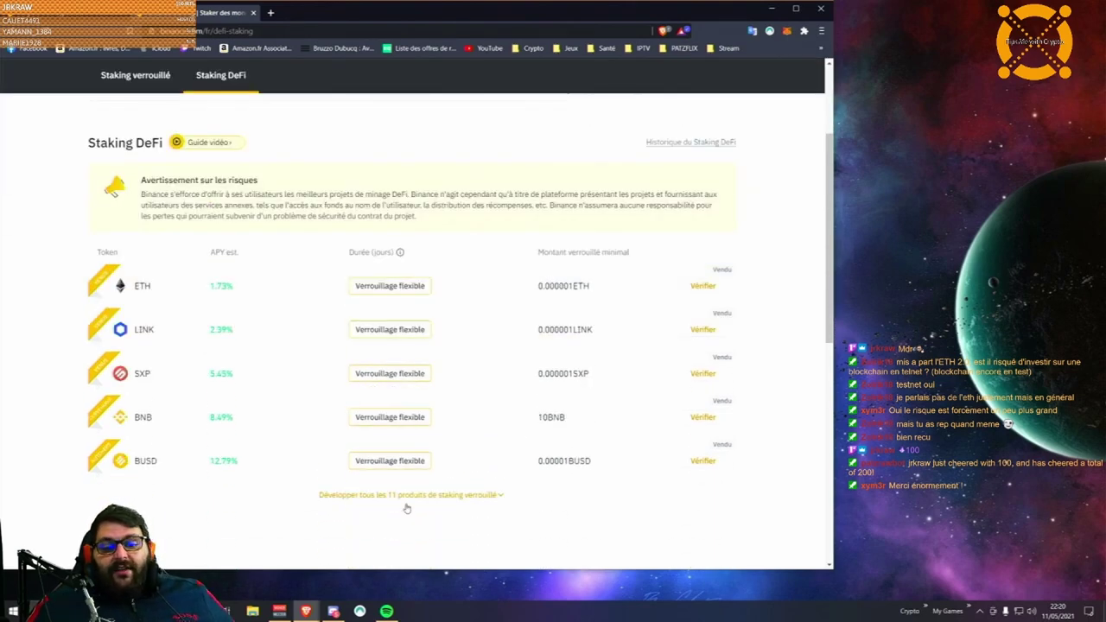
{"action": "left_click", "coordinate": [436, 495]}
{"action": "scroll", "coordinate": [422, 464], "scroll_direction": "down", "scroll_amount": 2}
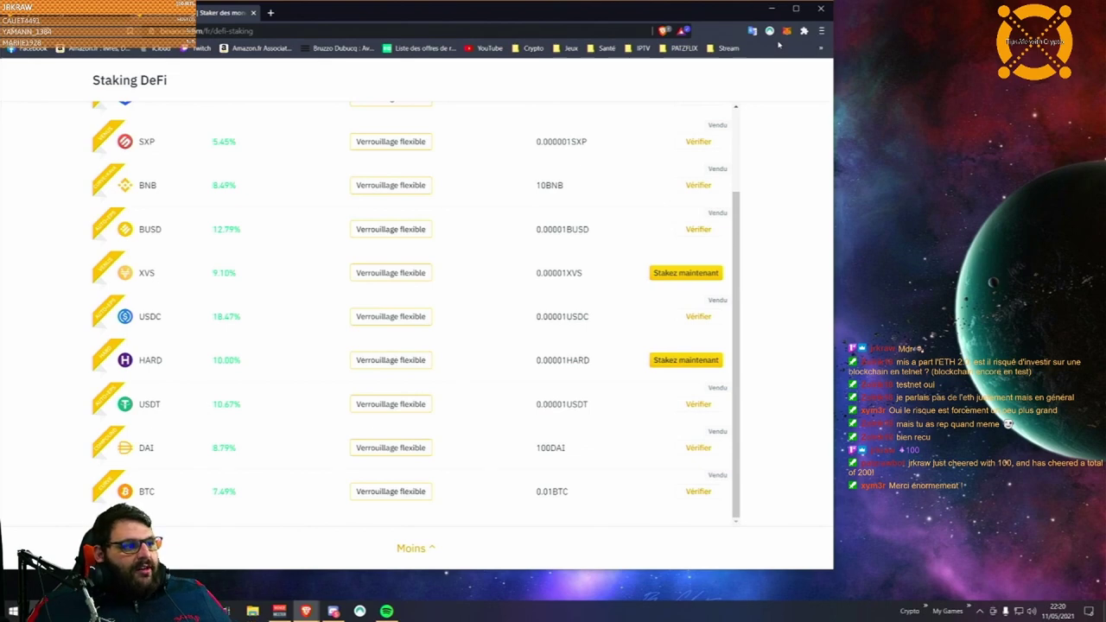
{"action": "scroll", "coordinate": [245, 227], "scroll_direction": "up", "scroll_amount": 2}
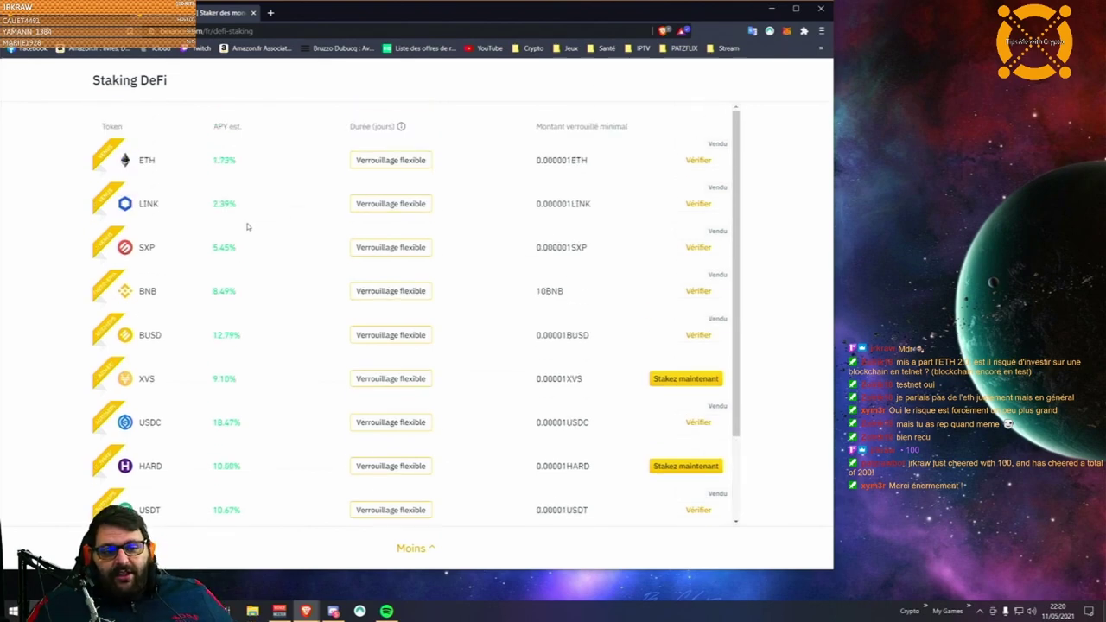
{"action": "scroll", "coordinate": [260, 227], "scroll_direction": "down", "scroll_amount": 2}
{"action": "scroll", "coordinate": [269, 228], "scroll_direction": "up", "scroll_amount": 2}
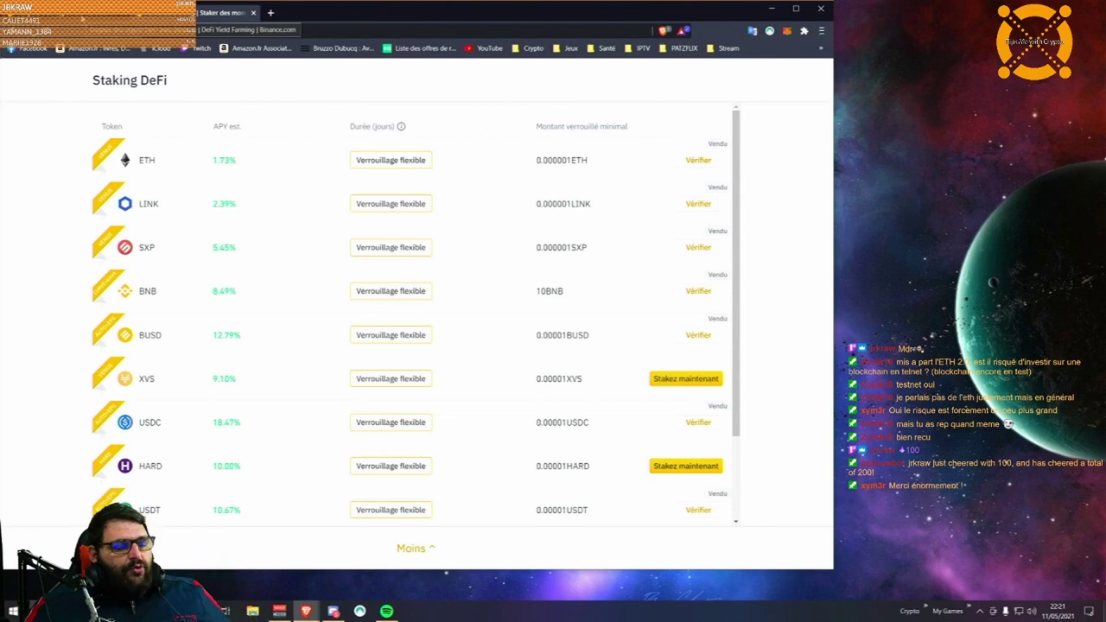
Step: Close the DeFi staking page and open the Launchpool details from the Binance Earn options
{"action": "left_click", "coordinate": [254, 12]}
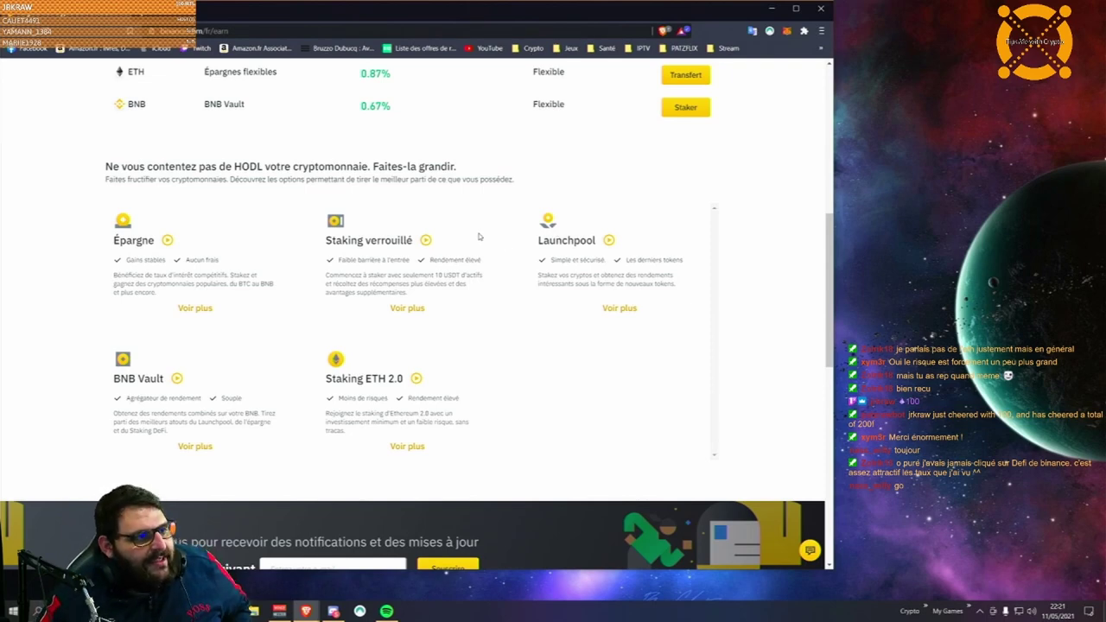
{"action": "scroll", "coordinate": [481, 236], "scroll_direction": "up", "scroll_amount": 3}
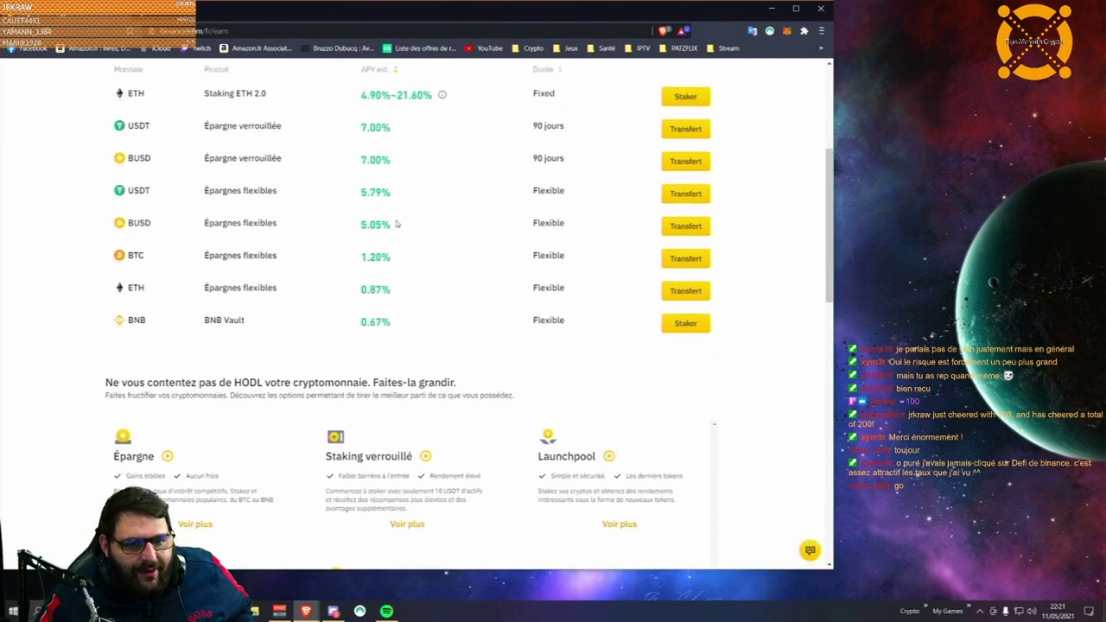
{"action": "scroll", "coordinate": [505, 276], "scroll_direction": "down", "scroll_amount": 2}
{"action": "scroll", "coordinate": [501, 278], "scroll_direction": "up", "scroll_amount": 1}
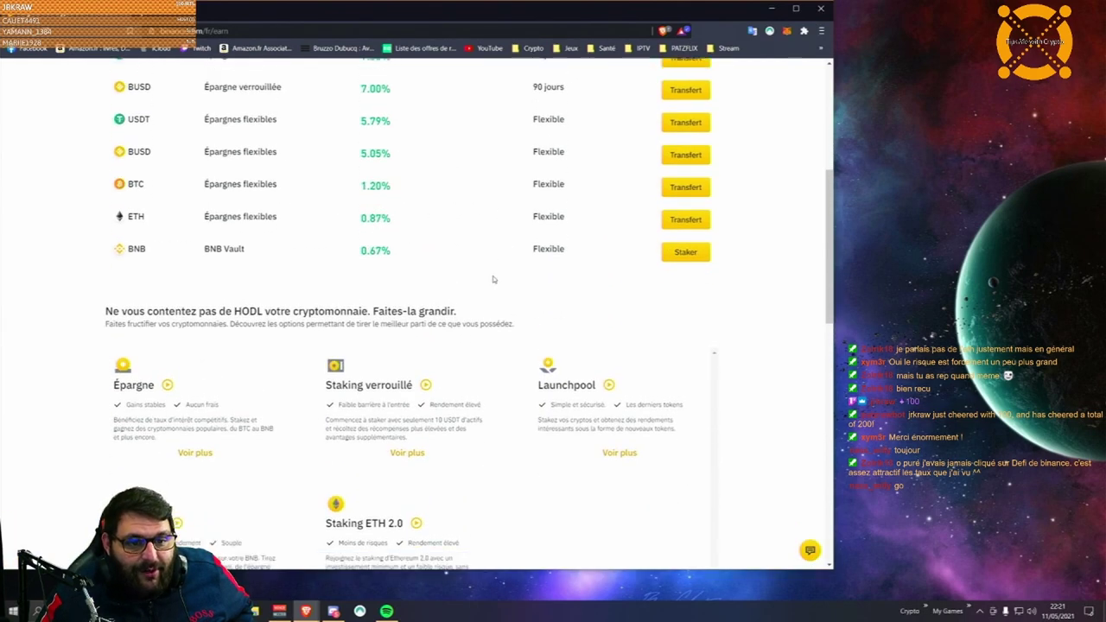
{"action": "scroll", "coordinate": [501, 278], "scroll_direction": "down", "scroll_amount": 4}
{"action": "scroll", "coordinate": [622, 276], "scroll_direction": "up", "scroll_amount": 1}
{"action": "left_click", "coordinate": [615, 305]}
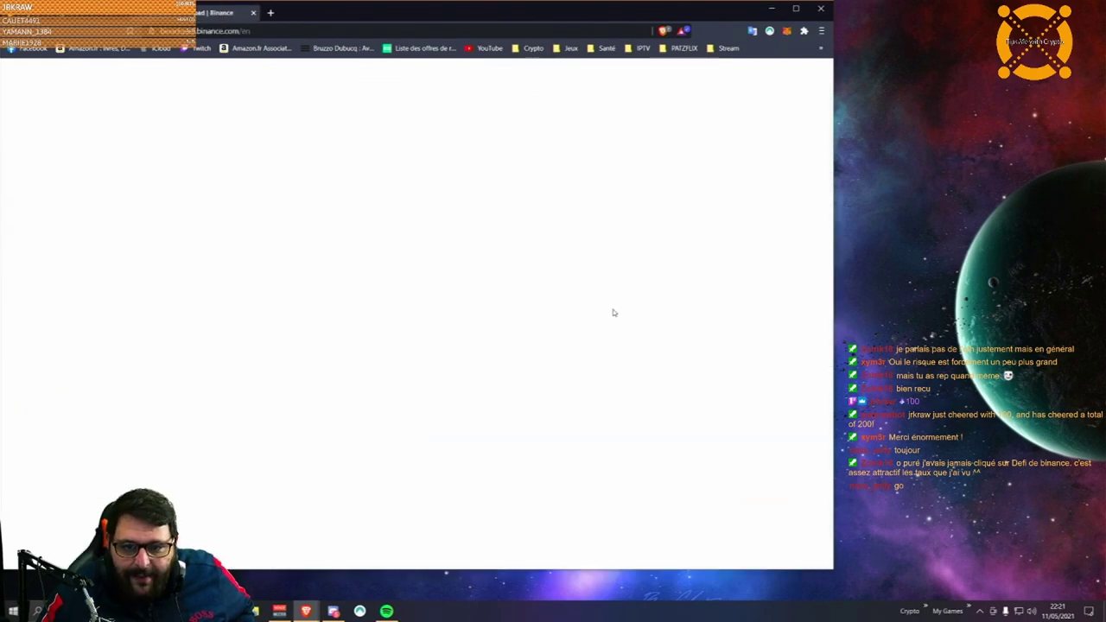
Step: Look over the Launchpool and Launchpad sections and highlight the Launchpad heading
{"action": "scroll", "coordinate": [474, 297], "scroll_direction": "down", "scroll_amount": 7}
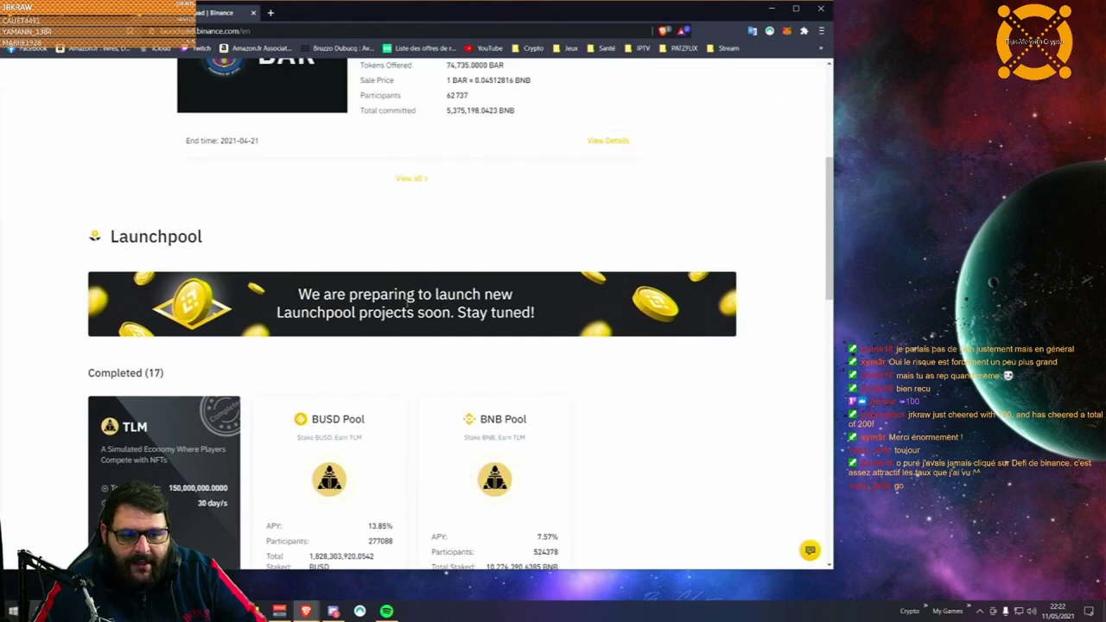
{"action": "scroll", "coordinate": [380, 264], "scroll_direction": "up", "scroll_amount": 6}
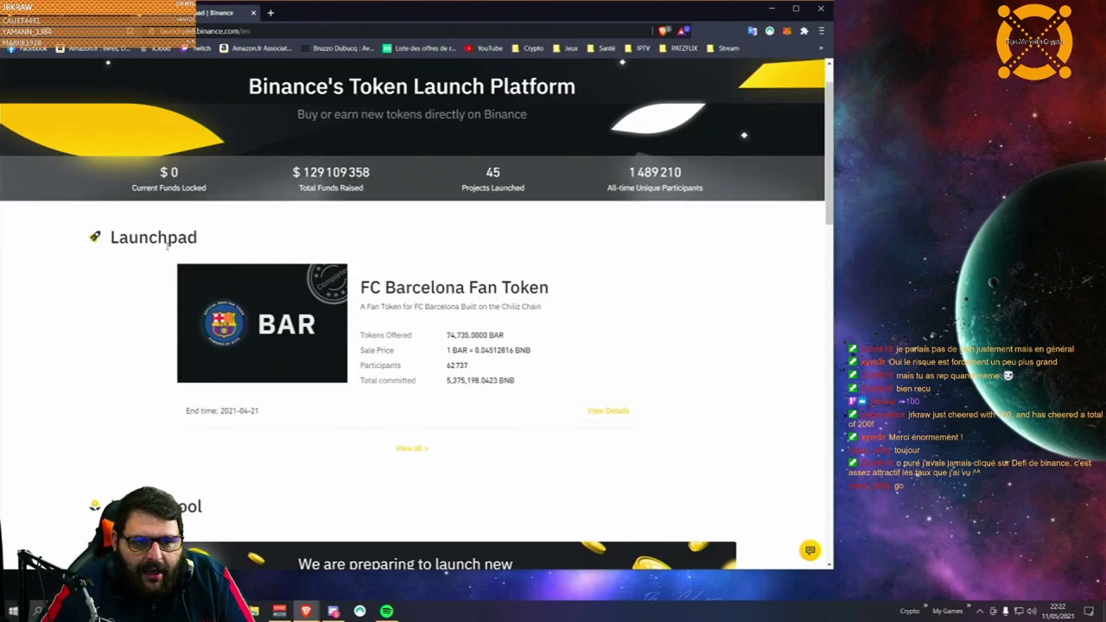
{"action": "left_click_drag", "start_coordinate": [127, 238], "coordinate": [238, 243]}
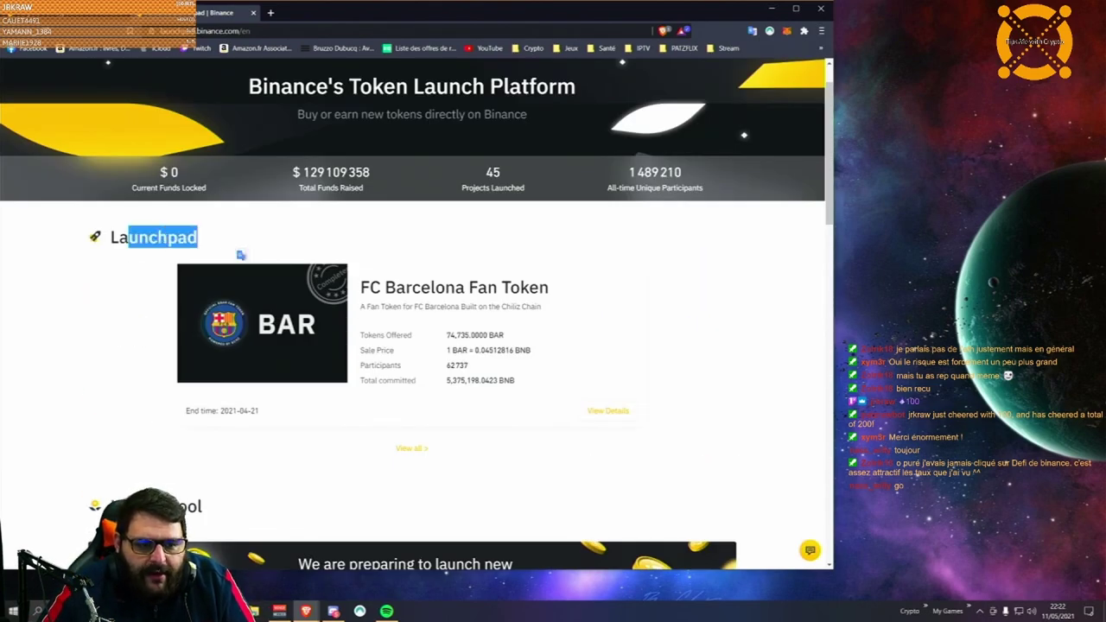
{"action": "left_click", "coordinate": [240, 255]}
{"action": "scroll", "coordinate": [251, 144], "scroll_direction": "up", "scroll_amount": 1}
Step: Return to Binance Earn and reopen the Launchpool details, bringing the completed Launchpool projects into view
{"action": "mouse_move", "coordinate": [342, 80]}
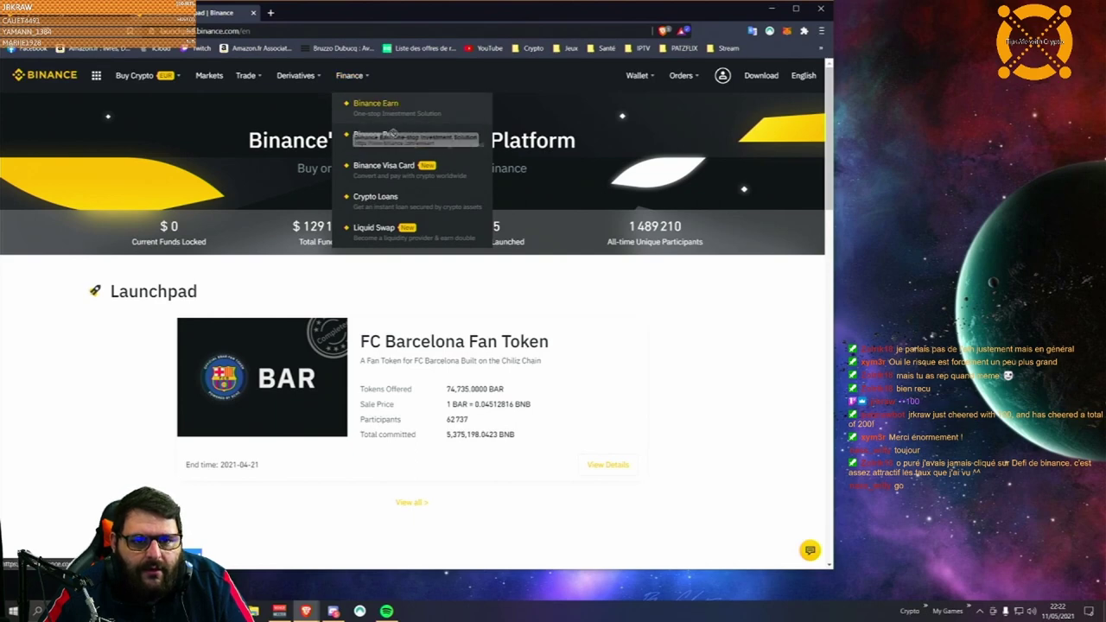
{"action": "left_click", "coordinate": [388, 108]}
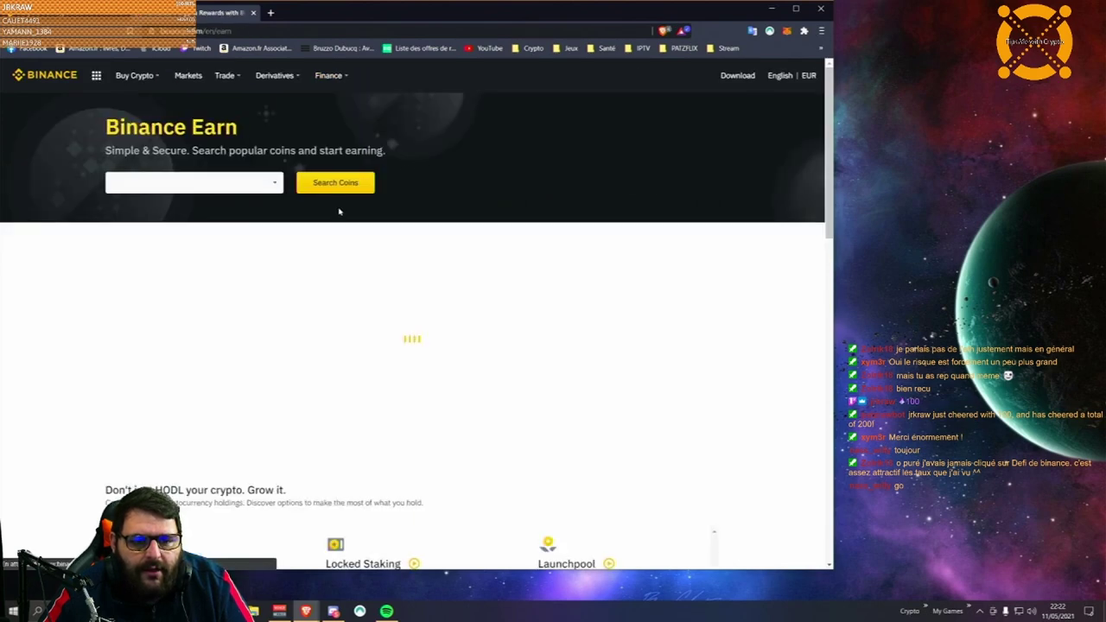
{"action": "scroll", "coordinate": [337, 204], "scroll_direction": "down", "scroll_amount": 3}
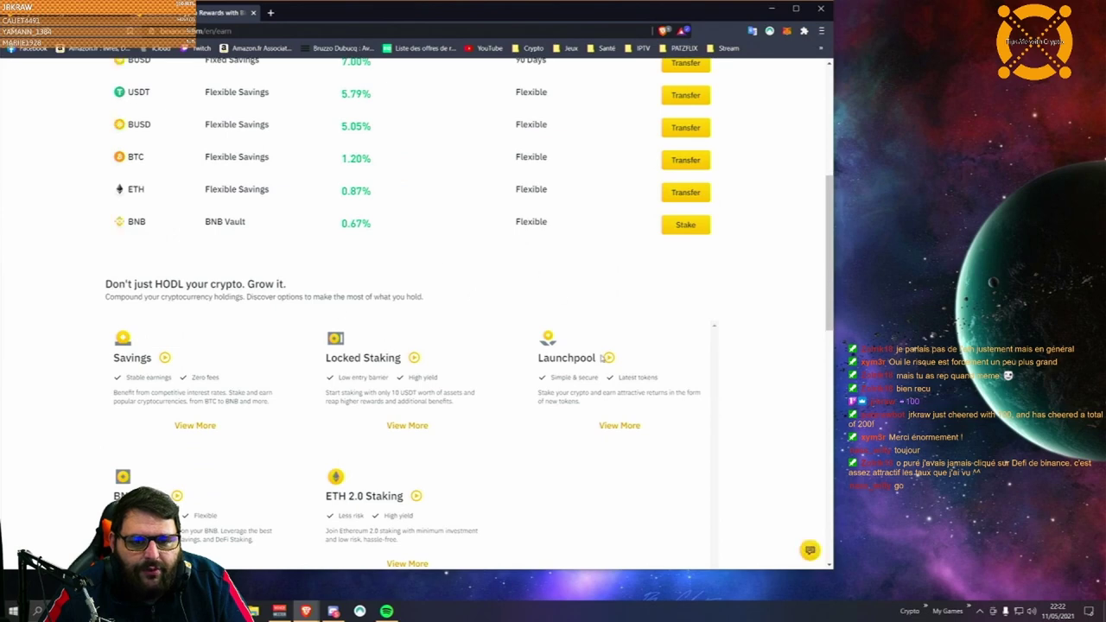
{"action": "left_click", "coordinate": [627, 425]}
{"action": "scroll", "coordinate": [367, 378], "scroll_direction": "down", "scroll_amount": 2}
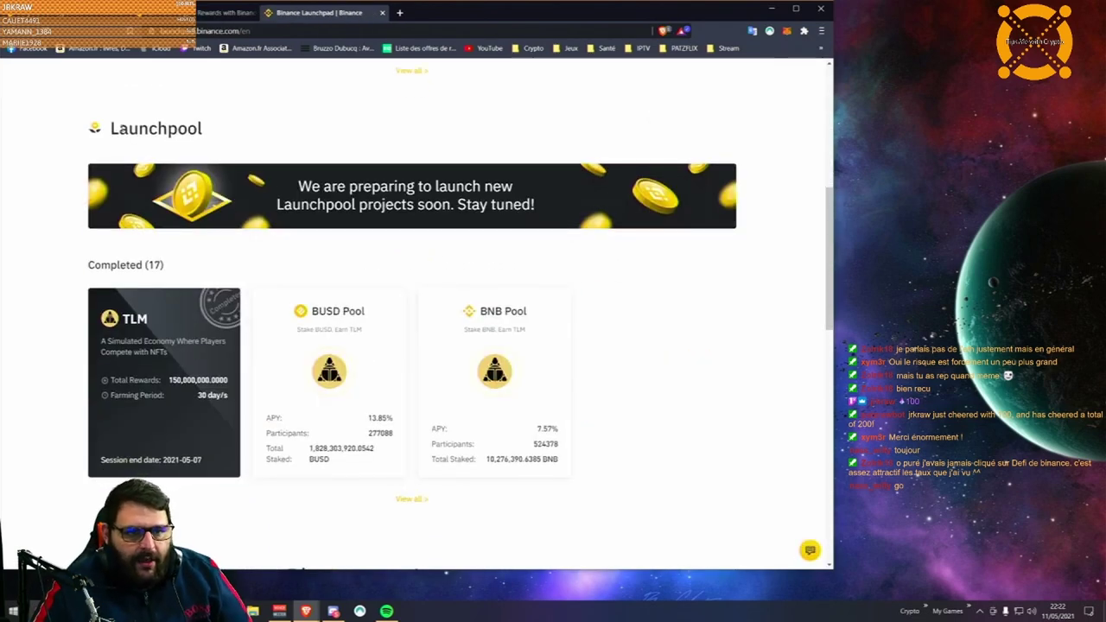
Step: Highlight the Launchpool heading above the completed TLM project
{"action": "left_click_drag", "start_coordinate": [119, 129], "coordinate": [256, 136]}
{"action": "left_click", "coordinate": [187, 141]}
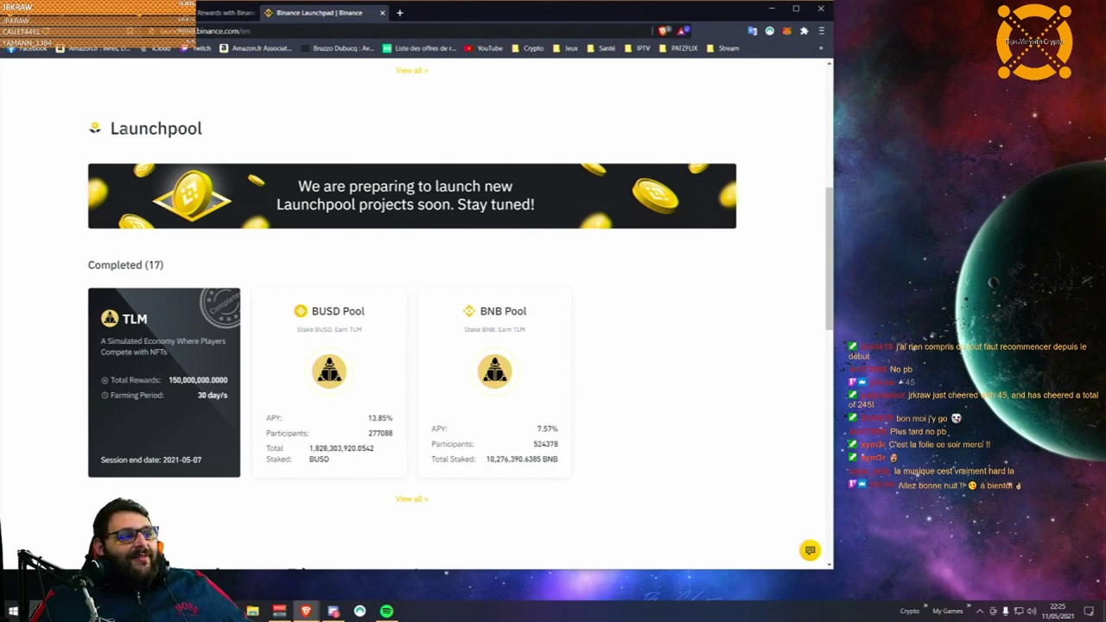
{"action": "left_click_drag", "start_coordinate": [207, 129], "coordinate": [116, 130]}
{"action": "left_click_drag", "start_coordinate": [113, 129], "coordinate": [204, 131]}
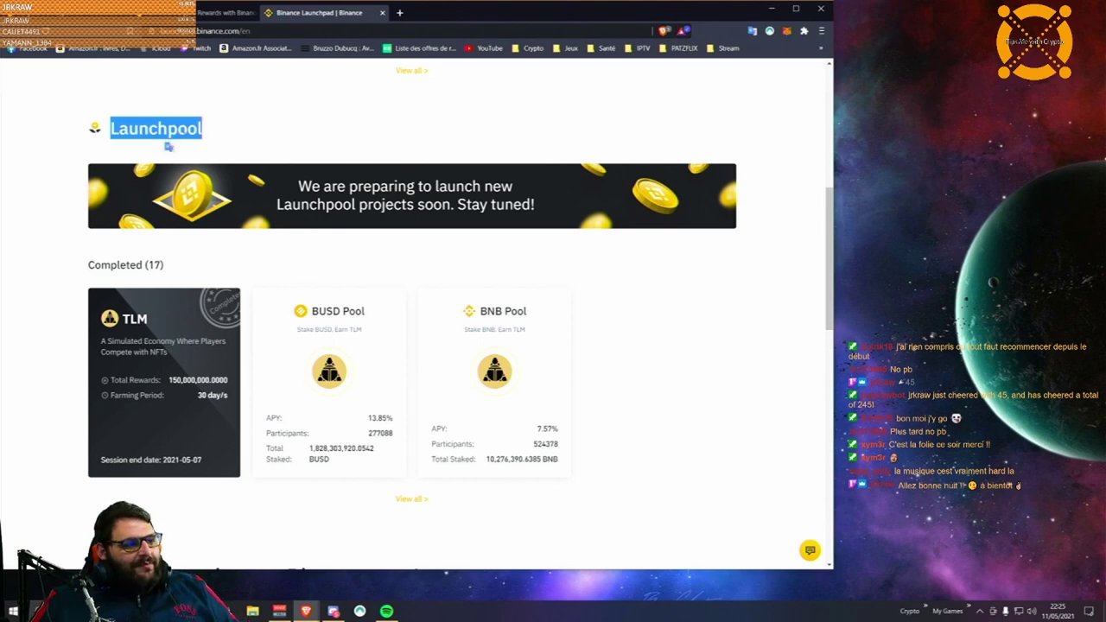
Step: Highlight parts of the Launchpool heading and the Completed label above the TLM project, then clear the selection
{"action": "left_click", "coordinate": [180, 135]}
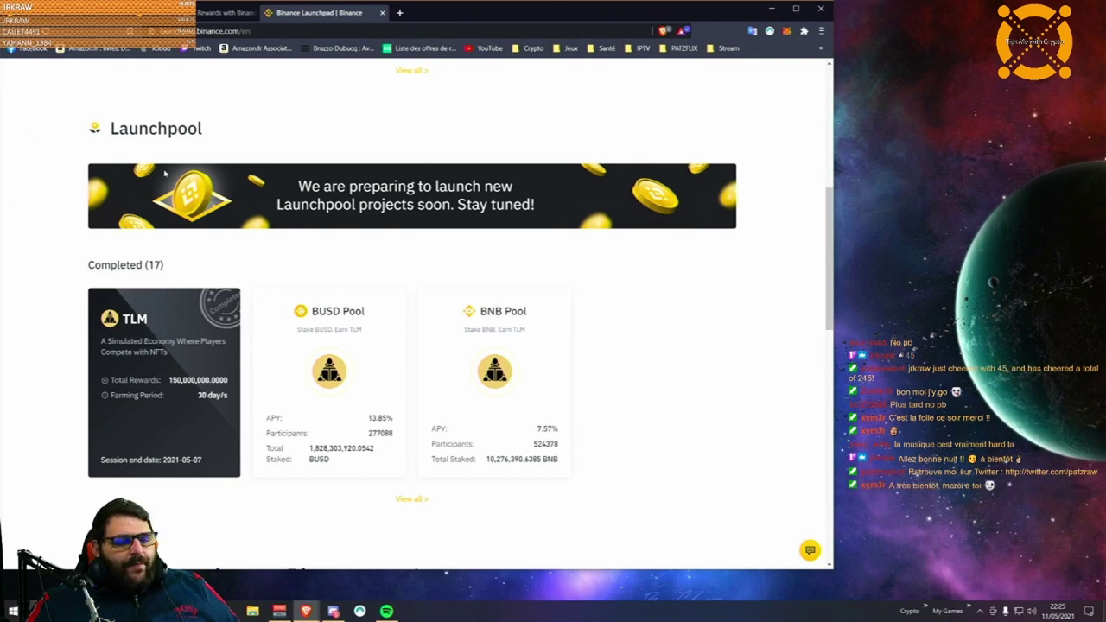
{"action": "left_click_drag", "start_coordinate": [190, 127], "coordinate": [129, 145]}
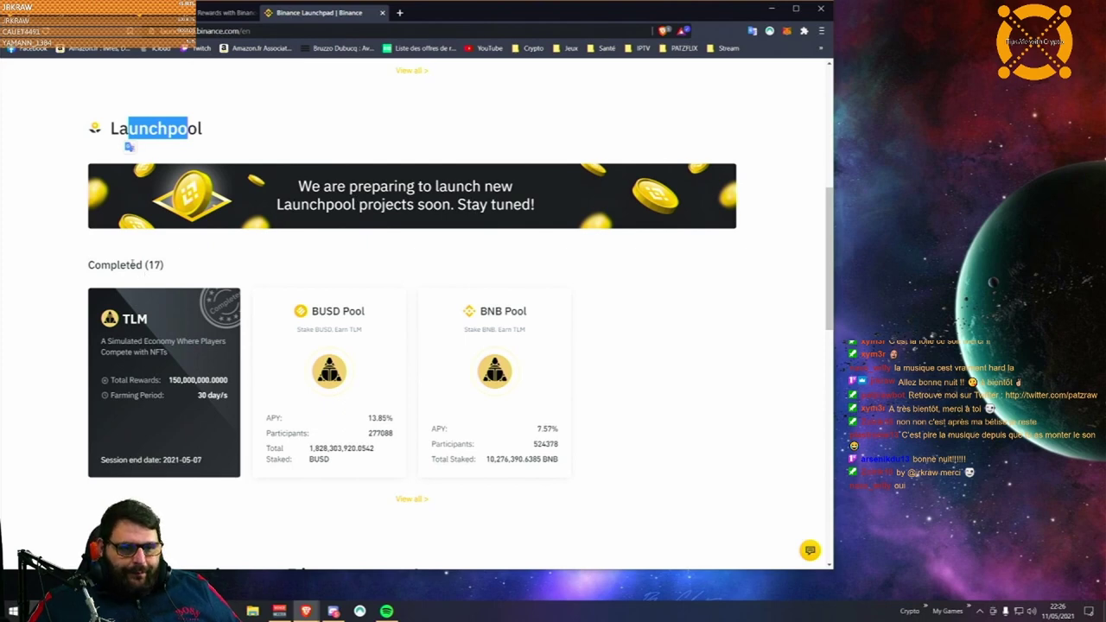
{"action": "left_click_drag", "start_coordinate": [126, 264], "coordinate": [235, 268]}
{"action": "left_click_drag", "start_coordinate": [156, 128], "coordinate": [245, 129]}
{"action": "left_click", "coordinate": [238, 125]}
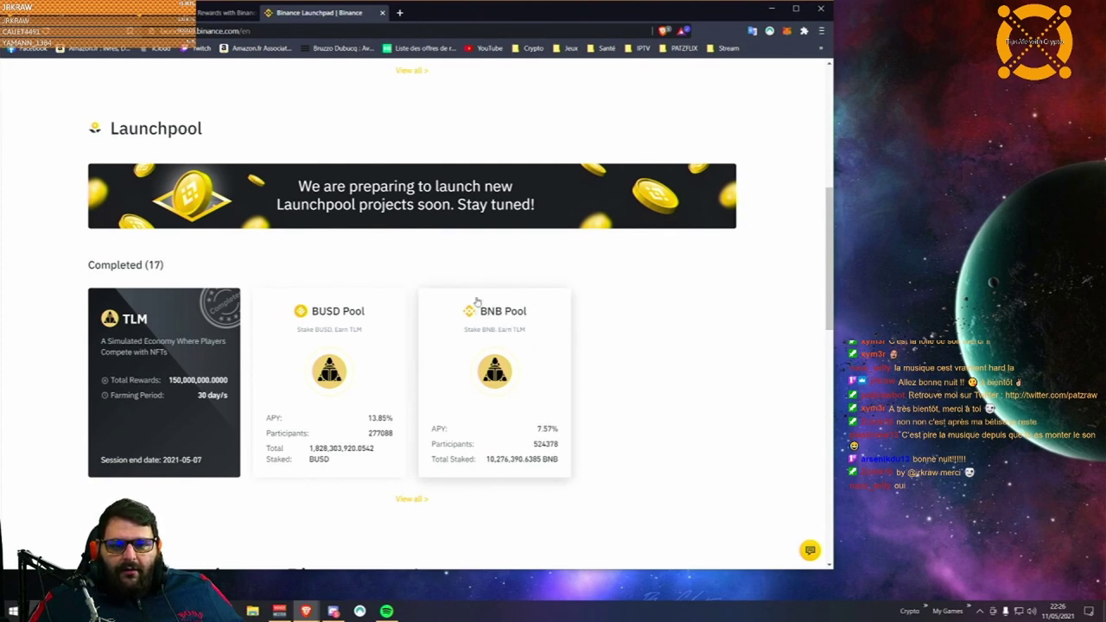
Step: Open the completed TLM project's BNB Pool details and return to the launch platform overview
{"action": "left_click_drag", "start_coordinate": [536, 429], "coordinate": [560, 433]}
{"action": "left_click", "coordinate": [560, 434]}
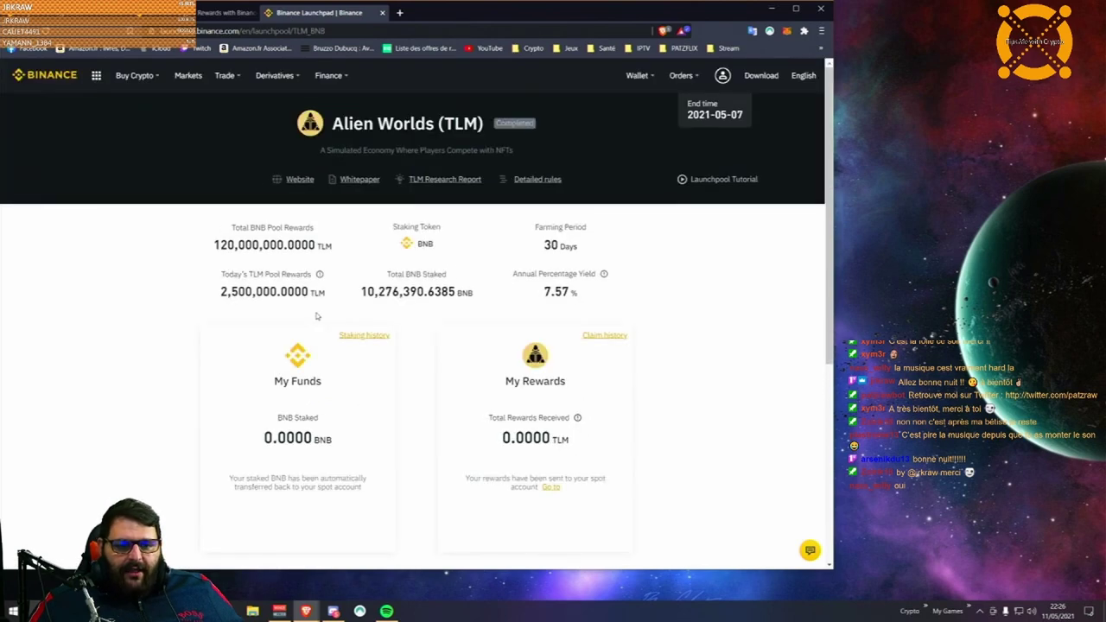
{"action": "key", "text": "alt+Left"}
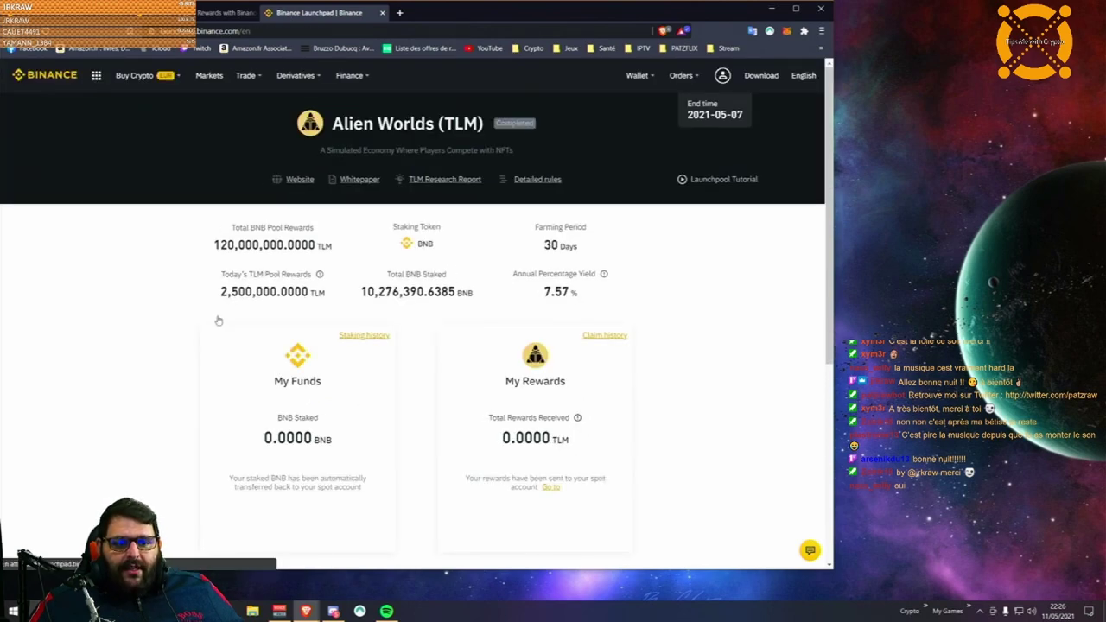
Step: Highlight the APY of the completed TLM project's BUSD Pool and return to the launch platform overview
{"action": "scroll", "coordinate": [293, 417], "scroll_direction": "down", "scroll_amount": 6}
{"action": "left_click_drag", "start_coordinate": [367, 257], "coordinate": [419, 259]}
{"action": "left_click", "coordinate": [380, 258]}
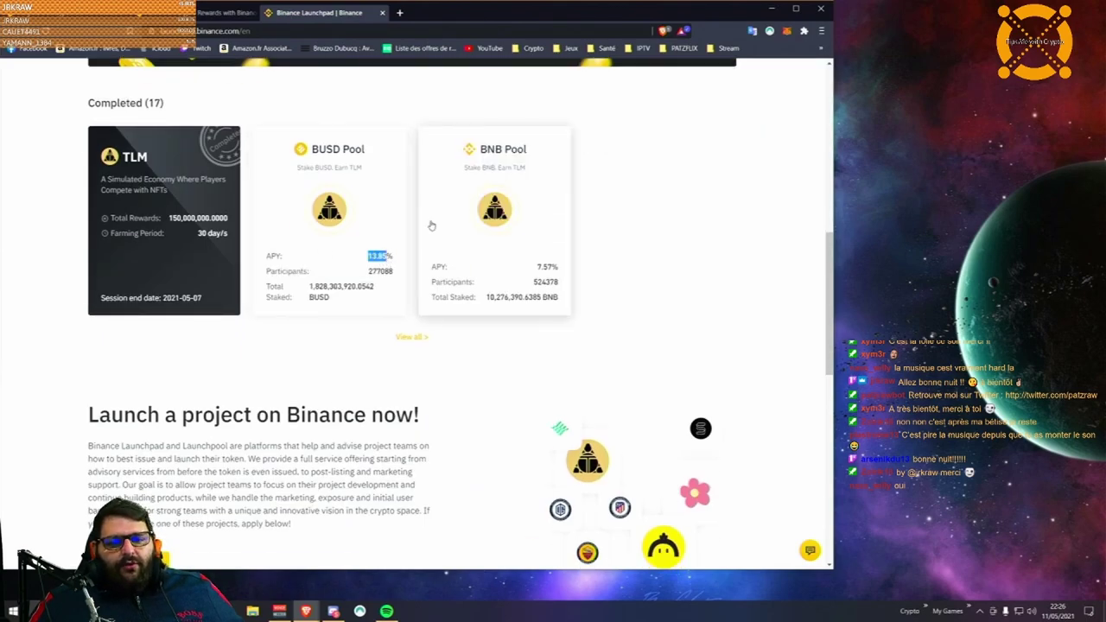
{"action": "key", "text": "alt+Left"}
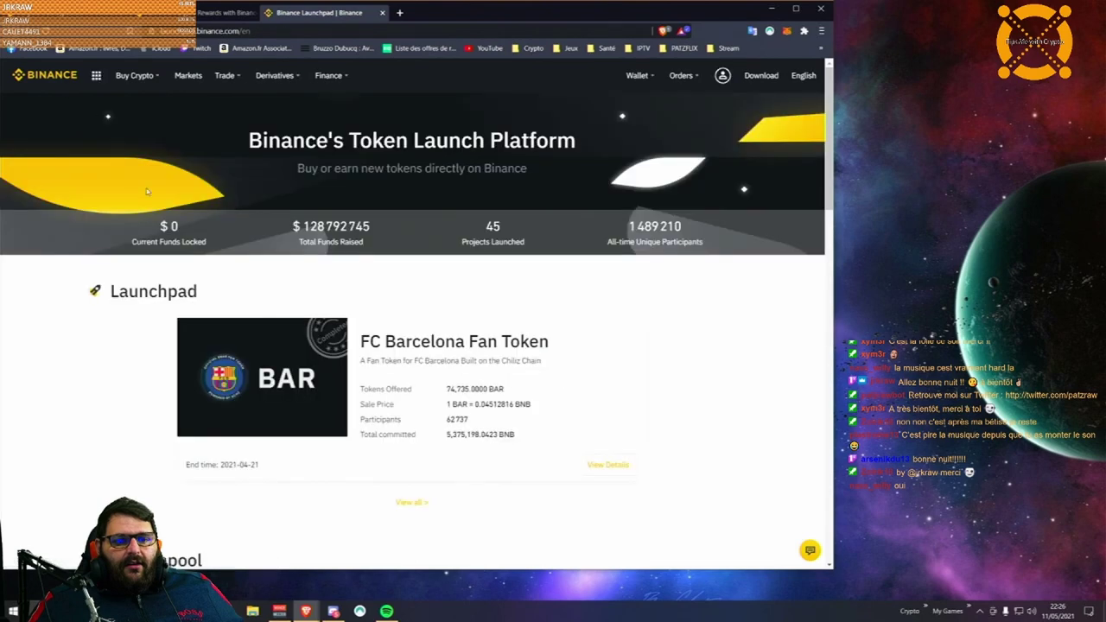
Step: Open the BUSD Pool of the completed TLM project and look over its rewards, funds and staking details
{"action": "scroll", "coordinate": [370, 397], "scroll_direction": "down", "scroll_amount": 6}
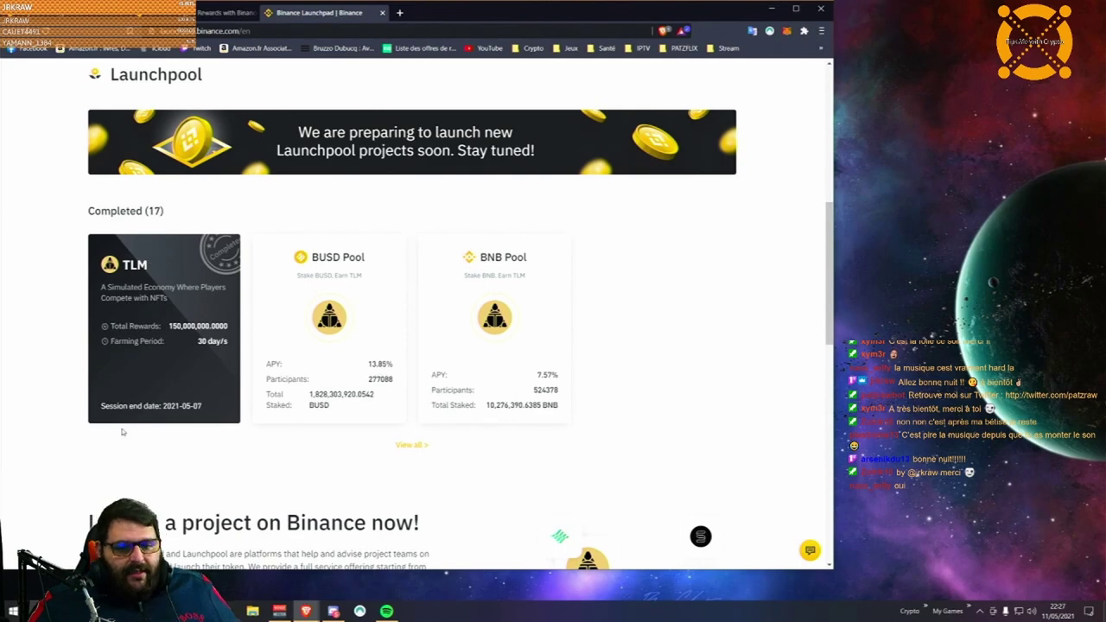
{"action": "left_click", "coordinate": [410, 450]}
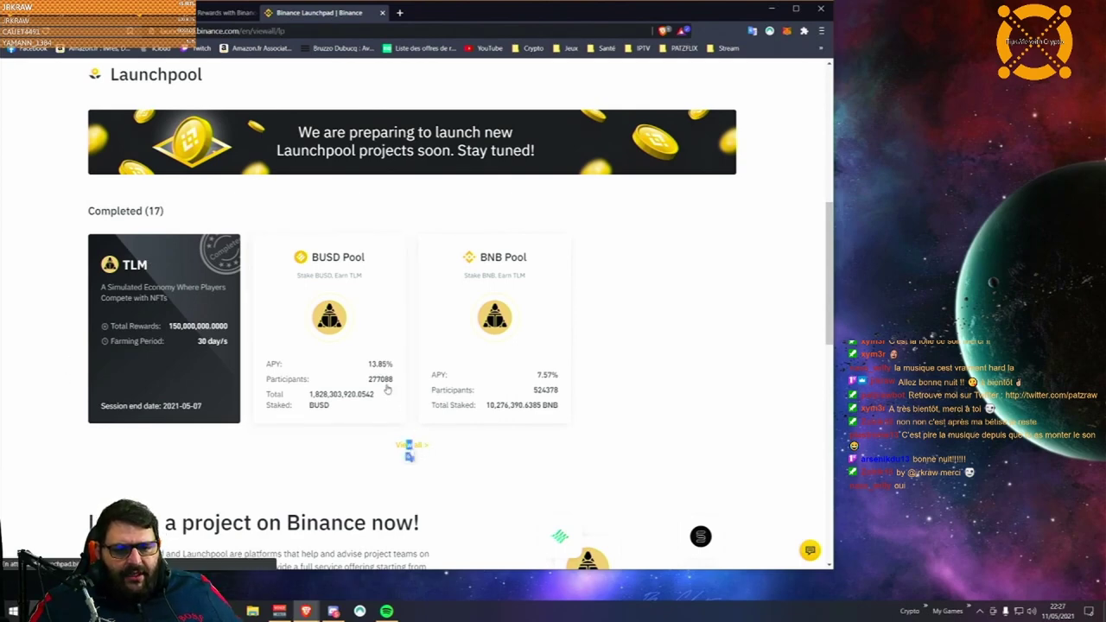
{"action": "left_click", "coordinate": [382, 388]}
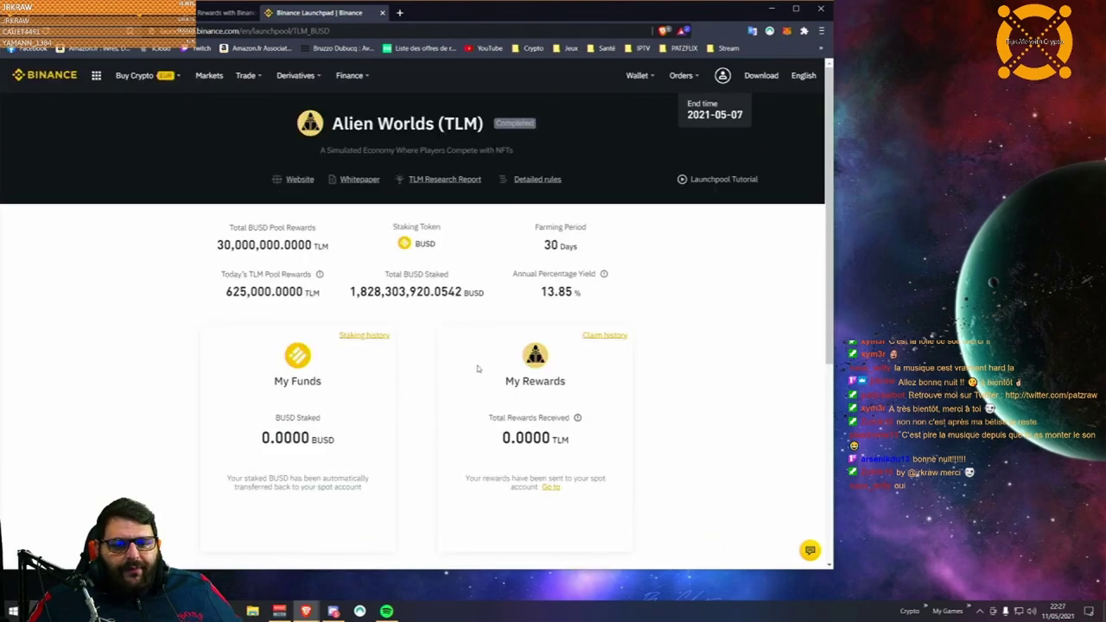
{"action": "scroll", "coordinate": [478, 367], "scroll_direction": "down", "scroll_amount": 2}
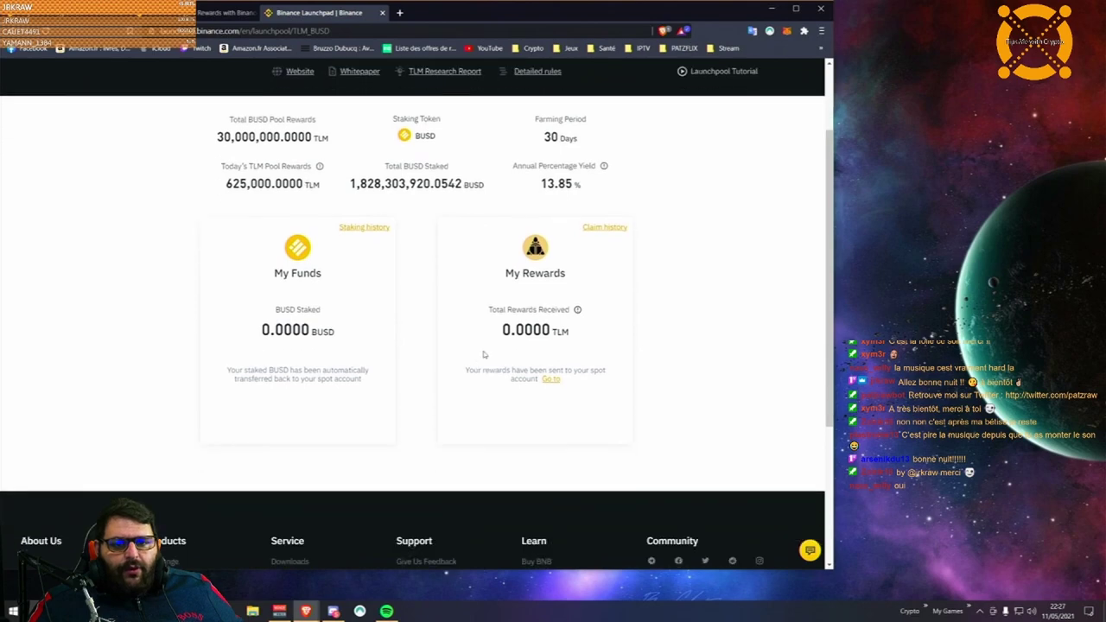
{"action": "scroll", "coordinate": [530, 346], "scroll_direction": "down", "scroll_amount": 4}
{"action": "scroll", "coordinate": [530, 345], "scroll_direction": "up", "scroll_amount": 6}
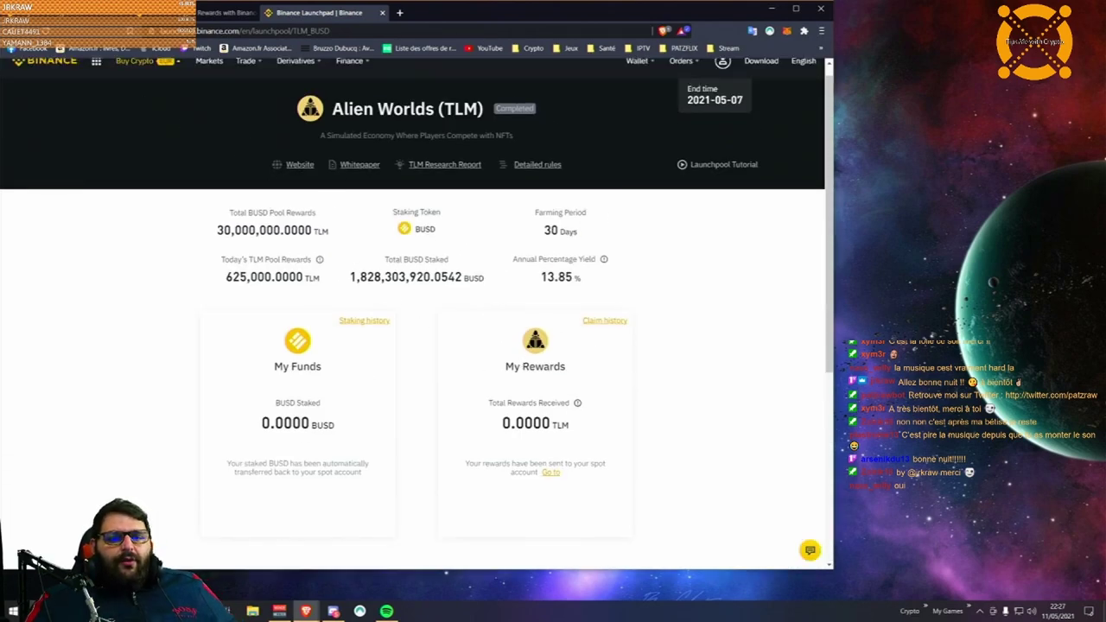
Step: Go to the full list of completed Launchpool projects, highlight the TLM name and look through the list
{"action": "left_click", "coordinate": [208, 168]}
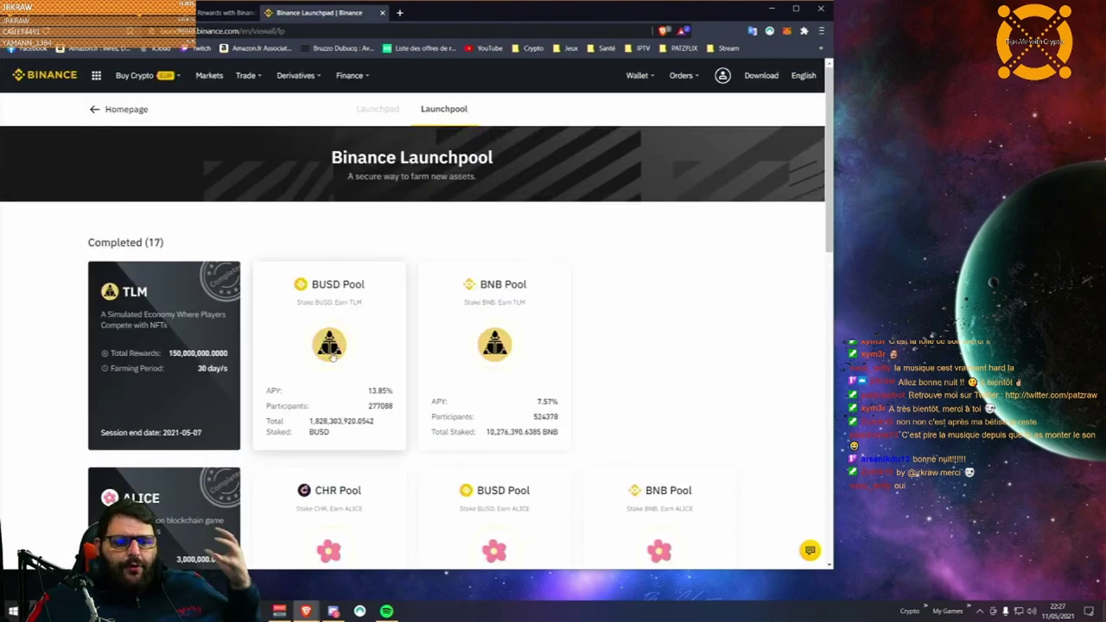
{"action": "left_click_drag", "start_coordinate": [119, 298], "coordinate": [149, 294]}
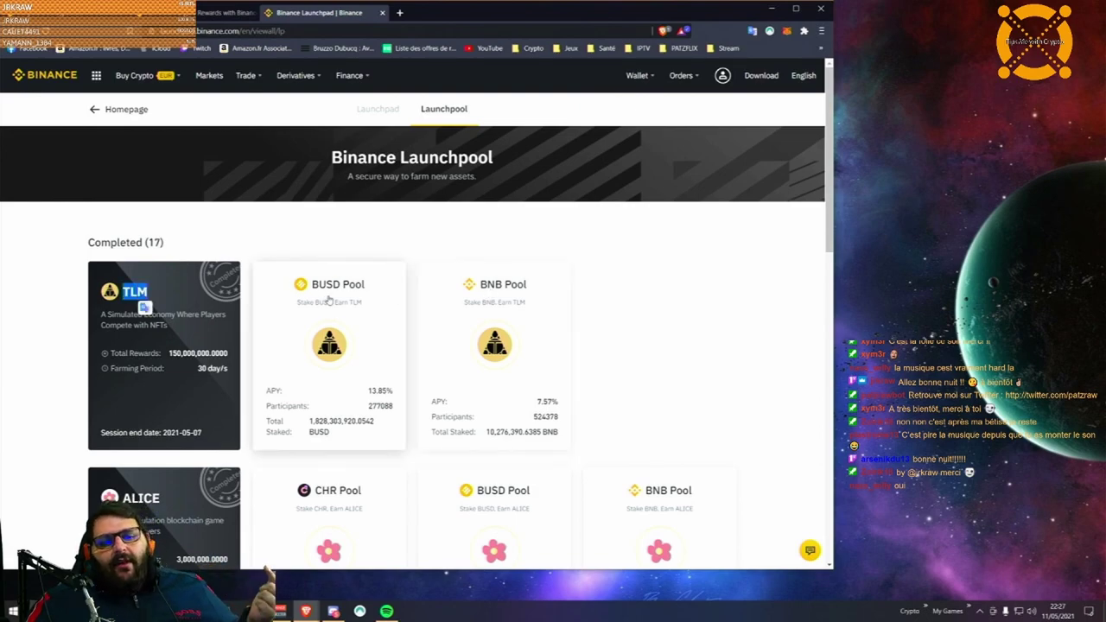
{"action": "scroll", "coordinate": [329, 302], "scroll_direction": "down", "scroll_amount": 5}
{"action": "scroll", "coordinate": [329, 301], "scroll_direction": "up", "scroll_amount": 6}
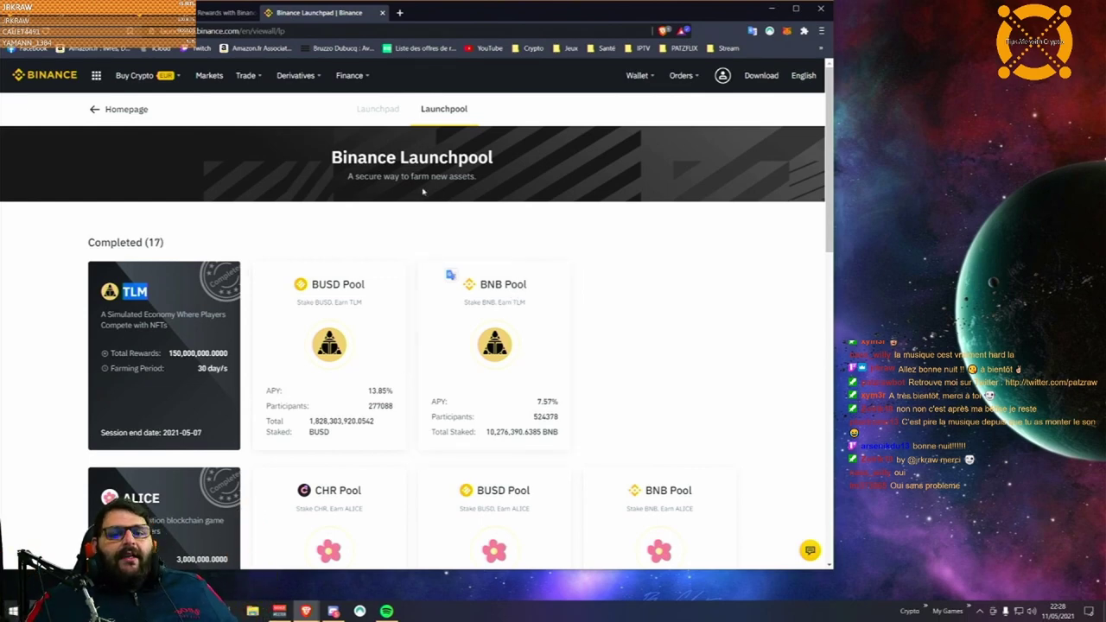
Step: Switch to the completed Launchpad projects and open the FC Barcelona Fan Token details to view its subscription timeline
{"action": "left_click", "coordinate": [371, 114]}
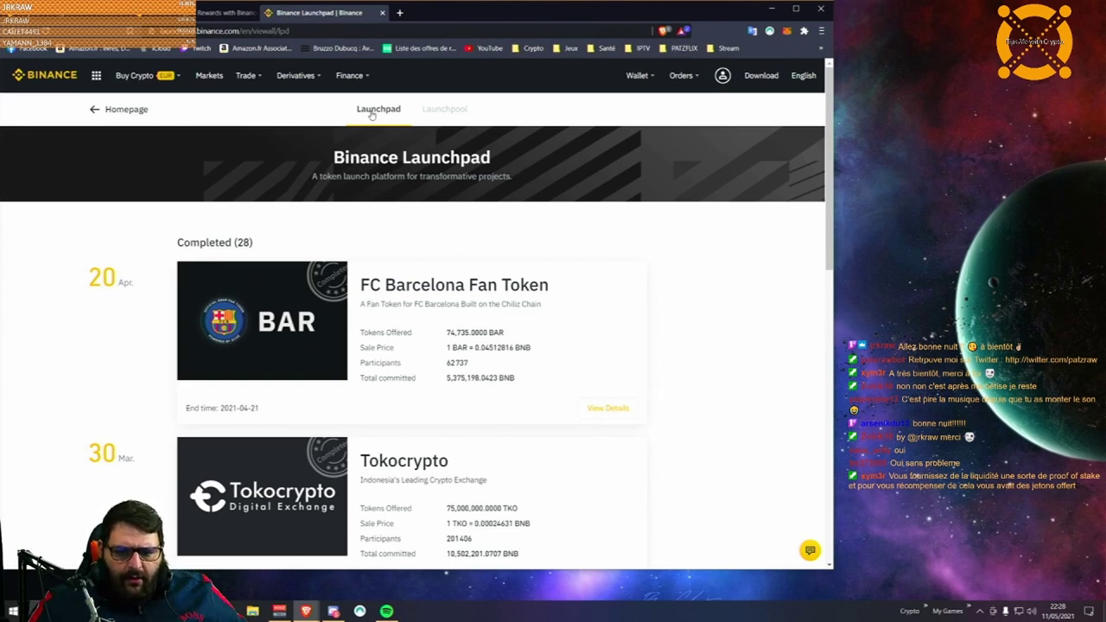
{"action": "left_click", "coordinate": [595, 412]}
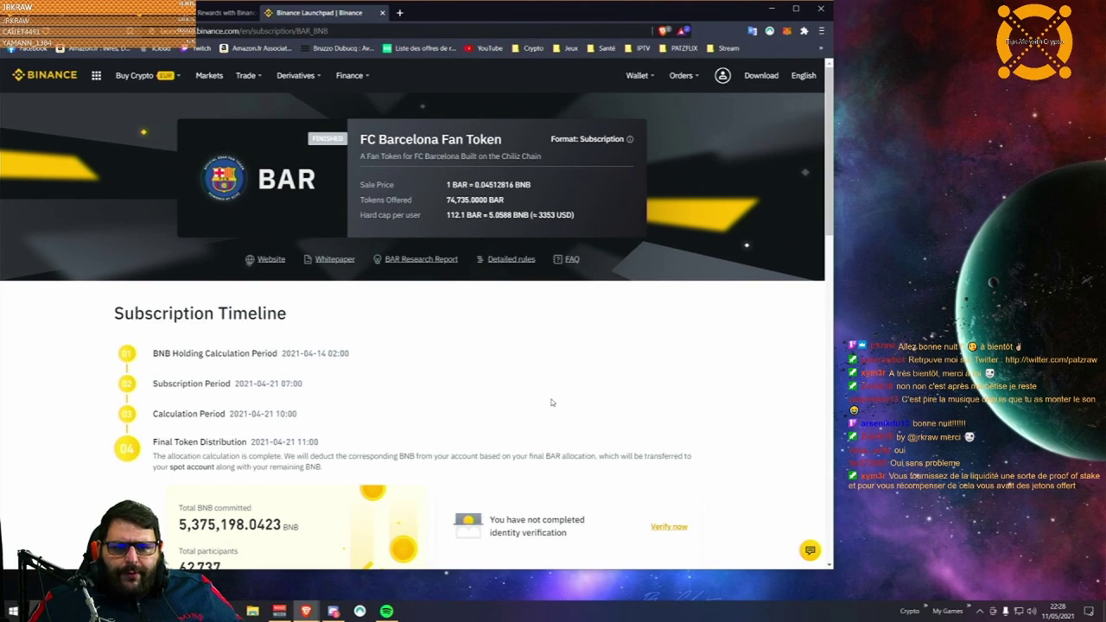
{"action": "scroll", "coordinate": [376, 386], "scroll_direction": "down", "scroll_amount": 1}
{"action": "scroll", "coordinate": [376, 385], "scroll_direction": "down", "scroll_amount": 1}
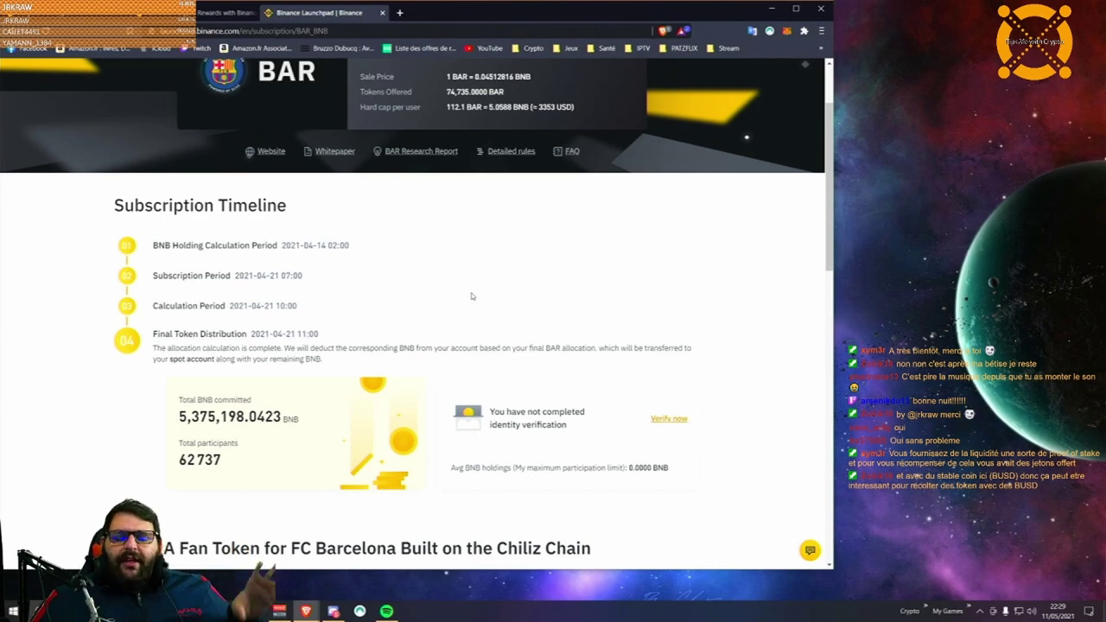
{"action": "scroll", "coordinate": [432, 302], "scroll_direction": "up", "scroll_amount": 2}
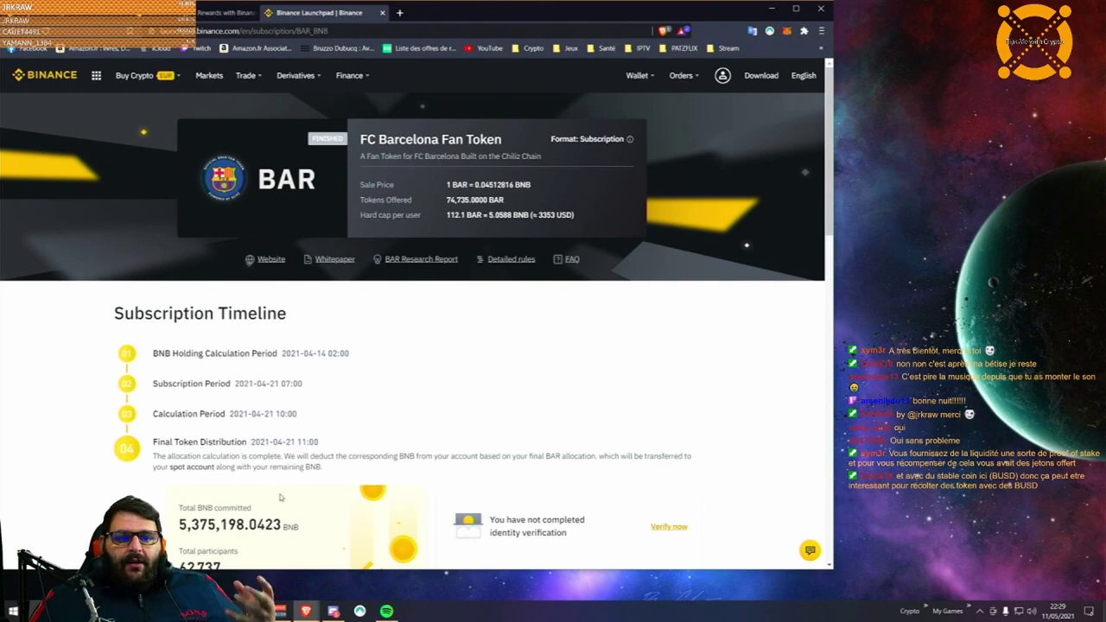
{"action": "scroll", "coordinate": [380, 276], "scroll_direction": "down", "scroll_amount": 1}
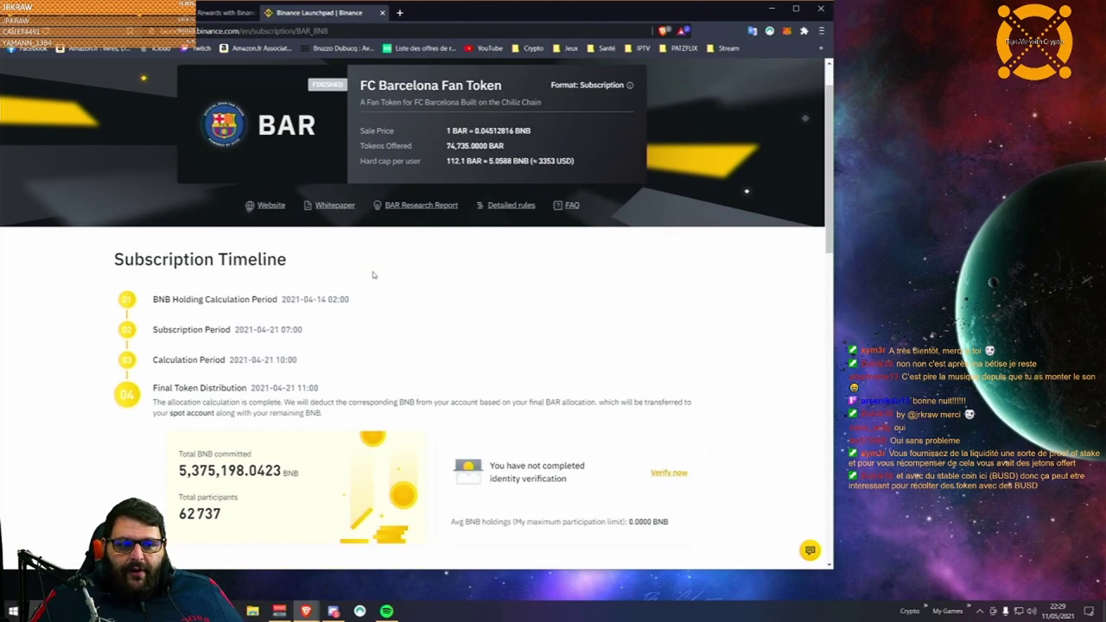
Step: Highlight the BNB Holding Calculation Period and look over the token distribution and project introduction
{"action": "left_click_drag", "start_coordinate": [156, 298], "coordinate": [178, 311]}
{"action": "left_click", "coordinate": [179, 312]}
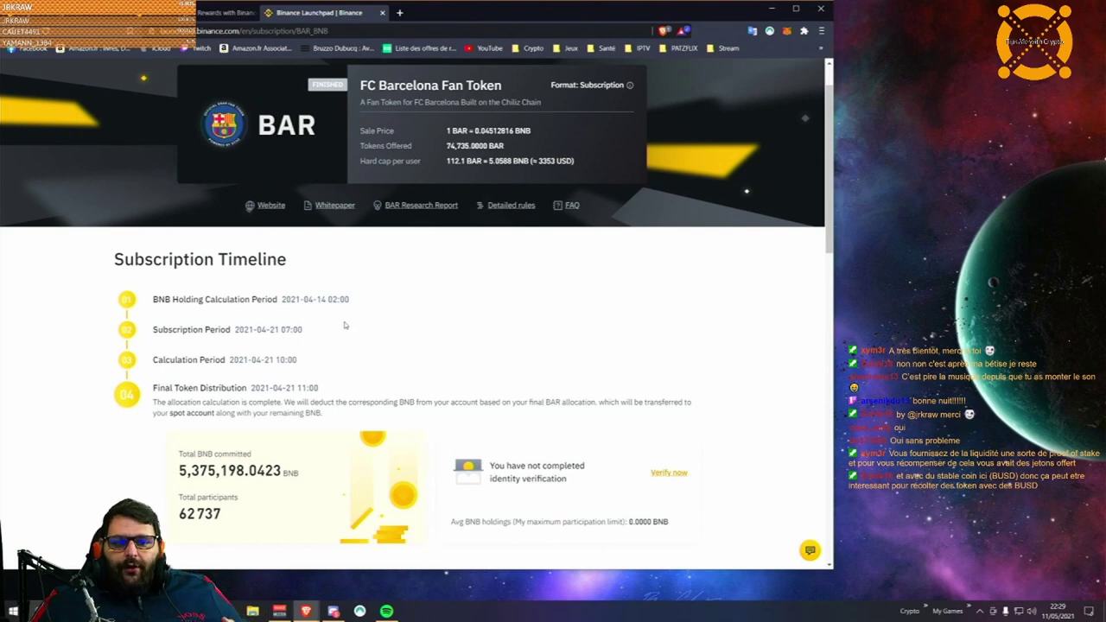
{"action": "scroll", "coordinate": [343, 321], "scroll_direction": "up", "scroll_amount": 1}
{"action": "scroll", "coordinate": [350, 328], "scroll_direction": "down", "scroll_amount": 1}
{"action": "scroll", "coordinate": [350, 328], "scroll_direction": "down", "scroll_amount": 2}
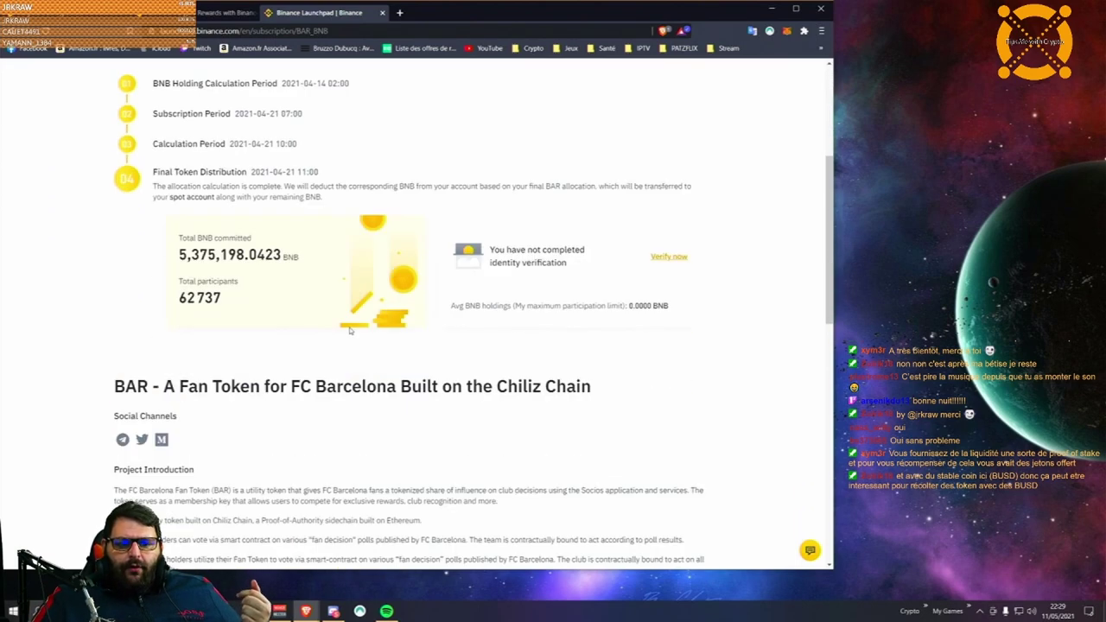
{"action": "scroll", "coordinate": [350, 330], "scroll_direction": "up", "scroll_amount": 3}
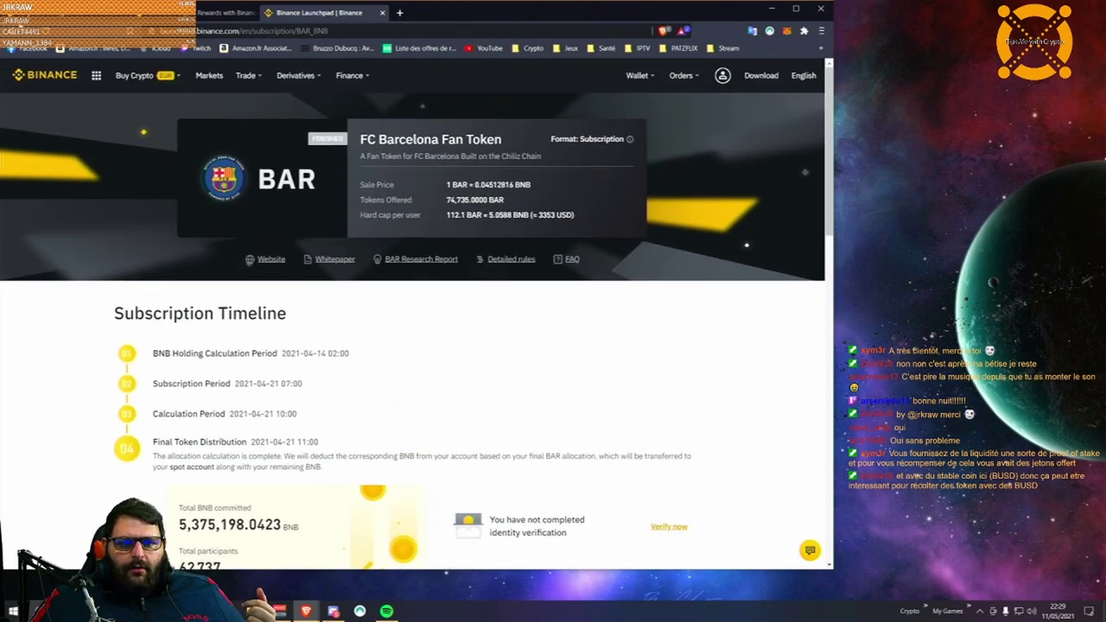
Step: Reload the FC Barcelona Fan Token page by going back and forward, and highlight its title
{"action": "key", "text": "alt+Left"}
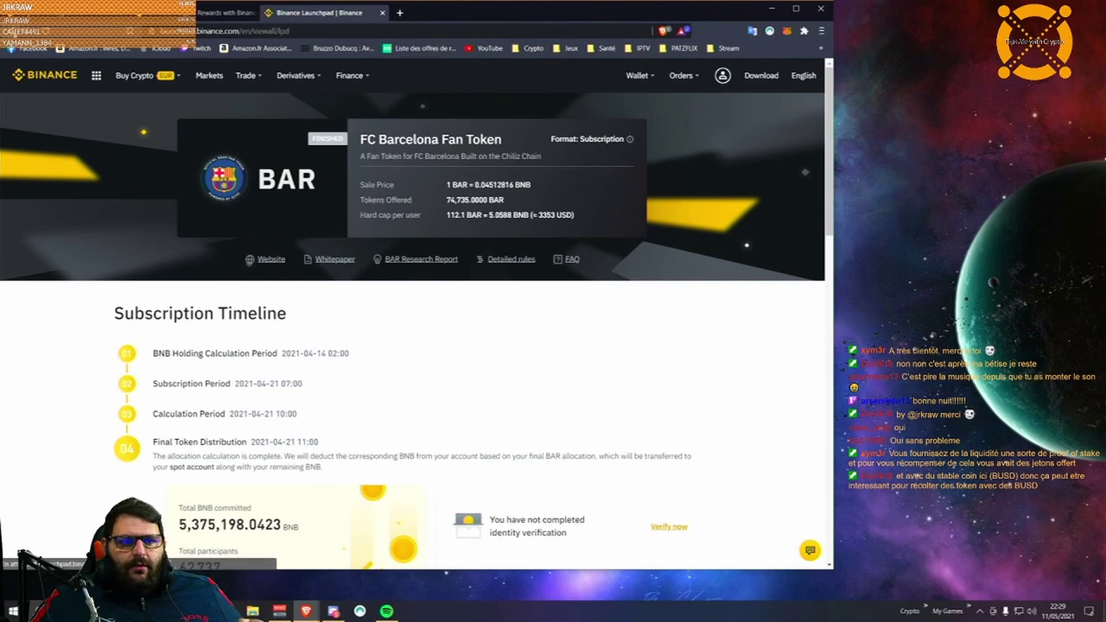
{"action": "key", "text": "alt+Right"}
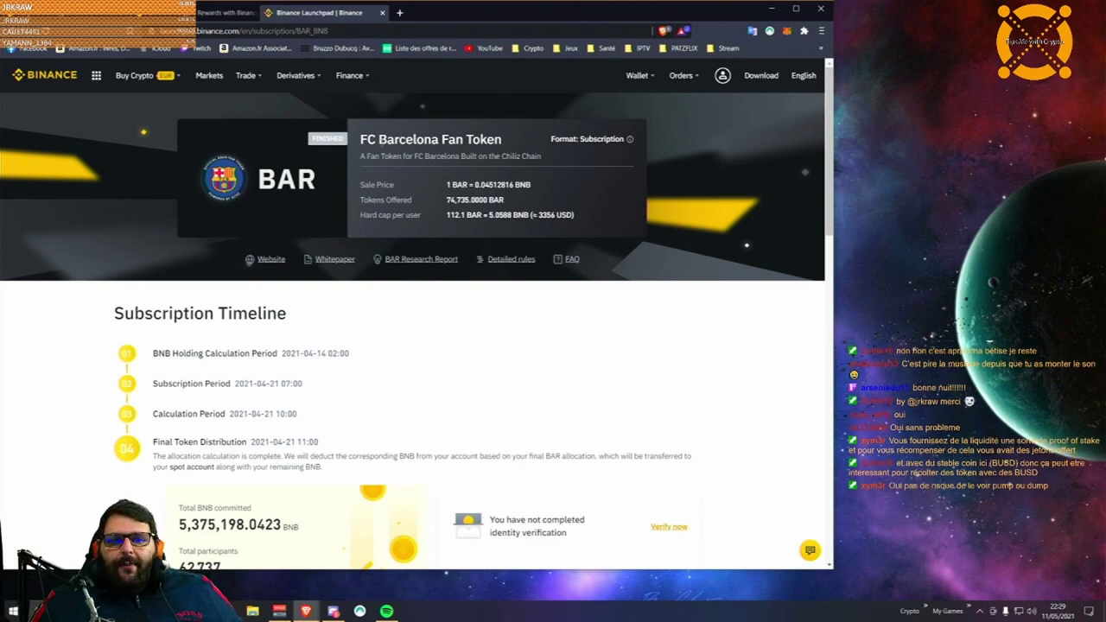
{"action": "left_click_drag", "start_coordinate": [361, 140], "coordinate": [432, 155]}
{"action": "left_click", "coordinate": [432, 155]}
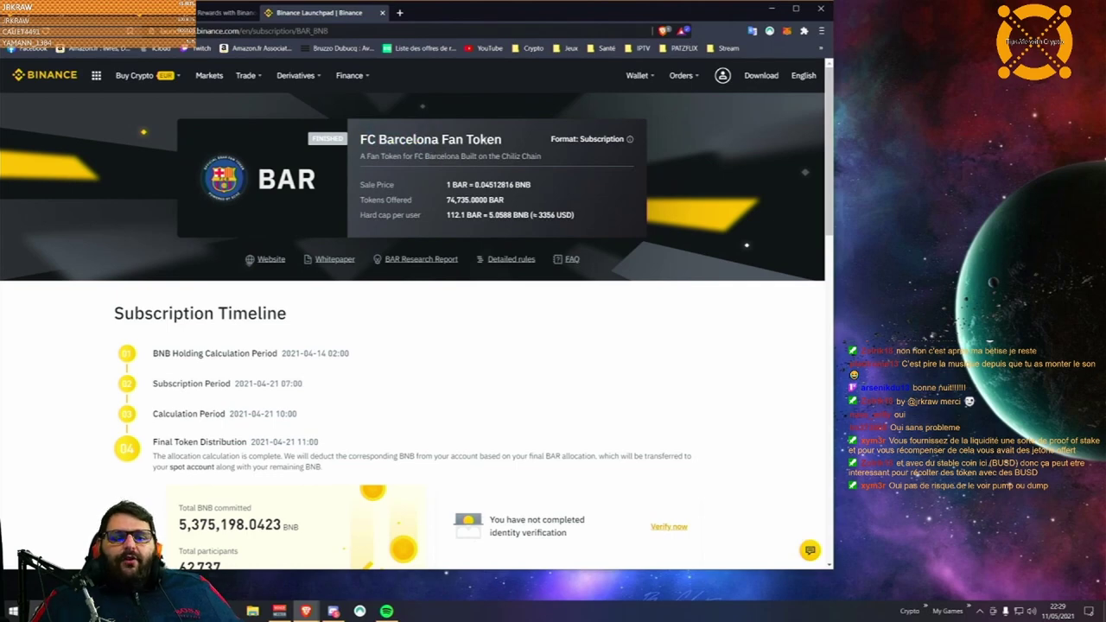
{"action": "left_click_drag", "start_coordinate": [361, 140], "coordinate": [496, 142]}
{"action": "left_click", "coordinate": [429, 146]}
{"action": "left_click", "coordinate": [361, 141]}
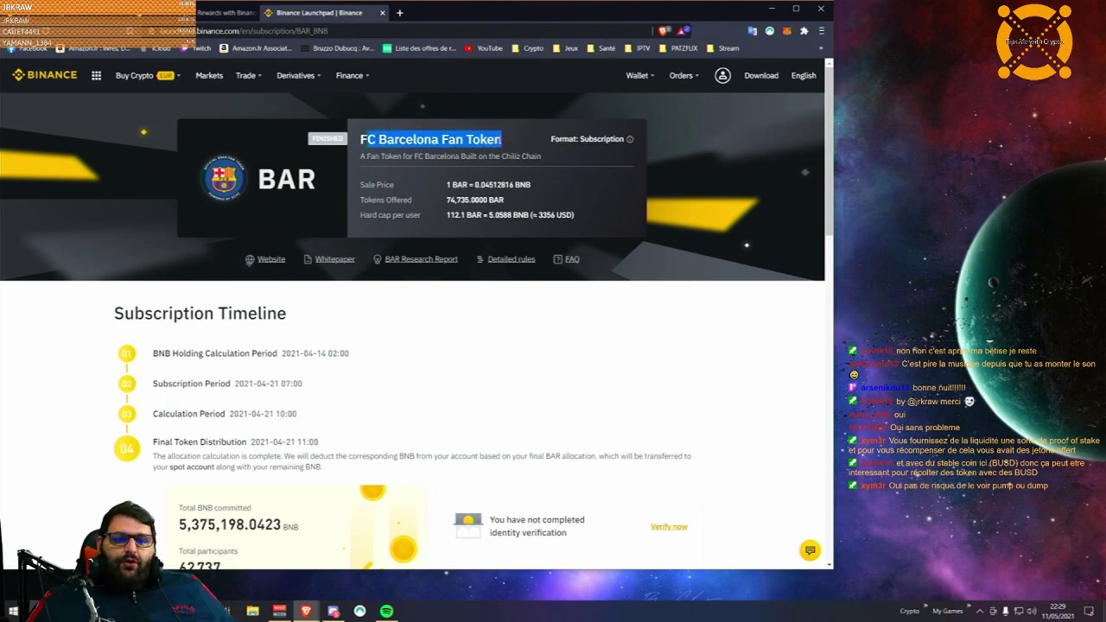
{"action": "left_click", "coordinate": [484, 147]}
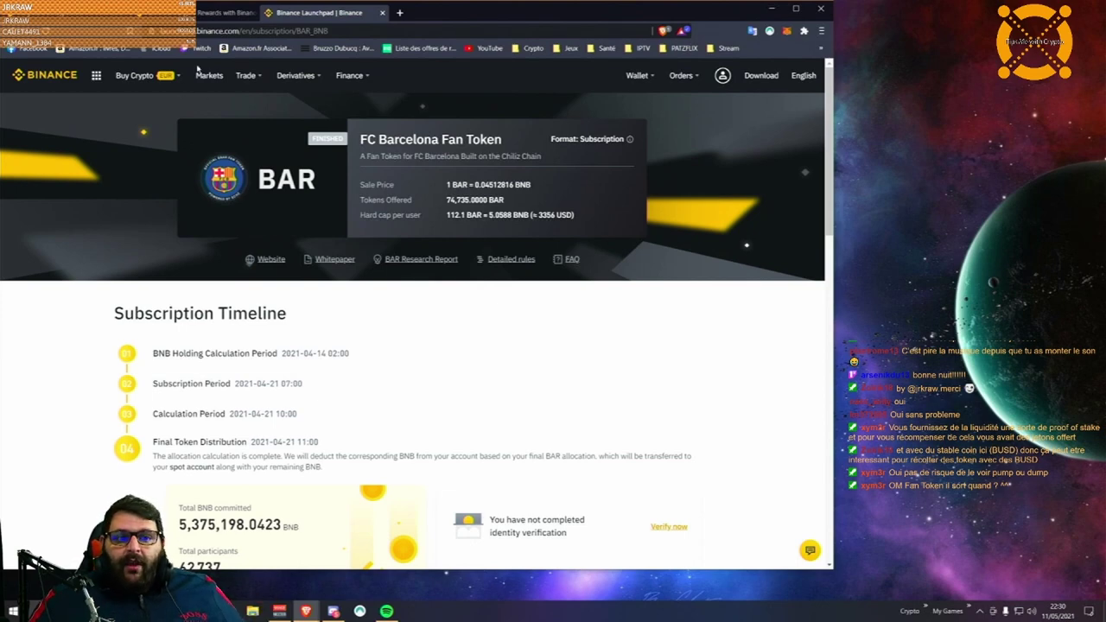
Step: Examine the FC Barcelona Fan Token's subscription timeline and highlight its sale price and tokens offered
{"action": "scroll", "coordinate": [499, 139], "scroll_direction": "down", "scroll_amount": 1}
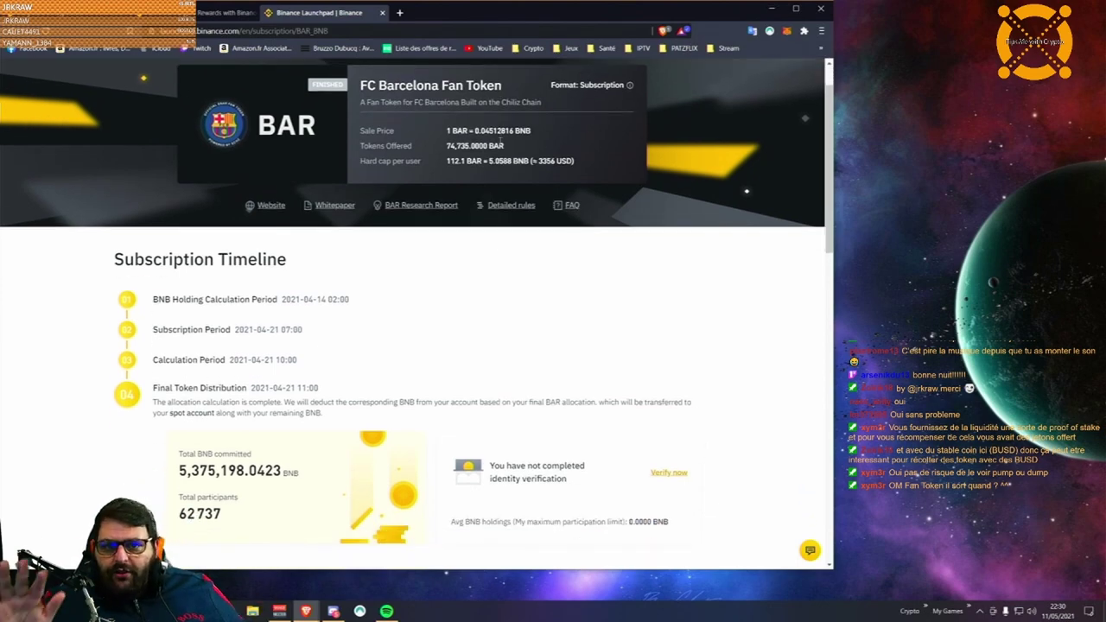
{"action": "mouse_move", "coordinate": [630, 88]}
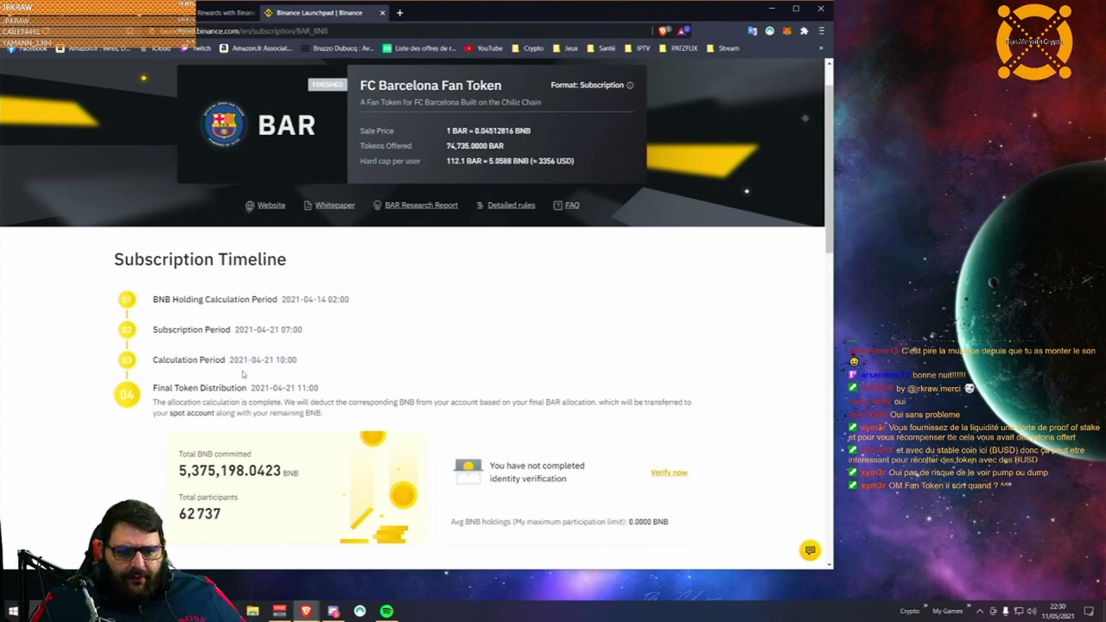
{"action": "scroll", "coordinate": [406, 336], "scroll_direction": "up", "scroll_amount": 1}
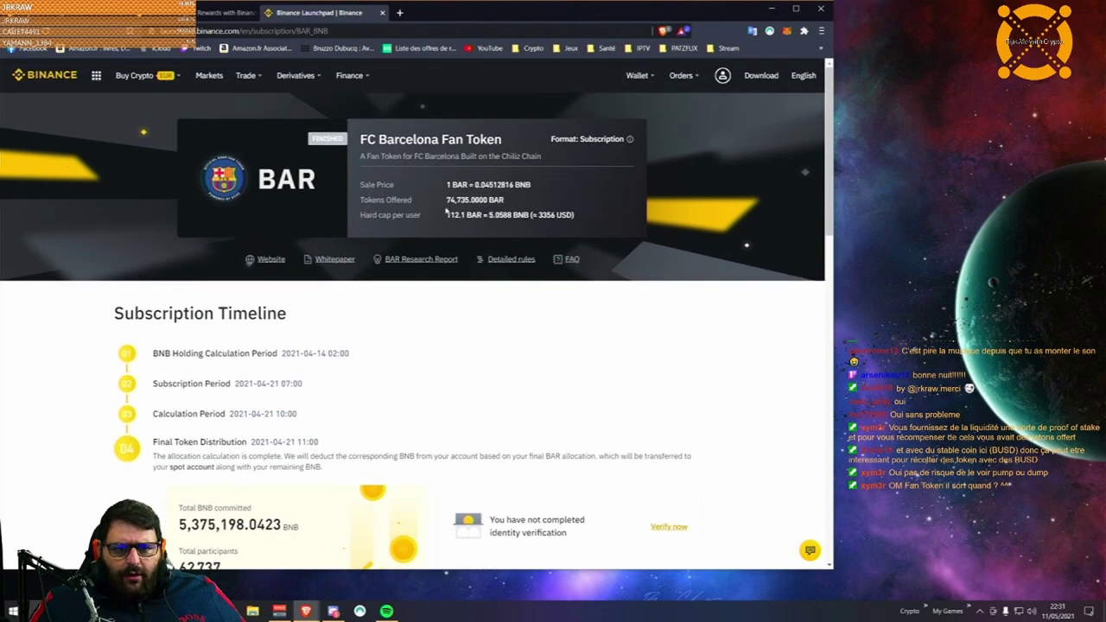
{"action": "left_click_drag", "start_coordinate": [446, 201], "coordinate": [467, 201]}
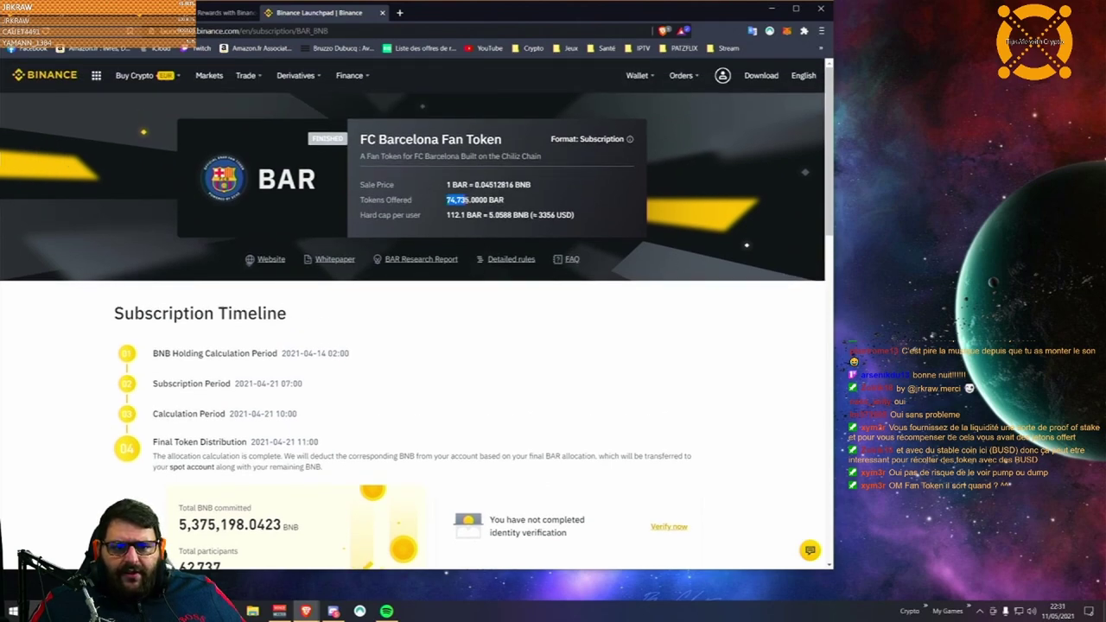
{"action": "left_click", "coordinate": [468, 201]}
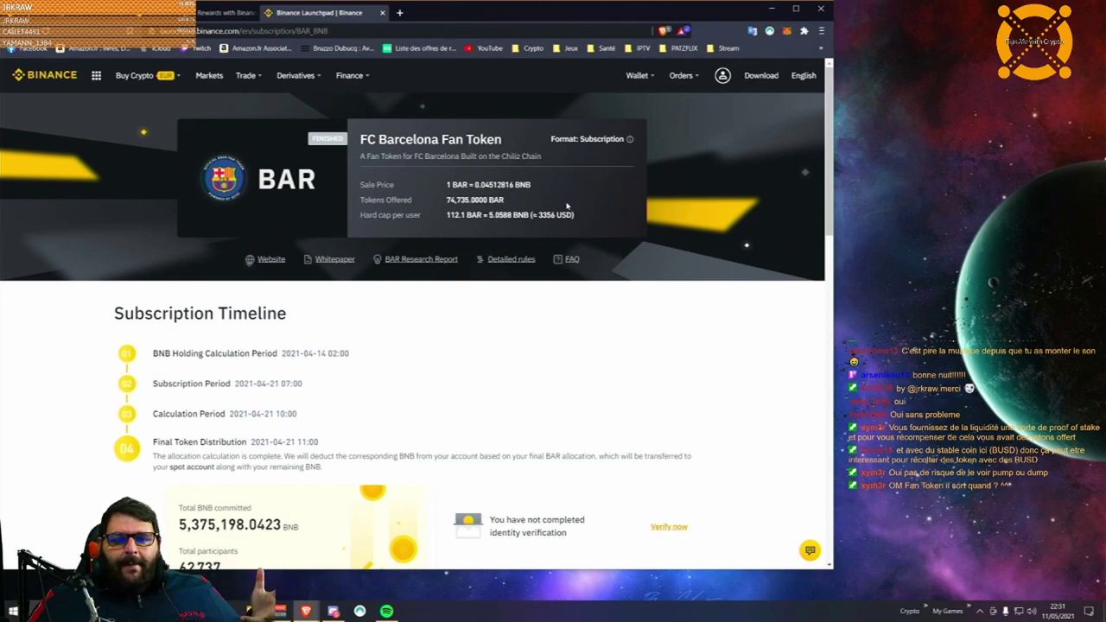
{"action": "left_click_drag", "start_coordinate": [446, 185], "coordinate": [467, 186]}
{"action": "left_click", "coordinate": [214, 362]}
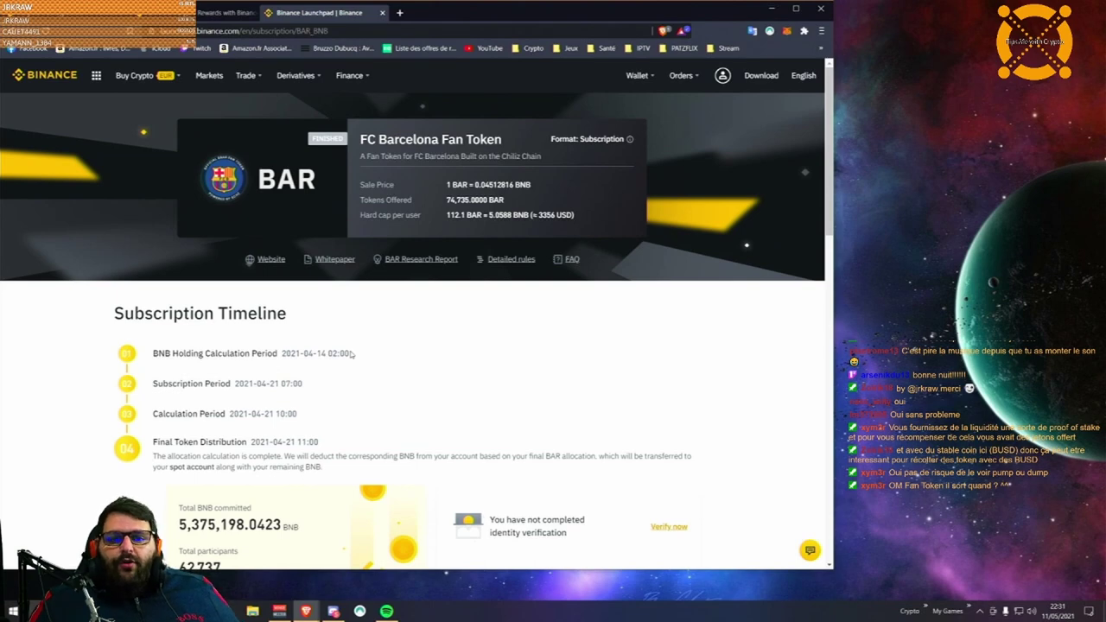
{"action": "left_click_drag", "start_coordinate": [446, 199], "coordinate": [503, 200]}
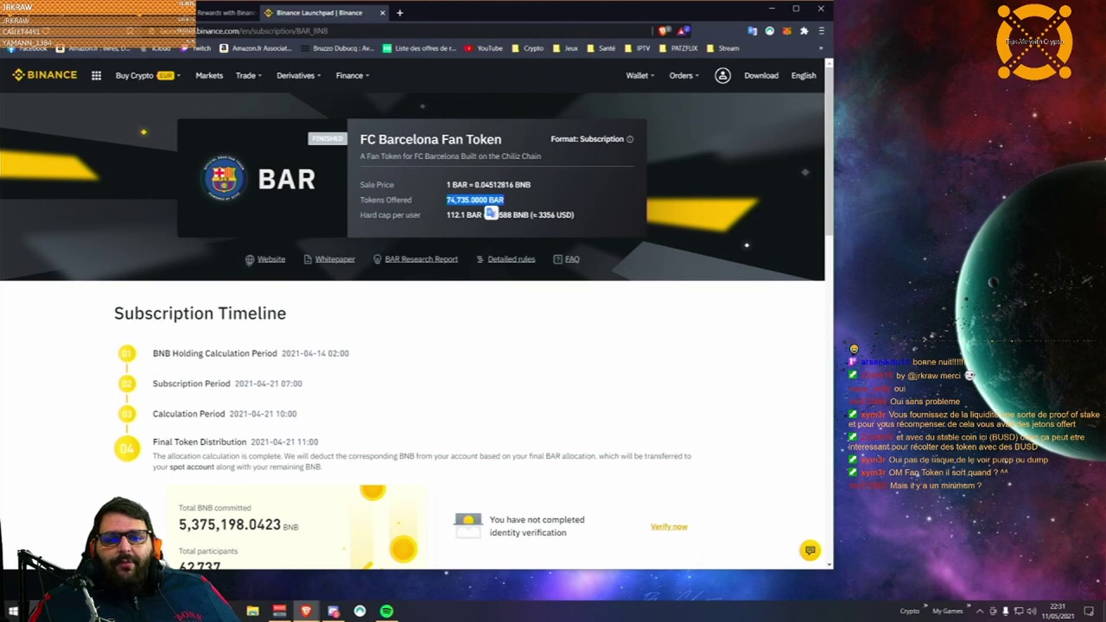
Step: Look over the FC Barcelona Fan Token page, then read the discount sale details in its listing announcement and close the announcement
{"action": "left_click", "coordinate": [459, 201]}
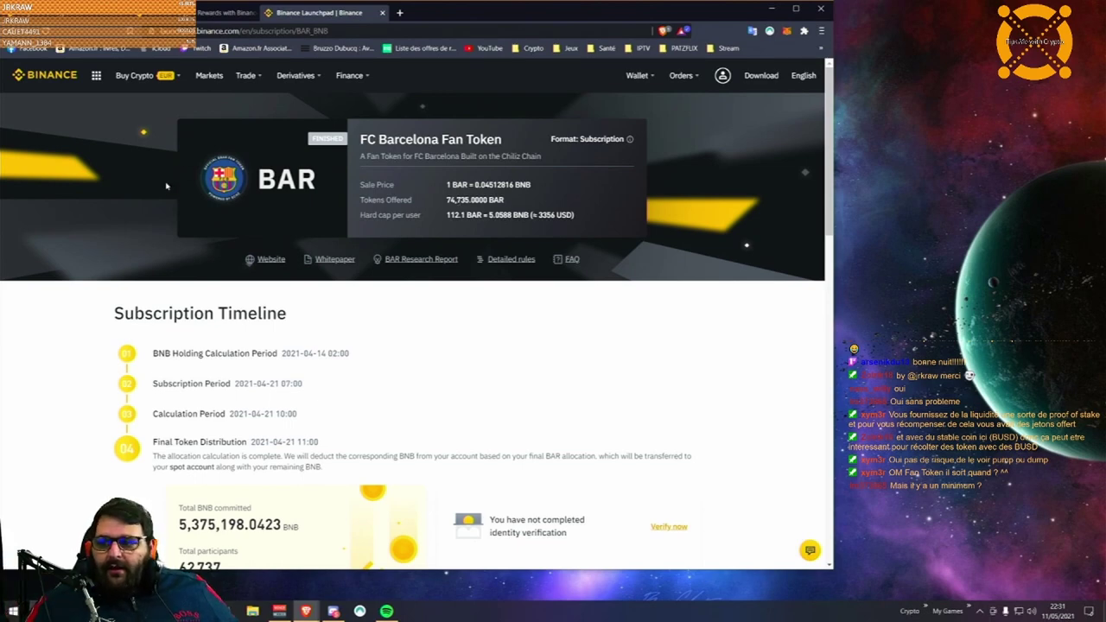
{"action": "scroll", "coordinate": [225, 197], "scroll_direction": "down", "scroll_amount": 1}
{"action": "scroll", "coordinate": [225, 197], "scroll_direction": "up", "scroll_amount": 1}
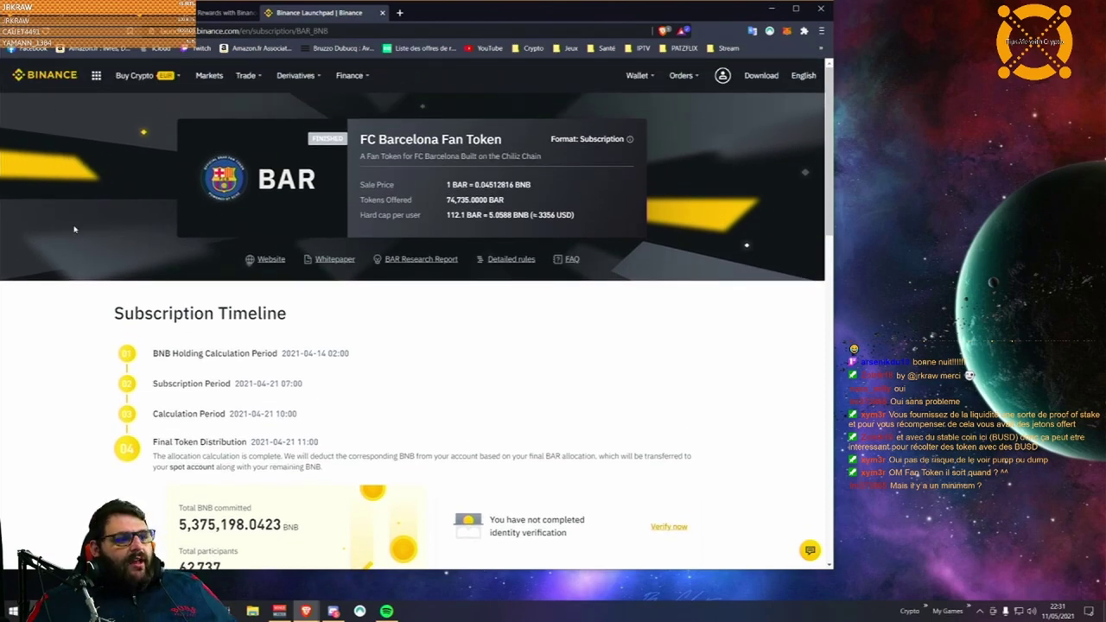
{"action": "scroll", "coordinate": [254, 214], "scroll_direction": "down", "scroll_amount": 4}
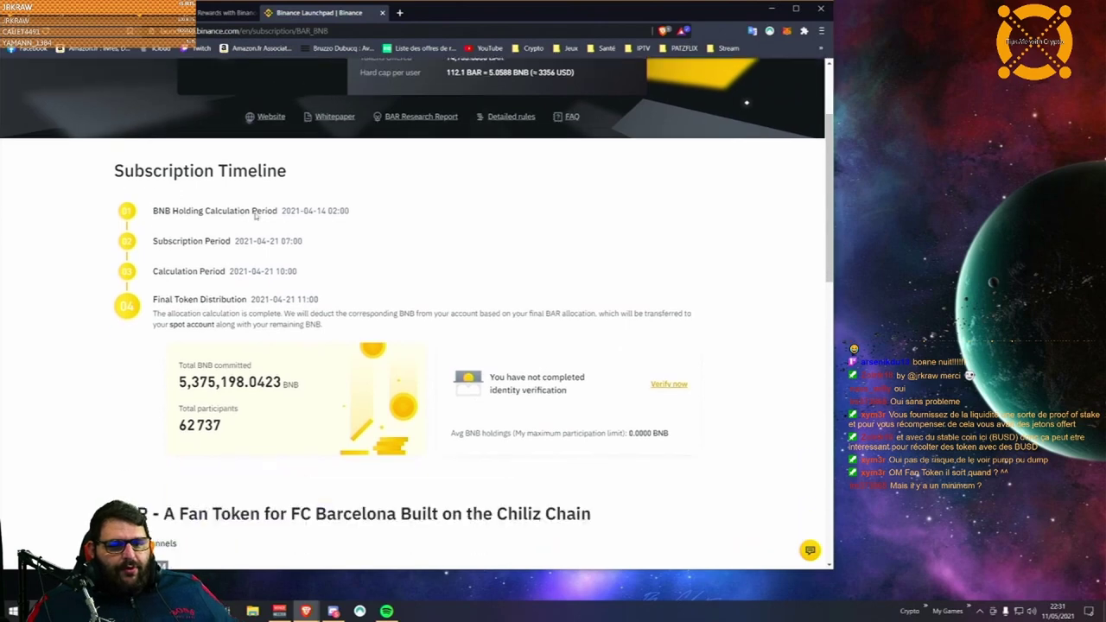
{"action": "scroll", "coordinate": [255, 217], "scroll_direction": "up", "scroll_amount": 4}
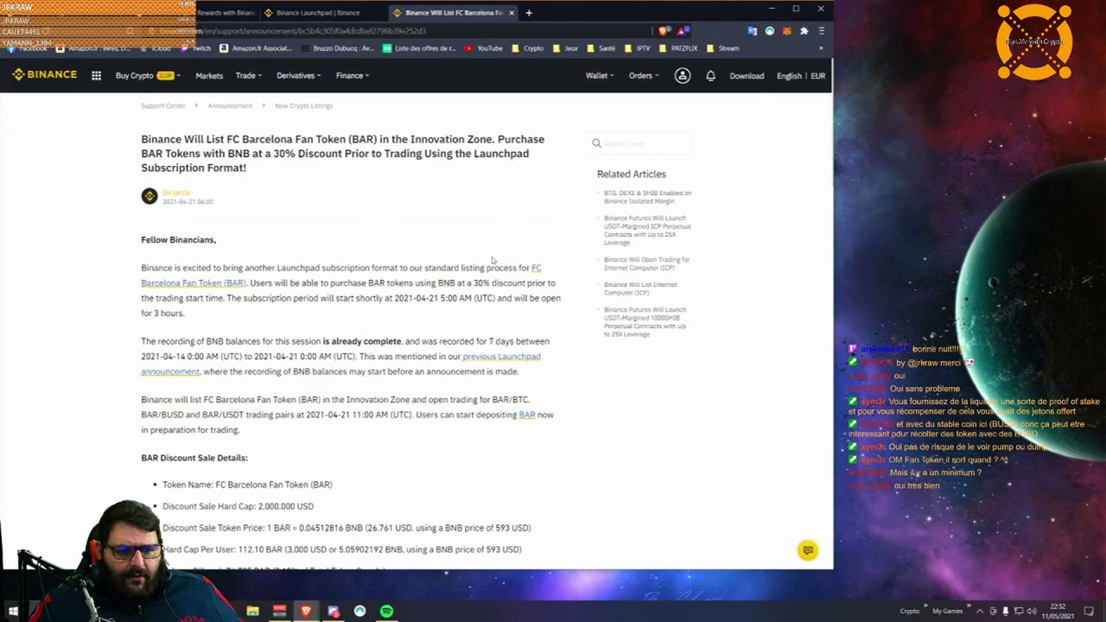
{"action": "scroll", "coordinate": [492, 259], "scroll_direction": "down", "scroll_amount": 4}
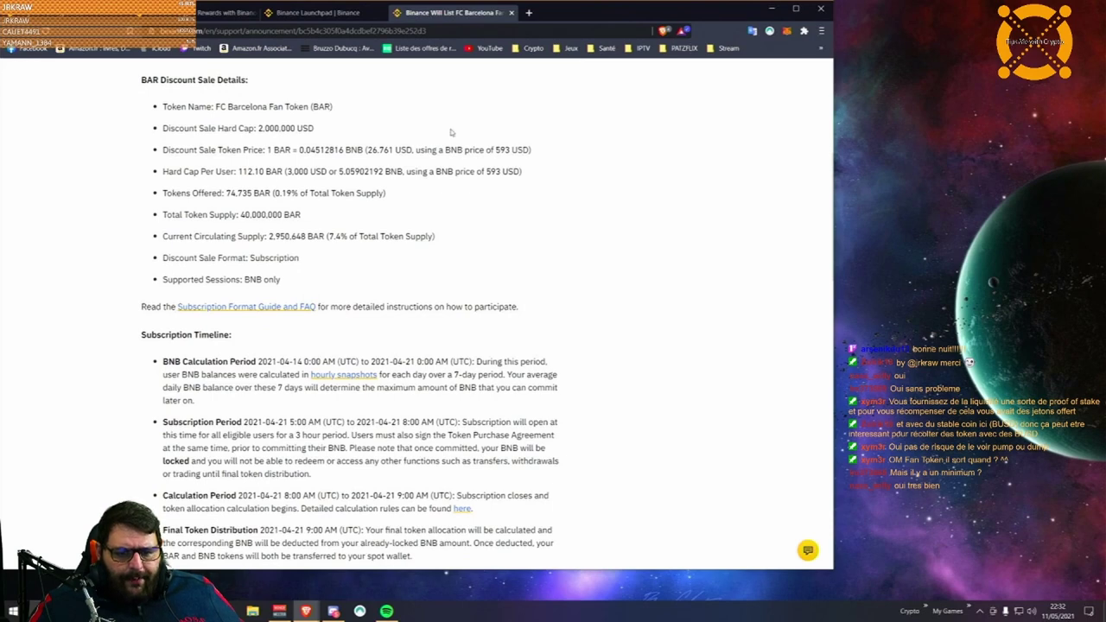
{"action": "left_click", "coordinate": [510, 12]}
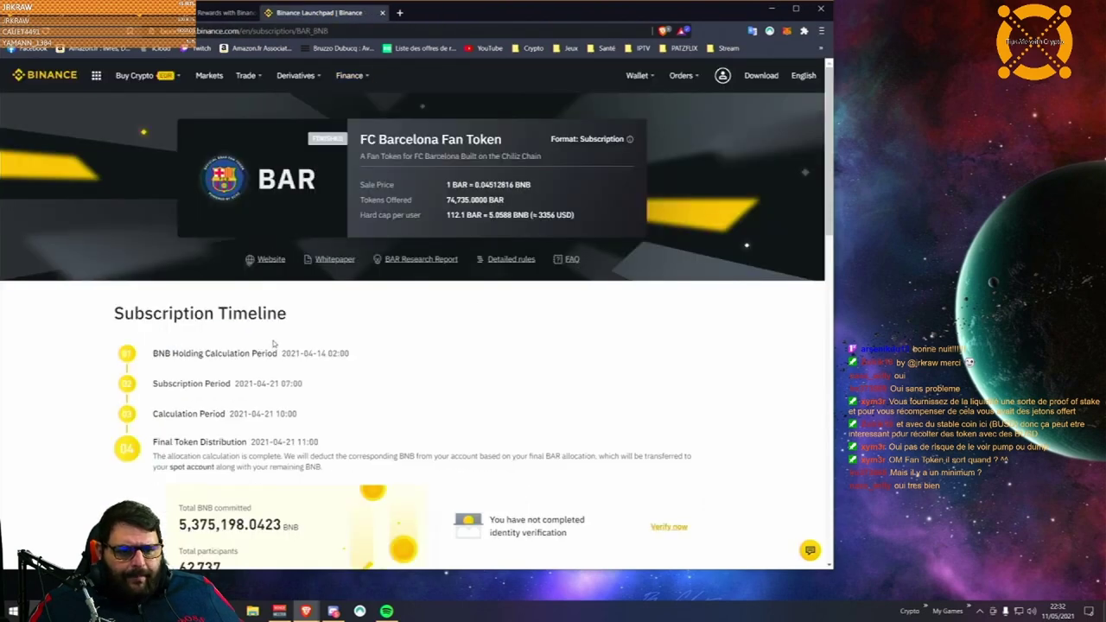
Step: Highlight the BNB Holding Calculation Period and examine the BAR project introduction, key features and discount sale economics
{"action": "left_click_drag", "start_coordinate": [193, 354], "coordinate": [368, 362]}
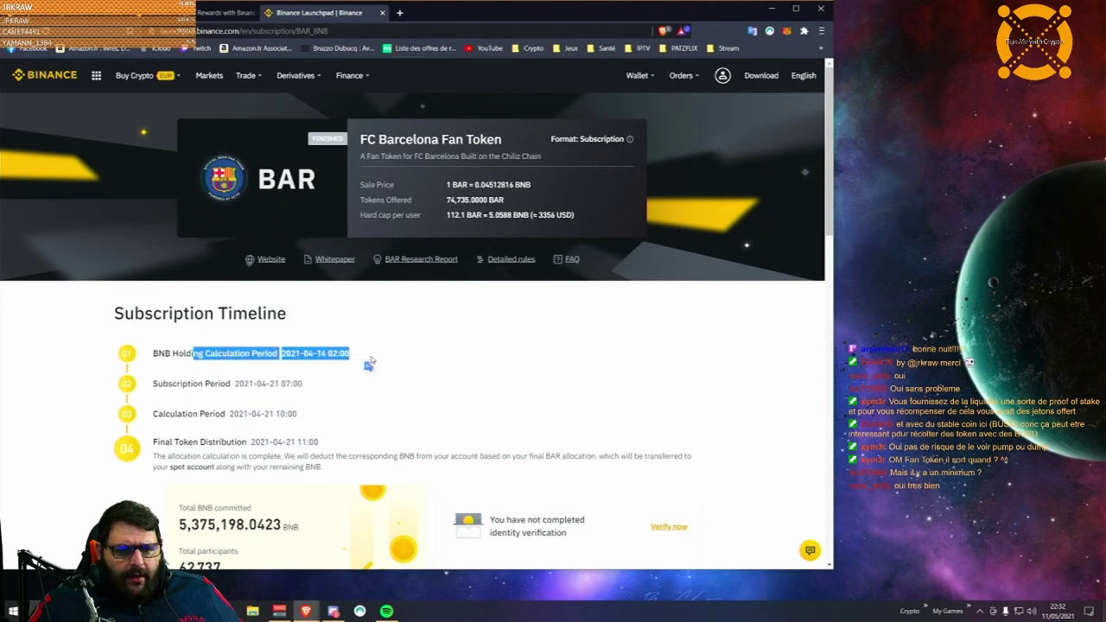
{"action": "scroll", "coordinate": [368, 363], "scroll_direction": "down", "scroll_amount": 5}
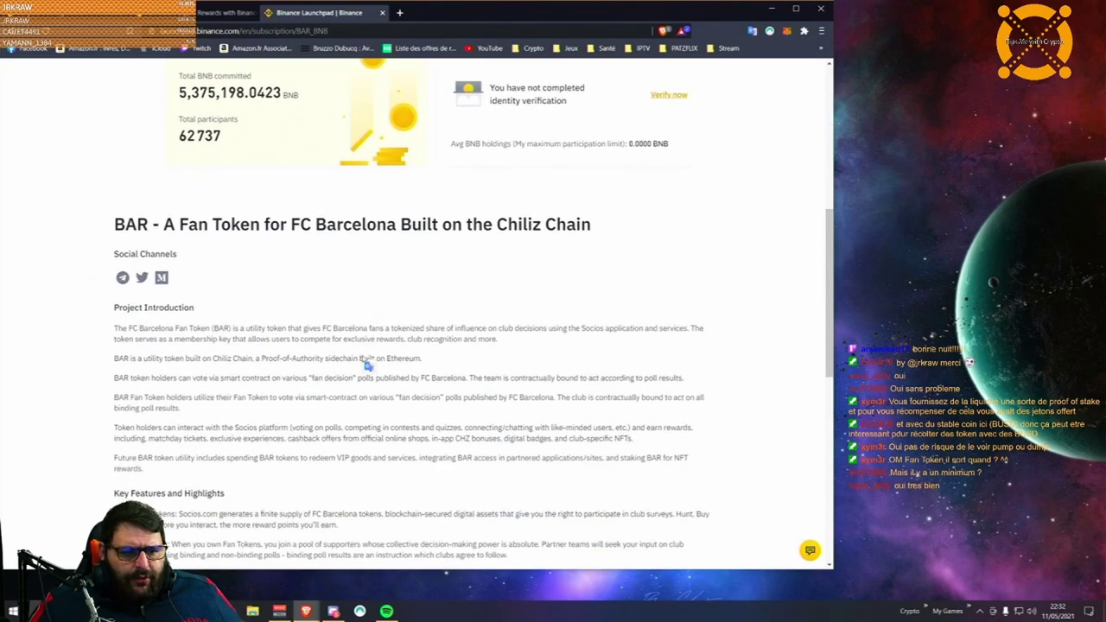
{"action": "scroll", "coordinate": [368, 365], "scroll_direction": "down", "scroll_amount": 3}
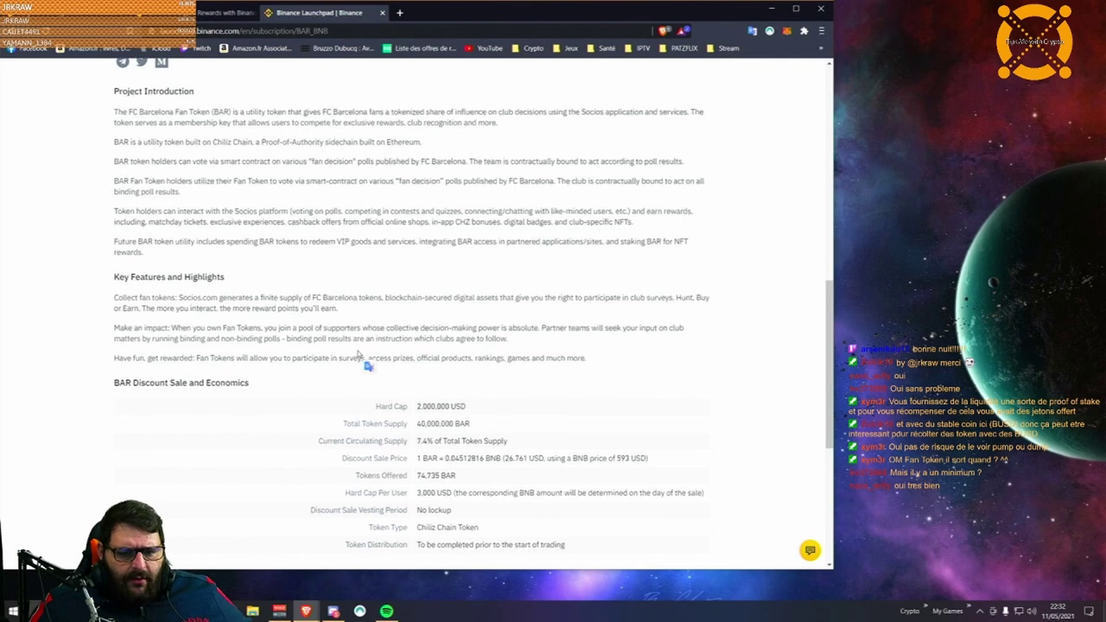
{"action": "scroll", "coordinate": [356, 353], "scroll_direction": "down", "scroll_amount": 1}
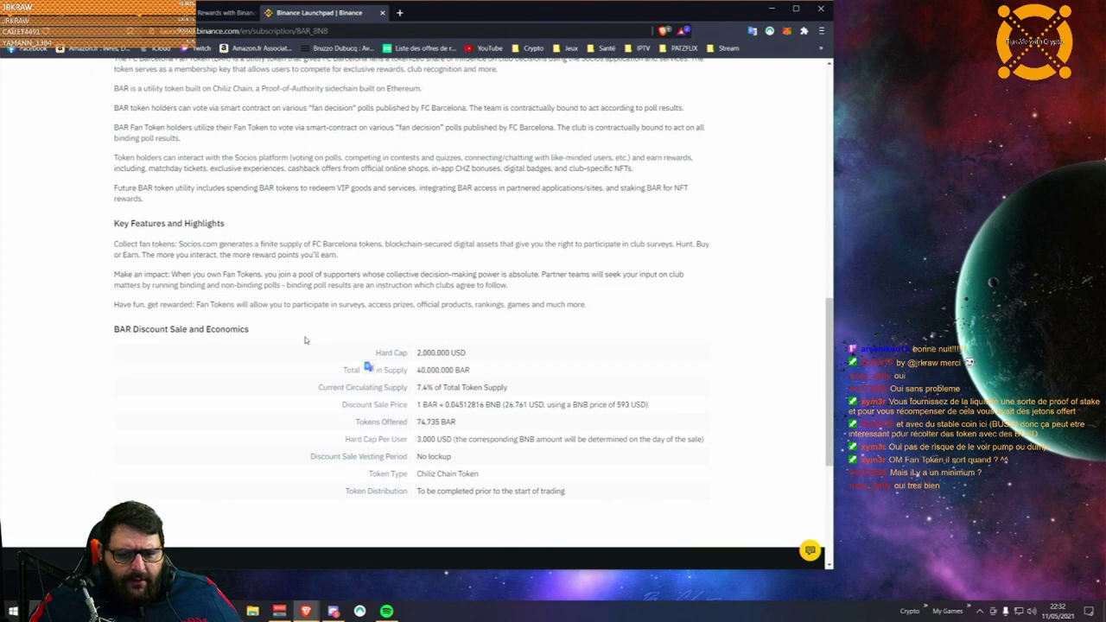
{"action": "scroll", "coordinate": [304, 339], "scroll_direction": "up", "scroll_amount": 1}
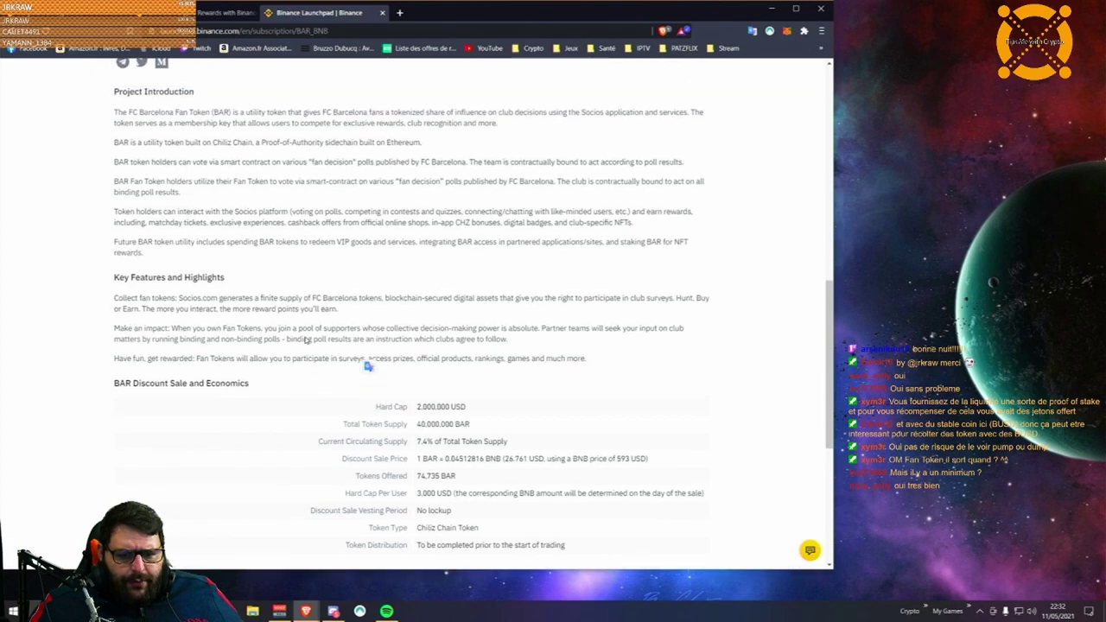
{"action": "scroll", "coordinate": [305, 339], "scroll_direction": "up", "scroll_amount": 10}
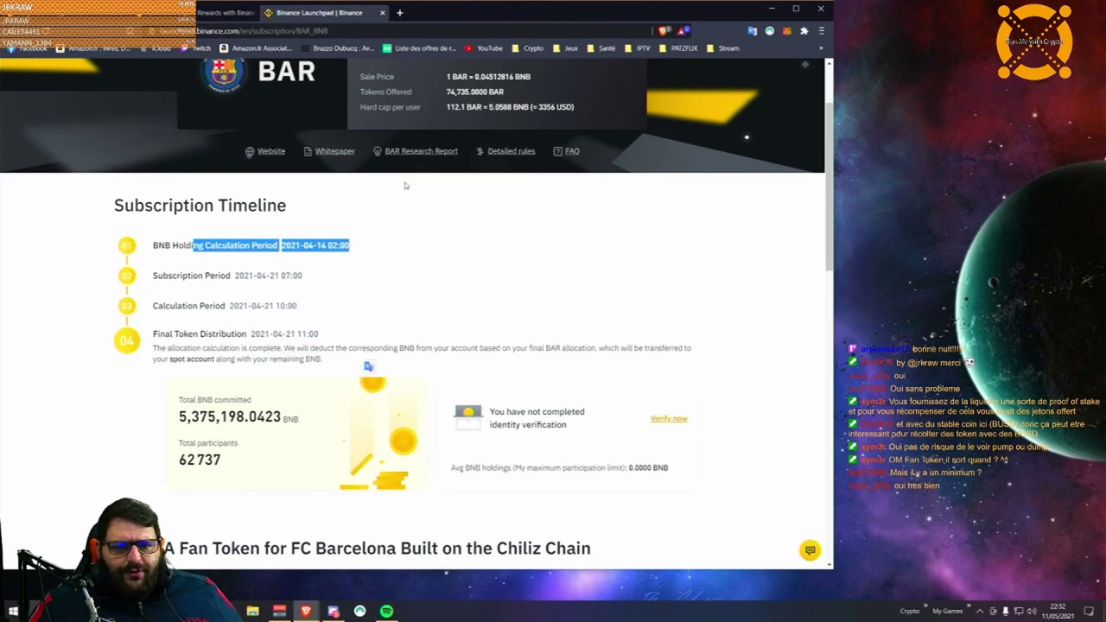
{"action": "scroll", "coordinate": [132, 127], "scroll_direction": "up", "scroll_amount": 2}
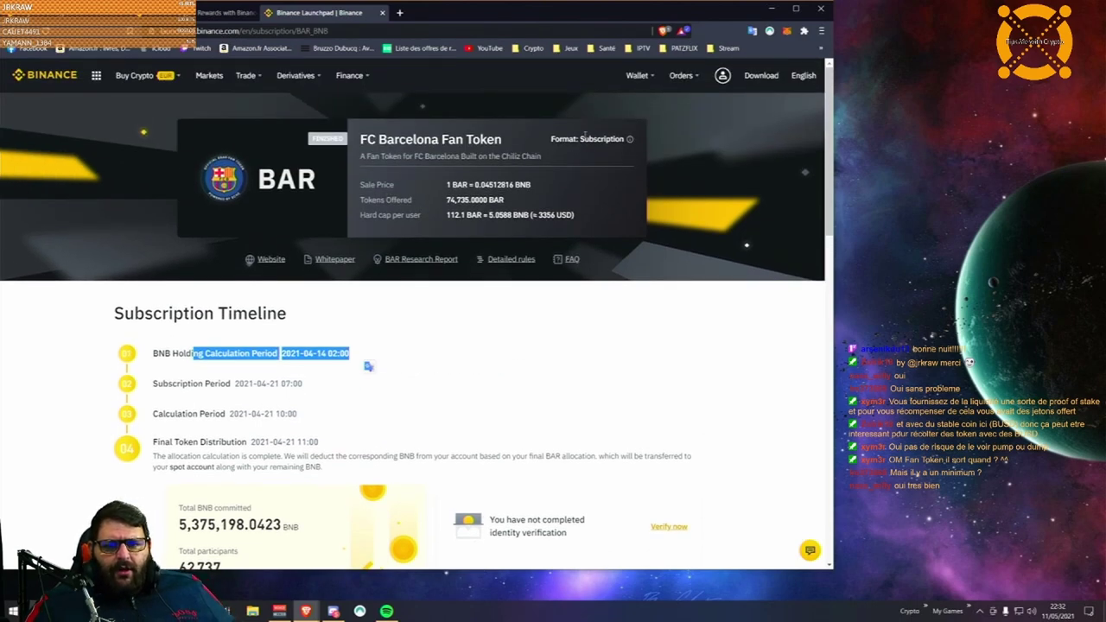
{"action": "left_click", "coordinate": [318, 138]}
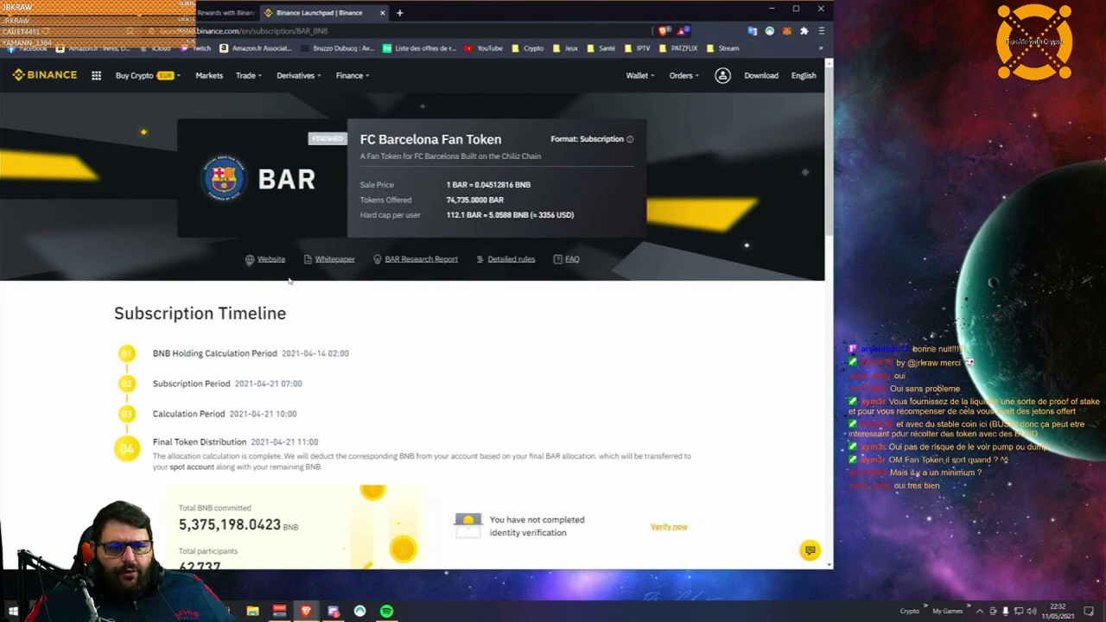
Step: Open the Launchpad subscription format's detailed rules and read through the allocation calculation steps and BNB deduction section
{"action": "left_click", "coordinate": [569, 269]}
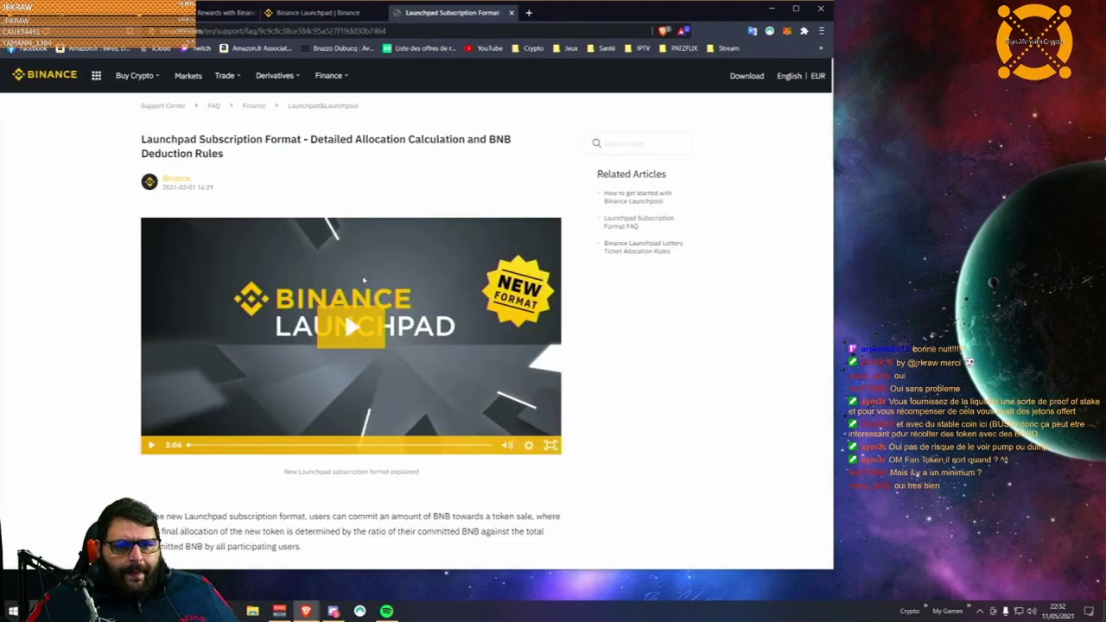
{"action": "scroll", "coordinate": [364, 279], "scroll_direction": "down", "scroll_amount": 5}
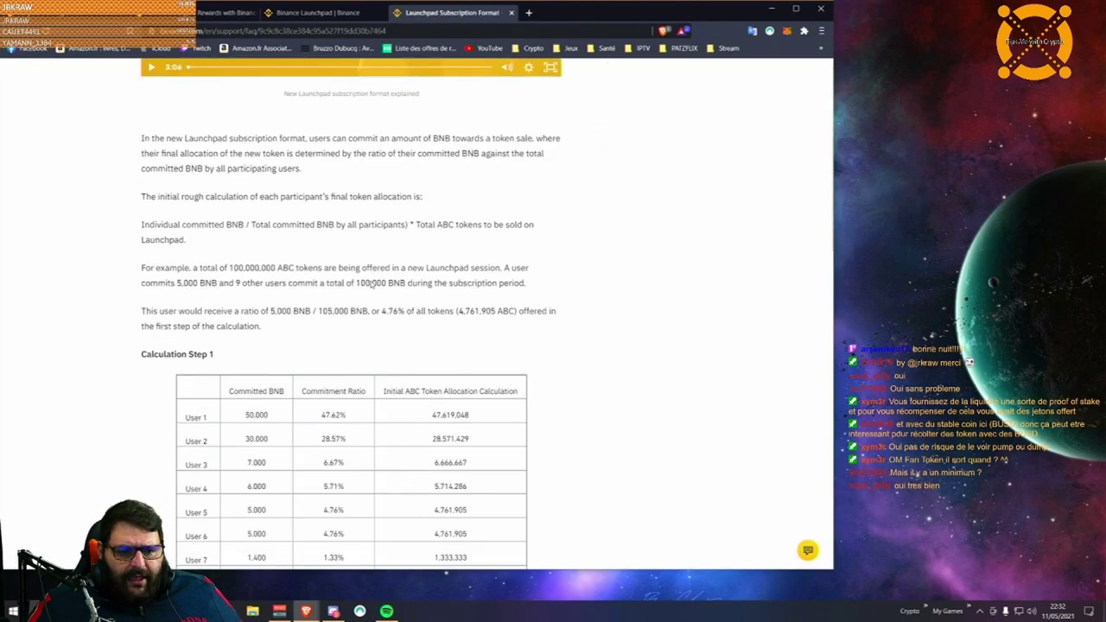
{"action": "scroll", "coordinate": [294, 279], "scroll_direction": "down", "scroll_amount": 5}
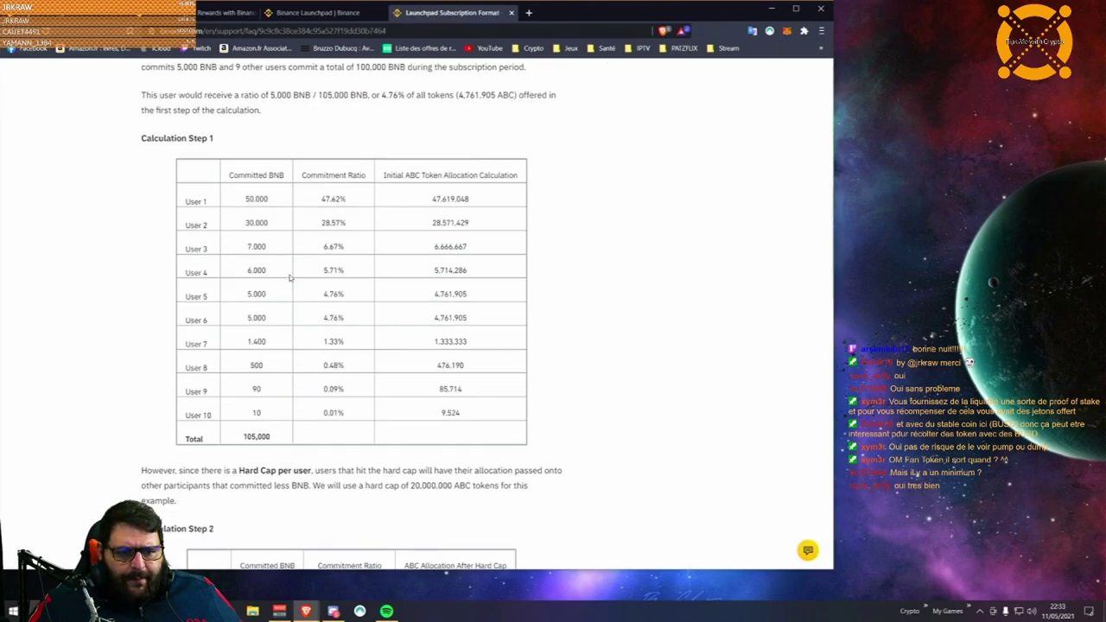
{"action": "scroll", "coordinate": [290, 277], "scroll_direction": "down", "scroll_amount": 7}
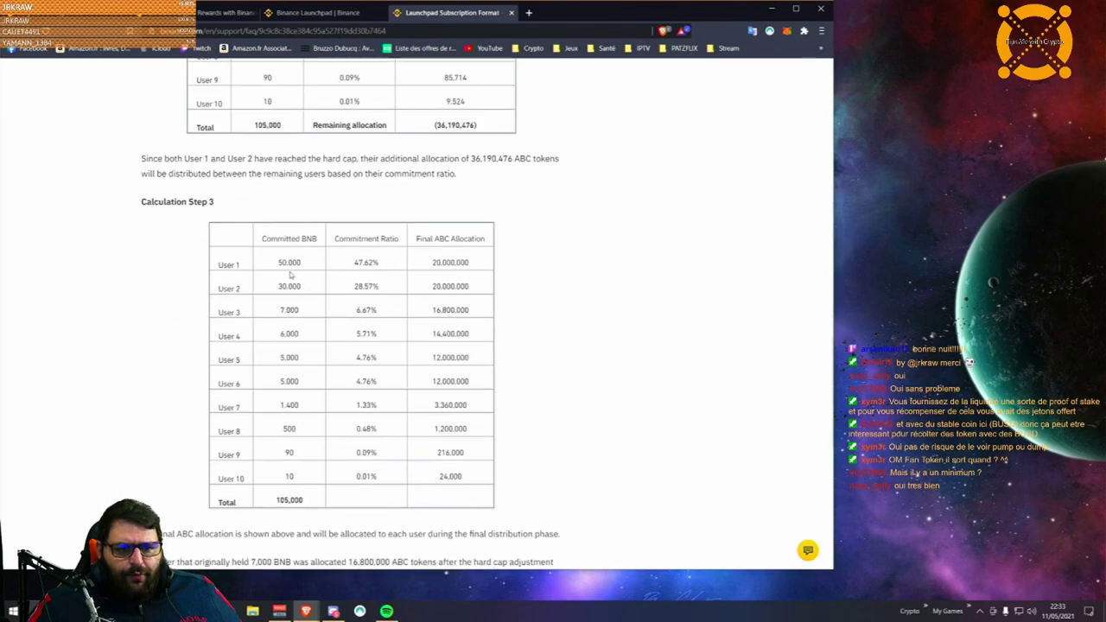
{"action": "scroll", "coordinate": [290, 274], "scroll_direction": "down", "scroll_amount": 4}
{"action": "scroll", "coordinate": [289, 275], "scroll_direction": "down", "scroll_amount": 1}
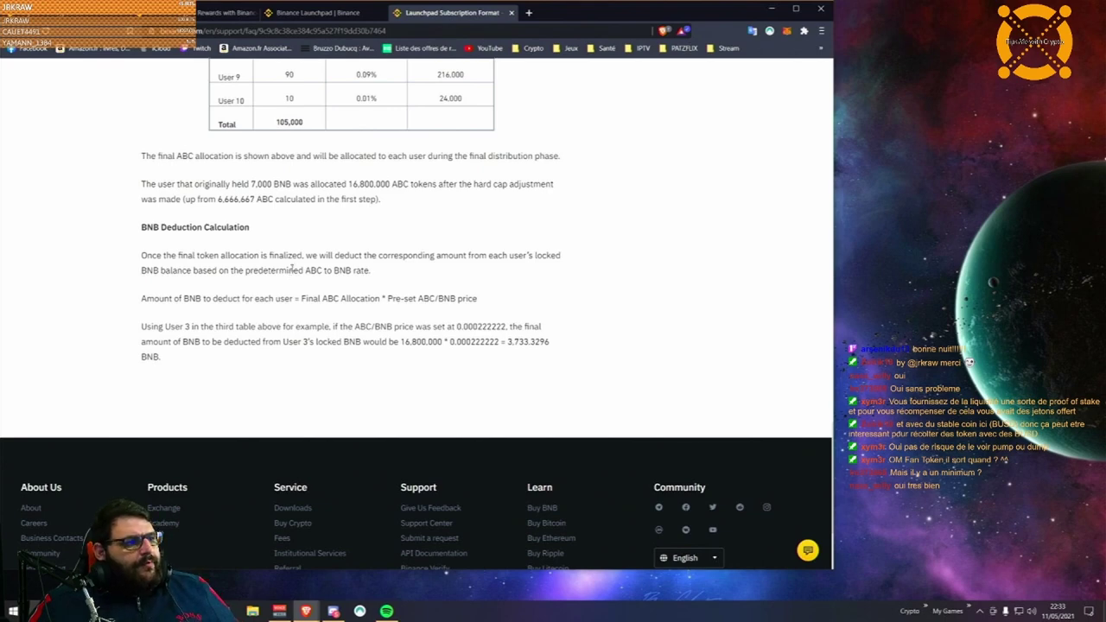
{"action": "scroll", "coordinate": [290, 270], "scroll_direction": "down", "scroll_amount": 2}
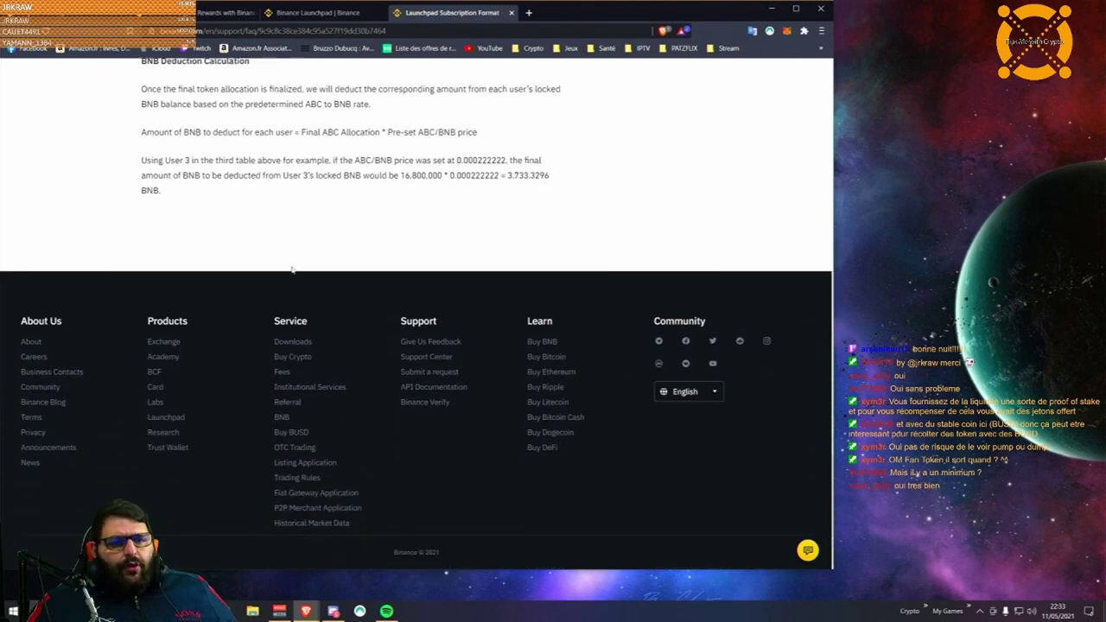
Step: Review the Calculation Step 3 allocation table and the BNB deduction example again, and return to the article's beginning
{"action": "scroll", "coordinate": [292, 269], "scroll_direction": "up", "scroll_amount": 8}
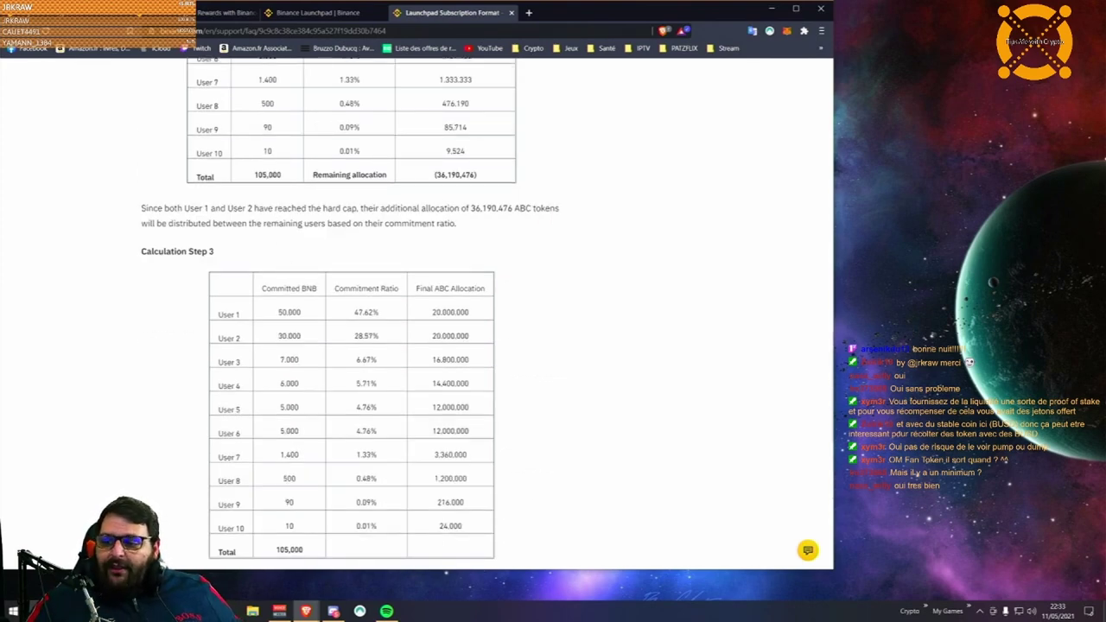
{"action": "key", "text": "alt+Tab"}
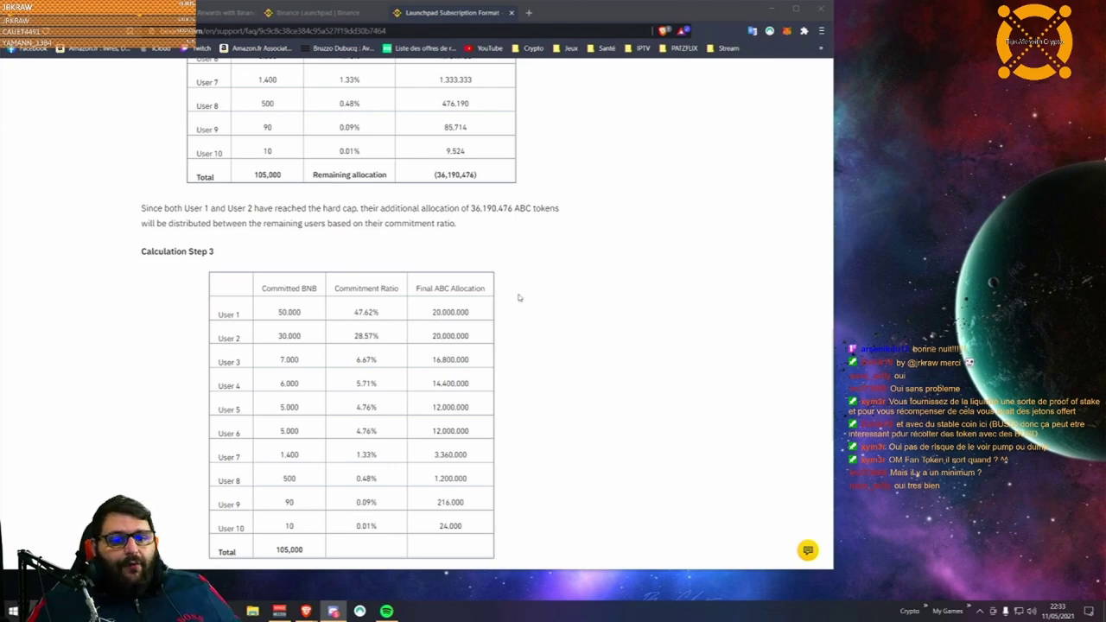
{"action": "scroll", "coordinate": [454, 299], "scroll_direction": "down", "scroll_amount": 1}
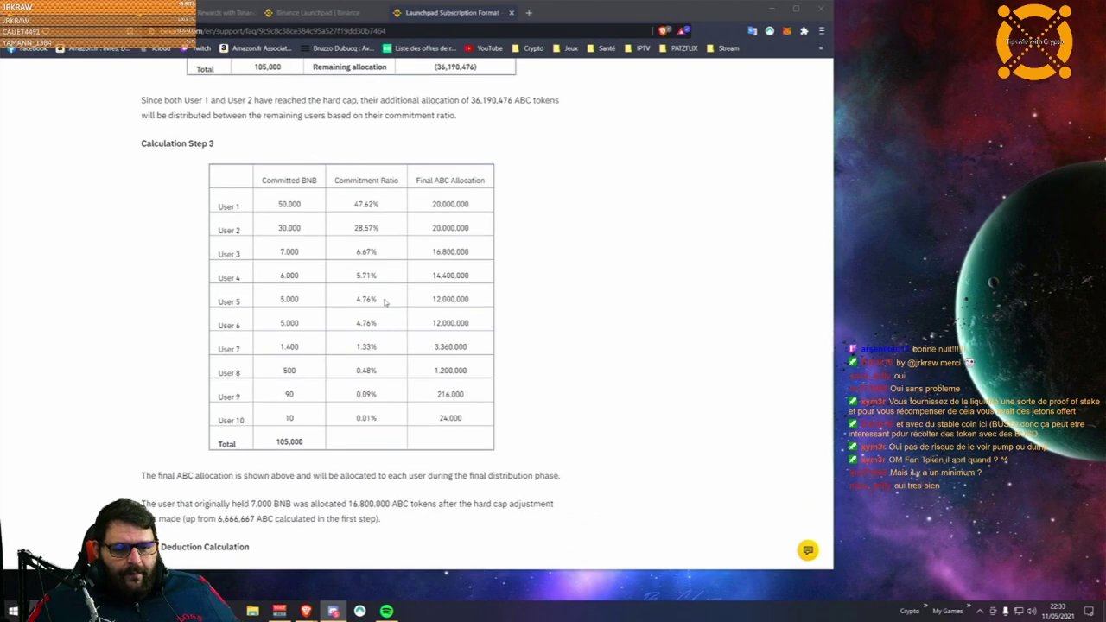
{"action": "scroll", "coordinate": [382, 300], "scroll_direction": "up", "scroll_amount": 1}
{"action": "scroll", "coordinate": [376, 298], "scroll_direction": "down", "scroll_amount": 5}
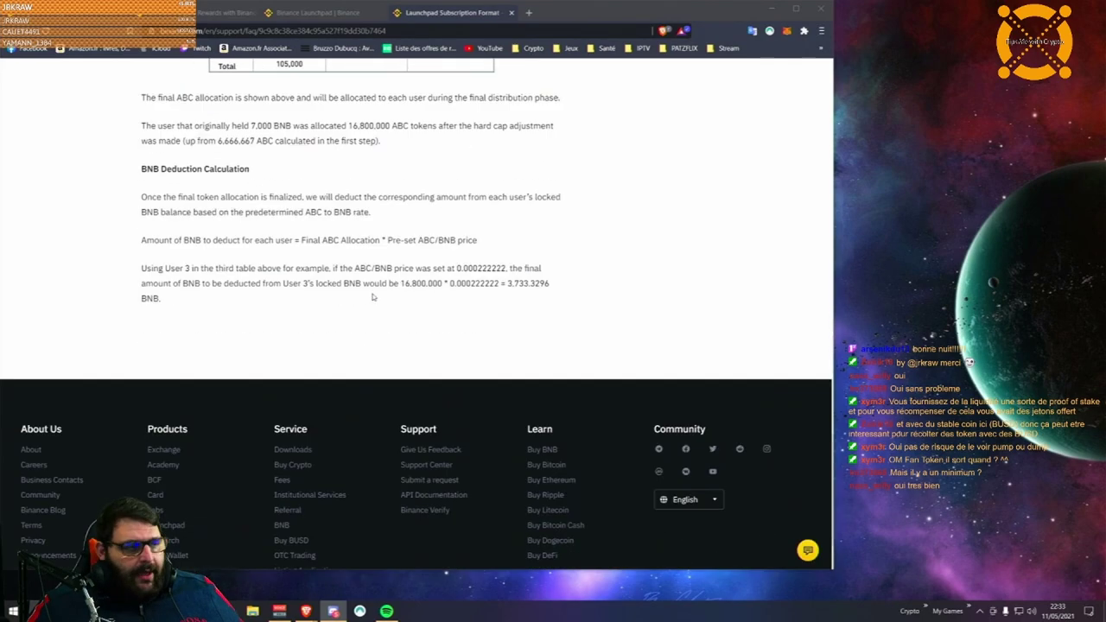
{"action": "scroll", "coordinate": [348, 261], "scroll_direction": "up", "scroll_amount": 5}
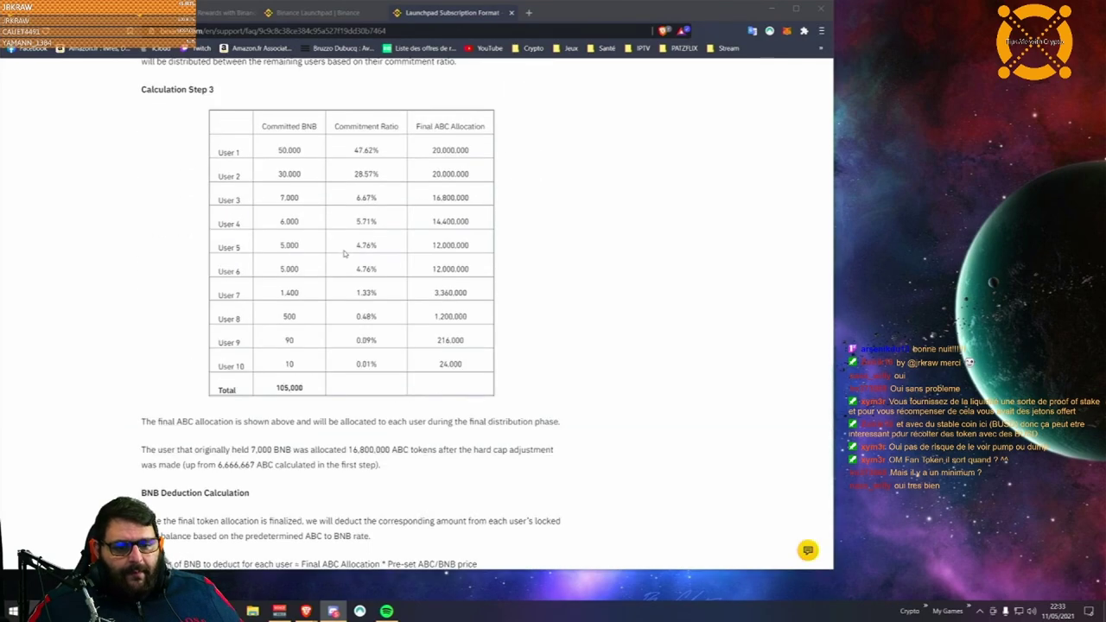
{"action": "scroll", "coordinate": [344, 254], "scroll_direction": "up", "scroll_amount": 7}
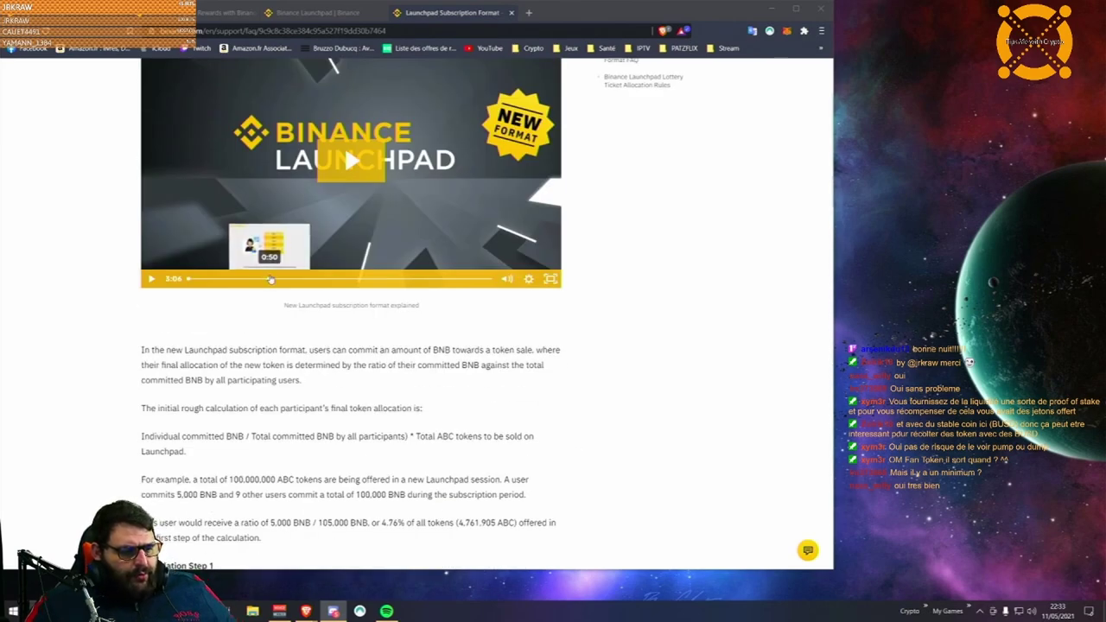
{"action": "scroll", "coordinate": [343, 275], "scroll_direction": "up", "scroll_amount": 3}
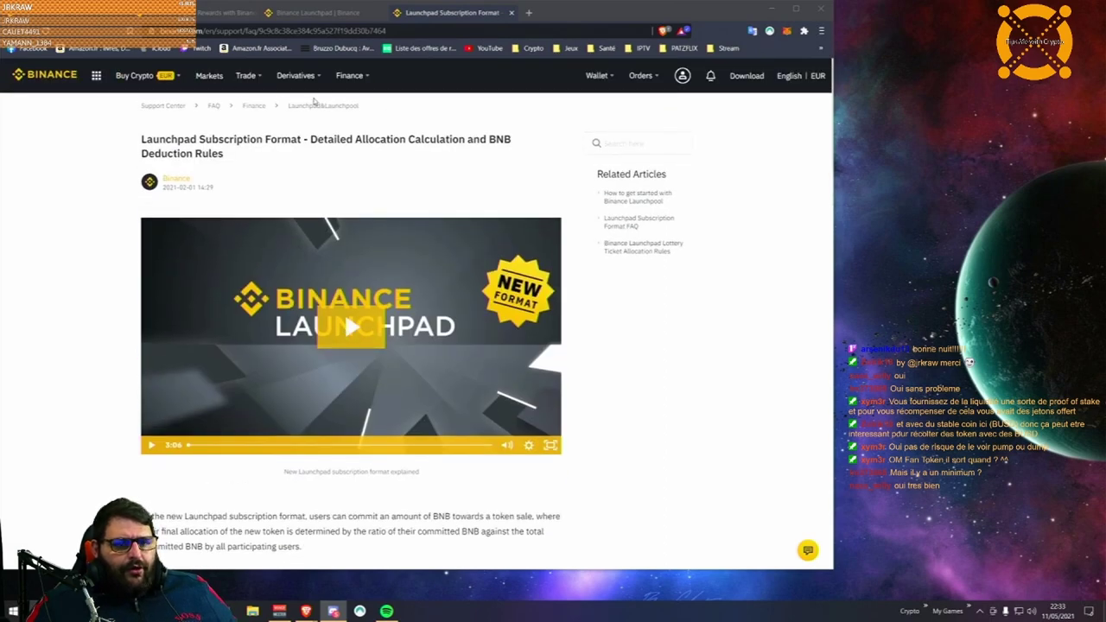
Step: Go to Binance Earn and open the BNB Vault product from its list of earning options
{"action": "mouse_move", "coordinate": [339, 89]}
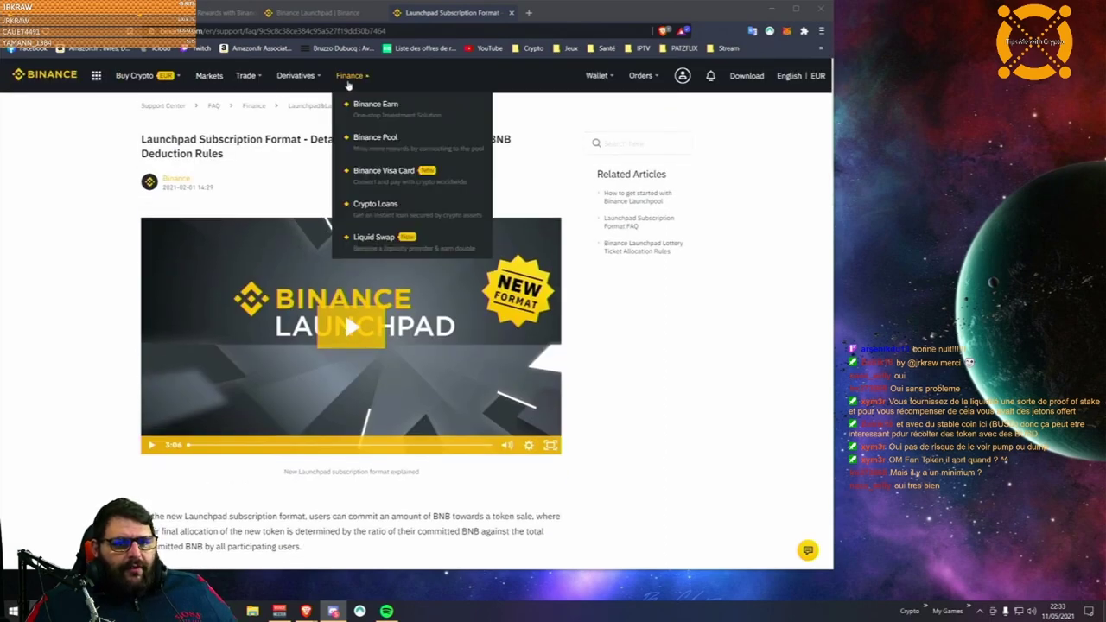
{"action": "left_click", "coordinate": [378, 113]}
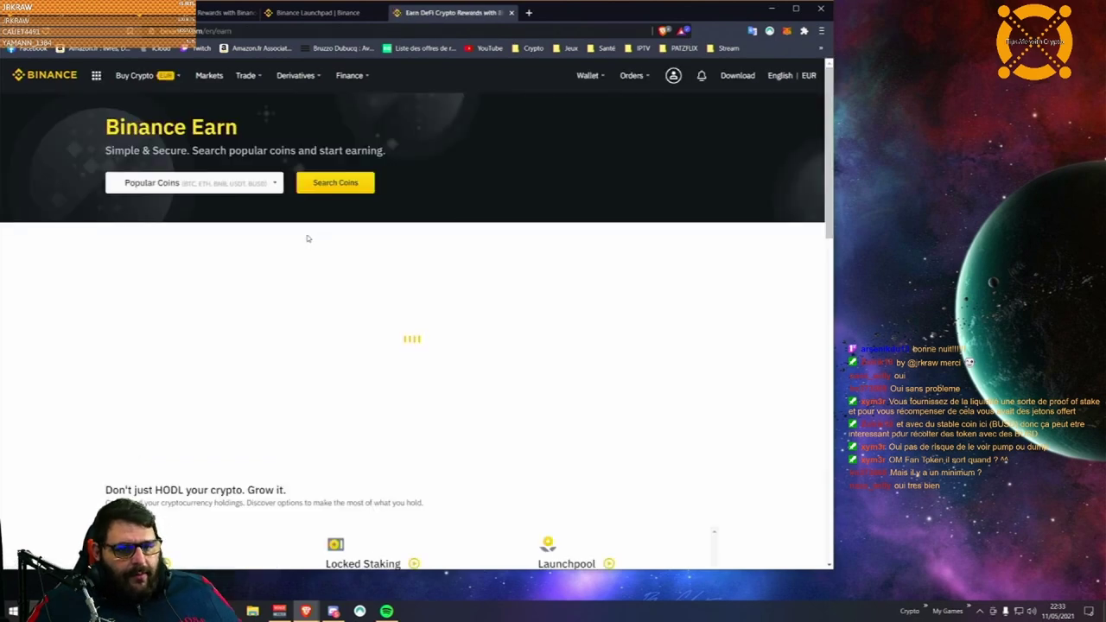
{"action": "scroll", "coordinate": [315, 234], "scroll_direction": "down", "scroll_amount": 4}
{"action": "scroll", "coordinate": [318, 242], "scroll_direction": "down", "scroll_amount": 3}
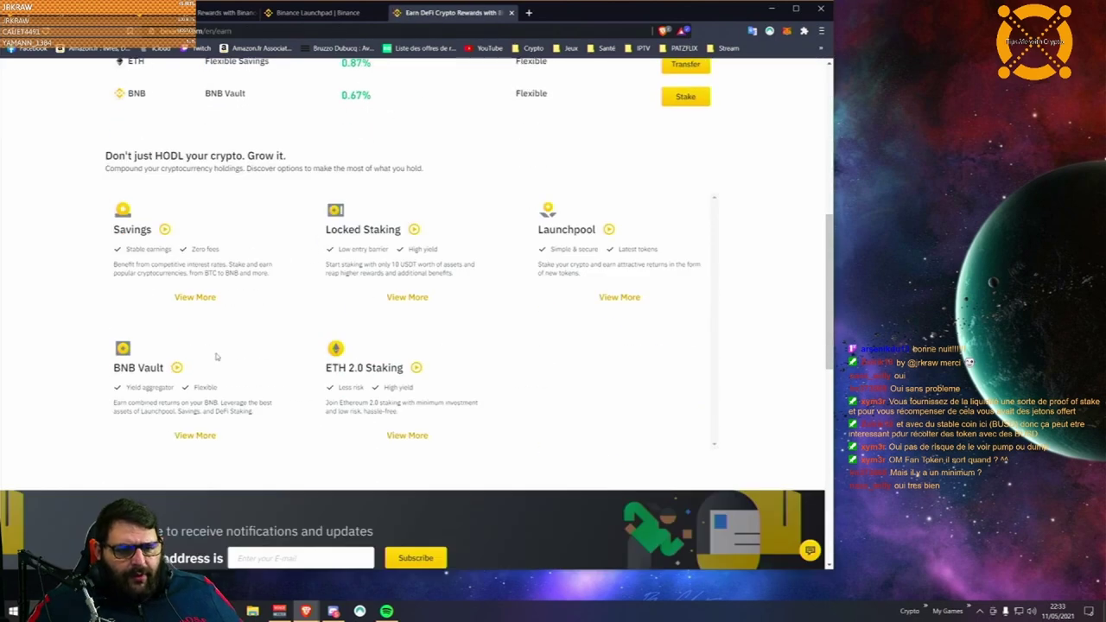
{"action": "left_click", "coordinate": [184, 437]}
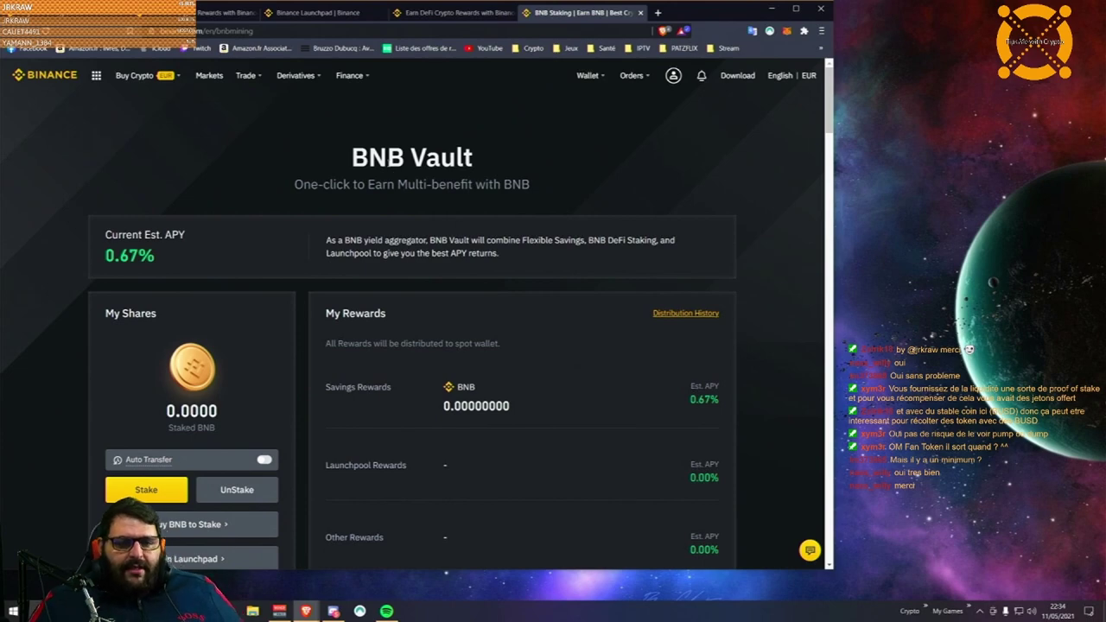
Step: Highlight the BNB Vault page title twice, clearing the selection each time
{"action": "left_click_drag", "start_coordinate": [349, 157], "coordinate": [473, 157]}
{"action": "left_click", "coordinate": [478, 156]}
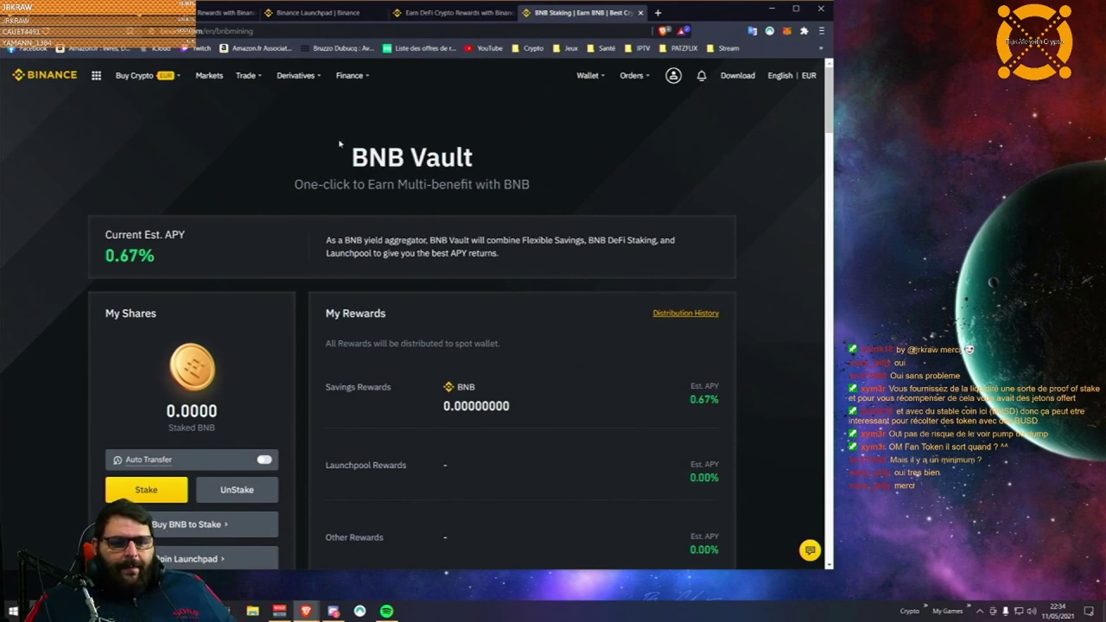
{"action": "left_click_drag", "start_coordinate": [346, 150], "coordinate": [523, 166]}
{"action": "left_click", "coordinate": [488, 170]}
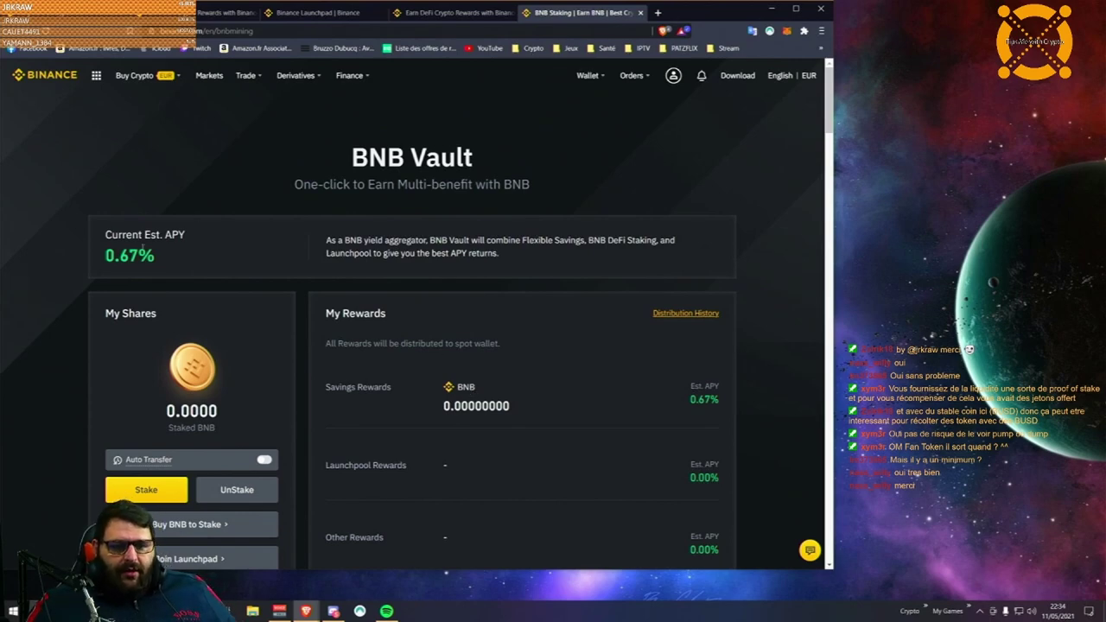
Step: Highlight the BNB Vault's current estimated APY and its yield aggregator description, and clear the selection
{"action": "left_click_drag", "start_coordinate": [102, 259], "coordinate": [678, 242]}
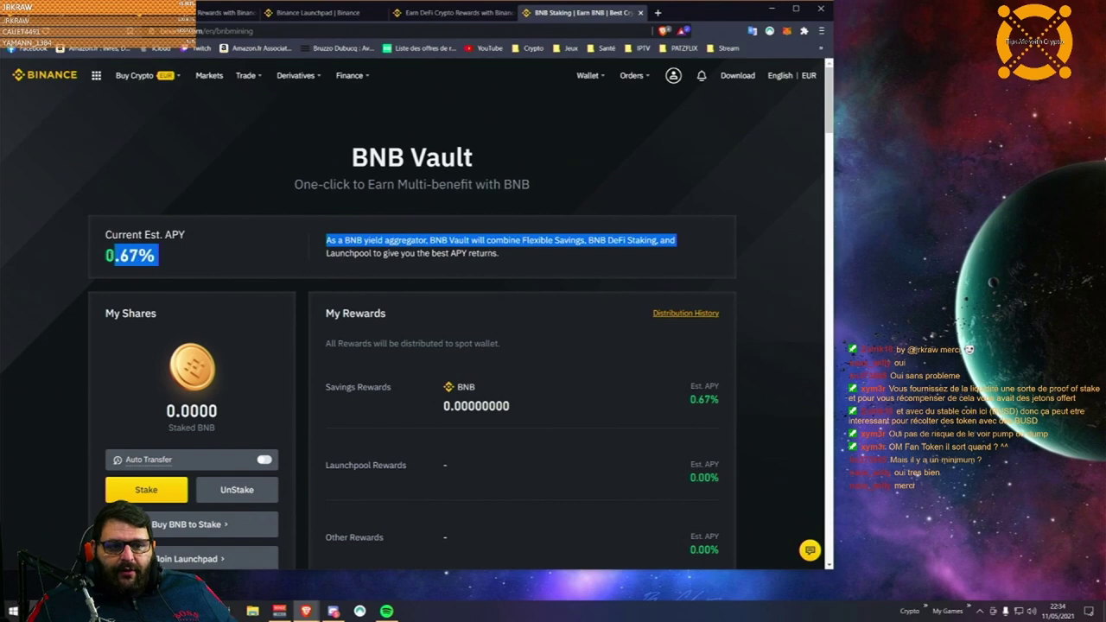
{"action": "left_click", "coordinate": [677, 242]}
{"action": "left_click_drag", "start_coordinate": [103, 255], "coordinate": [155, 256]}
{"action": "left_click", "coordinate": [159, 259]}
{"action": "left_click", "coordinate": [104, 255]}
{"action": "left_click", "coordinate": [158, 252]}
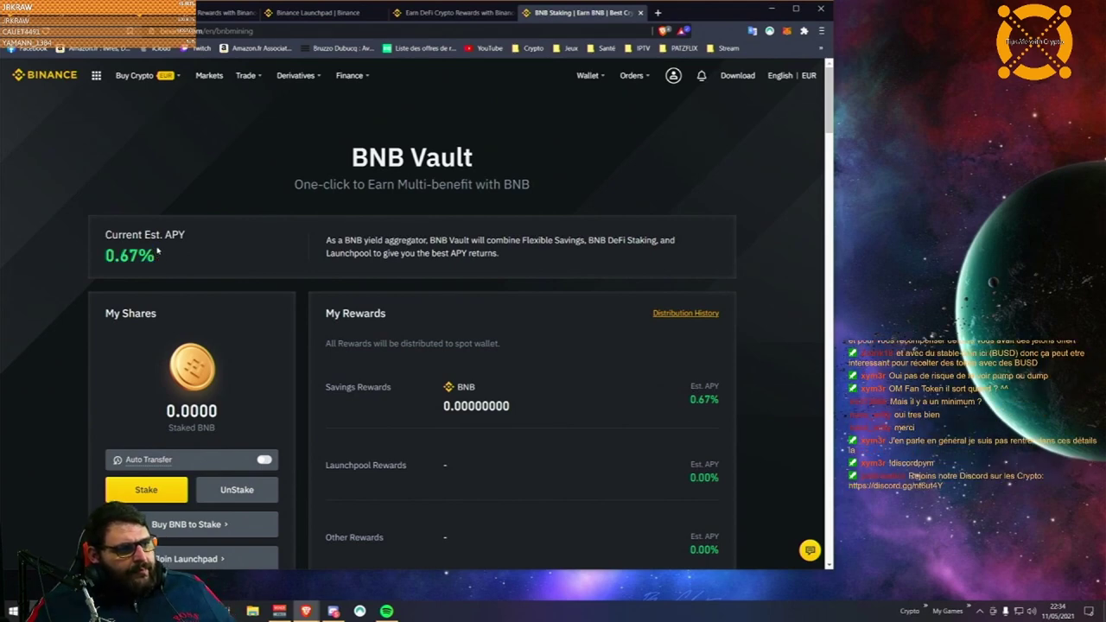
Step: Look through the BNB Vault page's My Shares and My Rewards panels and the section explaining what BNB is
{"action": "scroll", "coordinate": [373, 278], "scroll_direction": "down", "scroll_amount": 2}
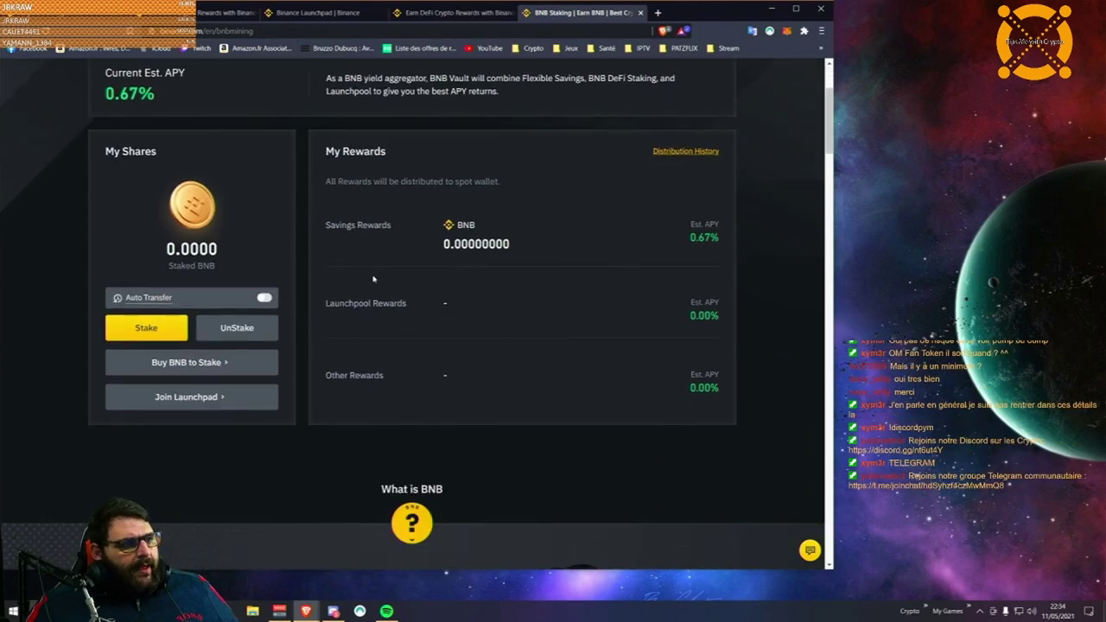
{"action": "scroll", "coordinate": [373, 278], "scroll_direction": "down", "scroll_amount": 2}
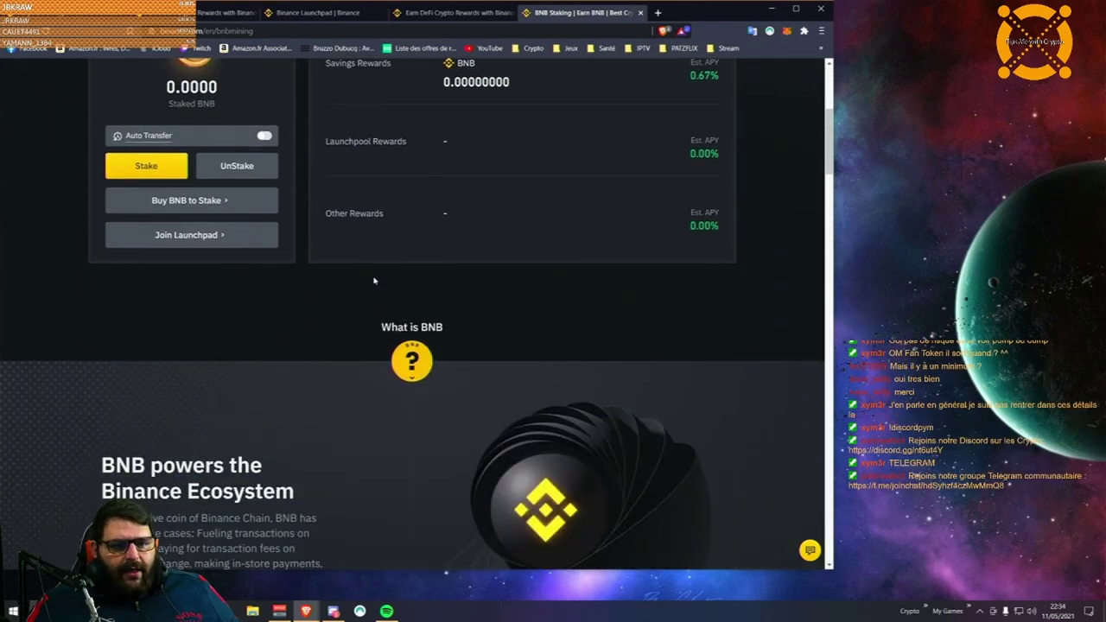
{"action": "scroll", "coordinate": [373, 279], "scroll_direction": "up", "scroll_amount": 1}
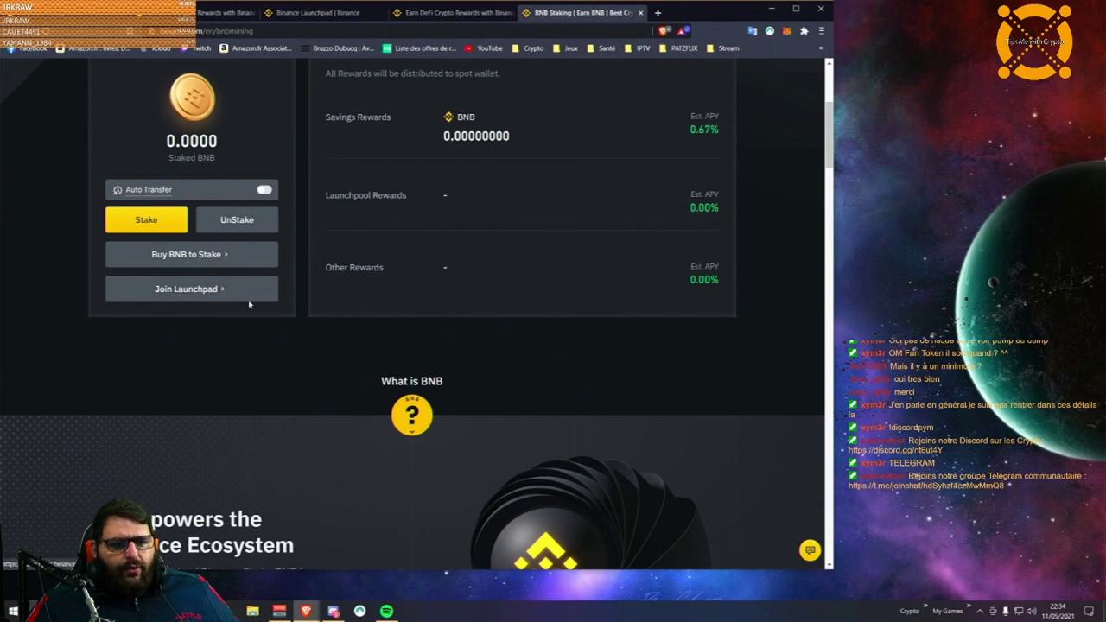
{"action": "scroll", "coordinate": [323, 289], "scroll_direction": "down", "scroll_amount": 3}
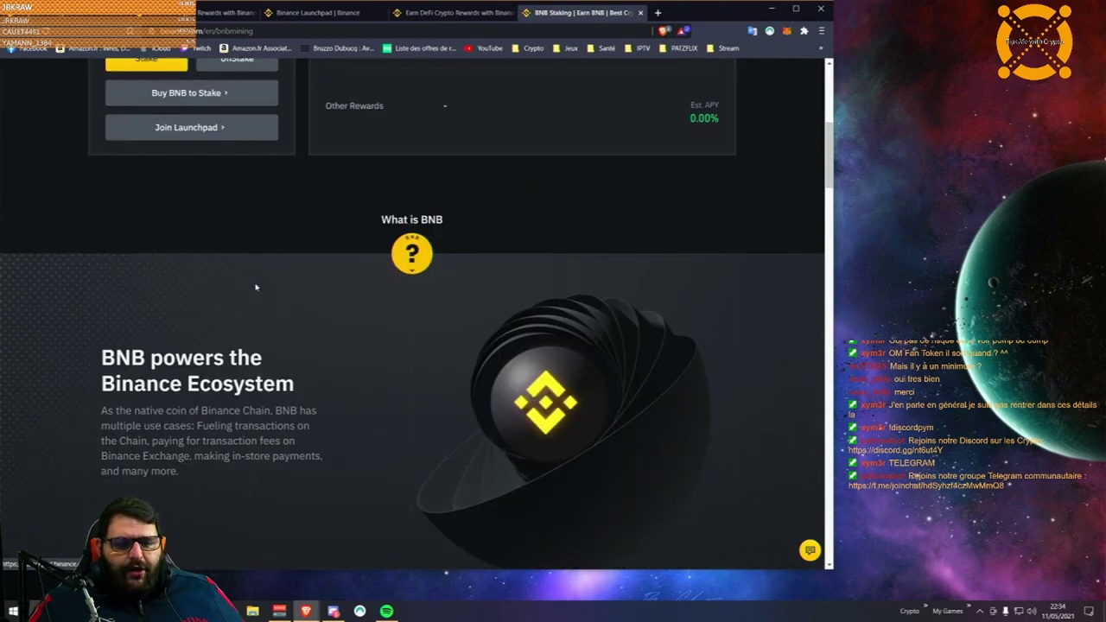
{"action": "scroll", "coordinate": [478, 289], "scroll_direction": "up", "scroll_amount": 6}
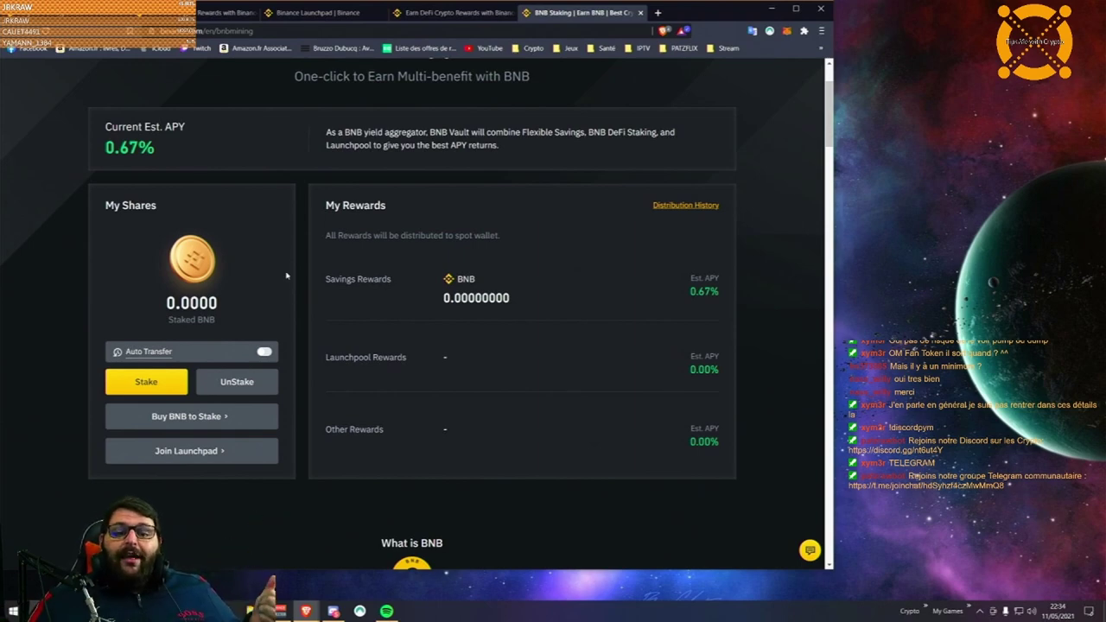
Step: Highlight the savings rewards' APY and BNB amount and the Launchpool rewards' APY, clearing each selection
{"action": "triple_click", "coordinate": [704, 291]}
{"action": "left_click", "coordinate": [714, 291]}
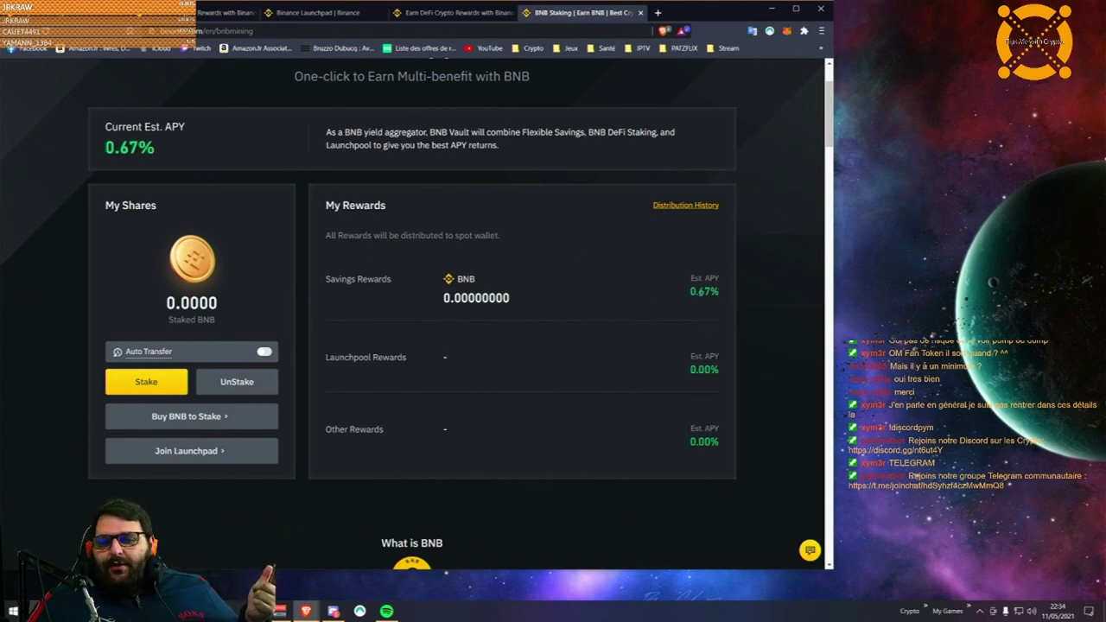
{"action": "left_click_drag", "start_coordinate": [431, 300], "coordinate": [460, 299]}
{"action": "left_click", "coordinate": [439, 300]}
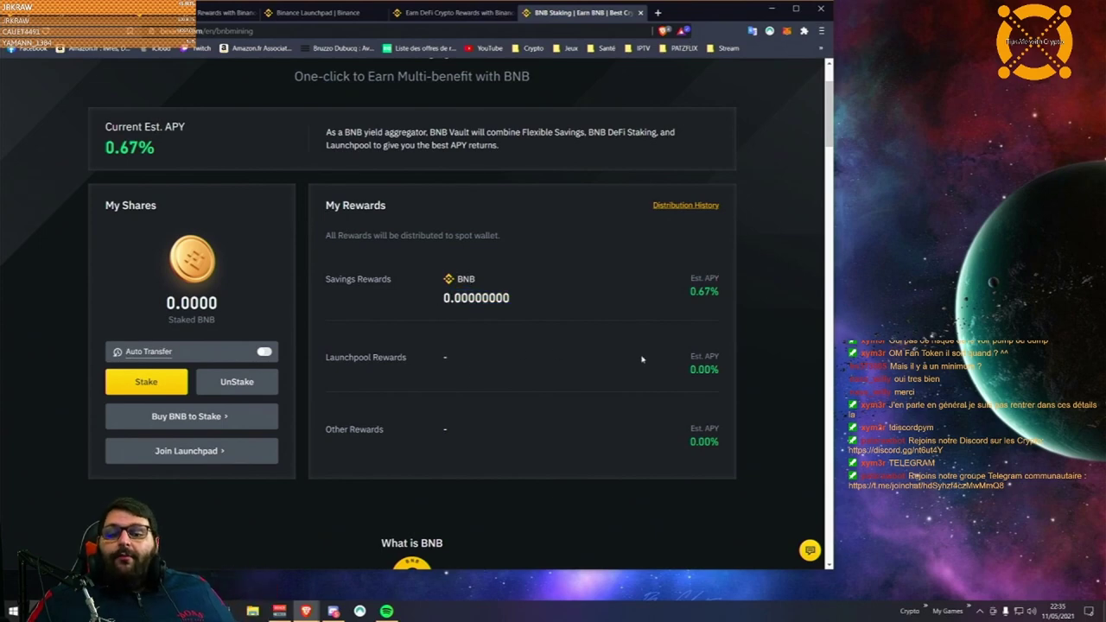
{"action": "triple_click", "coordinate": [704, 369]}
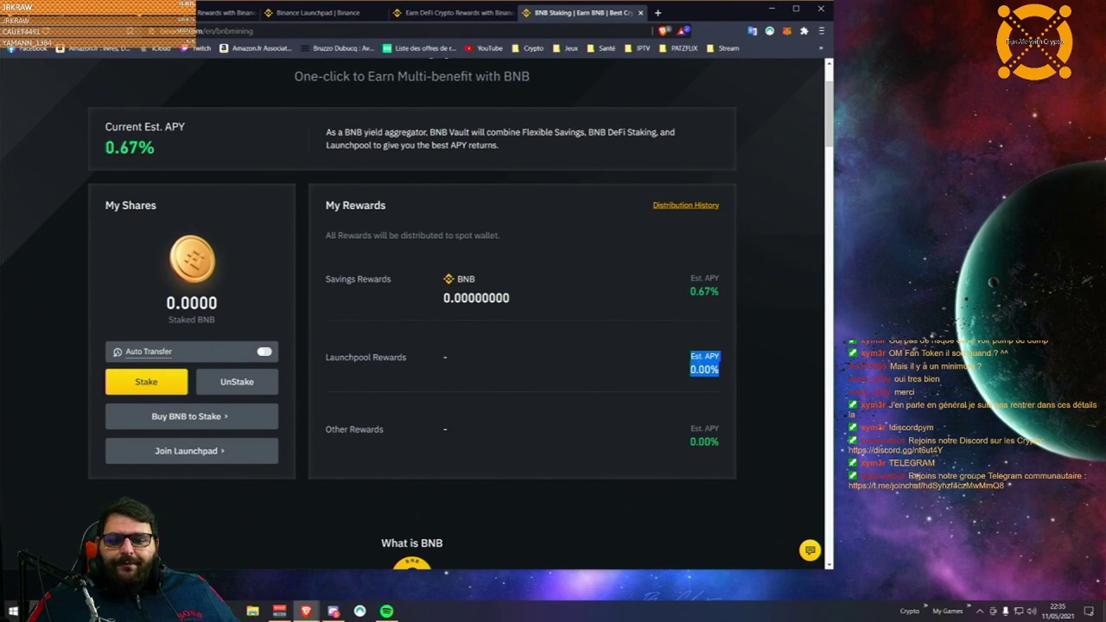
{"action": "left_click", "coordinate": [692, 365]}
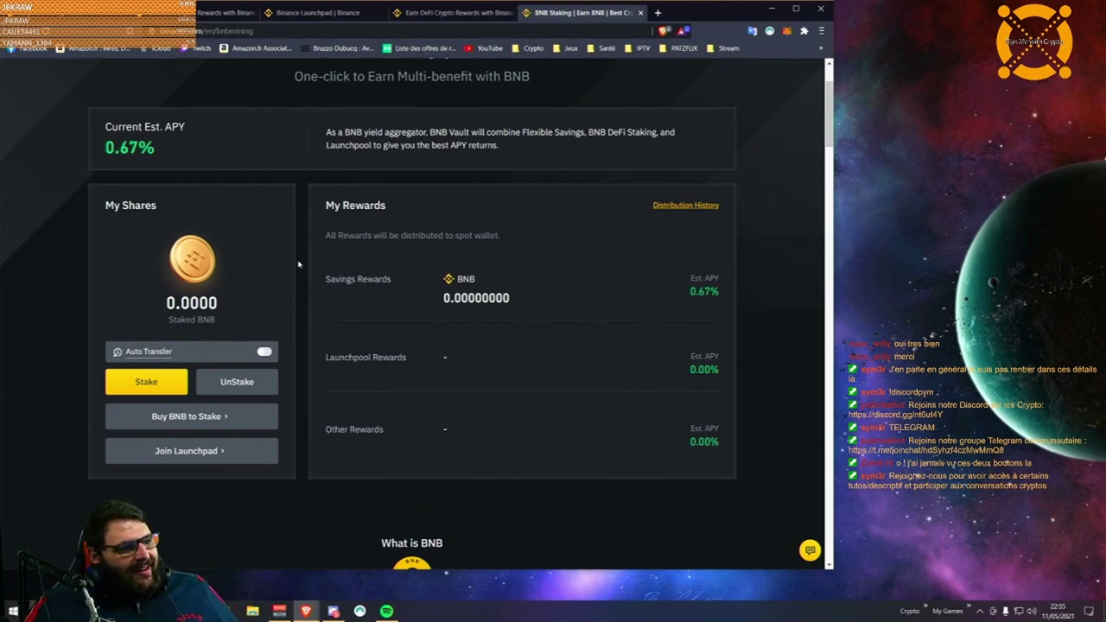
Step: Leave the BNB Vault page for the Binance home page and switch the site language to French
{"action": "scroll", "coordinate": [496, 328], "scroll_direction": "down", "scroll_amount": 3}
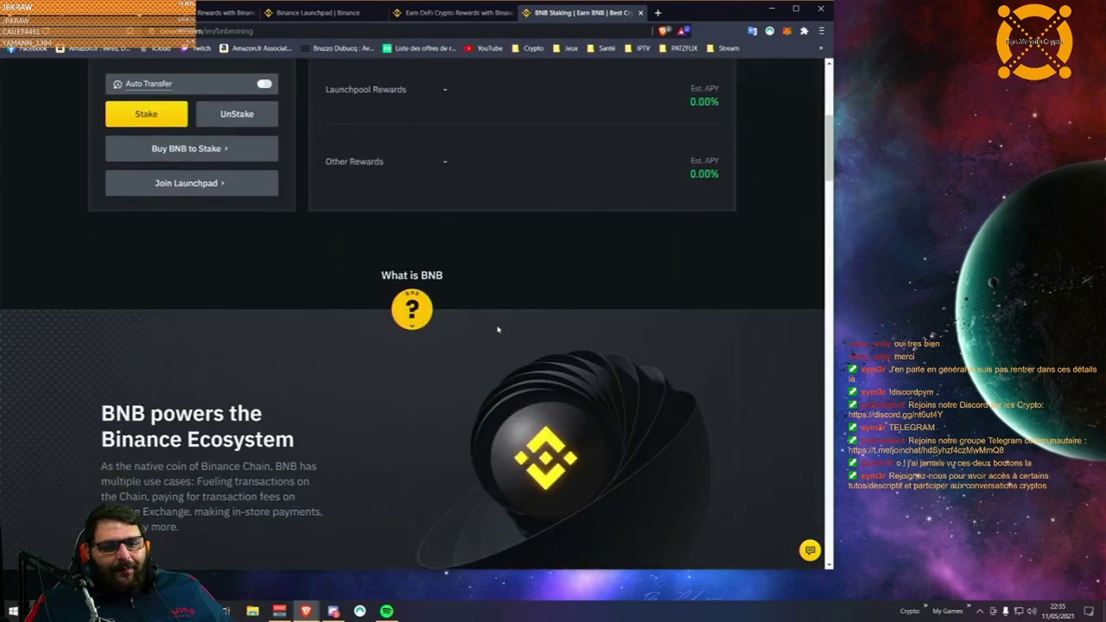
{"action": "scroll", "coordinate": [177, 292], "scroll_direction": "up", "scroll_amount": 4}
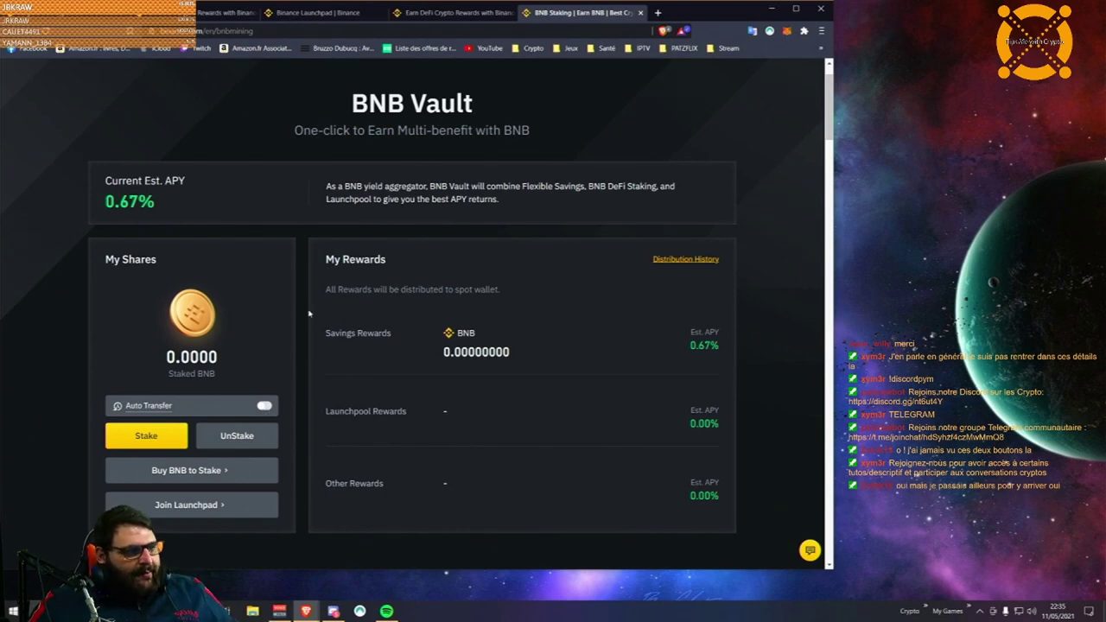
{"action": "scroll", "coordinate": [417, 343], "scroll_direction": "up", "scroll_amount": 2}
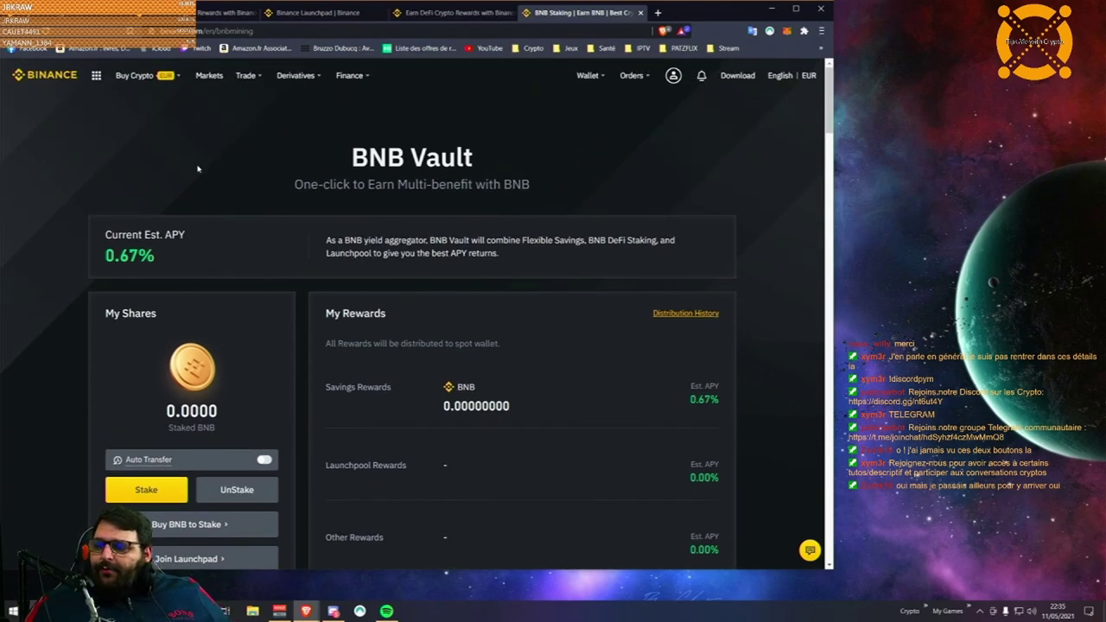
{"action": "mouse_move", "coordinate": [190, 89]}
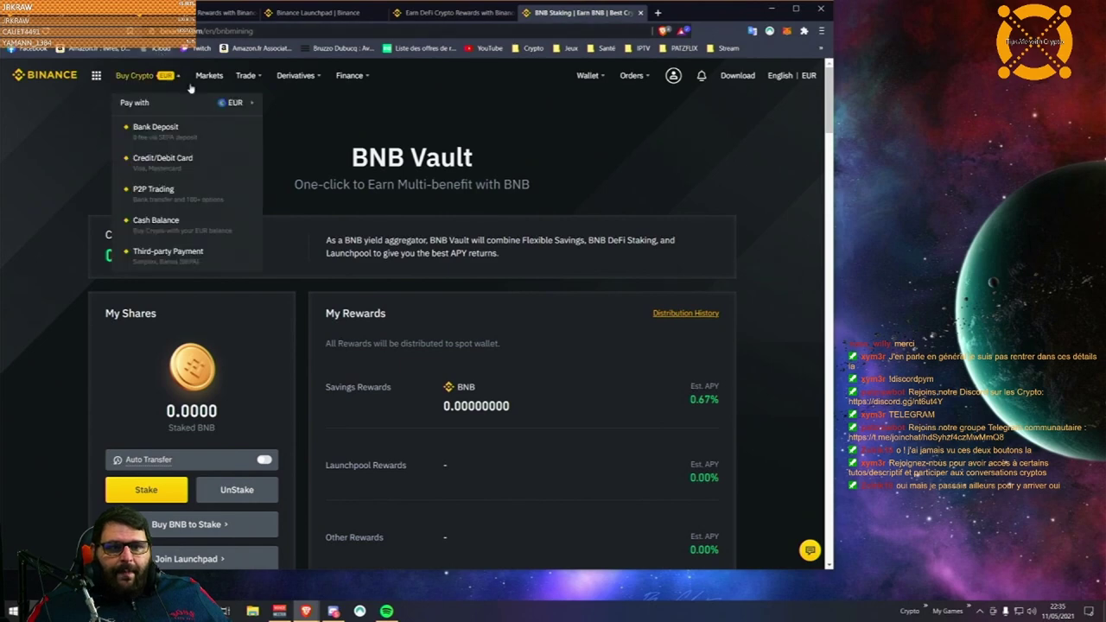
{"action": "left_click", "coordinate": [69, 78]}
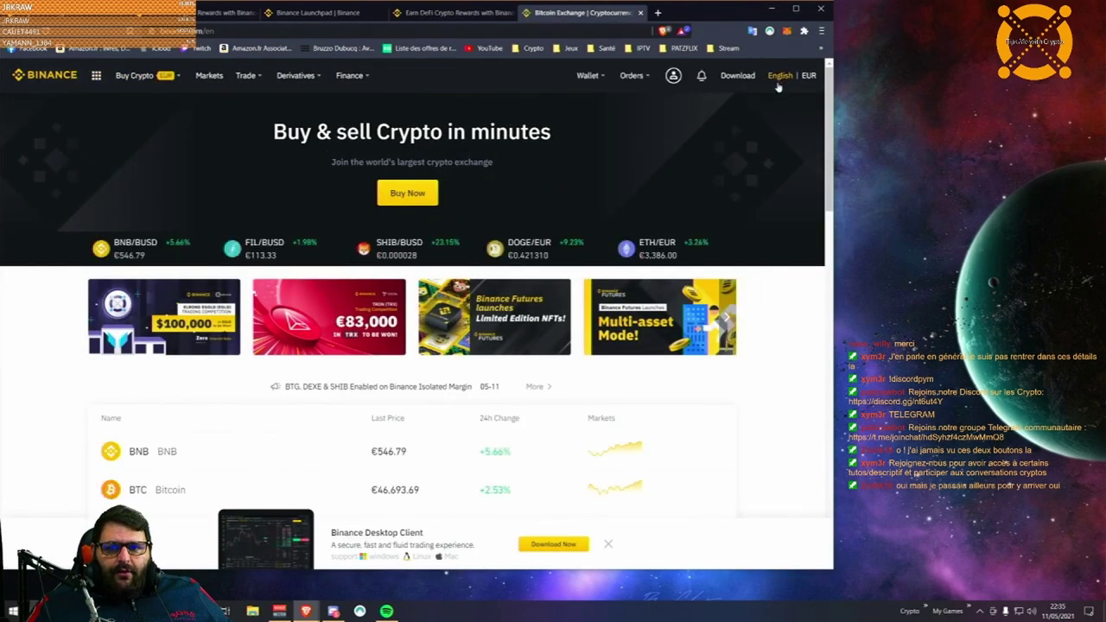
{"action": "left_click", "coordinate": [779, 76]}
{"action": "left_click", "coordinate": [344, 285]}
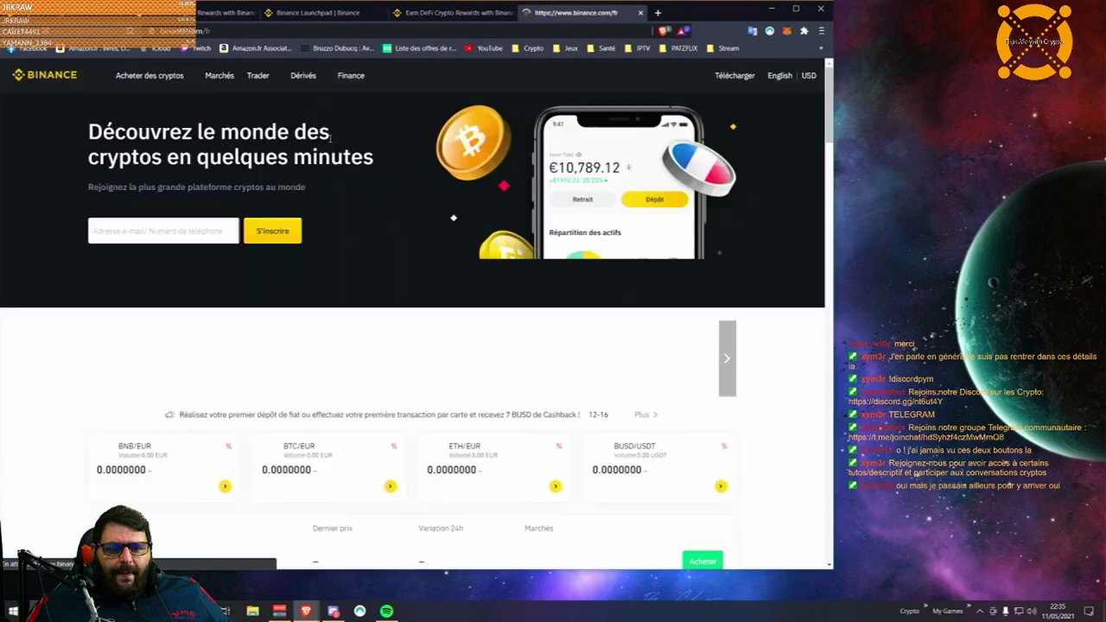
Step: Open the Swap pool product and highlight the total yield of the BUSD/USDT pool
{"action": "mouse_move", "coordinate": [360, 79]}
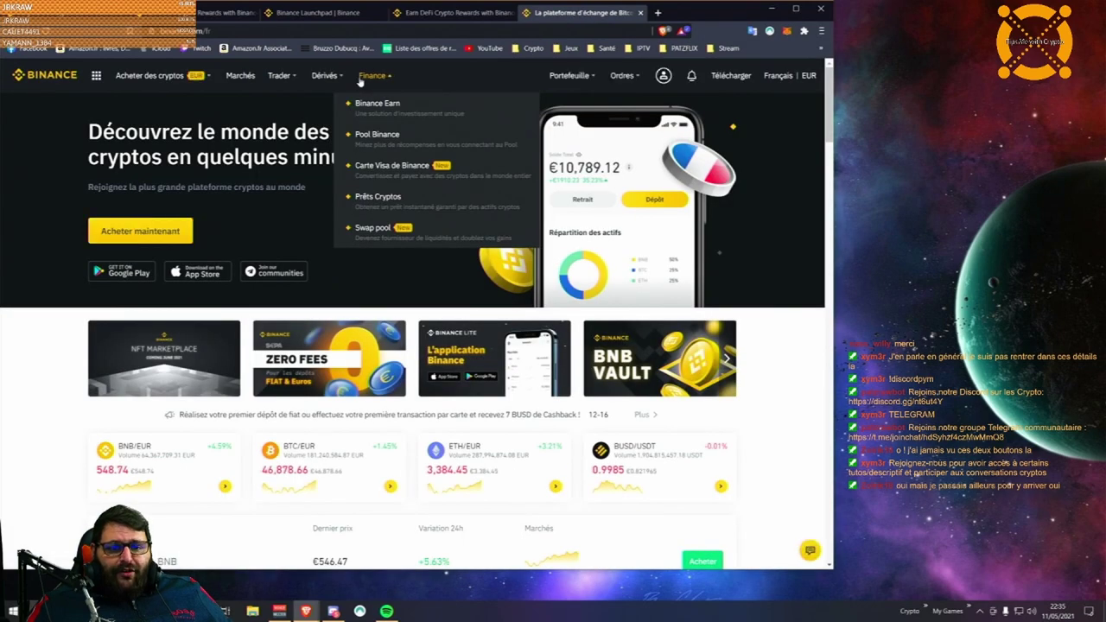
{"action": "left_click", "coordinate": [372, 230]}
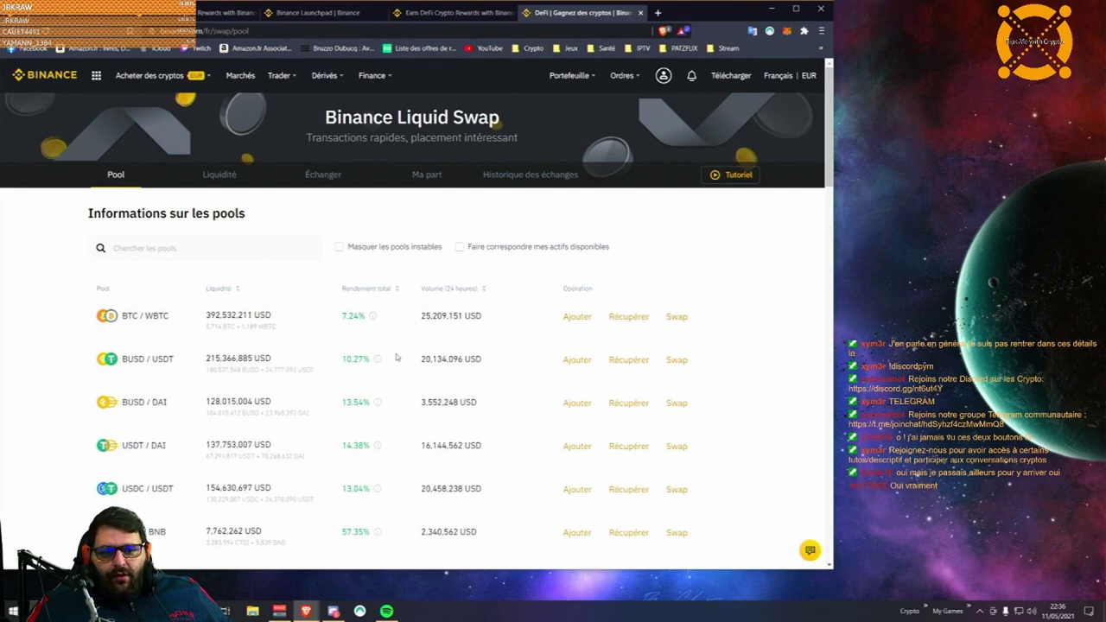
{"action": "scroll", "coordinate": [396, 356], "scroll_direction": "down", "scroll_amount": 1}
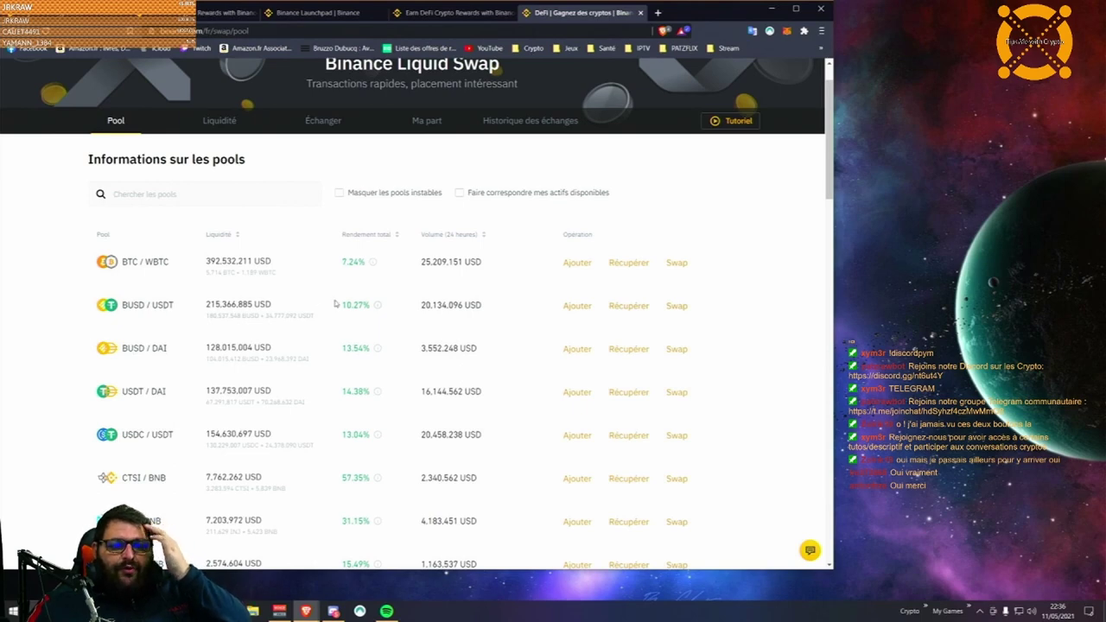
{"action": "left_click_drag", "start_coordinate": [343, 304], "coordinate": [367, 307]}
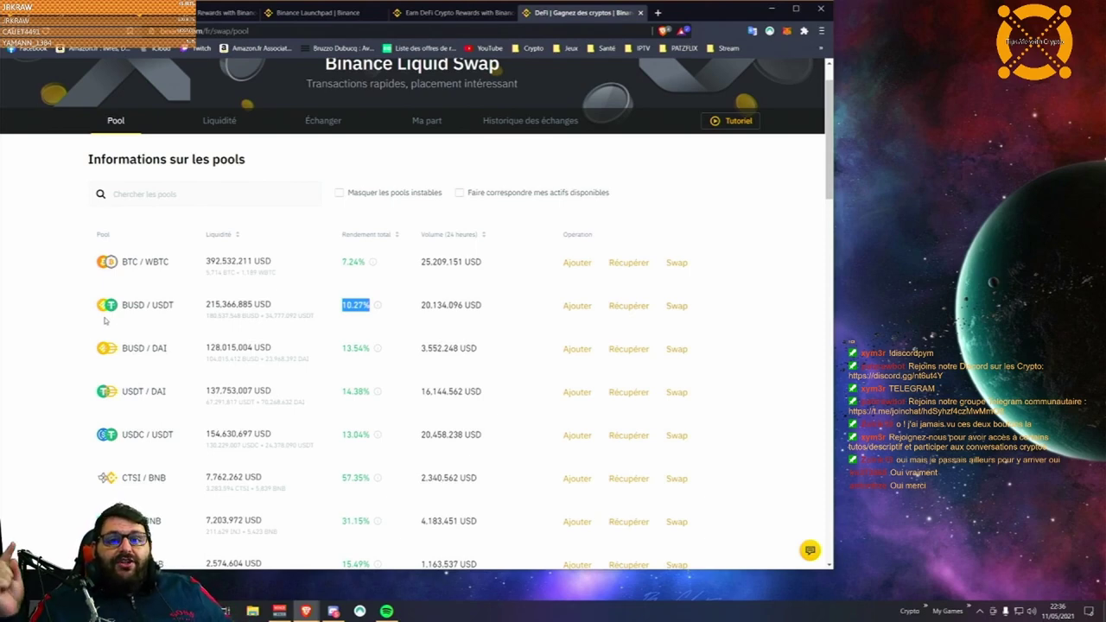
Step: Open YouTube in a new browser tab and go to the signed-in account's own channel page
{"action": "left_click", "coordinate": [657, 12]}
{"action": "left_click", "coordinate": [479, 50]}
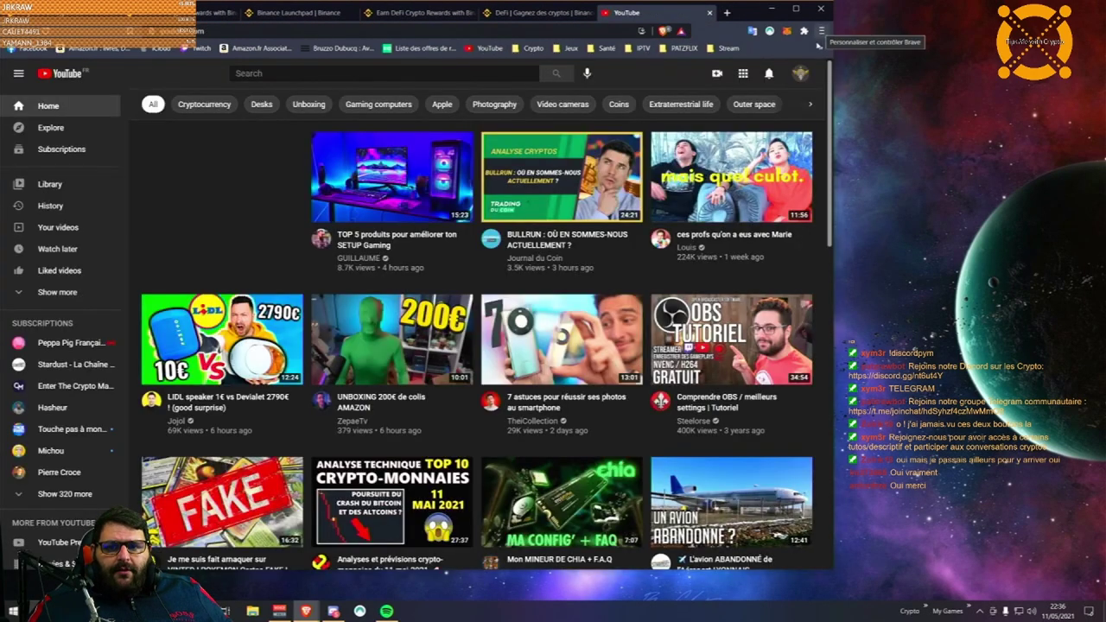
{"action": "left_click", "coordinate": [800, 73]}
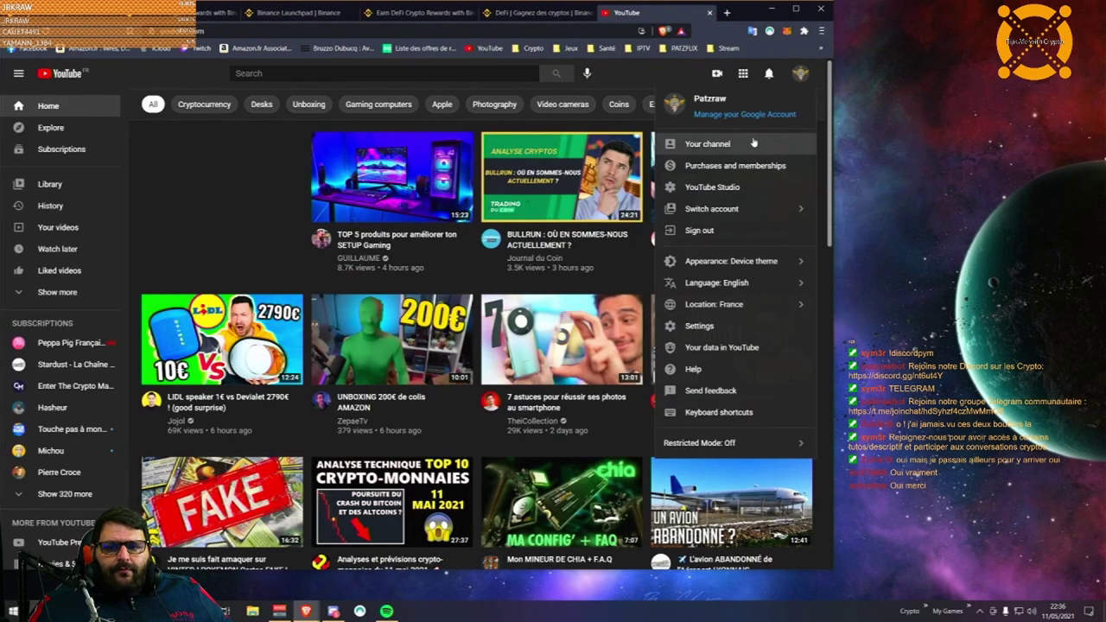
{"action": "left_click", "coordinate": [736, 147]}
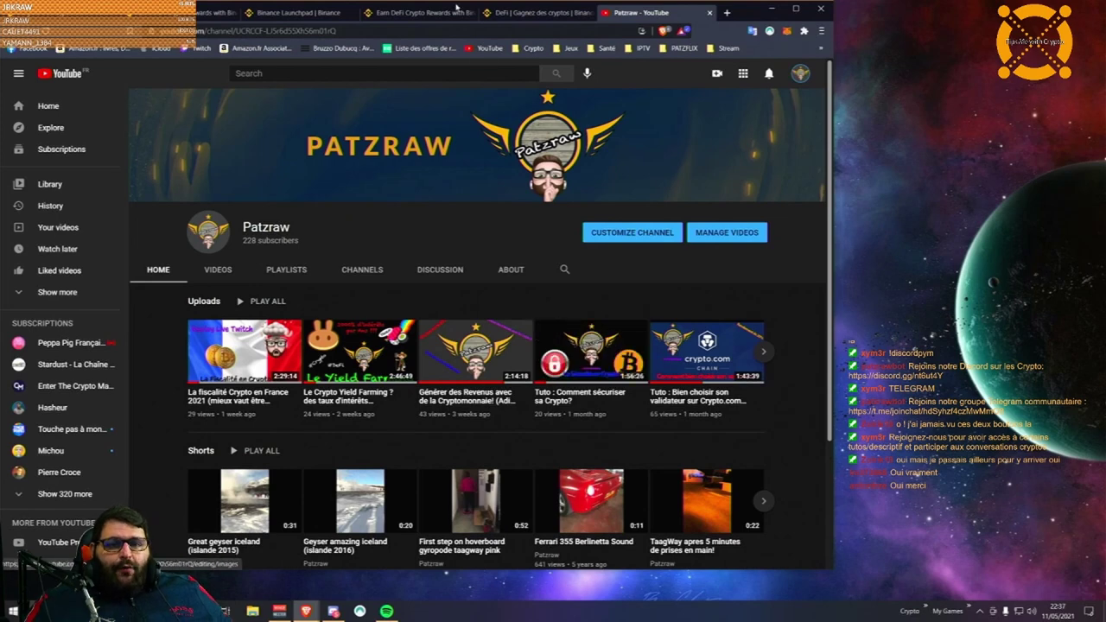
Step: Return to the Binance Liquid Swap page and look through the list of liquidity pools
{"action": "left_click", "coordinate": [535, 12]}
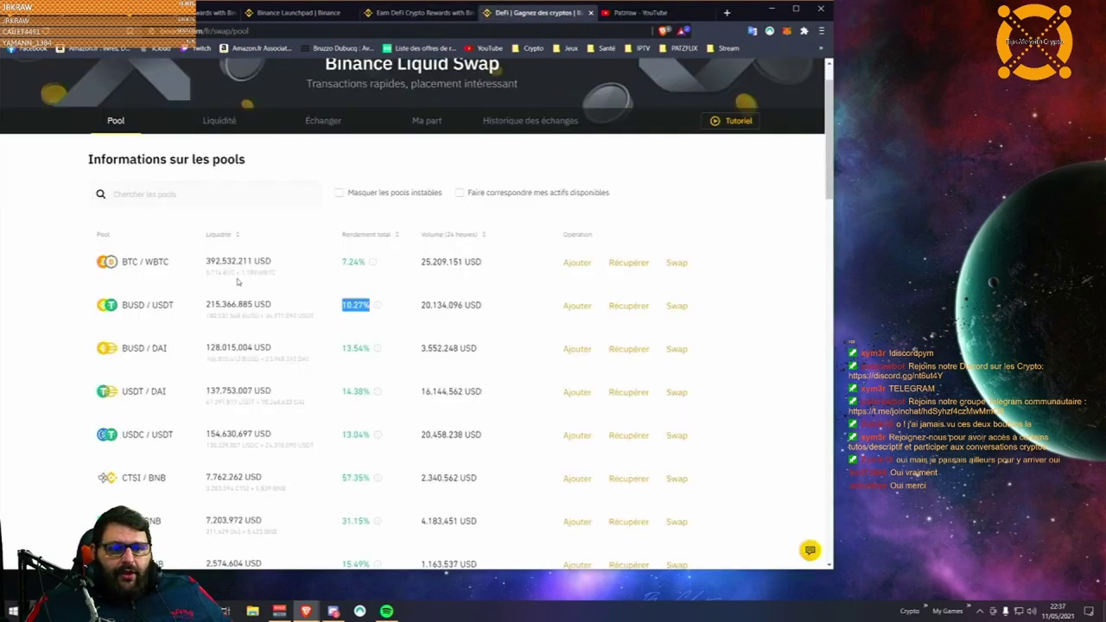
{"action": "scroll", "coordinate": [231, 290], "scroll_direction": "up", "scroll_amount": 1}
{"action": "scroll", "coordinate": [288, 250], "scroll_direction": "down", "scroll_amount": 5}
{"action": "scroll", "coordinate": [294, 269], "scroll_direction": "down", "scroll_amount": 2}
{"action": "scroll", "coordinate": [295, 268], "scroll_direction": "up", "scroll_amount": 5}
{"action": "scroll", "coordinate": [295, 268], "scroll_direction": "up", "scroll_amount": 1}
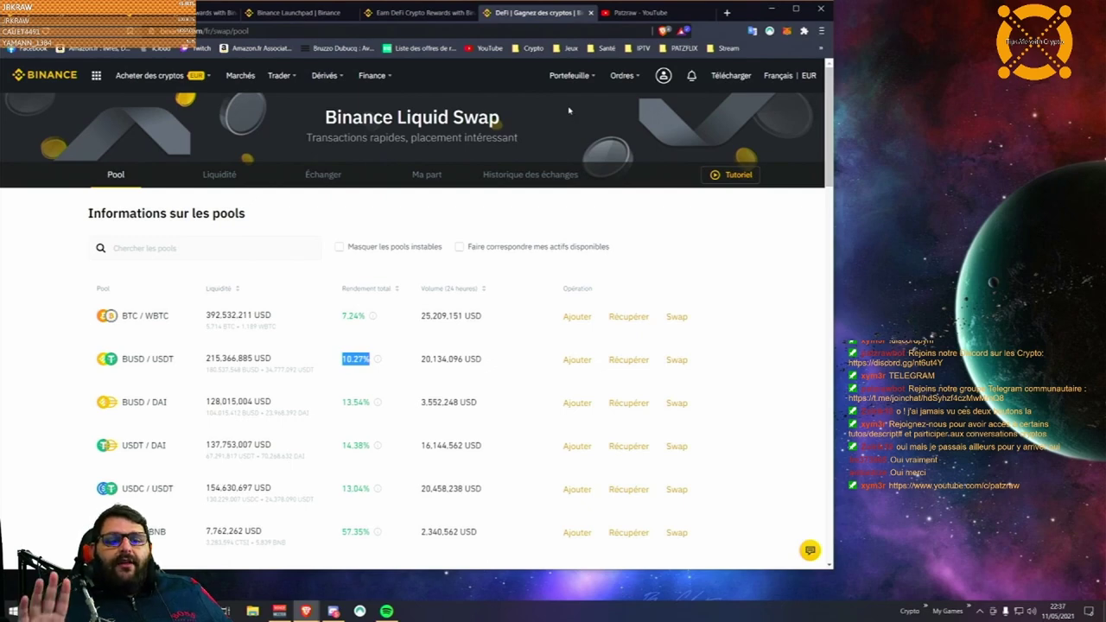
Step: Sort the liquidity pools by total yield from highest to lowest and look over the reordered list
{"action": "left_click", "coordinate": [373, 290]}
{"action": "left_click", "coordinate": [336, 290]}
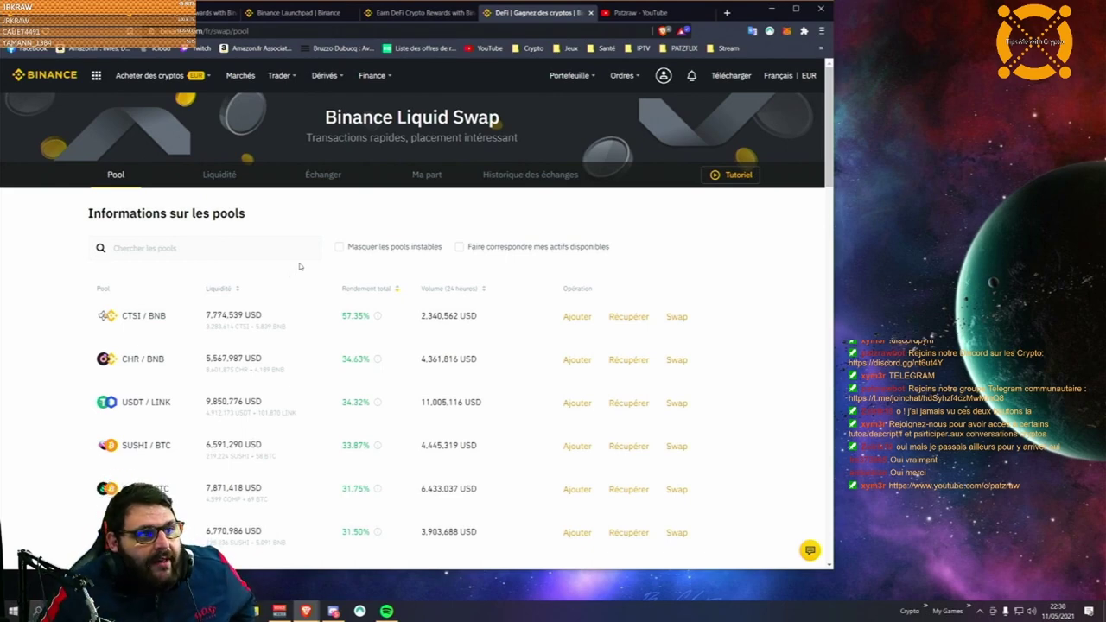
{"action": "scroll", "coordinate": [432, 259], "scroll_direction": "down", "scroll_amount": 5}
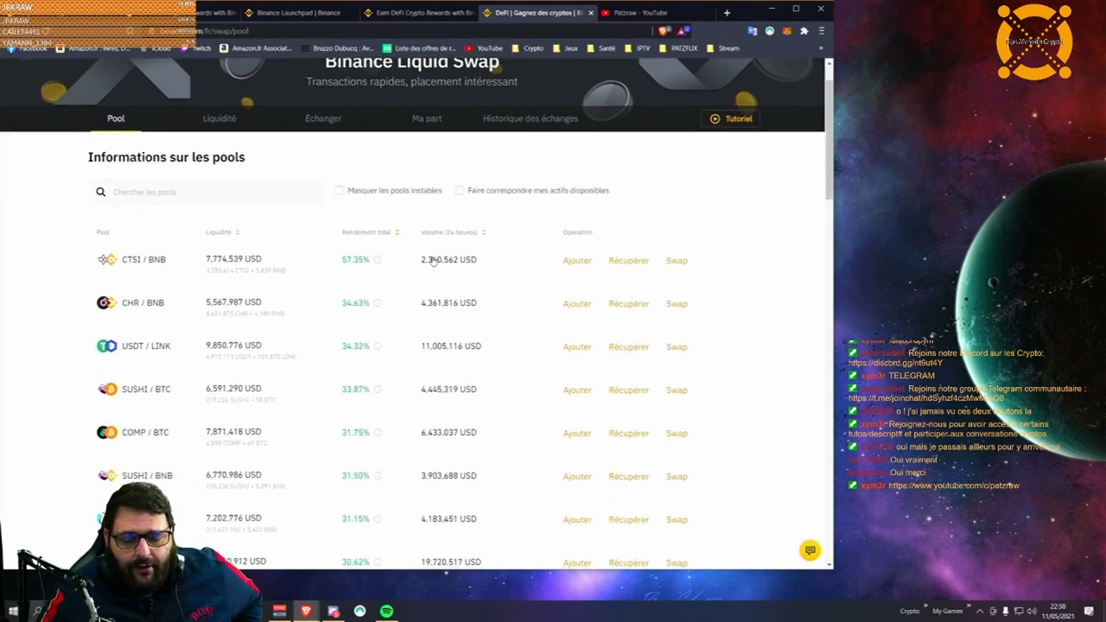
{"action": "scroll", "coordinate": [440, 248], "scroll_direction": "up", "scroll_amount": 5}
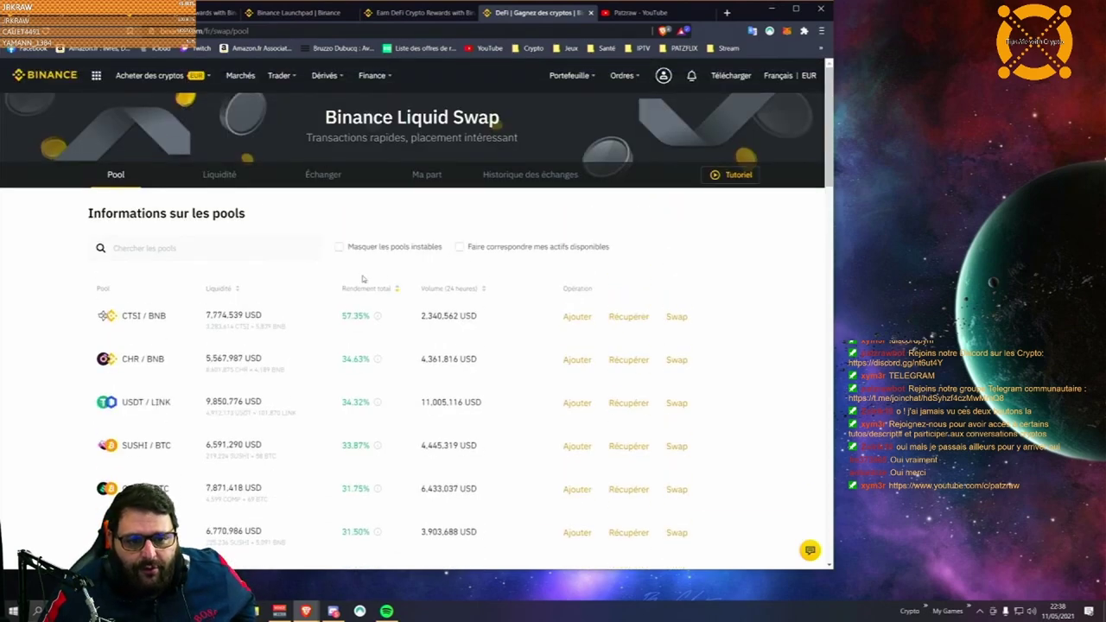
Step: Highlight the total yield of the CTSI/BNB pool and clear the selection
{"action": "left_click_drag", "start_coordinate": [340, 316], "coordinate": [372, 323]}
{"action": "left_click", "coordinate": [343, 318]}
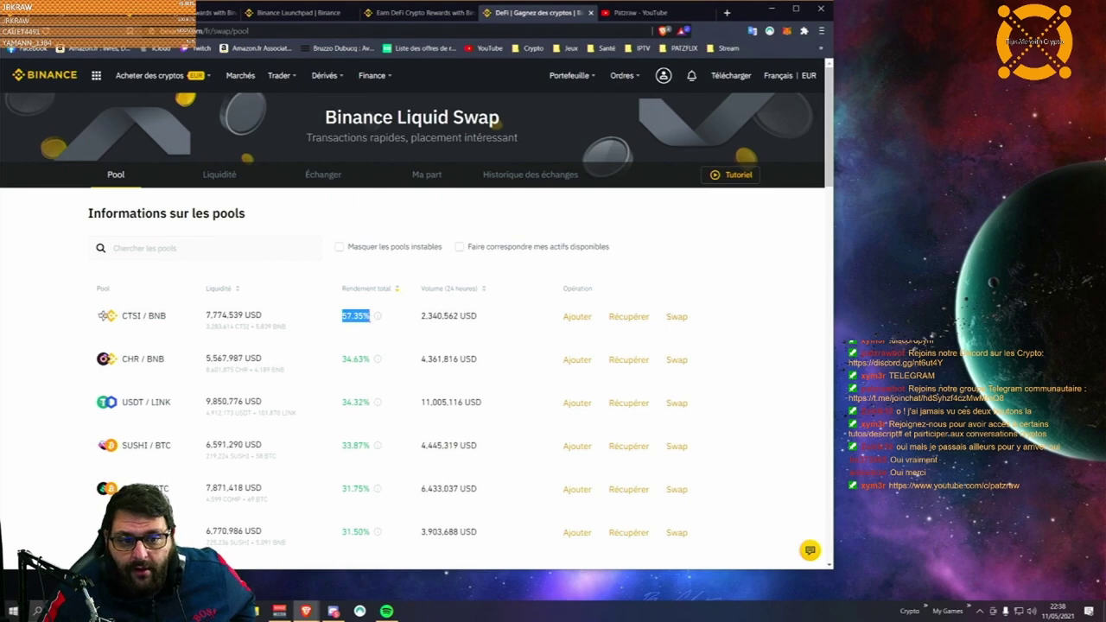
{"action": "left_click", "coordinate": [370, 318]}
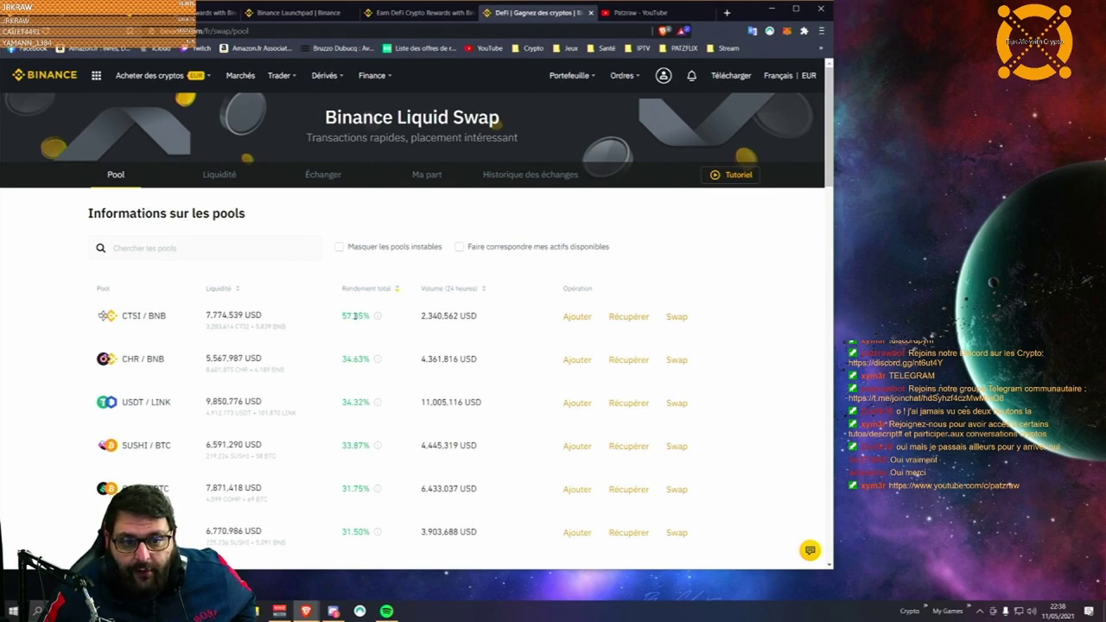
{"action": "left_click", "coordinate": [348, 326]}
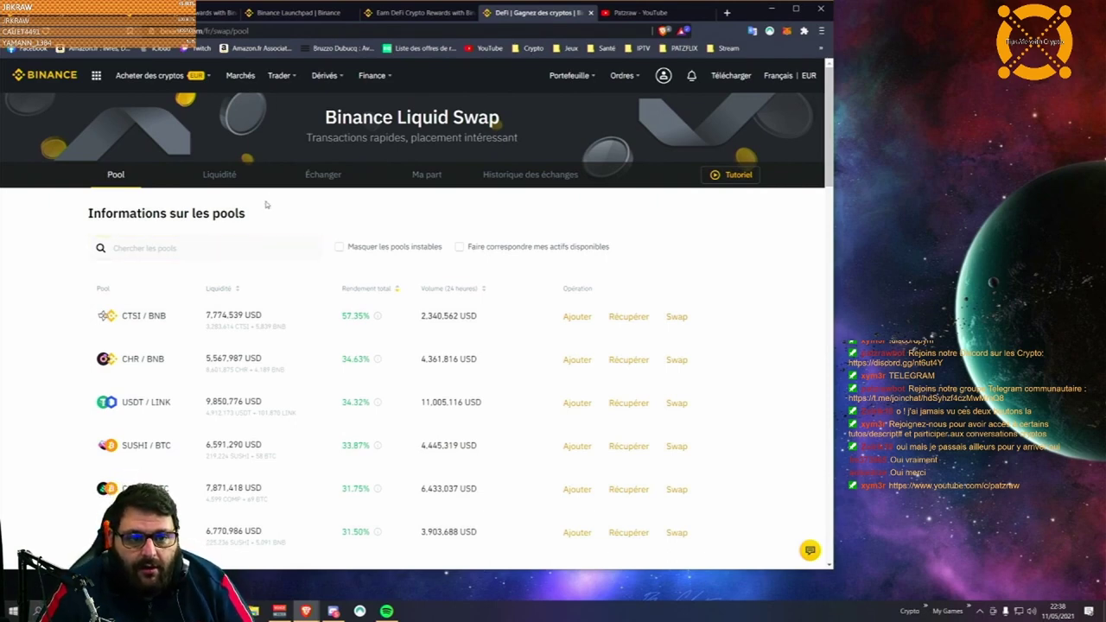
Step: Open Liquid Swap's liquidity deposit form, dismiss the risk warning, and view the selectable pools without changing the BTC/WBTC choice
{"action": "left_click", "coordinate": [230, 178]}
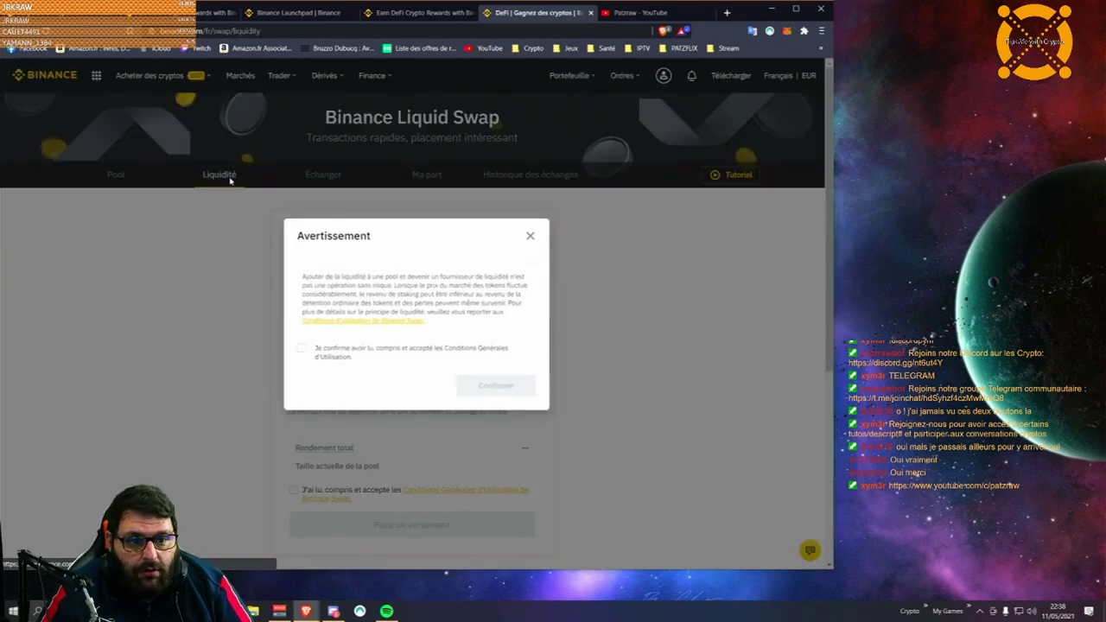
{"action": "left_click", "coordinate": [528, 239]}
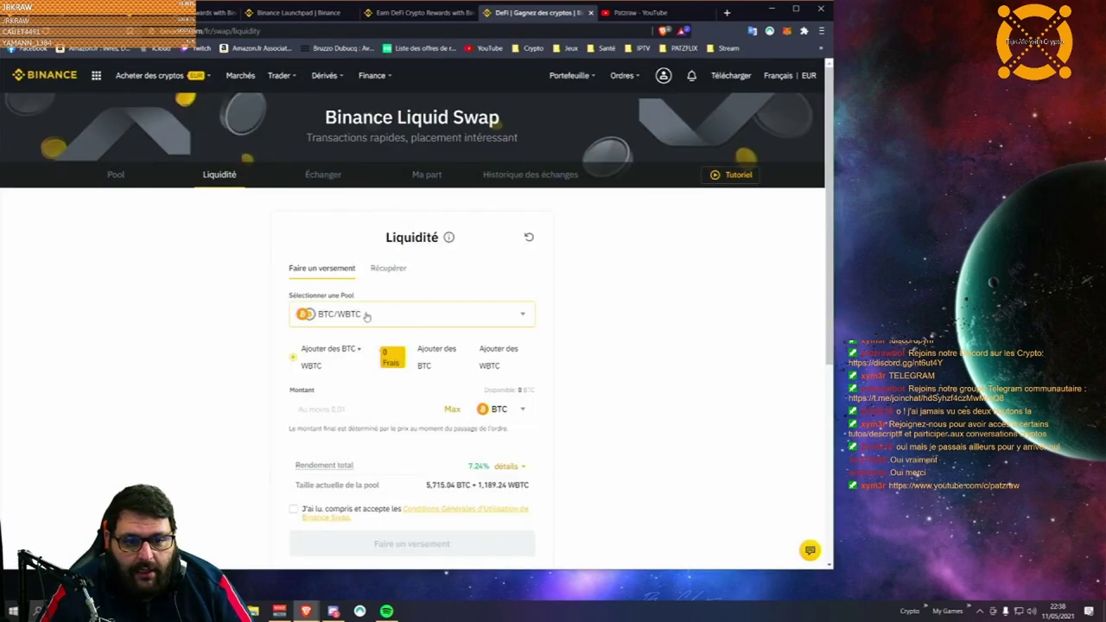
{"action": "left_click", "coordinate": [391, 316]}
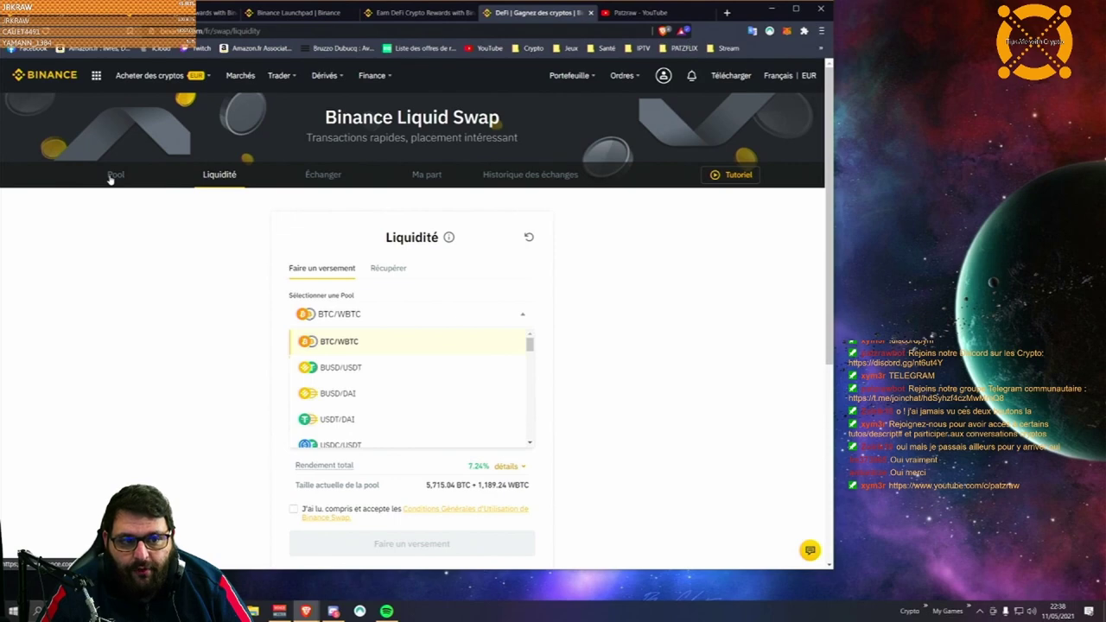
{"action": "left_click", "coordinate": [365, 297]}
{"action": "left_click", "coordinate": [370, 315]}
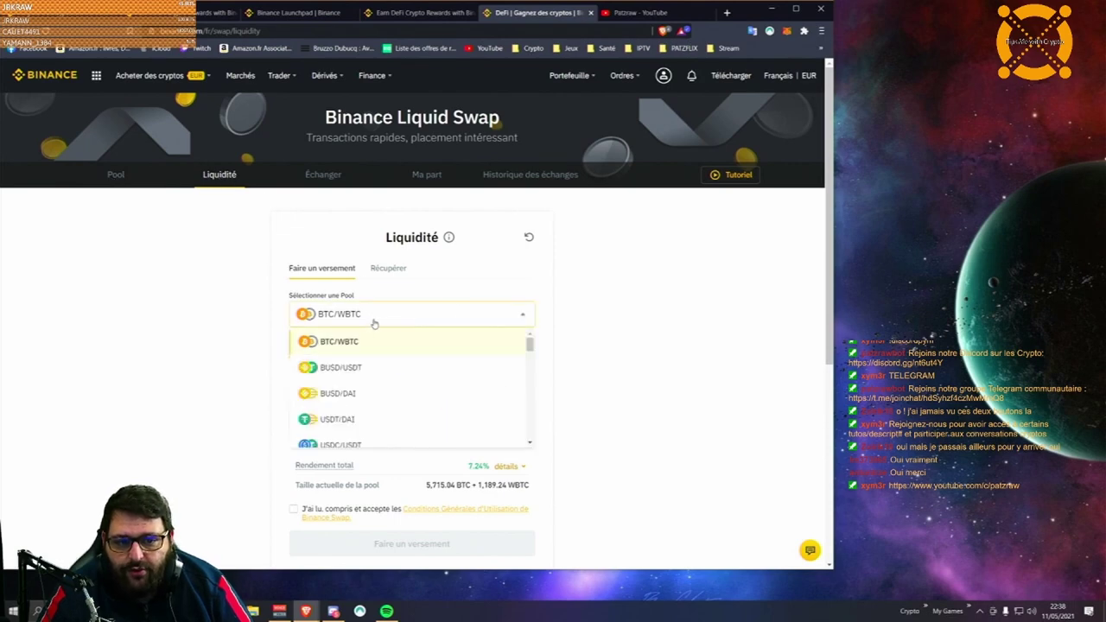
{"action": "left_click", "coordinate": [675, 296]}
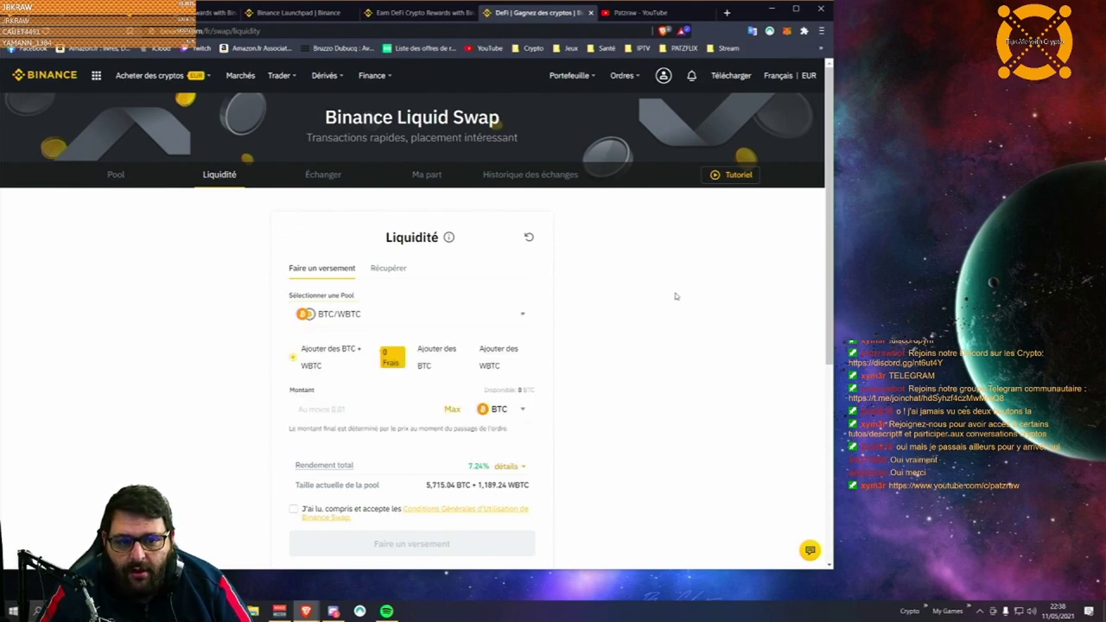
Step: Choose the BUSD/USDT pool in the liquidity deposit form, select adding USDT only, and read the explanation of single-asset deposits
{"action": "left_click", "coordinate": [319, 320]}
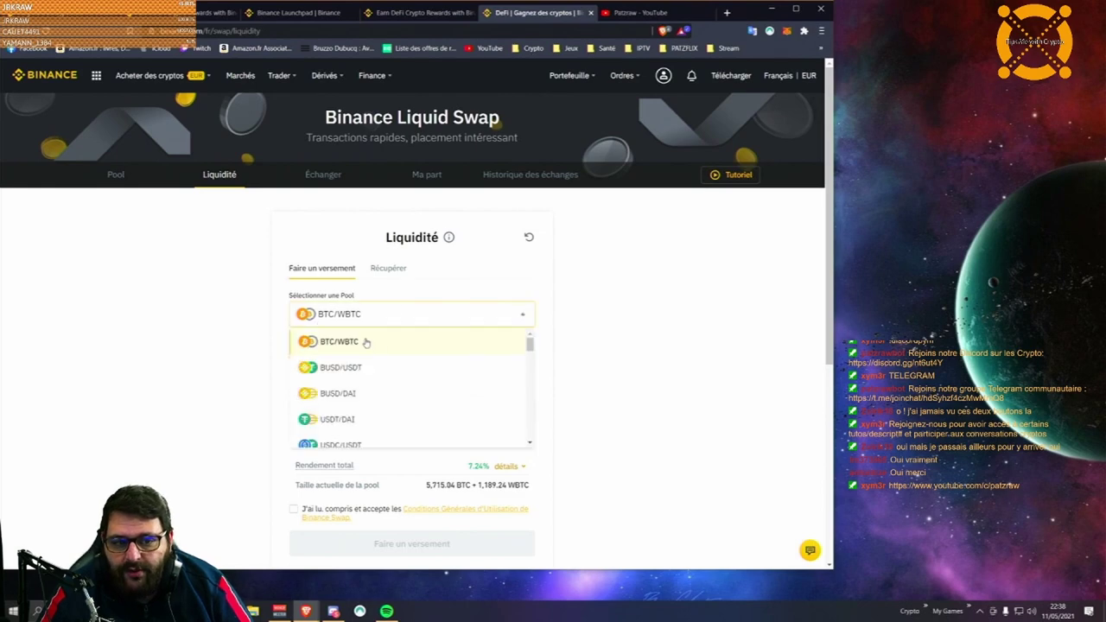
{"action": "left_click", "coordinate": [378, 374]}
{"action": "left_click", "coordinate": [358, 316]}
{"action": "left_click", "coordinate": [321, 366]}
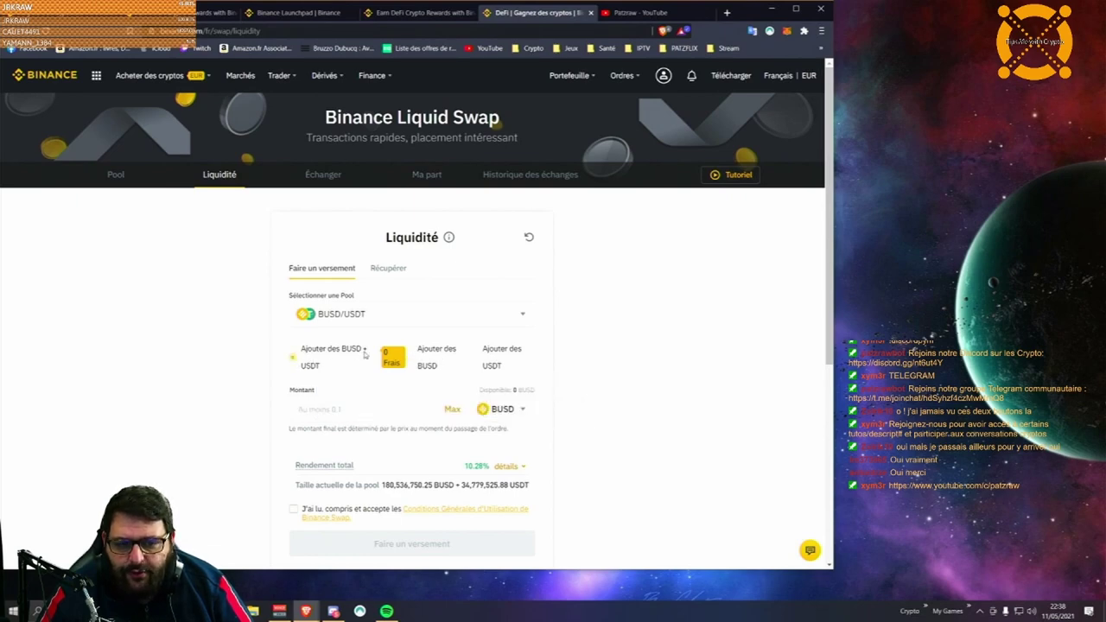
{"action": "left_click", "coordinate": [477, 361]}
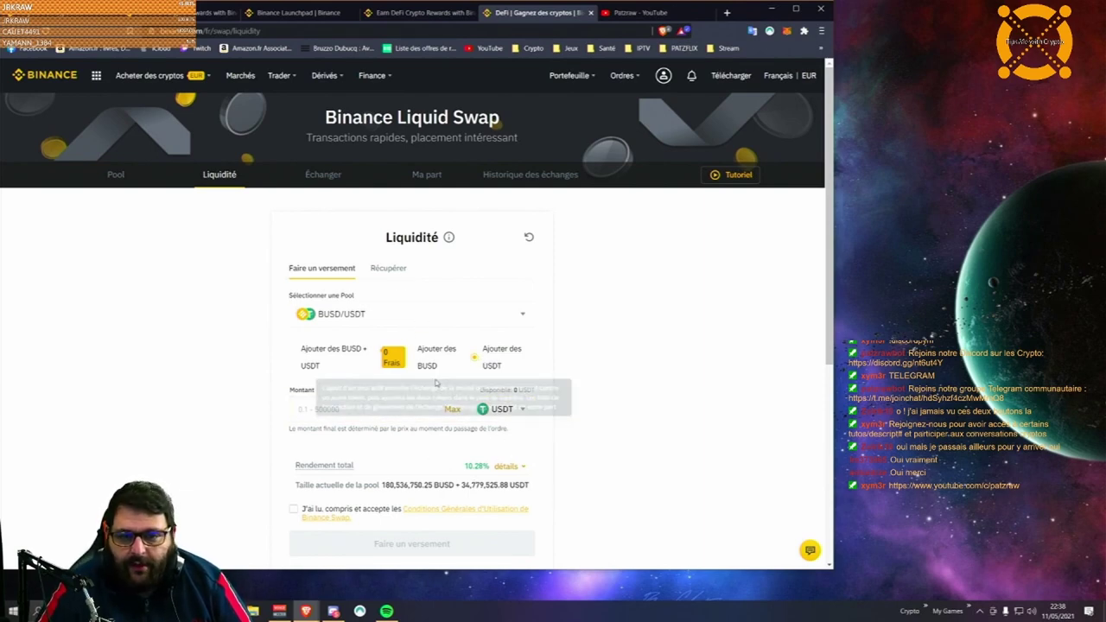
{"action": "mouse_move", "coordinate": [494, 358]}
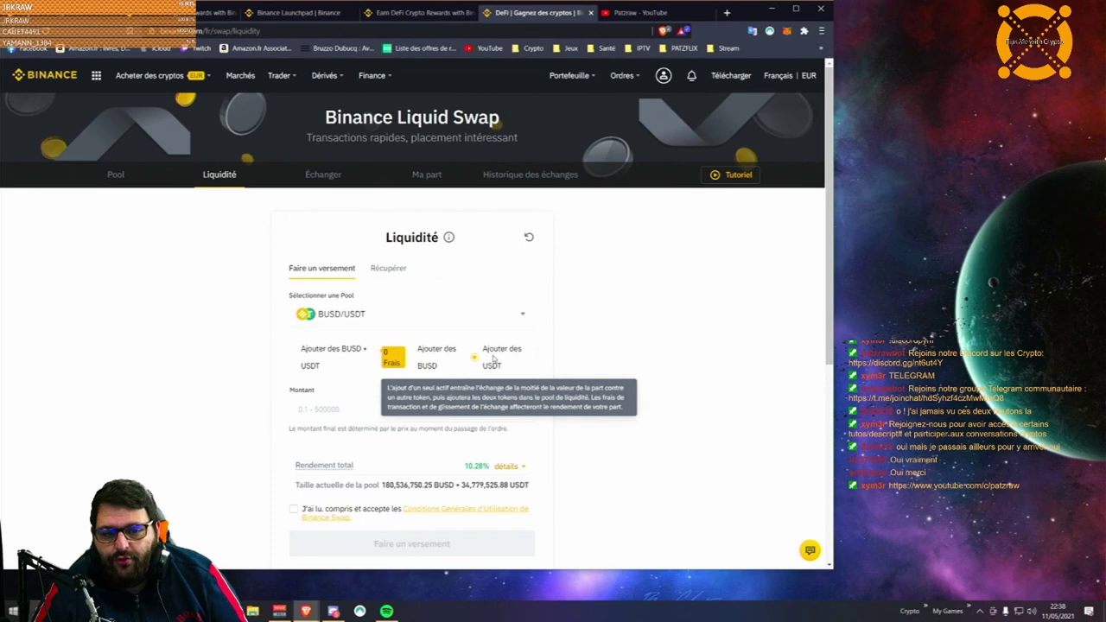
Step: Open the liquidity withdrawal form, choose the BUSD/USDT pool, and set the share amount to the maximum
{"action": "left_click", "coordinate": [389, 270]}
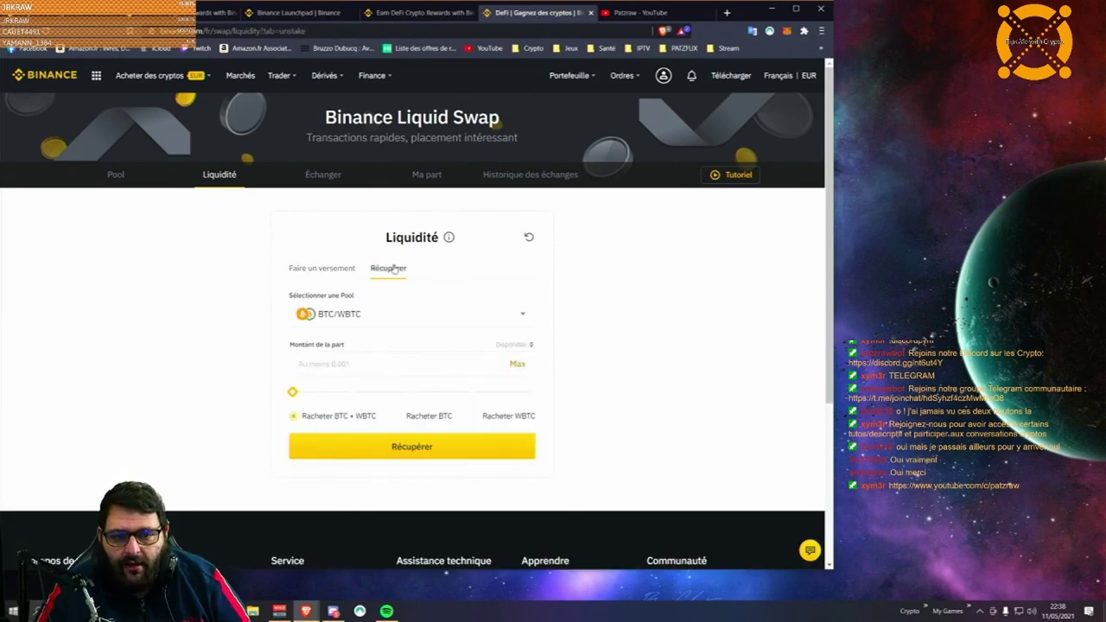
{"action": "left_click", "coordinate": [402, 318]}
{"action": "scroll", "coordinate": [377, 388], "scroll_direction": "down", "scroll_amount": 2}
{"action": "scroll", "coordinate": [354, 367], "scroll_direction": "up", "scroll_amount": 2}
{"action": "left_click", "coordinate": [349, 368]}
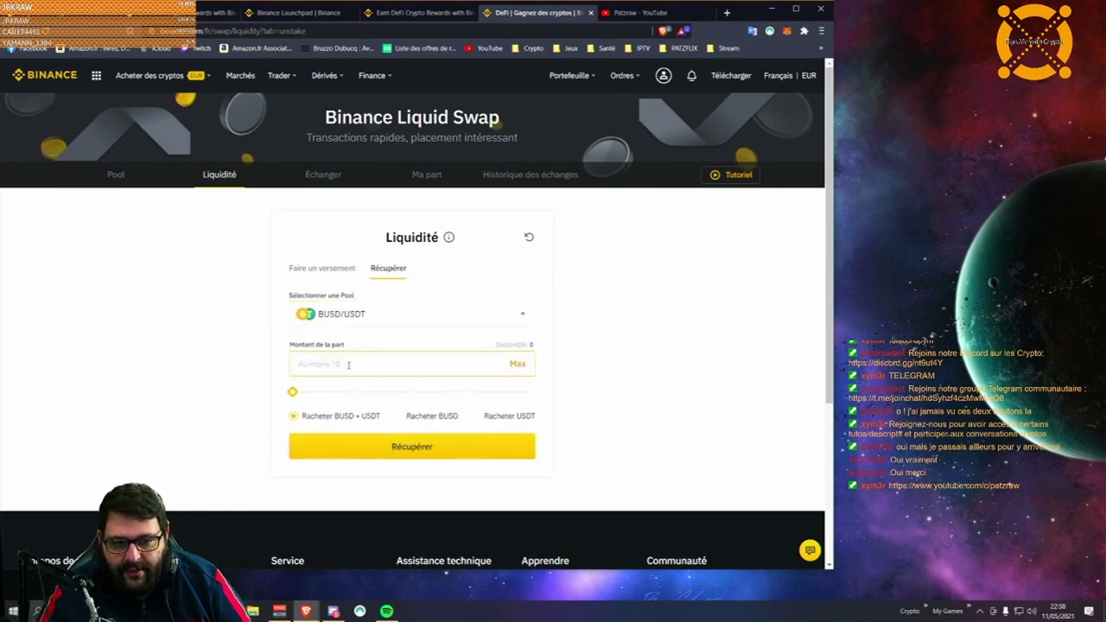
{"action": "left_click", "coordinate": [516, 363]}
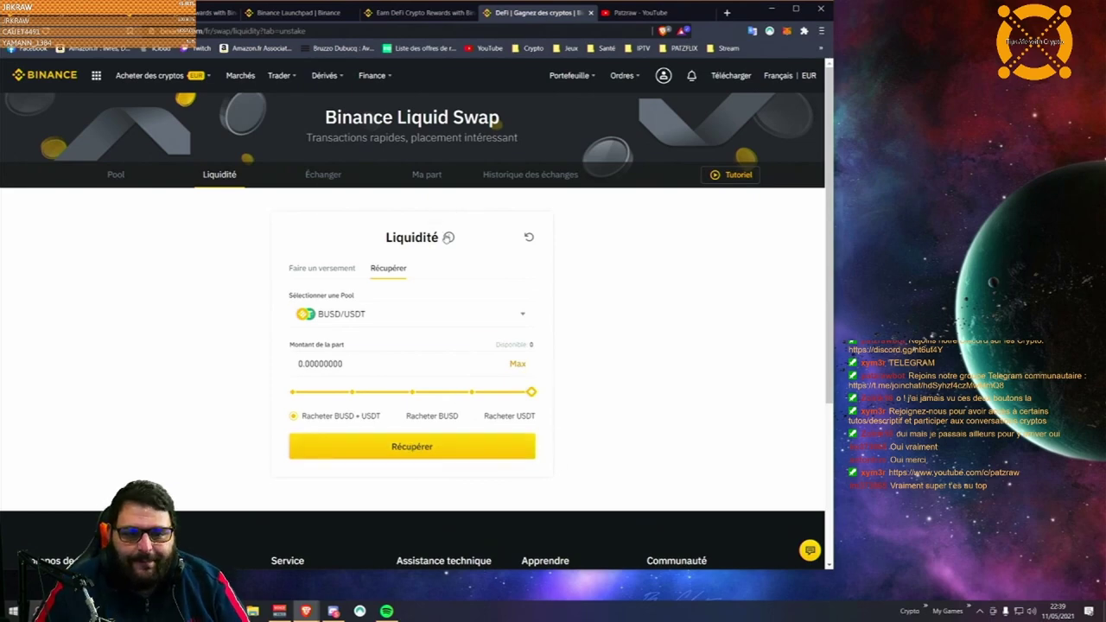
Step: Open Liquid Swap's exchange form and view the tokens that can be bought with BTC, keeping WBTC selected
{"action": "left_click", "coordinate": [341, 175]}
{"action": "left_click", "coordinate": [432, 174]}
{"action": "left_click", "coordinate": [328, 175]}
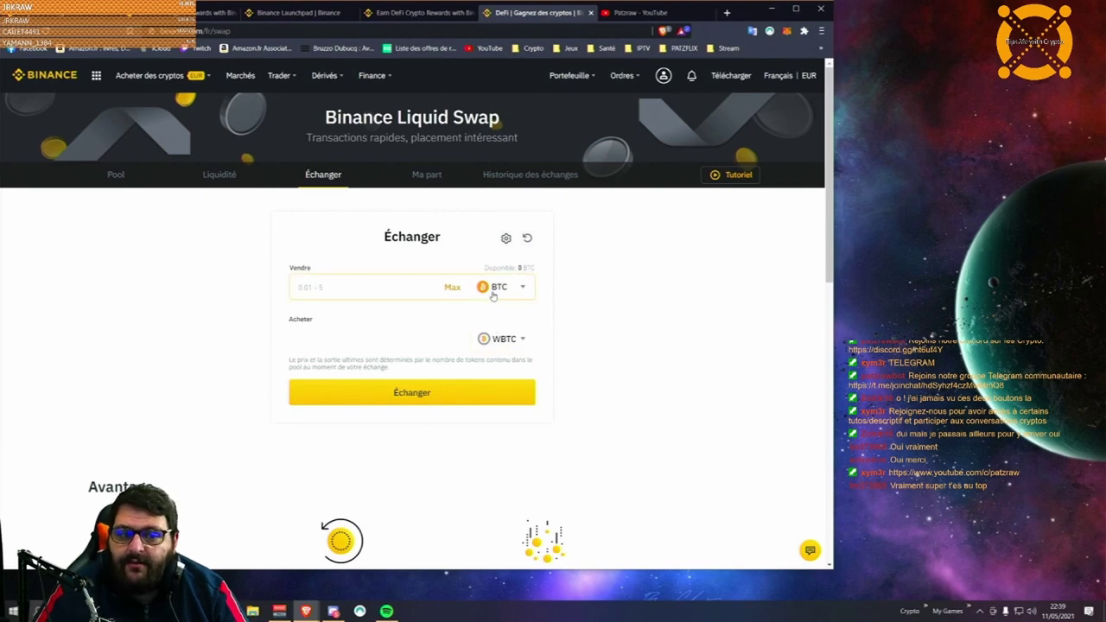
{"action": "left_click", "coordinate": [525, 346]}
{"action": "left_click", "coordinate": [522, 347]}
{"action": "left_click", "coordinate": [523, 347]}
{"action": "left_click", "coordinate": [519, 350]}
{"action": "left_click", "coordinate": [519, 349]}
{"action": "mouse_move", "coordinate": [533, 378]}
{"action": "left_mouse_down"}
{"action": "mouse_move", "coordinate": [533, 431]}
{"action": "mouse_move", "coordinate": [530, 373]}
{"action": "left_mouse_up"}
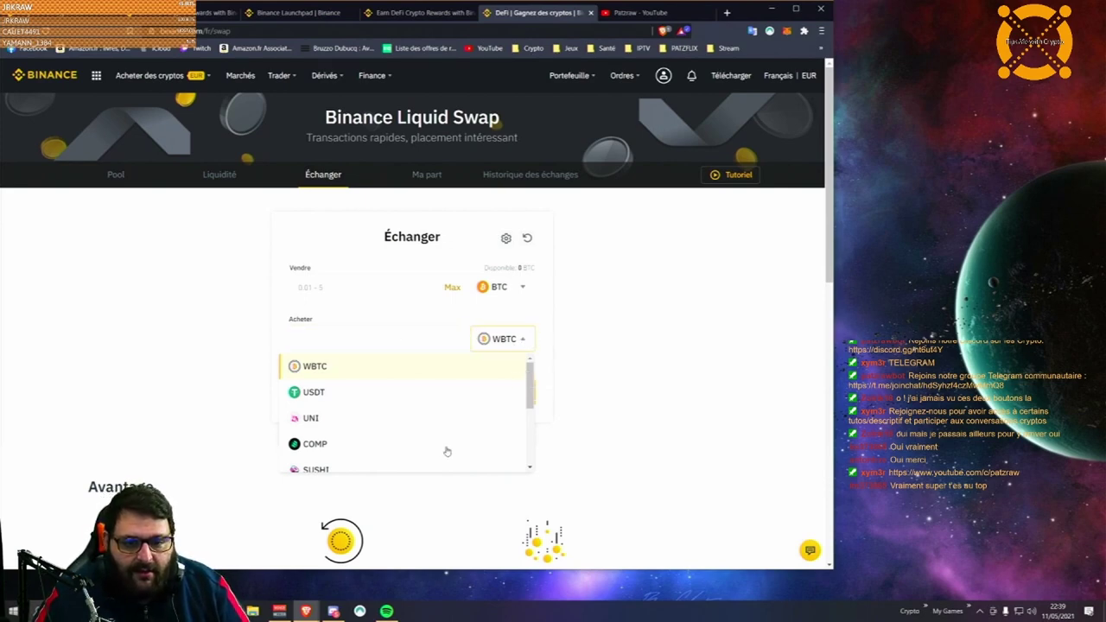
{"action": "triple_click", "coordinate": [625, 355]}
{"action": "left_click", "coordinate": [632, 324]}
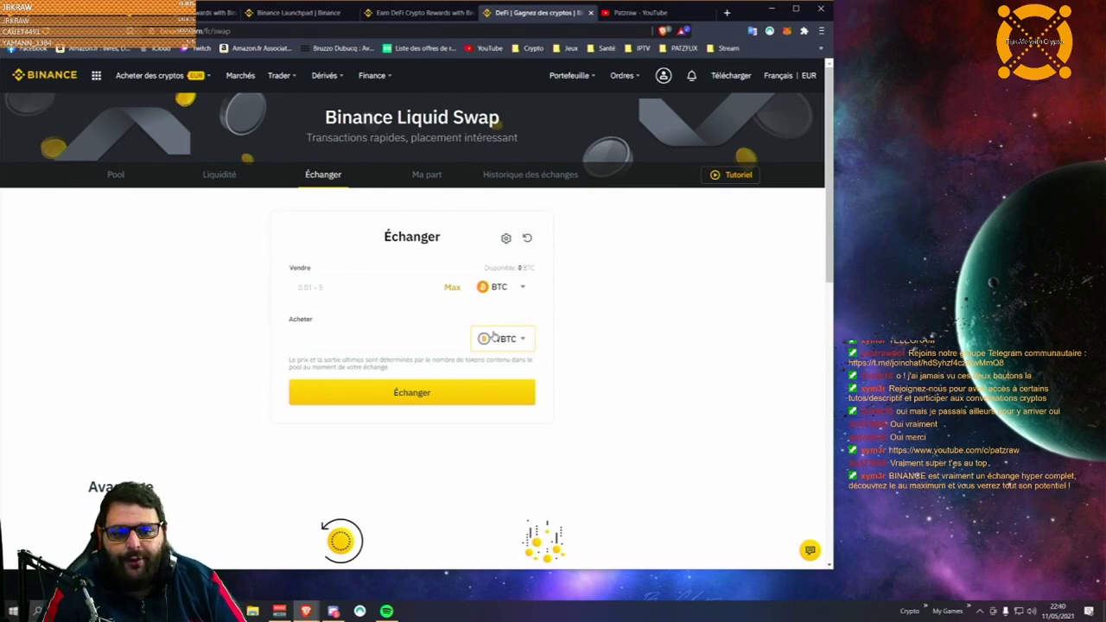
Step: Open the spot wallet, visit the BTC purchase page, and return to the wallet
{"action": "mouse_move", "coordinate": [568, 75]}
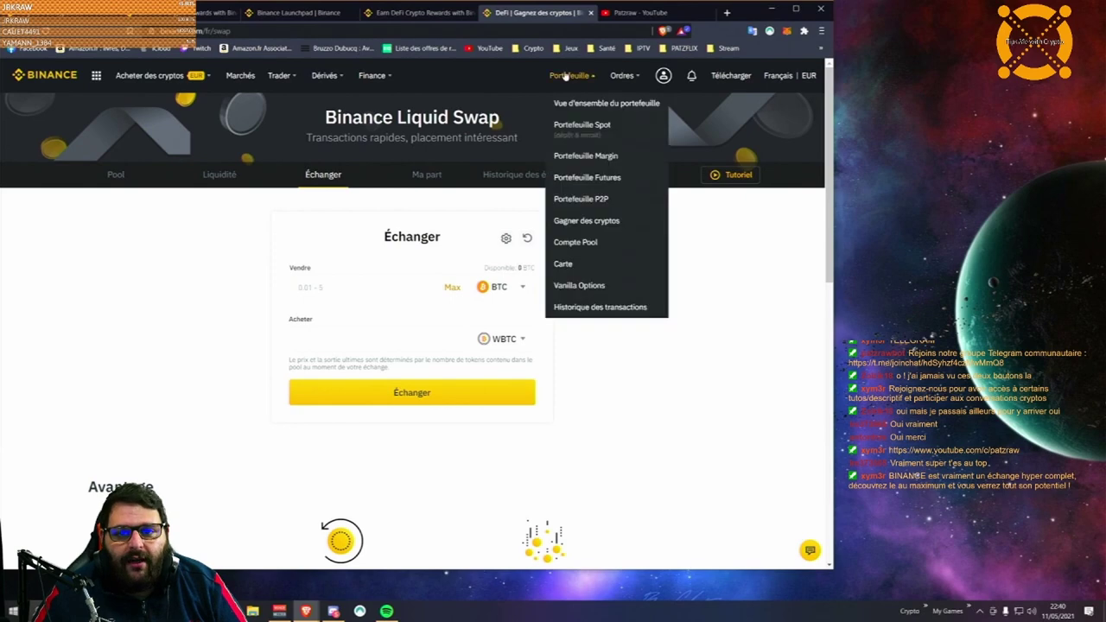
{"action": "left_click", "coordinate": [591, 126]}
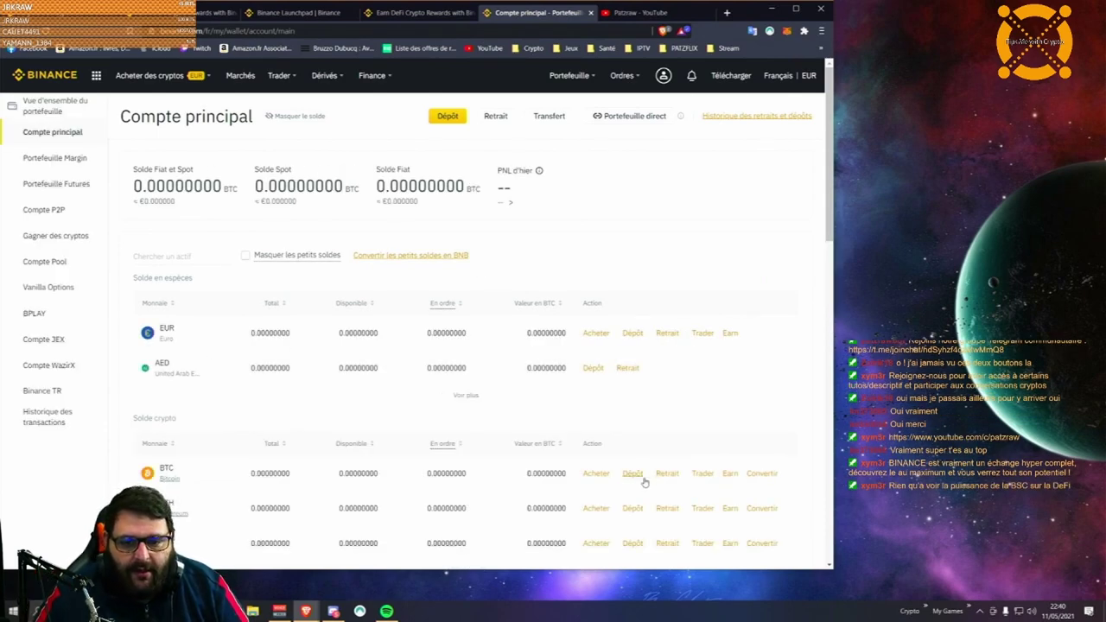
{"action": "left_click", "coordinate": [597, 475]}
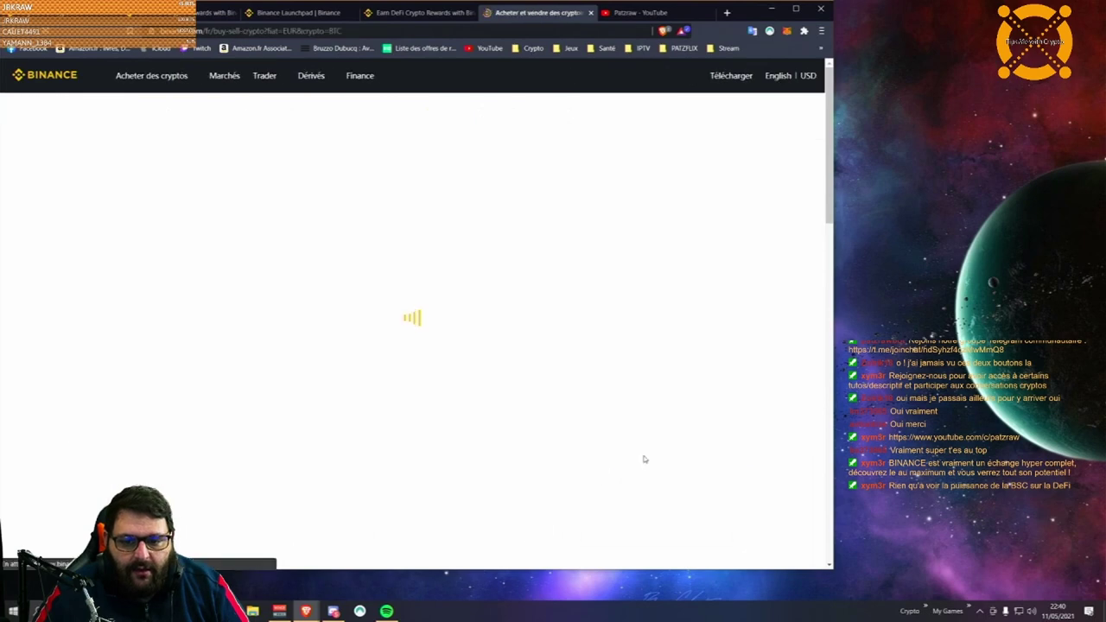
{"action": "key", "text": "alt+Left"}
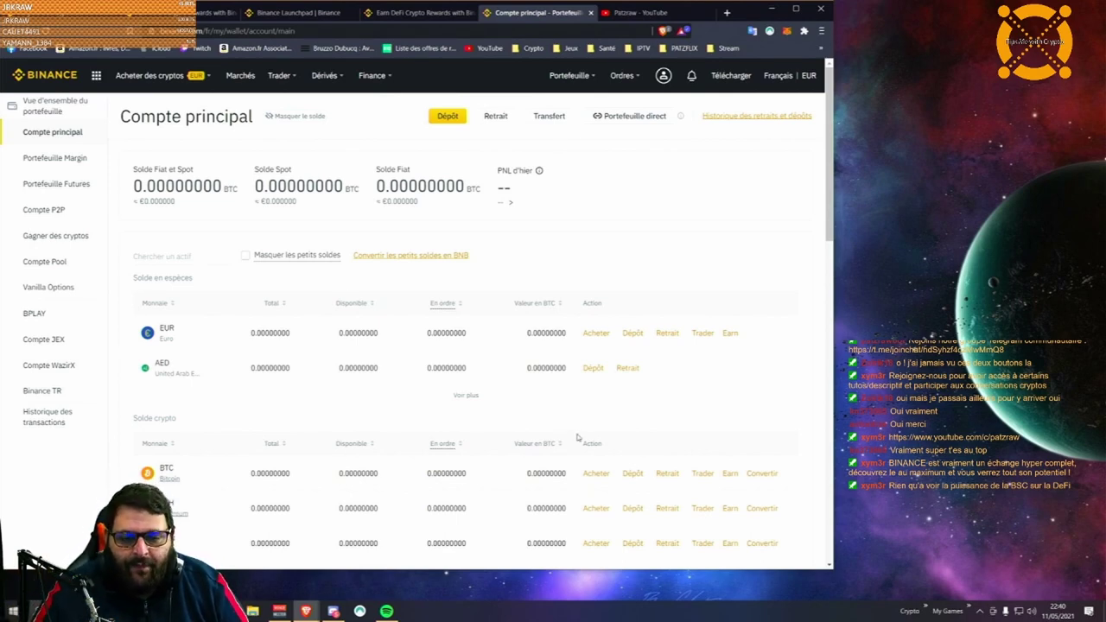
Step: Look over the actions offered for each crypto in the wallet, open the BTC deposit page, and view the list of wallets
{"action": "mouse_move", "coordinate": [293, 79]}
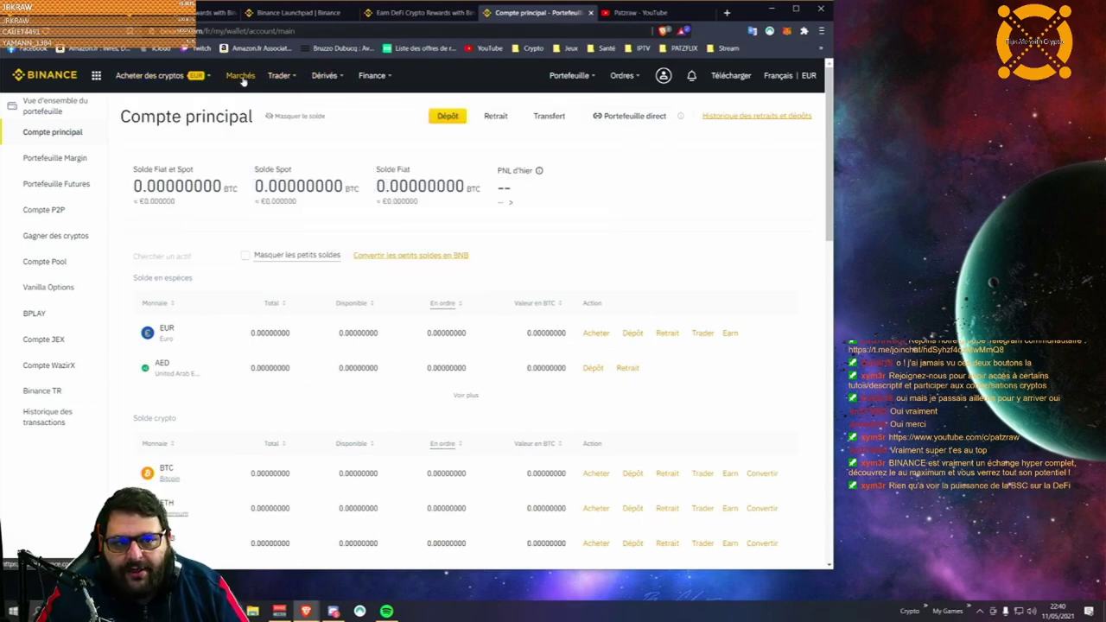
{"action": "mouse_move", "coordinate": [183, 79]}
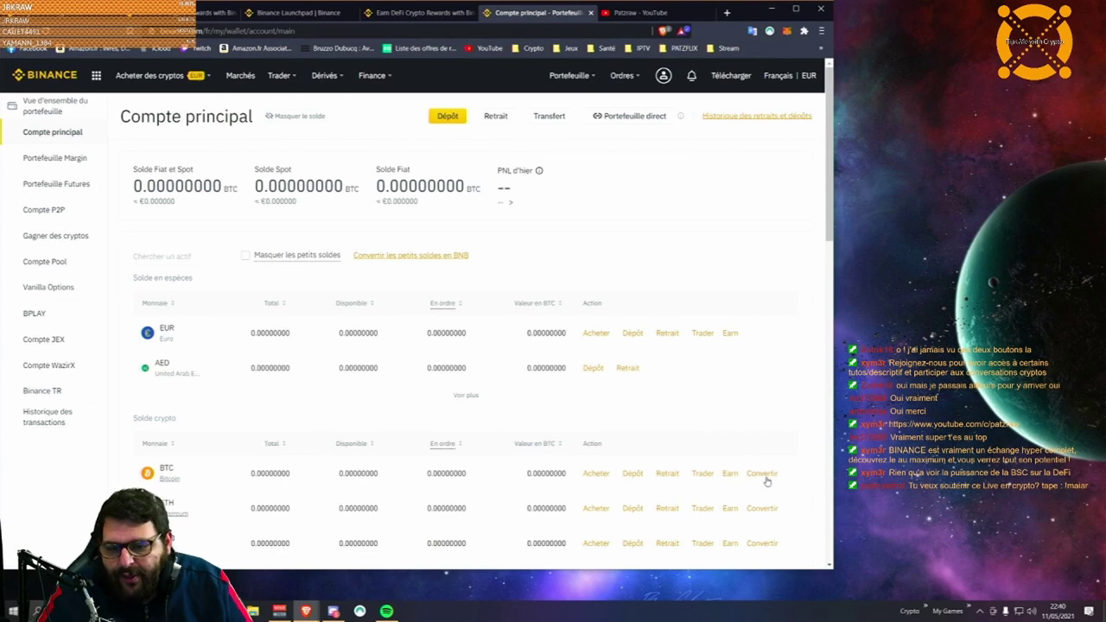
{"action": "scroll", "coordinate": [767, 474], "scroll_direction": "down", "scroll_amount": 3}
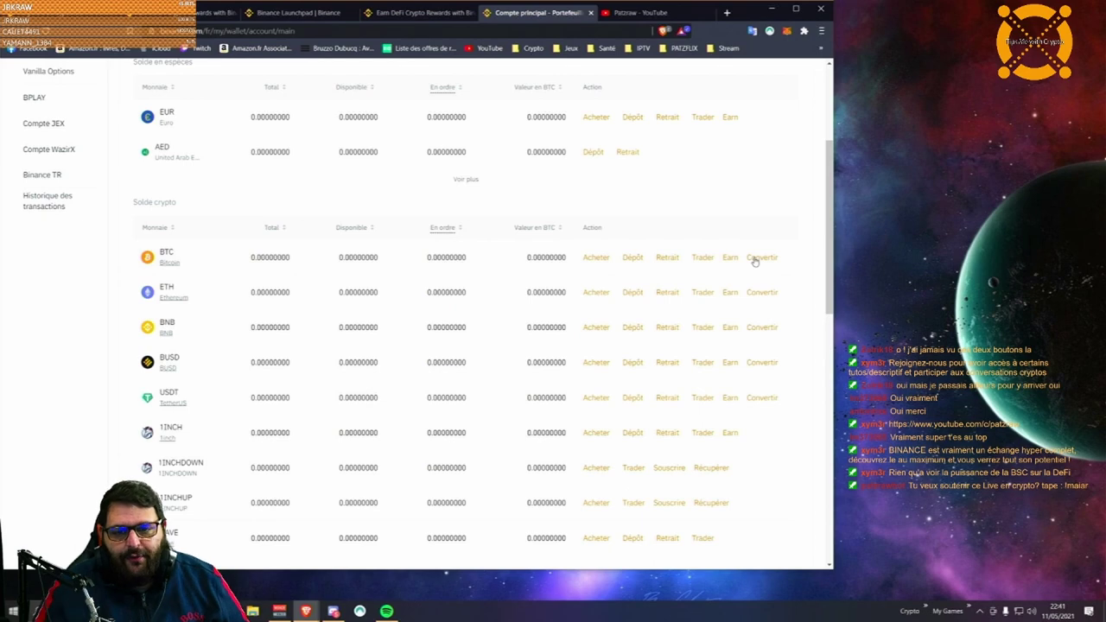
{"action": "left_click", "coordinate": [635, 260]}
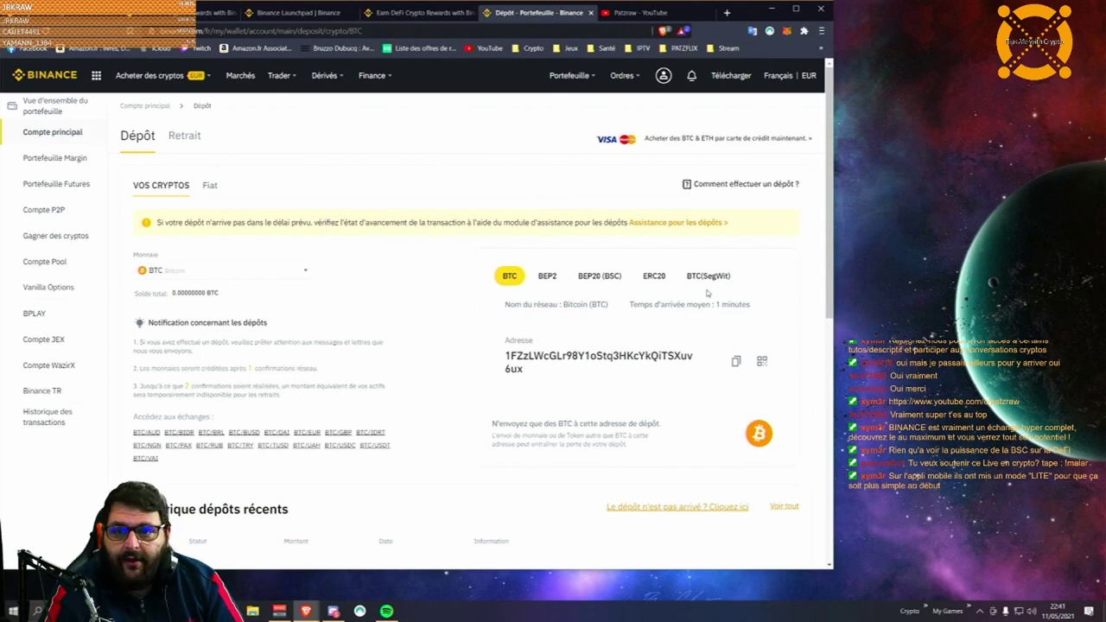
{"action": "mouse_move", "coordinate": [569, 80]}
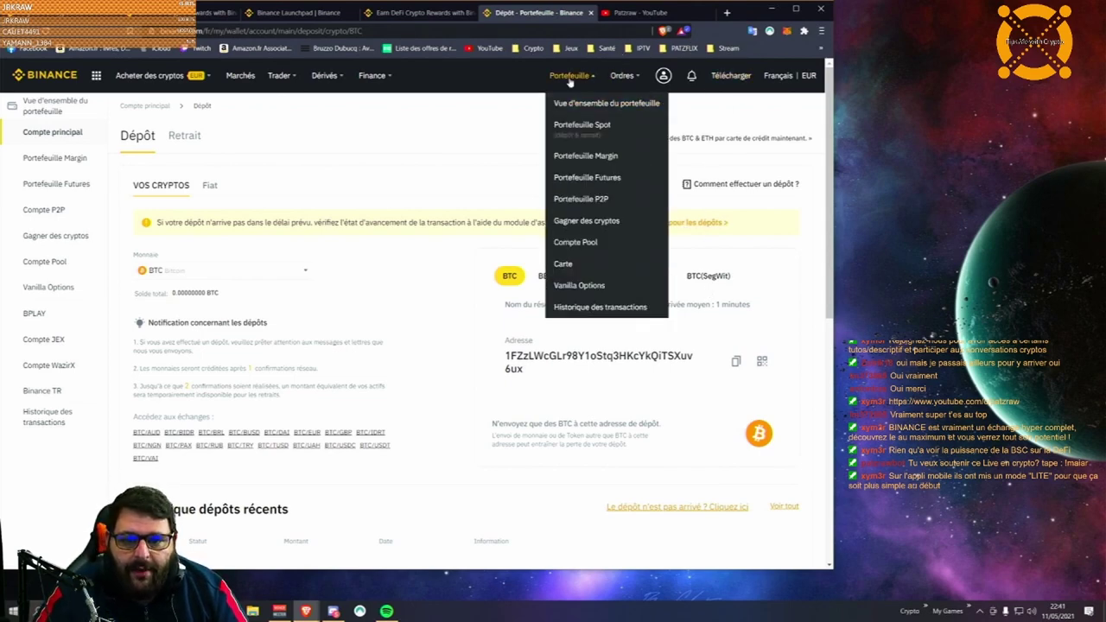
{"action": "mouse_move", "coordinate": [640, 79]}
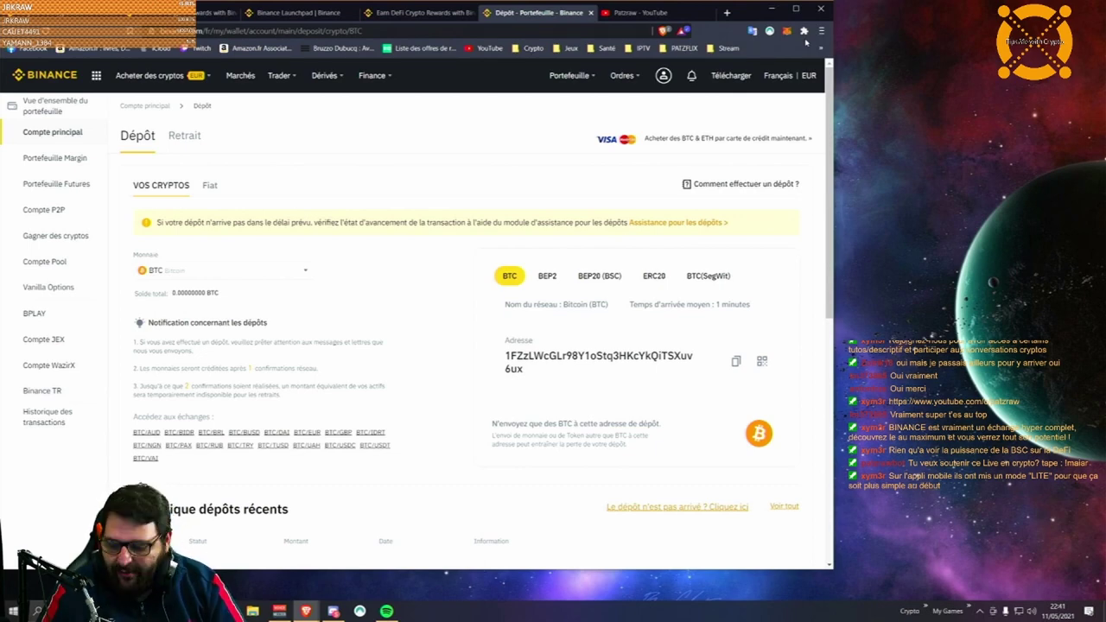
Step: Close the YouTube tab, stay on the BTC deposit page, and reposition the browser window
{"action": "left_click_drag", "start_coordinate": [755, 16], "coordinate": [817, 18]}
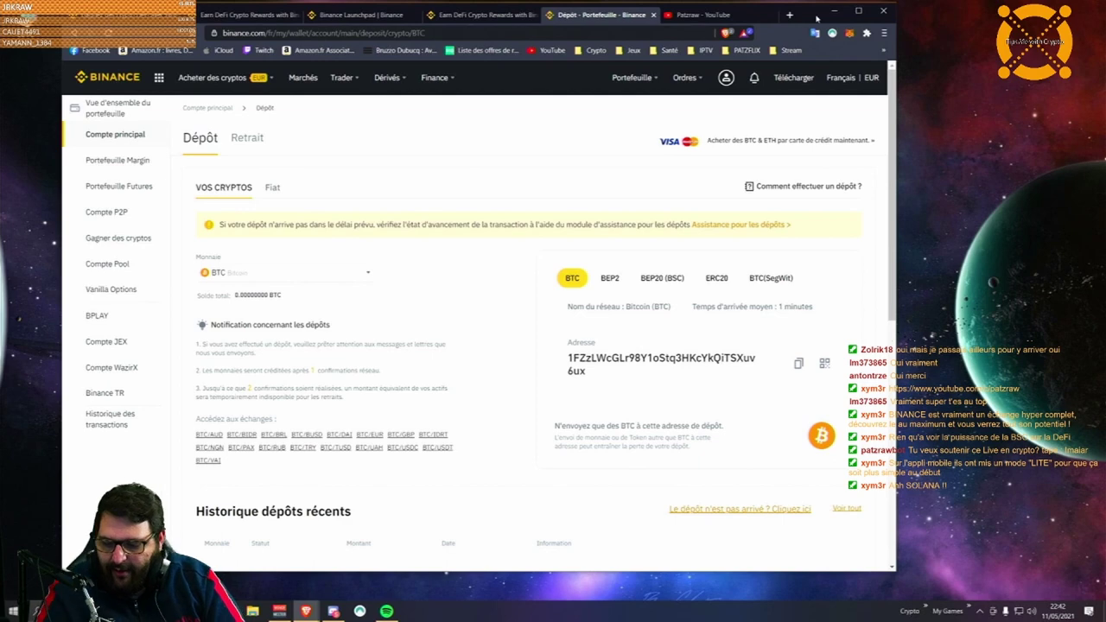
{"action": "left_click", "coordinate": [699, 15]}
{"action": "left_click", "coordinate": [639, 17]}
{"action": "left_click", "coordinate": [772, 15]}
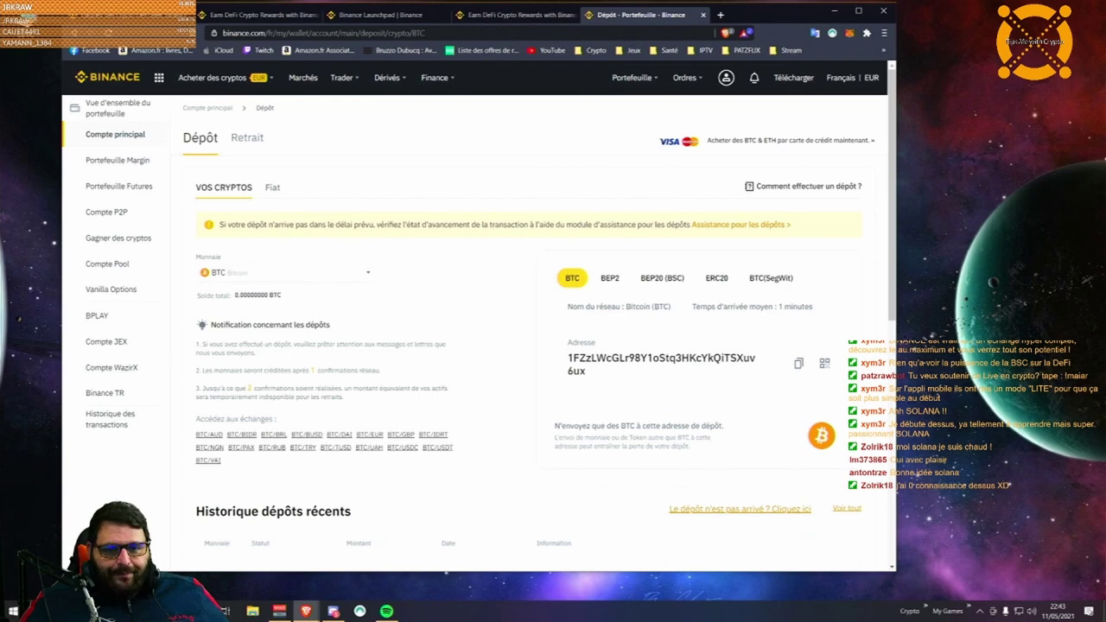
{"action": "left_click_drag", "start_coordinate": [811, 13], "coordinate": [755, 17]}
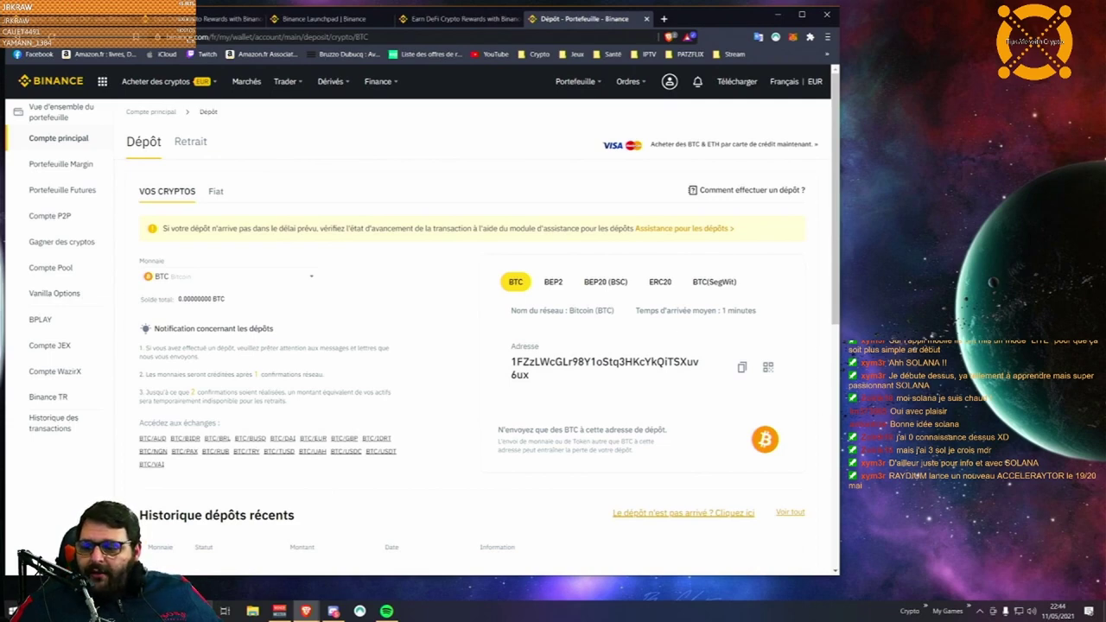
Step: Check the system calendar for May 2021 and close it again
{"action": "left_click", "coordinate": [1056, 611]}
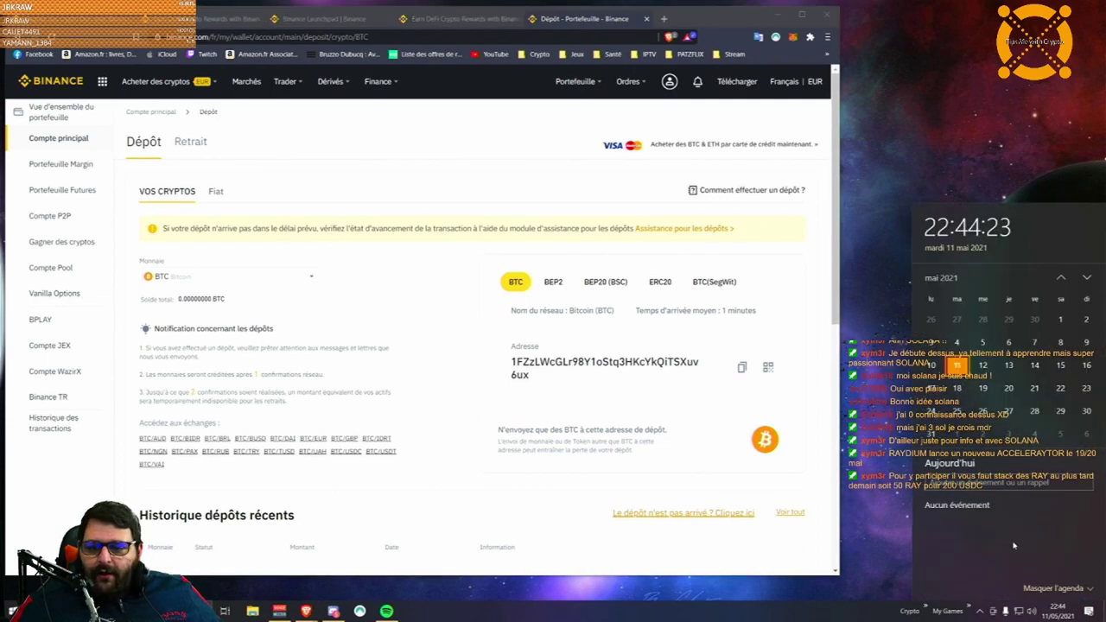
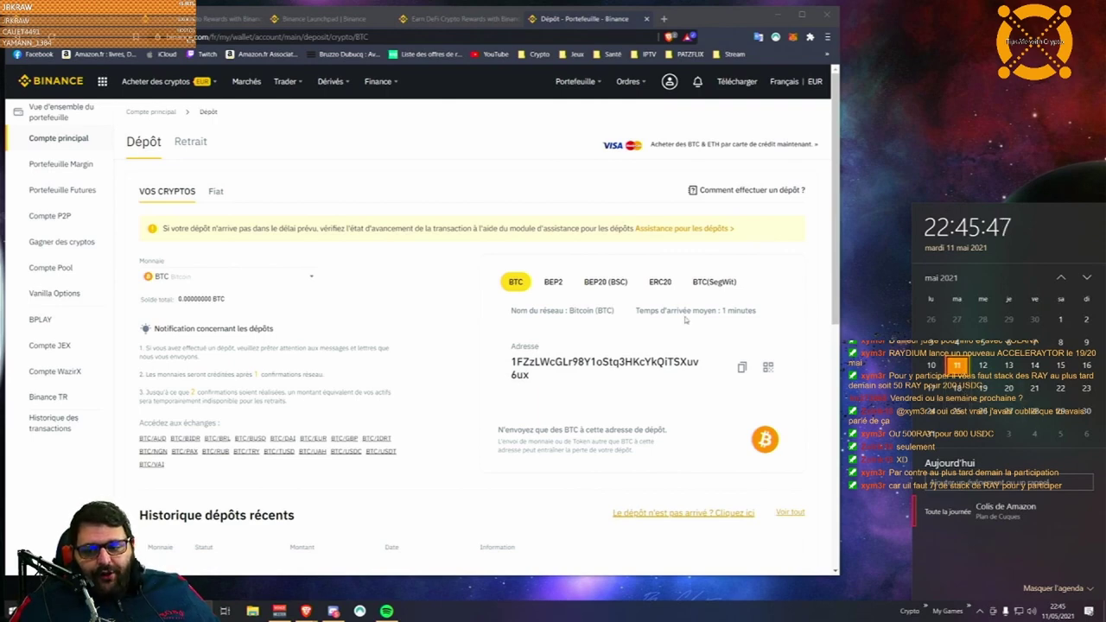
{"action": "left_click", "coordinate": [521, 113]}
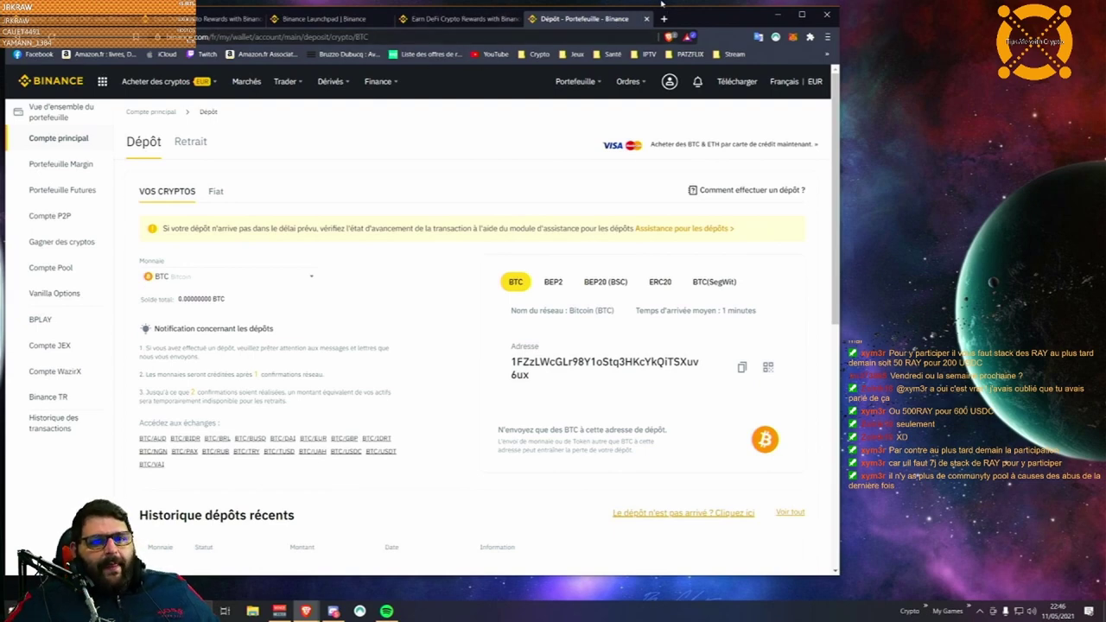
{"action": "left_click", "coordinate": [609, 39]}
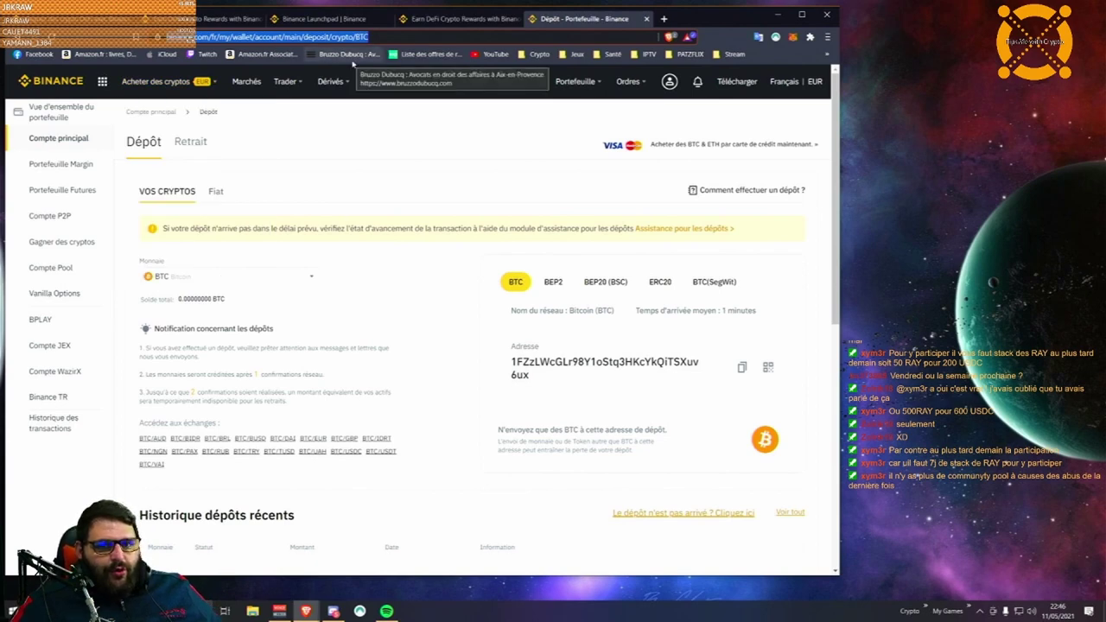
{"action": "left_click", "coordinate": [440, 39]}
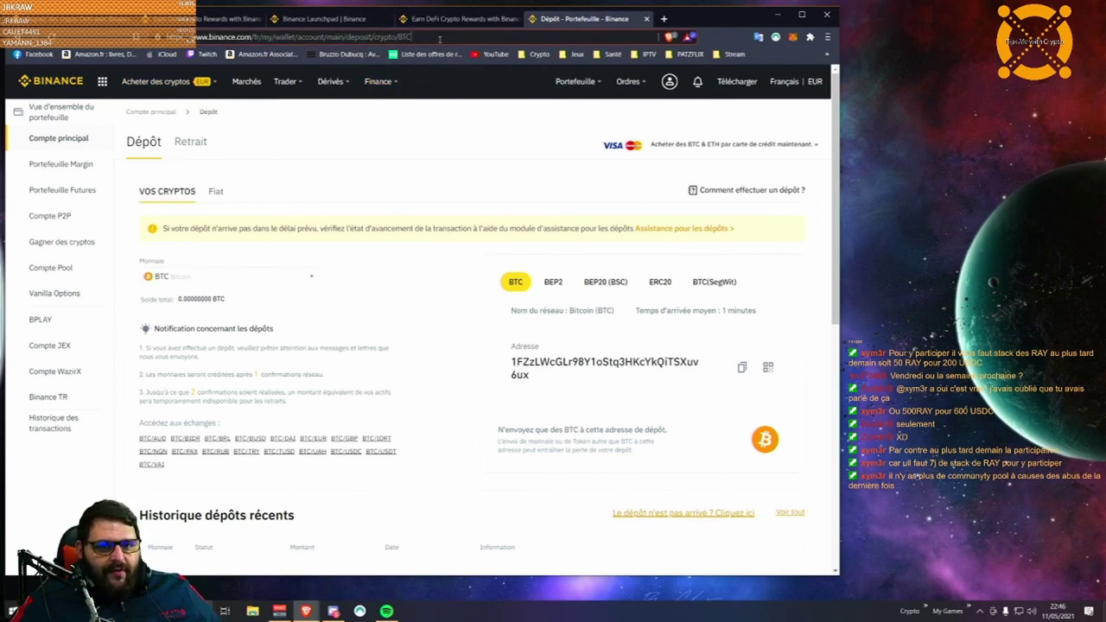
Step: Close the BTC deposit, Launchpad and DeFi rewards tabs, keeping only the French Binance Earn overview open
{"action": "left_click", "coordinate": [645, 18]}
{"action": "left_click", "coordinate": [517, 18]}
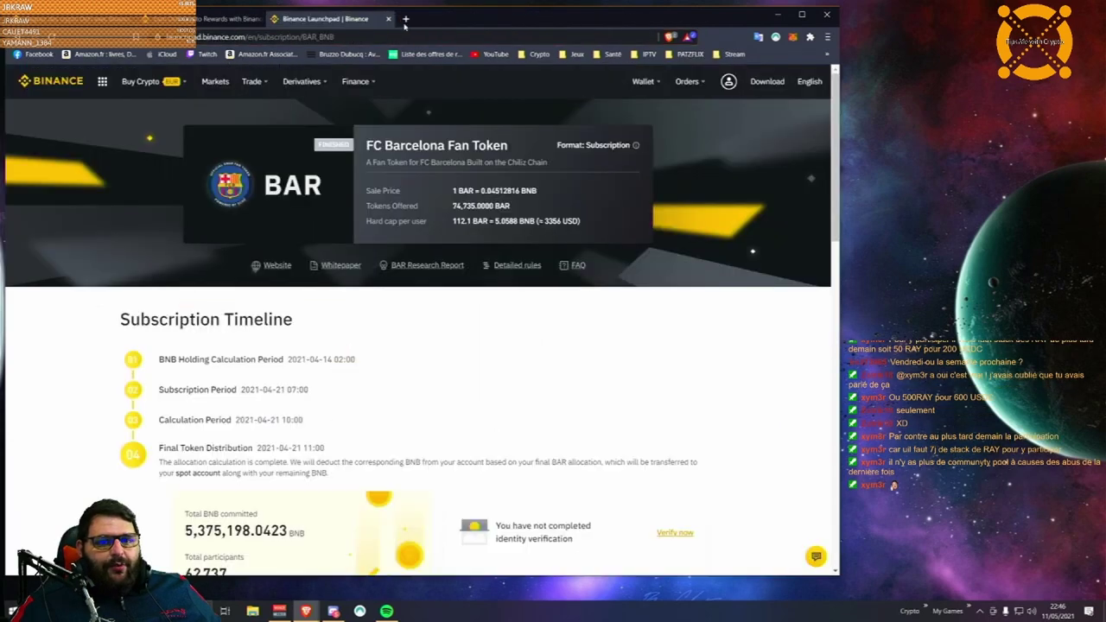
{"action": "left_click", "coordinate": [388, 18]}
{"action": "left_click", "coordinate": [260, 19]}
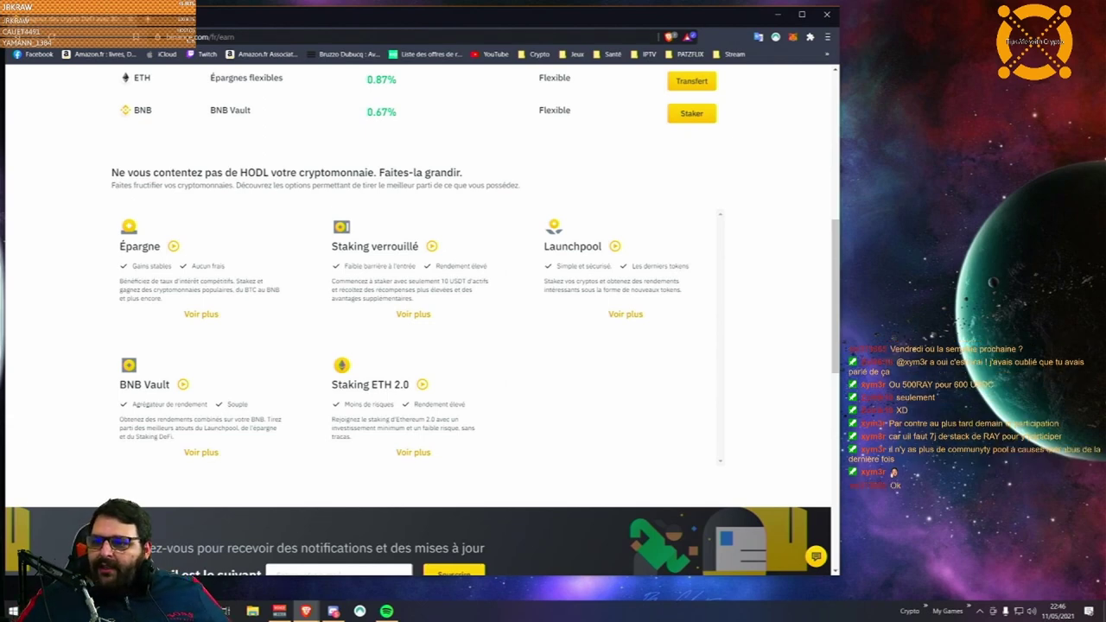
Step: Load the bookmarked Raydium Swap page from the Crypto bookmarks in place of the Binance Earn page
{"action": "left_click", "coordinate": [973, 219]}
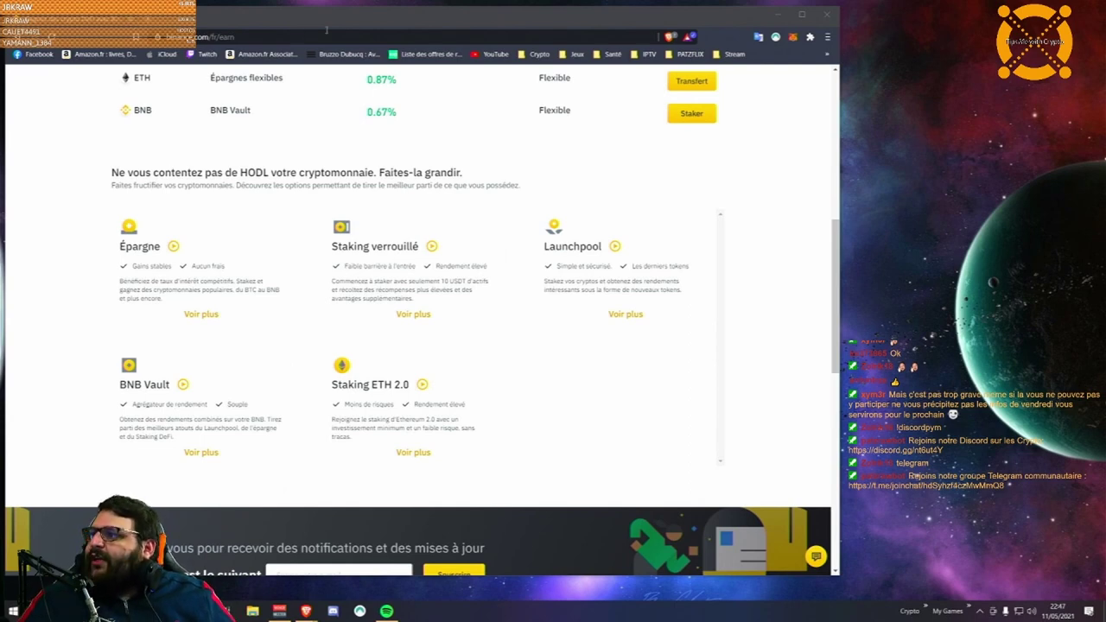
{"action": "left_click", "coordinate": [191, 41]}
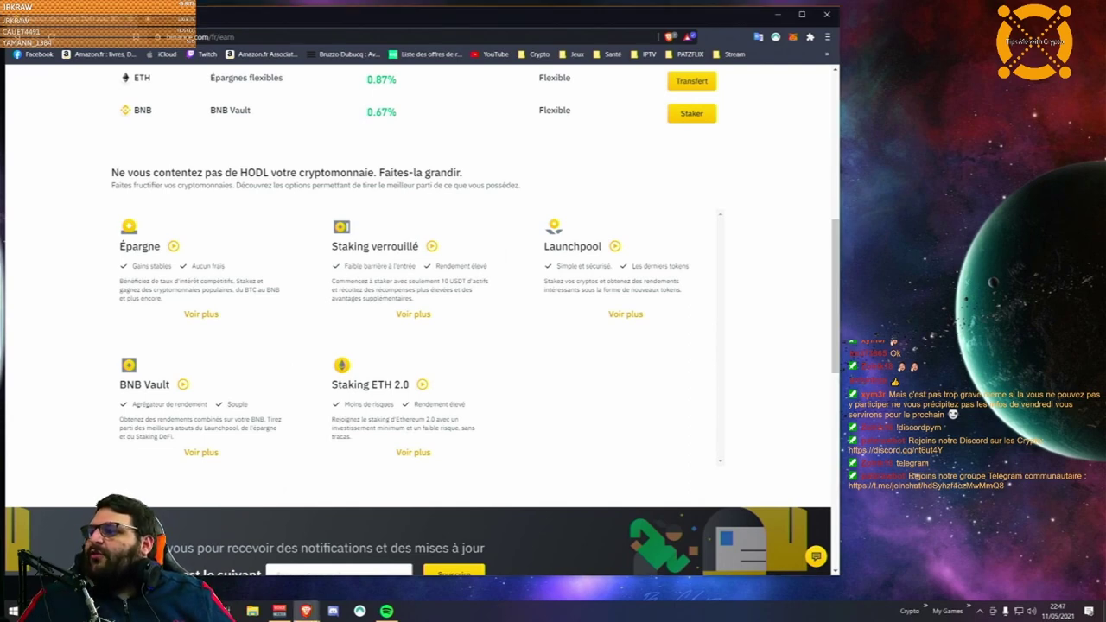
{"action": "left_click", "coordinate": [531, 36]}
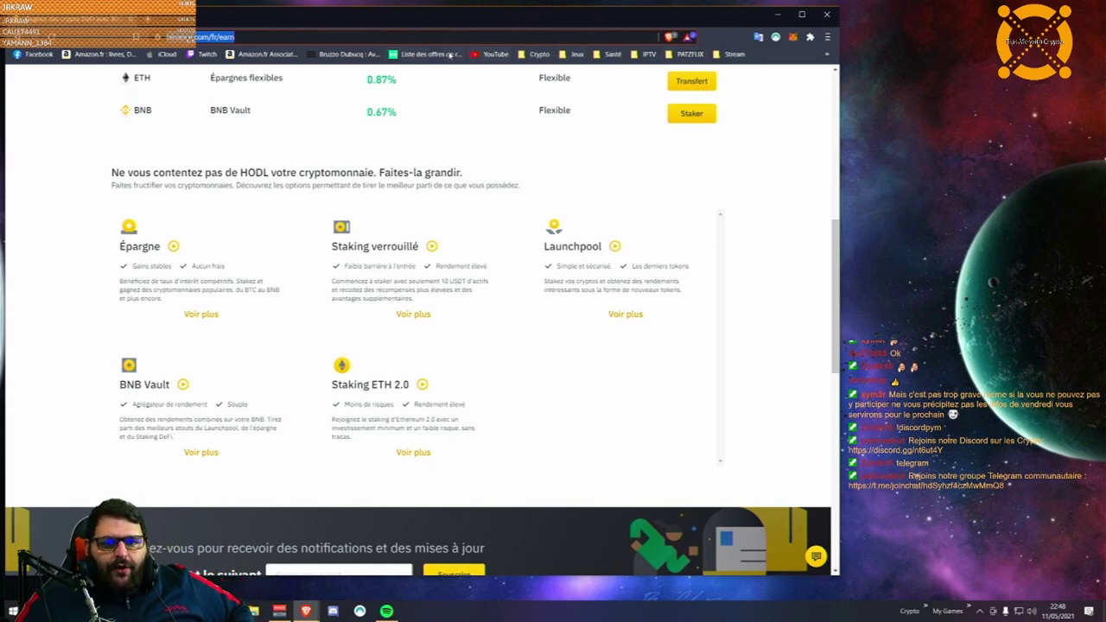
{"action": "left_click", "coordinate": [548, 56]}
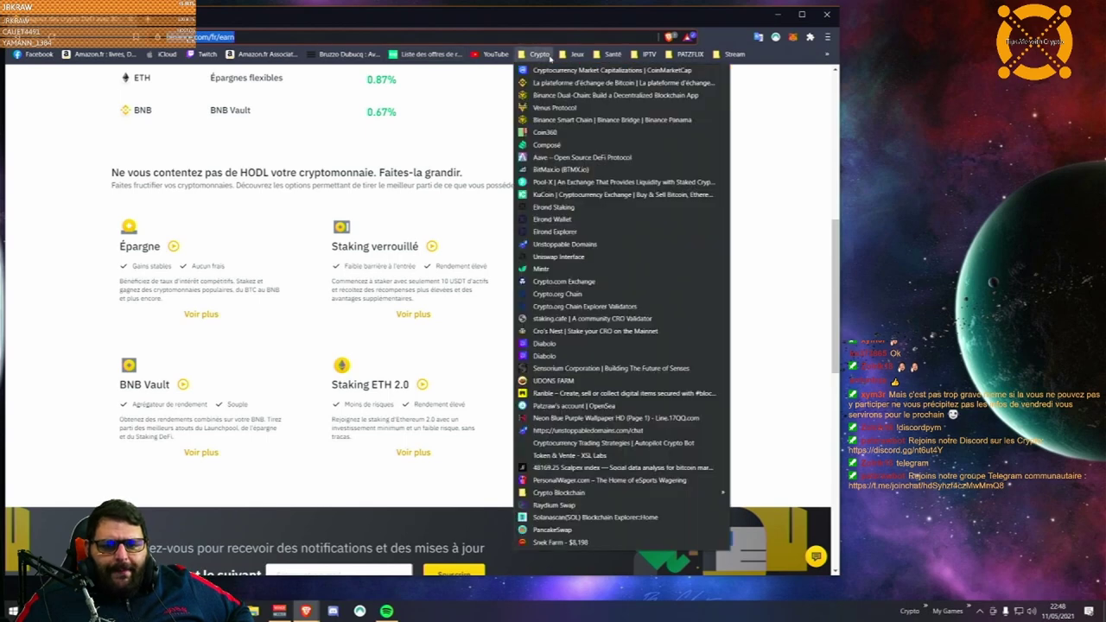
{"action": "left_click", "coordinate": [554, 505]}
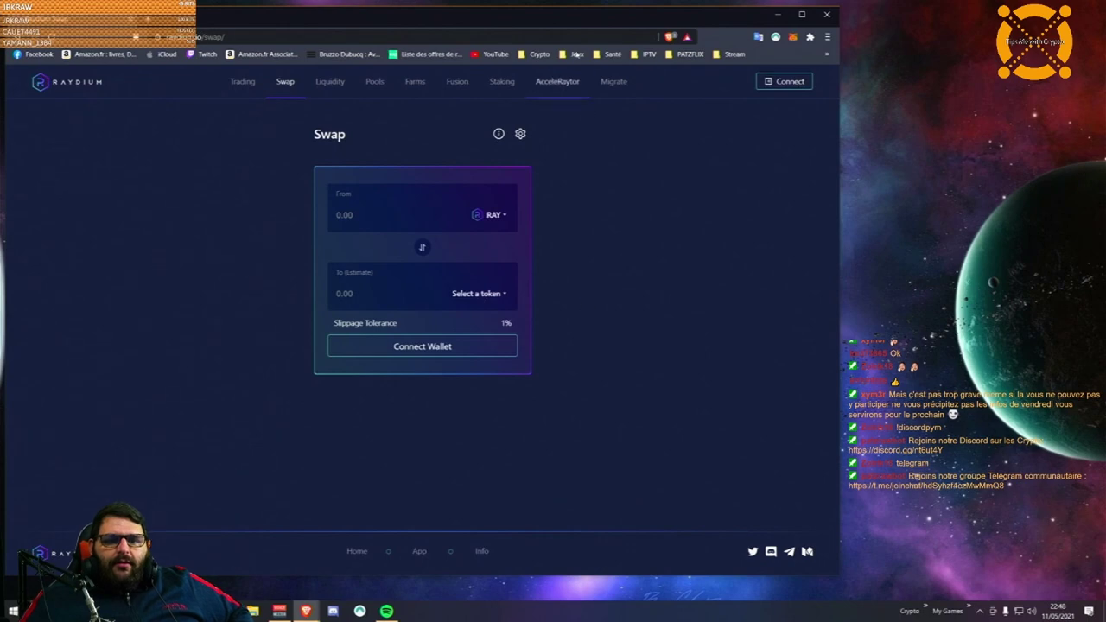
Step: Bring up Raydium's AcceleRaytor pools and review the list of wallets available for connection, closing it without choosing one
{"action": "left_click", "coordinate": [579, 83]}
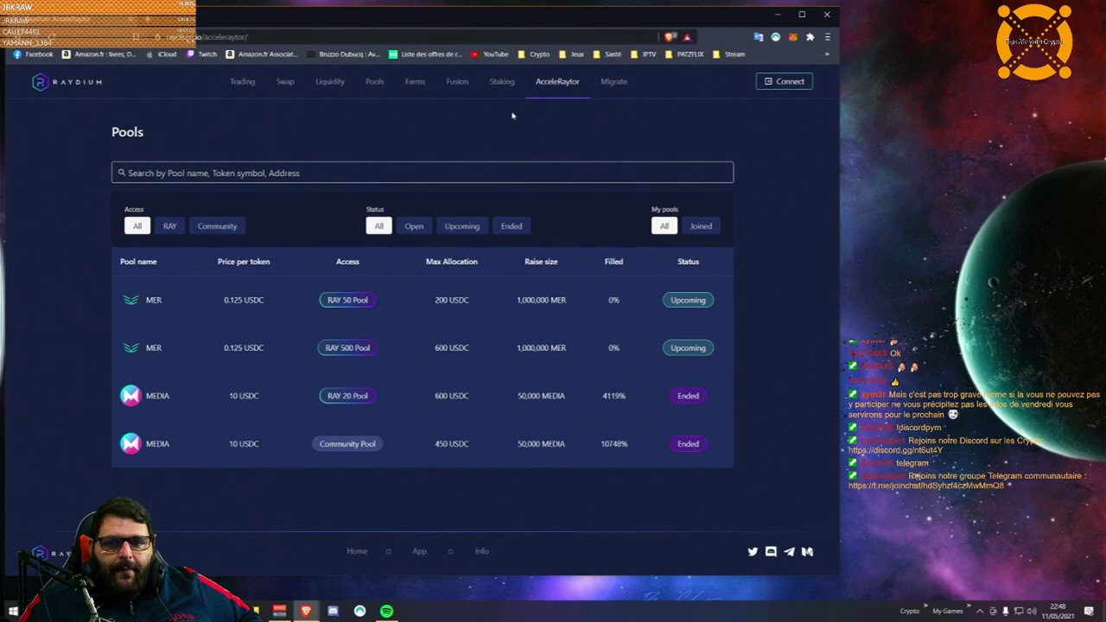
{"action": "left_click", "coordinate": [781, 83]}
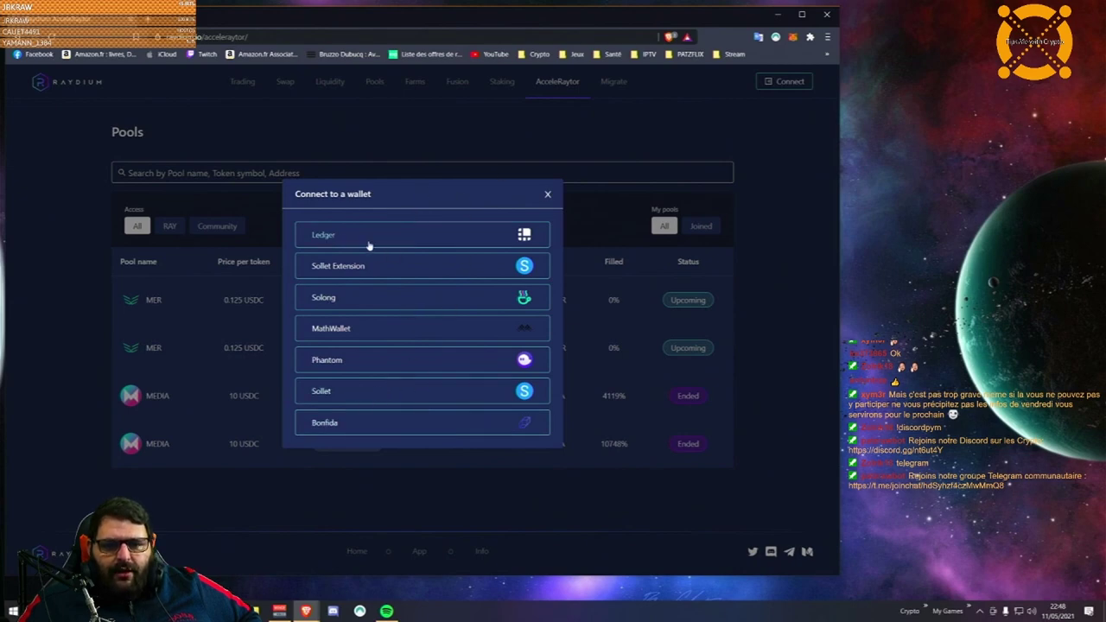
{"action": "left_click", "coordinate": [546, 195]}
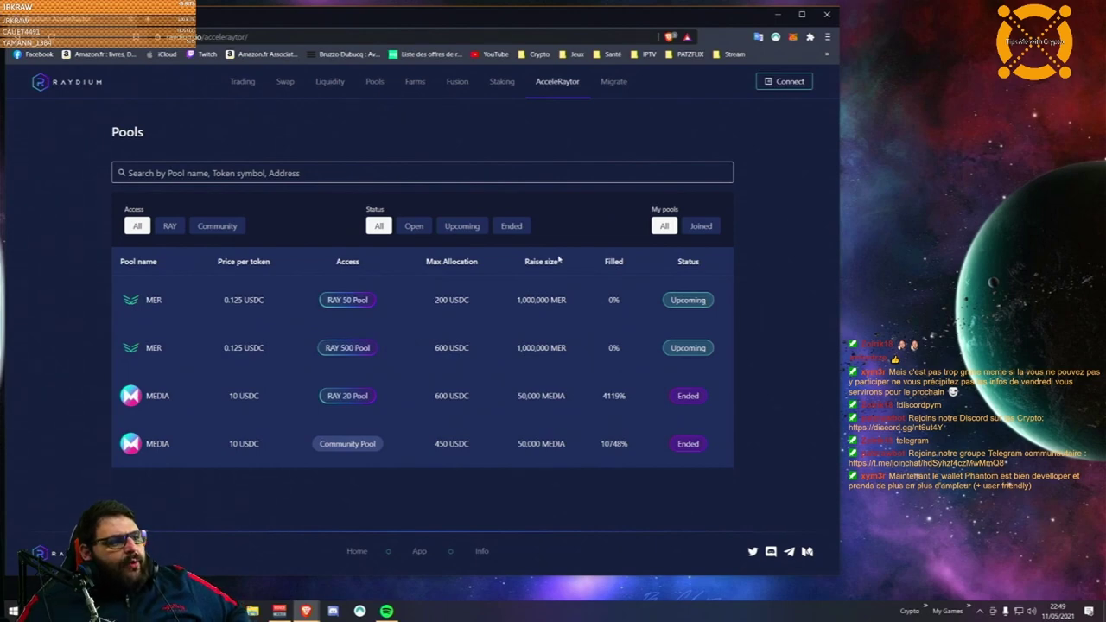
{"action": "left_click", "coordinate": [771, 85]}
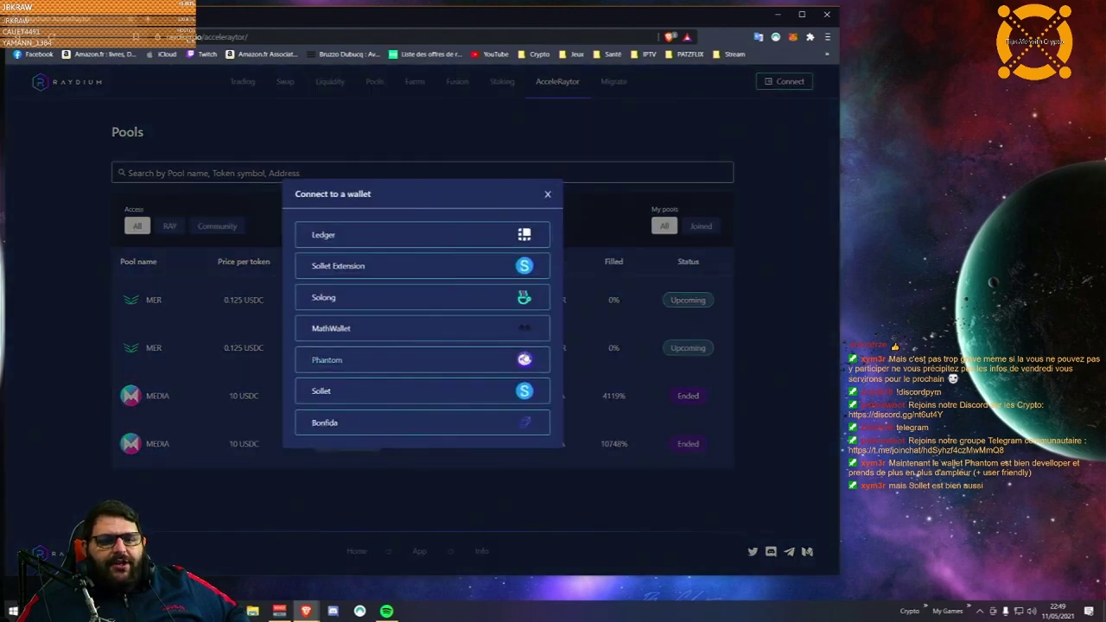
{"action": "left_click", "coordinate": [547, 196]}
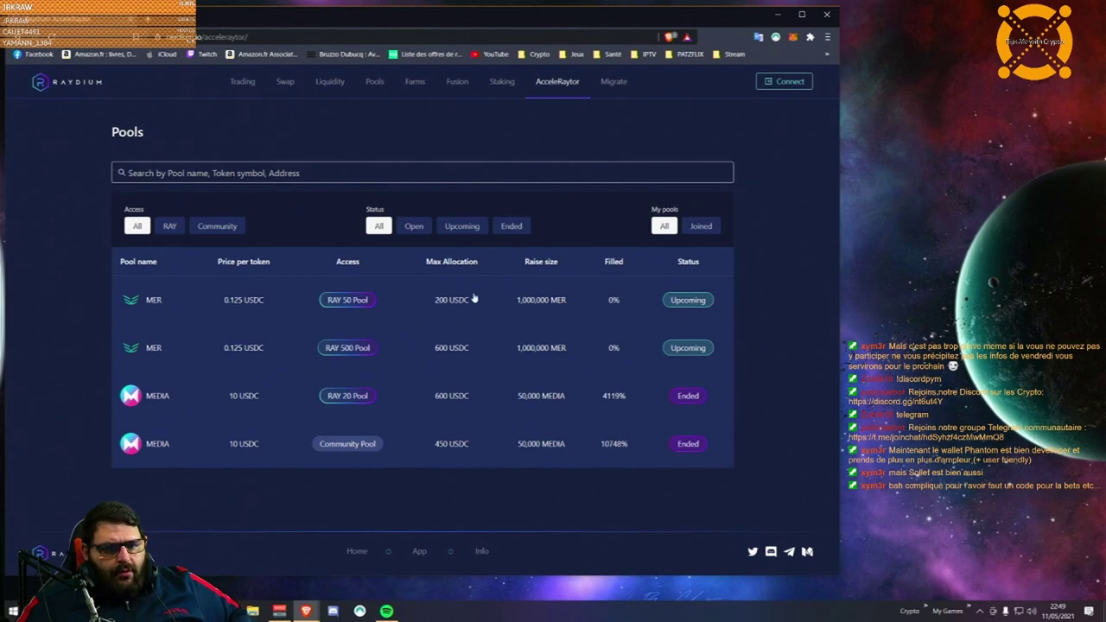
Step: View the MER pool with the 200 USDC maximum allocation, highlight its total raise, and return to the AcceleRaytor pool list
{"action": "left_click_drag", "start_coordinate": [434, 300], "coordinate": [468, 304]}
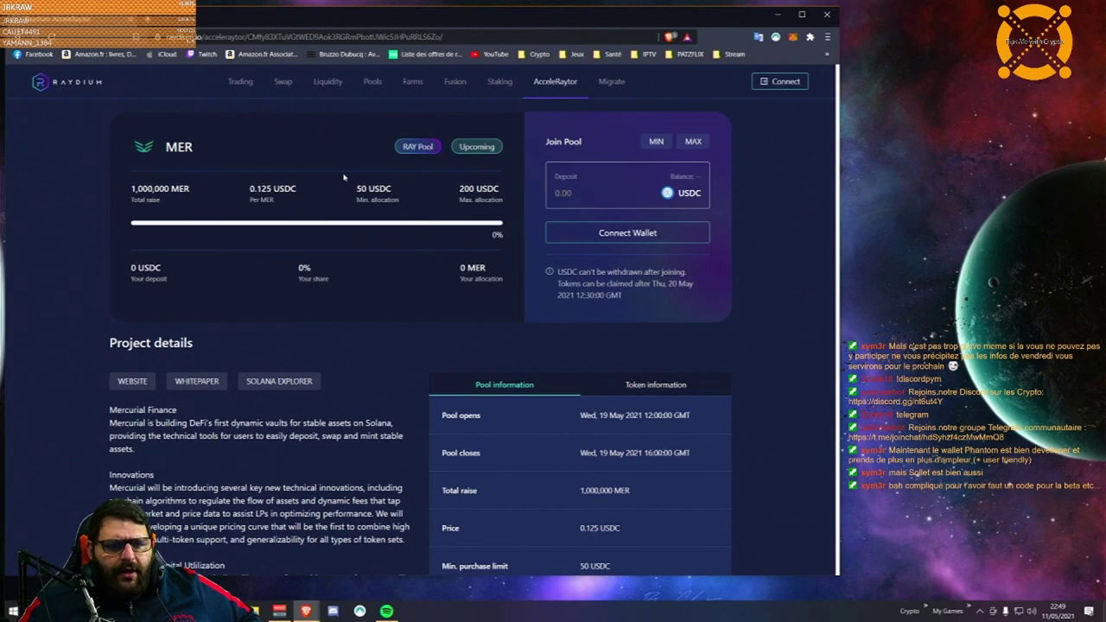
{"action": "left_click_drag", "start_coordinate": [133, 188], "coordinate": [216, 199]}
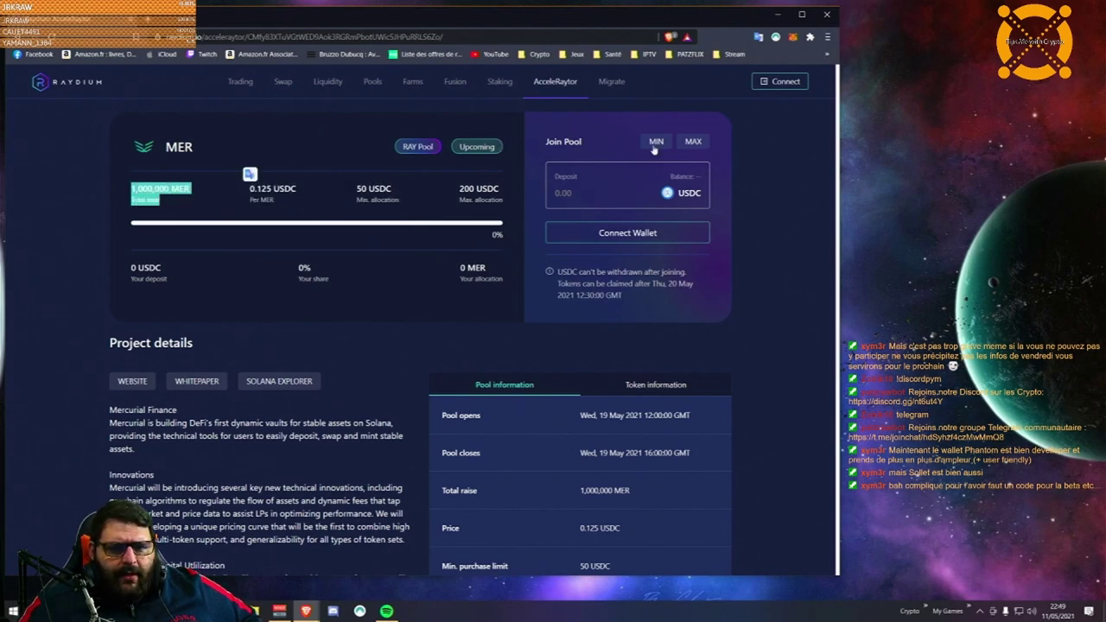
{"action": "left_click", "coordinate": [542, 82]}
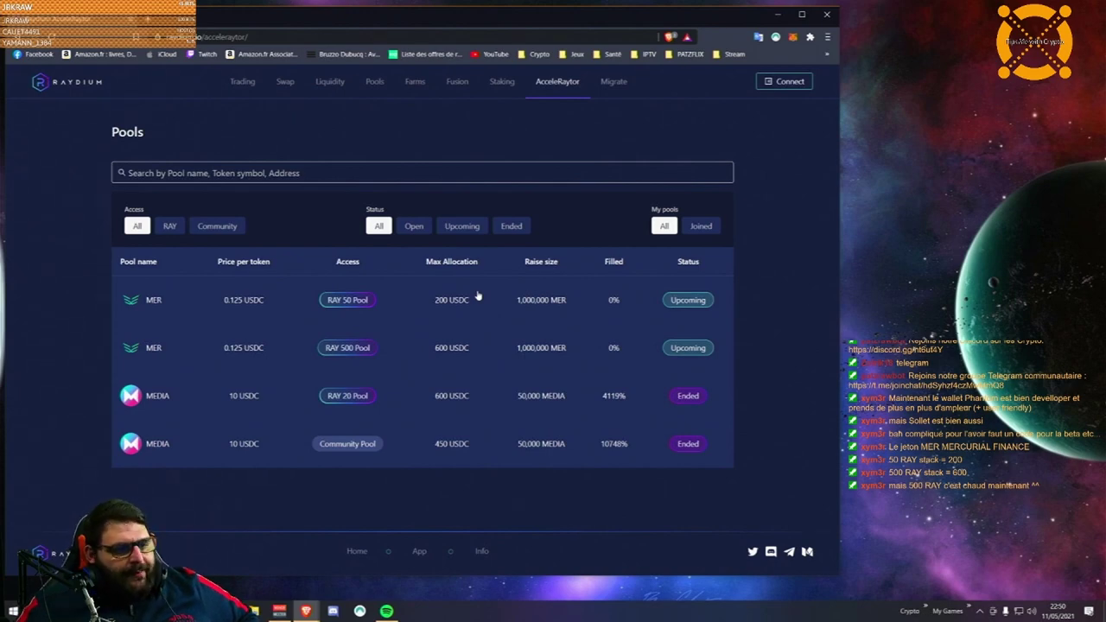
Step: Show Raydium's Staking page, followed by the Fusion Pools list with its rewards and APRs
{"action": "left_click", "coordinate": [503, 81]}
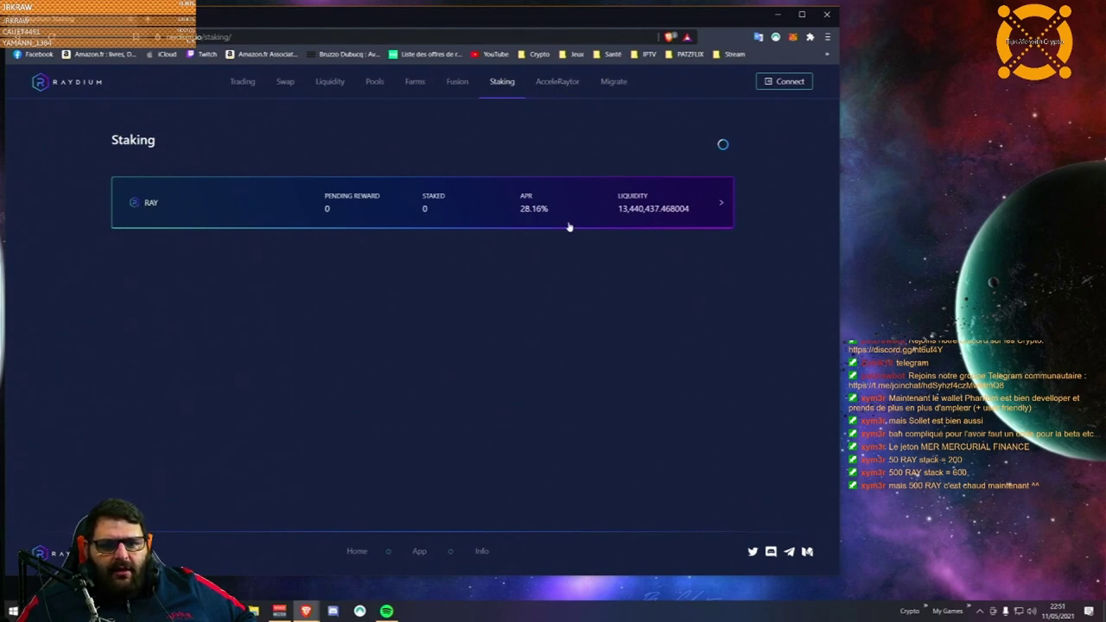
{"action": "left_click", "coordinate": [457, 82]}
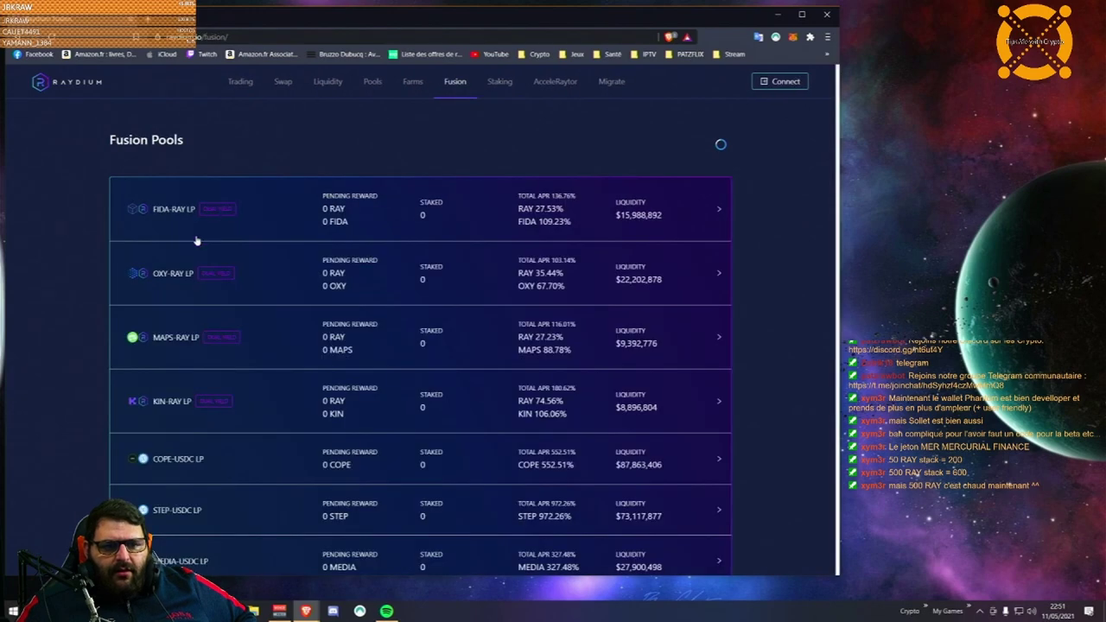
{"action": "scroll", "coordinate": [197, 241], "scroll_direction": "down", "scroll_amount": 4}
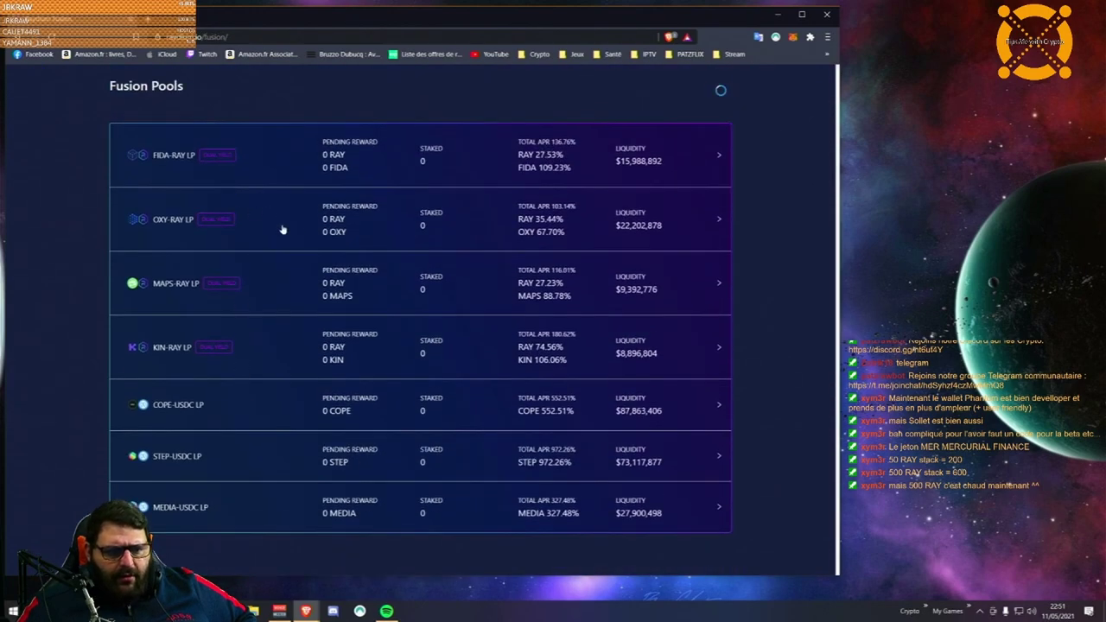
{"action": "scroll", "coordinate": [274, 221], "scroll_direction": "up", "scroll_amount": 1}
Step: Show Raydium's Farms page, expand the RAY-USDT and RAY-USDC farms, and highlight their APRs
{"action": "left_click", "coordinate": [412, 81]}
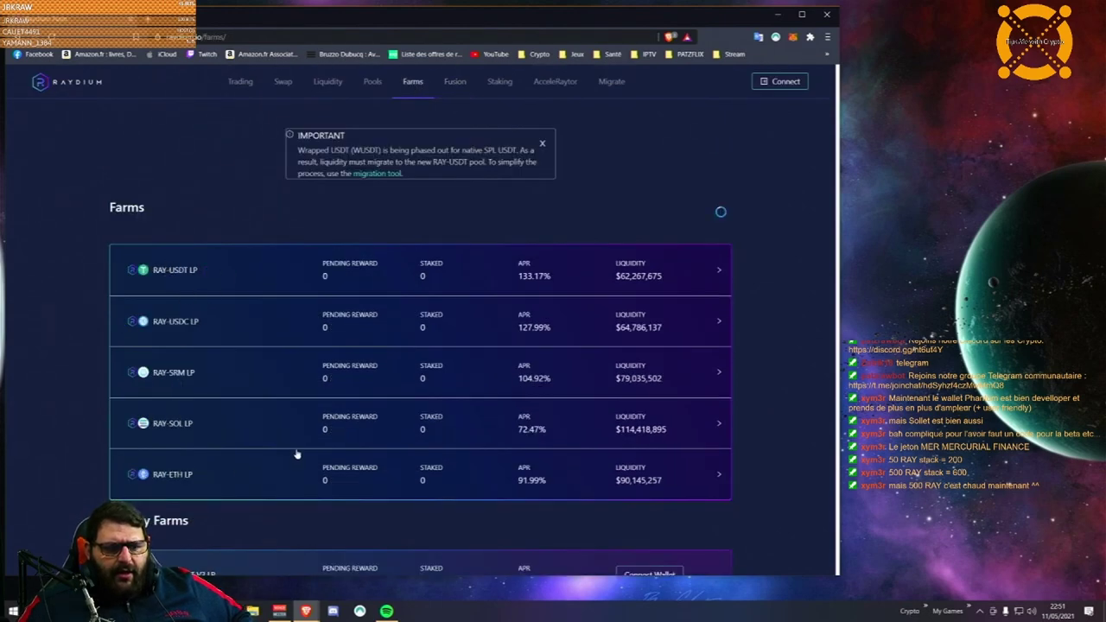
{"action": "scroll", "coordinate": [237, 468], "scroll_direction": "down", "scroll_amount": 2}
{"action": "scroll", "coordinate": [346, 432], "scroll_direction": "down", "scroll_amount": 1}
{"action": "scroll", "coordinate": [521, 352], "scroll_direction": "up", "scroll_amount": 3}
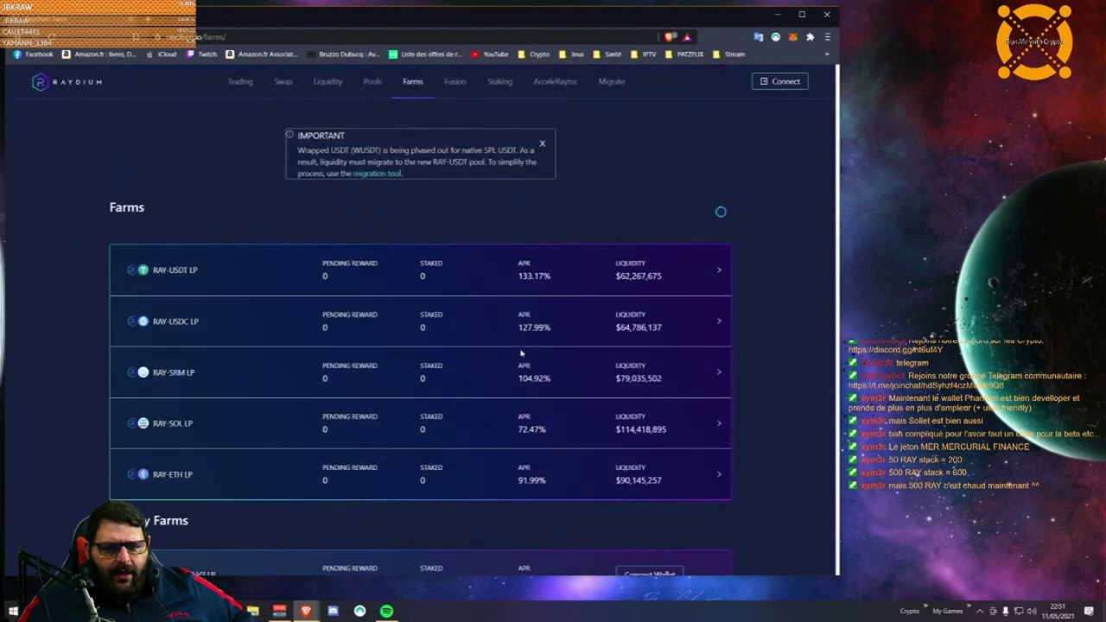
{"action": "left_click_drag", "start_coordinate": [522, 278], "coordinate": [551, 275]}
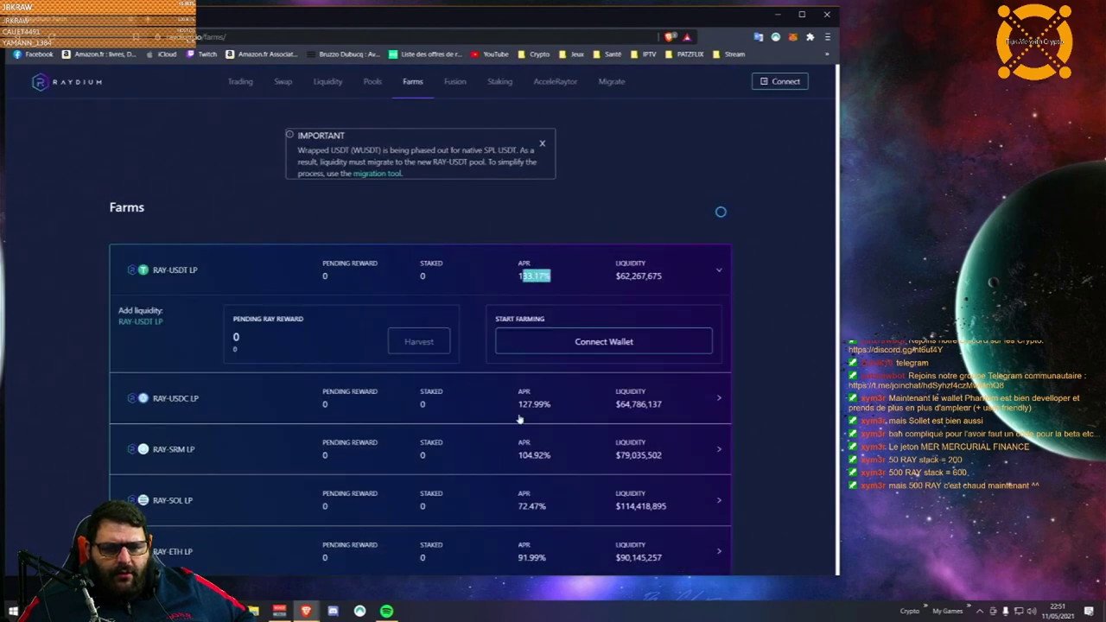
{"action": "left_click_drag", "start_coordinate": [518, 419], "coordinate": [553, 388]}
{"action": "scroll", "coordinate": [535, 389], "scroll_direction": "down", "scroll_amount": 3}
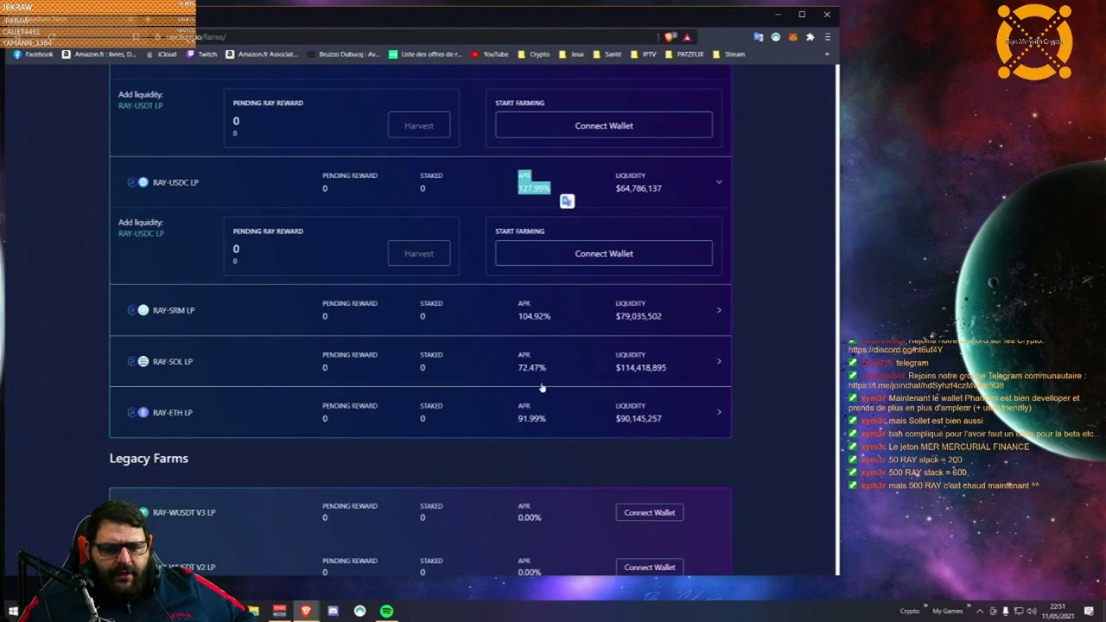
{"action": "left_click", "coordinate": [49, 297]}
{"action": "scroll", "coordinate": [50, 296], "scroll_direction": "up", "scroll_amount": 3}
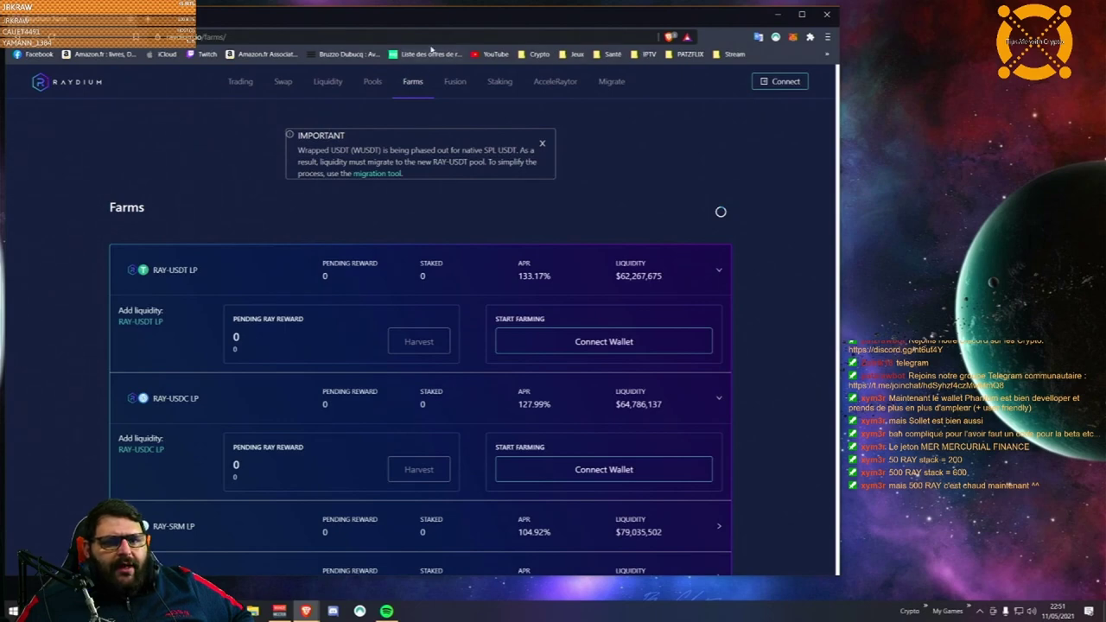
Step: Search Google for "binance" in place of the Raydium Farms page
{"action": "left_click", "coordinate": [426, 38]}
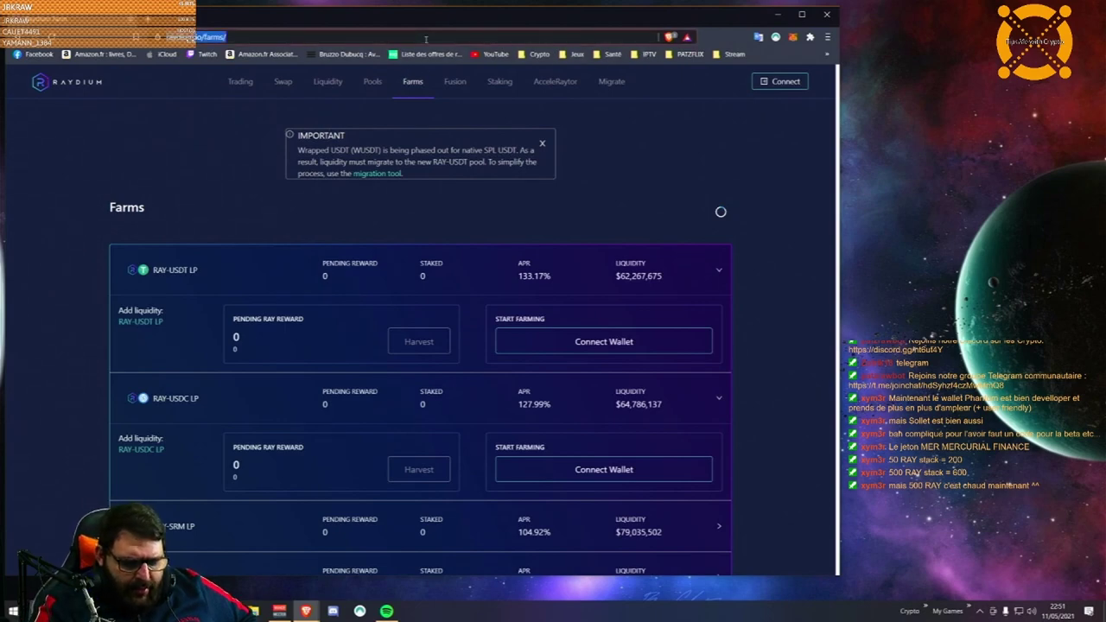
{"action": "type", "text": "i"}
{"action": "key", "text": "BackSpace"}
{"action": "key", "text": "BackSpace"}
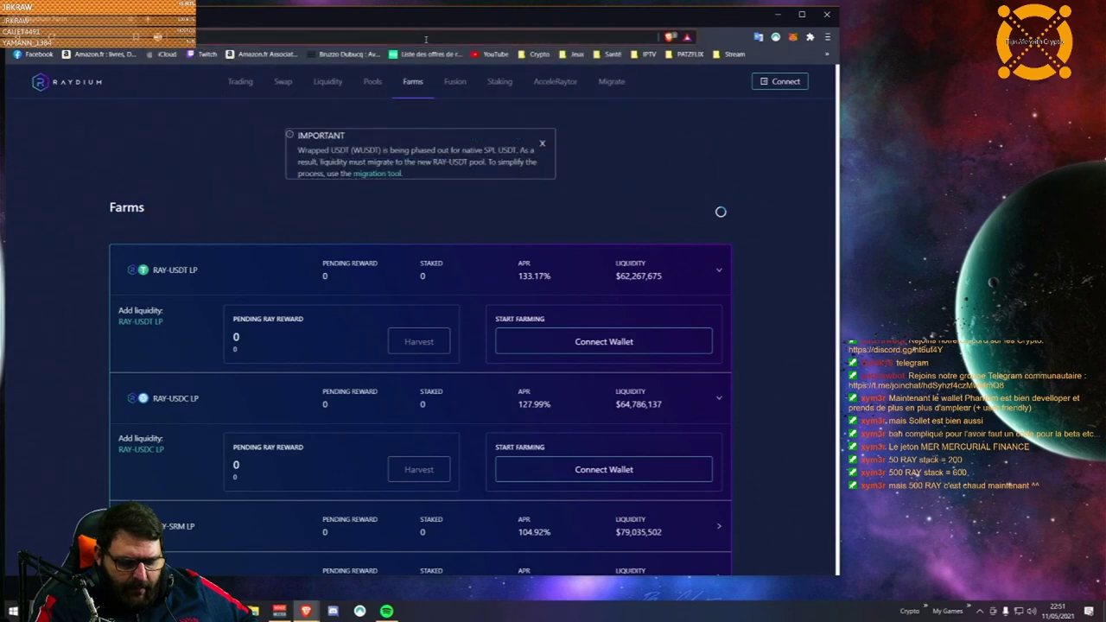
{"action": "type", "text": "binance"}
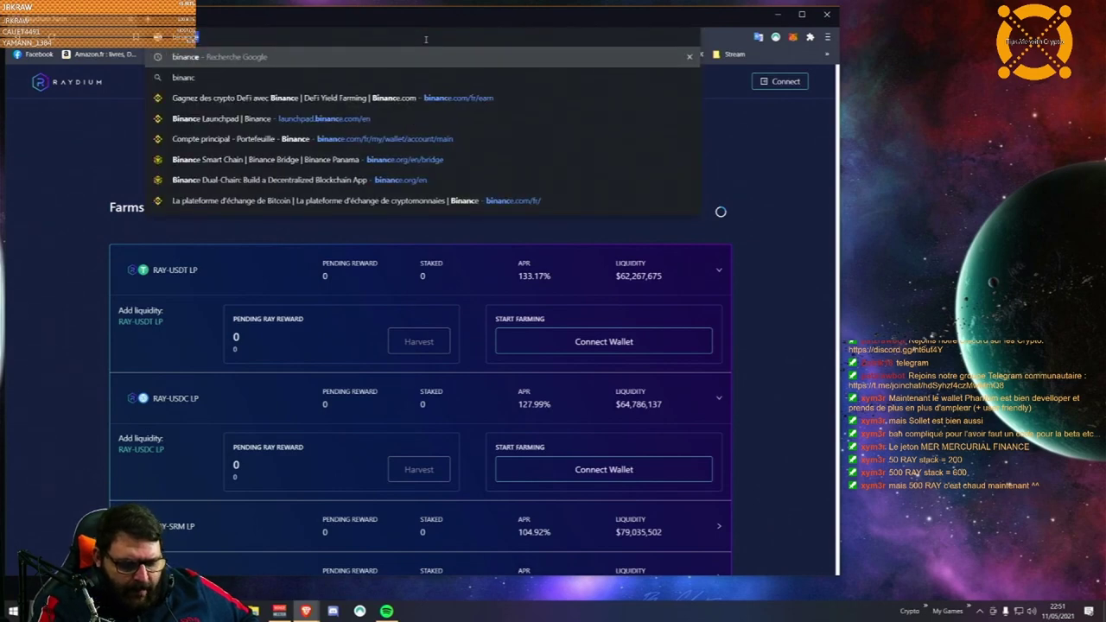
{"action": "key", "text": "Return"}
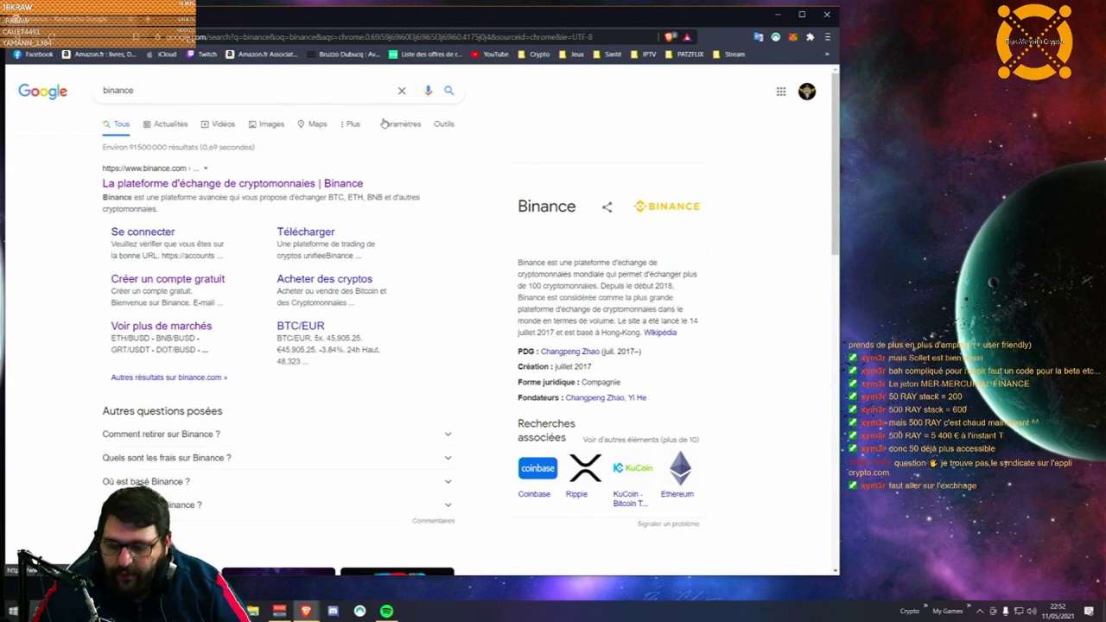
Step: Load the crypto.com website in place of the Google results
{"action": "left_click", "coordinate": [233, 37]}
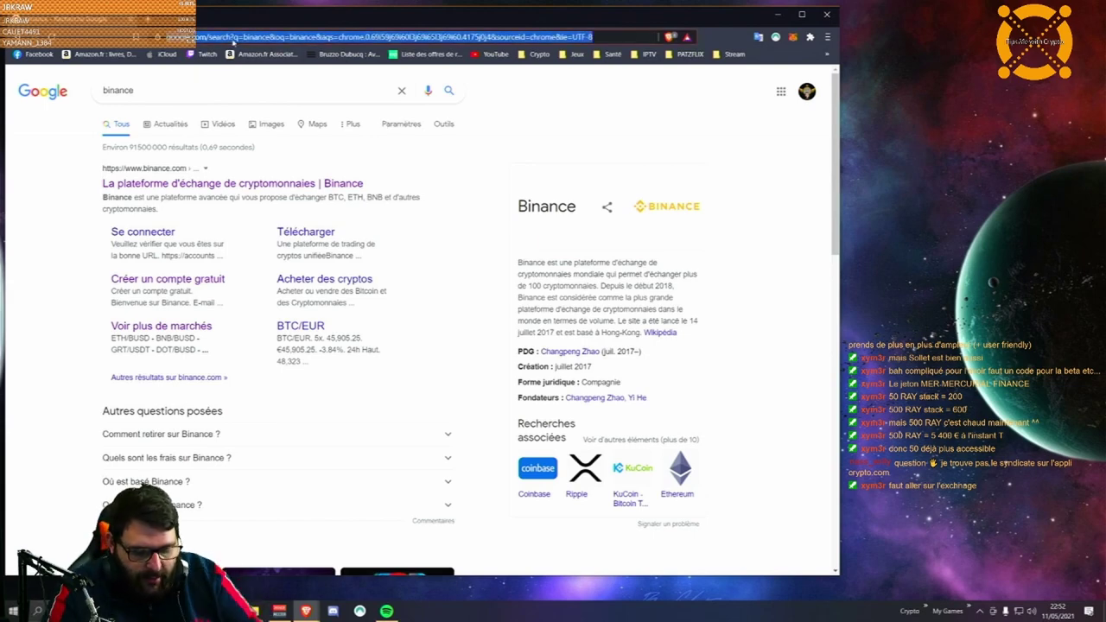
{"action": "type", "text": "crypto"}
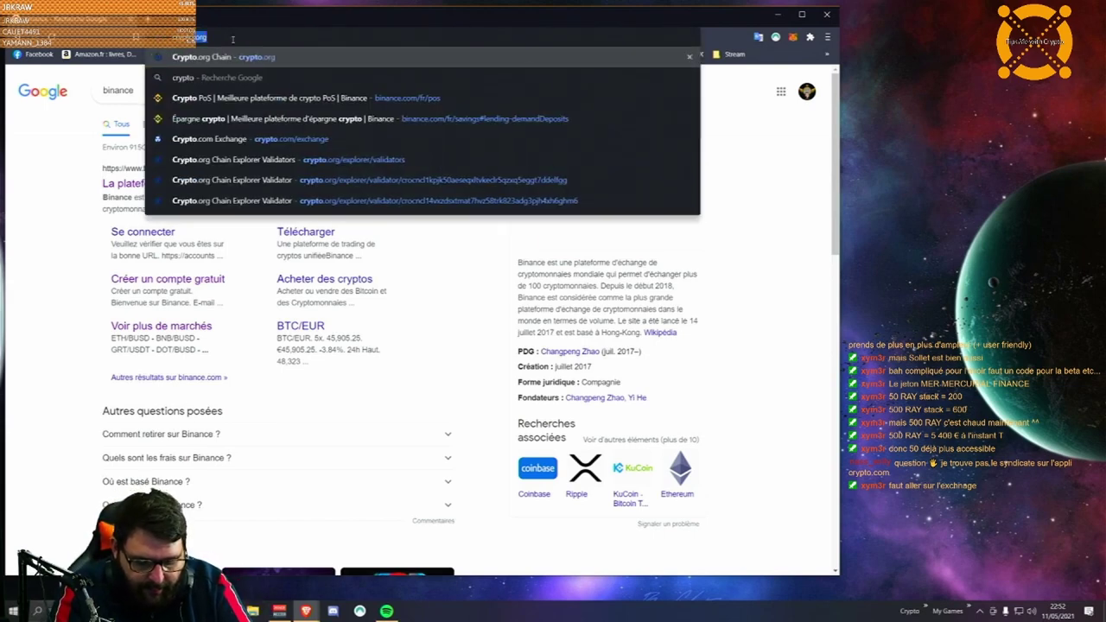
{"action": "type", "text": ".com"}
{"action": "key", "text": "Return"}
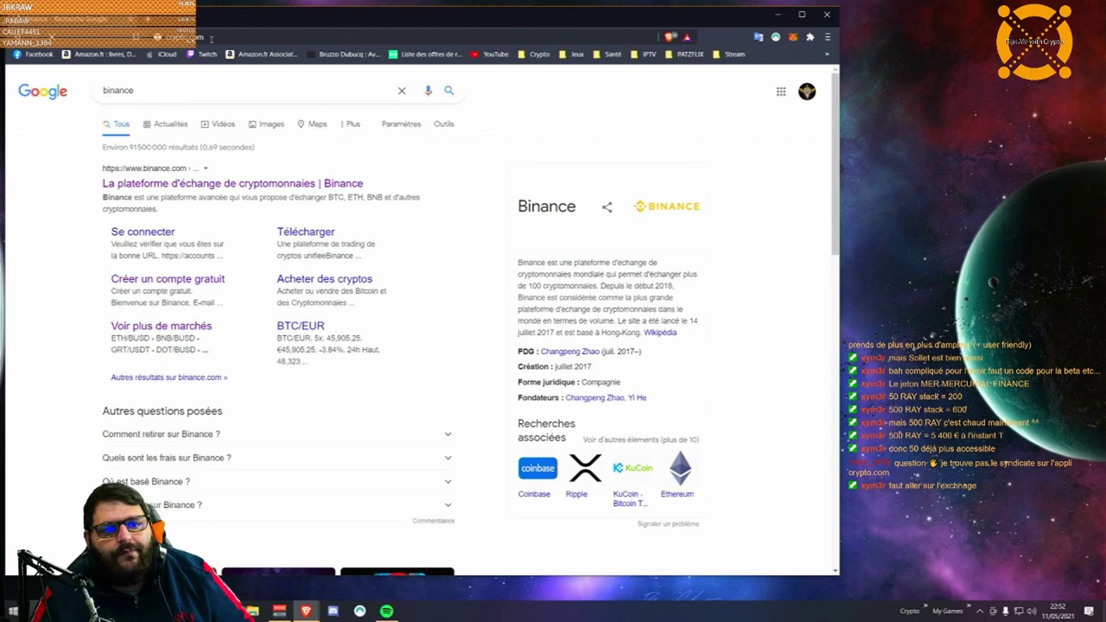
{"action": "key", "text": "Return"}
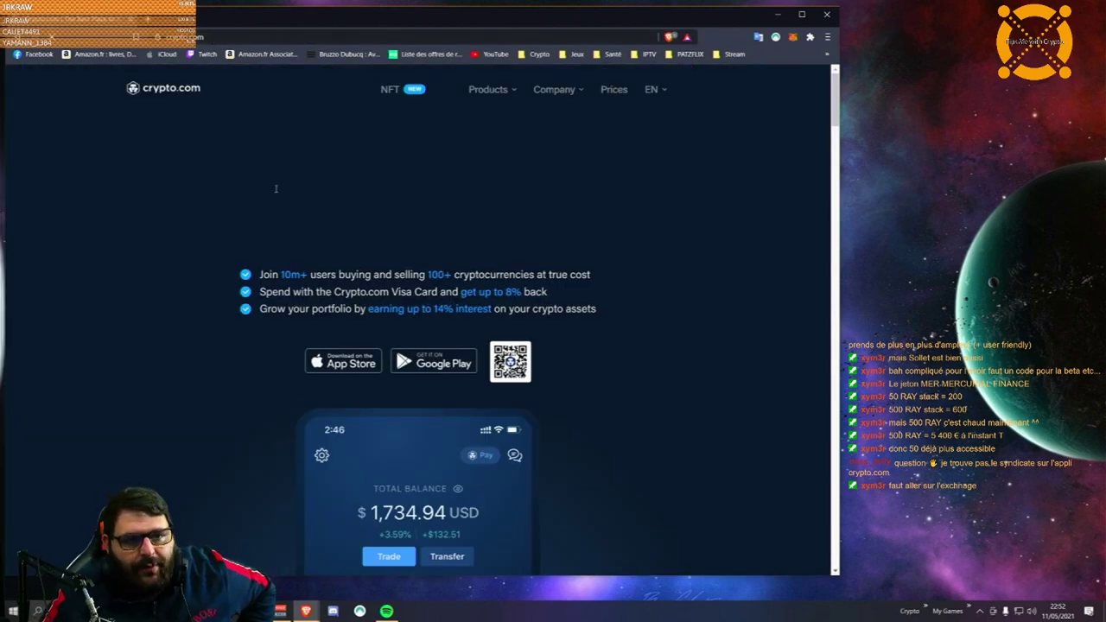
Step: Go to the Crypto.com Exchange home page and open The Syndicate section
{"action": "mouse_move", "coordinate": [449, 93]}
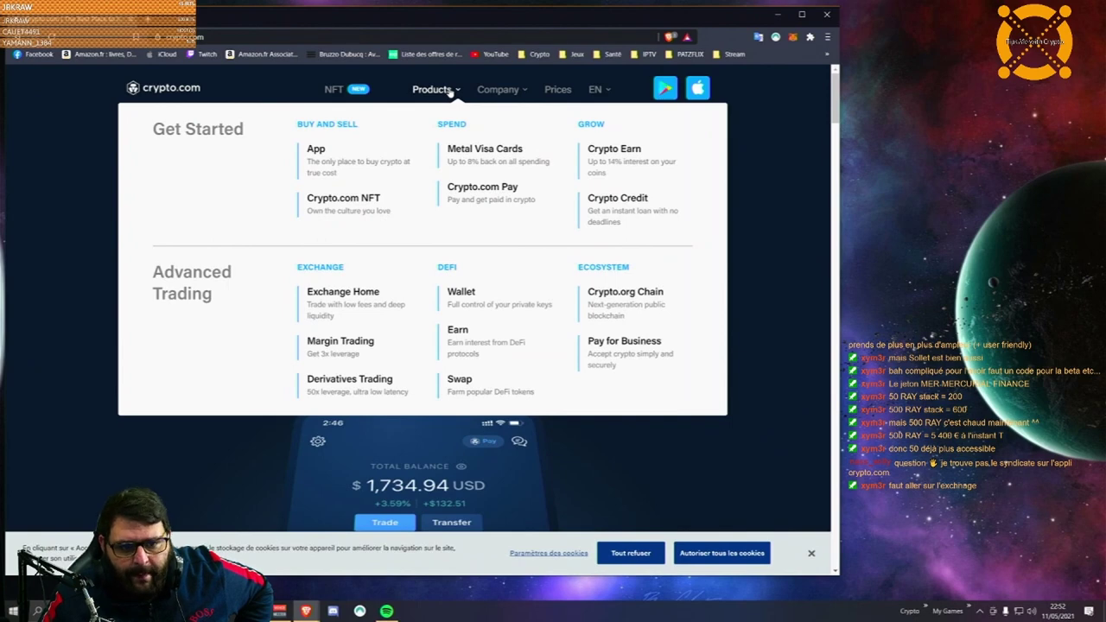
{"action": "left_click", "coordinate": [329, 295]}
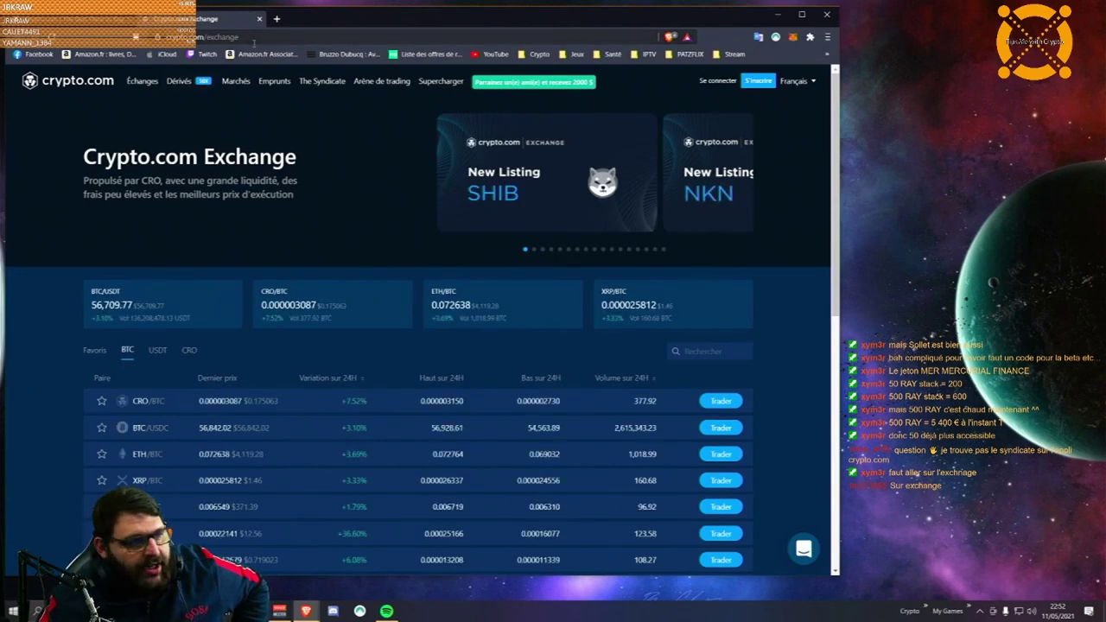
{"action": "left_click", "coordinate": [320, 81]}
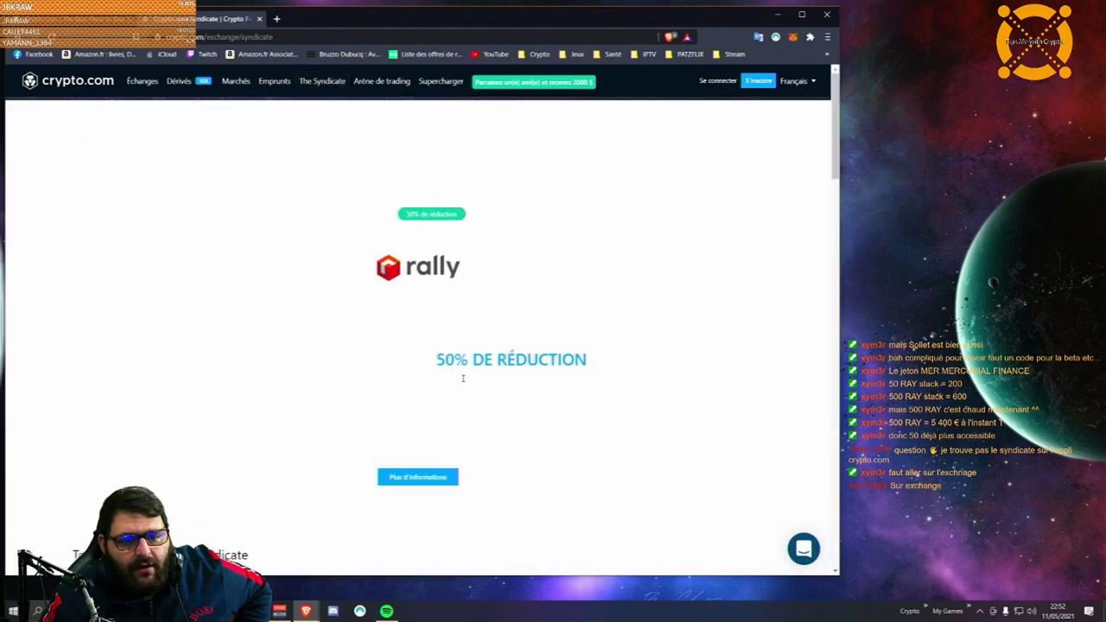
Step: Open the Rally (RLY) 50% discount listing event and review its terms, key dates and CRO staking allocation table
{"action": "left_click", "coordinate": [441, 380]}
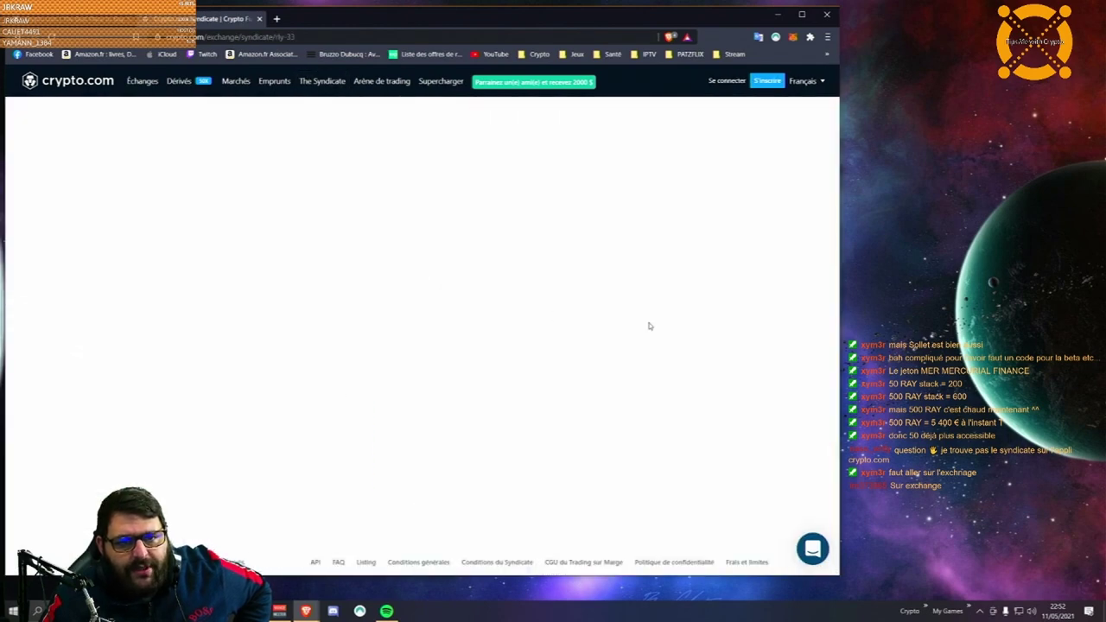
{"action": "scroll", "coordinate": [206, 429], "scroll_direction": "down", "scroll_amount": 1}
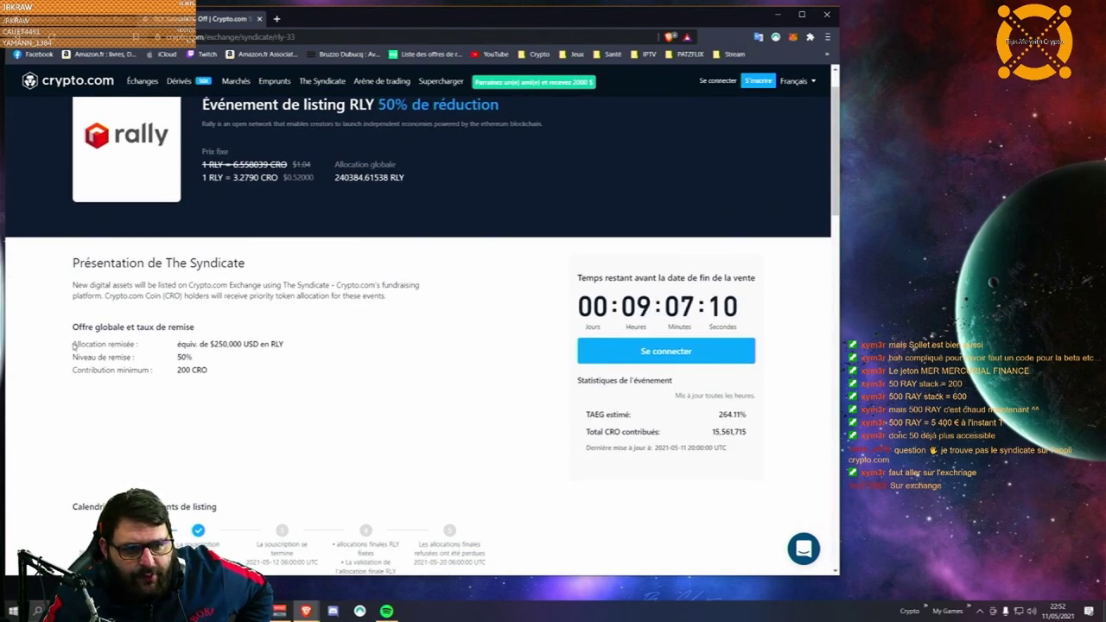
{"action": "scroll", "coordinate": [328, 336], "scroll_direction": "down", "scroll_amount": 2}
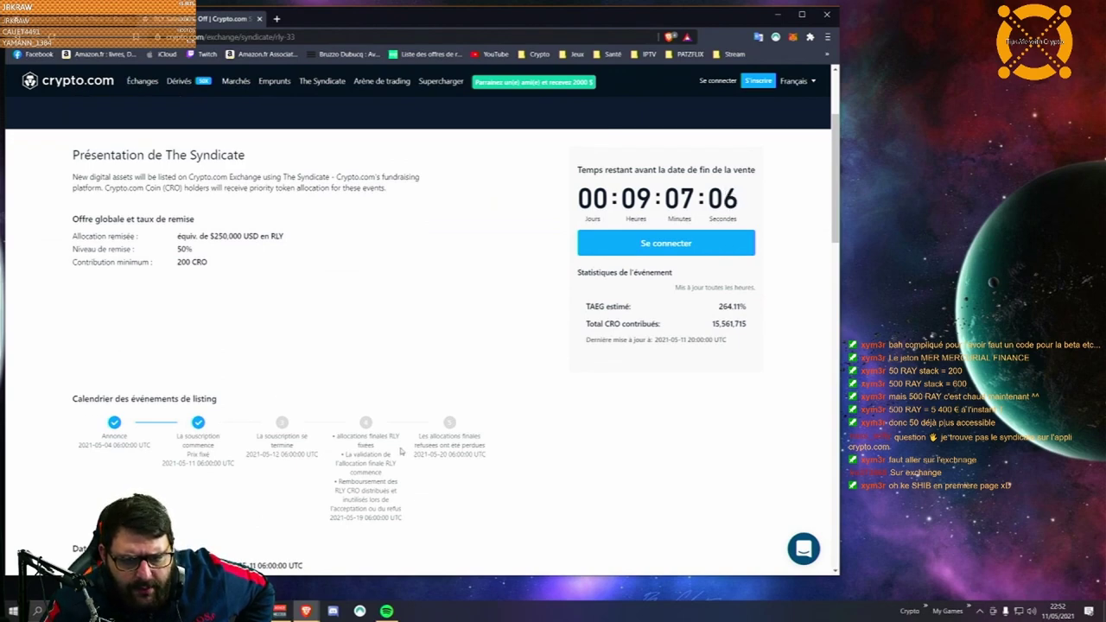
{"action": "scroll", "coordinate": [403, 464], "scroll_direction": "down", "scroll_amount": 5}
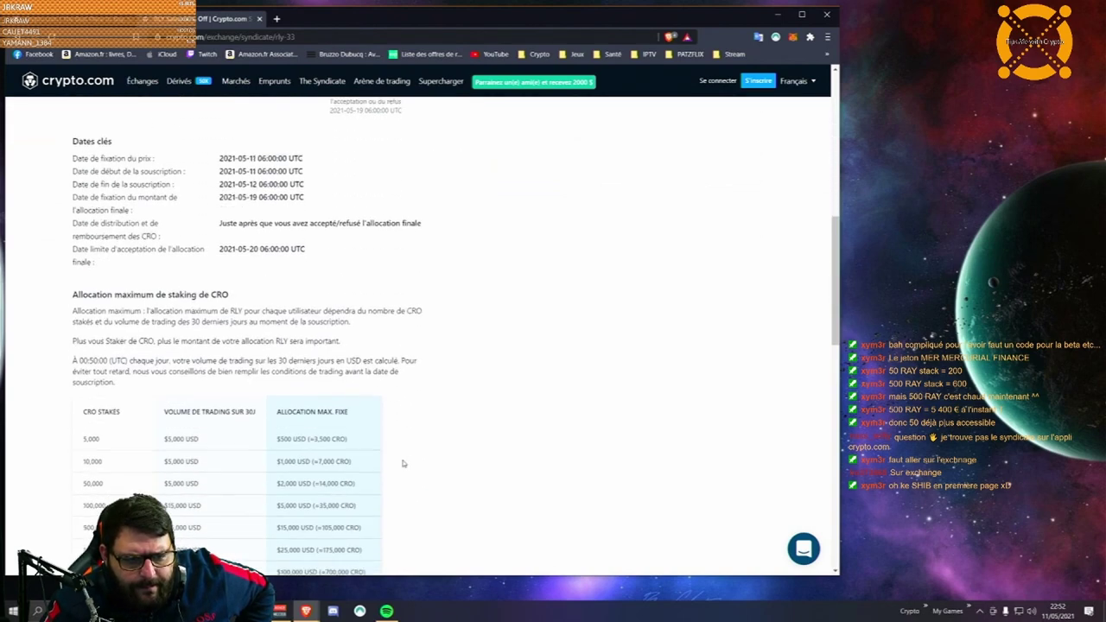
{"action": "scroll", "coordinate": [403, 464], "scroll_direction": "down", "scroll_amount": 2}
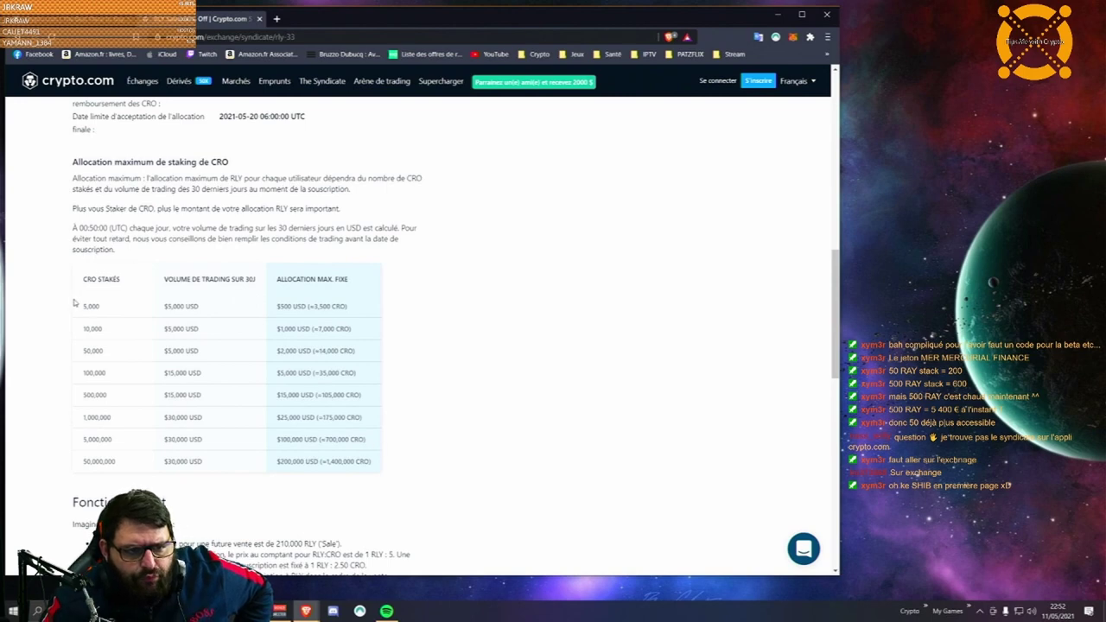